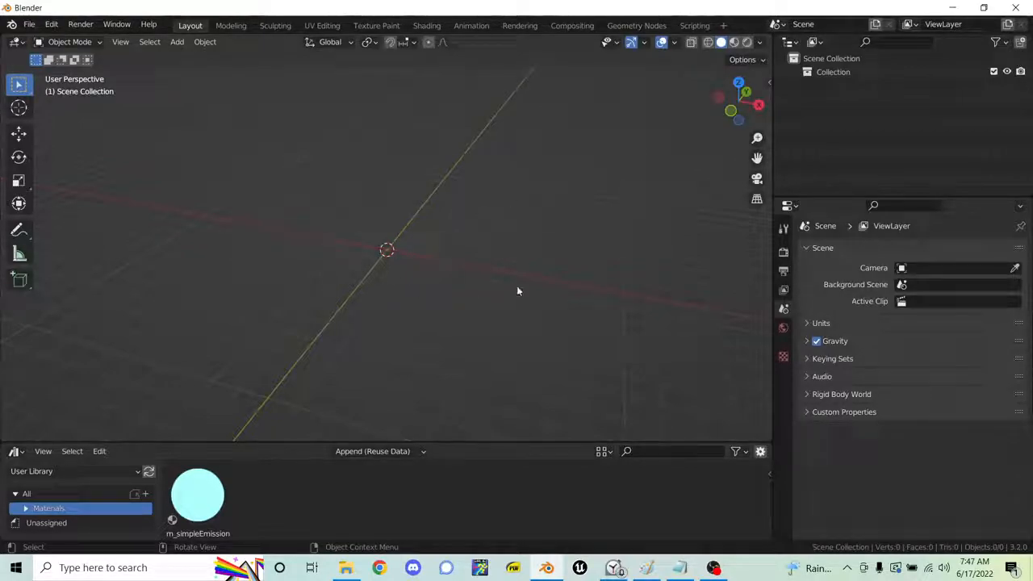
# - Close Blender without saving the changes, relaunch it and dismiss the splash screen
pyautogui.click(1016, 8)
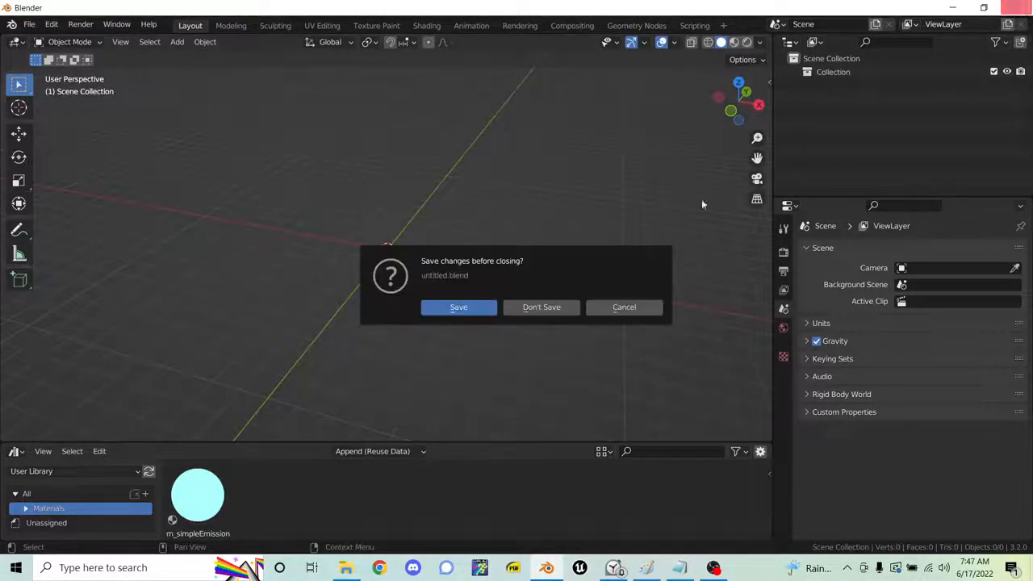
pyautogui.click(541, 310)
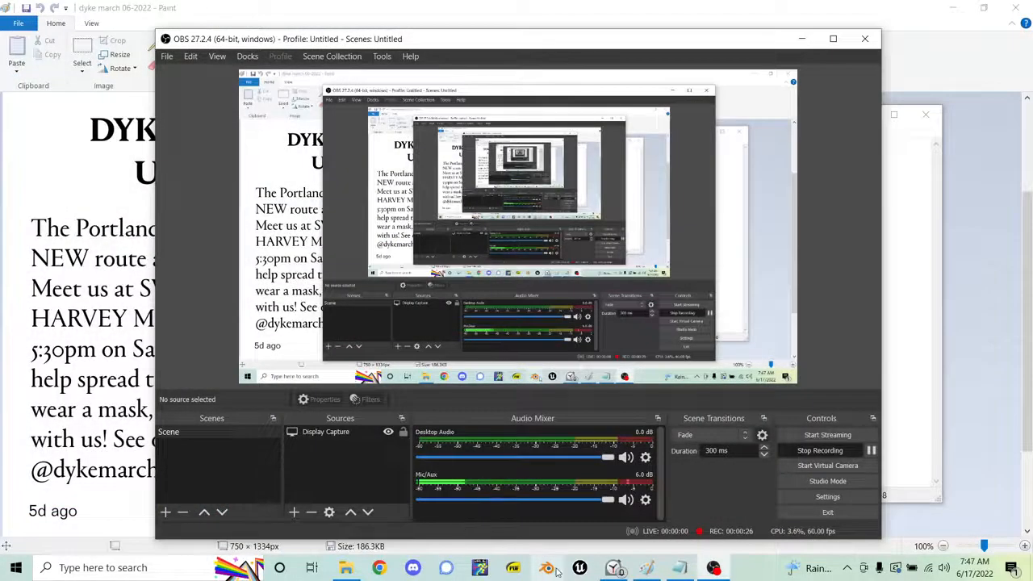
pyautogui.click(547, 569)
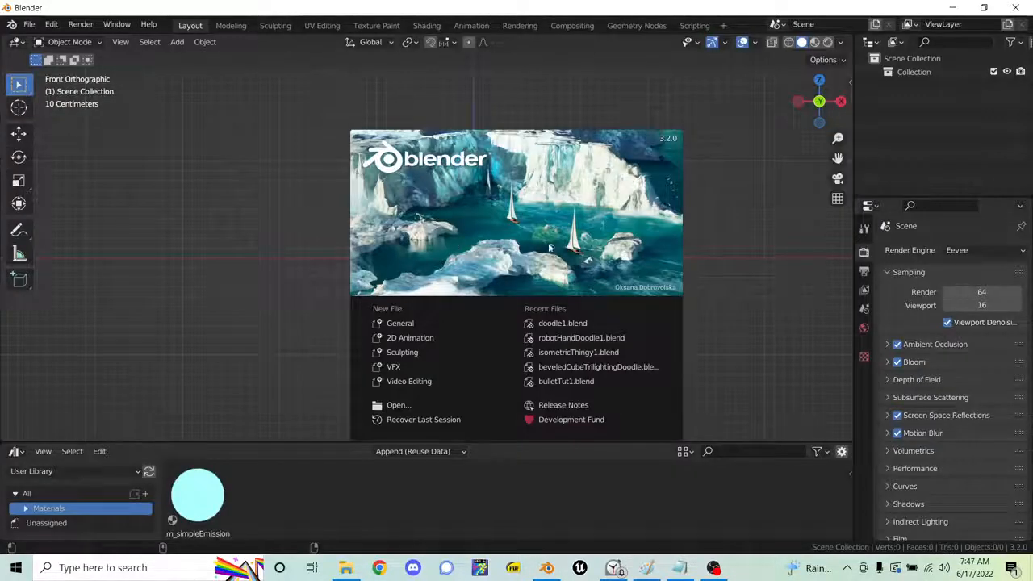
pyautogui.click(754, 145)
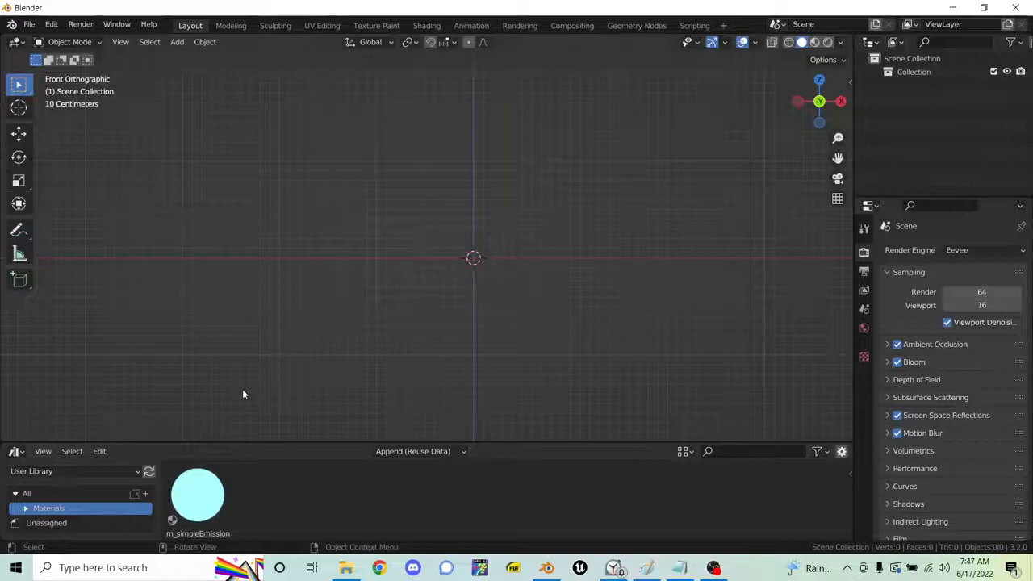
# - Switch the Asset Browser area to the Timeline editor and make it taller
pyautogui.click(14, 453)
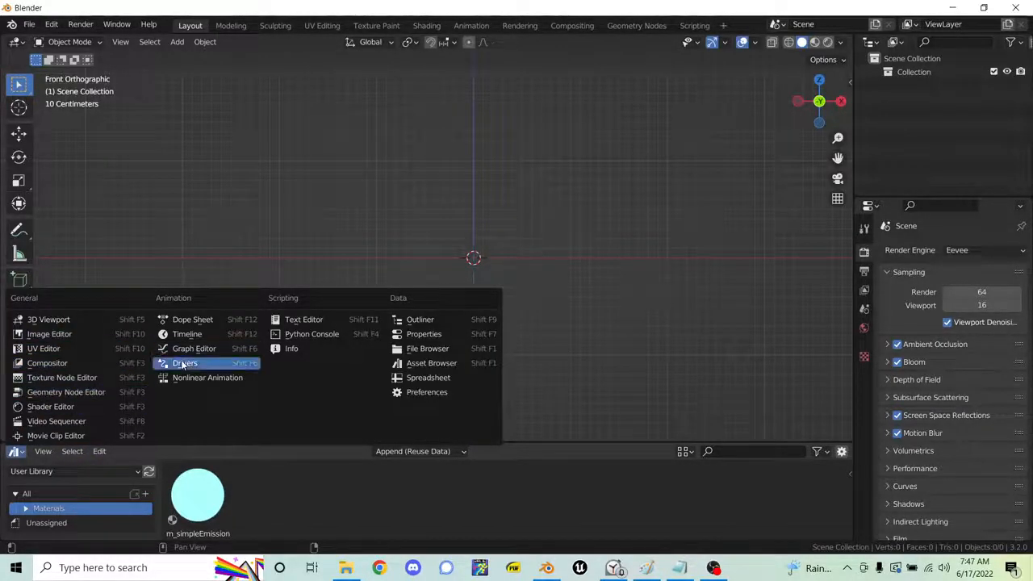
pyautogui.click(187, 334)
pyautogui.moveTo(337, 441); pyautogui.dragTo(346, 388)
# - Change the Timeline area back to the Asset Browser and reduce its height
pyautogui.click(15, 397)
pyautogui.click(14, 397)
pyautogui.click(15, 397)
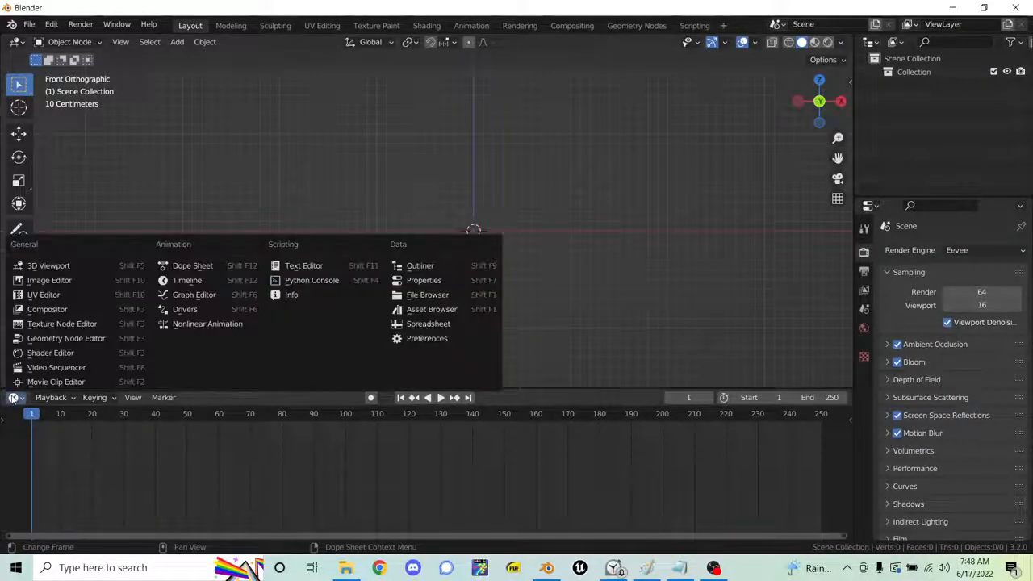
pyautogui.click(426, 310)
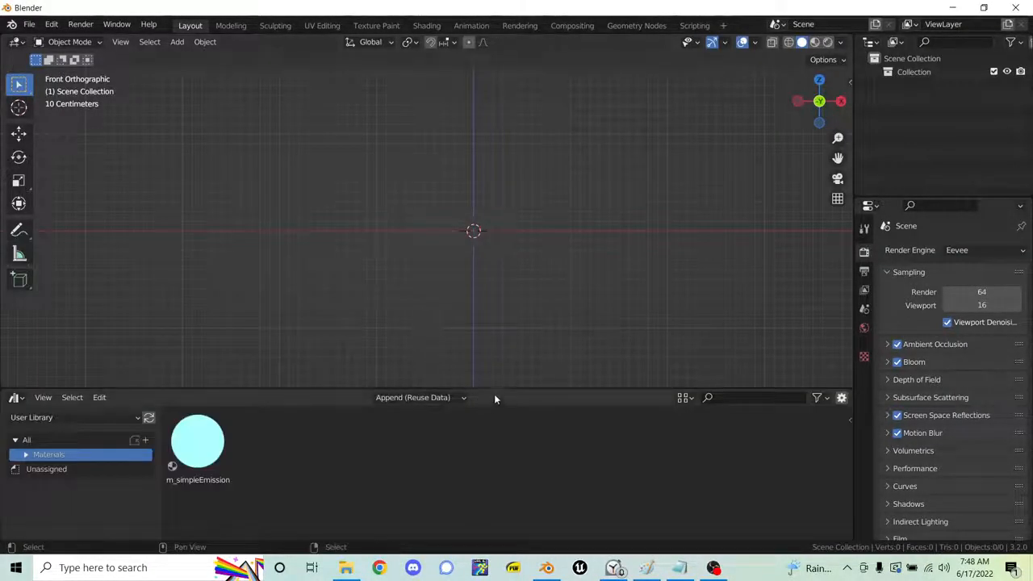
pyautogui.moveTo(501, 388); pyautogui.dragTo(492, 428)
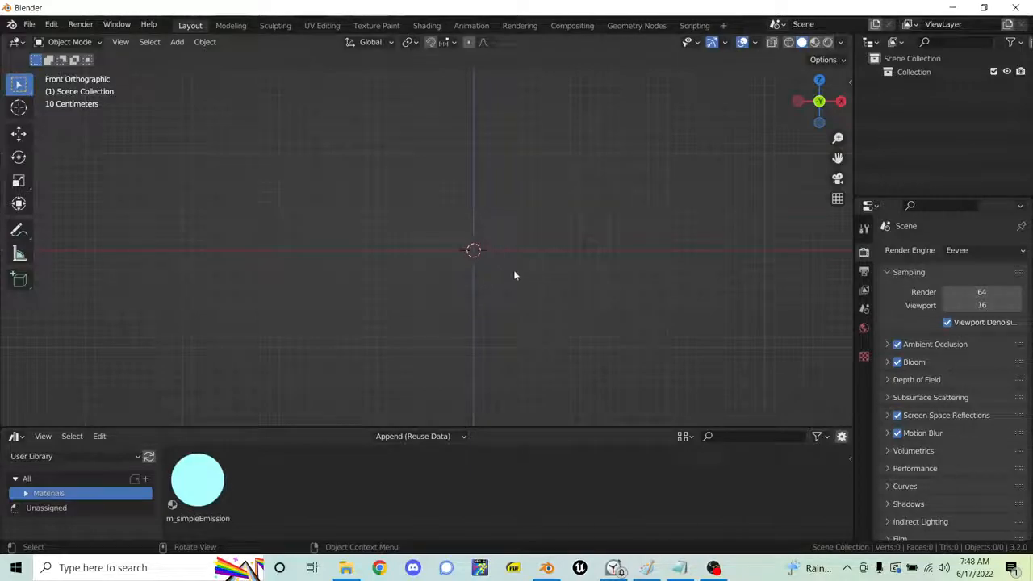
# - Box-select everything in the 3D viewport and delete it
pyautogui.moveTo(522, 216); pyautogui.dragTo(489, 201, button='middle')
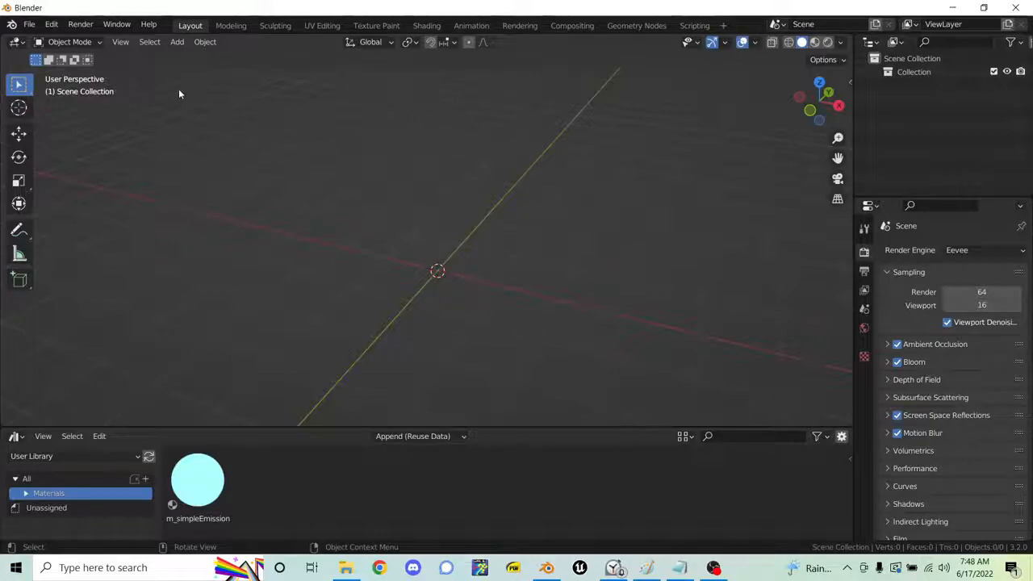
pyautogui.moveTo(150, 78); pyautogui.dragTo(767, 409)
pyautogui.press('x')
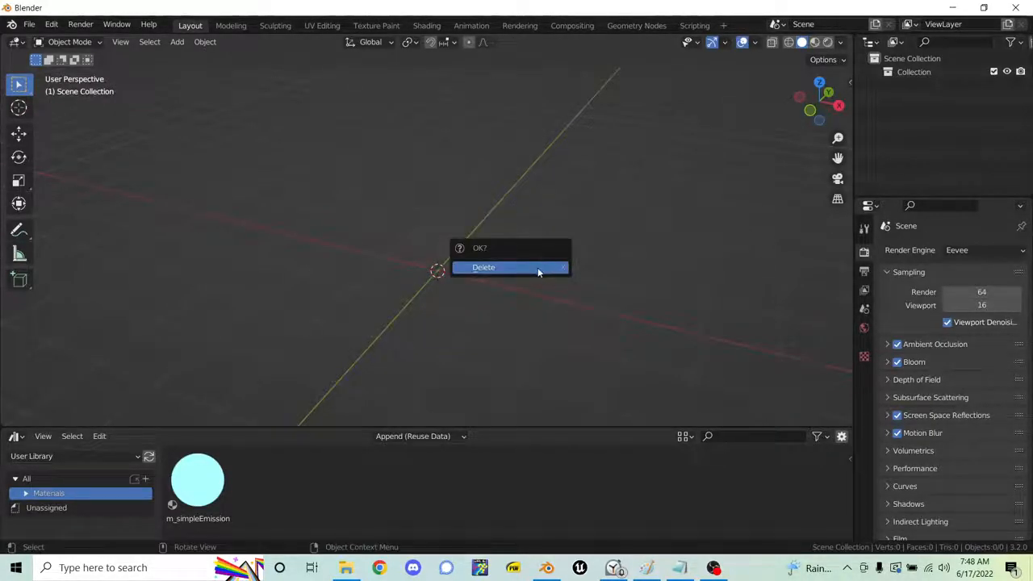
pyautogui.click(538, 270)
pyautogui.moveTo(172, 81); pyautogui.dragTo(762, 420)
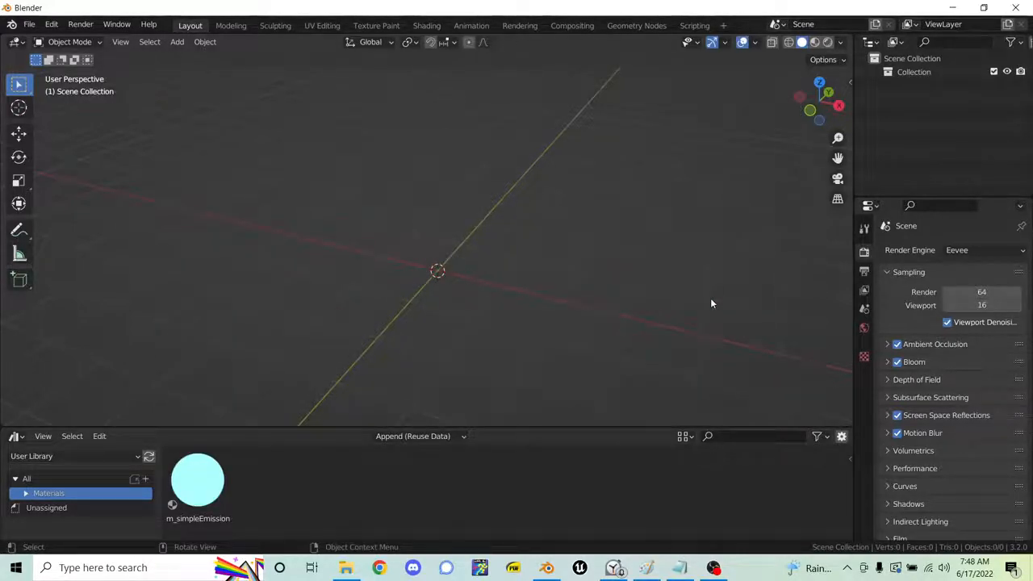
# - Set the 3D viewport to the front orthographic view, roughly centred on the world origin
pyautogui.keyDown('shift'); pyautogui.moveTo(402, 246); pyautogui.dragTo(409, 246, button='middle'); pyautogui.keyUp('shift')
pyautogui.moveTo(490, 252); pyautogui.dragTo(544, 195, button='middle')
pyautogui.press('KP_1')
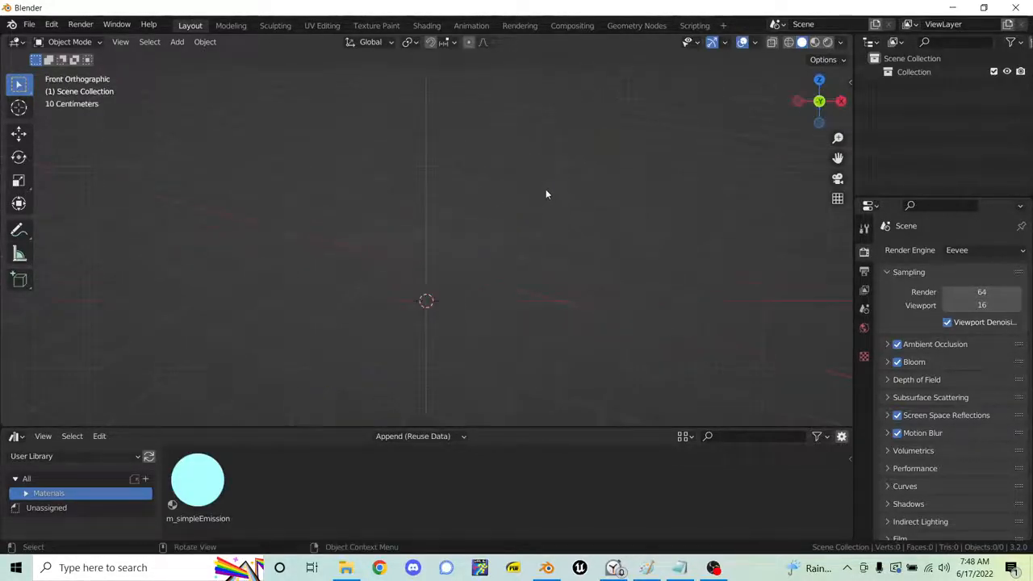
pyautogui.keyDown('shift'); pyautogui.moveTo(452, 269); pyautogui.dragTo(461, 231, button='middle'); pyautogui.keyUp('shift')
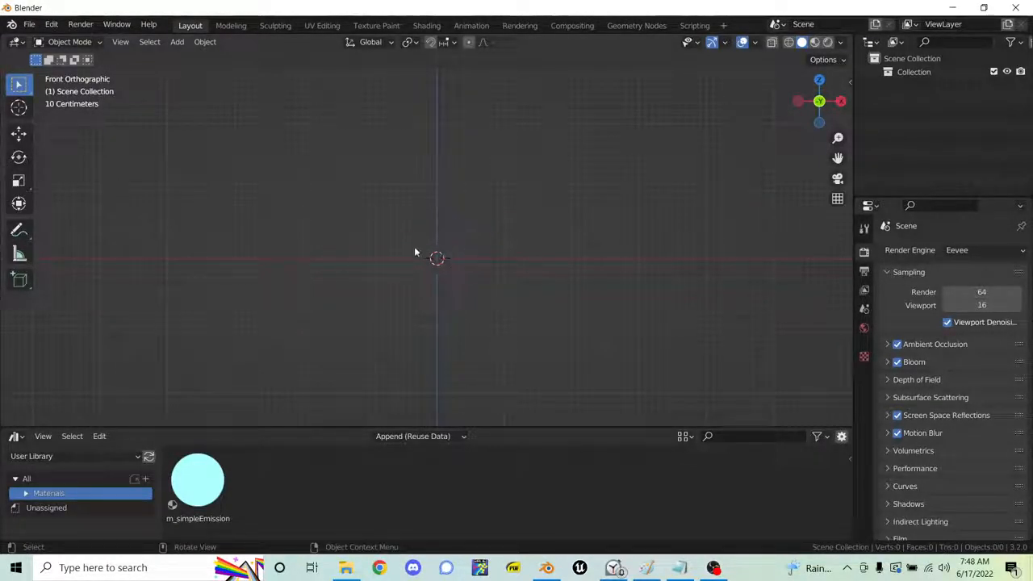
pyautogui.keyDown('shift'); pyautogui.moveTo(420, 249); pyautogui.dragTo(436, 251, button='middle'); pyautogui.keyUp('shift')
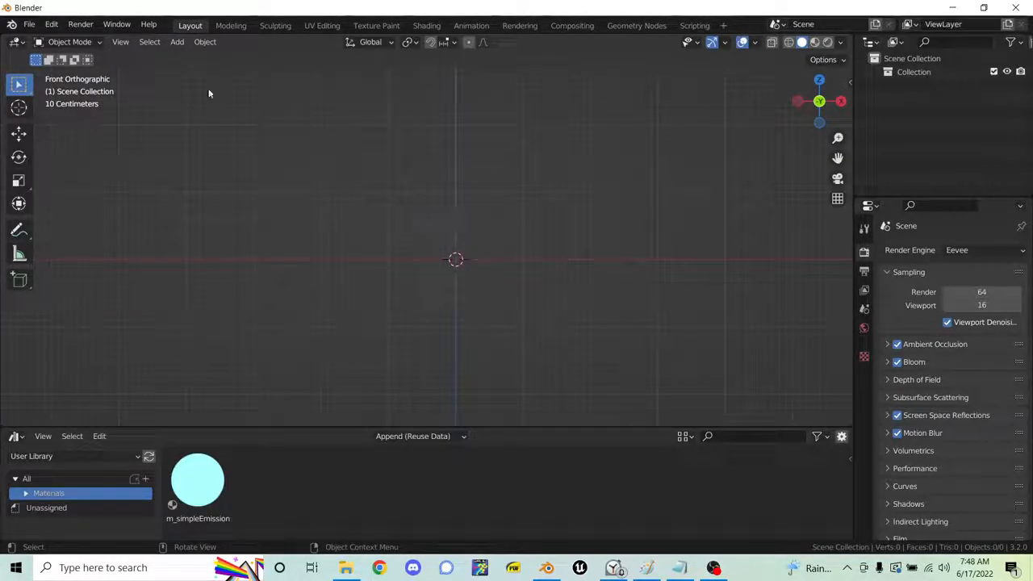
# - Open the Blender Preferences at the Interface section
pyautogui.click(52, 26)
pyautogui.click(73, 40)
pyautogui.click(51, 25)
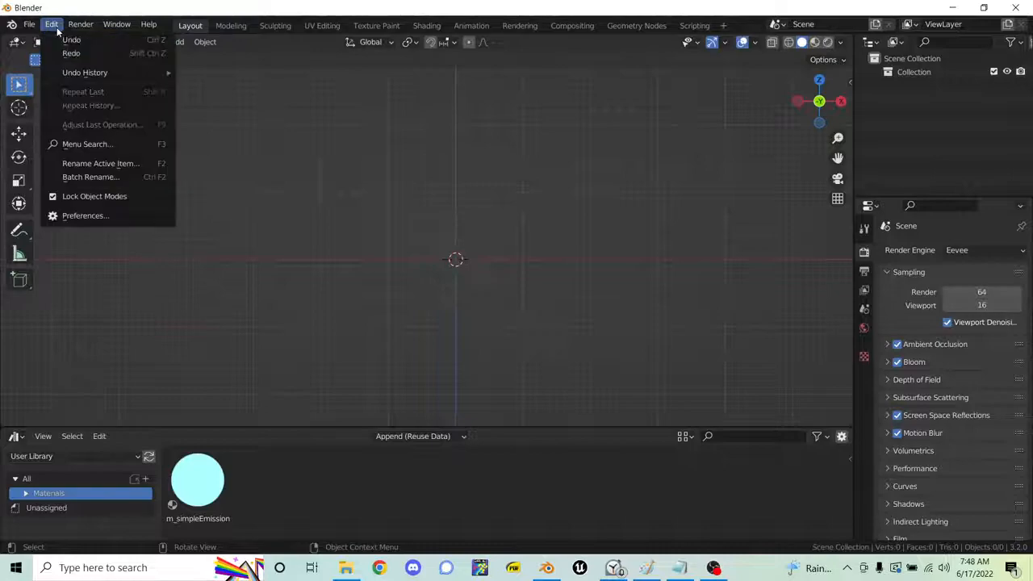
pyautogui.click(109, 215)
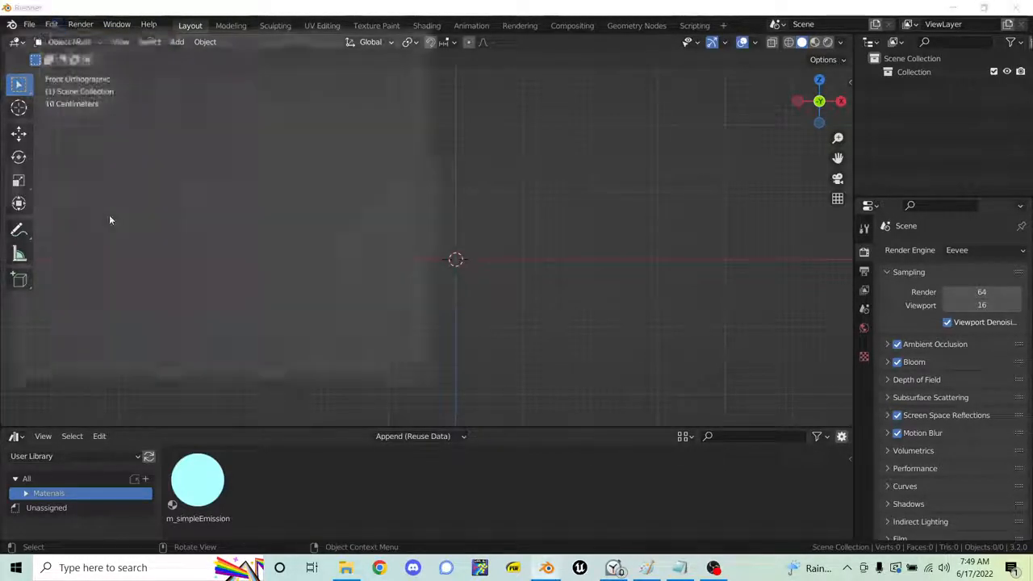
pyautogui.click(30, 56)
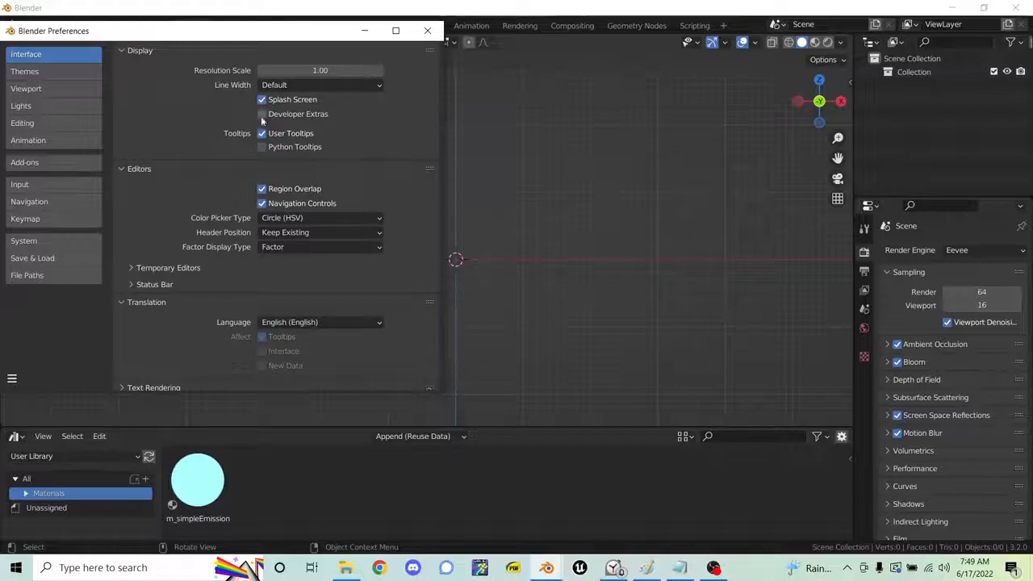
# - Try an interface resolution scale of 0.93, and restore it to 1
pyautogui.moveTo(331, 71)
pyautogui.mouseDown()
pyautogui.moveTo(412, 71)
pyautogui.moveTo(324, 70)
pyautogui.mouseUp()
pyautogui.click(324, 68)
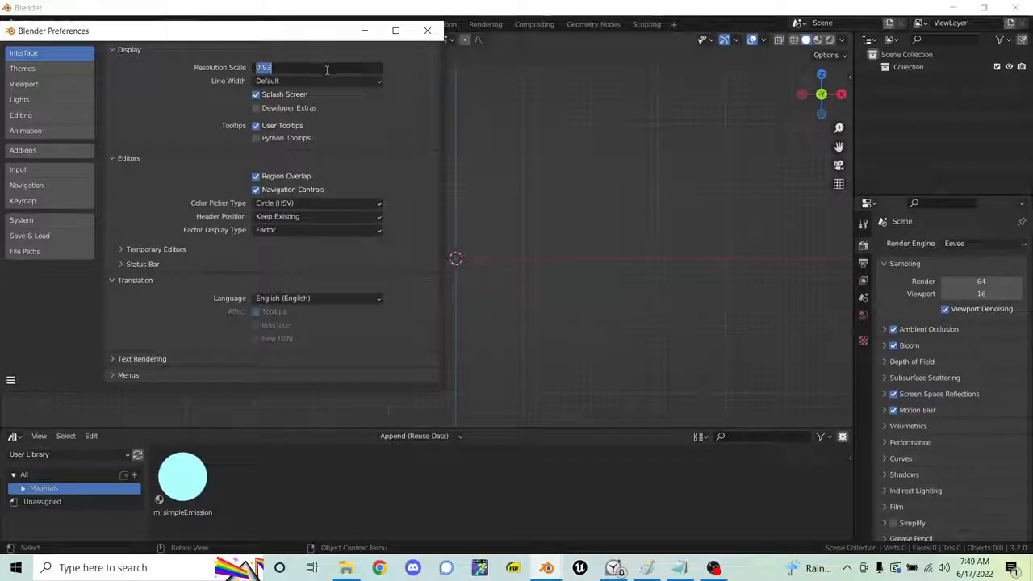
pyautogui.write('1')
pyautogui.press('Return')
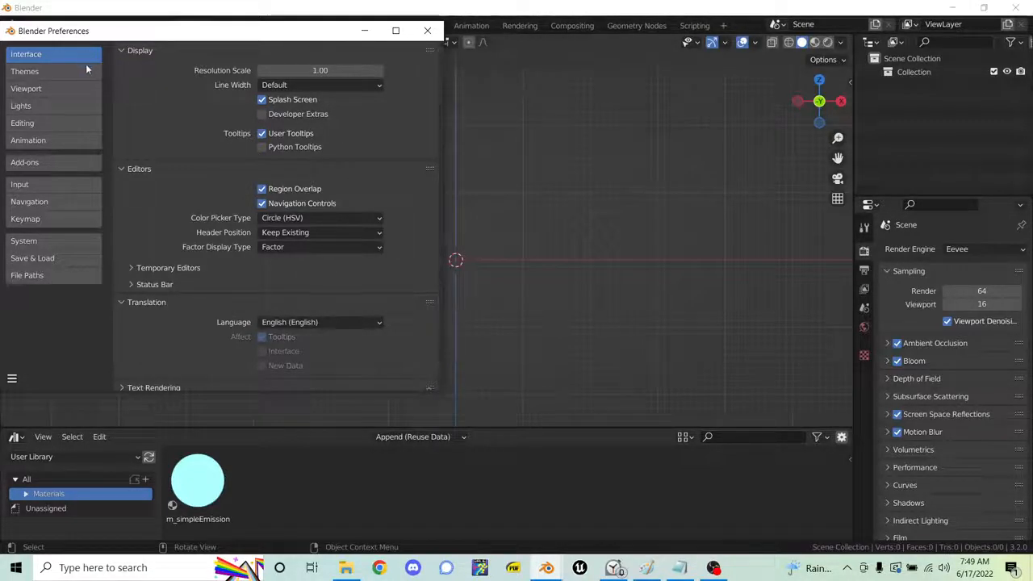
# - Look through the Themes, Viewport, Lights, Editing and Animation sections of the Preferences
pyautogui.click(48, 75)
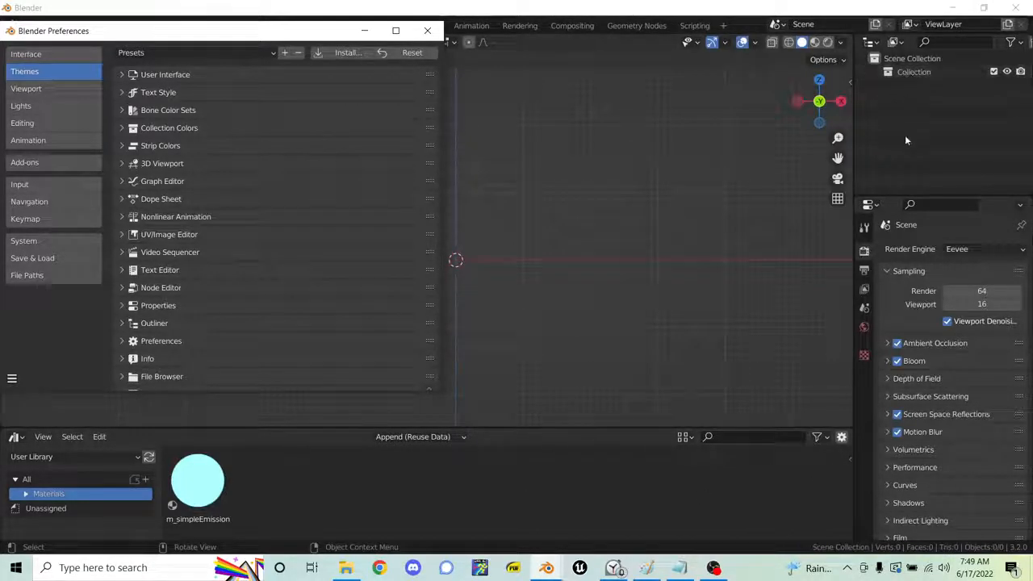
pyautogui.scroll(-1, 229, 107)
pyautogui.scroll(-2, 229, 109)
pyautogui.scroll(4, 231, 110)
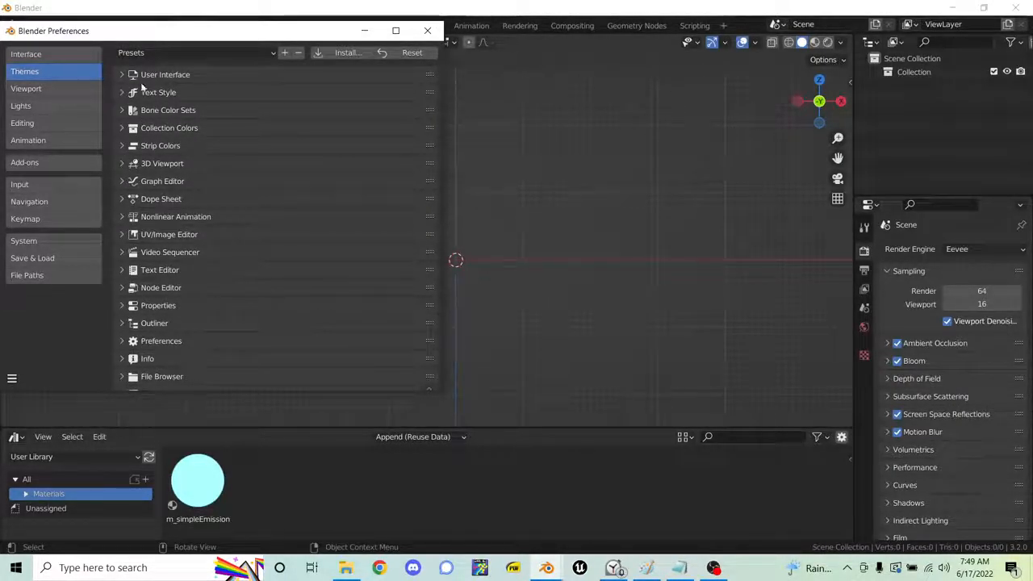
pyautogui.click(37, 89)
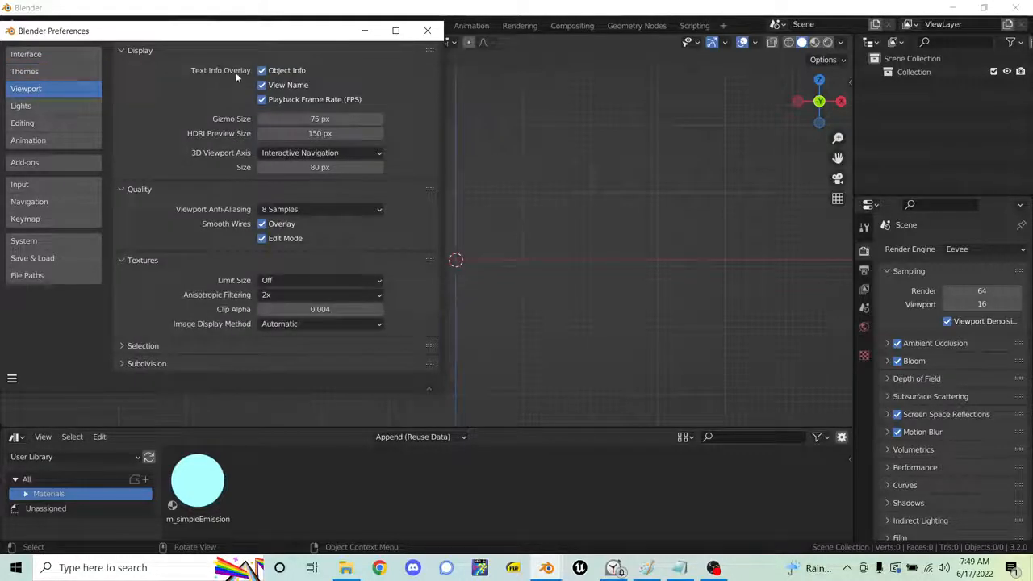
pyautogui.click(54, 108)
pyautogui.click(55, 125)
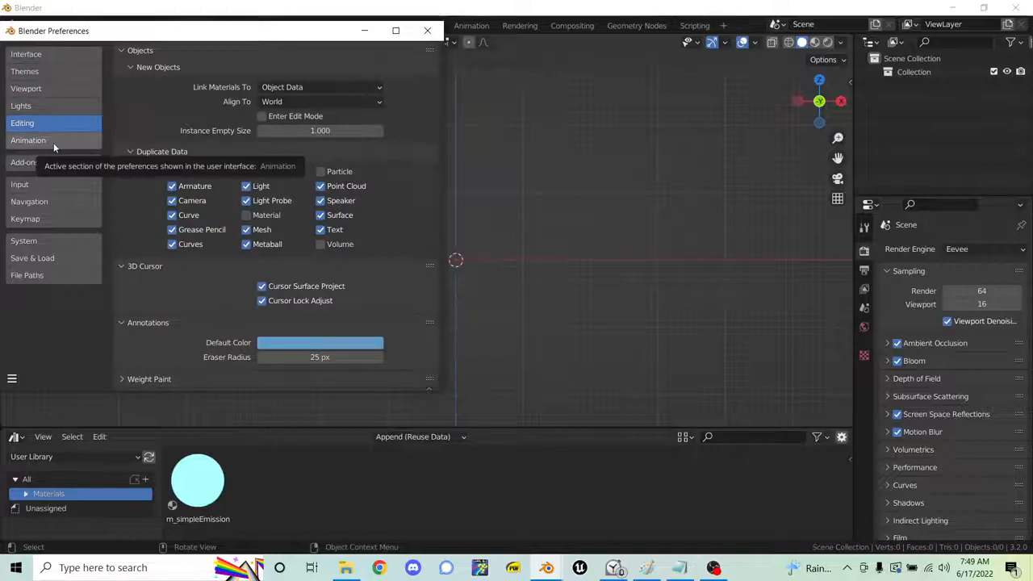
pyautogui.click(53, 143)
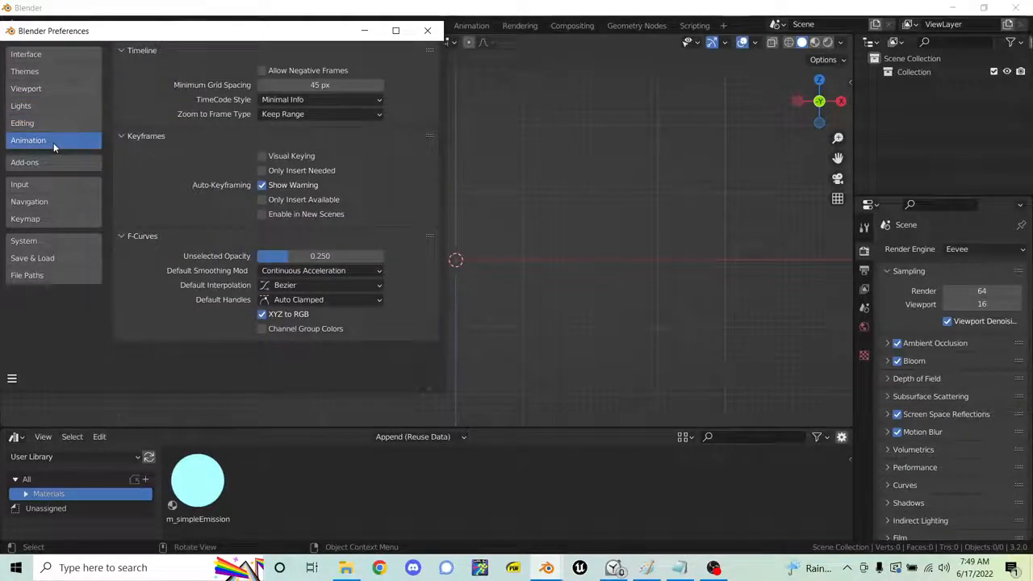
# - Search the add-ons for "node" and check the details of the Node Wrangler add-on
pyautogui.click(51, 165)
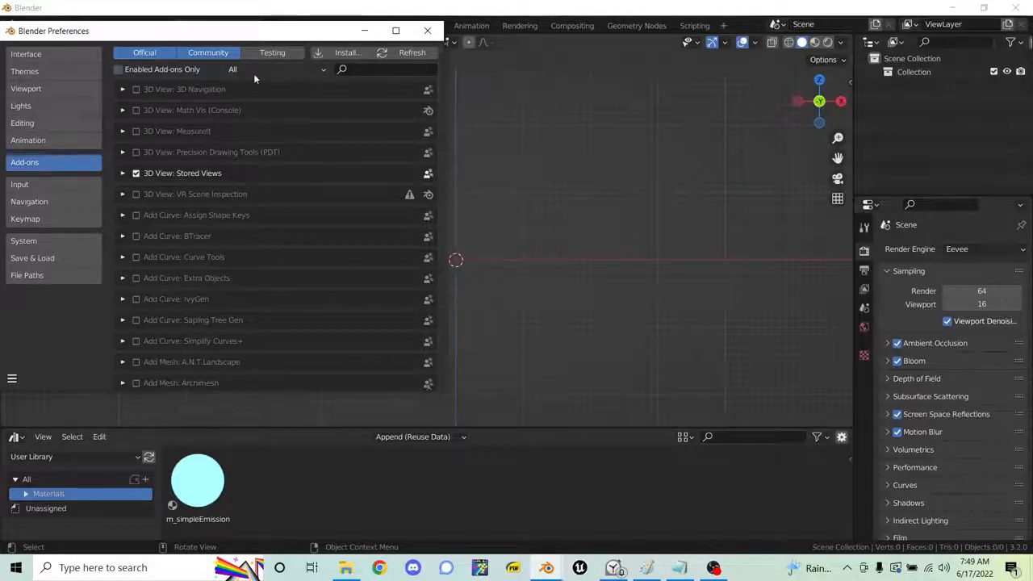
pyautogui.click(371, 72)
pyautogui.write('node')
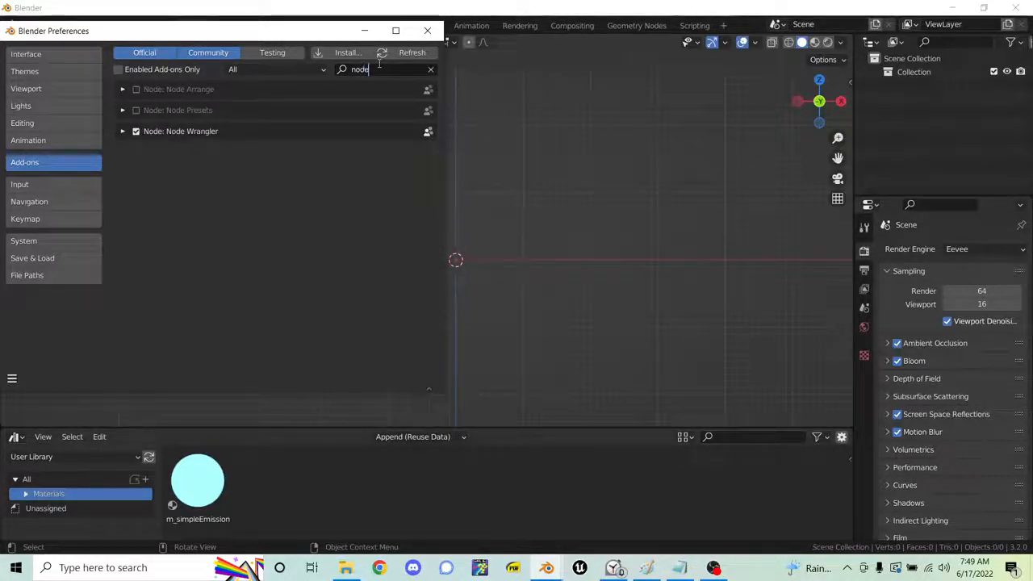
pyautogui.click(124, 132)
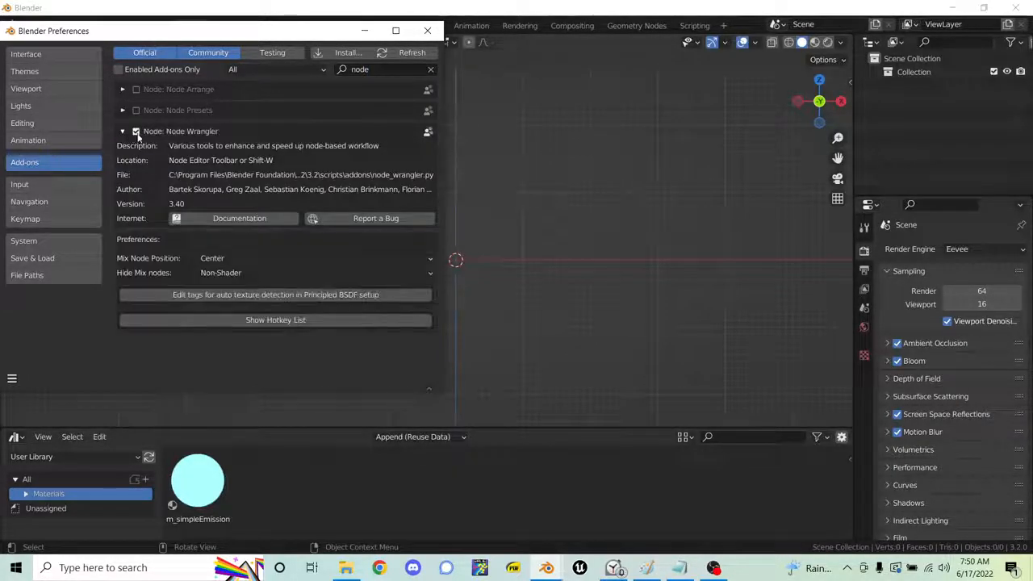
pyautogui.click(122, 133)
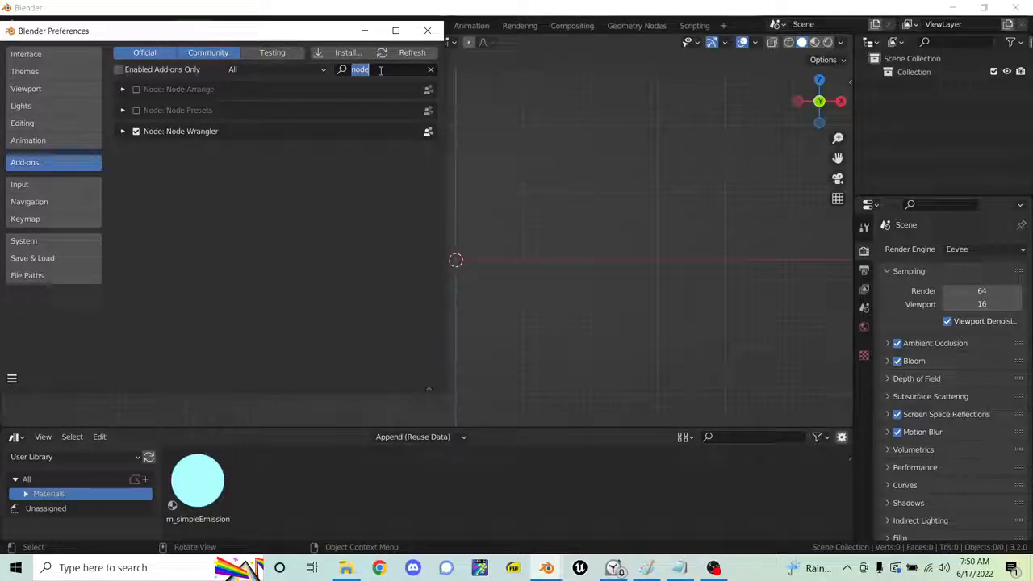
# - Search the add-ons for "modifier" and check that Modifier Tools is enabled
pyautogui.write('modifier')
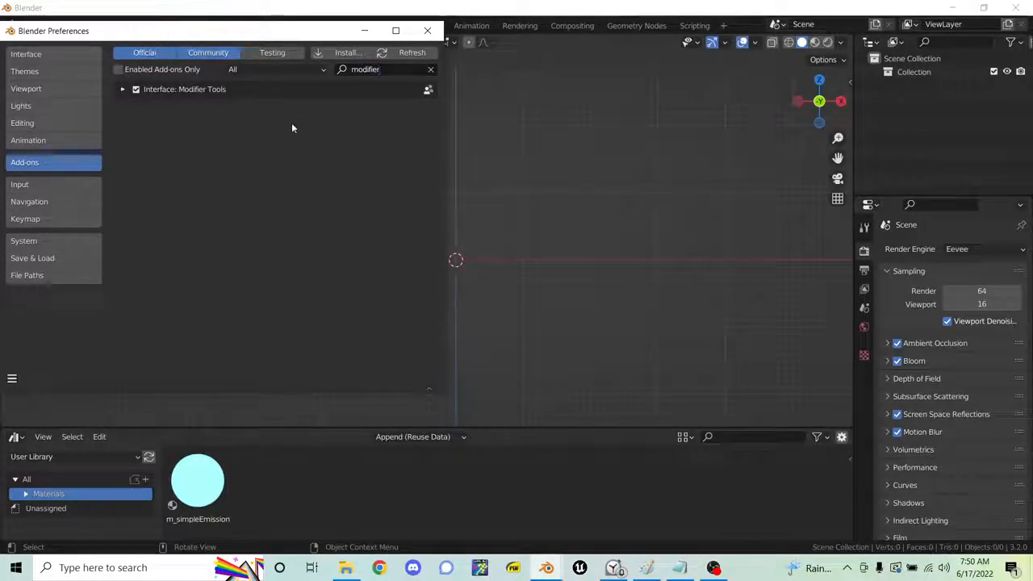
pyautogui.click(140, 89)
pyautogui.click(138, 88)
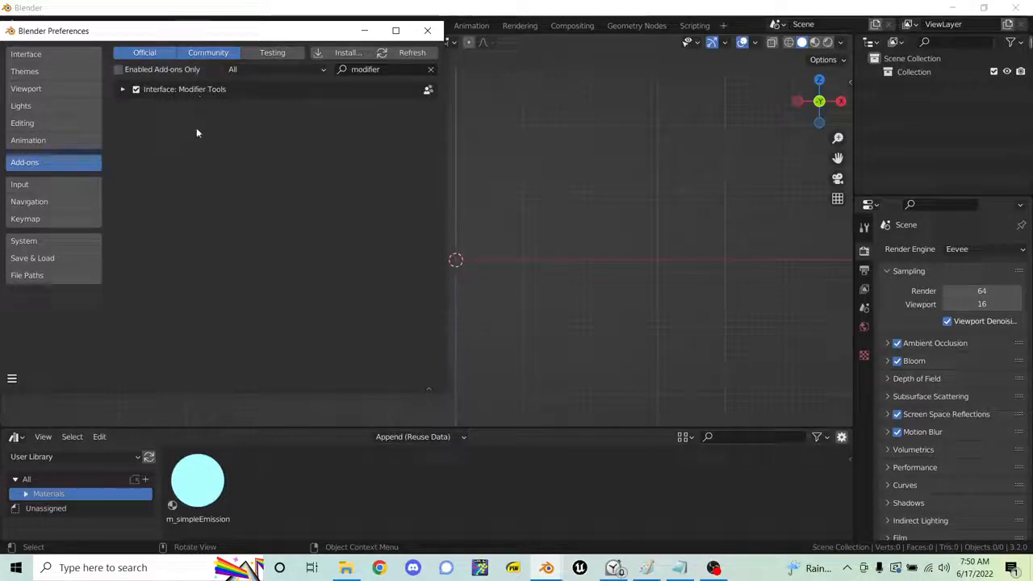
# - Show the Input preferences and widen the window to examine the Default to Advanced Numeric Input option
pyautogui.click(75, 184)
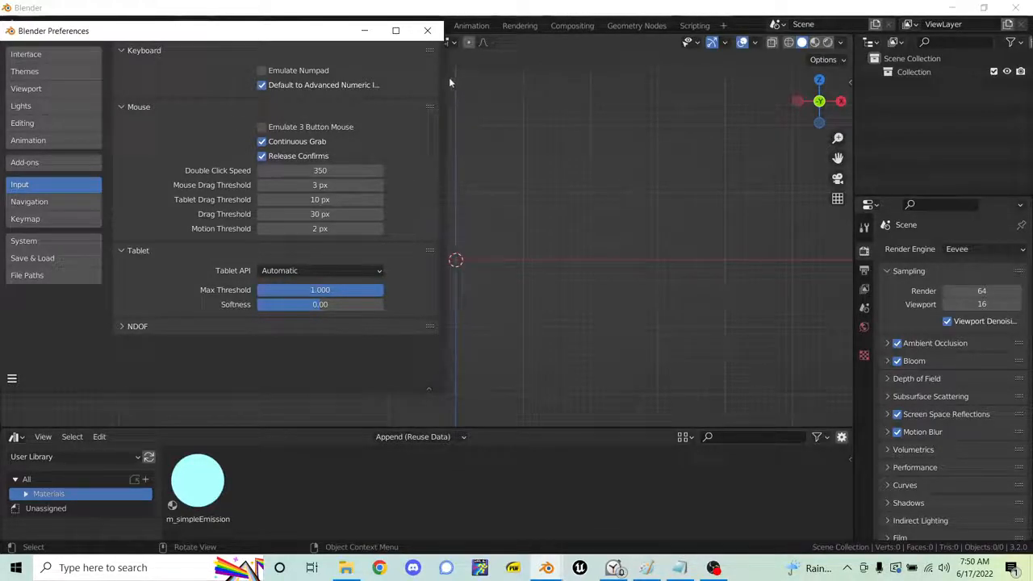
pyautogui.moveTo(450, 78); pyautogui.dragTo(565, 77)
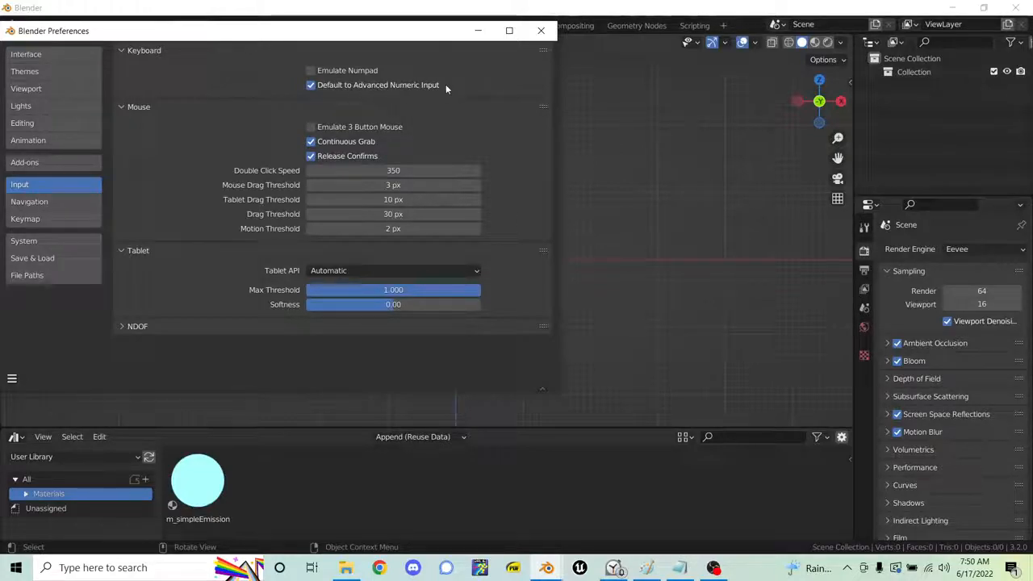
pyautogui.click(315, 85)
# - Move the Preferences window aside and show the View settings in the 3D viewport's sidebar
pyautogui.moveTo(436, 31); pyautogui.dragTo(203, 49)
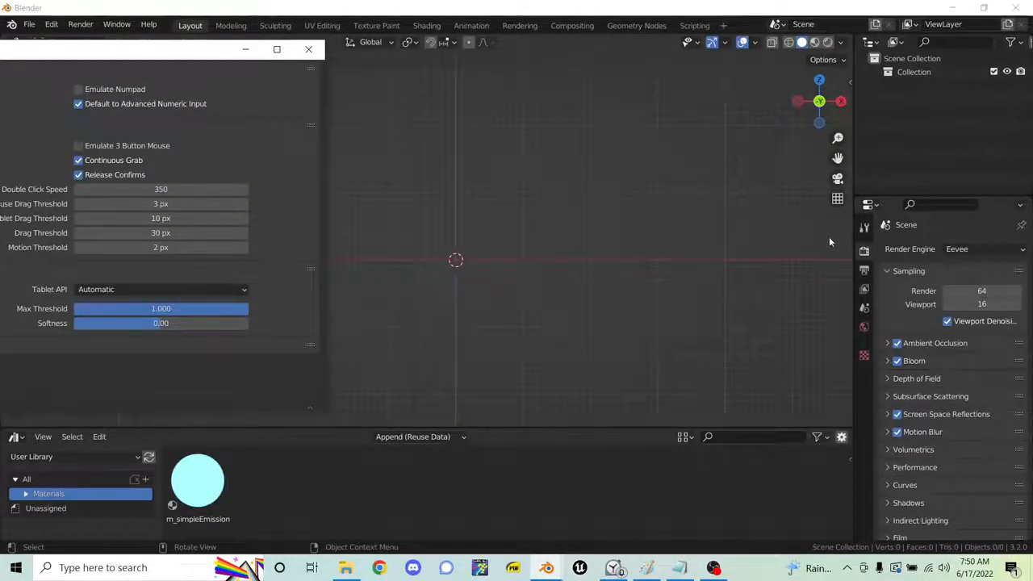
pyautogui.press('n')
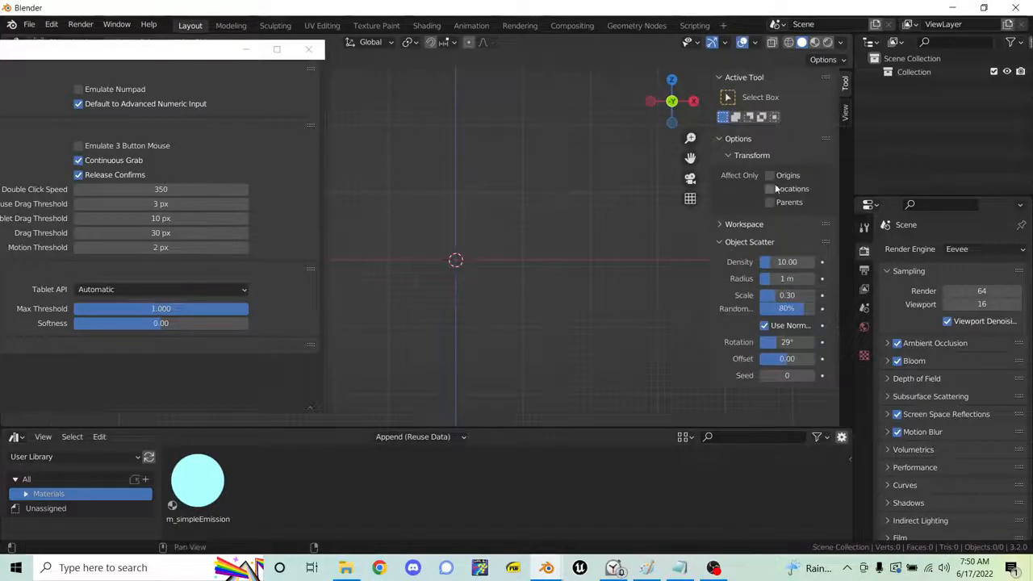
pyautogui.click(844, 117)
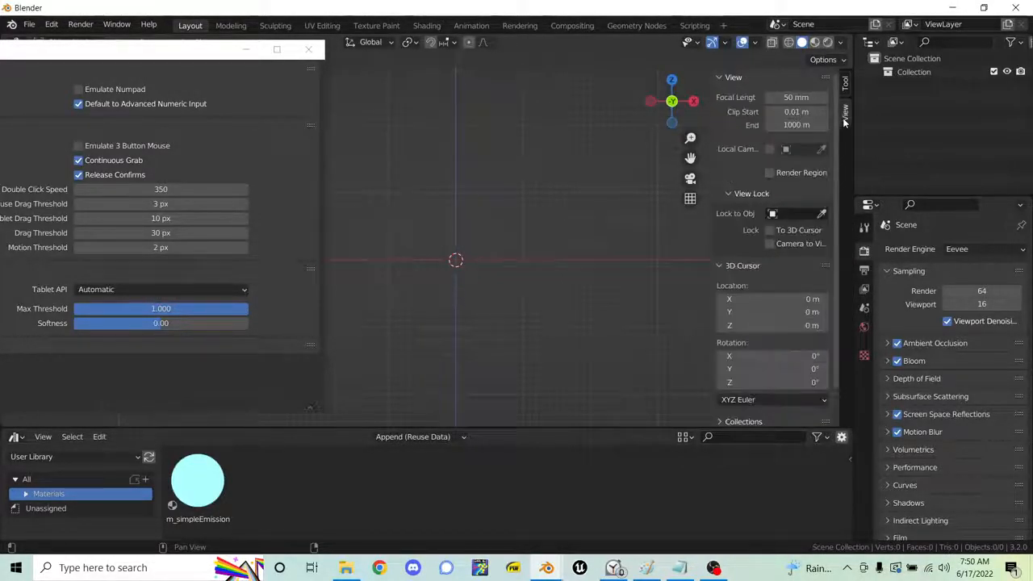
# - Set the 3D cursor's X location to 2 m
pyautogui.scroll(-2, 845, 115)
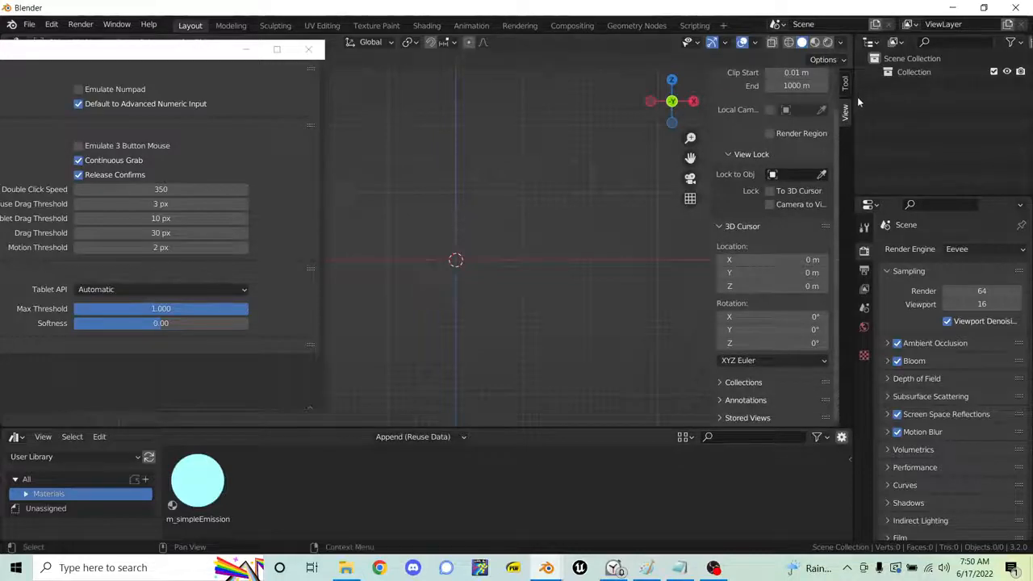
pyautogui.scroll(2, 847, 114)
pyautogui.scroll(-2, 847, 116)
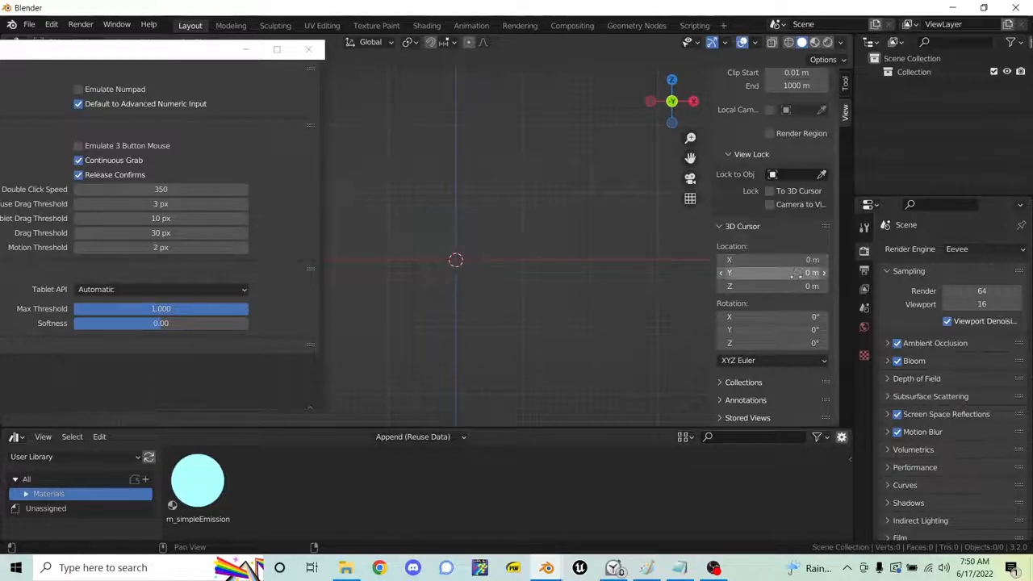
pyautogui.click(782, 260)
pyautogui.write('2')
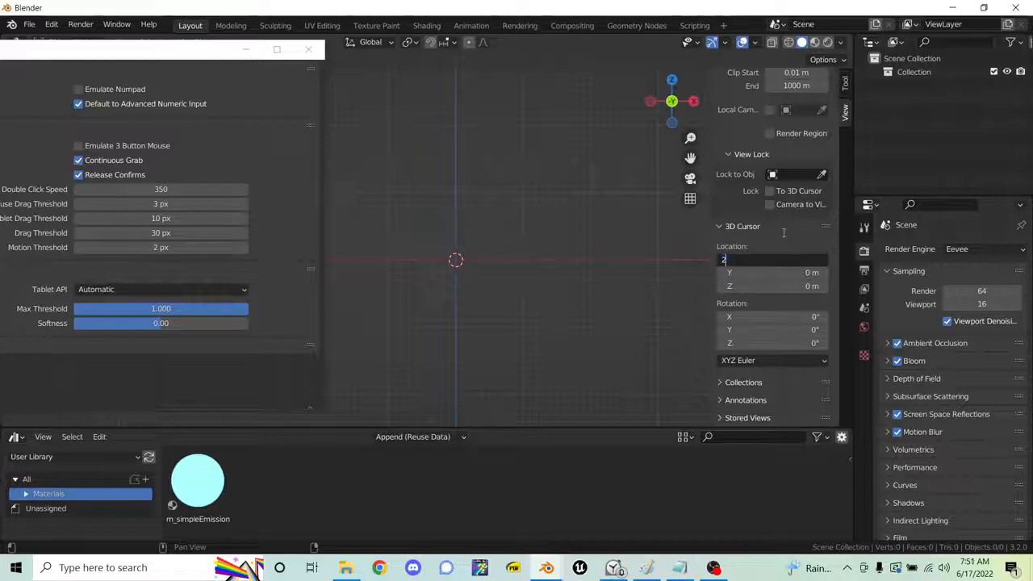
pyautogui.press('Return')
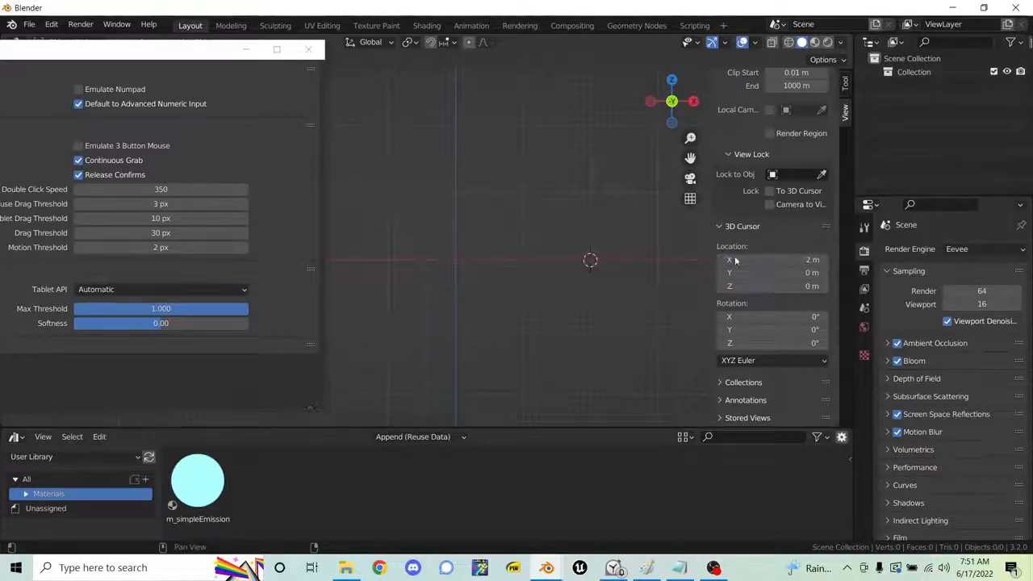
pyautogui.click(797, 259)
pyautogui.write('1*2')
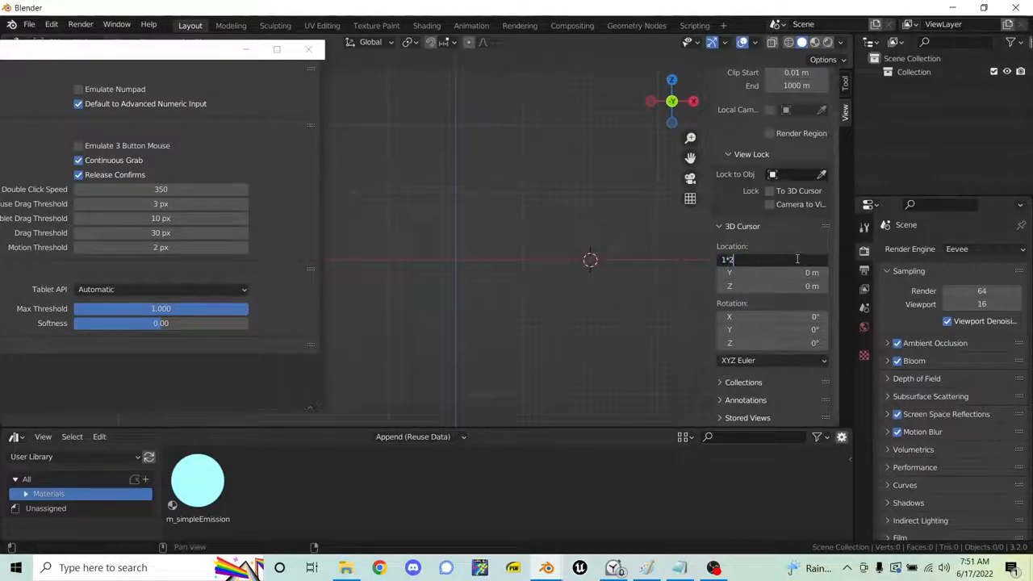
pyautogui.press('Escape')
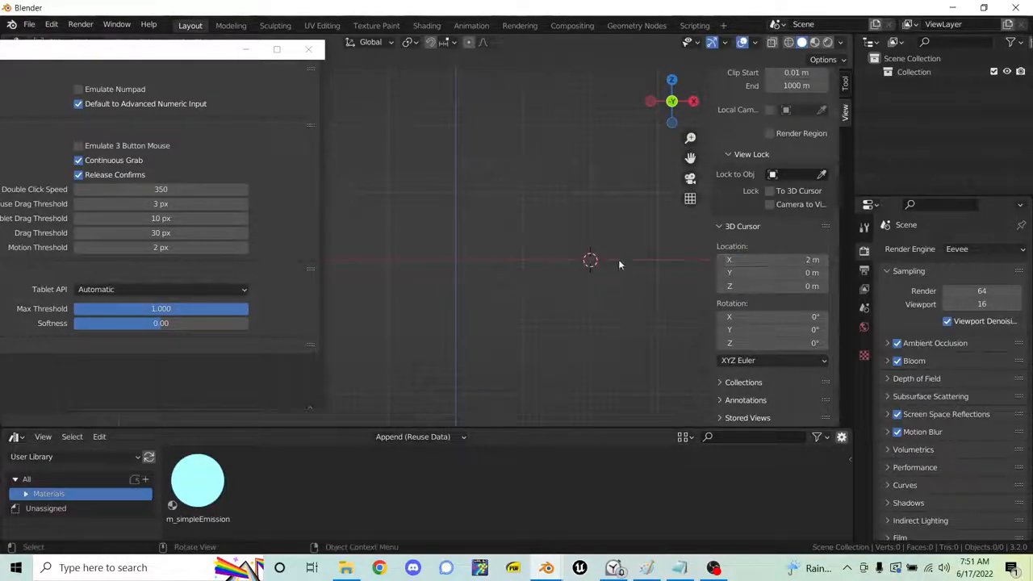
# - Set the 3D cursor's X location with the math expression 1.5*2
pyautogui.click(771, 259)
pyautogui.write('1.5*2')
pyautogui.press('Return')
# - Reset the 3D cursor's X location to 0 m and hide the viewport sidebar
pyautogui.click(793, 260)
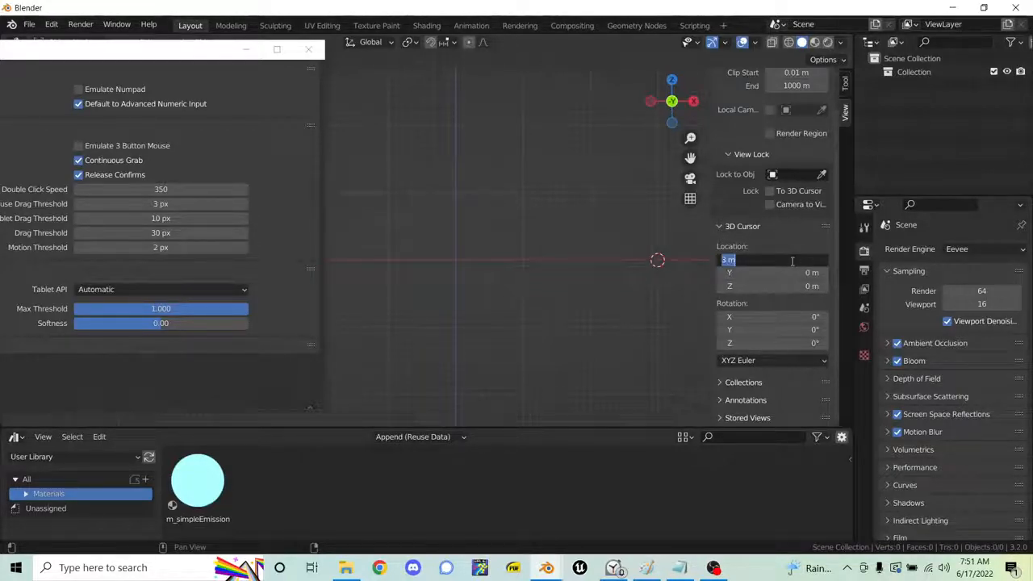
pyautogui.press('Return')
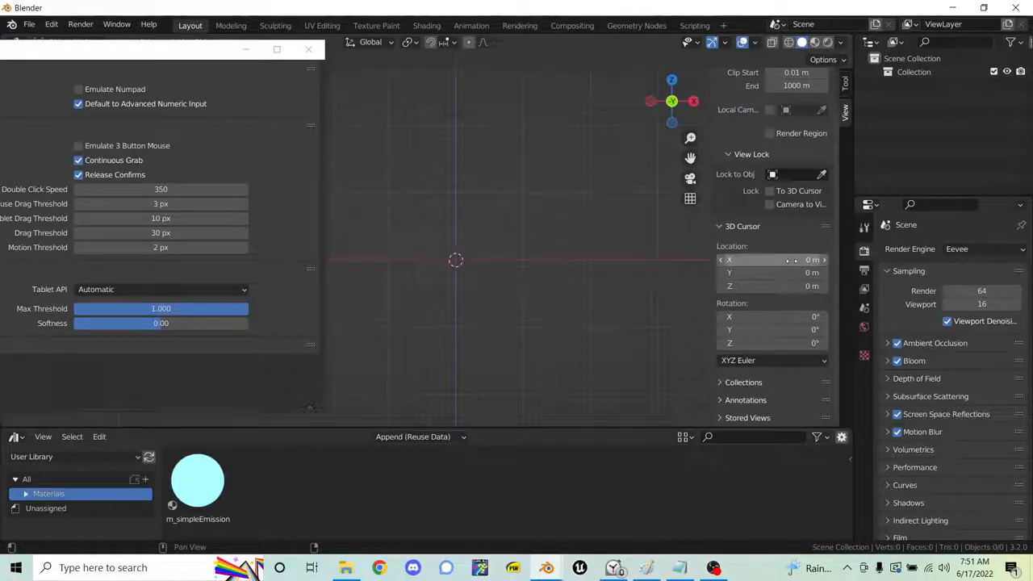
pyautogui.click(846, 81)
pyautogui.press('n')
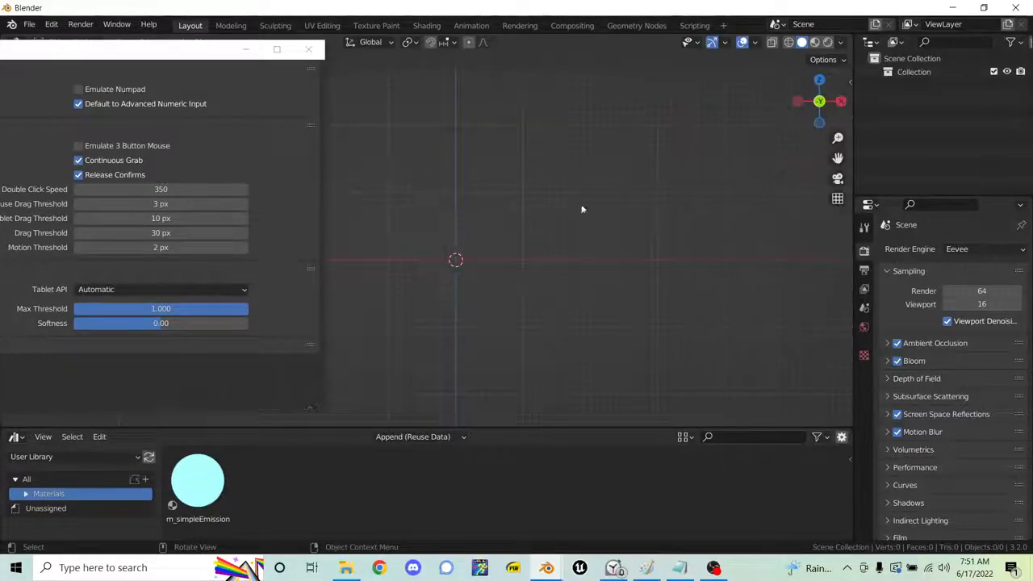
# - Show the Navigation preferences and move the Preferences window aside to uncover the 3D viewport
pyautogui.moveTo(242, 53); pyautogui.dragTo(611, 62)
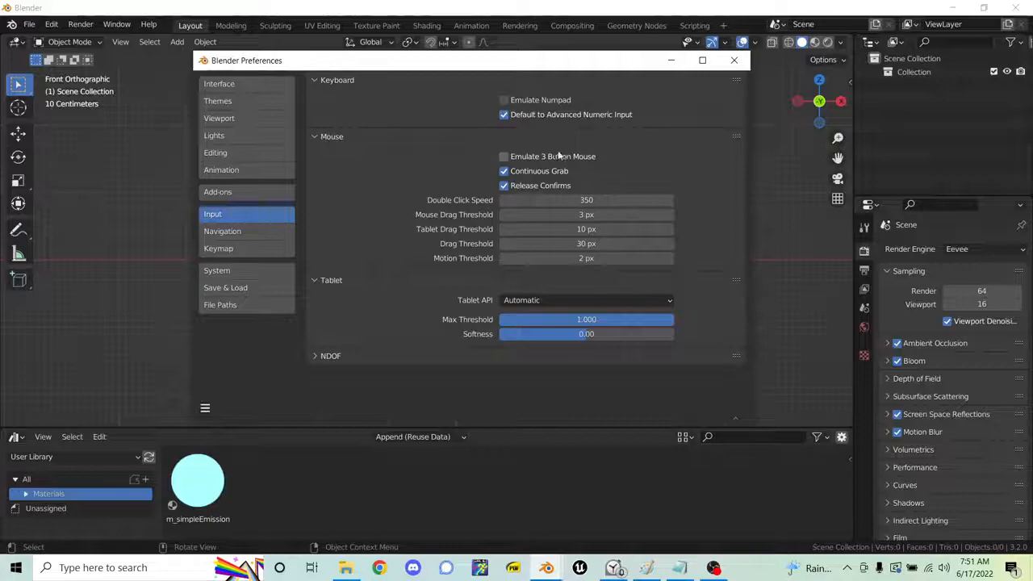
pyautogui.click(265, 233)
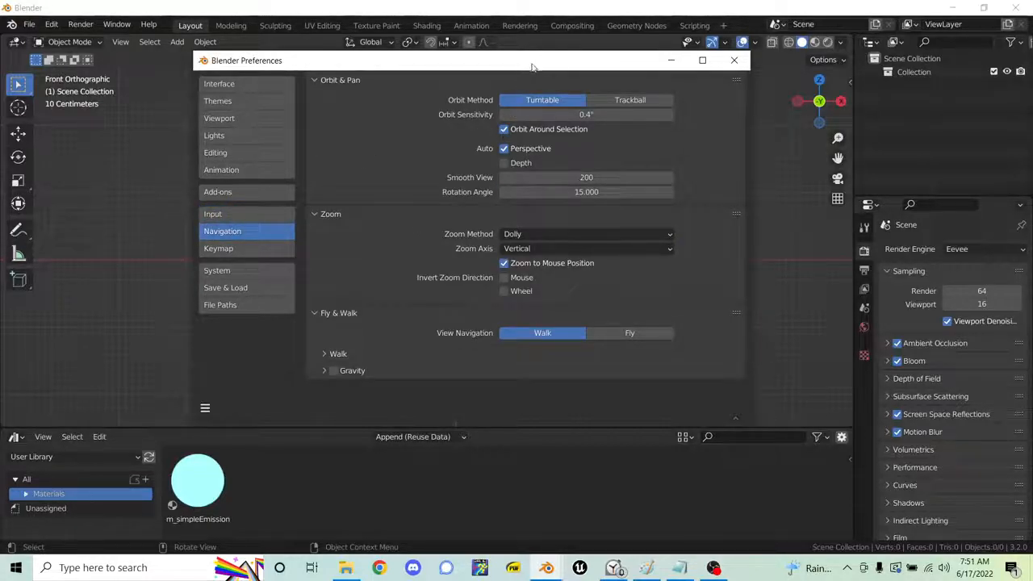
pyautogui.moveTo(525, 65); pyautogui.dragTo(172, 86)
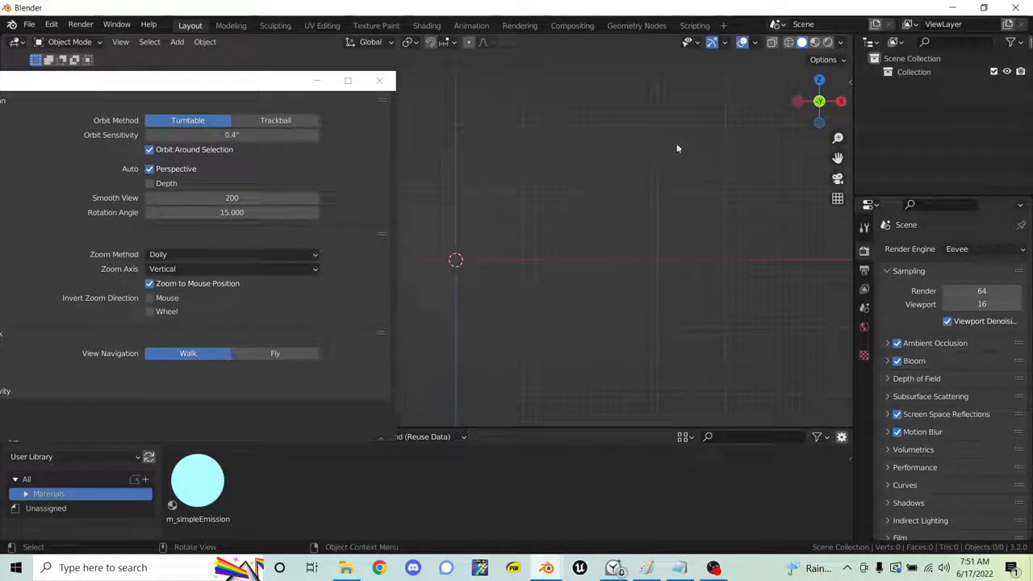
pyautogui.hotkey('shift', 'a')
pyautogui.moveTo(672, 181)
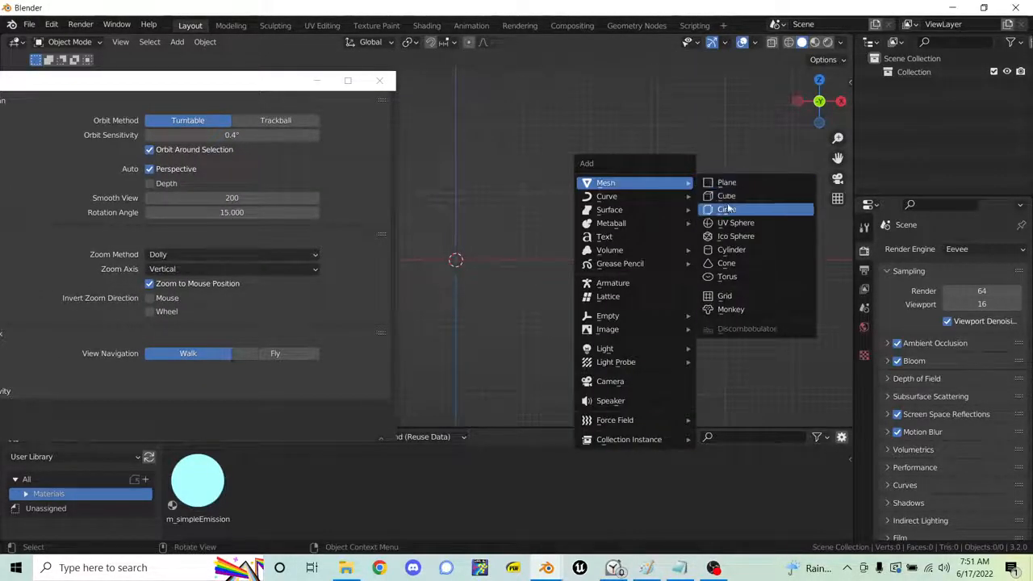
pyautogui.click(727, 209)
pyautogui.hotkey('ctrl', 'z')
# - Add a cube mesh at the world origin
pyautogui.hotkey('shift', 'a')
pyautogui.moveTo(547, 235)
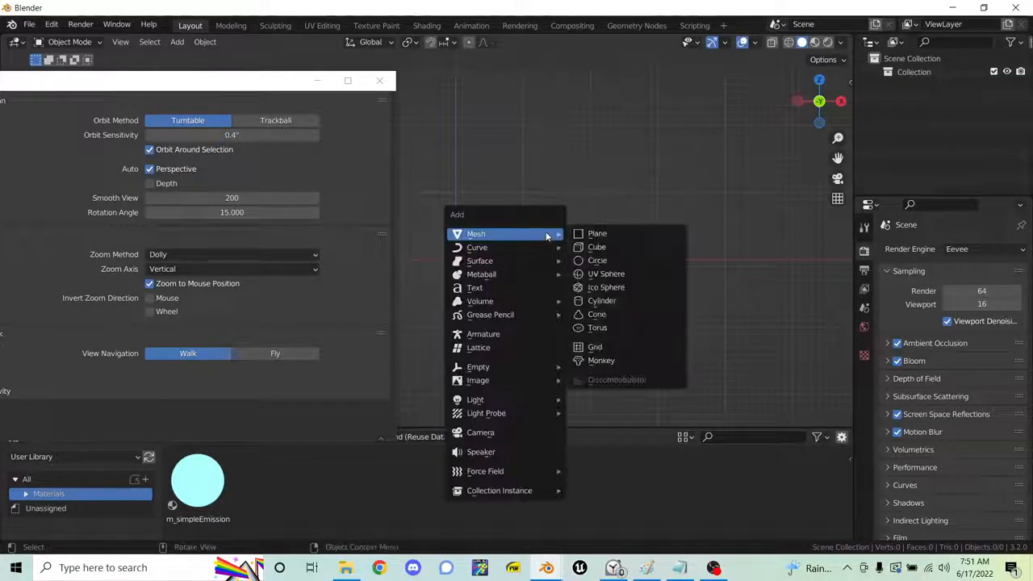
pyautogui.click(597, 247)
# - Add a second cube and move it away from the first one in the horizontal plane, near the X axis
pyautogui.moveTo(660, 124); pyautogui.dragTo(542, 185, button='middle')
pyautogui.scroll(-5, 511, 281)
pyautogui.moveTo(511, 281); pyautogui.dragTo(585, 223, button='middle')
pyautogui.hotkey('shift', 'a')
pyautogui.moveTo(579, 223)
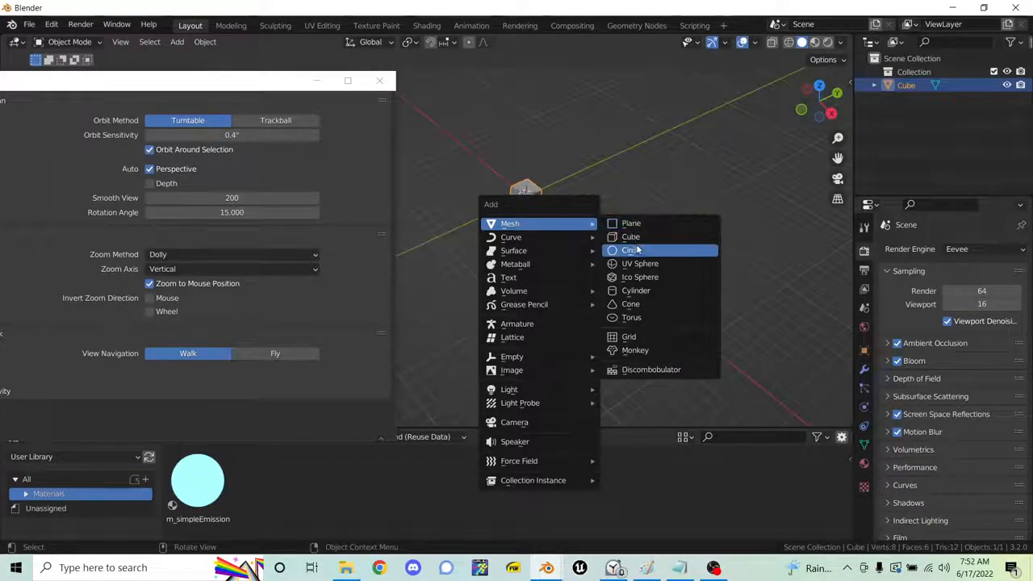
pyautogui.click(631, 237)
pyautogui.press('g')
pyautogui.press('x')
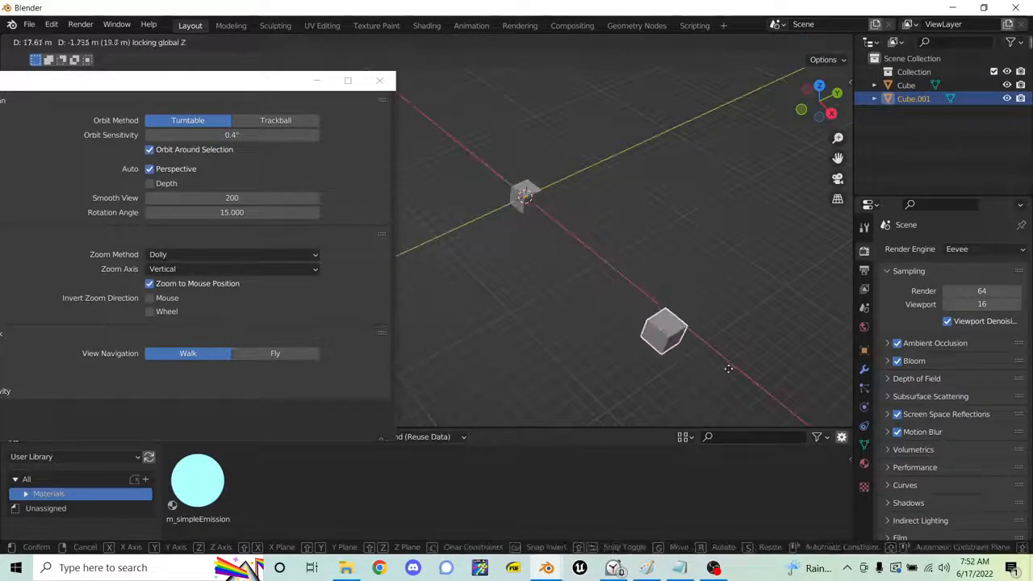
pyautogui.click(768, 388)
# - Select the cube at the origin, orbit the view to test Orbit Around Selection, and deselect it
pyautogui.moveTo(706, 276); pyautogui.dragTo(637, 226, button='middle')
pyautogui.click(743, 137)
pyautogui.moveTo(697, 169); pyautogui.dragTo(644, 213, button='middle')
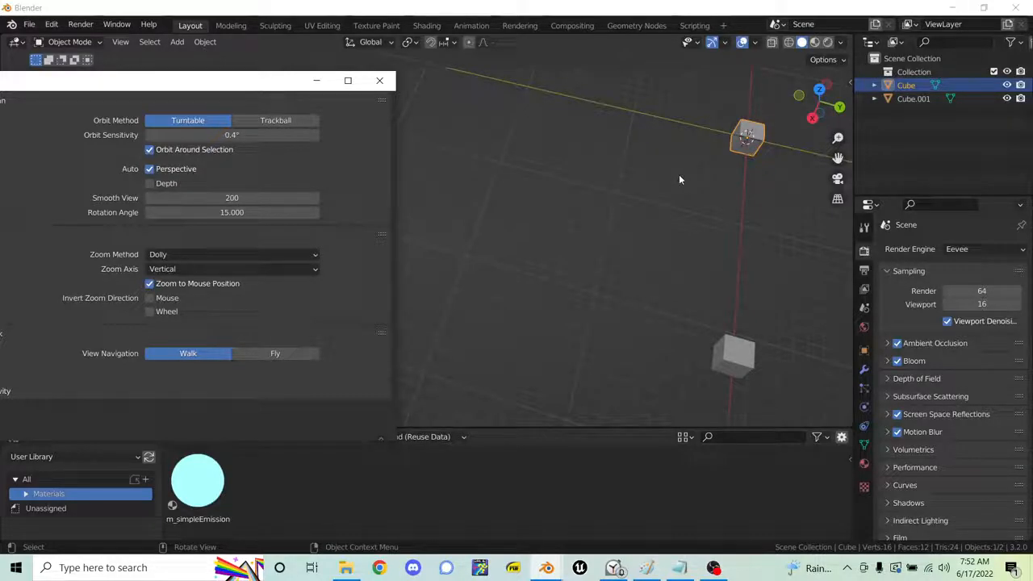
pyautogui.click(695, 147)
# - In front view, repeatedly zoom in and out around the cubes to test Zoom to Mouse Position
pyautogui.press('KP_1')
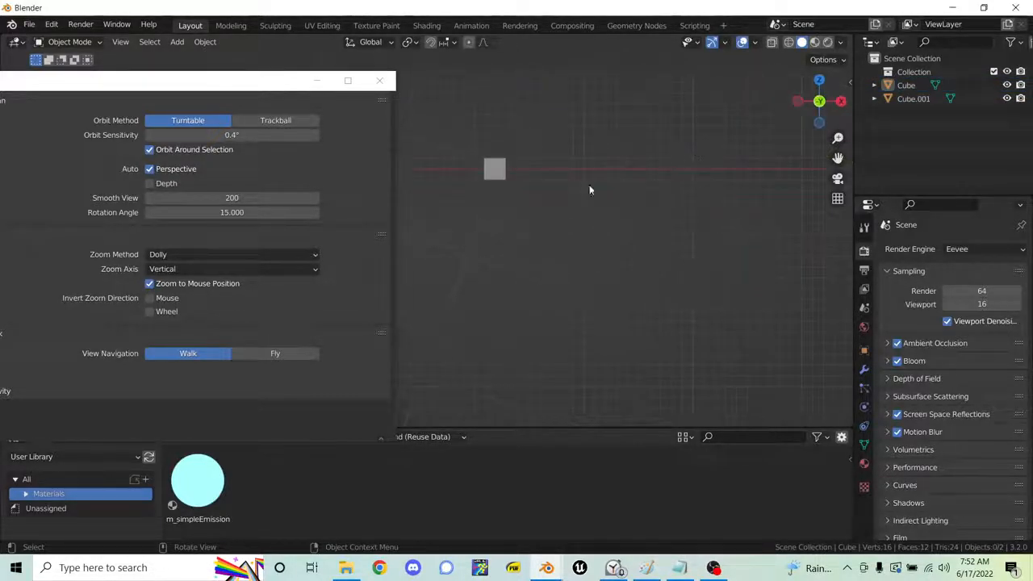
pyautogui.keyDown('shift'); pyautogui.moveTo(502, 251); pyautogui.dragTo(812, 316, button='middle'); pyautogui.keyUp('shift')
pyautogui.scroll(-1, 722, 136)
pyautogui.scroll(10, 722, 136)
pyautogui.scroll(-10, 658, 150)
pyautogui.scroll(8, 651, 354)
pyautogui.scroll(-8, 652, 354)
pyautogui.scroll(8, 652, 354)
pyautogui.scroll(-8, 651, 356)
pyautogui.scroll(8, 651, 356)
pyautogui.scroll(-8, 651, 356)
pyautogui.scroll(5, 648, 97)
pyautogui.scroll(-5, 647, 99)
pyautogui.scroll(5, 647, 100)
pyautogui.scroll(-5, 647, 98)
pyautogui.scroll(5, 668, 361)
pyautogui.scroll(-5, 668, 363)
pyautogui.scroll(5, 667, 363)
pyautogui.scroll(-6, 667, 363)
pyautogui.keyDown('shift'); pyautogui.moveTo(667, 360); pyautogui.dragTo(736, 388, button='middle'); pyautogui.keyUp('shift')
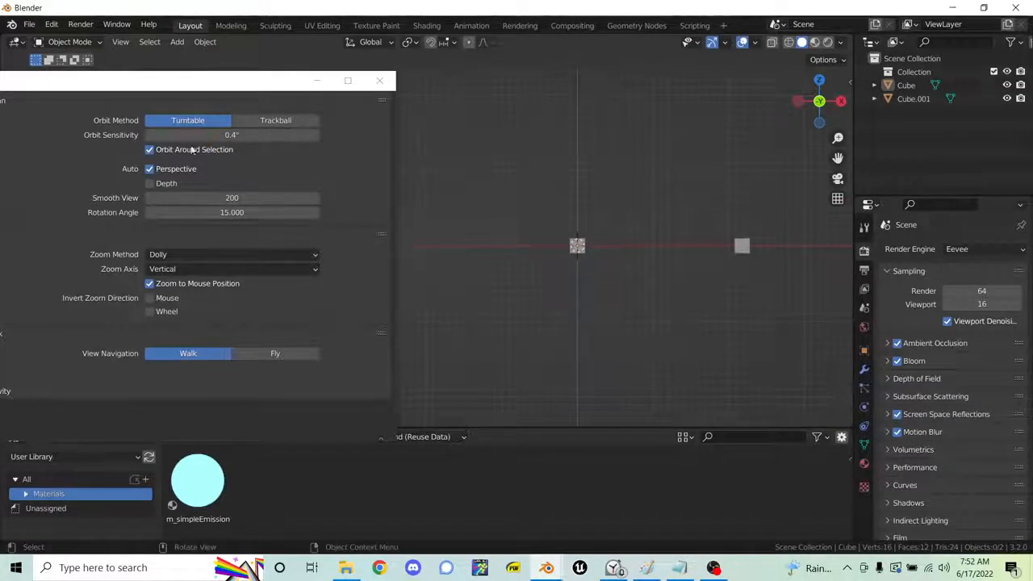
# - Bring the Preferences window back into view, check Zoom to Mouse Position, and show the Keymap preferences
pyautogui.moveTo(192, 79); pyautogui.dragTo(497, 35)
pyautogui.click(456, 238)
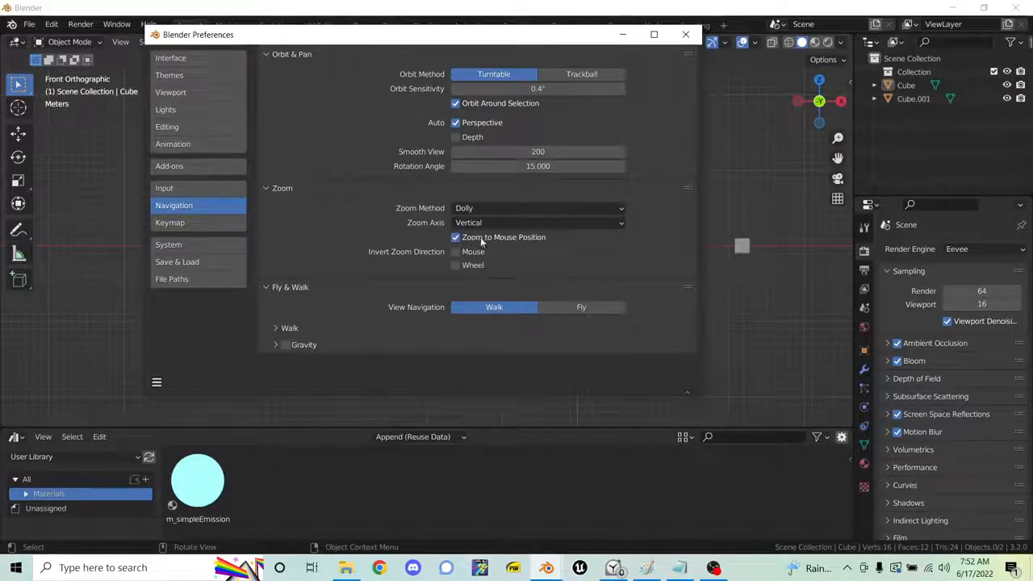
pyautogui.click(187, 225)
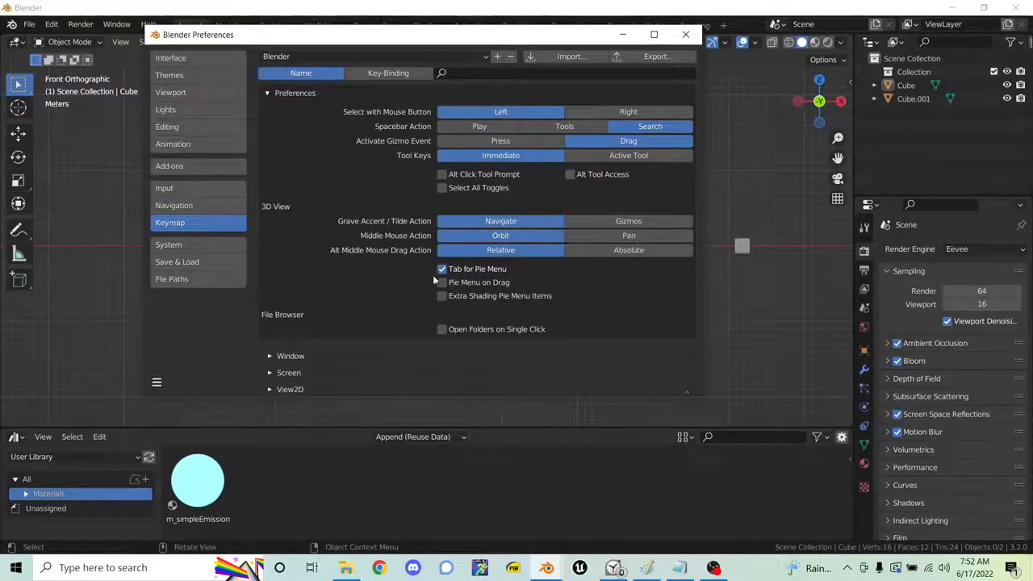
# - Move the Preferences window aside and try the mode pie menu on the origin cube, finishing in Object Mode
pyautogui.moveTo(530, 35); pyautogui.dragTo(203, 58)
pyautogui.click(586, 250)
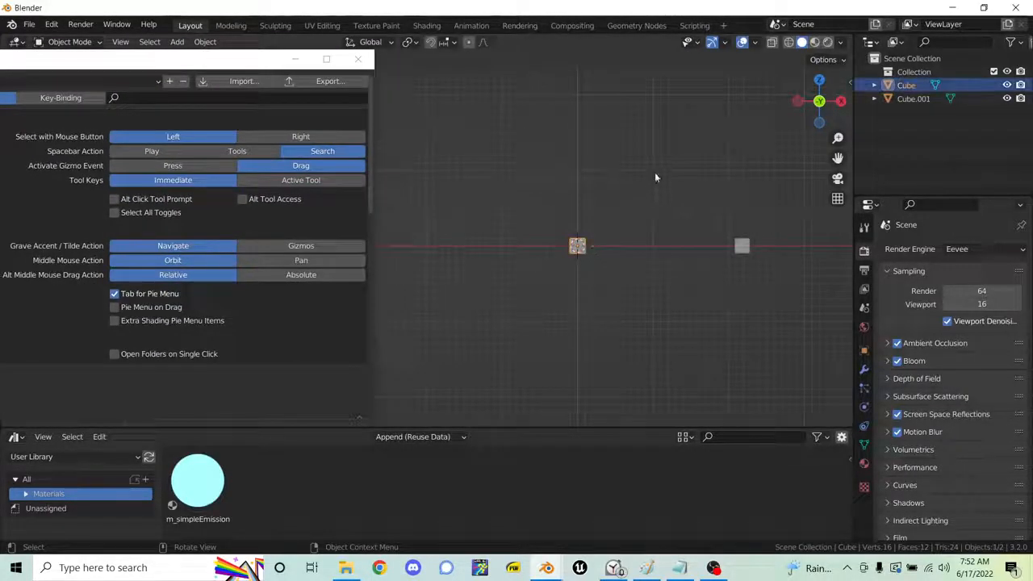
pyautogui.click(638, 217)
pyautogui.click(591, 240)
pyautogui.press('Tab')
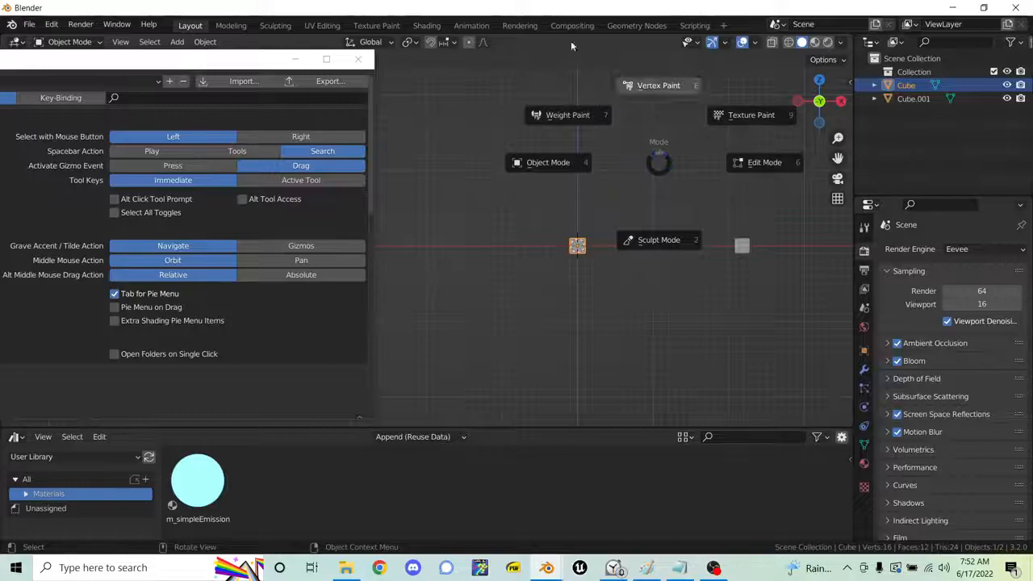
pyautogui.click(512, 161)
pyautogui.press('Tab')
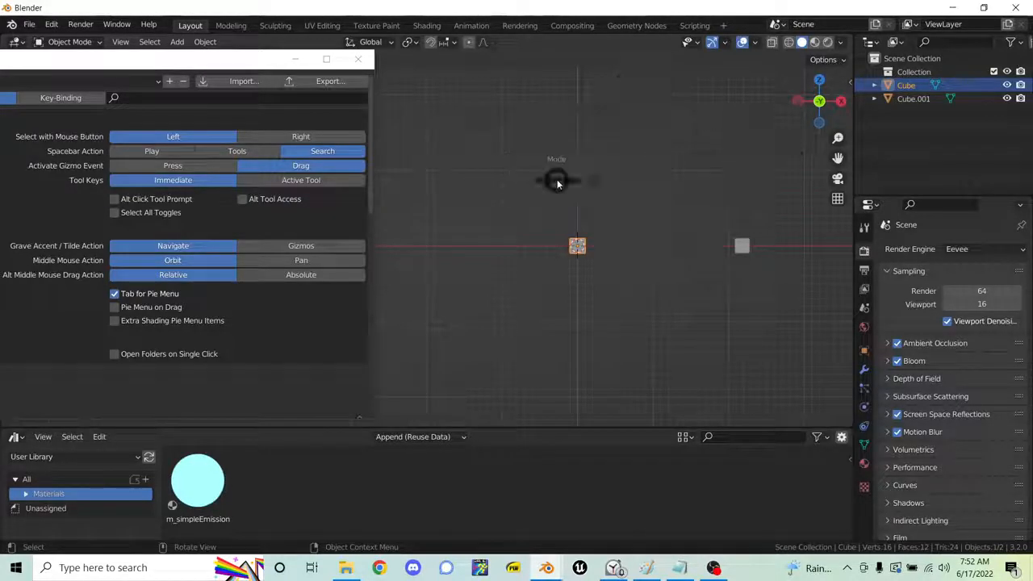
pyautogui.click(671, 179)
pyautogui.press('Tab')
pyautogui.click(572, 182)
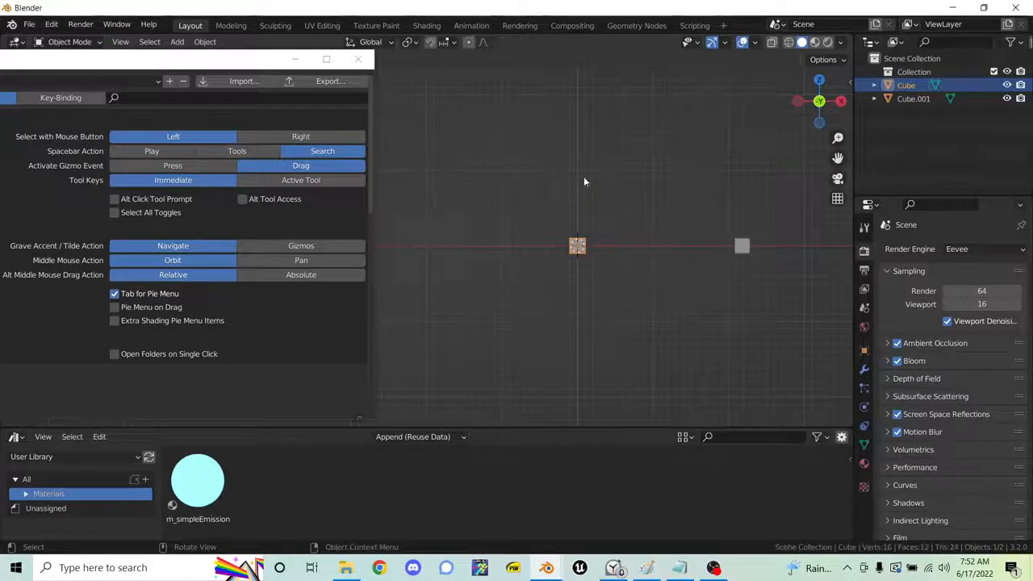
# - Check the Spacebar Action option in the Keymap preferences and close the Preferences window
pyautogui.moveTo(232, 60); pyautogui.dragTo(558, 69)
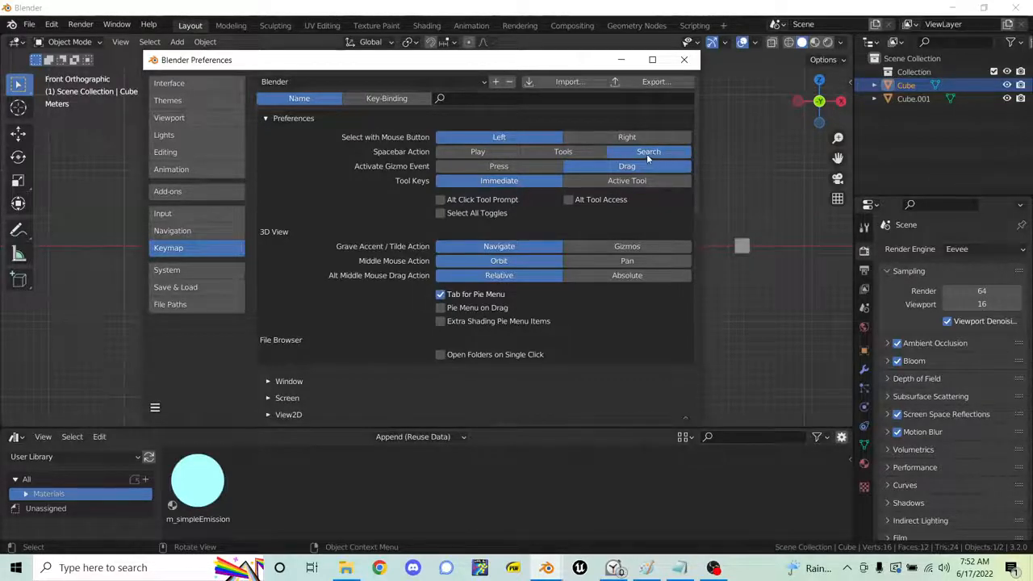
pyautogui.click(684, 60)
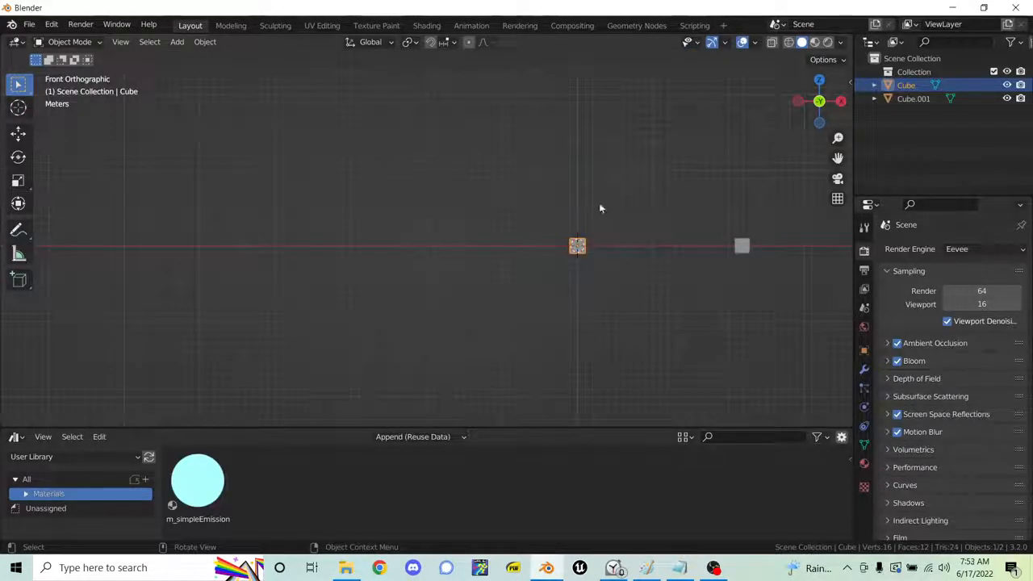
pyautogui.click(600, 209)
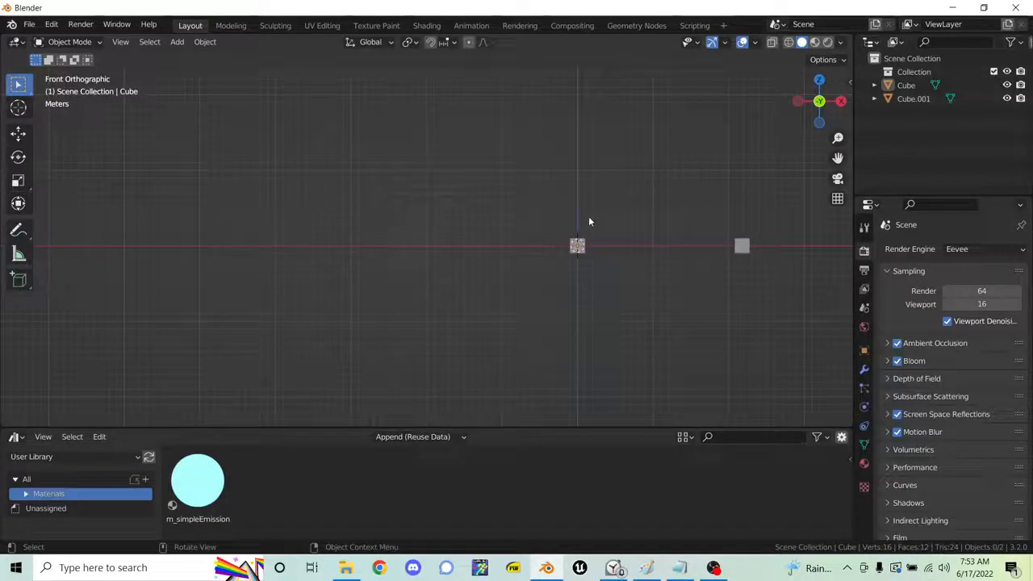
# - Try the spacebar menu search in the viewport with "asdf" and "cursor", and dismiss it
pyautogui.press('space')
pyautogui.write('asdf')
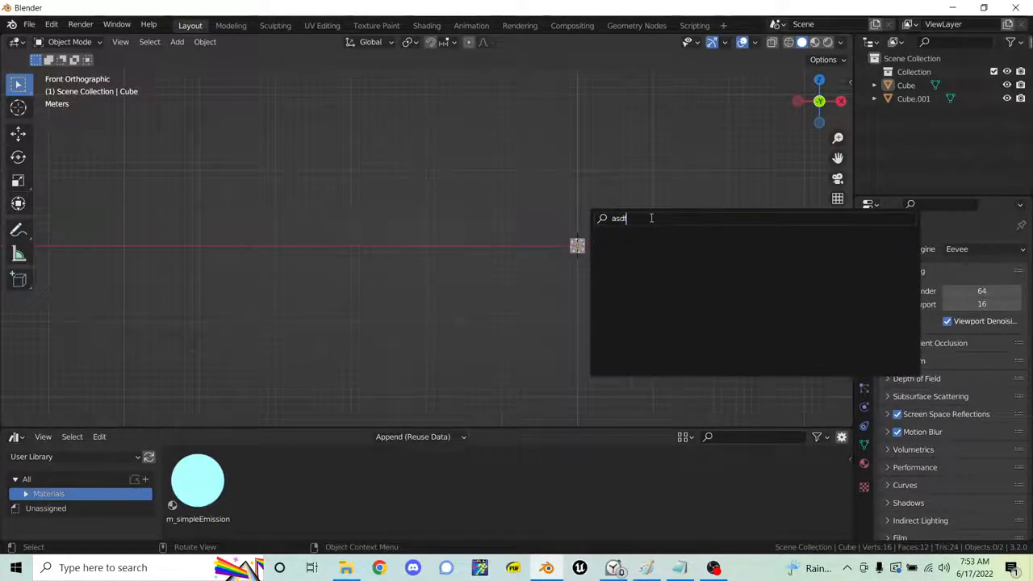
pyautogui.press('BackSpace')
pyautogui.press('BackSpace')
pyautogui.press('BackSpace')
pyautogui.press('BackSpace')
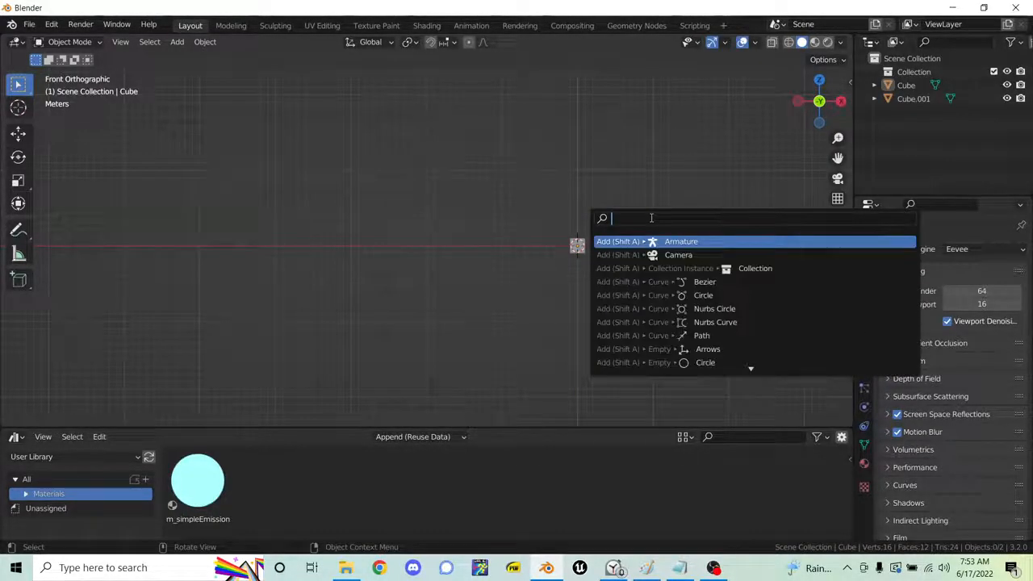
pyautogui.write('cursor')
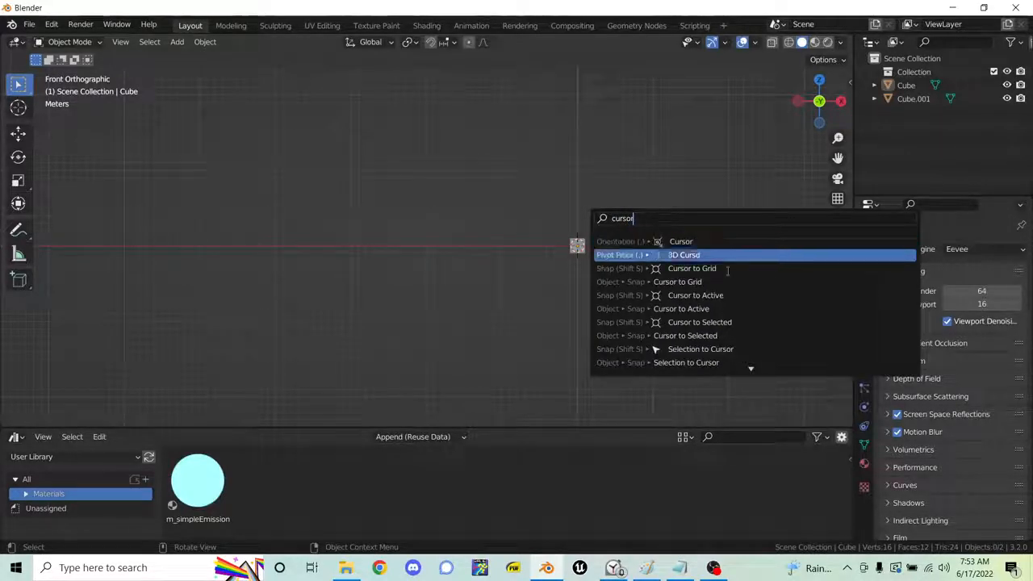
pyautogui.click(451, 167)
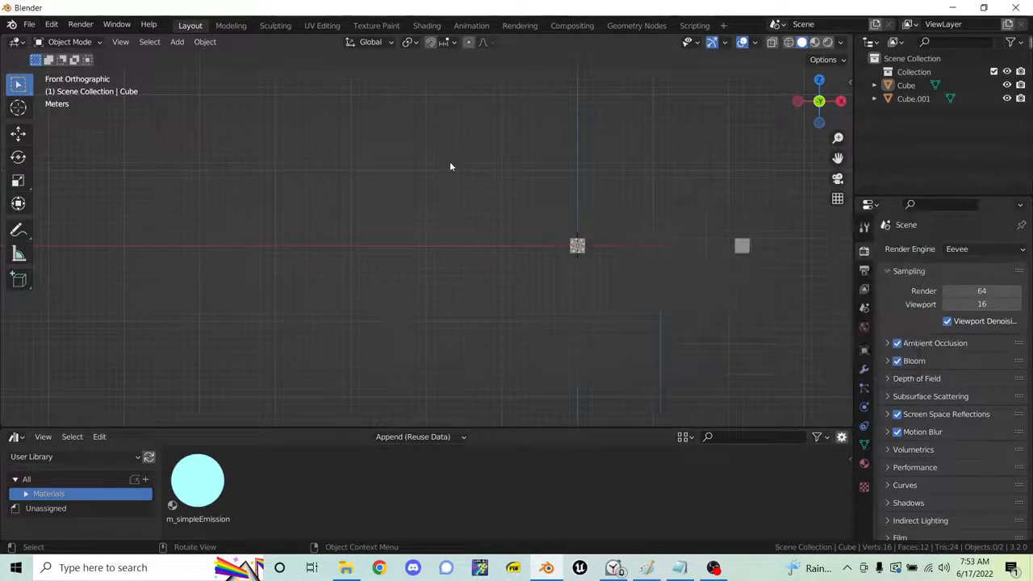
# - Reopen the Preferences and examine the Keymap settings
pyautogui.click(51, 24)
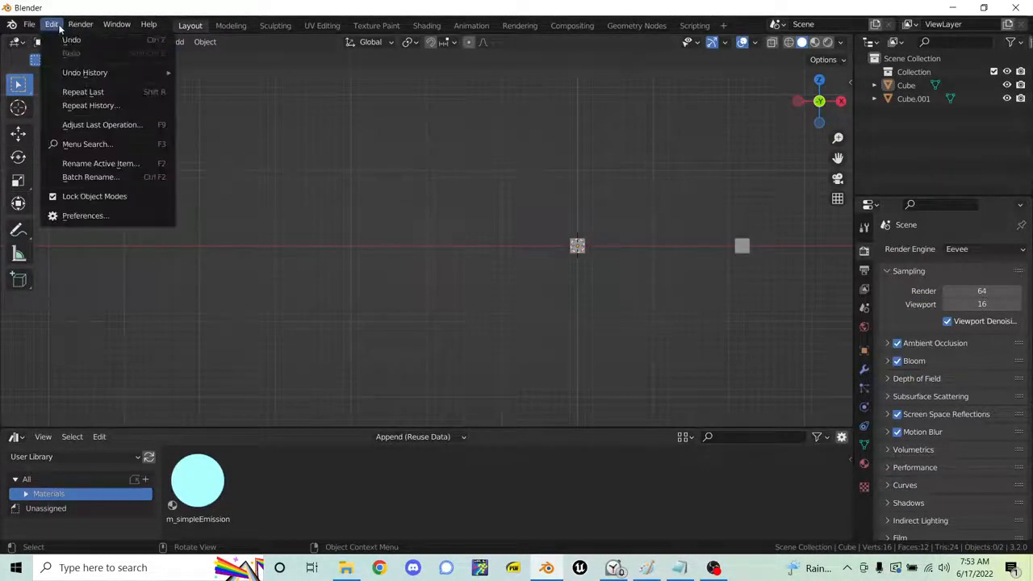
pyautogui.click(94, 215)
pyautogui.scroll(-2, 351, 186)
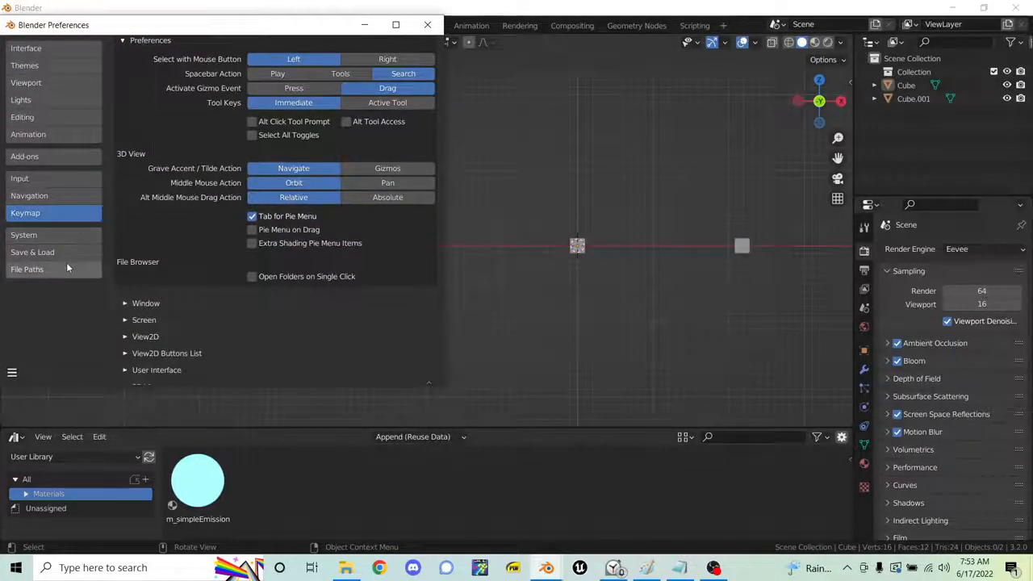
pyautogui.scroll(-4, 297, 221)
pyautogui.scroll(6, 284, 232)
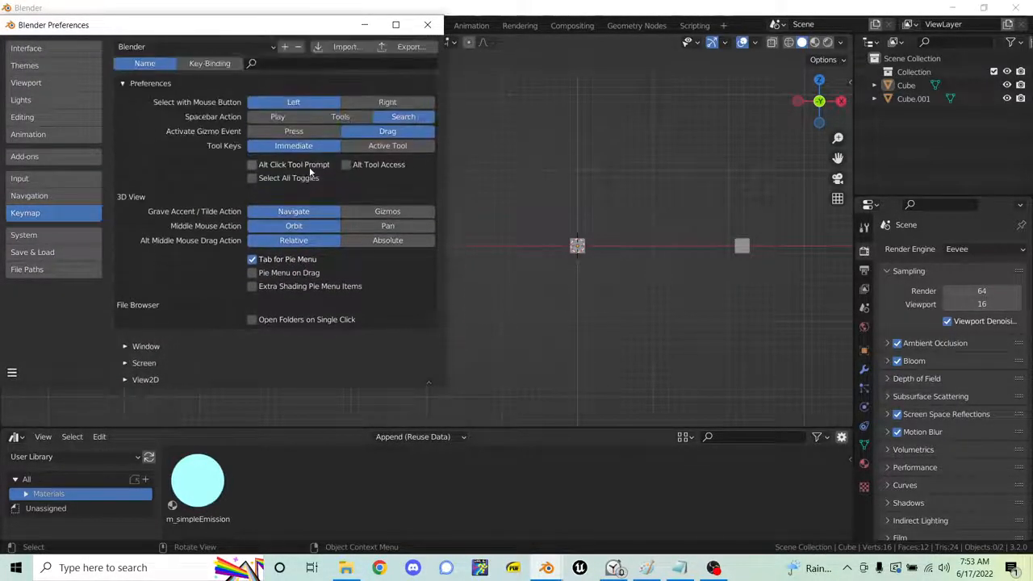
# - Close the Preferences window and delete both cubes from the scene
pyautogui.click(428, 25)
pyautogui.scroll(2, 545, 181)
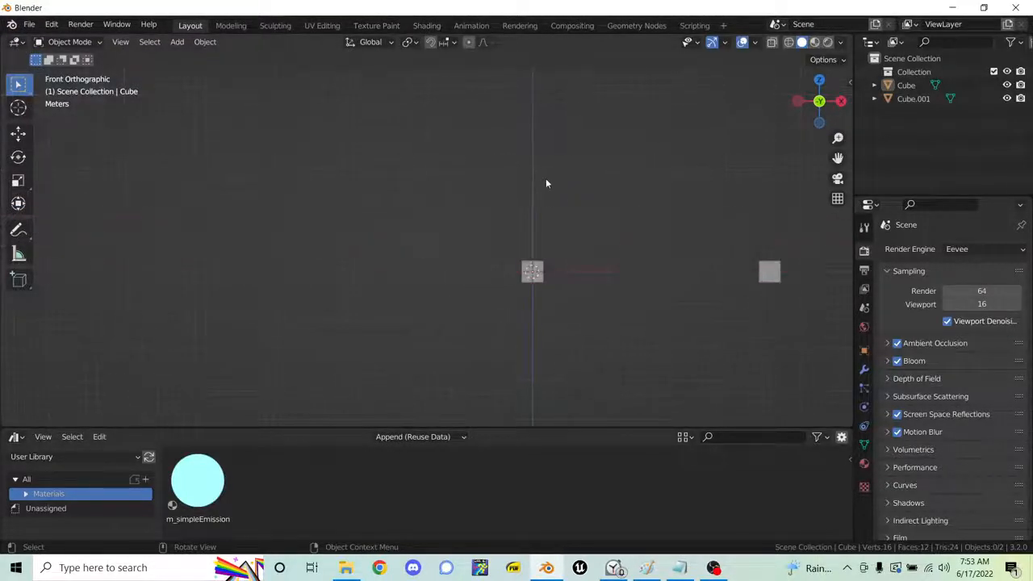
pyautogui.keyDown('shift'); pyautogui.moveTo(615, 175); pyautogui.dragTo(481, 192, button='middle'); pyautogui.keyUp('shift')
pyautogui.press('KP_1')
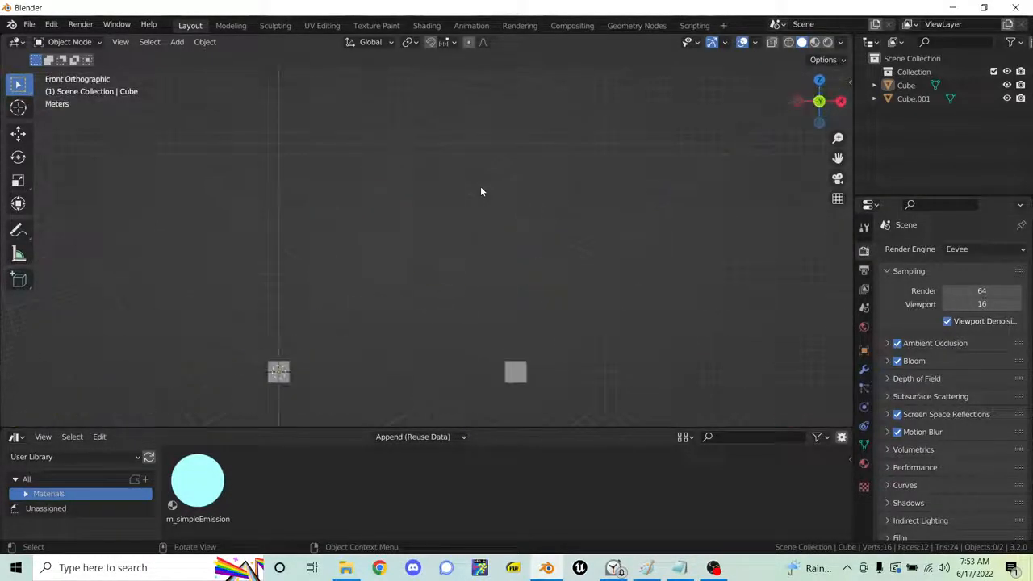
pyautogui.keyDown('shift'); pyautogui.moveTo(428, 260); pyautogui.dragTo(631, 146, button='middle'); pyautogui.keyUp('shift')
pyautogui.scroll(7, 466, 273)
pyautogui.press('a')
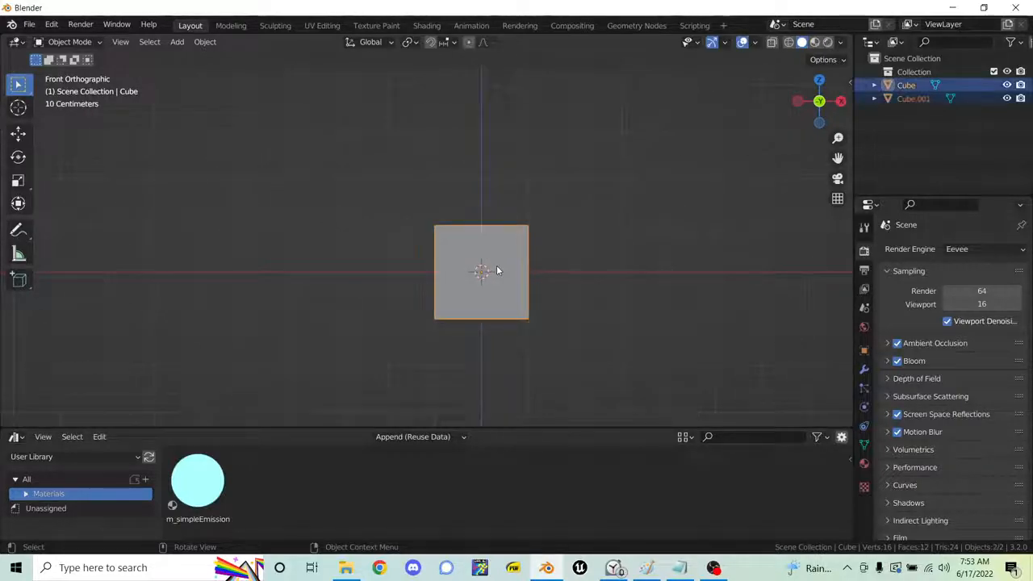
pyautogui.press('x')
pyautogui.click(507, 256)
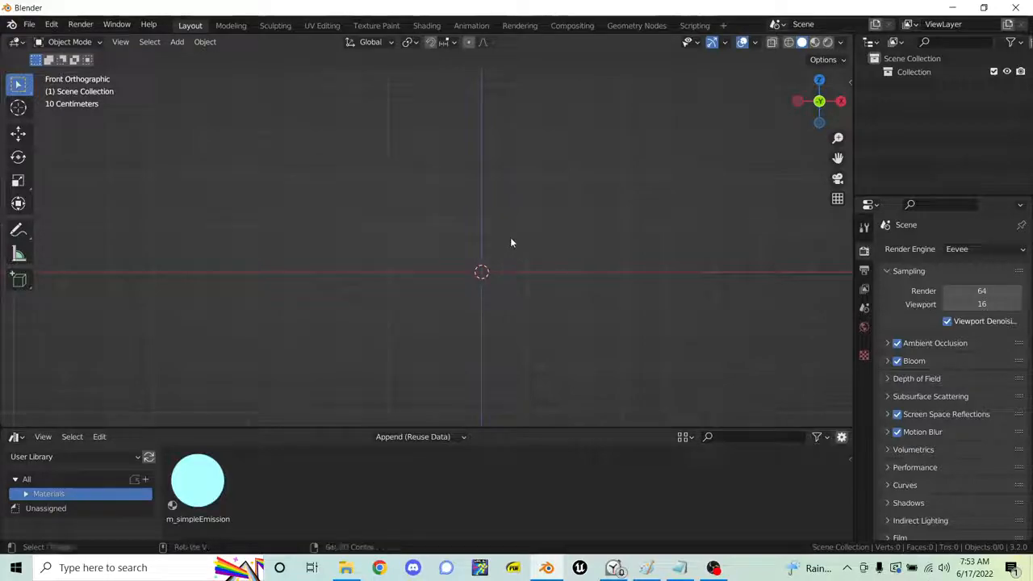
# - Add a mesh cube in front view and move it up and to the left of the world origin
pyautogui.hotkey('shift', 'a')
pyautogui.click(561, 249)
pyautogui.press('g')
pyautogui.click(294, 109)
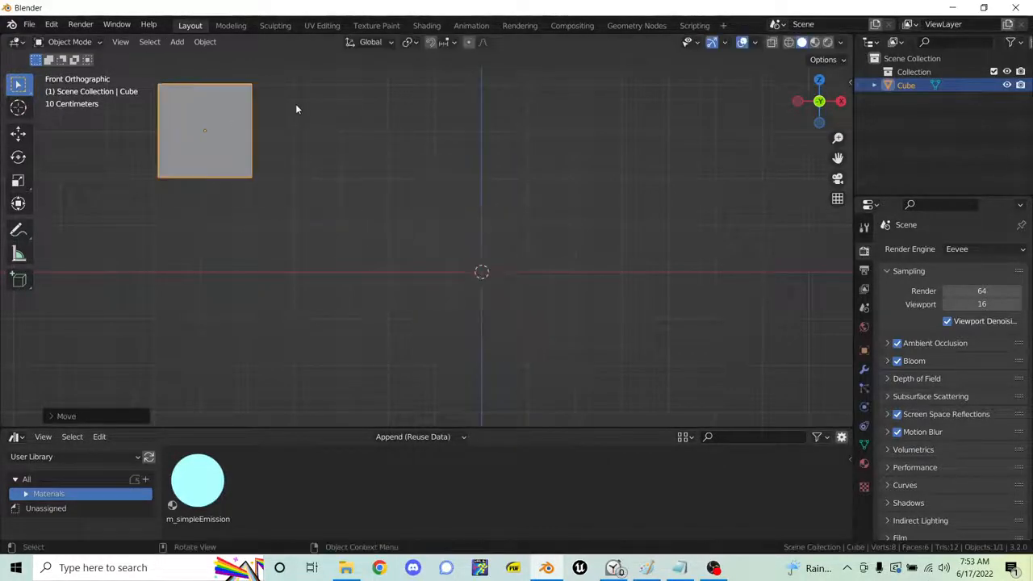
# - Add a UV sphere and move it to the right of the origin, slightly above the X axis
pyautogui.hotkey('shift', 'a')
pyautogui.moveTo(403, 121)
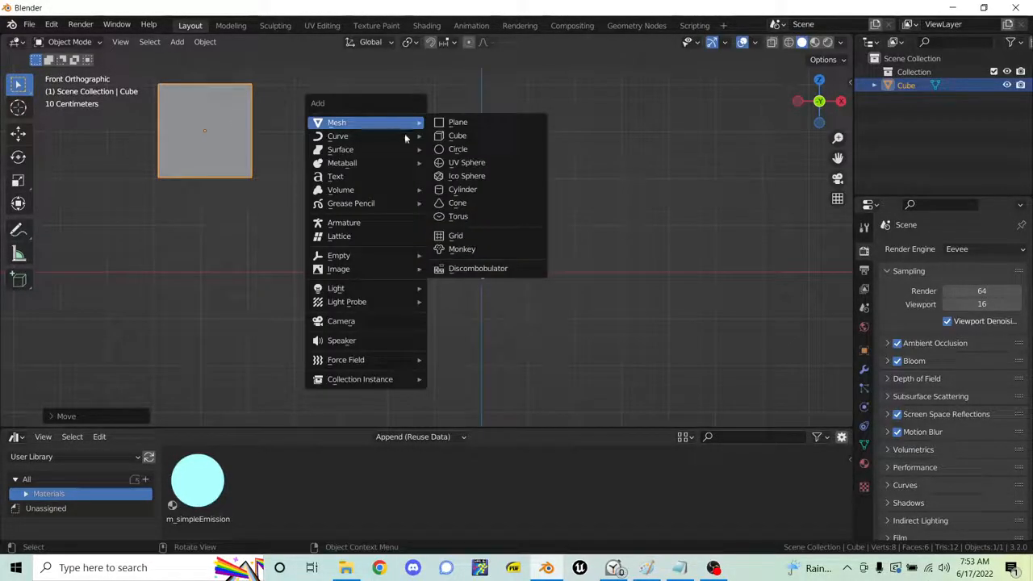
pyautogui.click(465, 162)
pyautogui.press('g')
pyautogui.click(659, 146)
# - Add a cone, move it below and left of the origin, and clear the selection
pyautogui.hotkey('shift', 'a')
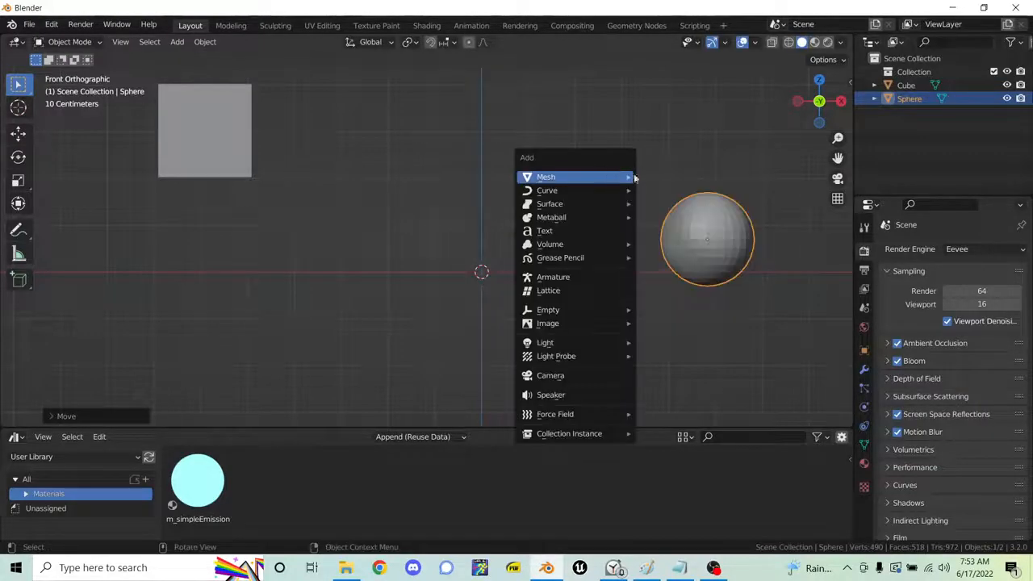
pyautogui.moveTo(624, 177)
pyautogui.click(680, 258)
pyautogui.press('g')
pyautogui.click(527, 266)
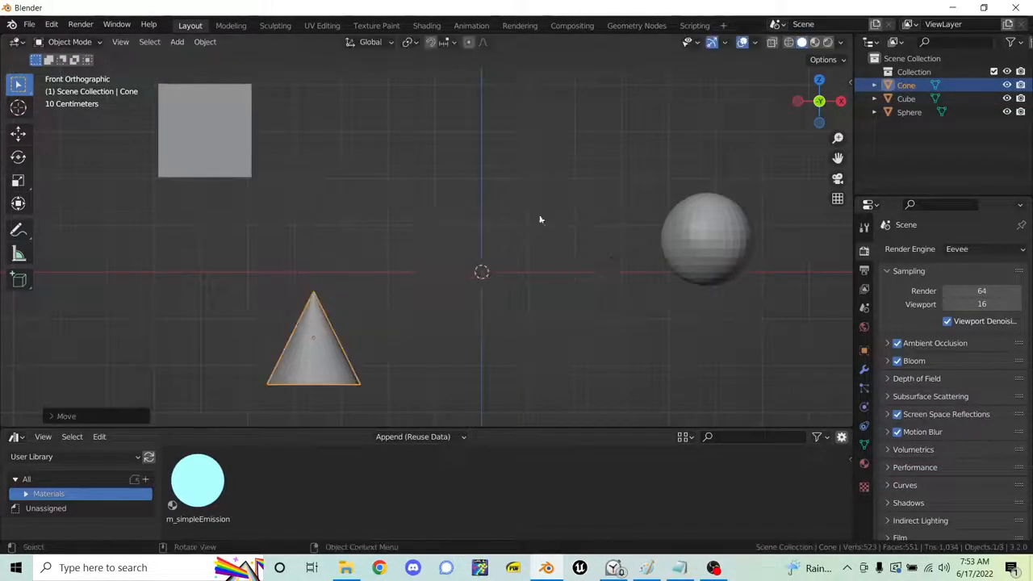
pyautogui.click(527, 265)
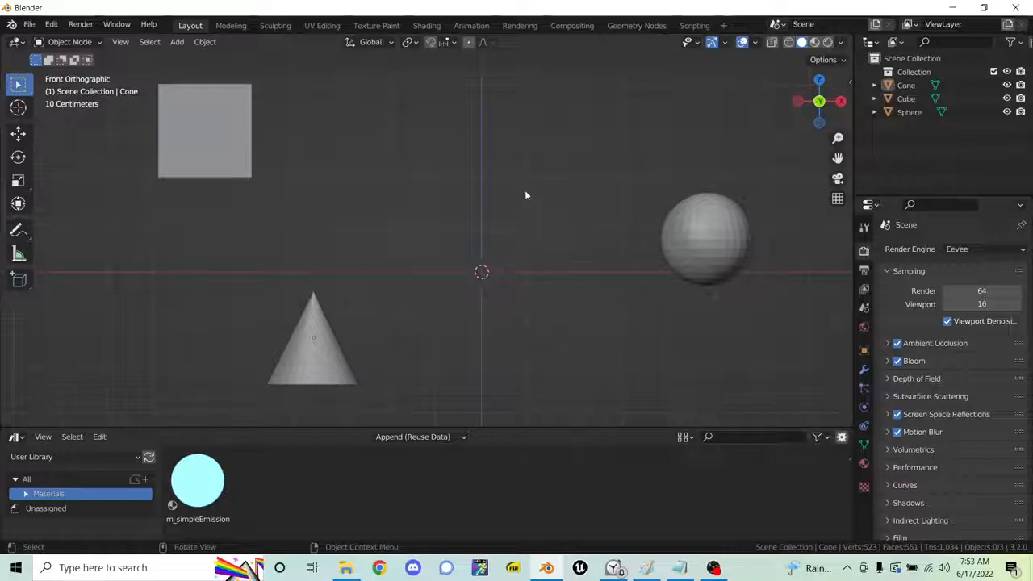
# - Try selecting and deselecting all objects, then delete the cube, sphere and cone together
pyautogui.press('a')
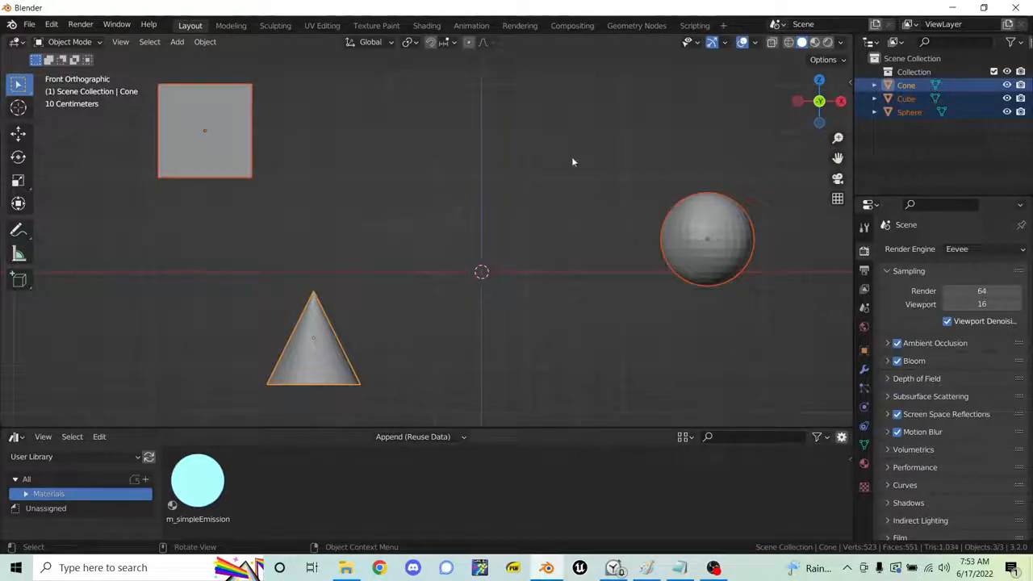
pyautogui.hotkey('alt', 'a')
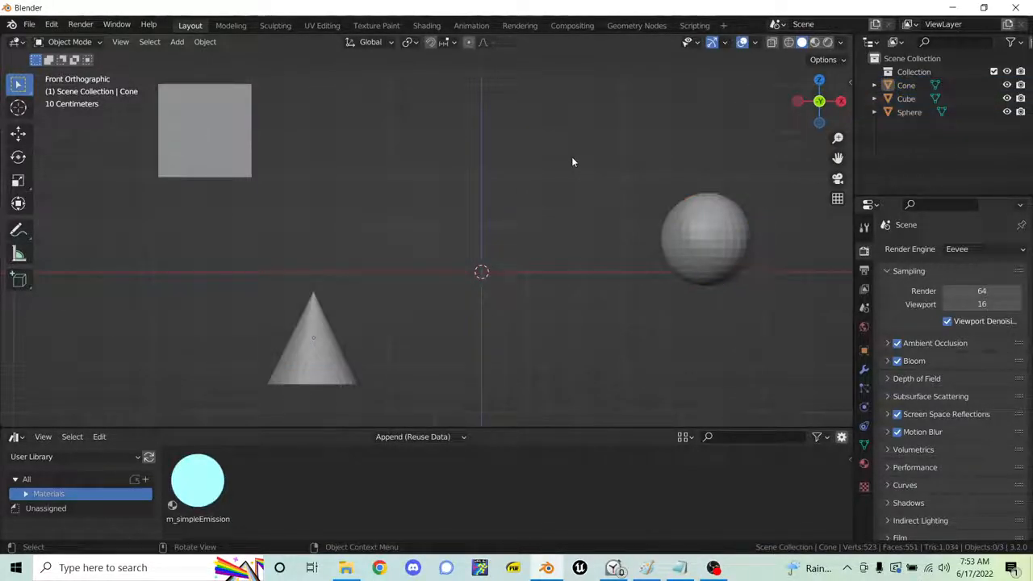
pyautogui.press('a')
pyautogui.press('x')
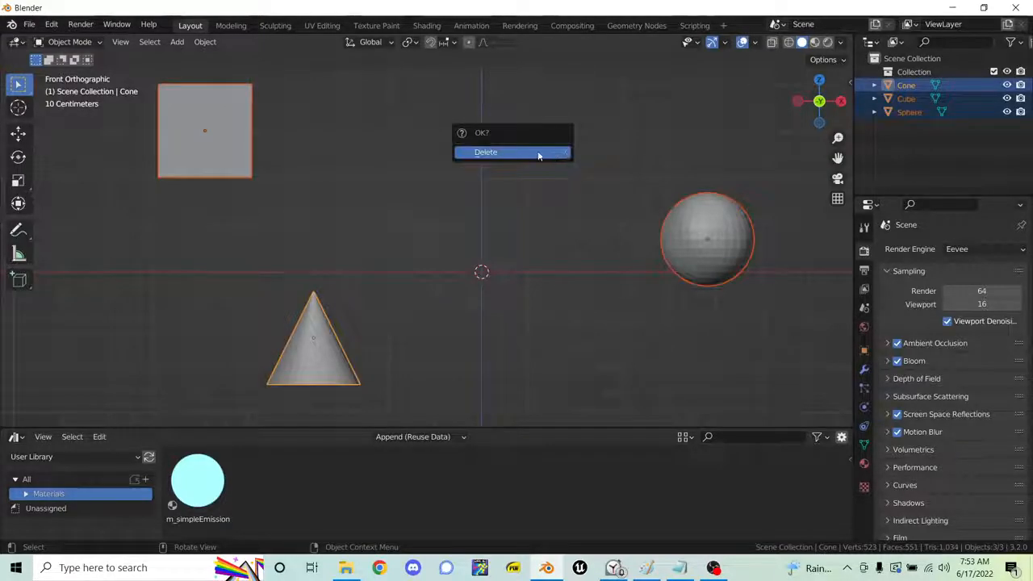
pyautogui.click(539, 152)
# - Add a mesh plane at the world origin and delete it again
pyautogui.moveTo(570, 180); pyautogui.dragTo(491, 232, button='middle')
pyautogui.hotkey('shift', 'a')
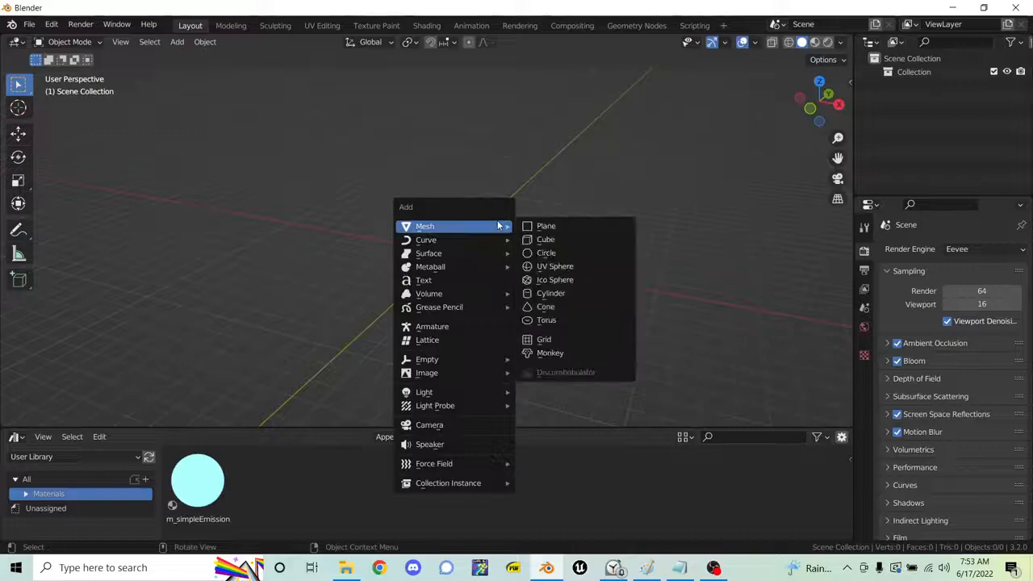
pyautogui.click(529, 226)
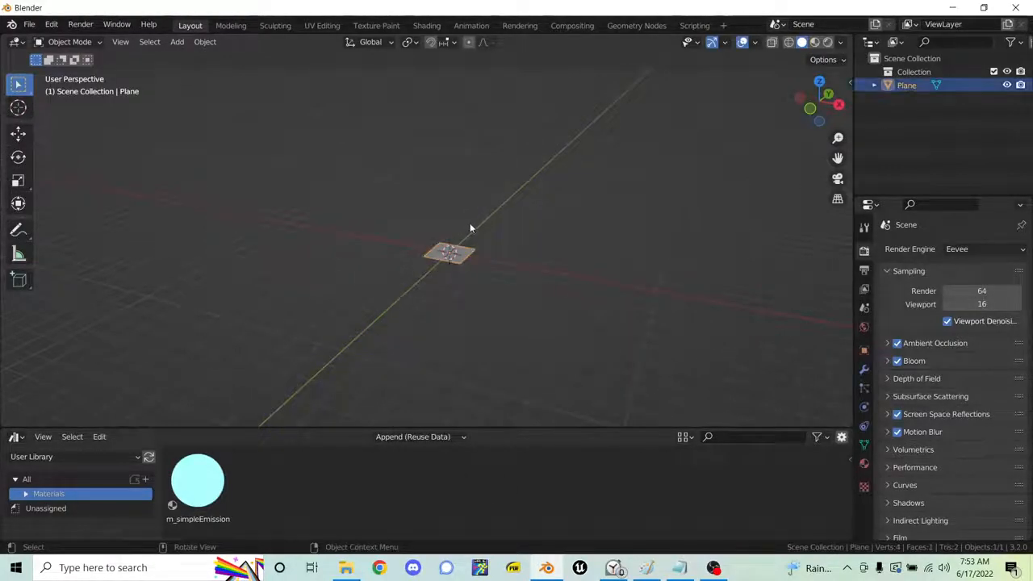
pyautogui.press('Delete')
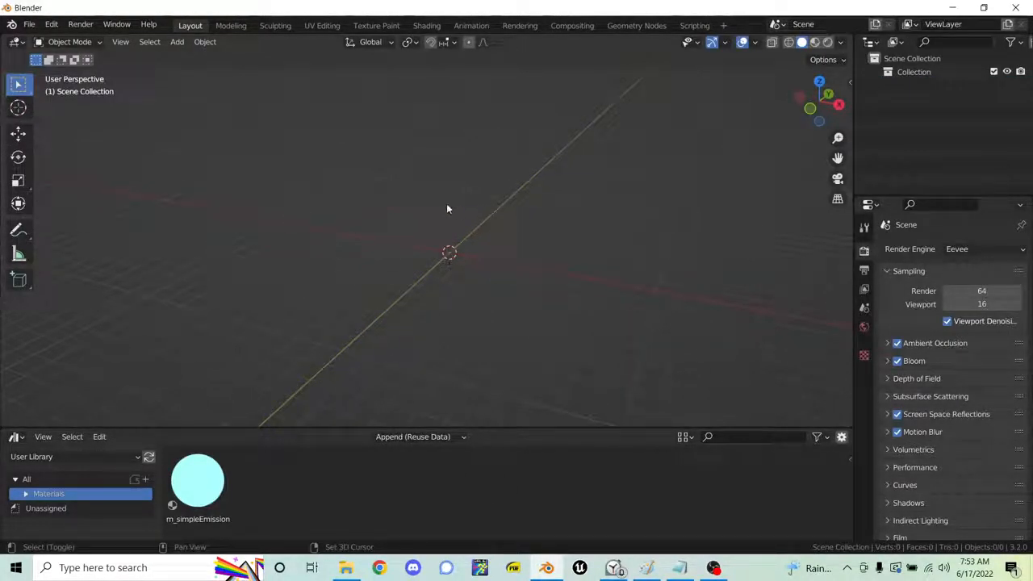
# - Add a mesh cube at the world origin
pyautogui.hotkey('shift', 'a')
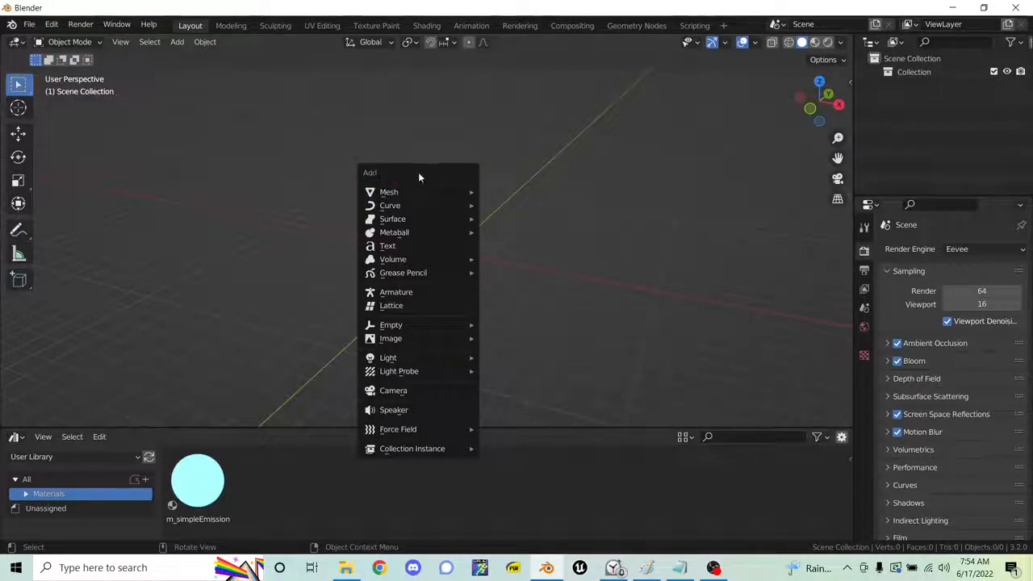
pyautogui.moveTo(433, 194)
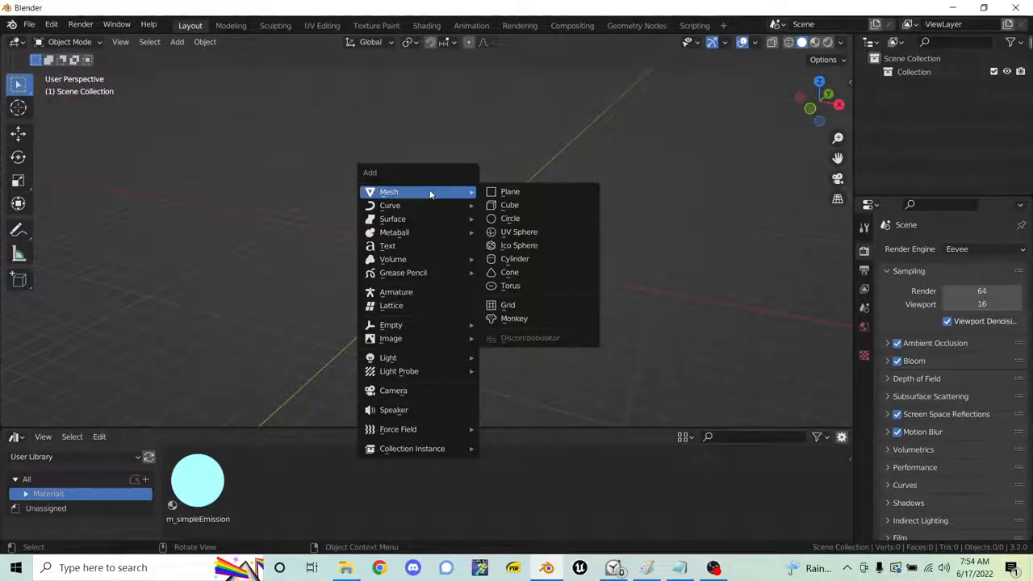
pyautogui.click(542, 204)
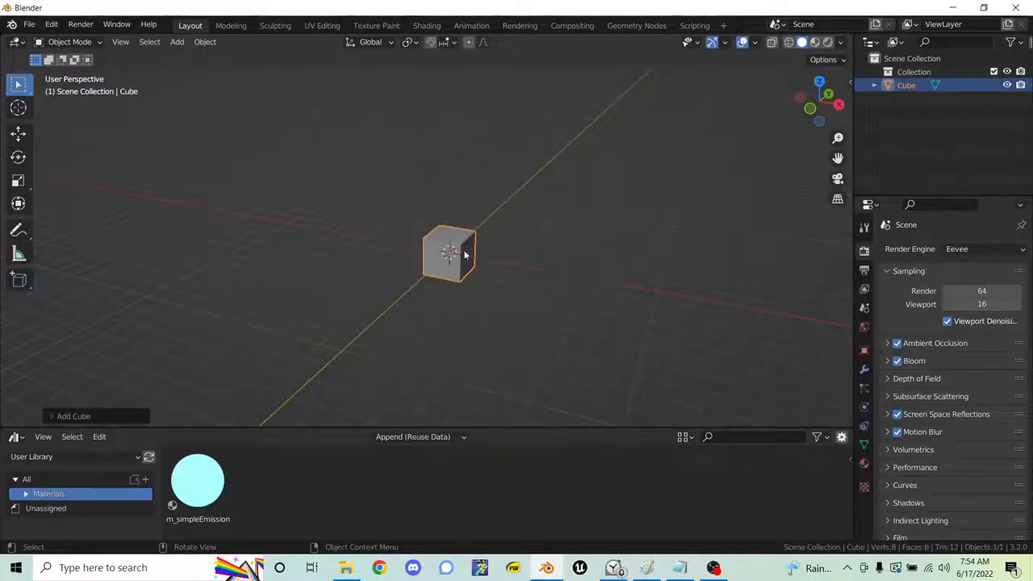
# - Examine the new cube in the front, top and right orthographic views, returning to the front view
pyautogui.moveTo(446, 253)
pyautogui.mouseDown(button='middle')
pyautogui.moveTo(427, 247)
pyautogui.moveTo(455, 238)
pyautogui.moveTo(445, 251)
pyautogui.moveTo(475, 261)
pyautogui.moveTo(433, 275)
pyautogui.moveTo(455, 266)
pyautogui.mouseUp(button='middle')
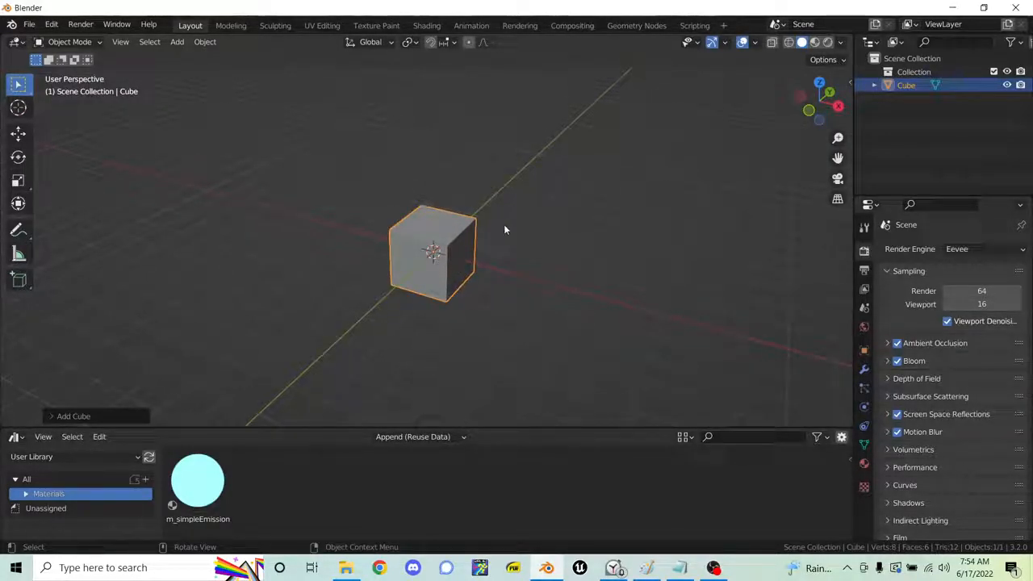
pyautogui.press('KP_1')
pyautogui.keyDown('shift'); pyautogui.moveTo(522, 232); pyautogui.dragTo(483, 255, button='middle'); pyautogui.keyUp('shift')
pyautogui.scroll(1, 480, 250)
pyautogui.scroll(-6, 478, 250)
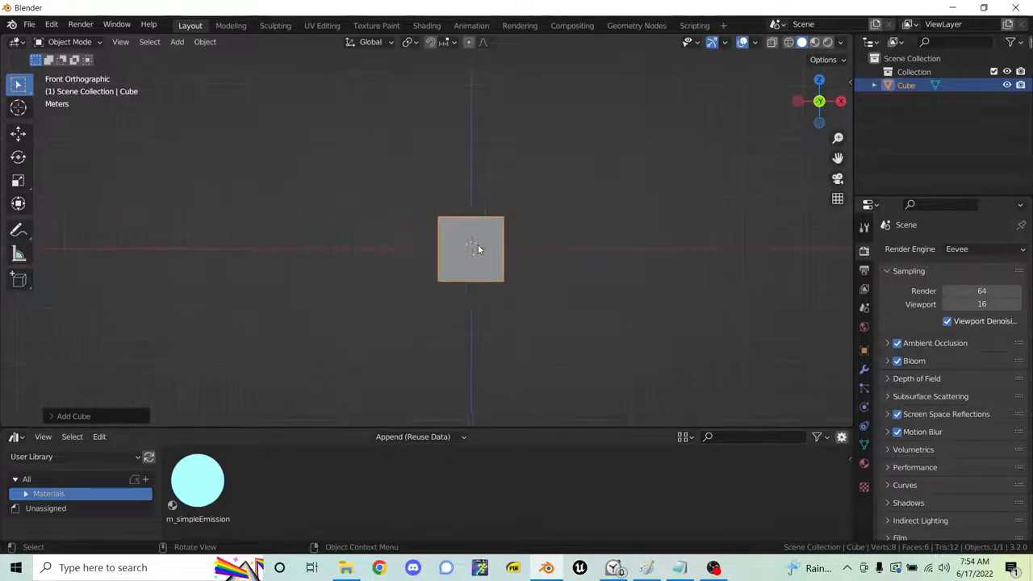
pyautogui.scroll(5, 478, 245)
pyautogui.scroll(-3, 478, 245)
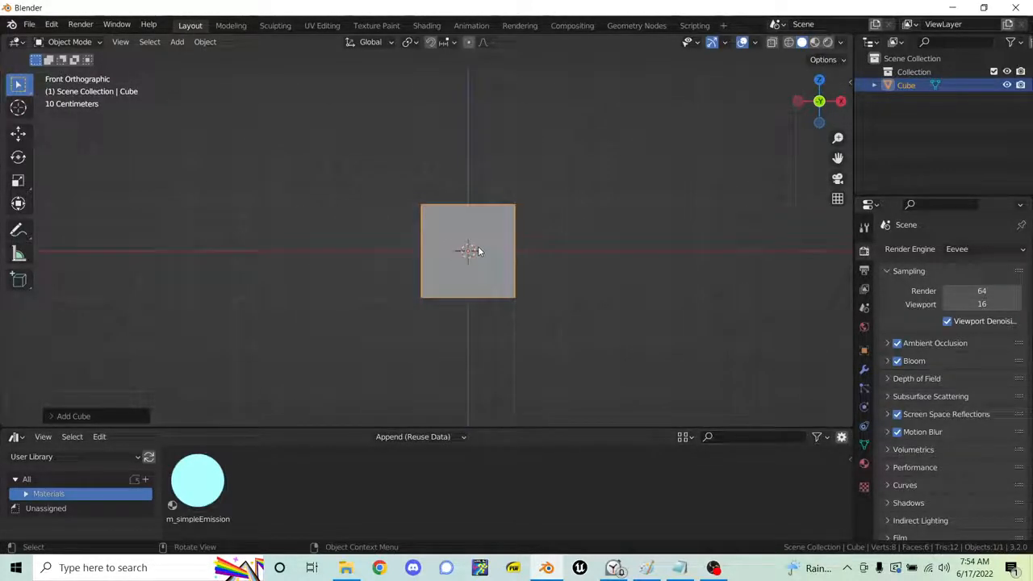
pyautogui.press('KP_7')
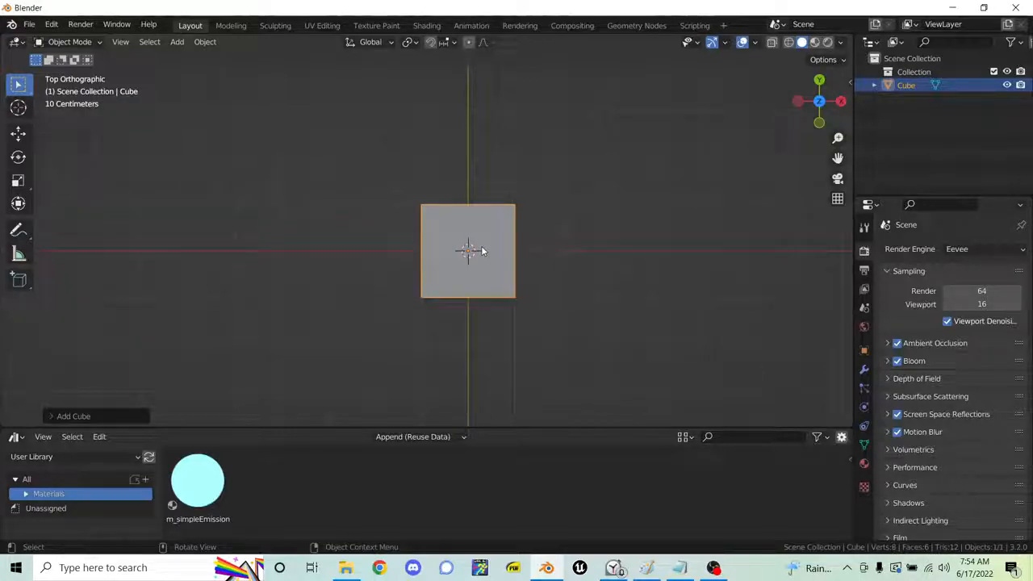
pyautogui.press('KP_3')
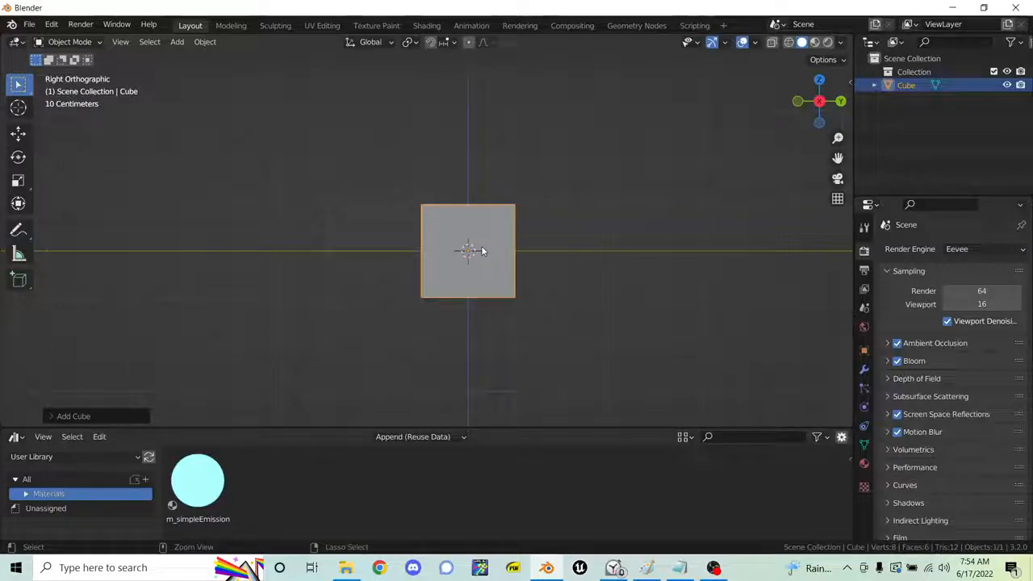
pyautogui.press('KP_1')
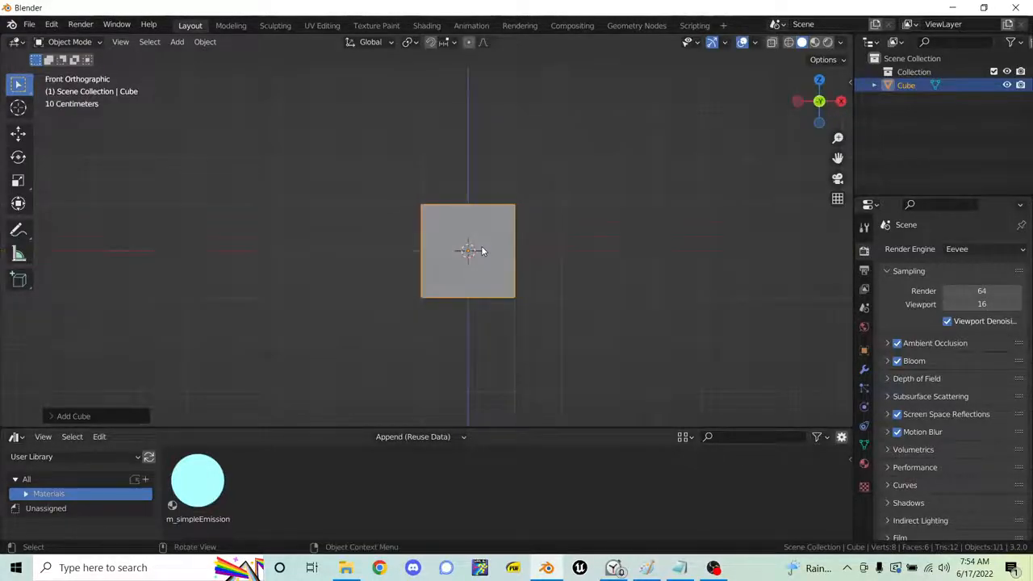
# - Examine the cube in the opposite back, left and bottom orthographic views, finishing in the front view
pyautogui.press('ctrl+KP_1')
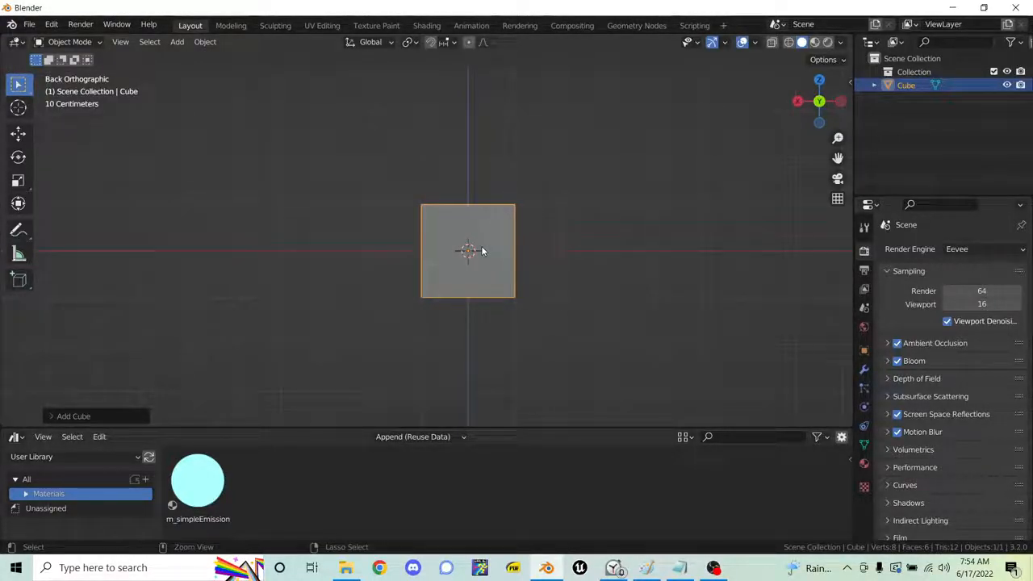
pyautogui.press('KP_3')
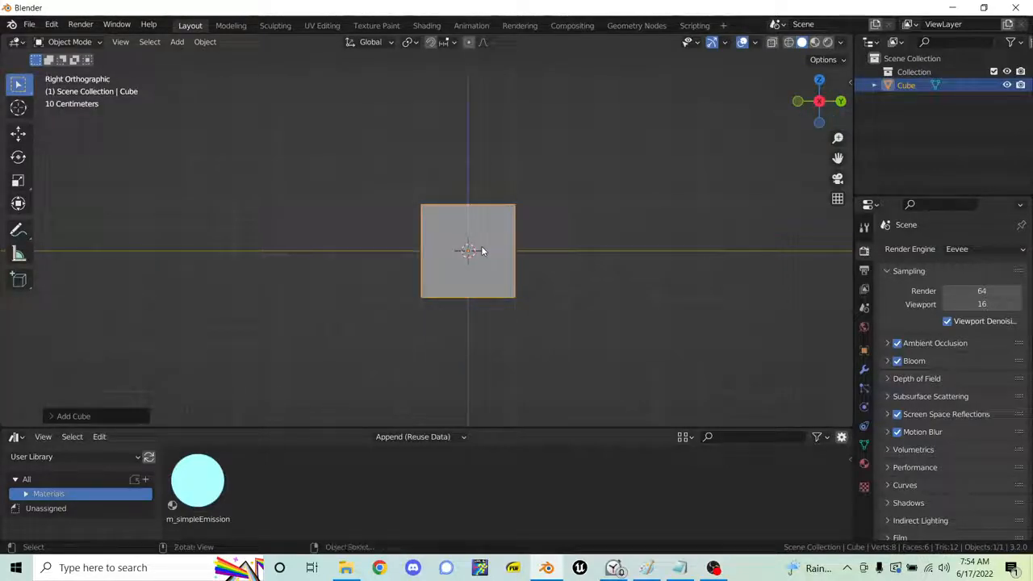
pyautogui.press('ctrl+KP_3')
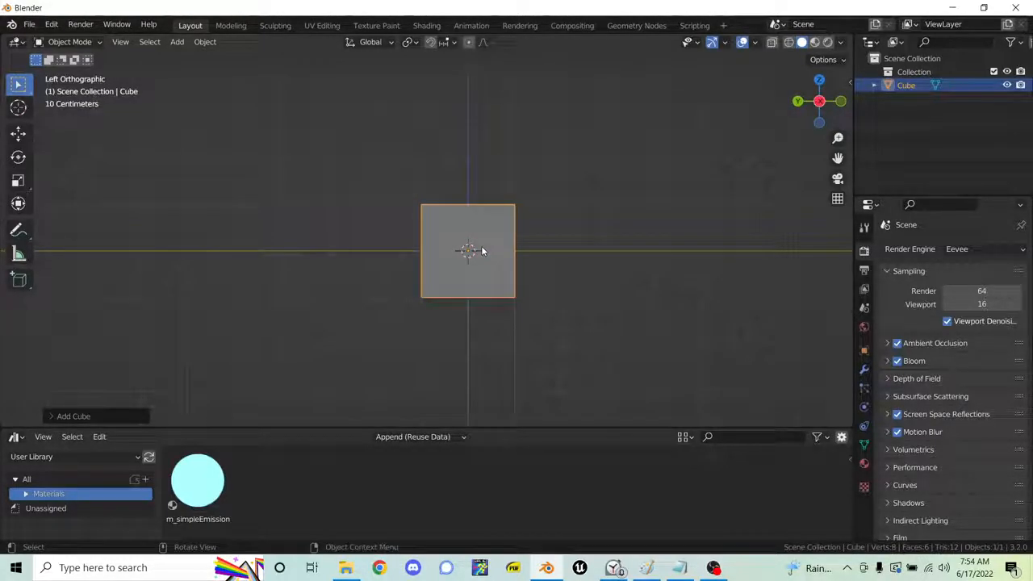
pyautogui.press('KP_7')
pyautogui.press('ctrl+KP_7')
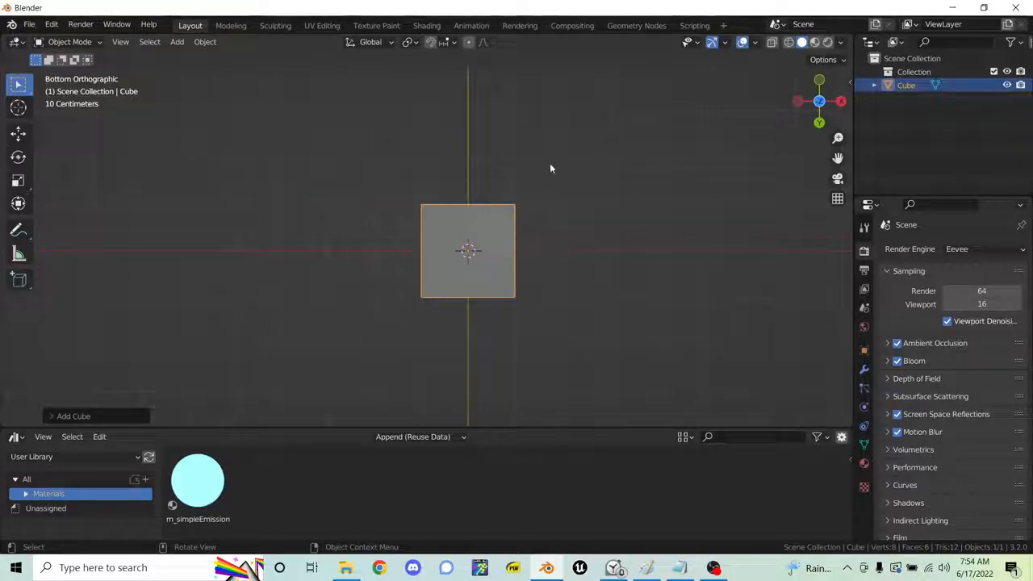
pyautogui.moveTo(622, 102); pyautogui.dragTo(558, 135, button='middle')
pyautogui.press('KP_1')
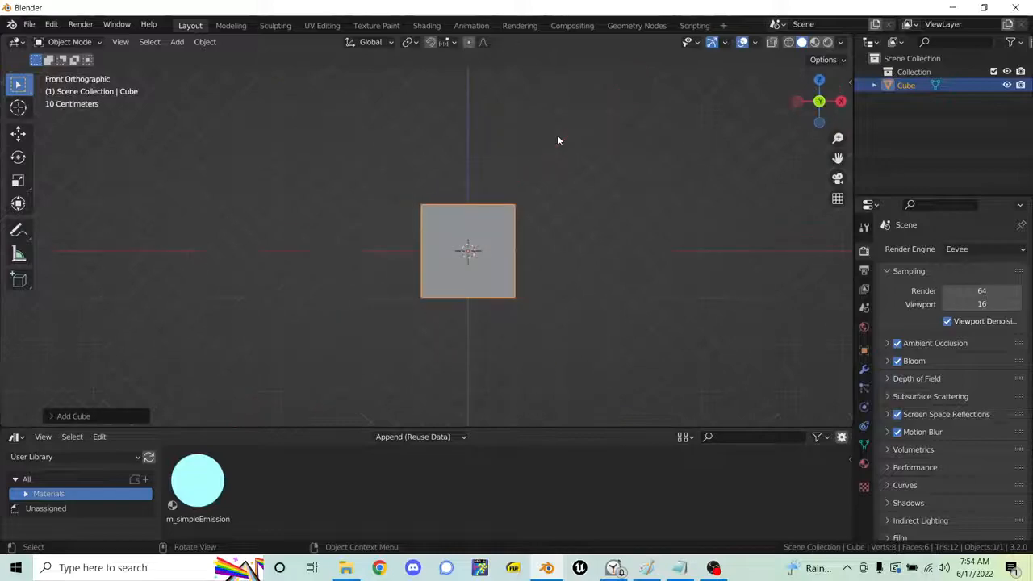
# - Orbit to a perspective angle and frame the selected cube in the viewport
pyautogui.moveTo(628, 115); pyautogui.dragTo(547, 184, button='middle')
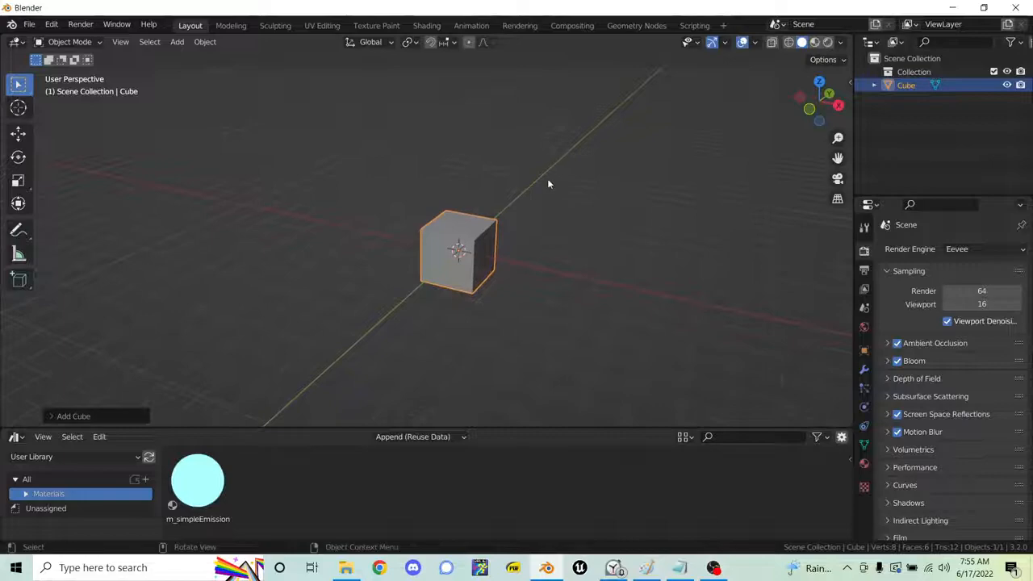
pyautogui.press('KP_Decimal')
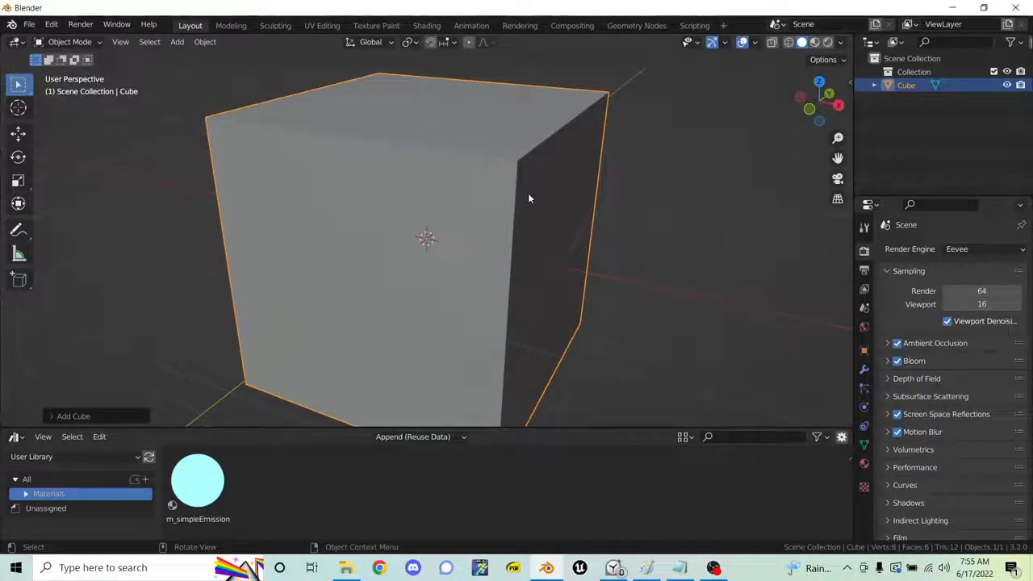
pyautogui.scroll(-8, 536, 186)
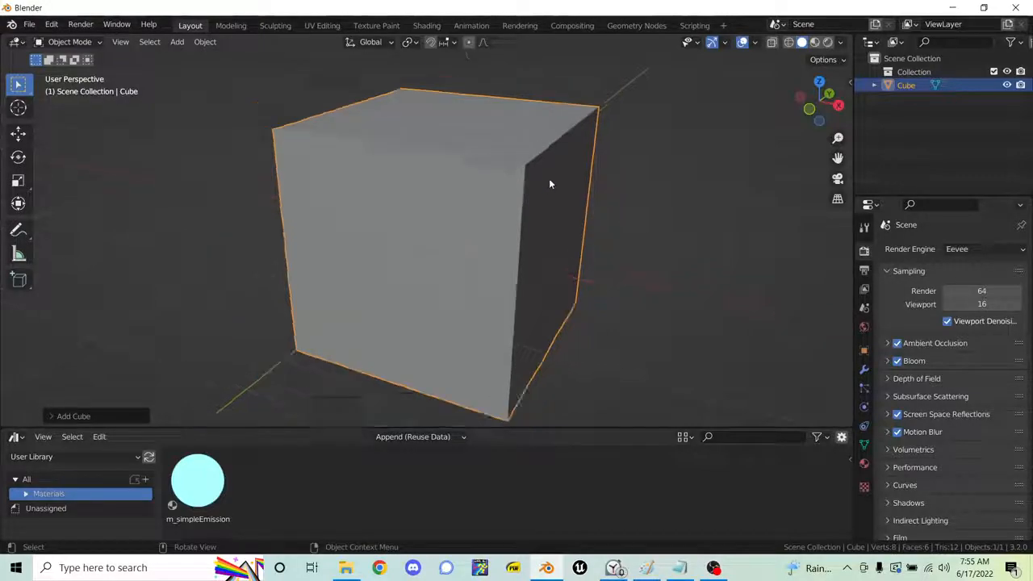
# - Zoom out and pan the view away until the cube is out of sight
pyautogui.keyDown('shift'); pyautogui.moveTo(556, 169); pyautogui.dragTo(403, 229, button='middle'); pyautogui.keyUp('shift')
pyautogui.scroll(-14, 288, 235)
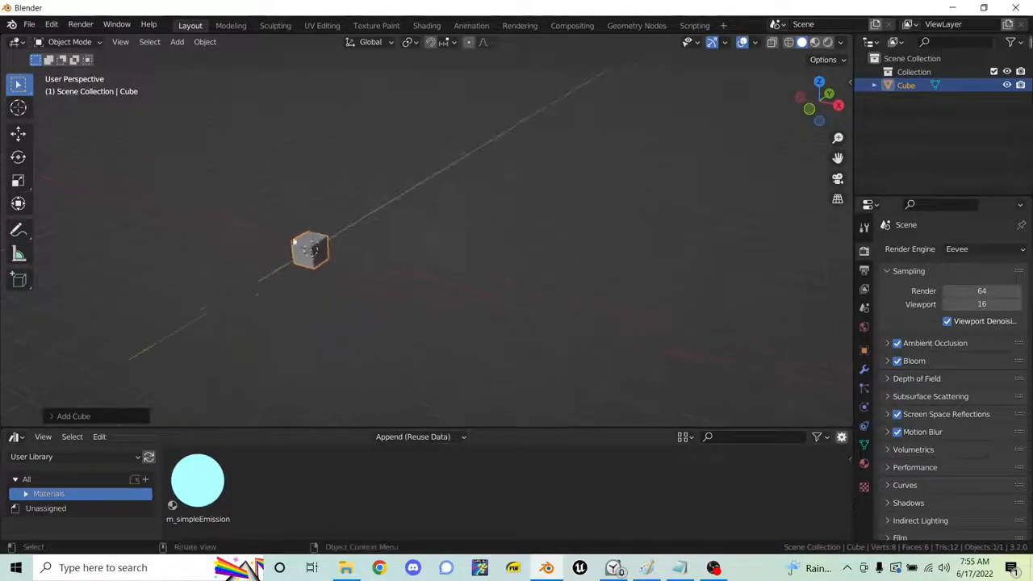
pyautogui.keyDown('shift'); pyautogui.moveTo(595, 189); pyautogui.dragTo(102, 214, button='middle'); pyautogui.keyUp('shift')
pyautogui.keyDown('shift'); pyautogui.moveTo(565, 194); pyautogui.dragTo(164, 191, button='middle'); pyautogui.keyUp('shift')
pyautogui.keyDown('shift'); pyautogui.moveTo(831, 184); pyautogui.dragTo(387, 164, button='middle'); pyautogui.keyUp('shift')
pyautogui.keyDown('shift'); pyautogui.moveTo(711, 194); pyautogui.dragTo(485, 196, button='middle'); pyautogui.keyUp('shift')
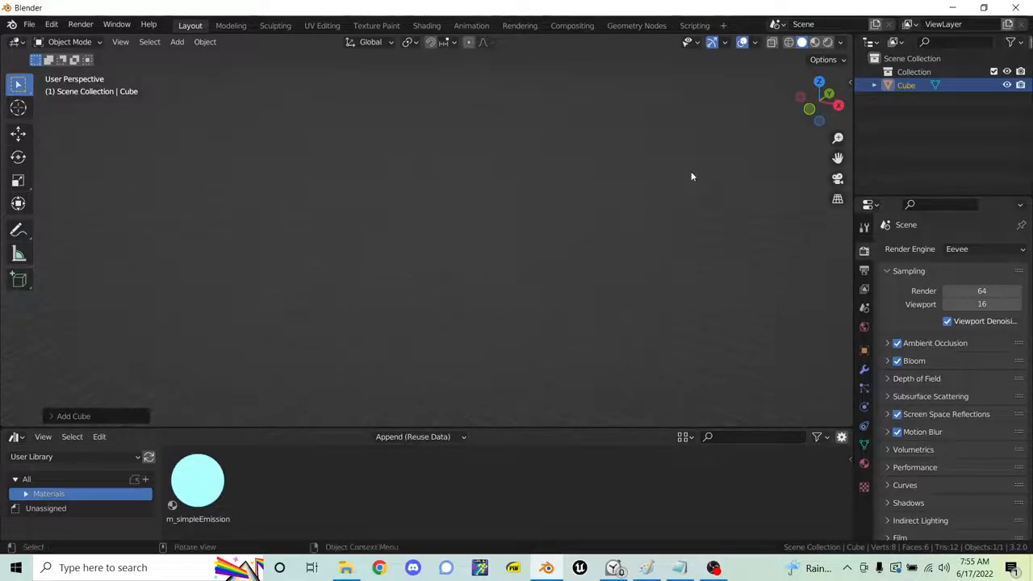
pyautogui.moveTo(716, 178)
pyautogui.keyDown('shift'); pyautogui.mouseDown(button='middle')
pyautogui.moveTo(557, 300)
pyautogui.moveTo(696, 220)
pyautogui.moveTo(516, 240)
pyautogui.moveTo(553, 231)
pyautogui.moveTo(611, 249)
pyautogui.mouseUp(button='middle'); pyautogui.keyUp('shift')
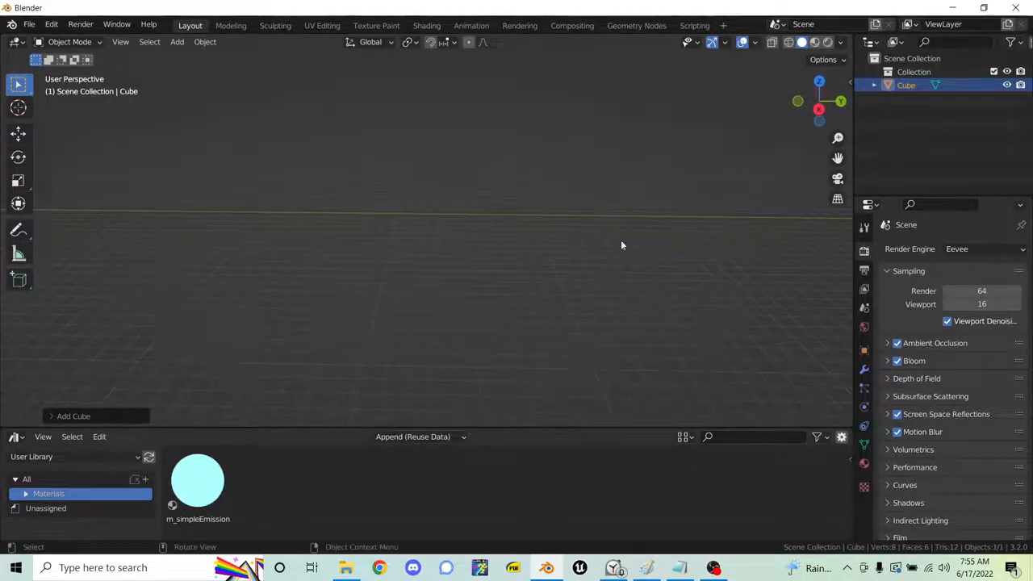
# - Select the Cube in the outliner and frame it in the viewport to bring it back into view
pyautogui.click(885, 129)
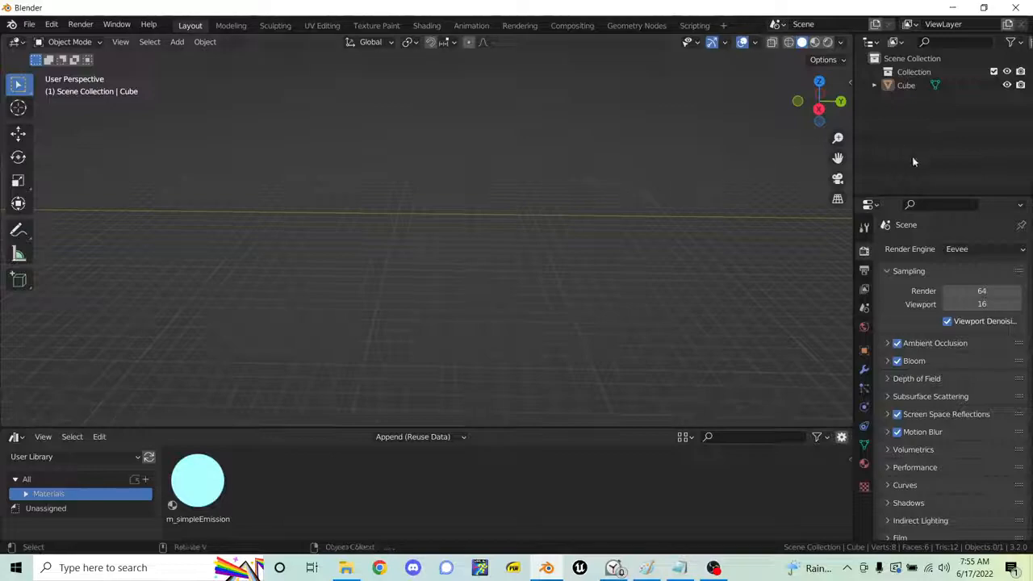
pyautogui.click(909, 86)
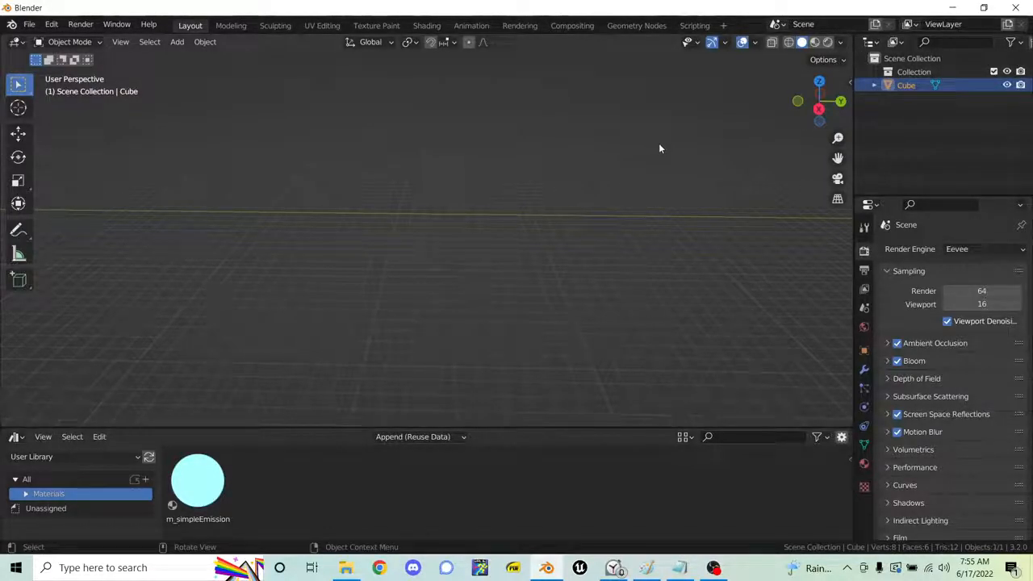
pyautogui.press('KP_Decimal')
pyautogui.scroll(-3, 636, 146)
pyautogui.moveTo(662, 123); pyautogui.dragTo(566, 173, button='middle')
pyautogui.scroll(-4, 627, 129)
pyautogui.scroll(2, 589, 165)
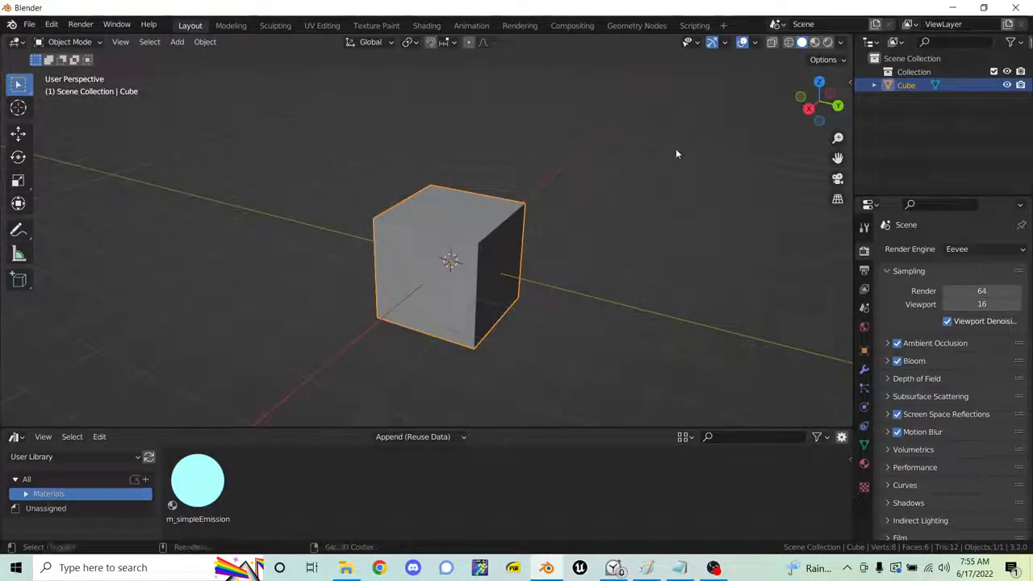
pyautogui.keyDown('shift'); pyautogui.moveTo(638, 167); pyautogui.dragTo(612, 163, button='middle'); pyautogui.keyUp('shift')
pyautogui.keyDown('ctrl'); pyautogui.moveTo(572, 229); pyautogui.dragTo(476, 224, button='middle'); pyautogui.keyUp('ctrl')
pyautogui.scroll(-2, 432, 243)
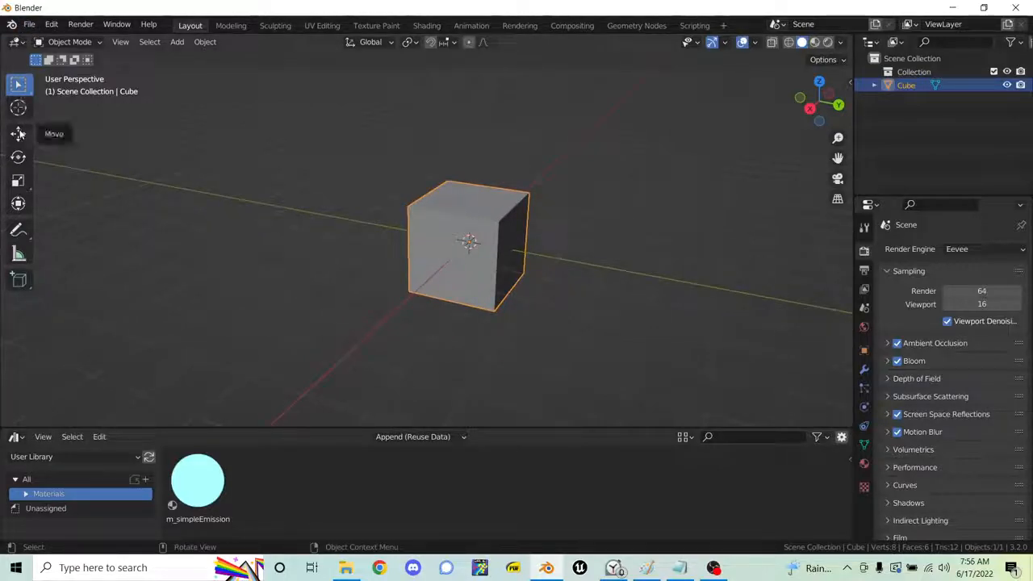
# - Activate the Transform, Scale, Rotate and Move tools in turn to show their gizmos, ending on the Select Box tool
pyautogui.click(18, 203)
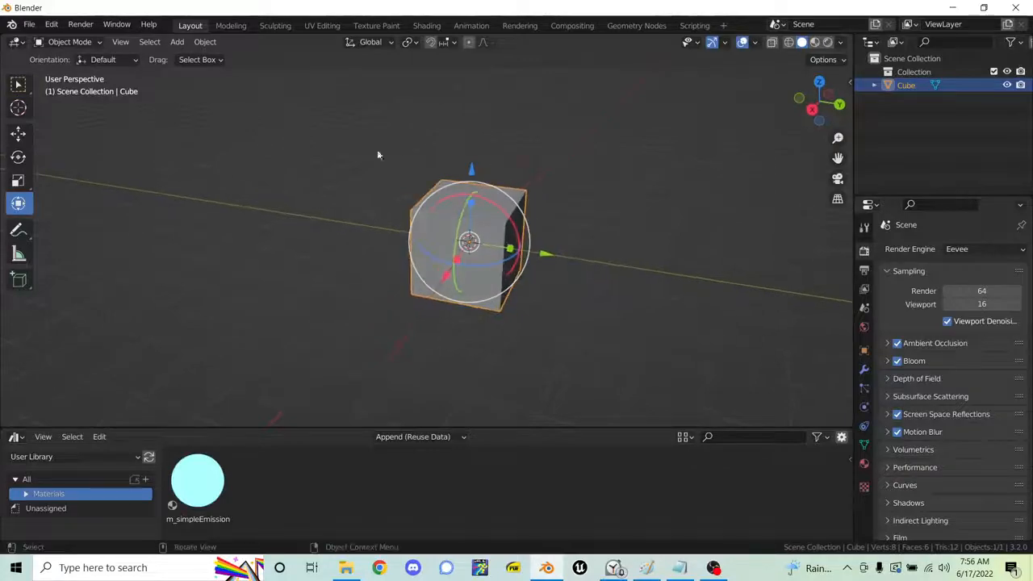
pyautogui.click(18, 182)
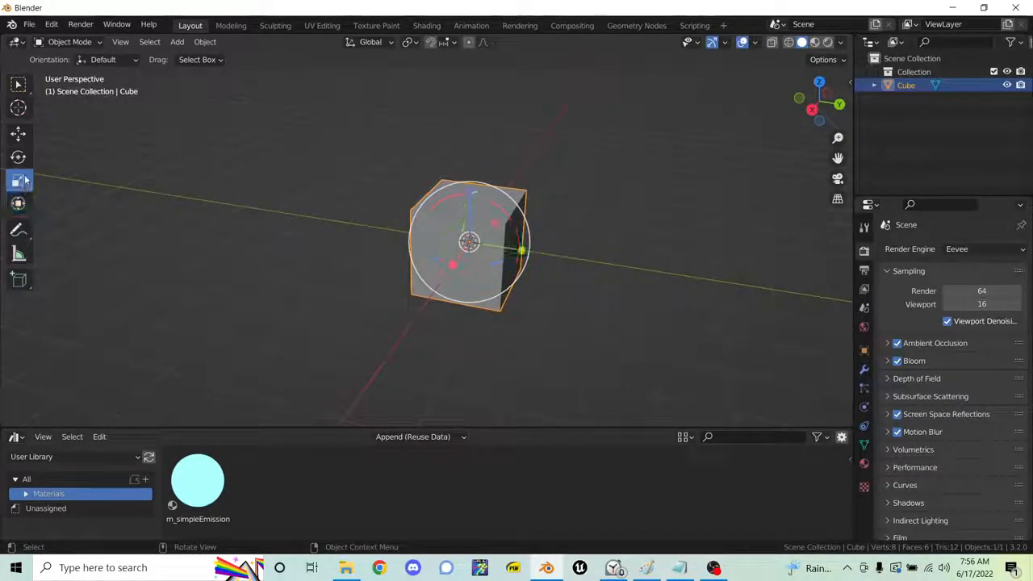
pyautogui.click(19, 158)
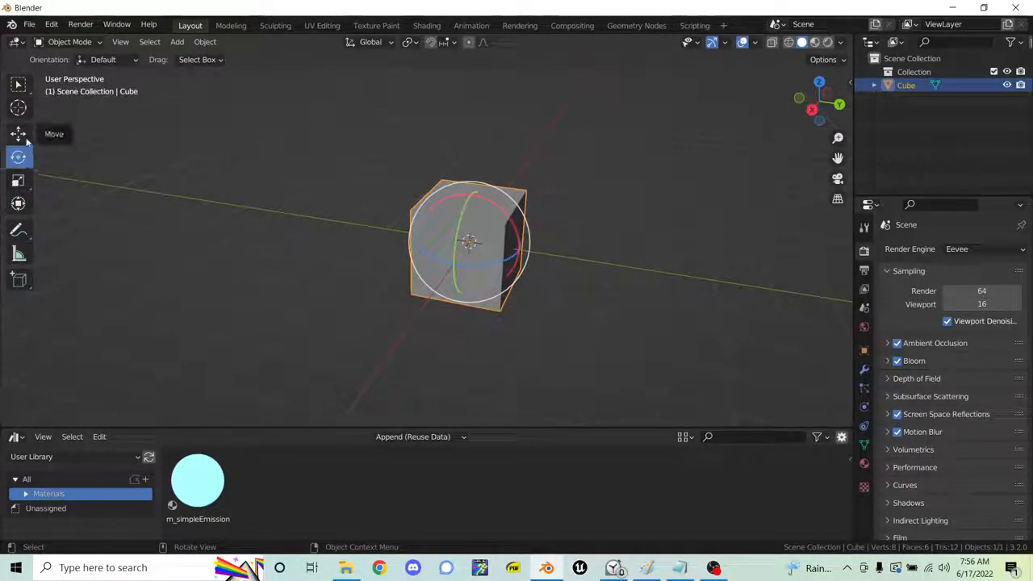
pyautogui.click(18, 134)
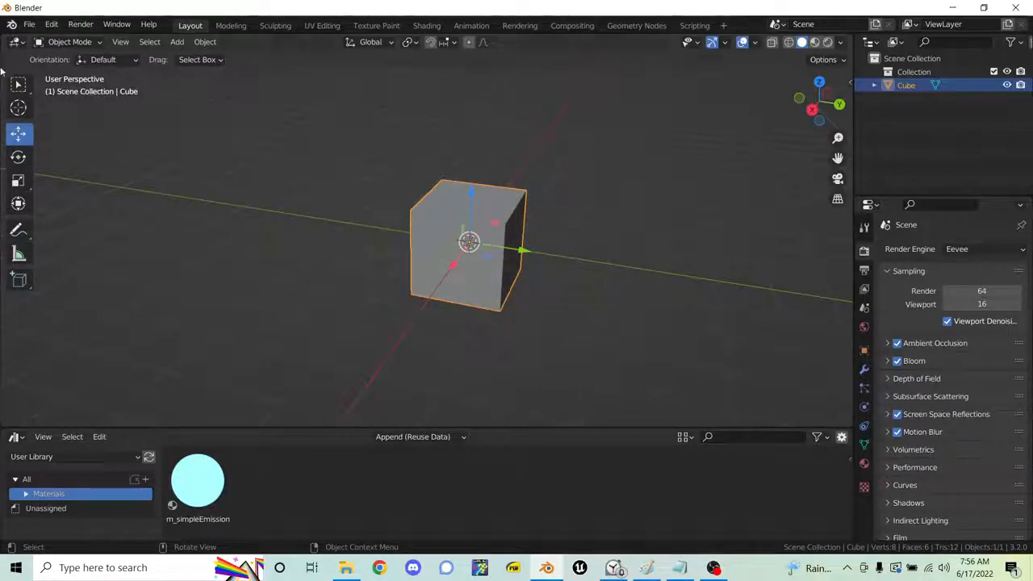
pyautogui.click(18, 85)
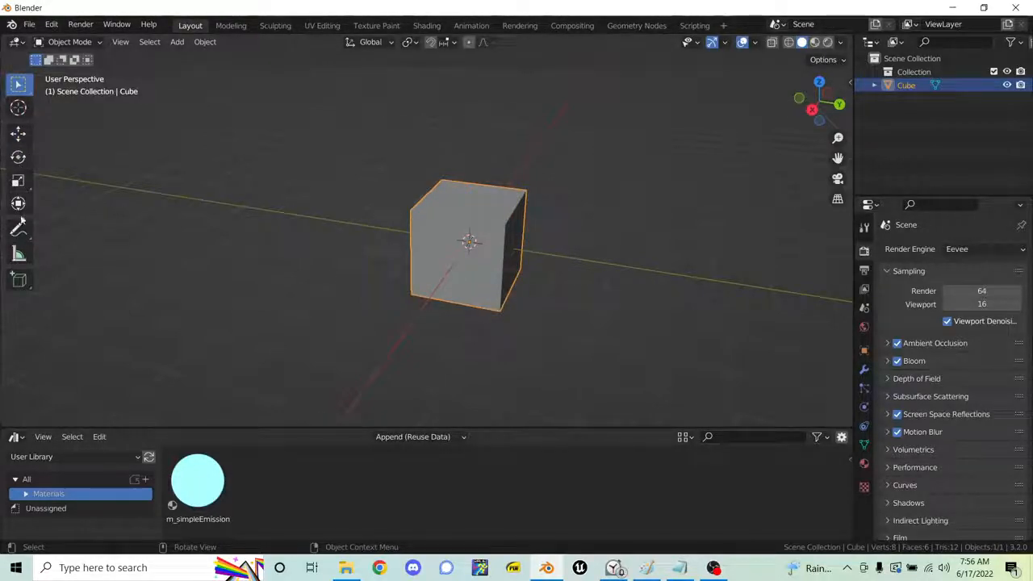
# - Try freely moving the cube away from the world origin and rotating it around the view axis
pyautogui.moveTo(563, 115); pyautogui.dragTo(374, 228, button='middle')
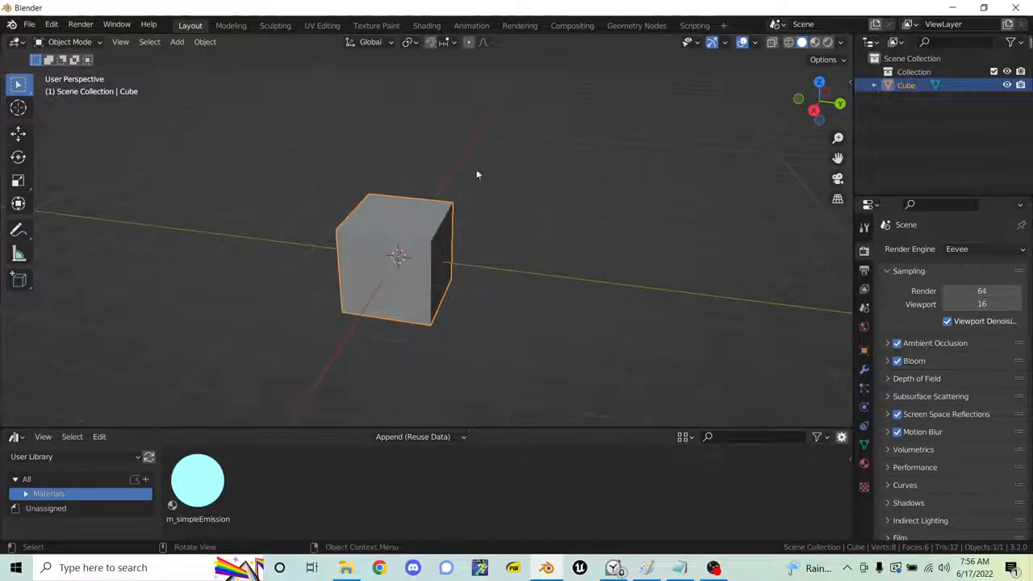
pyautogui.moveTo(477, 174); pyautogui.dragTo(456, 169, button='middle')
pyautogui.press('g')
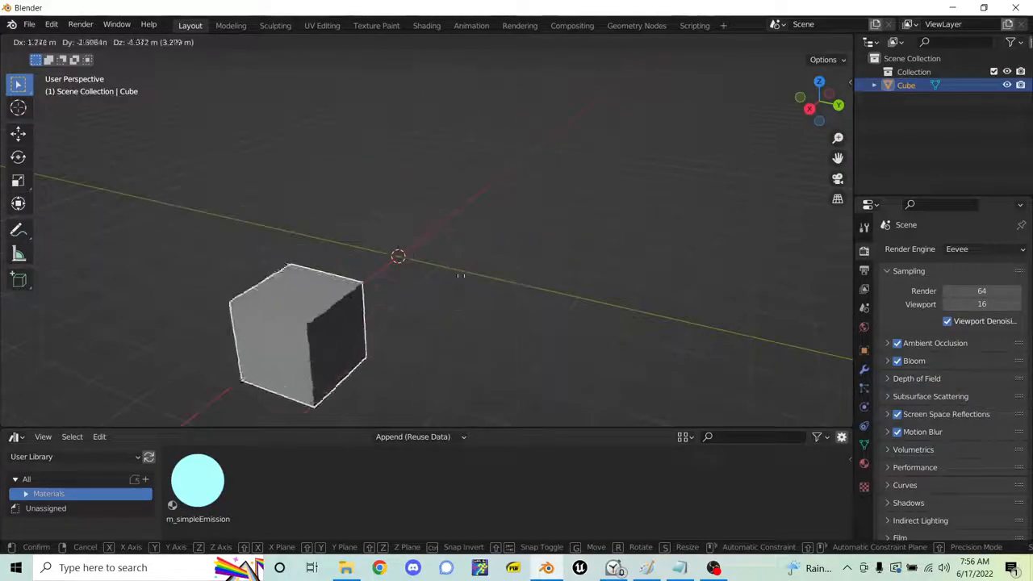
pyautogui.click(468, 179)
pyautogui.press('r')
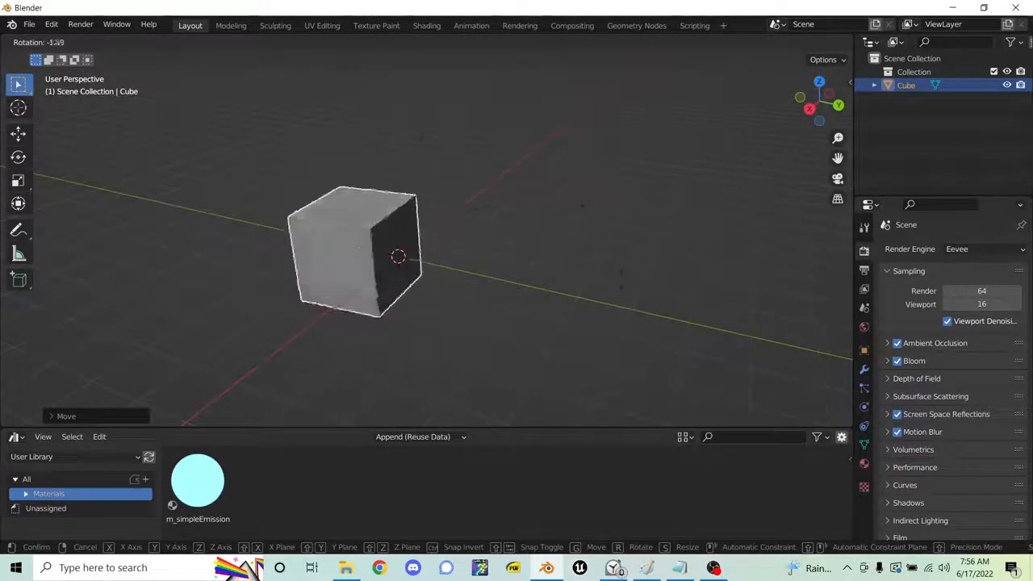
pyautogui.click(557, 306)
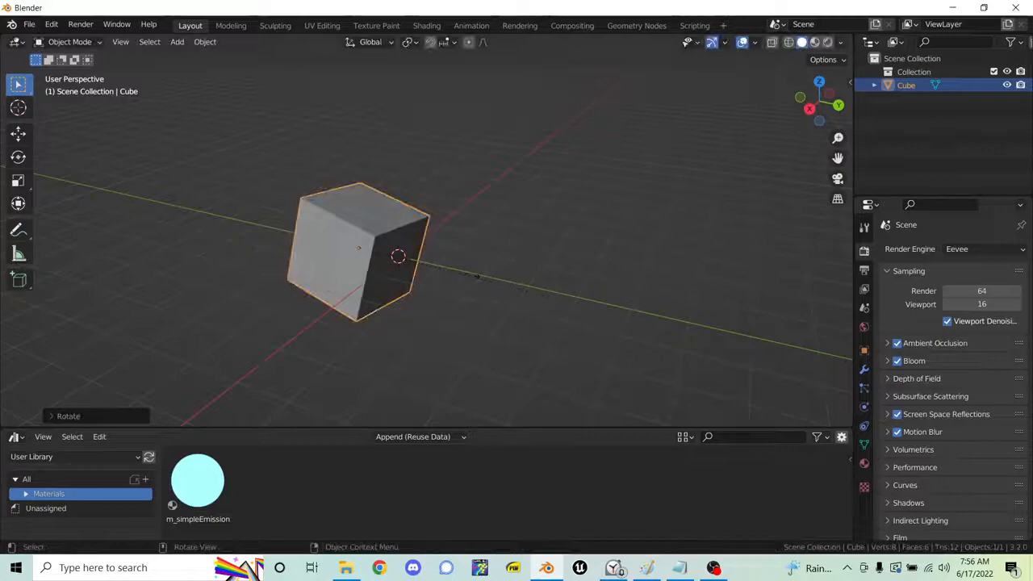
# - Try scaling the cube up uniformly, and undo the trial transforms back to its original state at the origin
pyautogui.press('s')
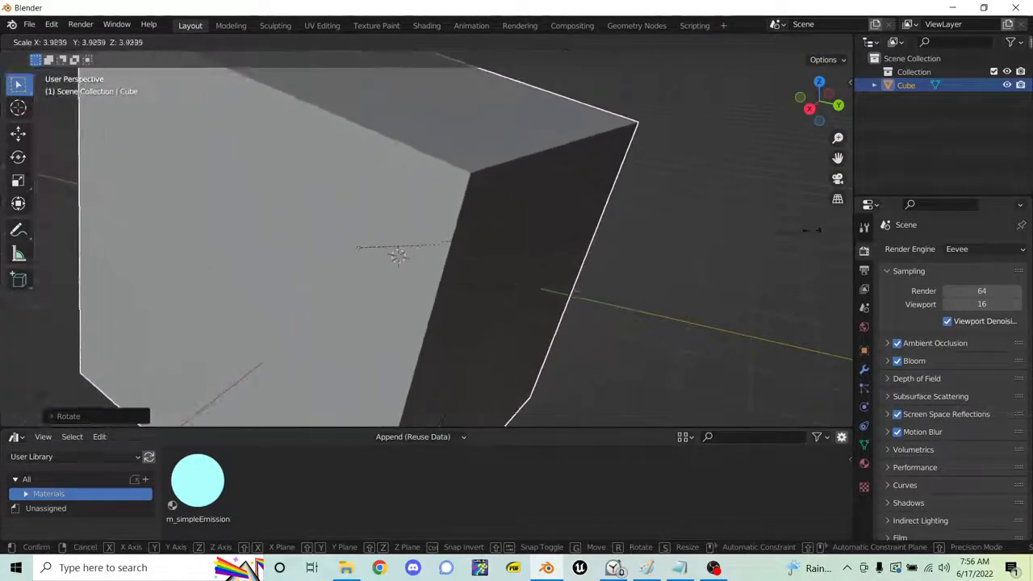
pyautogui.click(646, 234)
pyautogui.hotkey('ctrl', 'z')
pyautogui.hotkey('ctrl', 'z')
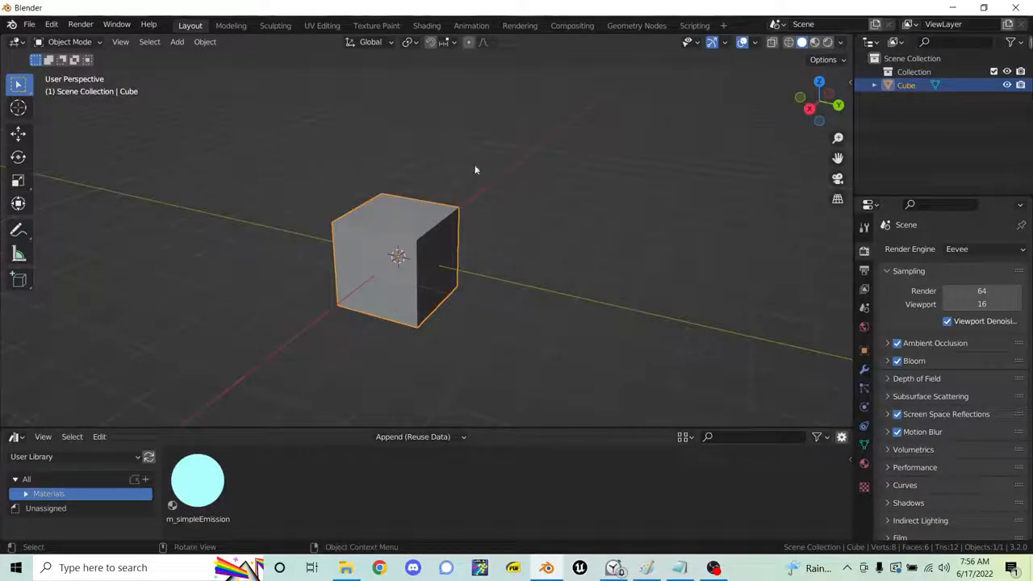
# - Try moving the cube along the global X axis only, and cancel the move
pyautogui.press('g')
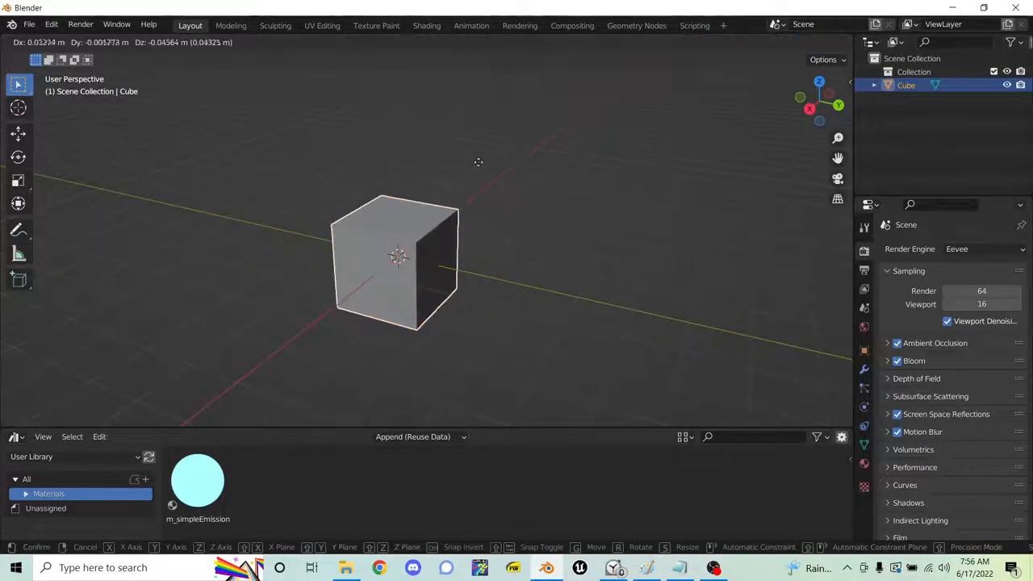
pyautogui.press('x')
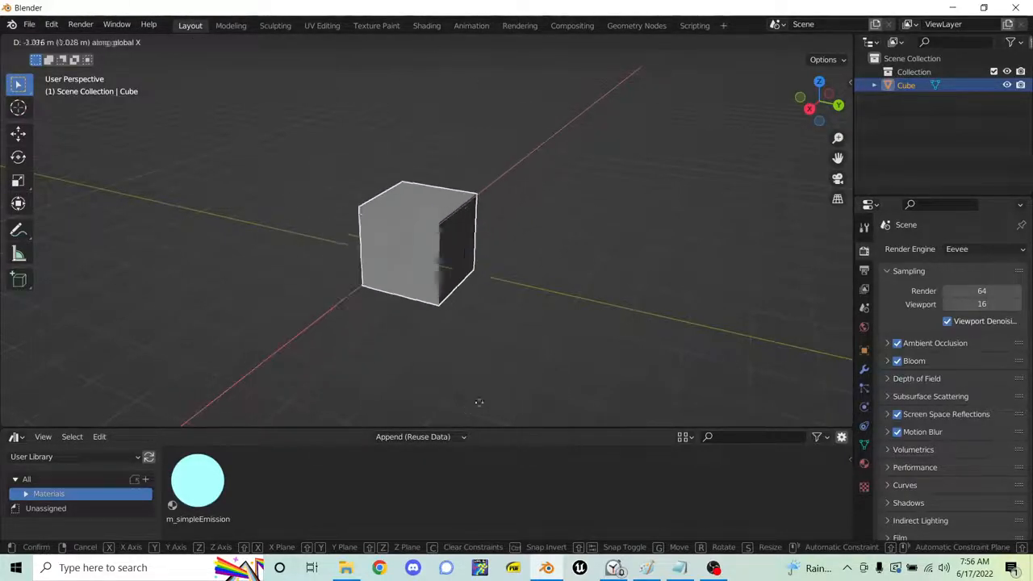
pyautogui.rightClick(369, 107)
# - Try moving the cube along global Y, along global Z and with Z locked, and cancel the move
pyautogui.press('g')
pyautogui.press('y')
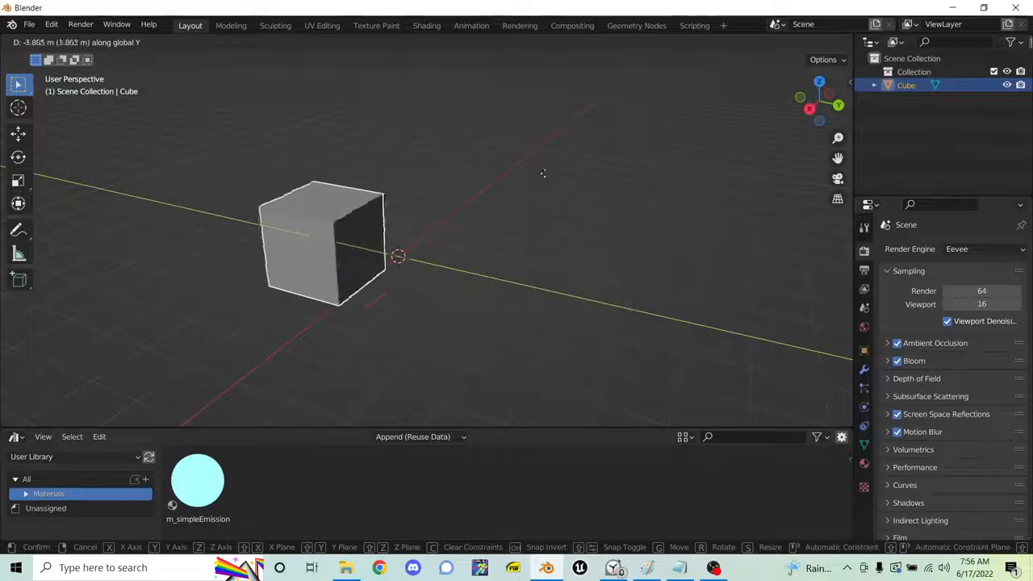
pyautogui.press('z')
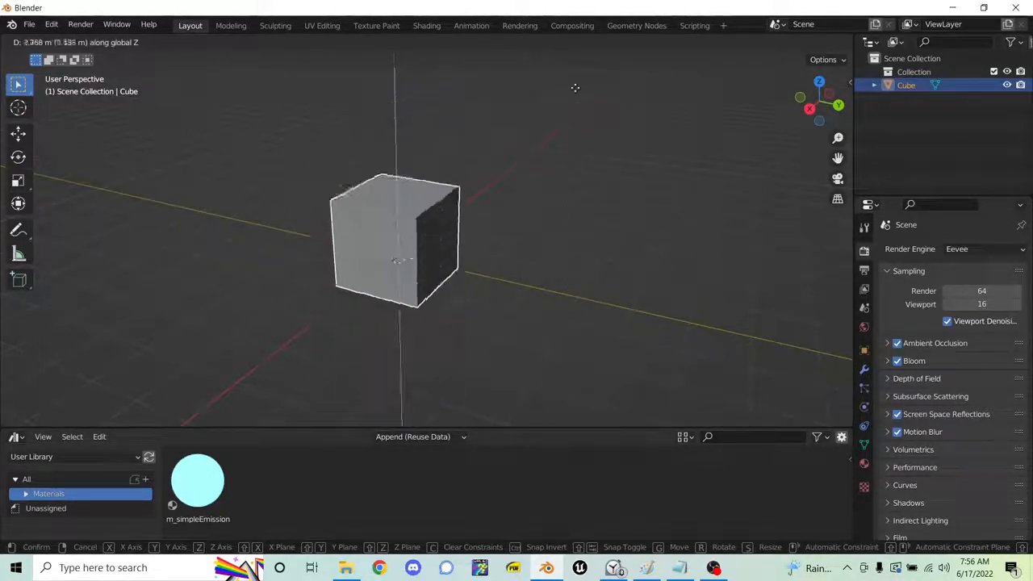
pyautogui.hotkey('shift', 'z')
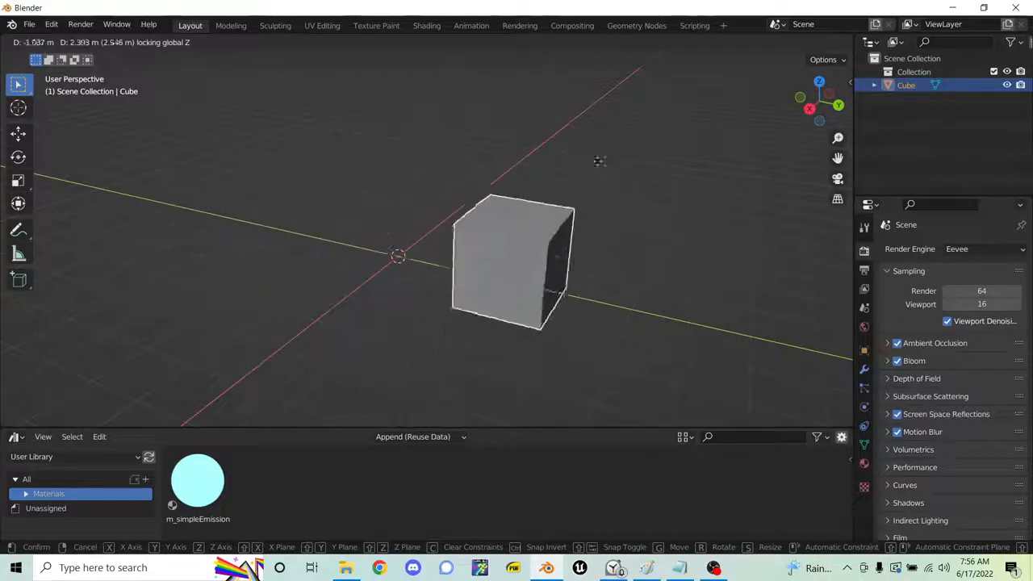
pyautogui.rightClick(520, 166)
# - Try rotating the cube about the global X, Z and Y axes without confirming any rotation
pyautogui.moveTo(426, 235); pyautogui.dragTo(589, 199, button='middle')
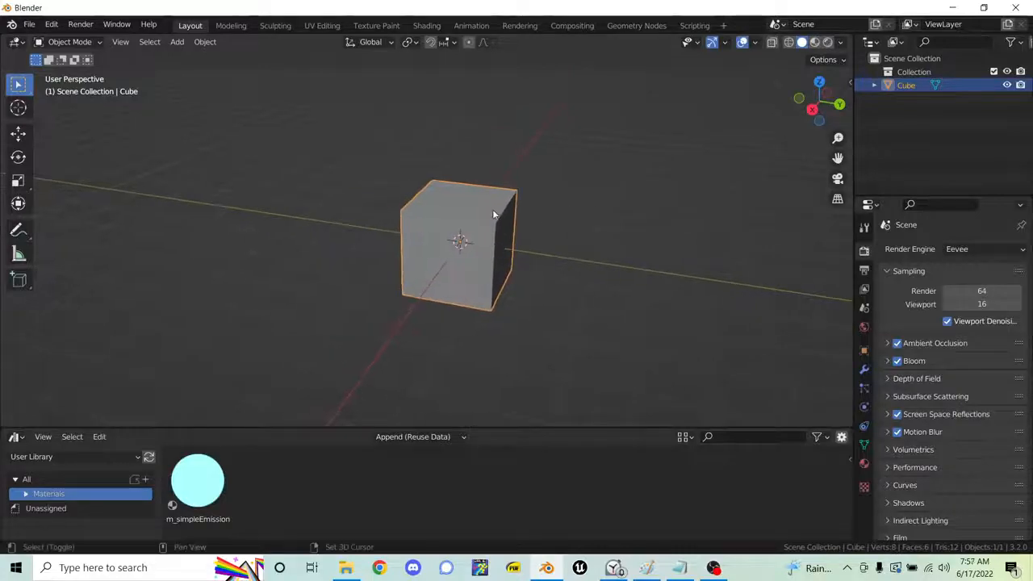
pyautogui.moveTo(492, 210); pyautogui.dragTo(595, 162, button='middle')
pyautogui.press('r')
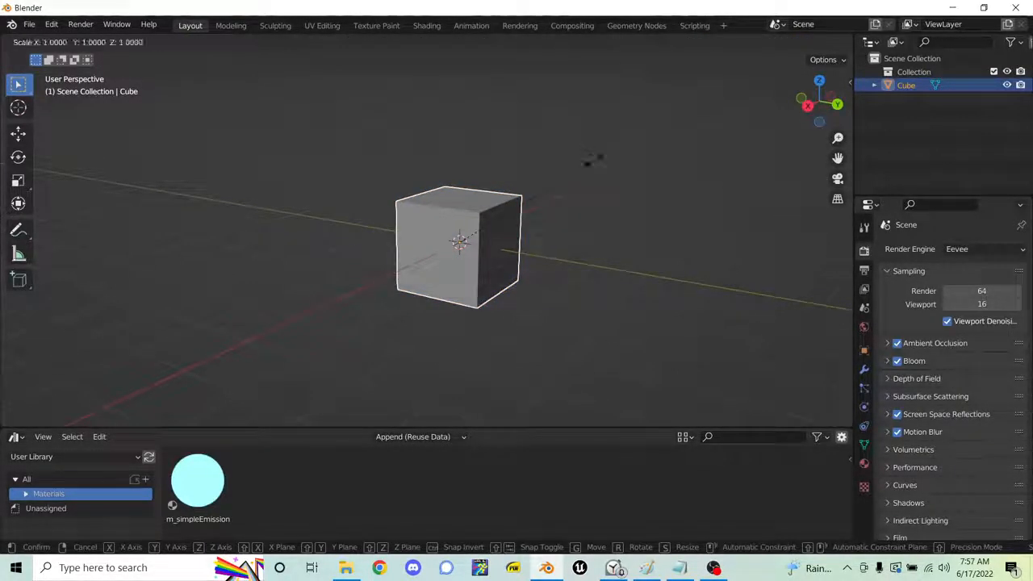
pyautogui.press('Escape')
pyautogui.press('r')
pyautogui.press('x')
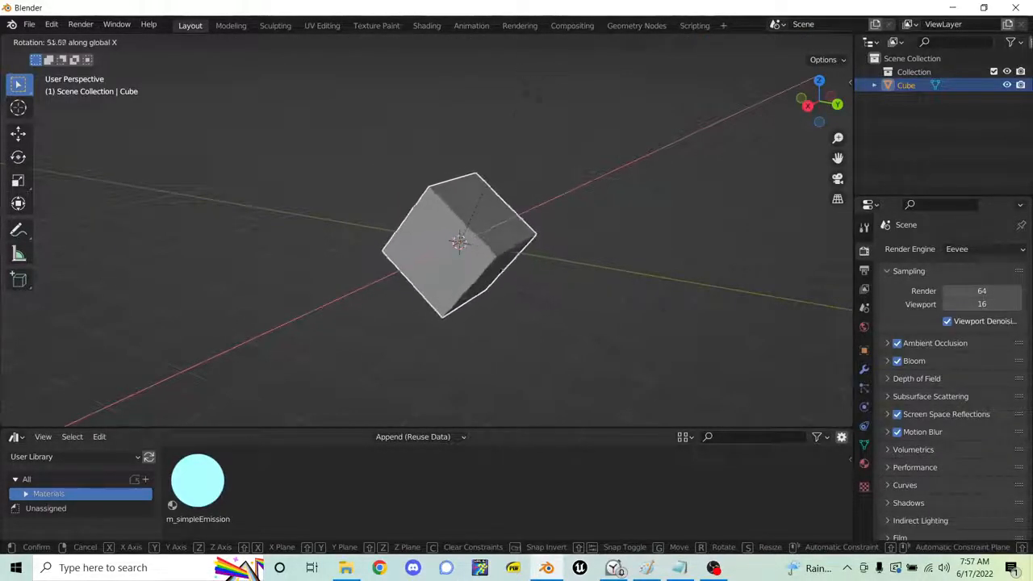
pyautogui.press('z')
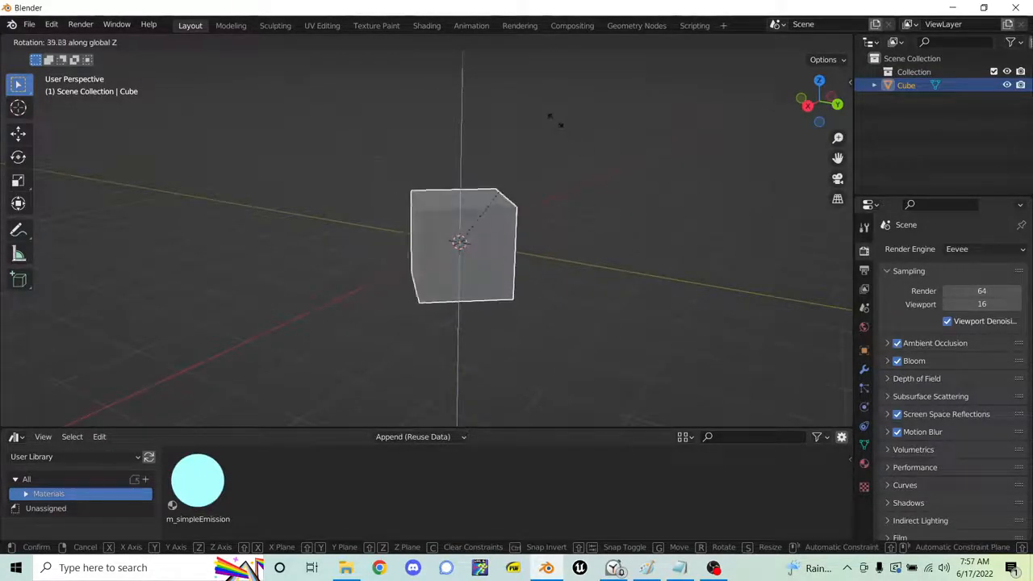
pyautogui.press('y')
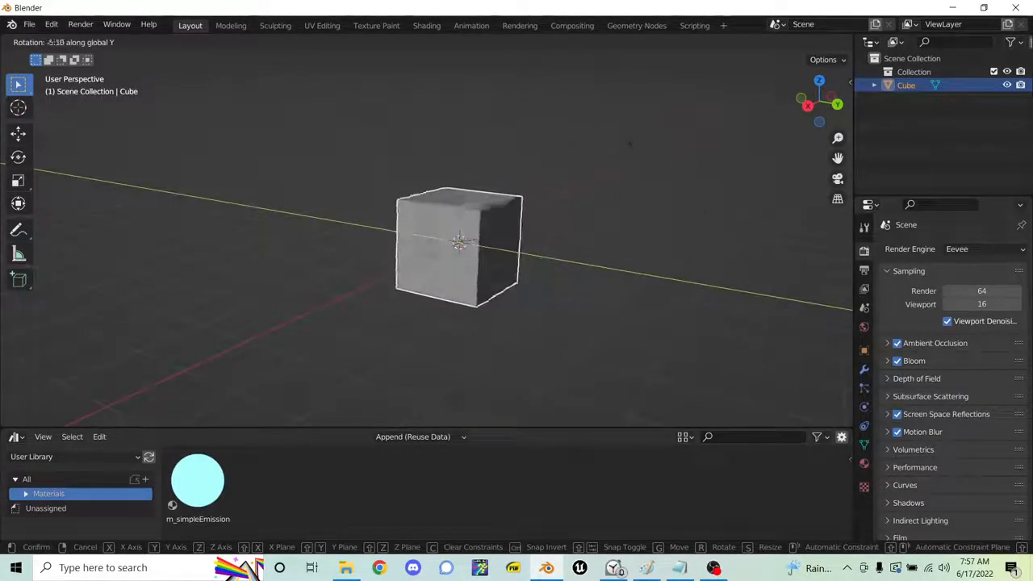
# - Try scaling the cube along global Y, with Z locked and along global X, cancelling the changes
pyautogui.press('s')
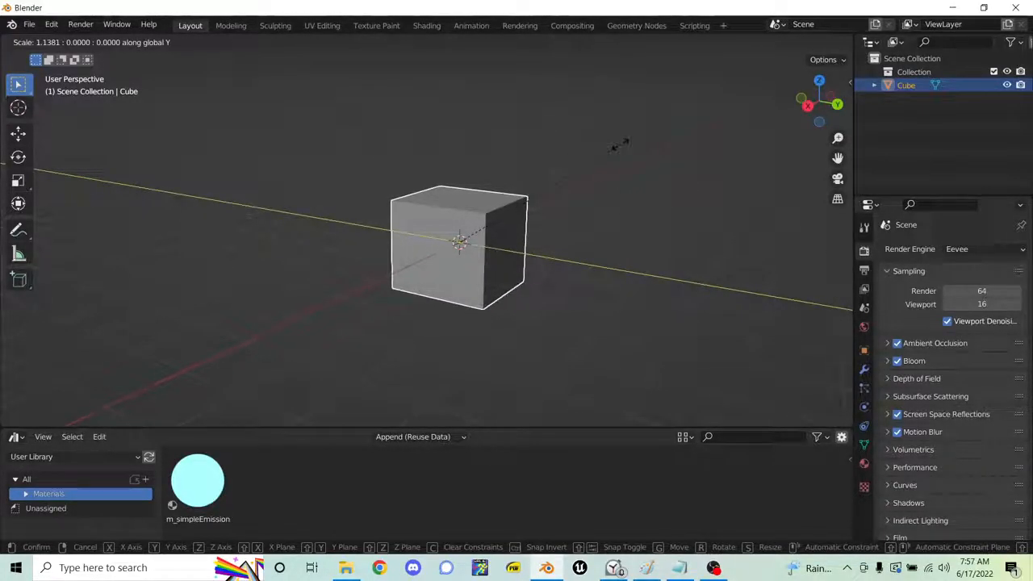
pyautogui.rightClick(620, 147)
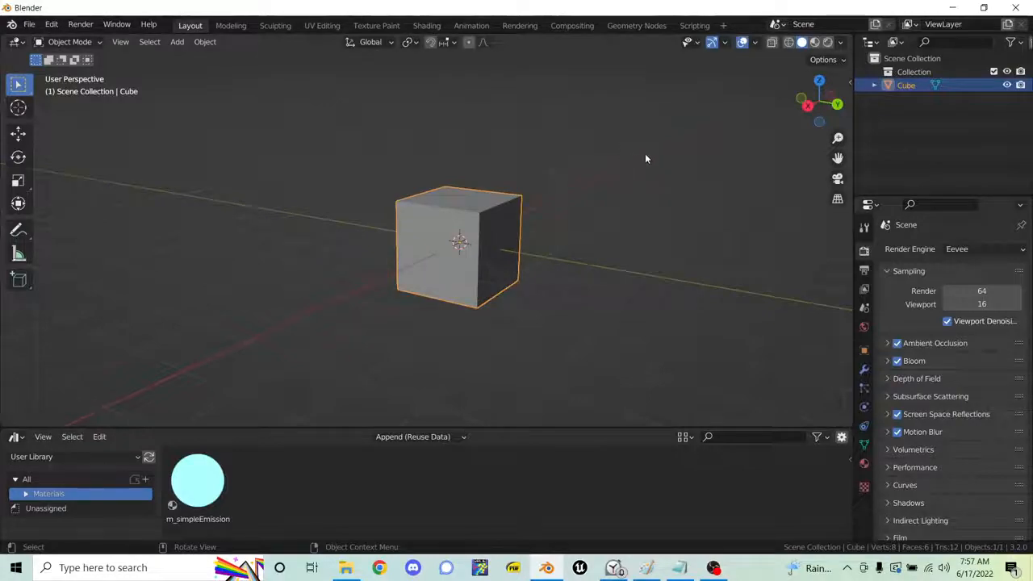
pyautogui.press('s')
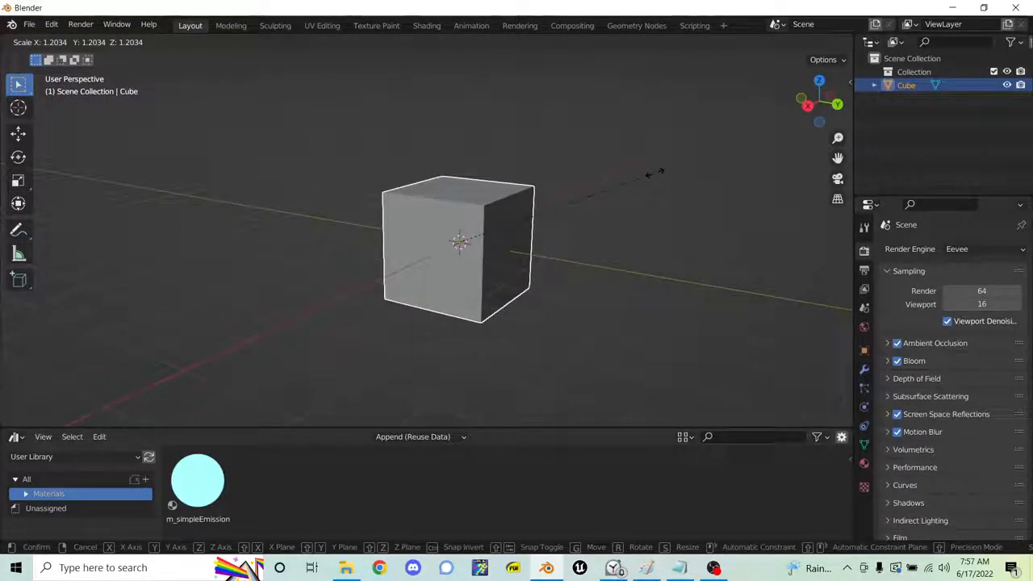
pyautogui.hotkey('shift', 'z')
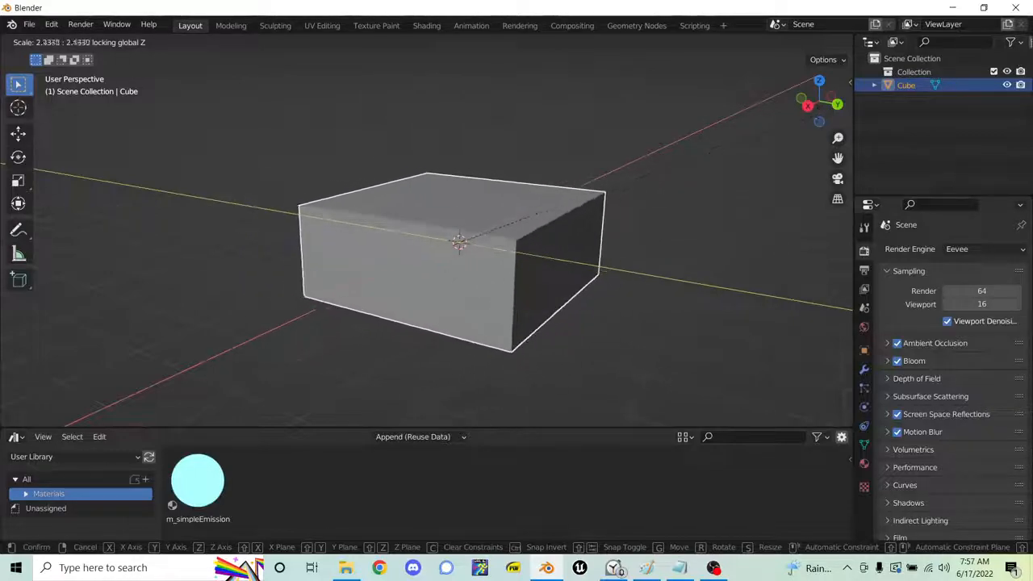
pyautogui.press('x')
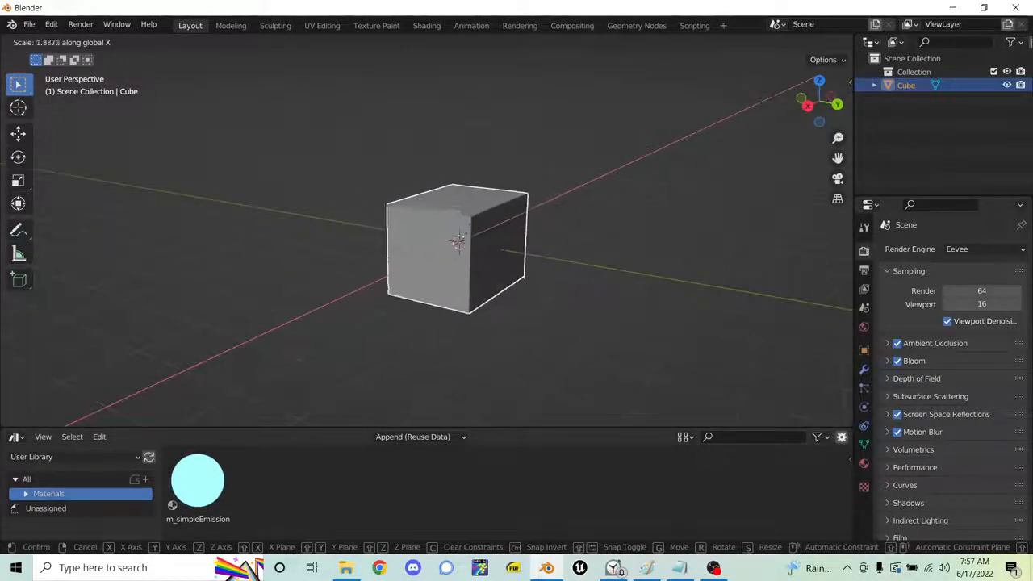
pyautogui.rightClick(600, 180)
# - Tilt the cube off the global axes with a free trackball rotation, cancelling the first attempt
pyautogui.moveTo(503, 191); pyautogui.dragTo(491, 233, button='middle')
pyautogui.press('r')
pyautogui.press('r')
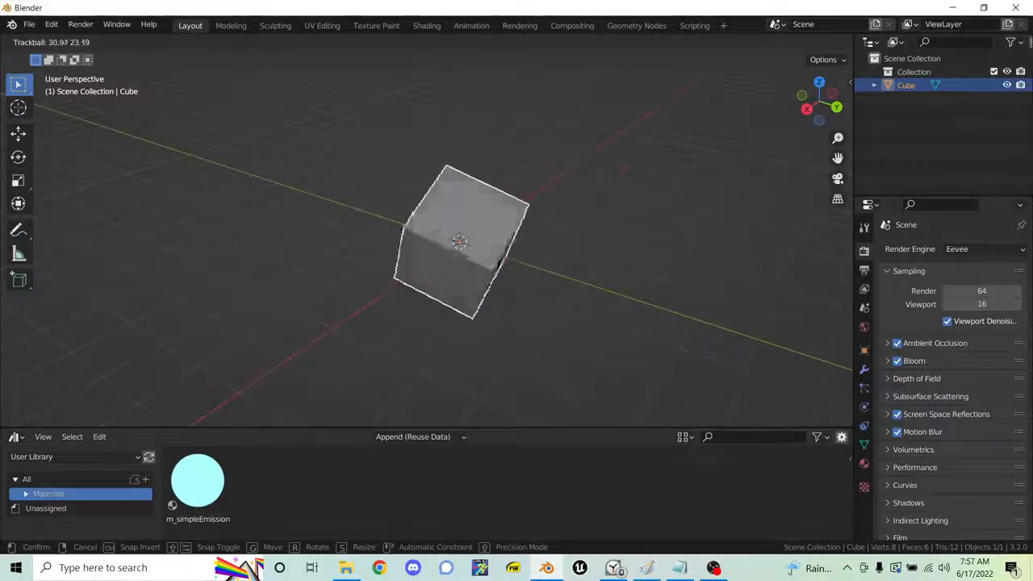
pyautogui.press('Escape')
pyautogui.press('r')
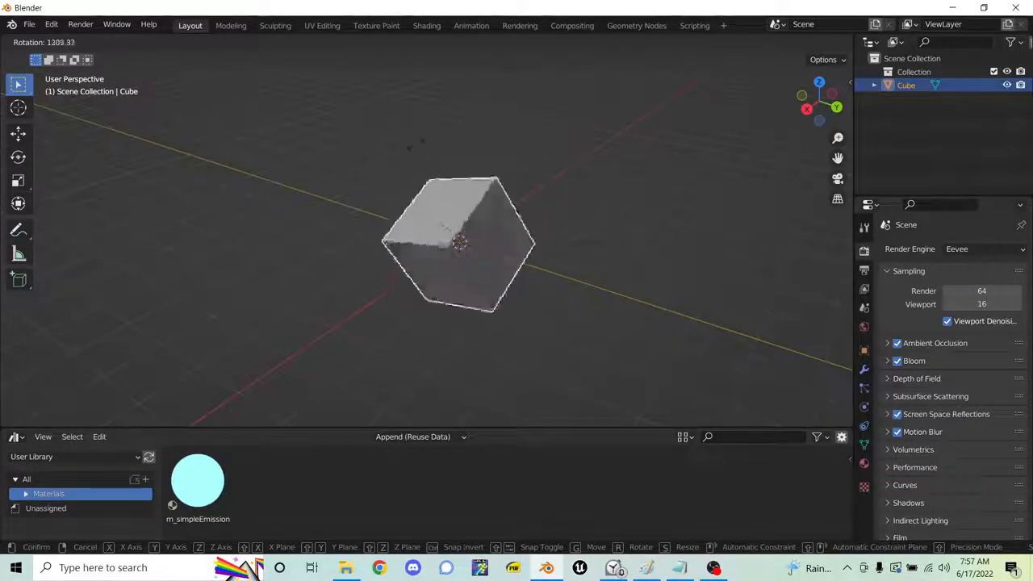
pyautogui.press('r')
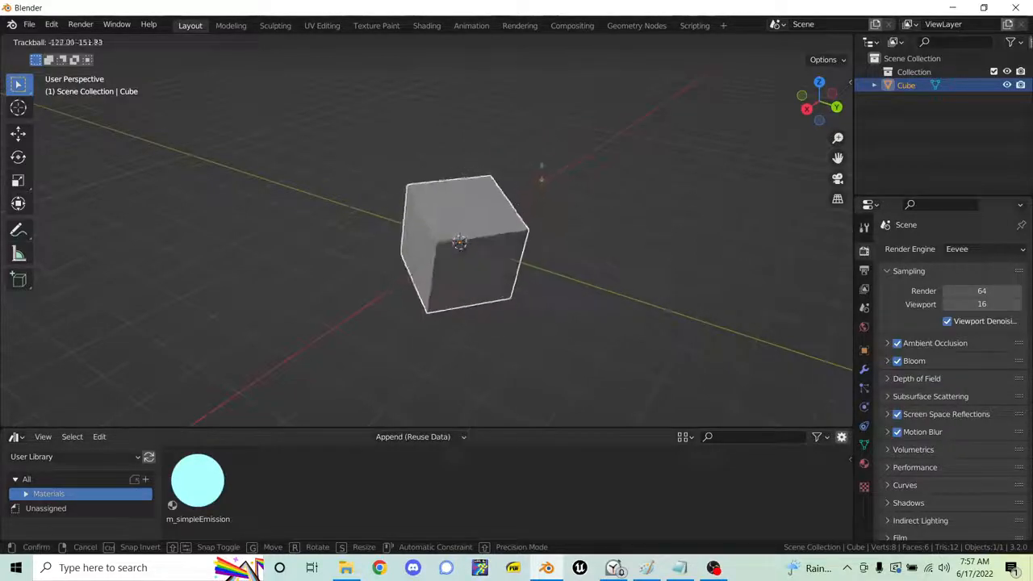
pyautogui.click(522, 127)
# - Try moving the tilted cube along global Z and along its local Z axis, cancelling both moves
pyautogui.moveTo(489, 212); pyautogui.dragTo(549, 231, button='middle')
pyautogui.moveTo(667, 210); pyautogui.dragTo(628, 210, button='middle')
pyautogui.press('g')
pyautogui.press('z')
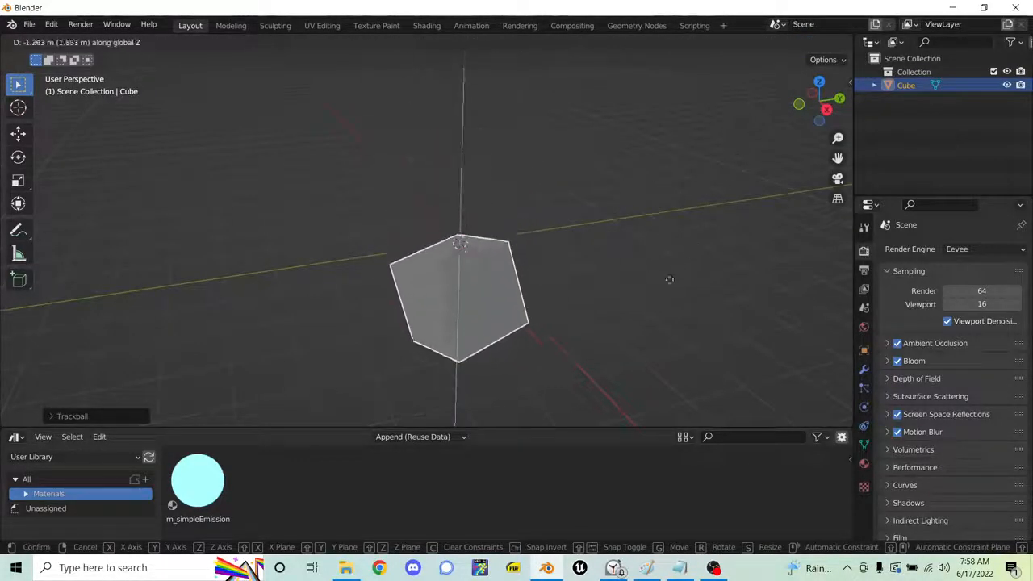
pyautogui.press('Escape')
pyautogui.press('g')
pyautogui.press('z')
pyautogui.press('z')
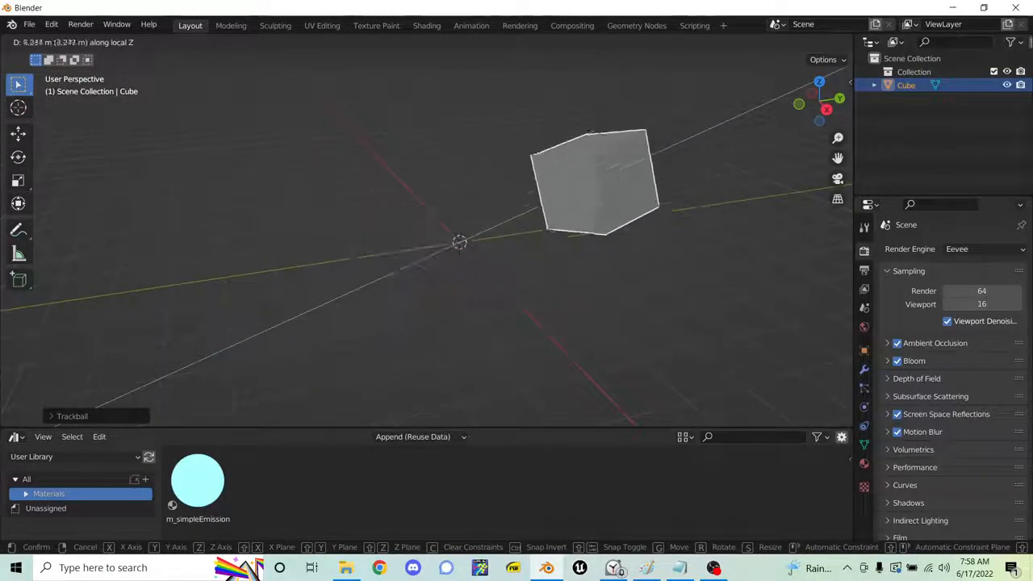
pyautogui.press('Escape')
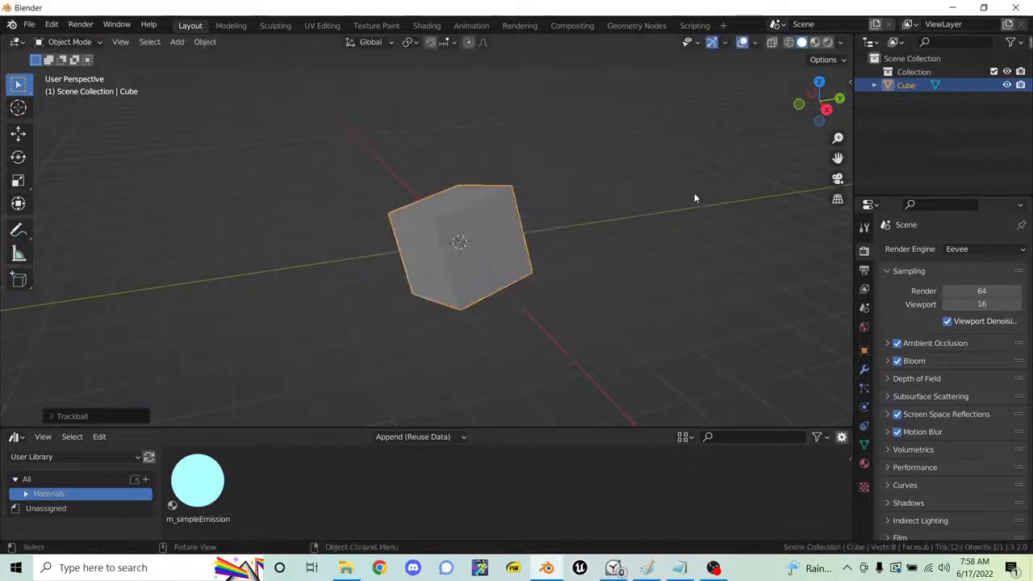
# - Try moving the tilted cube along global Z and global X, and cancel the move
pyautogui.press('g')
pyautogui.press('z')
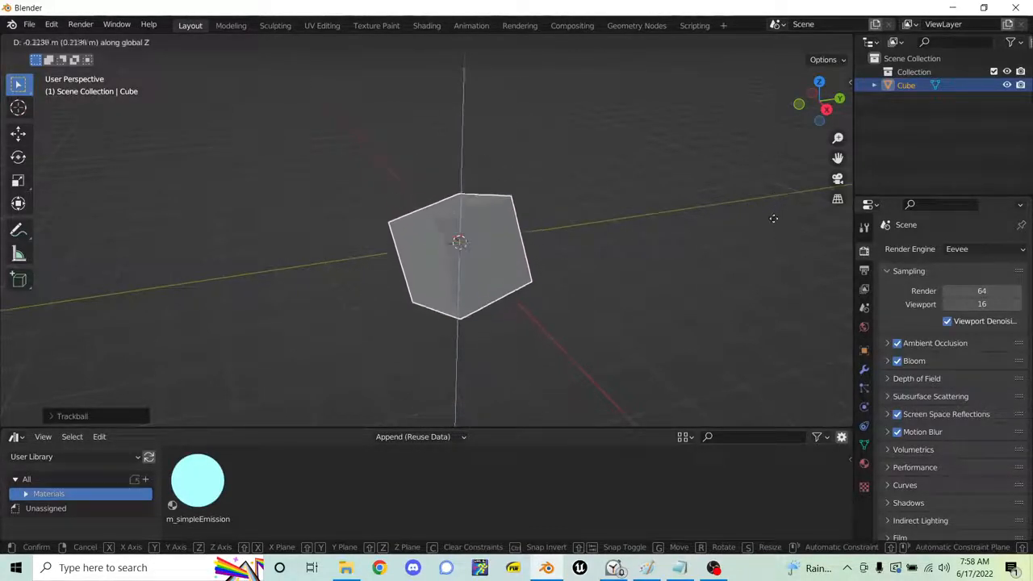
pyautogui.press('x')
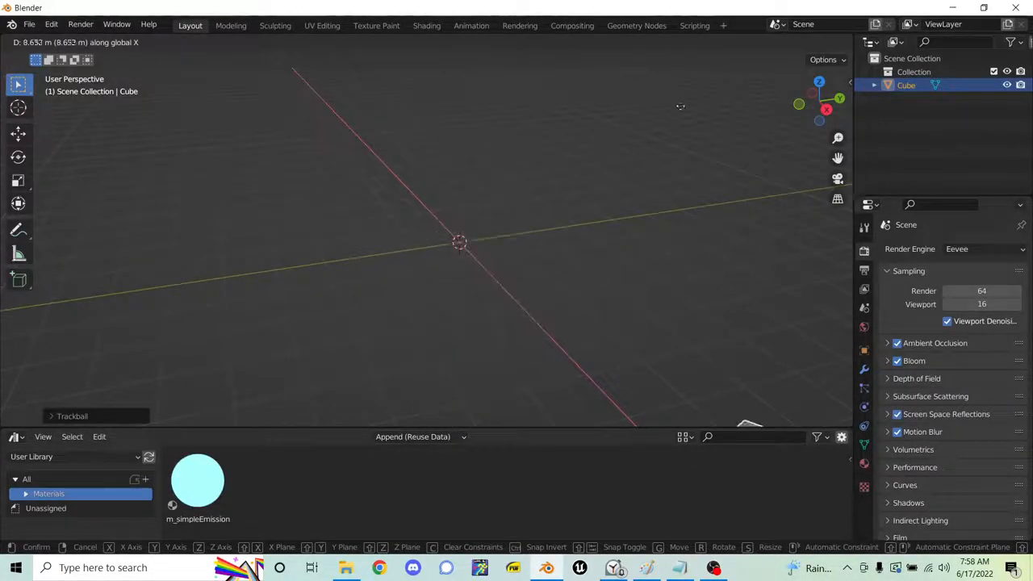
pyautogui.rightClick(203, 238)
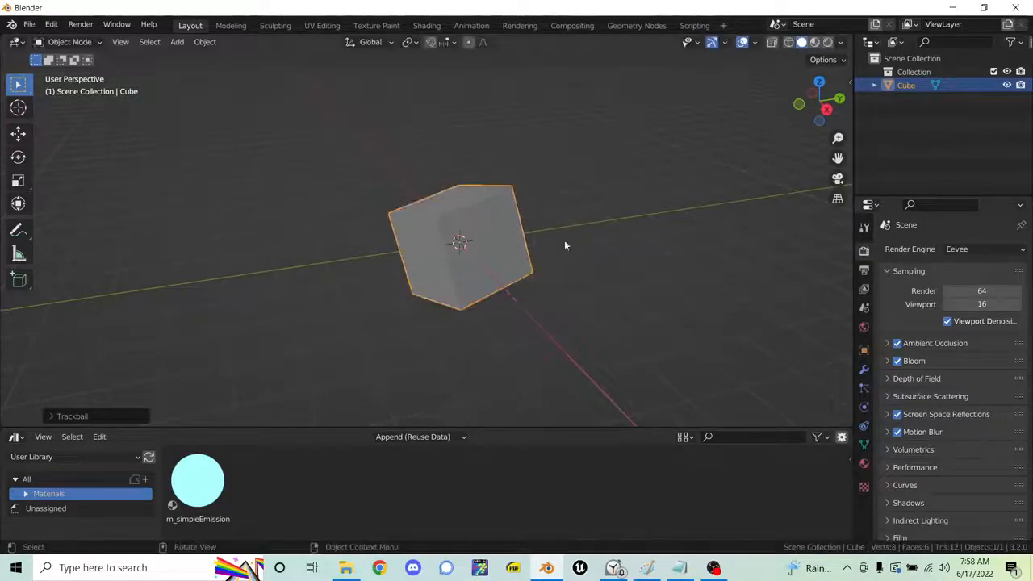
# - Try moving the tilted cube along its local Z and local X axes, and undo back to the unrotated cube
pyautogui.moveTo(477, 230); pyautogui.dragTo(570, 222, button='middle')
pyautogui.press('g')
pyautogui.press('z')
pyautogui.press('z')
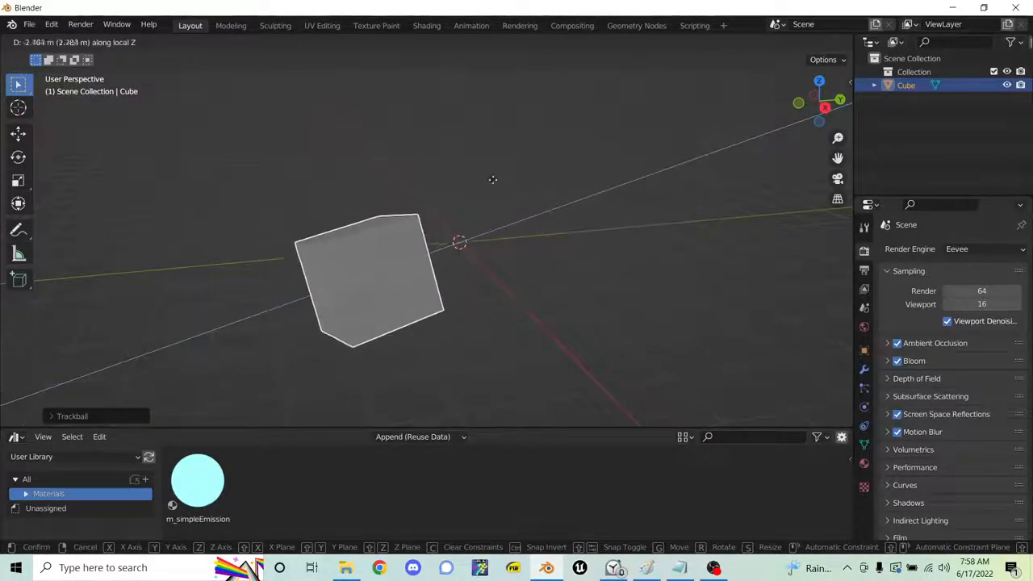
pyautogui.press('x')
pyautogui.press('x')
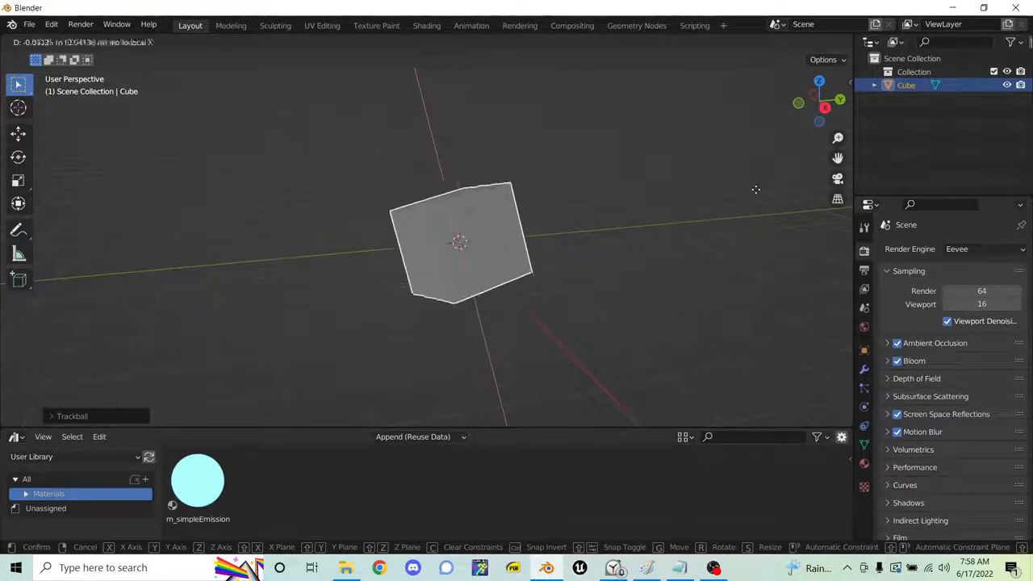
pyautogui.click(764, 216)
pyautogui.hotkey('ctrl', 'z')
pyautogui.moveTo(727, 234)
pyautogui.mouseDown(button='middle')
pyautogui.moveTo(664, 198)
pyautogui.moveTo(737, 230)
pyautogui.moveTo(690, 244)
pyautogui.moveTo(565, 194)
pyautogui.moveTo(618, 185)
pyautogui.moveTo(687, 284)
pyautogui.moveTo(727, 239)
pyautogui.mouseUp(button='middle')
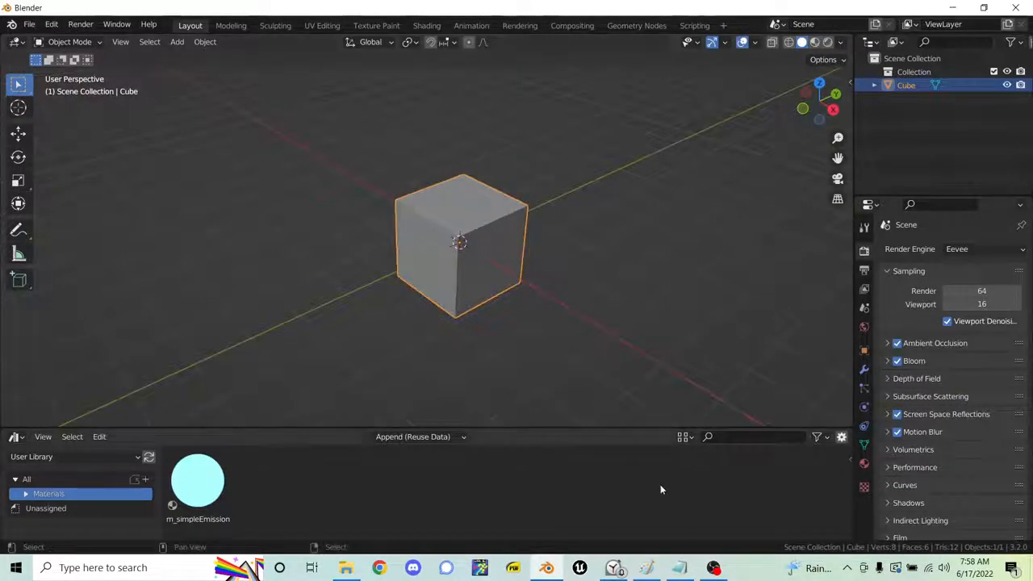
# - Switch to Notepad to check the topic list in the video points file, and return to Blender
pyautogui.click(679, 568)
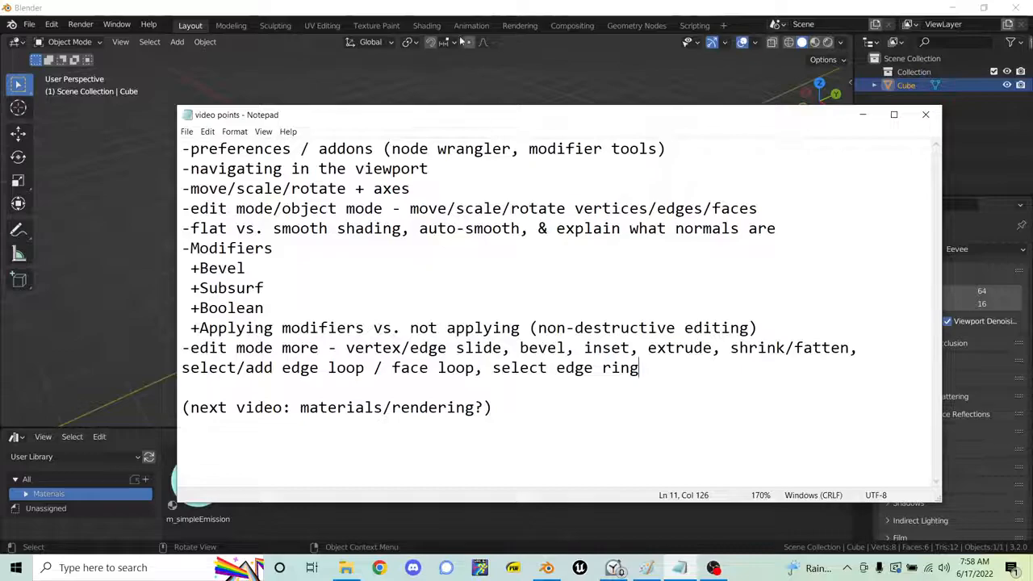
pyautogui.click(598, 5)
pyautogui.moveTo(511, 239); pyautogui.dragTo(509, 209, button='middle')
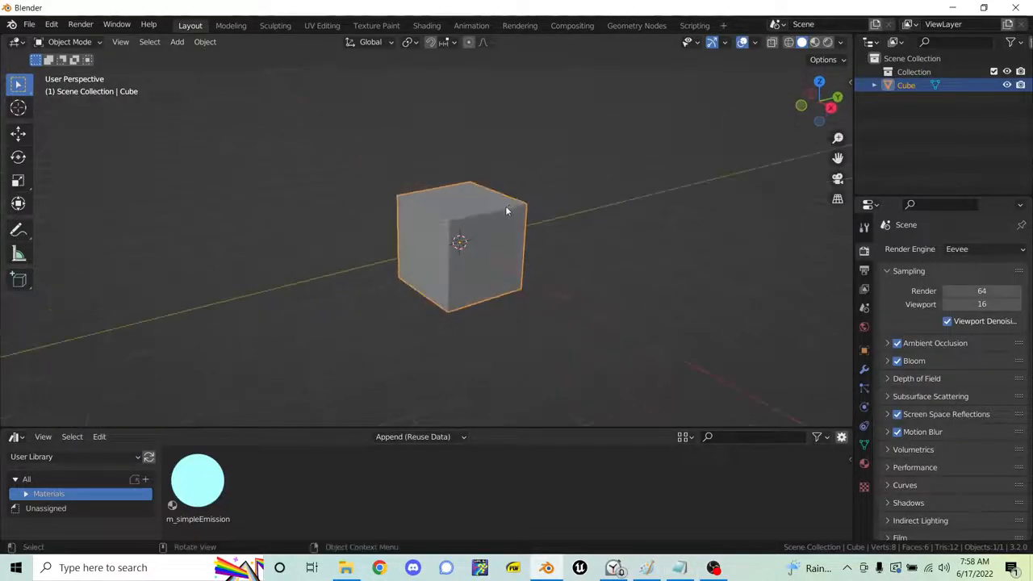
# - Switch the cube from Object Mode to Edit Mode
pyautogui.hotkey('ctrl', 'Tab')
pyautogui.click(383, 202)
pyautogui.hotkey('ctrl', 'Tab')
pyautogui.click(549, 154)
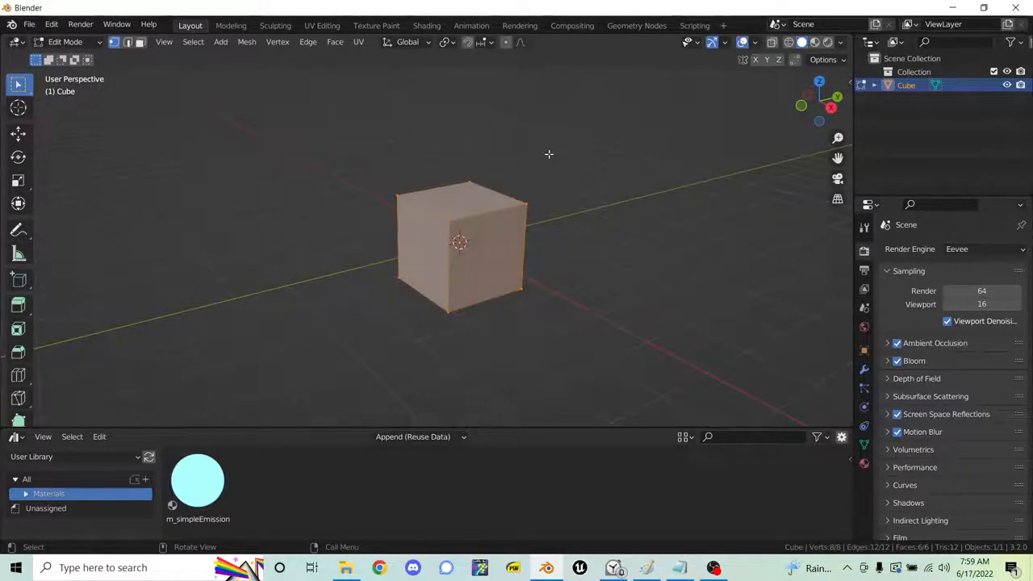
# - Clear the cube's vertex selection and select its entire mesh again
pyautogui.moveTo(500, 179); pyautogui.dragTo(528, 186, button='middle')
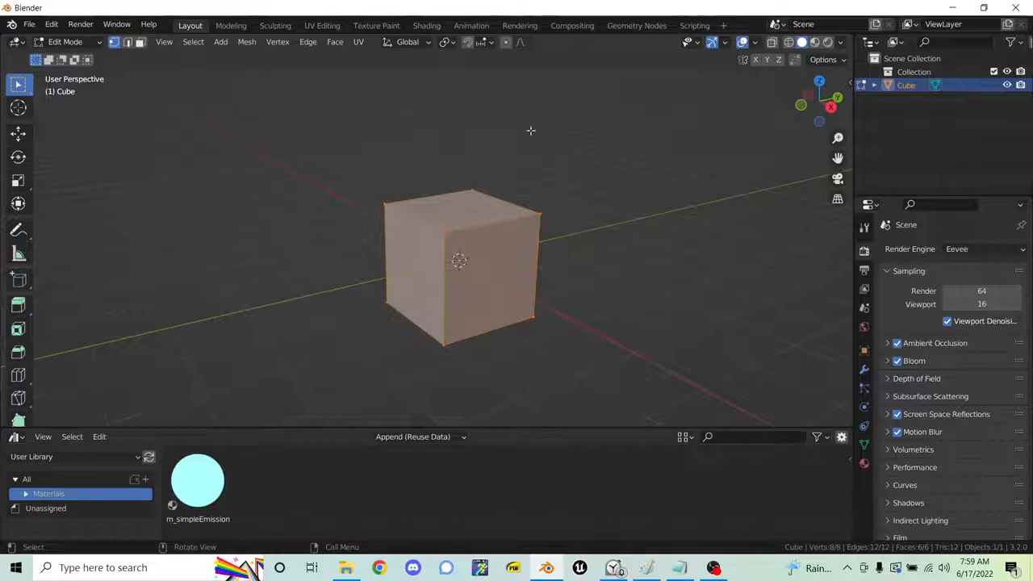
pyautogui.click(578, 157)
pyautogui.press('a')
pyautogui.moveTo(553, 135); pyautogui.dragTo(570, 179, button='middle')
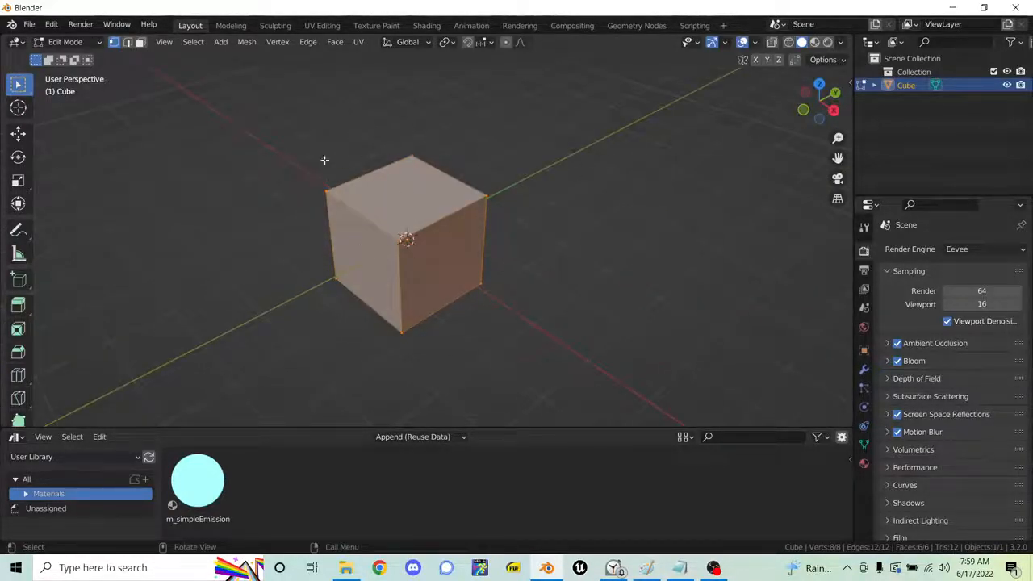
pyautogui.moveTo(430, 229); pyautogui.dragTo(480, 218, button='middle')
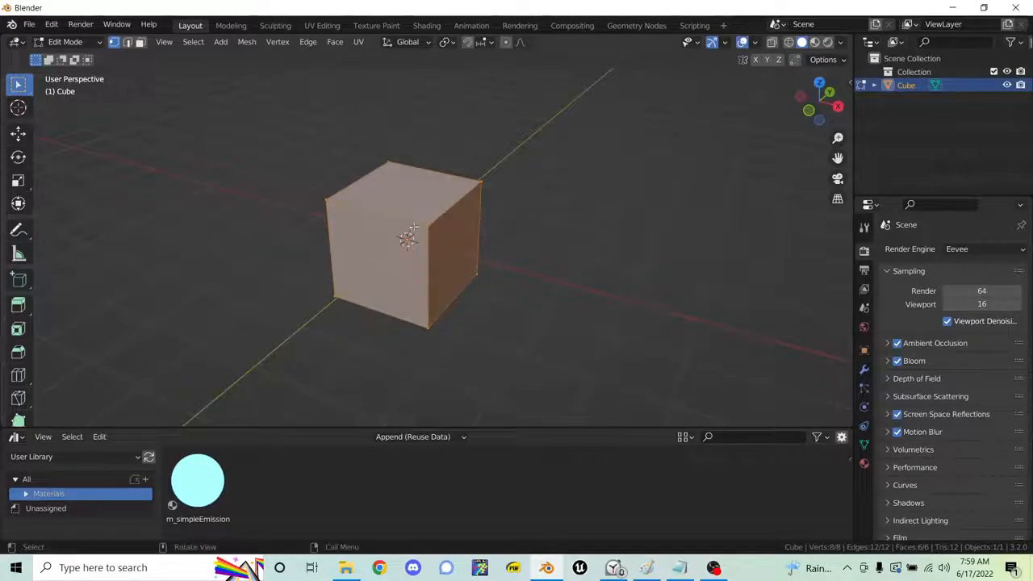
# - Select the four top corner vertices of the cube together so that its top face is selected
pyautogui.click(488, 187)
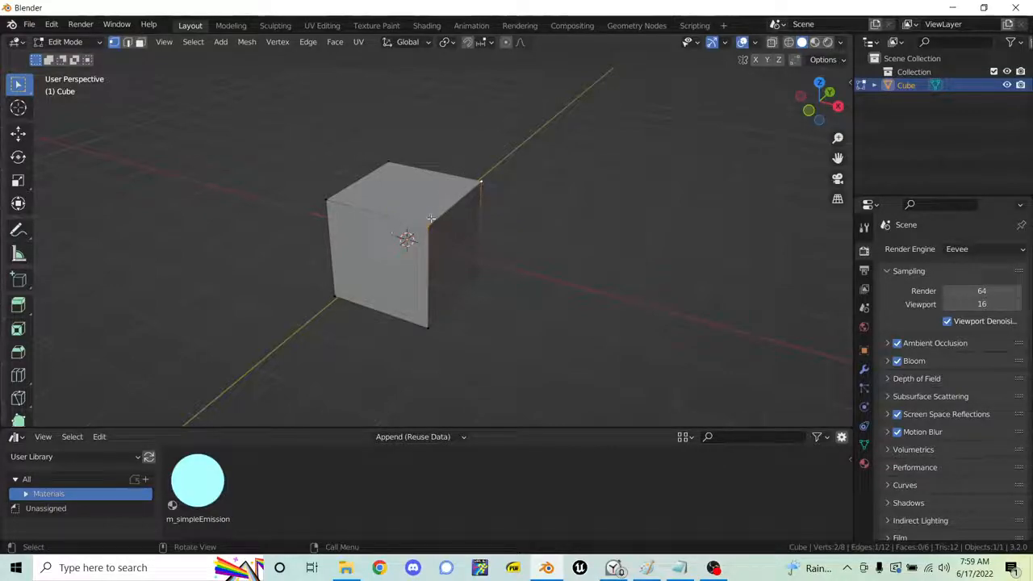
pyautogui.moveTo(463, 199); pyautogui.dragTo(452, 170, button='middle')
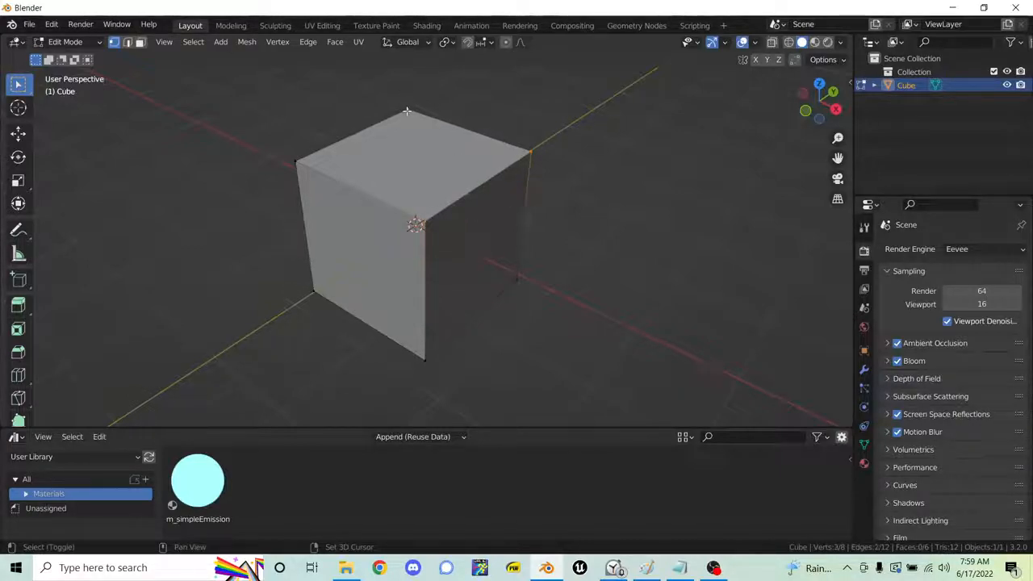
pyautogui.moveTo(364, 182); pyautogui.dragTo(436, 115, button='middle')
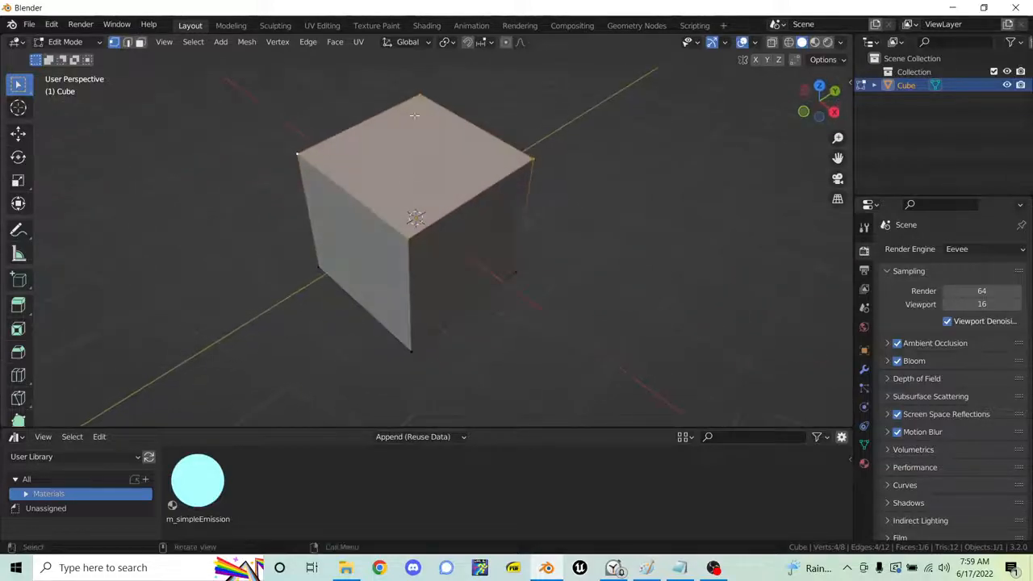
pyautogui.moveTo(356, 166); pyautogui.dragTo(376, 137, button='middle')
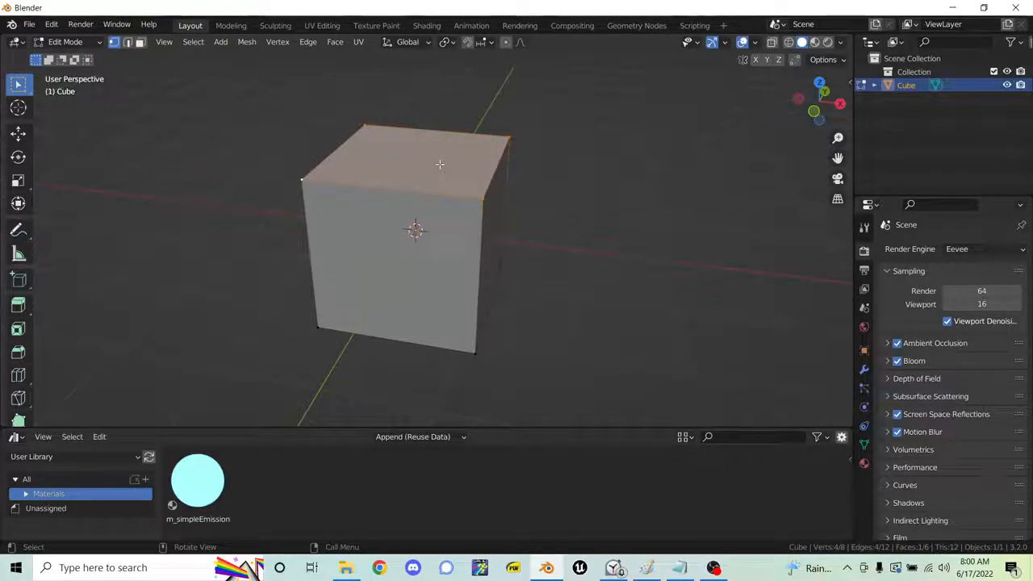
# - Switch to edge select mode, pick edges around the cube's top face, and clear the selection
pyautogui.click(430, 188)
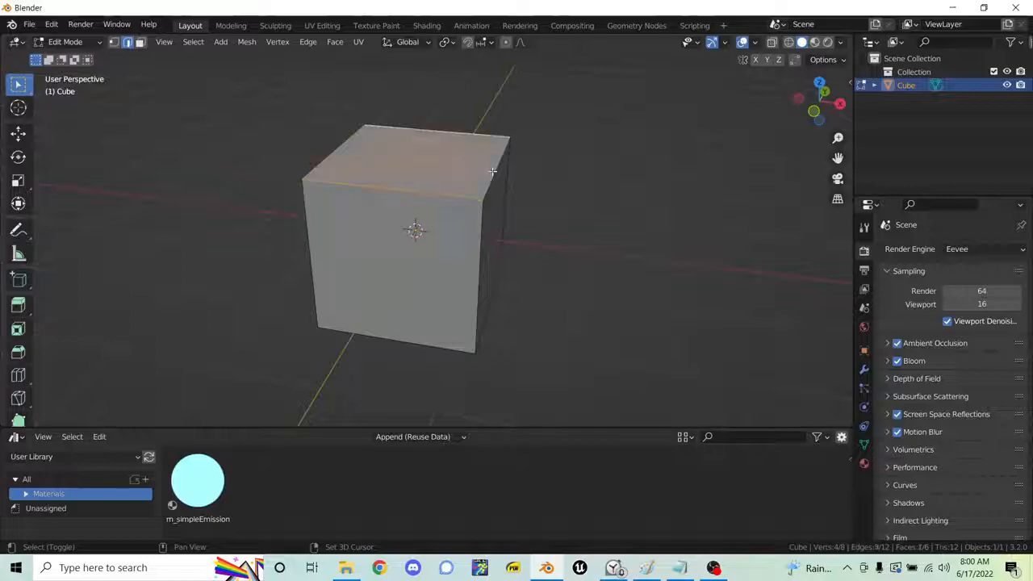
pyautogui.moveTo(638, 159)
pyautogui.mouseDown(button='middle')
pyautogui.moveTo(582, 143)
pyautogui.moveTo(595, 189)
pyautogui.moveTo(572, 173)
pyautogui.moveTo(636, 159)
pyautogui.mouseUp(button='middle')
pyautogui.click(662, 192)
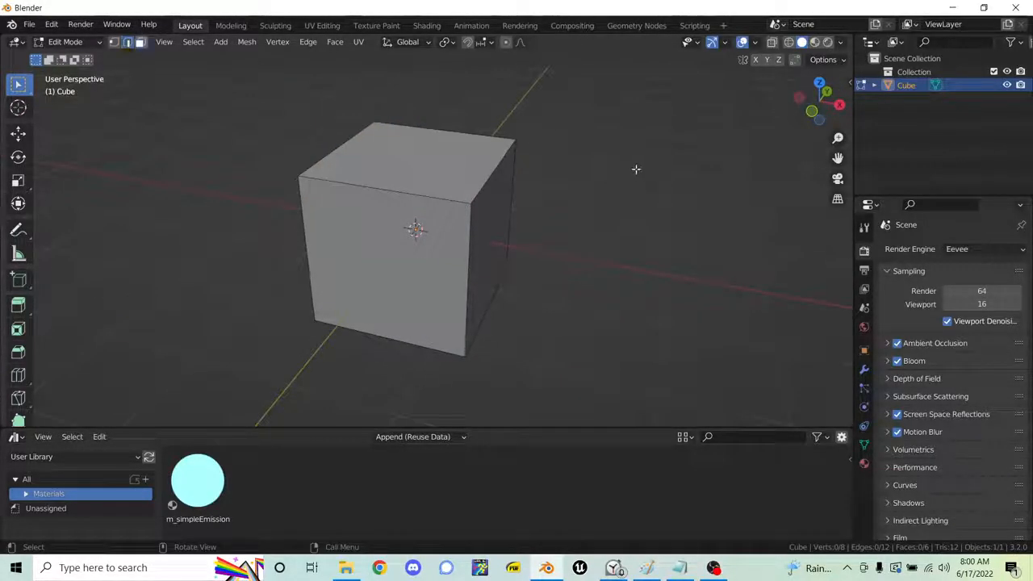
# - Select the cube's top face and its two visible side faces together in face select mode
pyautogui.click(373, 179)
pyautogui.keyDown('shift'); pyautogui.click(374, 211); pyautogui.keyUp('shift')
pyautogui.keyDown('shift'); pyautogui.click(486, 231); pyautogui.keyUp('shift')
pyautogui.moveTo(630, 191); pyautogui.dragTo(598, 188, button='middle')
pyautogui.click(450, 150)
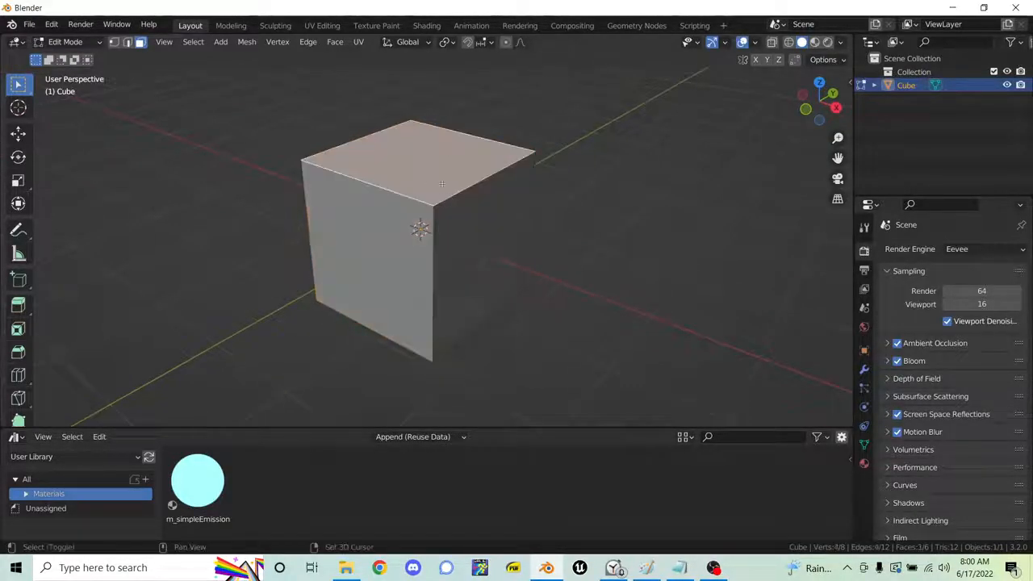
pyautogui.keyDown('shift'); pyautogui.click(364, 246); pyautogui.keyUp('shift')
pyautogui.keyDown('shift'); pyautogui.click(494, 233); pyautogui.keyUp('shift')
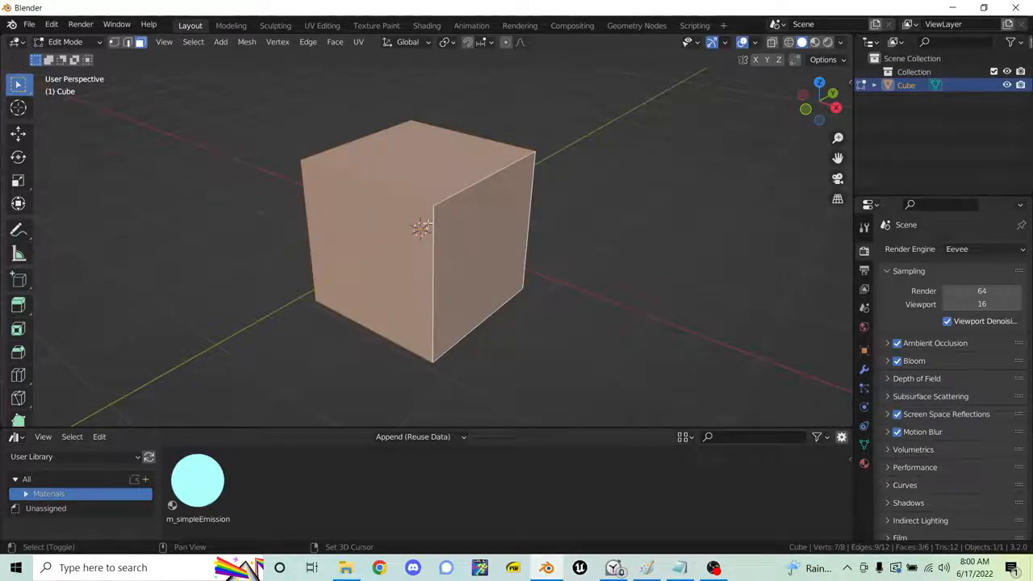
# - Remove the two side faces and the top face from the selection one at a time
pyautogui.keyDown('shift'); pyautogui.click(361, 242); pyautogui.keyUp('shift')
pyautogui.keyDown('shift'); pyautogui.click(473, 233); pyautogui.keyUp('shift')
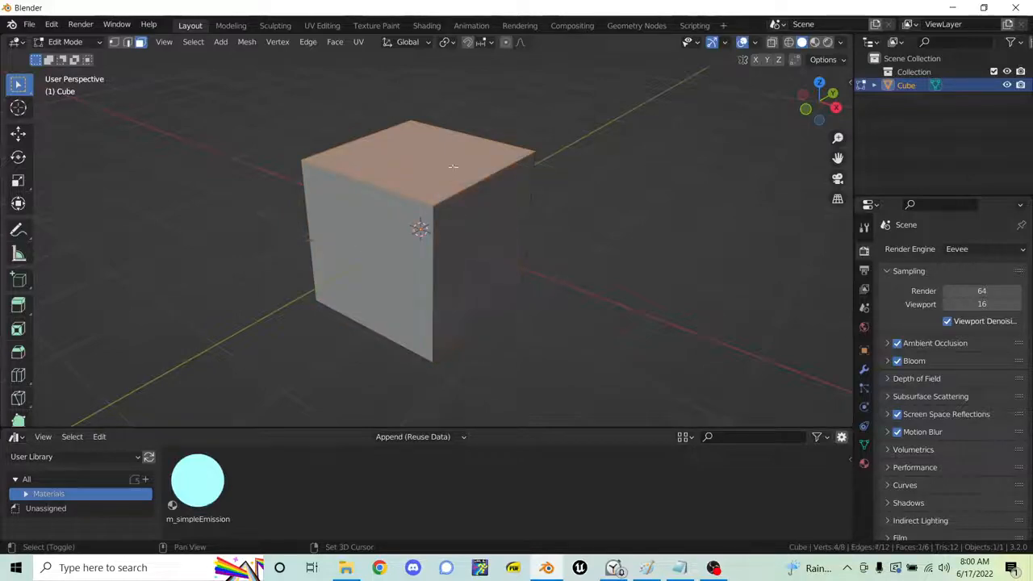
pyautogui.keyDown('shift'); pyautogui.click(455, 149); pyautogui.keyUp('shift')
# - Select the cube's nearest top corner vertex in vertex select mode
pyautogui.moveTo(536, 246); pyautogui.dragTo(420, 190, button='middle')
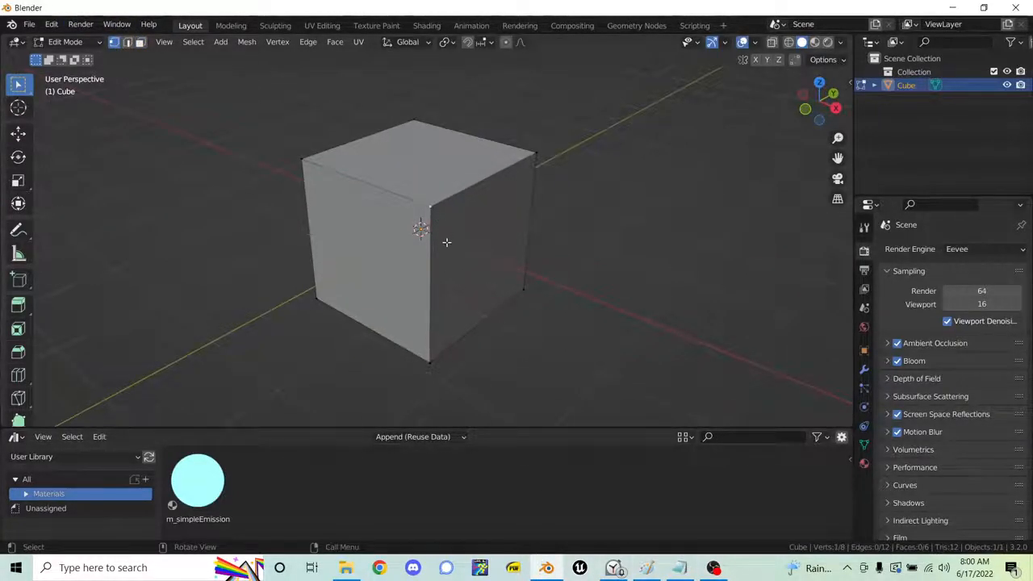
pyautogui.moveTo(446, 242); pyautogui.dragTo(471, 263, button='middle')
pyautogui.moveTo(477, 175); pyautogui.dragTo(482, 224, button='middle')
pyautogui.moveTo(561, 205); pyautogui.dragTo(527, 249, button='middle')
# - Try moving the whole cube in Object Mode, cancel the move and return to Edit Mode
pyautogui.hotkey('ctrl', 'Tab')
pyautogui.click(415, 250)
pyautogui.press('g')
pyautogui.rightClick(447, 214)
pyautogui.hotkey('ctrl', 'Tab')
pyautogui.click(608, 227)
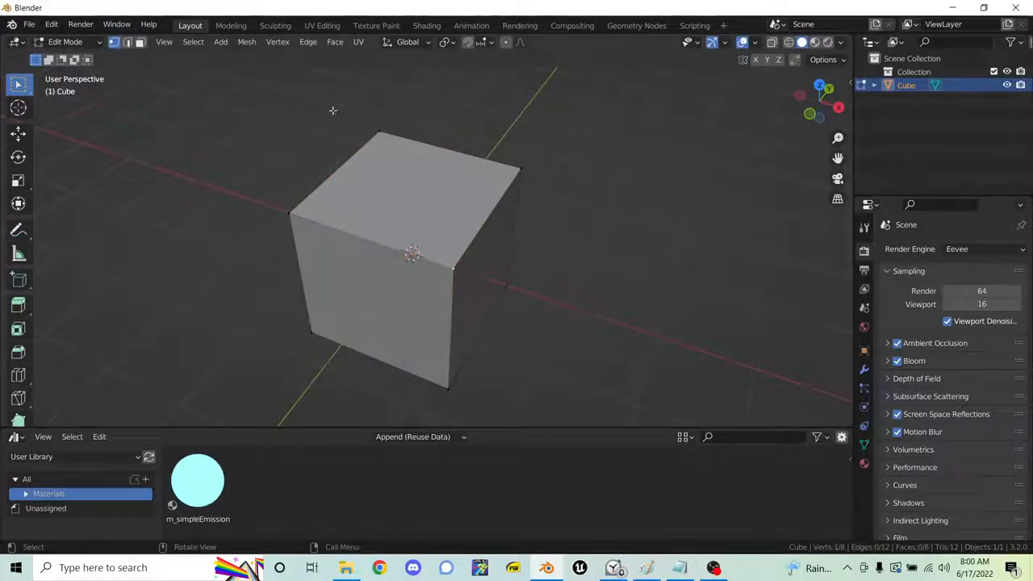
# - Select the cube's front top edge in edge select mode and scale it down to about 0.075
pyautogui.press('2')
pyautogui.click(386, 244)
pyautogui.moveTo(386, 244); pyautogui.dragTo(614, 160, button='middle')
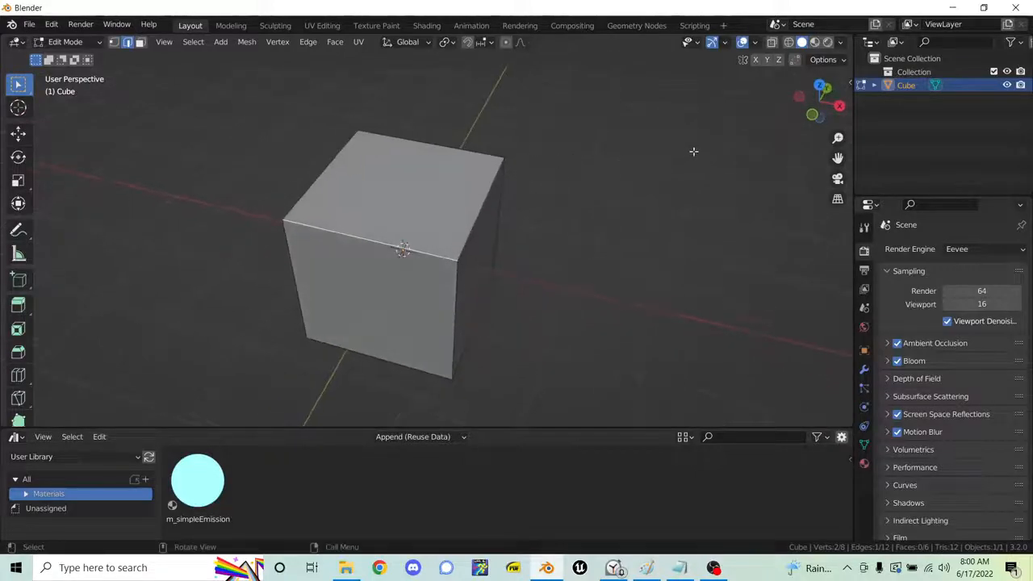
pyautogui.press('s')
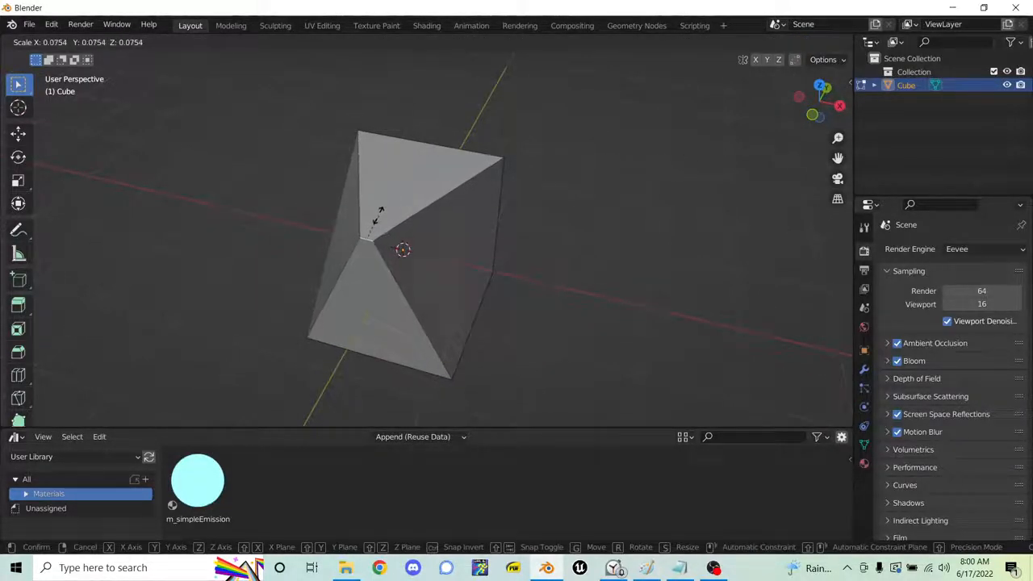
pyautogui.click(379, 214)
# - Scale the selected top edge to 0 so its two vertices meet at one point
pyautogui.moveTo(449, 208); pyautogui.dragTo(468, 196, button='middle')
pyautogui.press('s')
pyautogui.press('0')
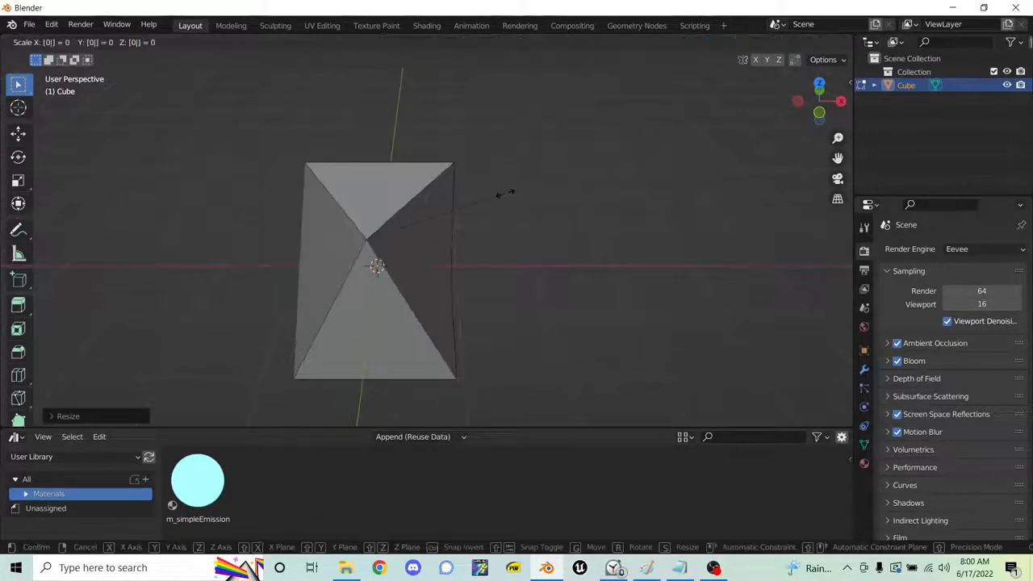
pyautogui.click(506, 194)
# - Switch the cube to Object Mode and back to Edit Mode, and activate vertex select mode at the collapsed point
pyautogui.scroll(4, 346, 214)
pyautogui.moveTo(406, 285); pyautogui.dragTo(398, 226, button='middle')
pyautogui.hotkey('ctrl', 'Tab')
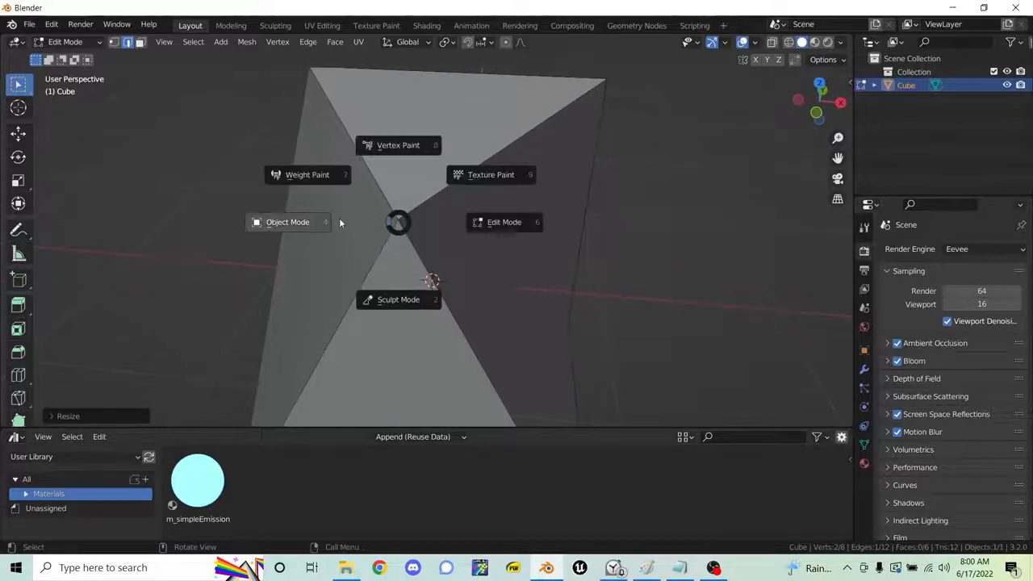
pyautogui.click(339, 218)
pyautogui.hotkey('ctrl', 'Tab')
pyautogui.click(448, 210)
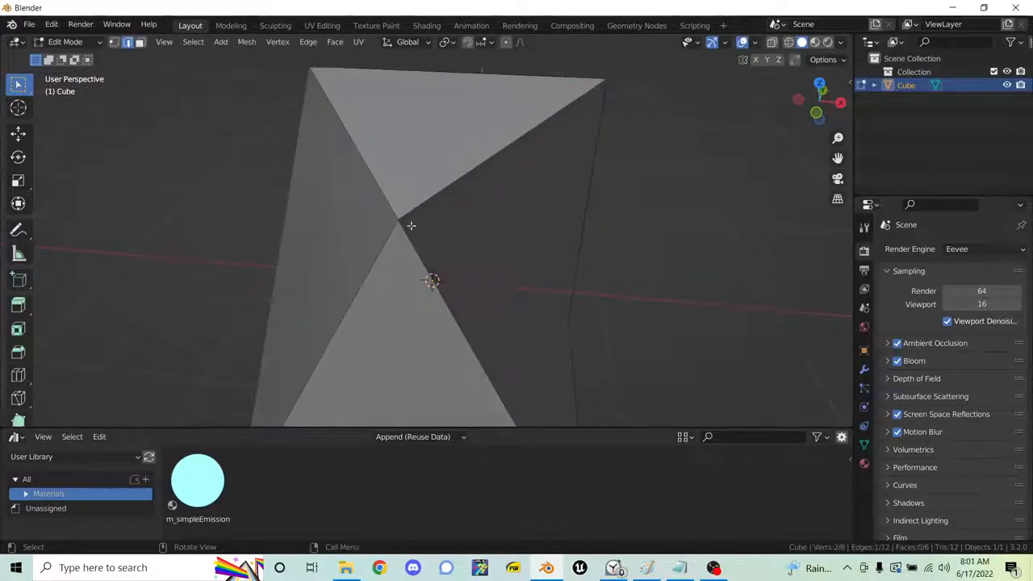
pyautogui.press('1')
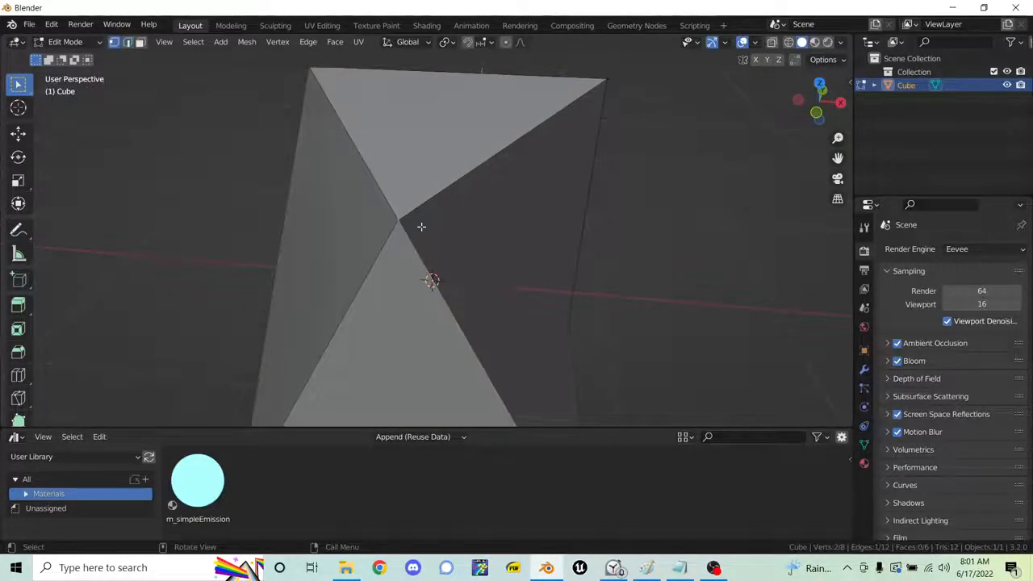
# - Try moving one of the two overlapping vertices away from the collapsed point, then cancel the move
pyautogui.press('g')
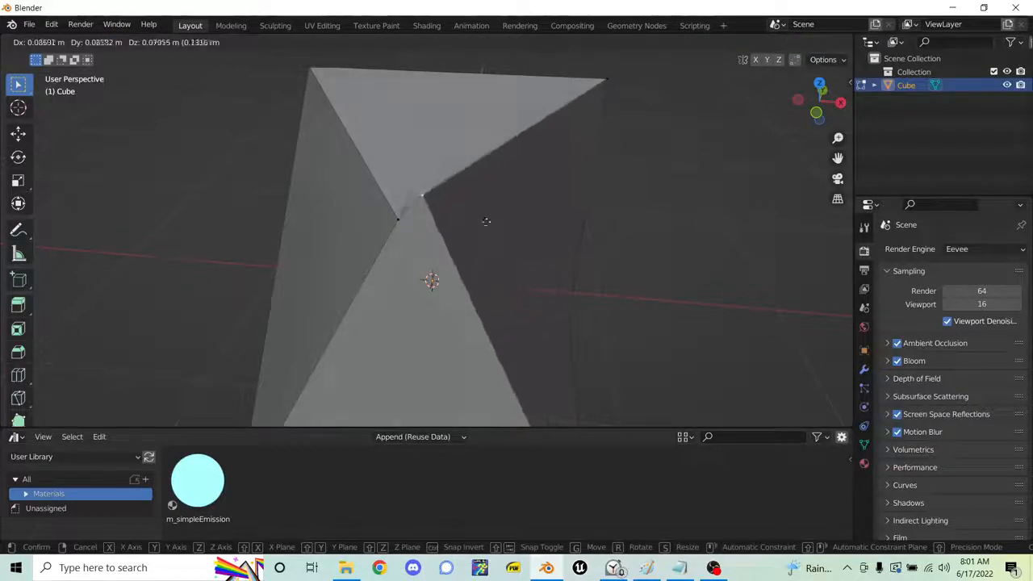
pyautogui.click(399, 221)
pyautogui.press('g')
pyautogui.press('Escape')
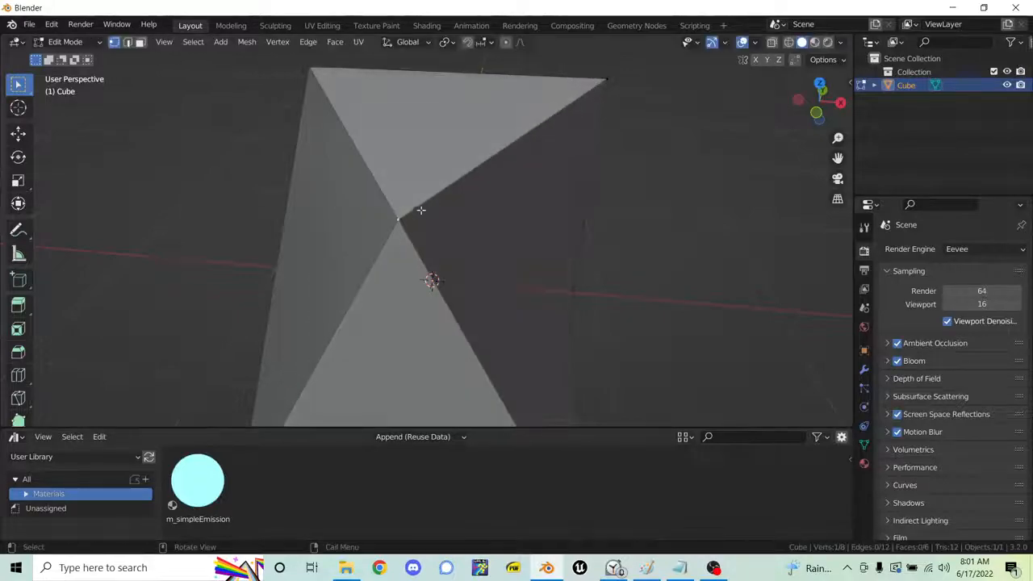
pyautogui.moveTo(389, 230)
pyautogui.mouseDown(button='middle')
pyautogui.moveTo(419, 227)
pyautogui.moveTo(401, 220)
pyautogui.mouseUp(button='middle')
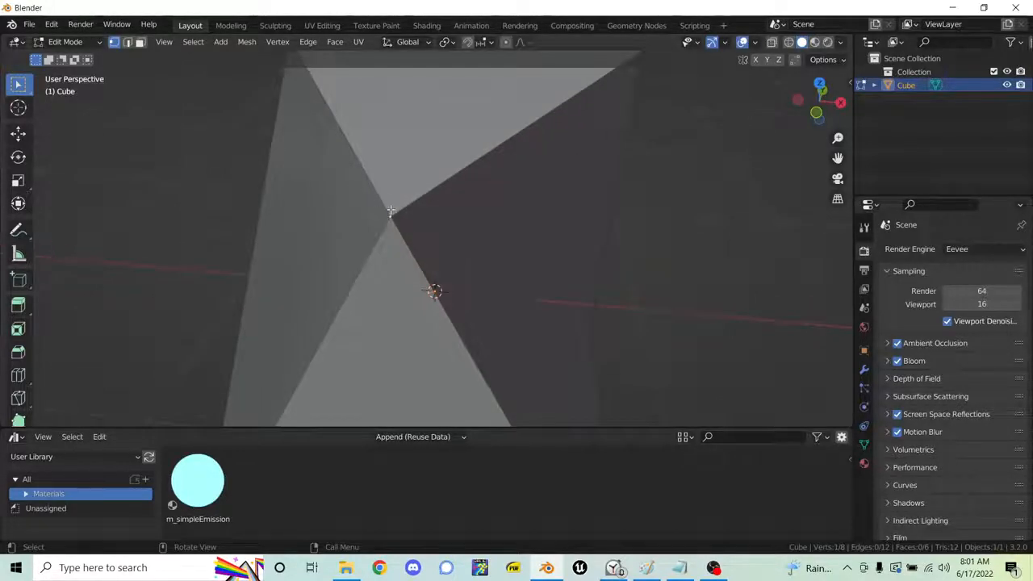
pyautogui.scroll(-3, 409, 211)
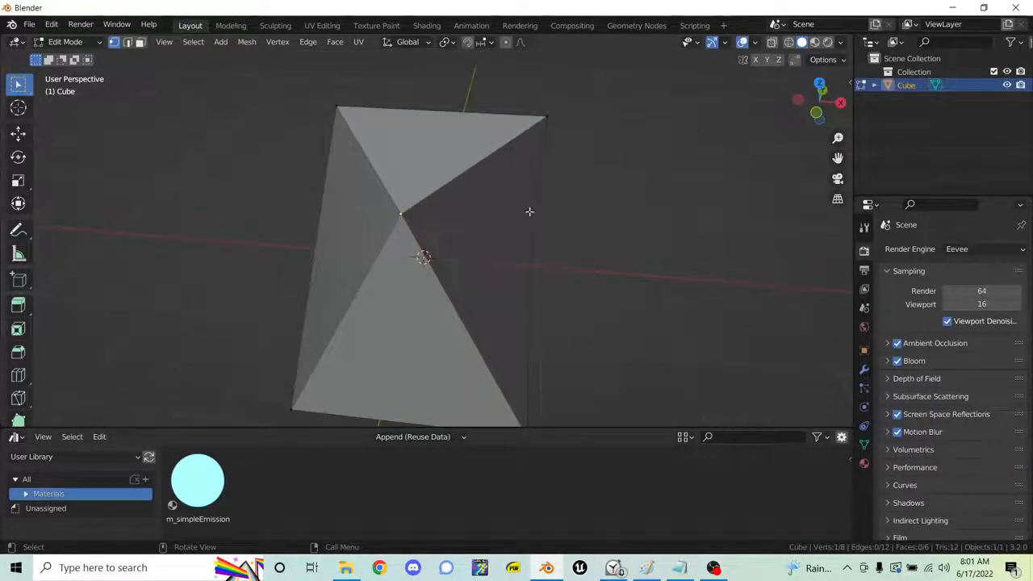
# - Select the whole mesh, merge its overlapping vertices with Merge by Distance, and show the operation's settings
pyautogui.scroll(-2, 568, 205)
pyautogui.scroll(2, 625, 194)
pyautogui.press('a')
pyautogui.scroll(-1, 625, 194)
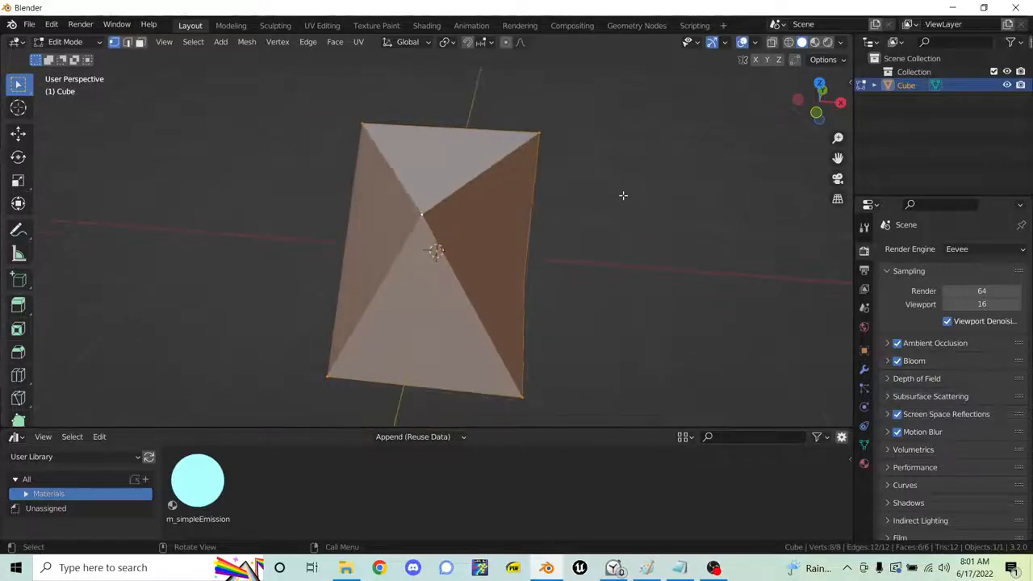
pyautogui.press('F3')
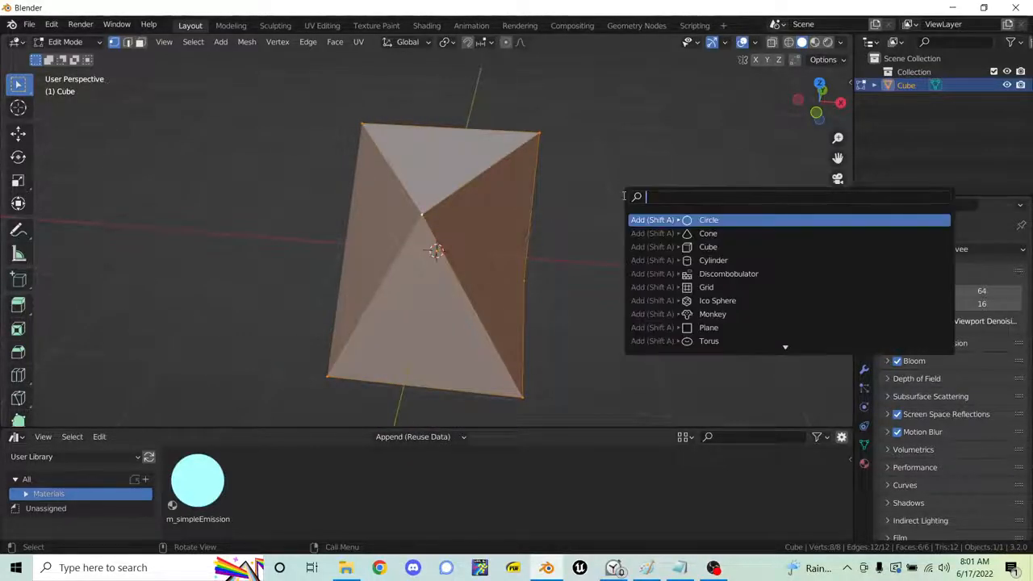
pyautogui.write('remo')
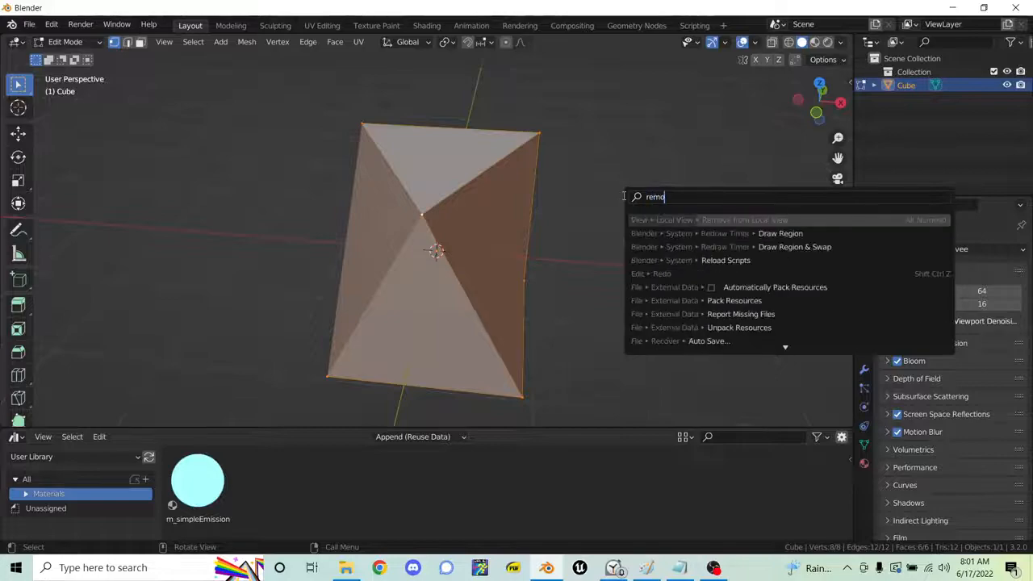
pyautogui.write('ve double')
pyautogui.press('BackSpace')
pyautogui.press('BackSpace')
pyautogui.press('BackSpace')
pyautogui.press('BackSpace')
pyautogui.press('BackSpace')
pyautogui.press('BackSpace')
pyautogui.press('BackSpace')
pyautogui.press('BackSpace')
pyautogui.press('BackSpace')
pyautogui.press('BackSpace')
pyautogui.press('BackSpace')
pyautogui.press('BackSpace')
pyautogui.press('BackSpace')
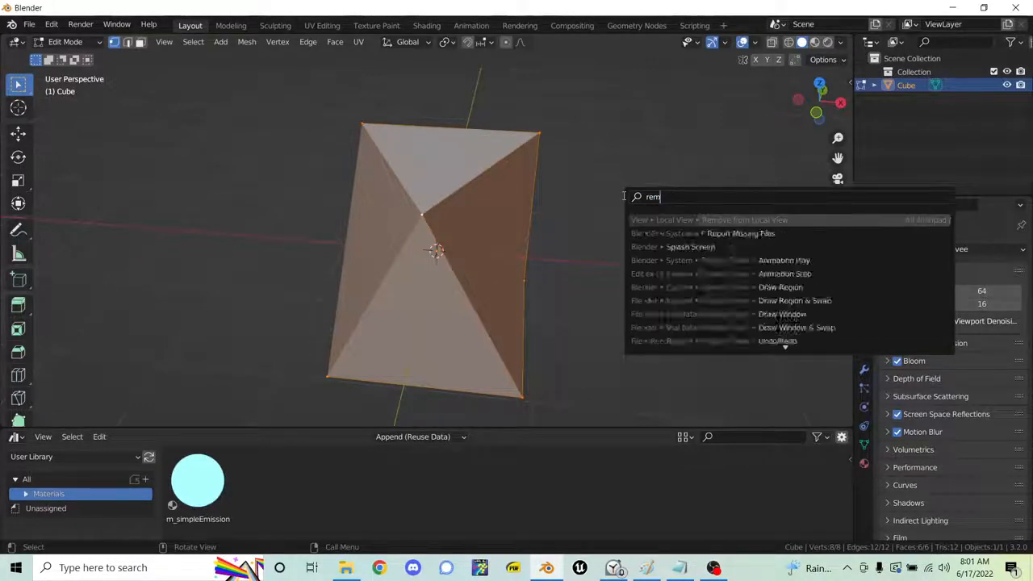
pyautogui.write('merge by d')
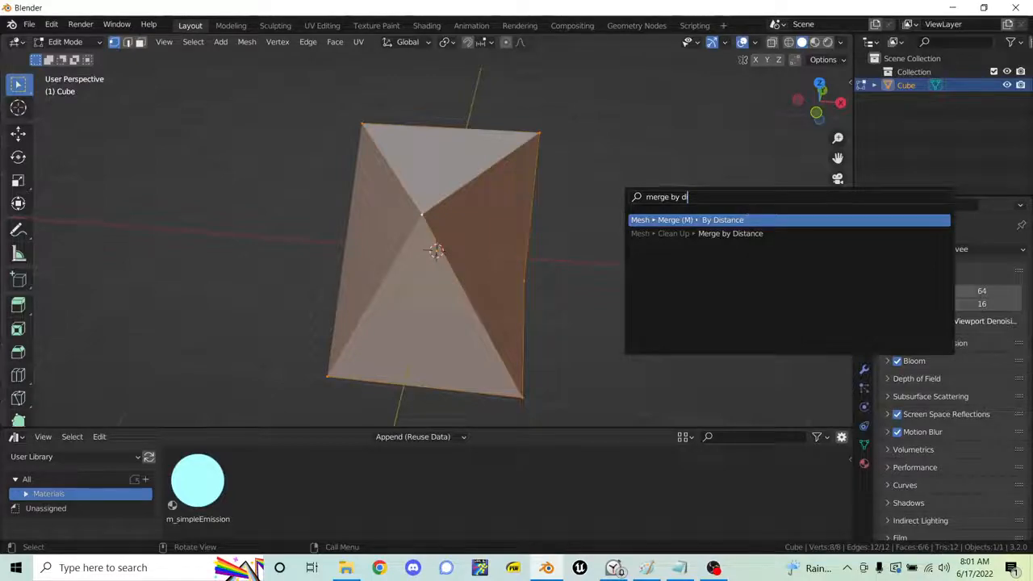
pyautogui.click(742, 223)
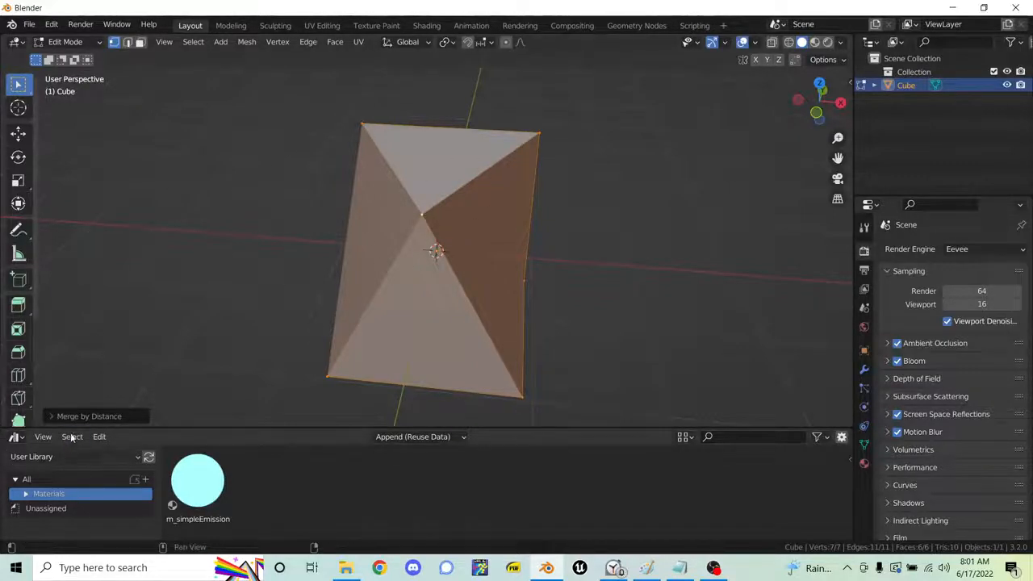
pyautogui.click(91, 416)
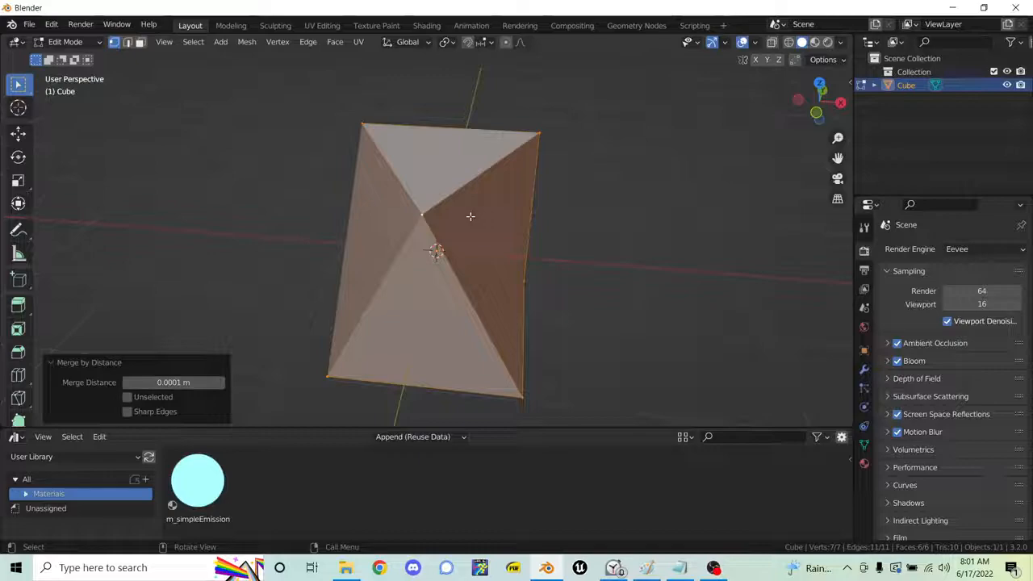
# - Deselect the mesh, then try moving the merged vertex twice, cancelling each move
pyautogui.click(649, 200)
pyautogui.click(404, 203)
pyautogui.press('g')
pyautogui.rightClick(535, 226)
pyautogui.press('g')
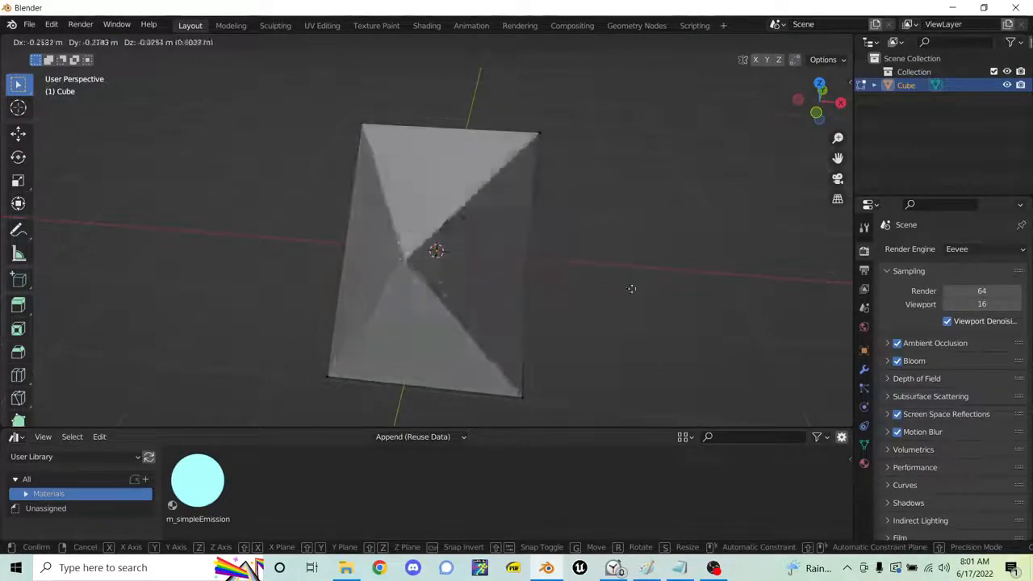
pyautogui.rightClick(628, 236)
# - Select the triangular top face in face select mode, scale it to about 0.44 and move it up about 1.61 m along global Z
pyautogui.moveTo(630, 235); pyautogui.dragTo(570, 154, button='middle')
pyautogui.scroll(-5, 463, 192)
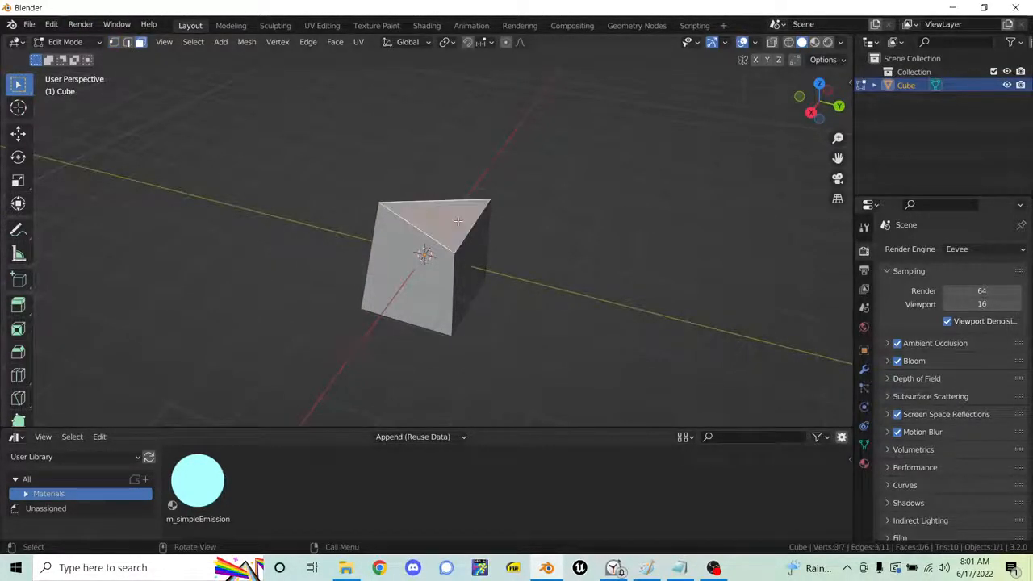
pyautogui.moveTo(644, 178); pyautogui.dragTo(676, 196, button='middle')
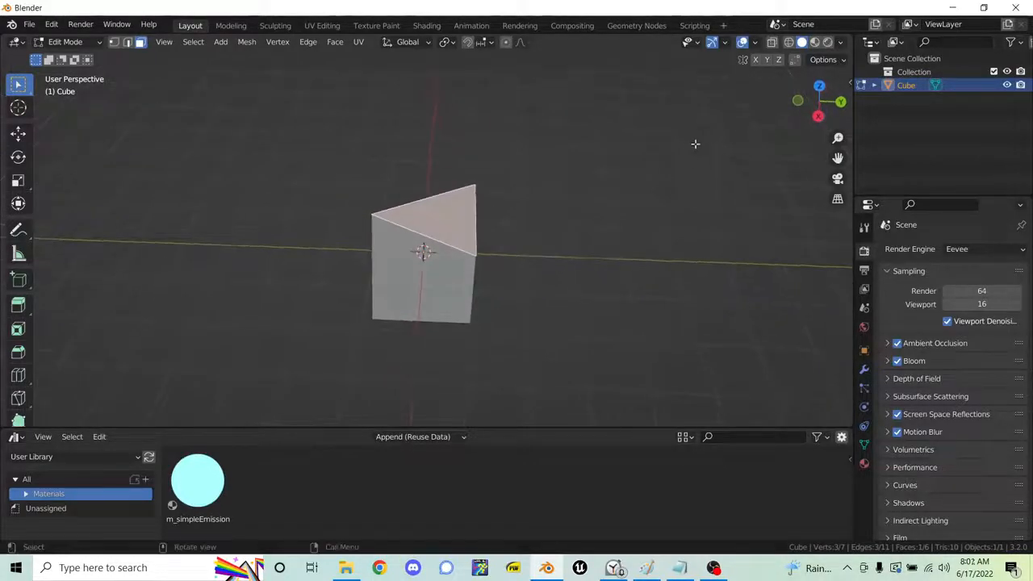
pyautogui.press('s')
pyautogui.click(554, 185)
pyautogui.press('g')
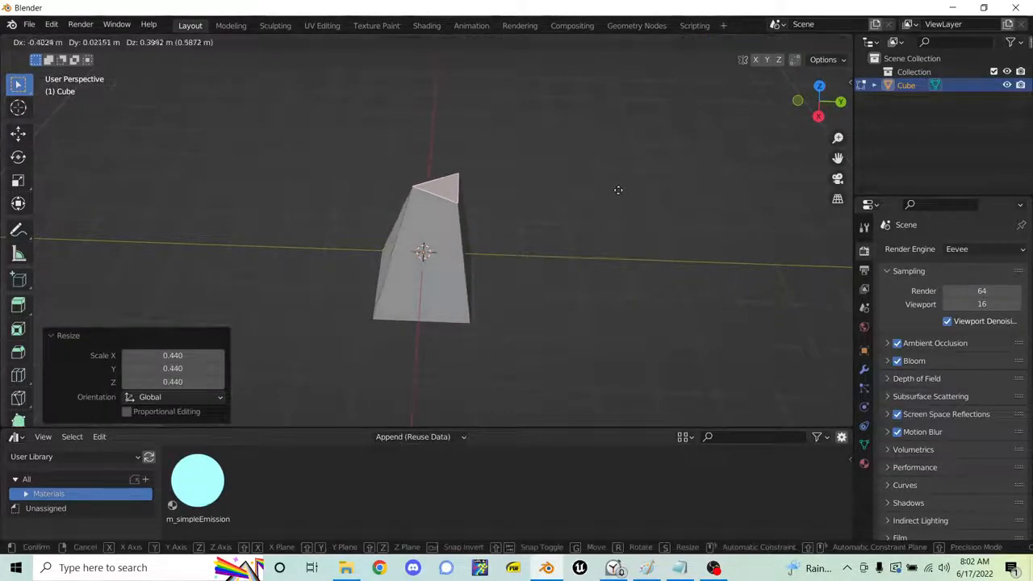
pyautogui.press('z')
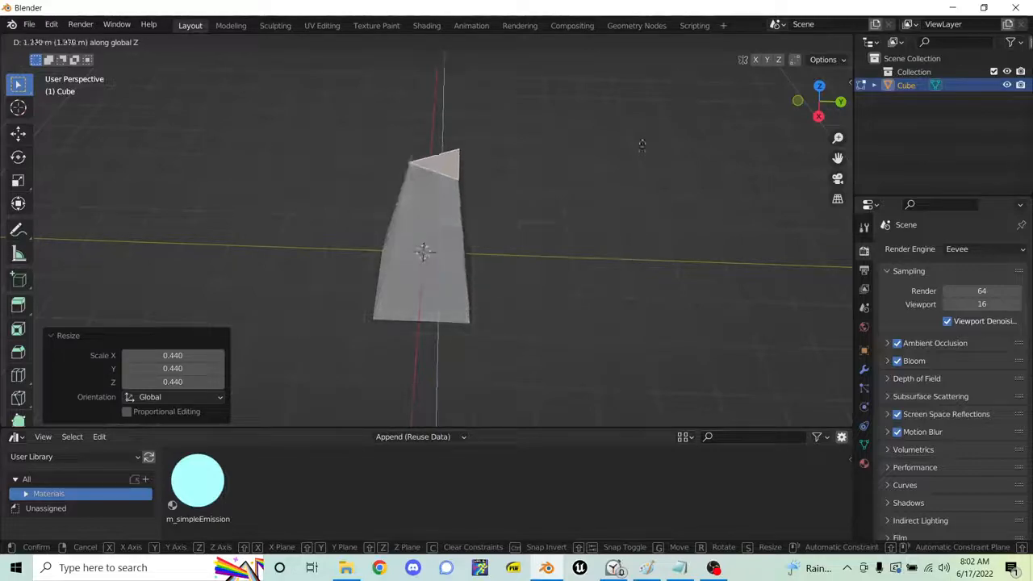
pyautogui.click(637, 153)
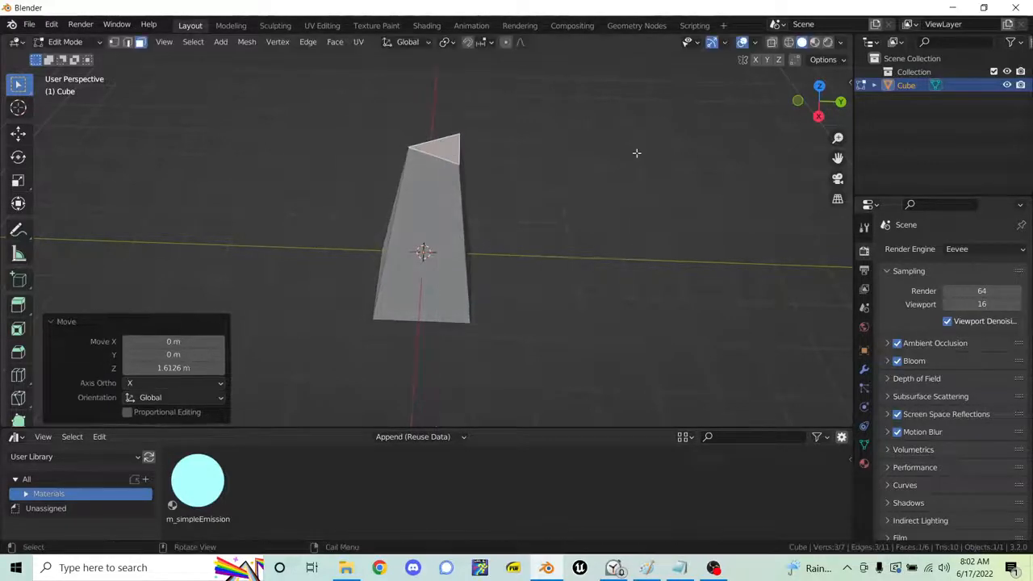
# - Move the top face within the XY plane by about -0.12 m in X and 0.81 m in Y
pyautogui.press('g')
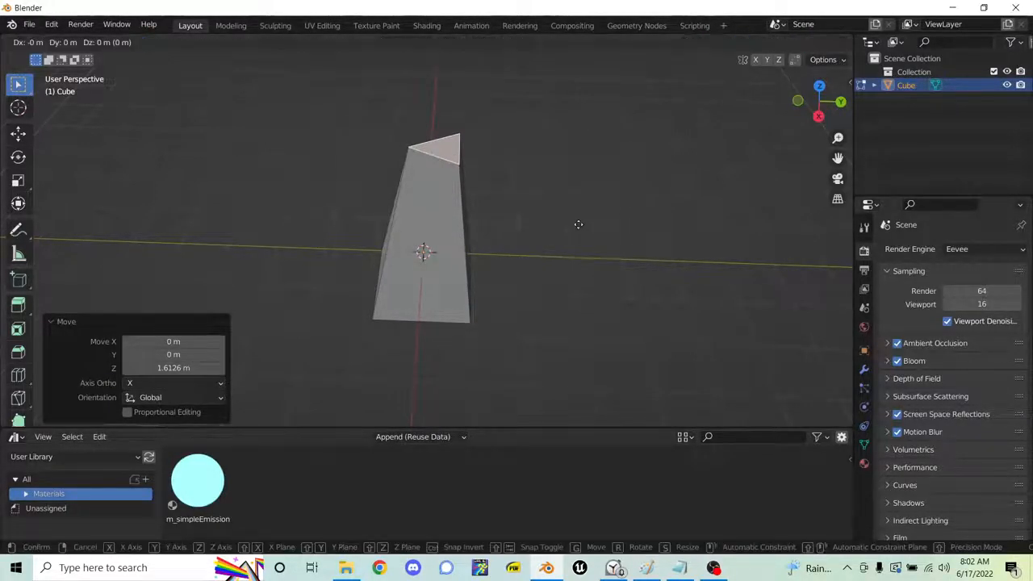
pyautogui.hotkey('shift', 'z')
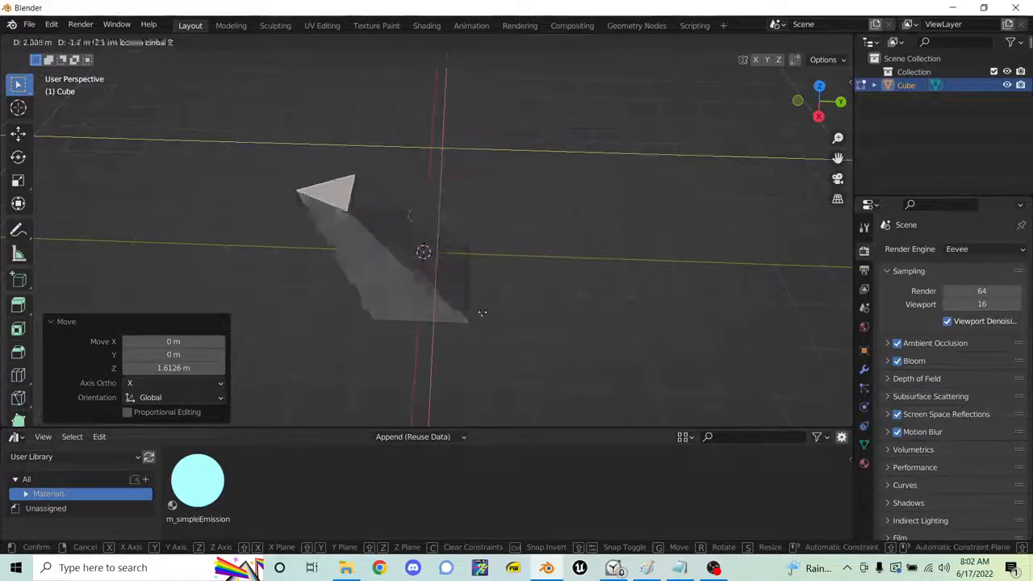
pyautogui.click(537, 291)
# - Select the bottom face of the mesh and inset it by about 0.46 m
pyautogui.moveTo(537, 291); pyautogui.dragTo(493, 253, button='middle')
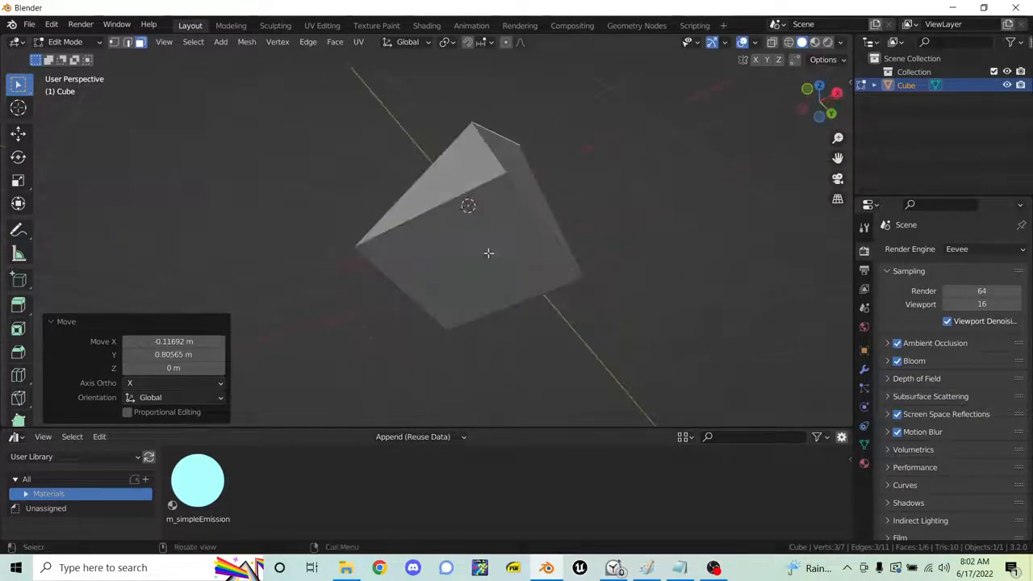
pyautogui.click(488, 229)
pyautogui.moveTo(644, 179); pyautogui.dragTo(634, 210, button='middle')
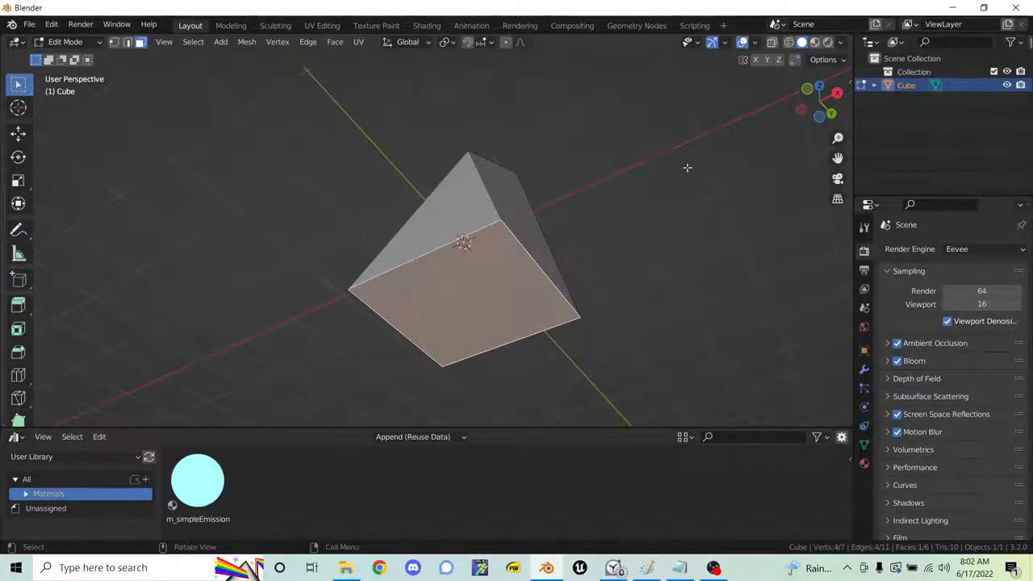
pyautogui.press('i')
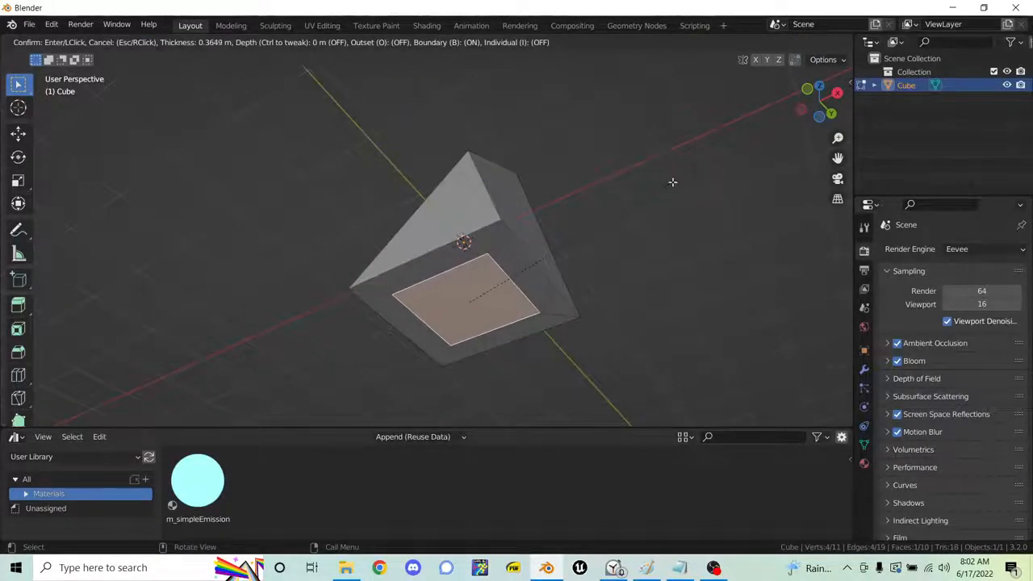
pyautogui.click(668, 188)
# - Extrude the inset bottom face about 0.88 m inward to form a recess
pyautogui.moveTo(565, 230); pyautogui.dragTo(581, 275, button='middle')
pyautogui.press('e')
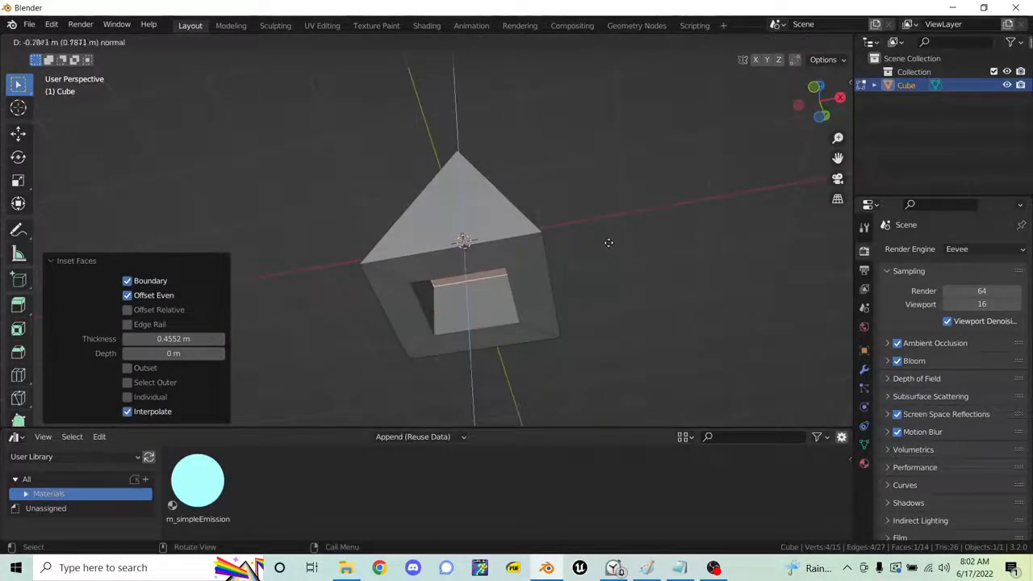
pyautogui.click(609, 239)
# - Inset the face inside the recess by about 0.34 m
pyautogui.moveTo(579, 348); pyautogui.dragTo(568, 270, button='middle')
pyautogui.moveTo(686, 148); pyautogui.dragTo(655, 140, button='middle')
pyautogui.press('i')
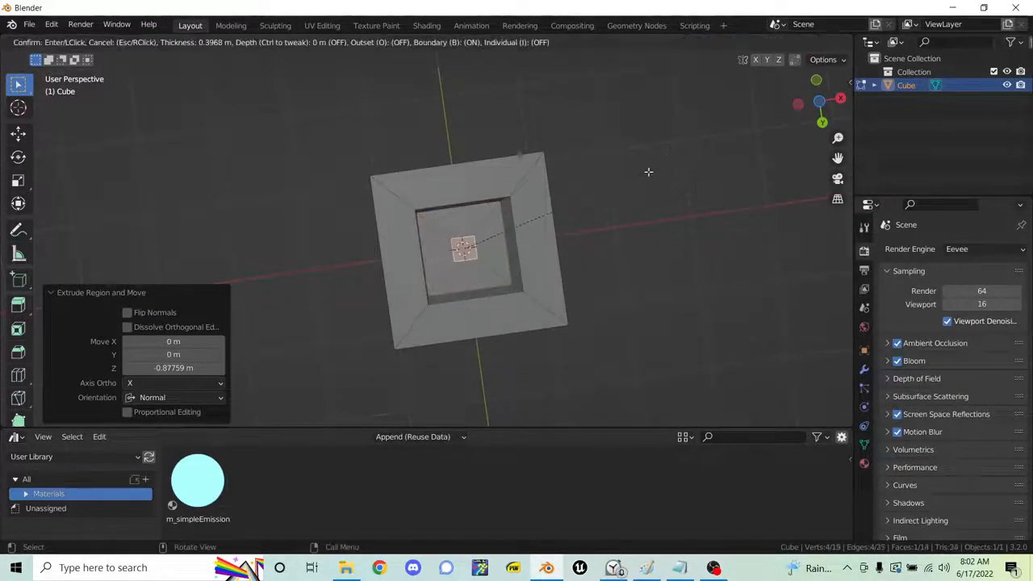
pyautogui.click(654, 171)
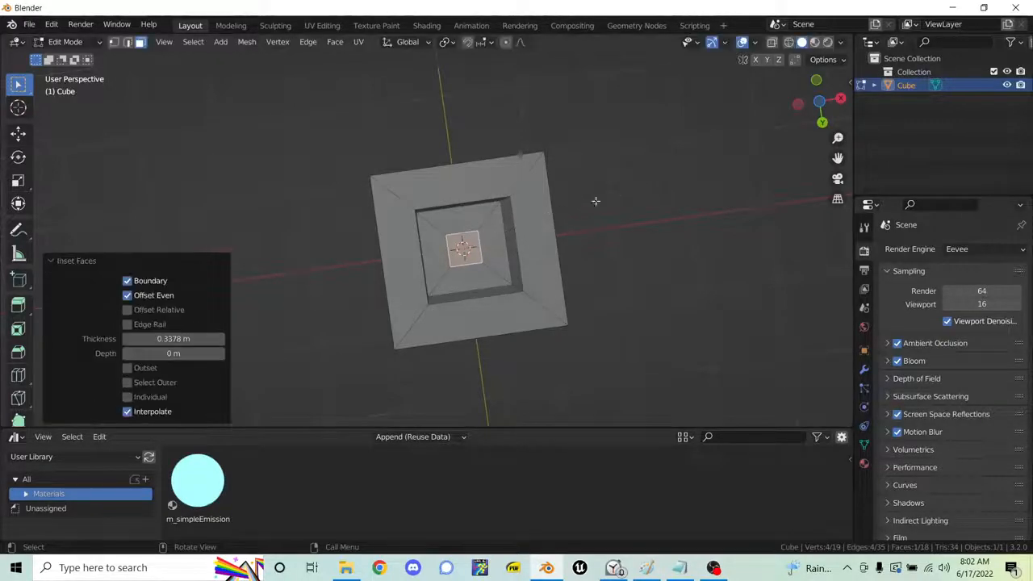
# - Extrude the small inner face about 3.65 m outward below the mesh, then clear the selection
pyautogui.moveTo(480, 237); pyautogui.dragTo(549, 209, button='middle')
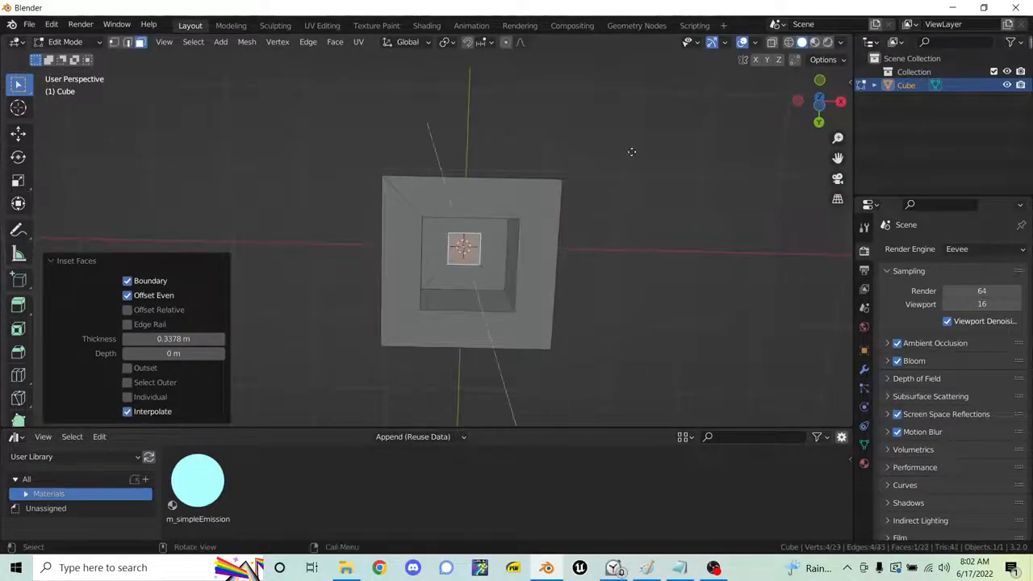
pyautogui.press('e')
pyautogui.click(660, 241)
pyautogui.moveTo(662, 242); pyautogui.dragTo(547, 262, button='middle')
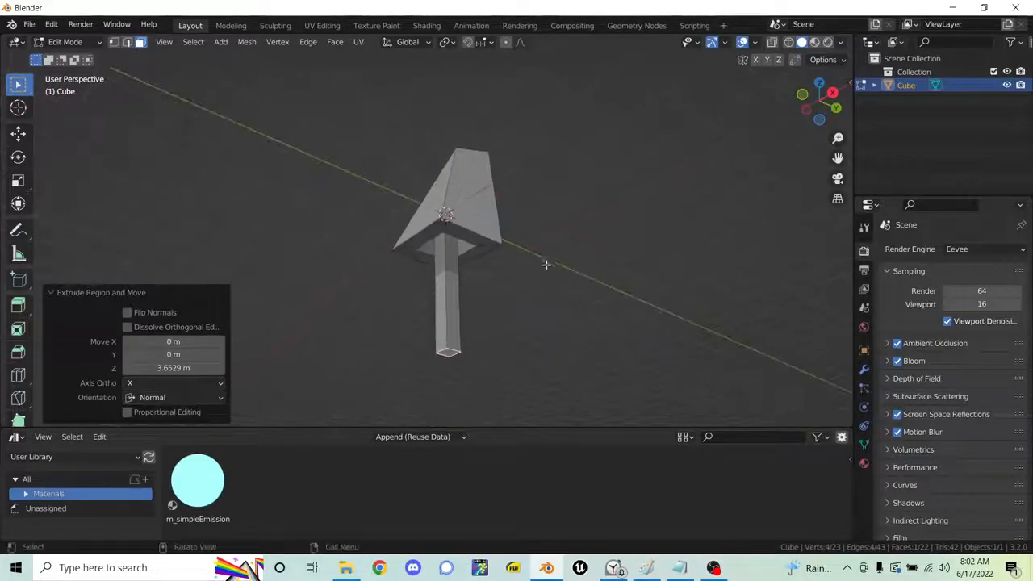
pyautogui.click(548, 262)
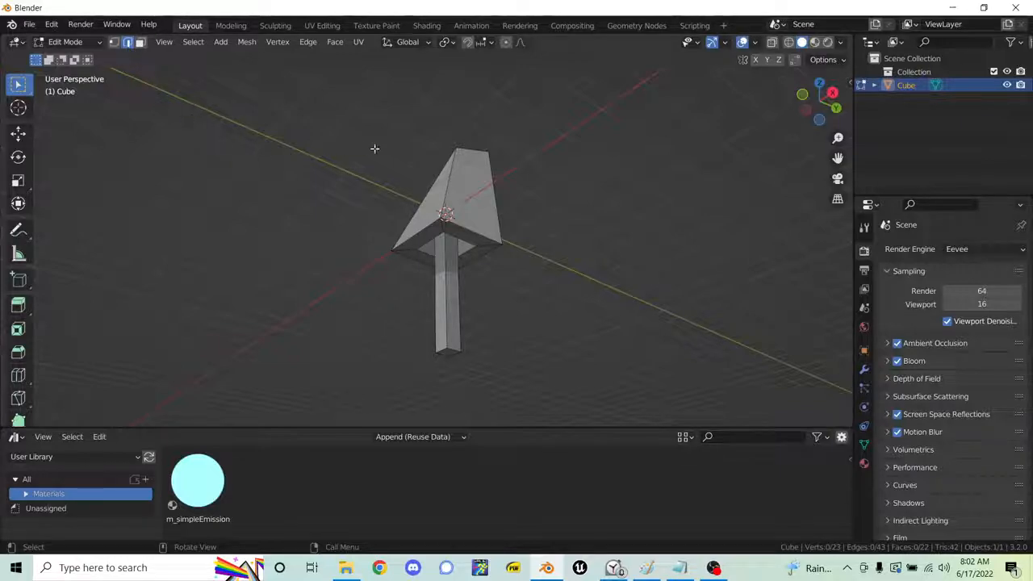
# - Undo the extrusions, insets, face transforms, vertex merge and edge collapse back to the plain cube
pyautogui.moveTo(531, 179); pyautogui.dragTo(468, 212, button='middle')
pyautogui.hotkey('ctrl', 'z')
pyautogui.hotkey('ctrl', 'z')
pyautogui.hotkey('ctrl', 'z')
pyautogui.hotkey('ctrl', 'z')
pyautogui.hotkey('ctrl', 'z')
pyautogui.hotkey('ctrl', 'z')
pyautogui.hotkey('ctrl', 'z')
pyautogui.hotkey('ctrl', 'z')
pyautogui.hotkey('ctrl', 'z')
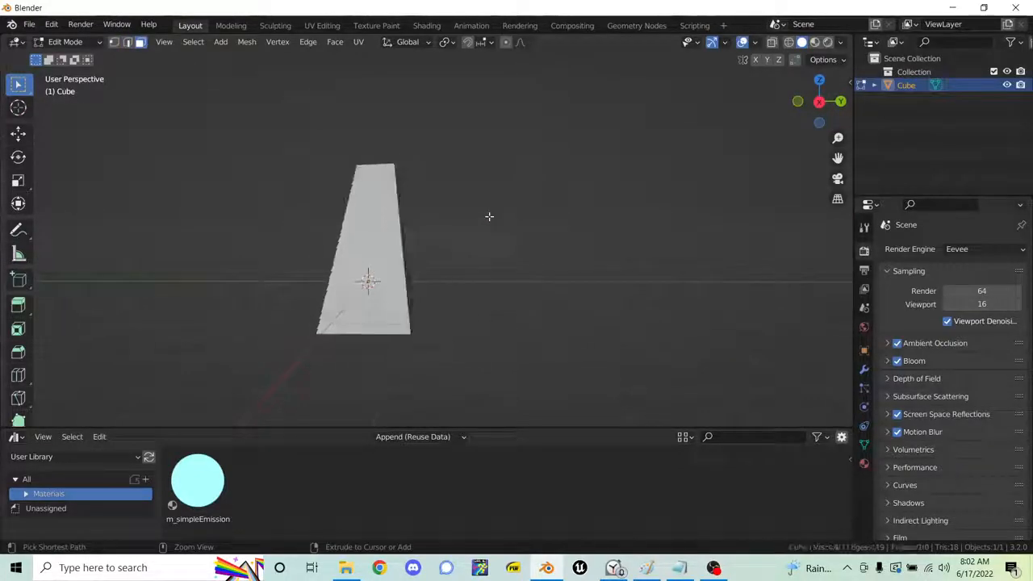
pyautogui.hotkey('ctrl', 'z')
pyautogui.hotkey('ctrl', 'z')
pyautogui.hotkey('ctrl', 'z')
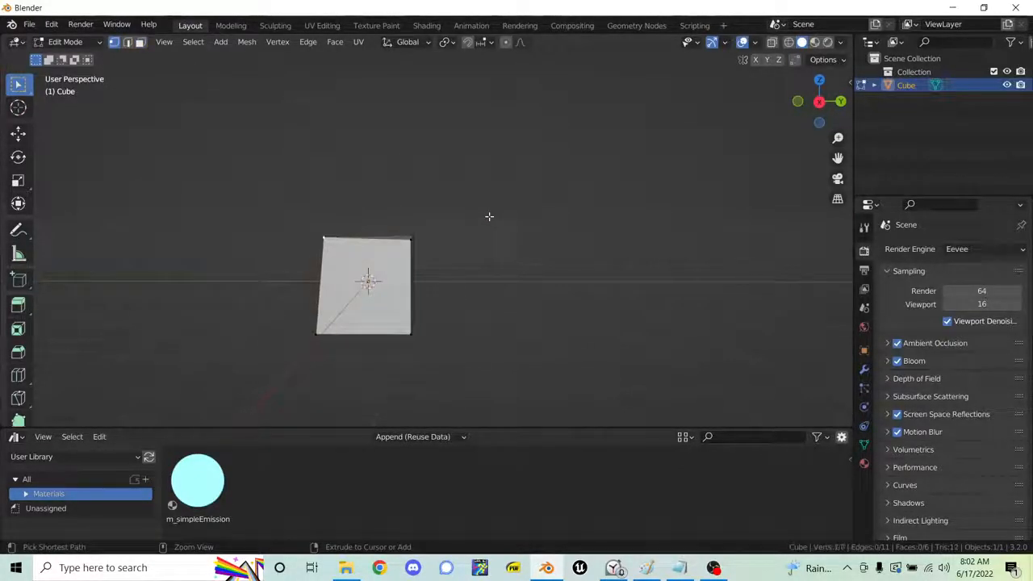
pyautogui.hotkey('ctrl', 'z')
pyautogui.hotkey('ctrl', 'z')
pyautogui.hotkey('ctrl', 'z')
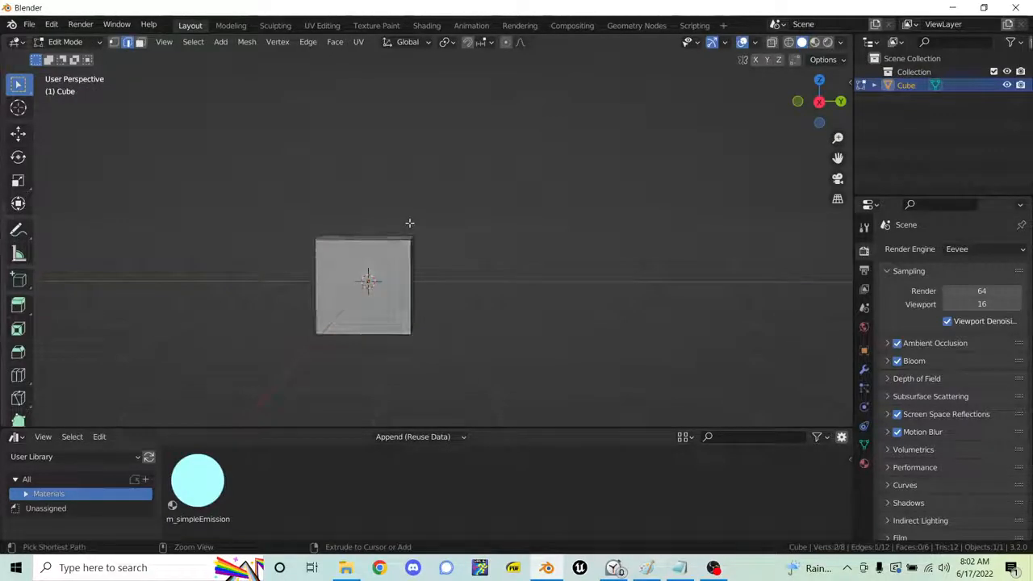
# - Put the cube into Edit Mode and activate edge select mode
pyautogui.hotkey('ctrl', 'Tab')
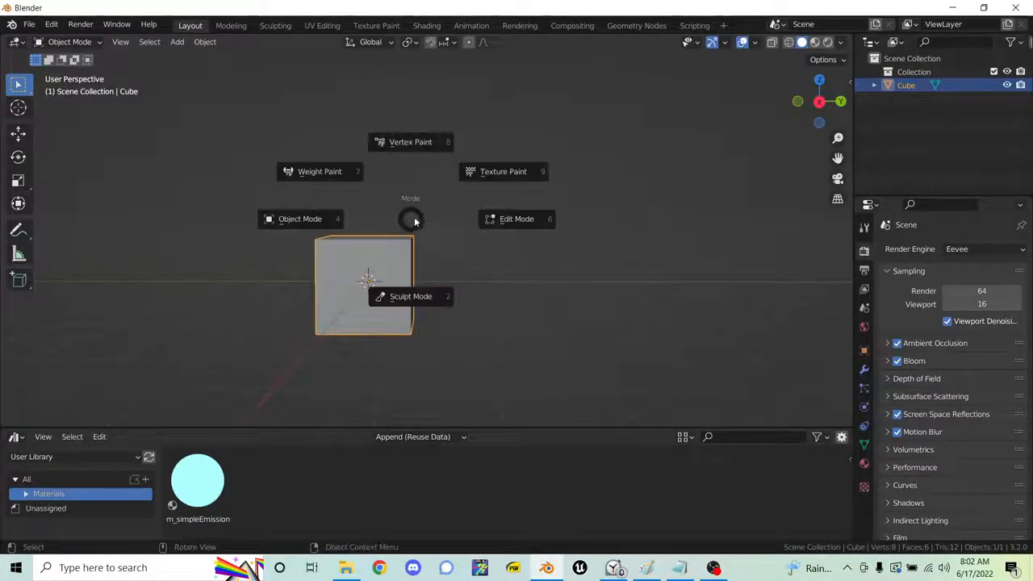
pyautogui.click(501, 216)
pyautogui.moveTo(359, 194); pyautogui.dragTo(339, 239, button='middle')
pyautogui.scroll(4, 390, 217)
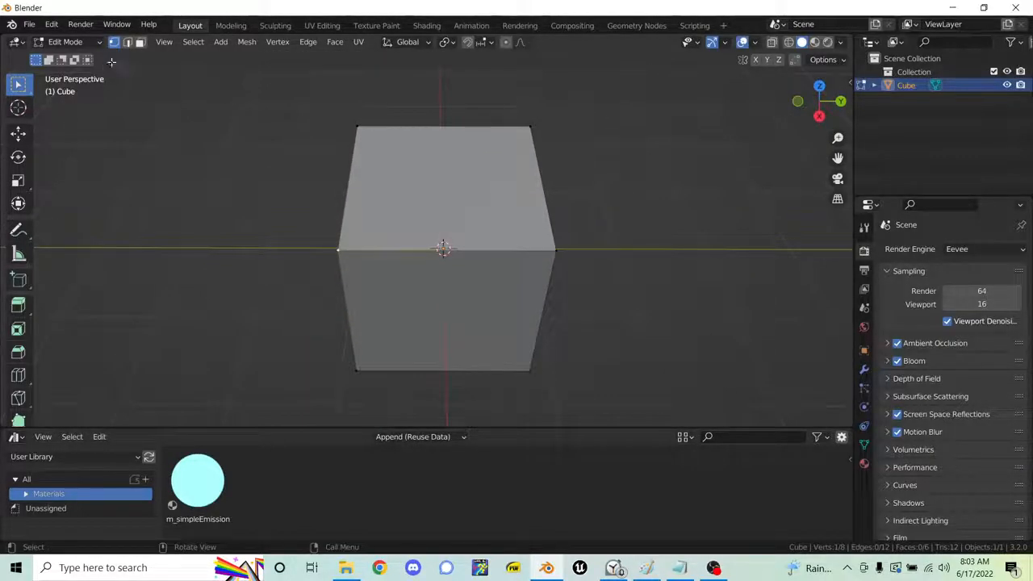
pyautogui.press('2')
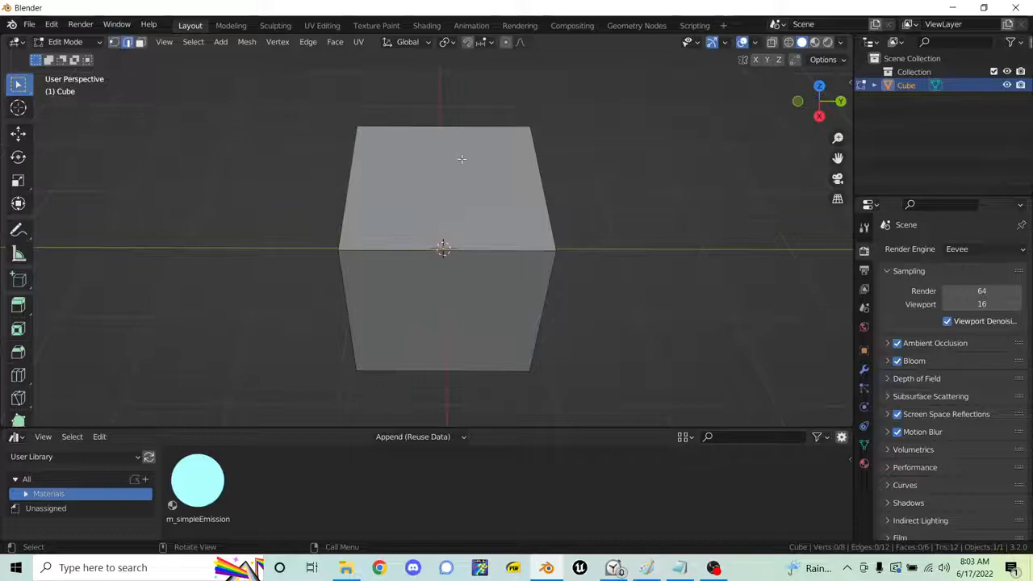
pyautogui.moveTo(466, 253); pyautogui.dragTo(489, 244, button='middle')
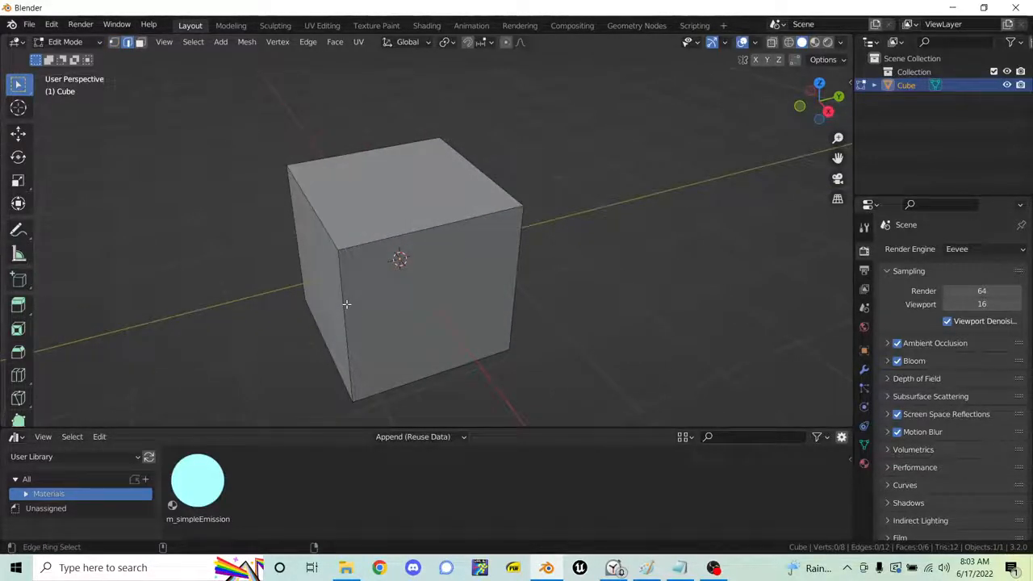
# - Add one horizontal loop cut around the cube and slide it toward the top with a factor of about 0.56
pyautogui.hotkey('ctrl', 'r')
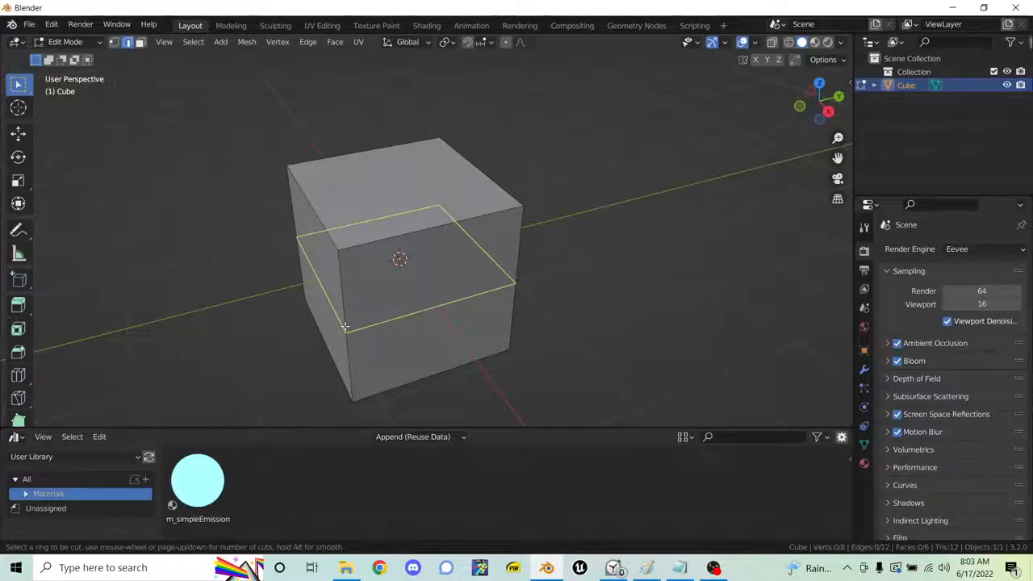
pyautogui.click(345, 326)
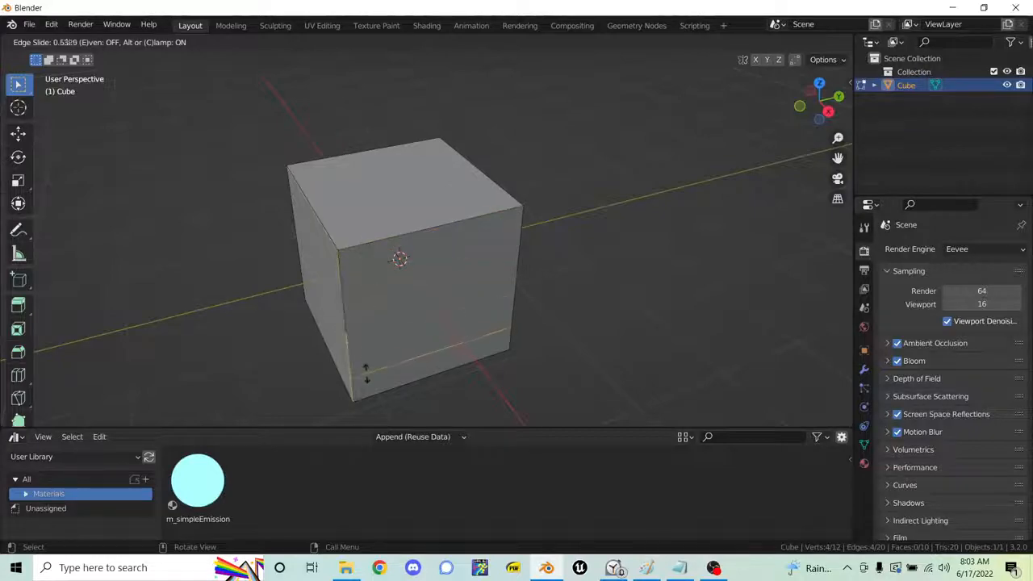
pyautogui.click(380, 280)
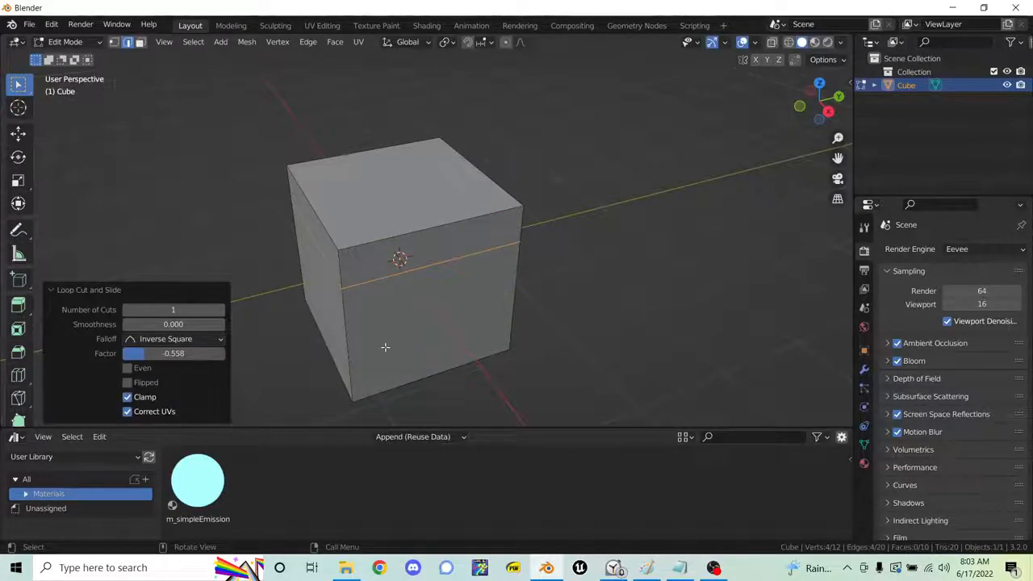
# - Add three evenly spaced vertical loop cuts across the cube's front and top faces without sliding them
pyautogui.hotkey('ctrl', 'r')
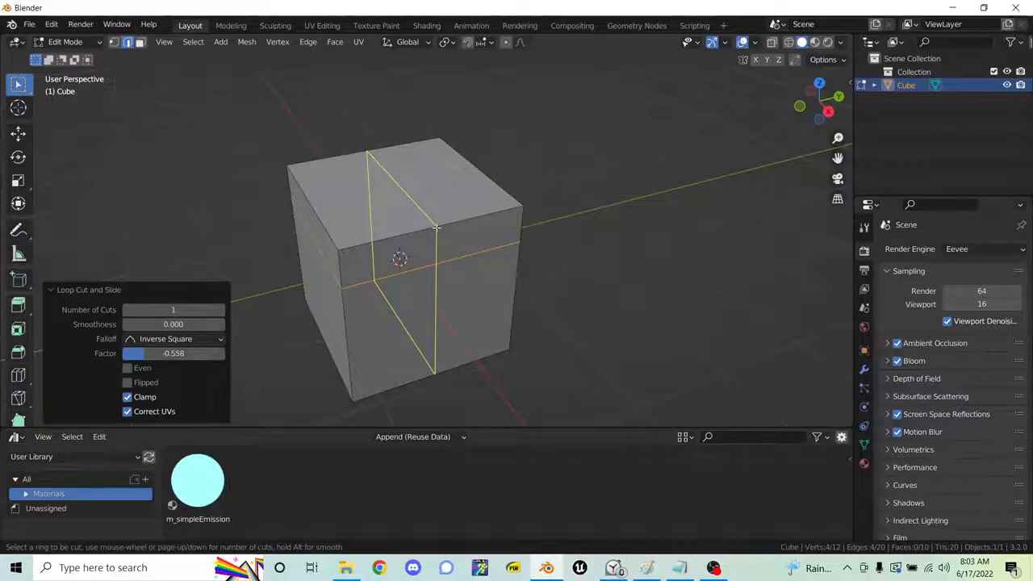
pyautogui.scroll(1, 436, 229)
pyautogui.scroll(1, 436, 228)
pyautogui.scroll(-2, 436, 228)
pyautogui.scroll(2, 436, 228)
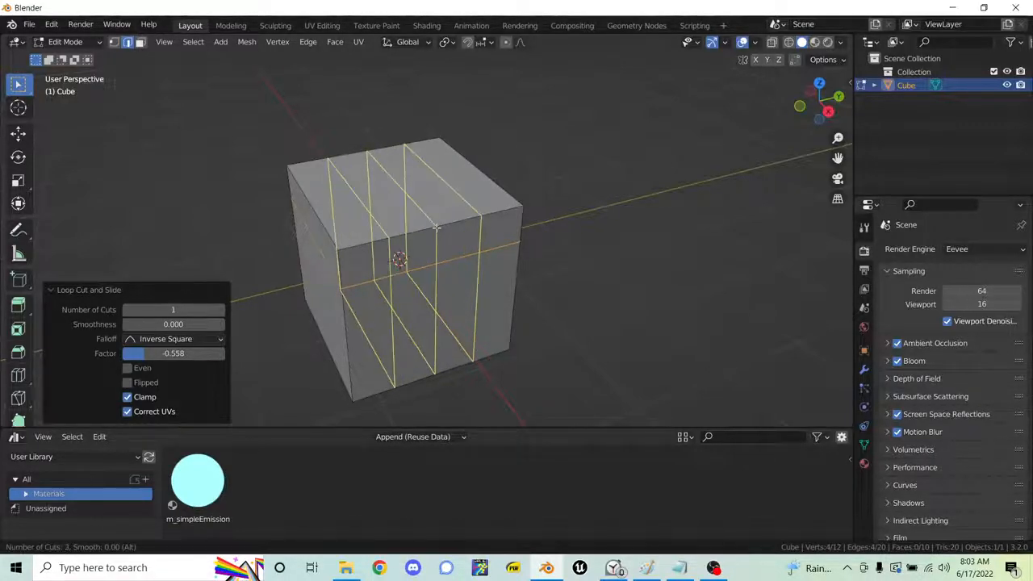
pyautogui.click(436, 228)
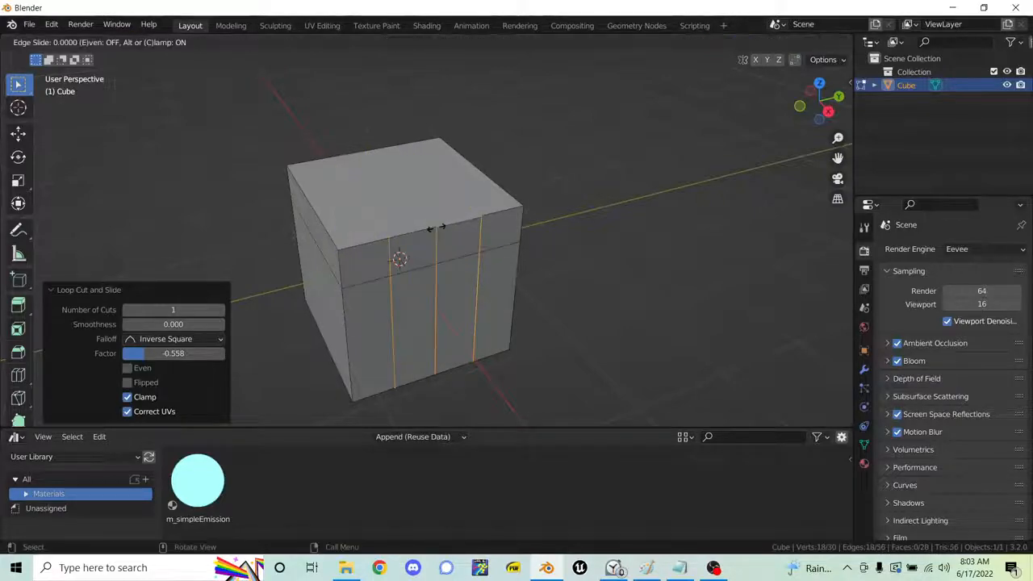
pyautogui.rightClick(436, 229)
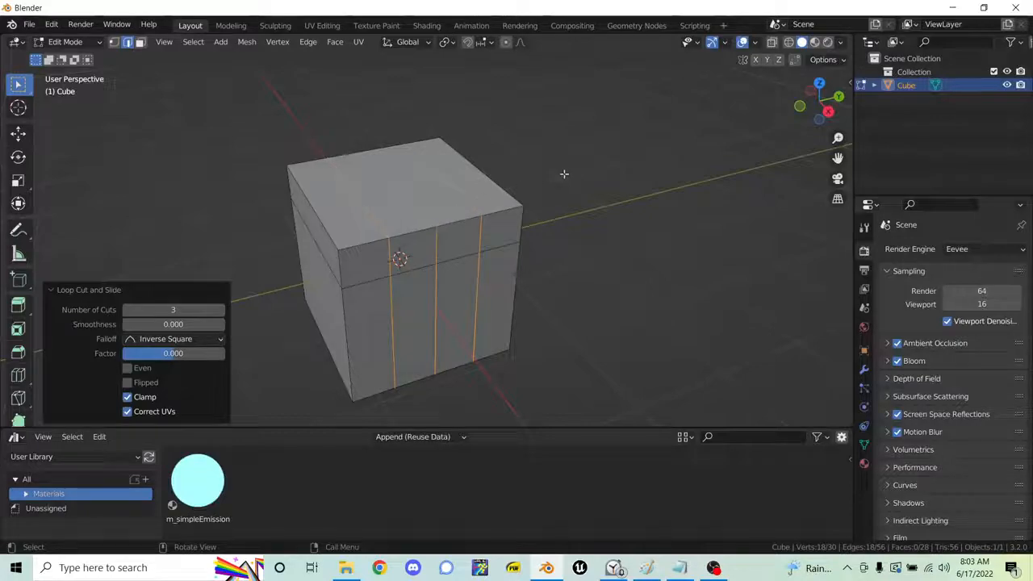
# - Add a single centred vertical loop cut crossing the three existing cuts on the top face, and clear the selection
pyautogui.hotkey('ctrl', 'r')
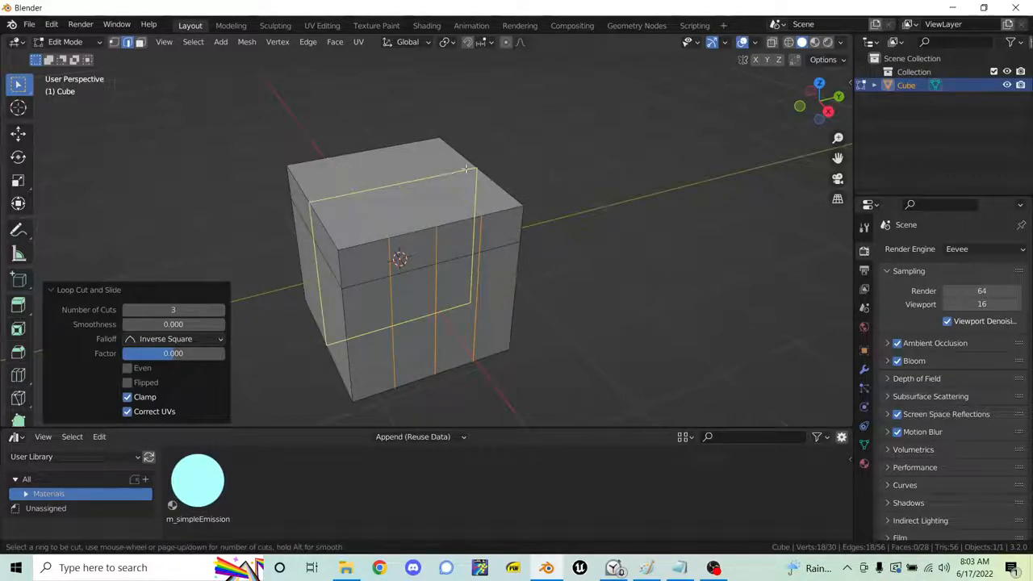
pyautogui.click(467, 169)
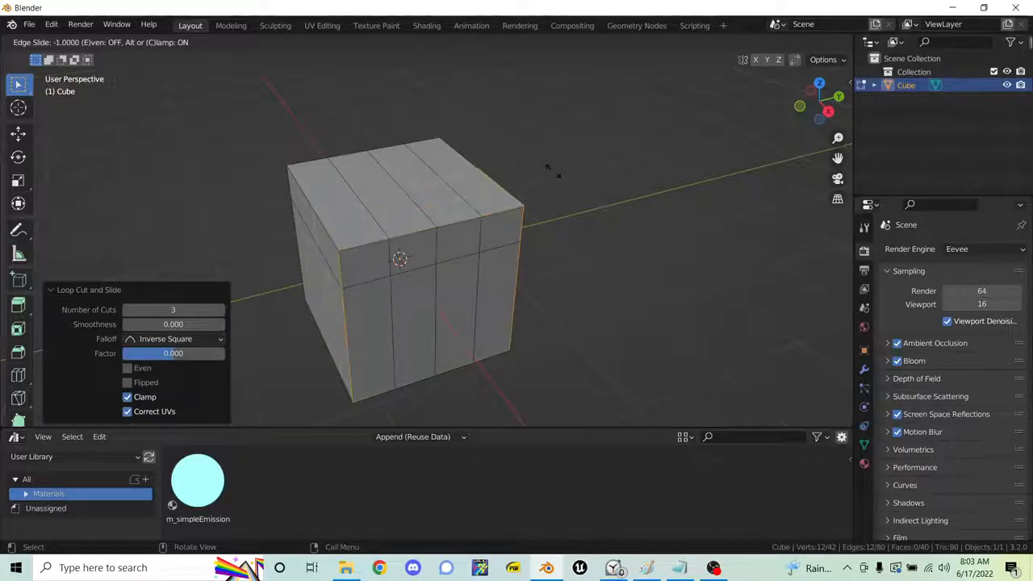
pyautogui.rightClick(553, 171)
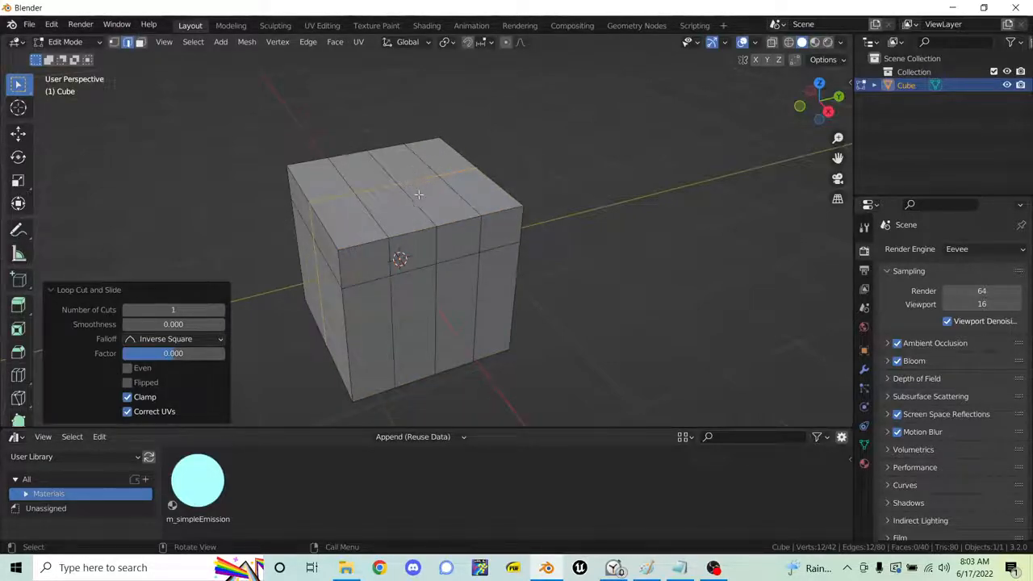
pyautogui.click(601, 209)
pyautogui.press('1')
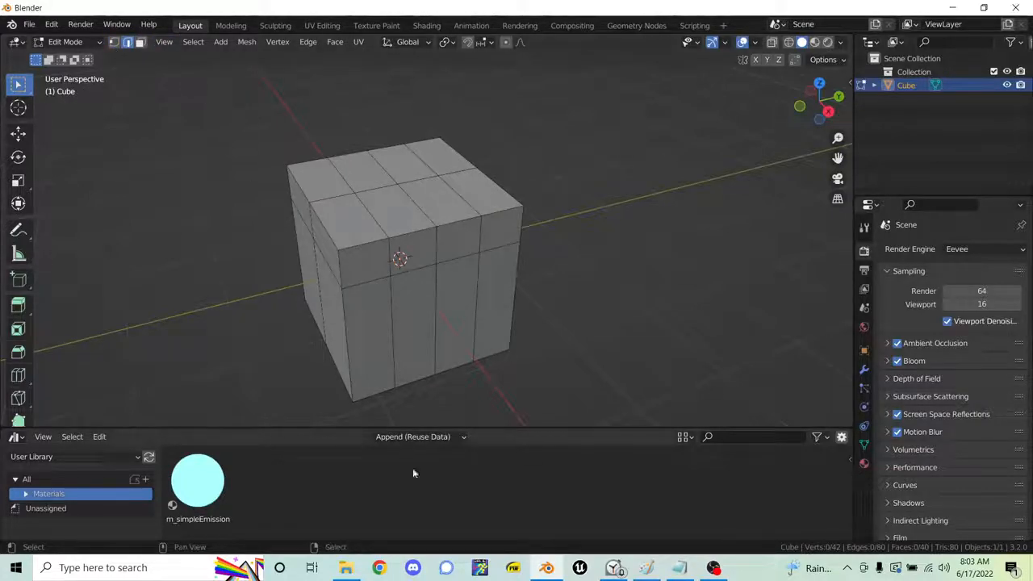
# - Undo all the loop cuts back to the plain cube and return to Edit Mode with edge selection
pyautogui.moveTo(461, 305); pyautogui.dragTo(452, 320, button='middle')
pyautogui.moveTo(352, 317); pyautogui.dragTo(408, 314, button='middle')
pyautogui.press('2')
pyautogui.hotkey('ctrl', 'z')
pyautogui.hotkey('ctrl', 'z')
pyautogui.hotkey('ctrl', 'z')
pyautogui.hotkey('ctrl', 'z')
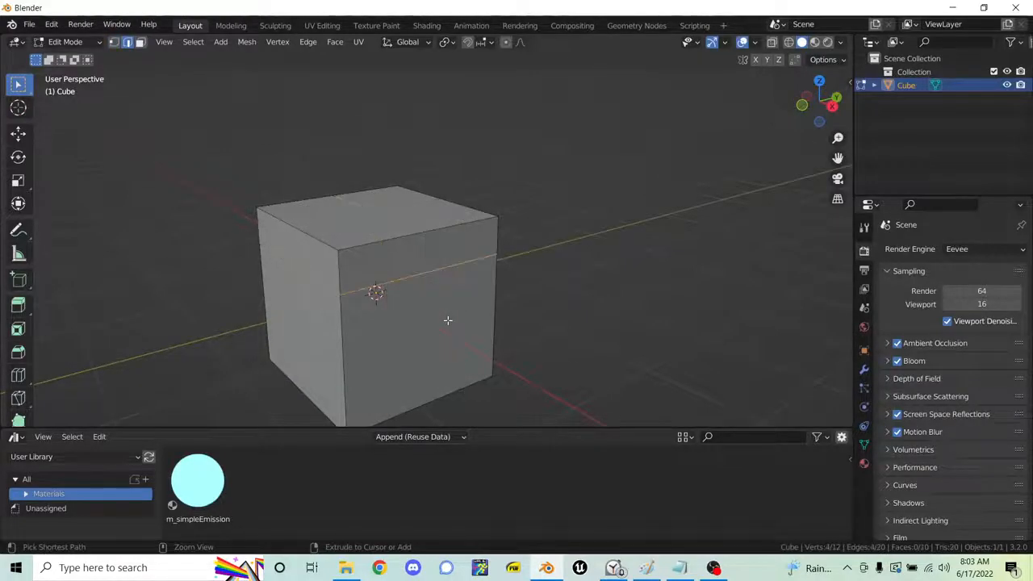
pyautogui.hotkey('ctrl', 'Tab')
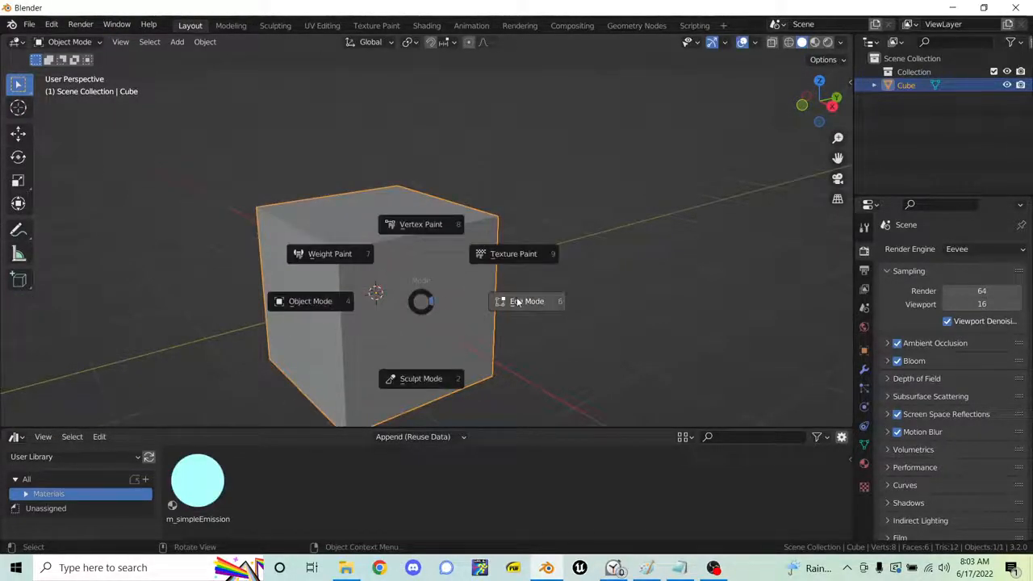
pyautogui.click(516, 300)
pyautogui.press('2')
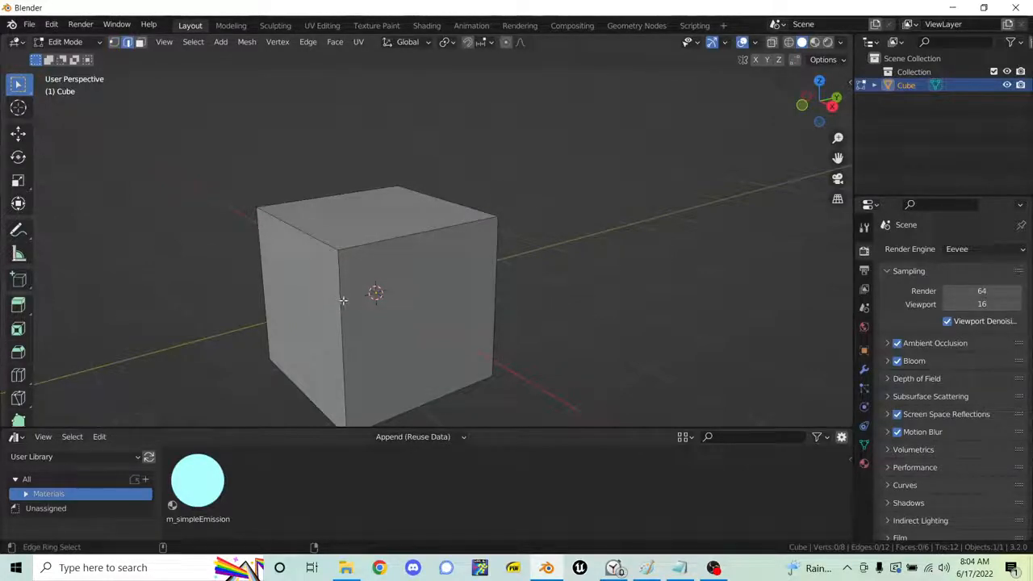
# - Select the ring of four vertical cube edges and bevel them about 0.59 m with one segment into an octagonal prism
pyautogui.moveTo(342, 303); pyautogui.dragTo(586, 270, button='middle')
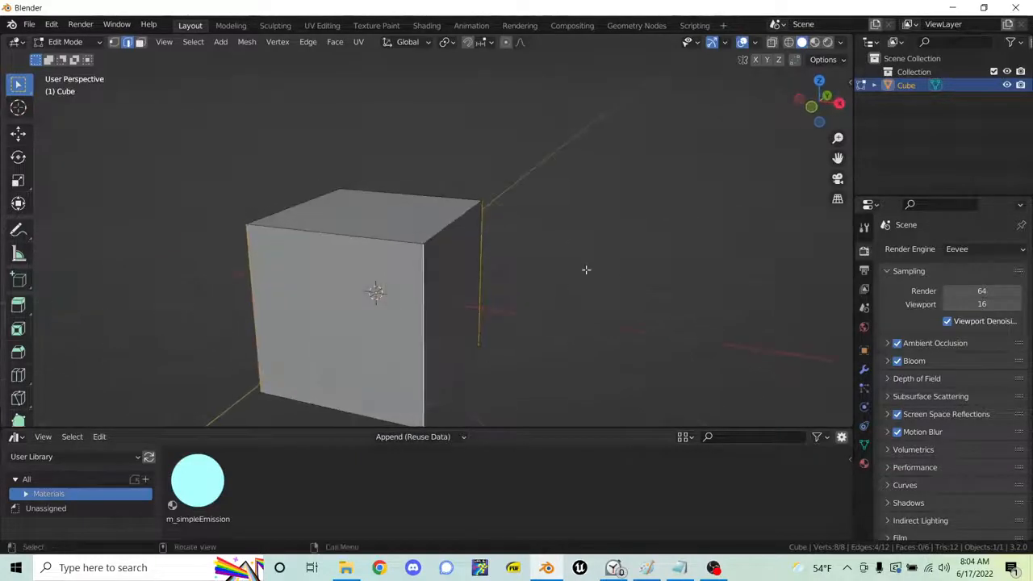
pyautogui.hotkey('ctrl', 'r')
pyautogui.click(461, 287)
pyautogui.moveTo(487, 288); pyautogui.dragTo(603, 226, button='middle')
pyautogui.hotkey('ctrl', 'z')
pyautogui.scroll(-4, 605, 226)
pyautogui.scroll(2, 607, 226)
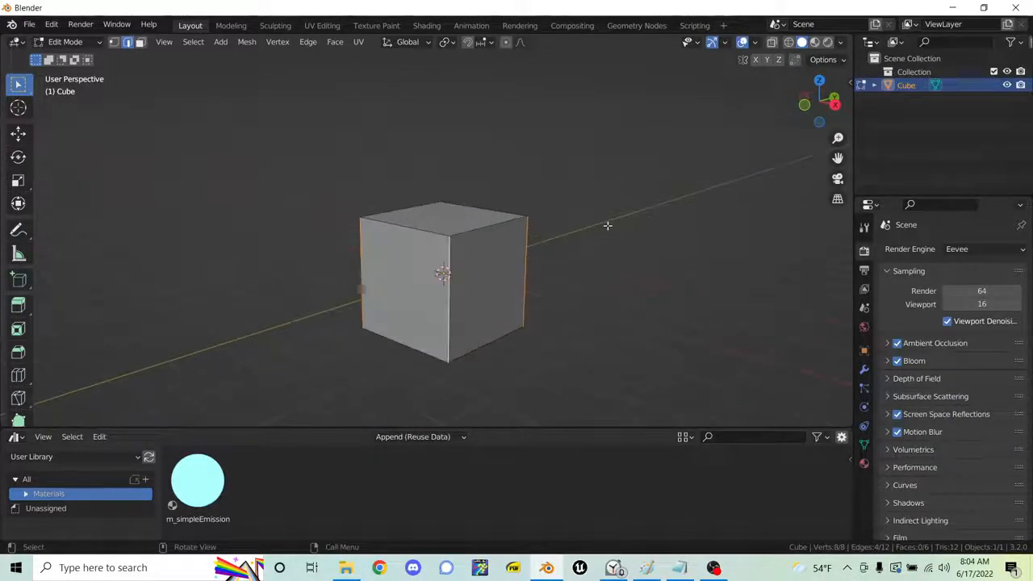
pyautogui.hotkey('ctrl', 'b')
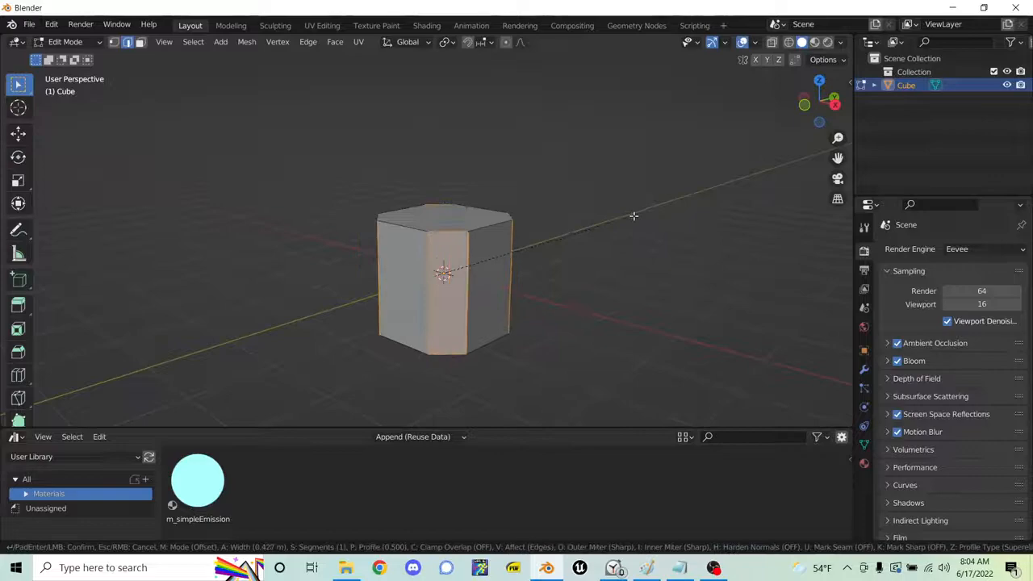
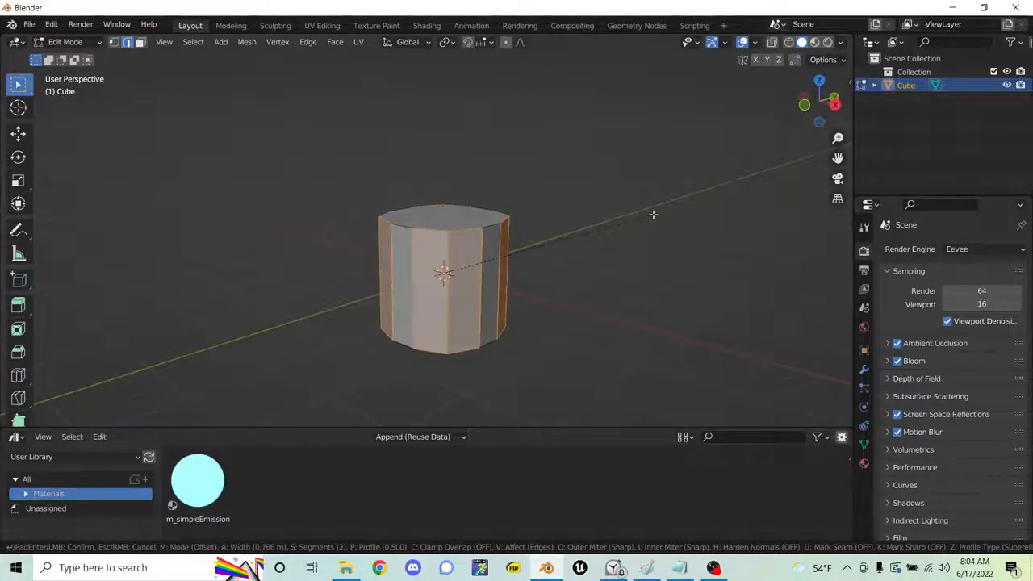
pyautogui.scroll(1, 642, 215)
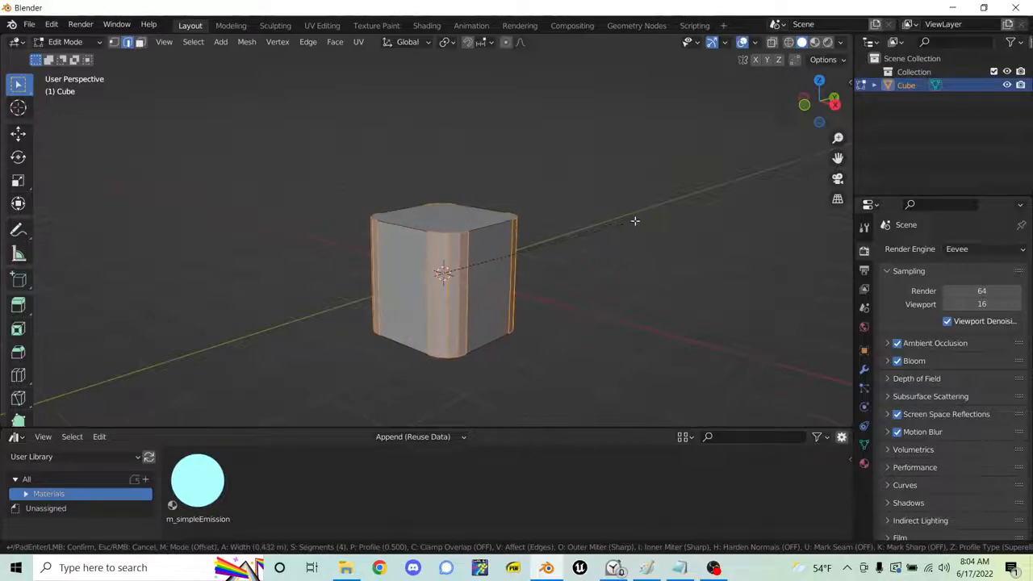
pyautogui.scroll(-3, 634, 218)
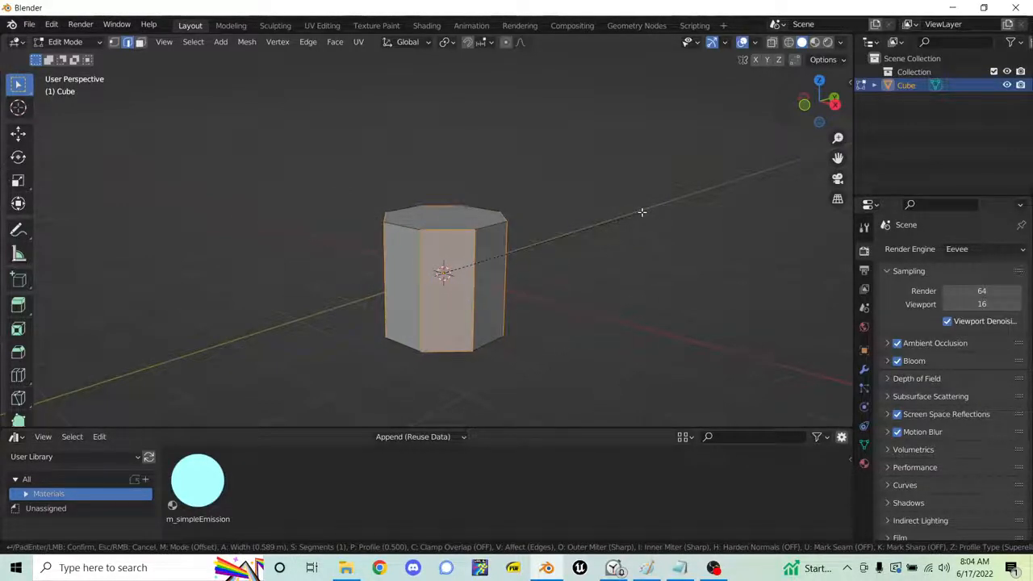
pyautogui.click(641, 212)
# - Scale the octagonal prism along the Z axis by about 2.08, and again by about 0.77
pyautogui.moveTo(600, 224); pyautogui.dragTo(638, 196, button='middle')
pyautogui.press('s')
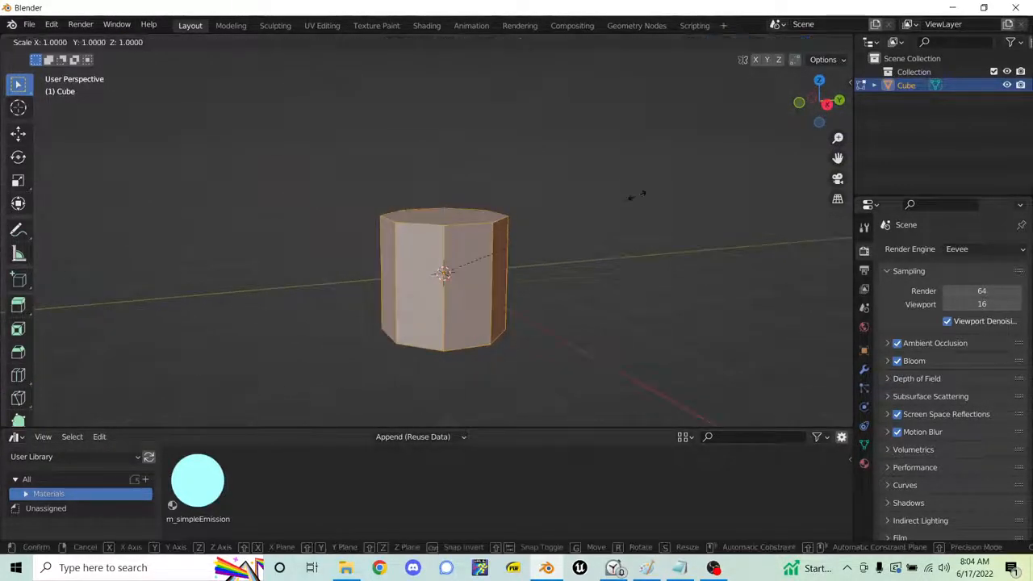
pyautogui.press('z')
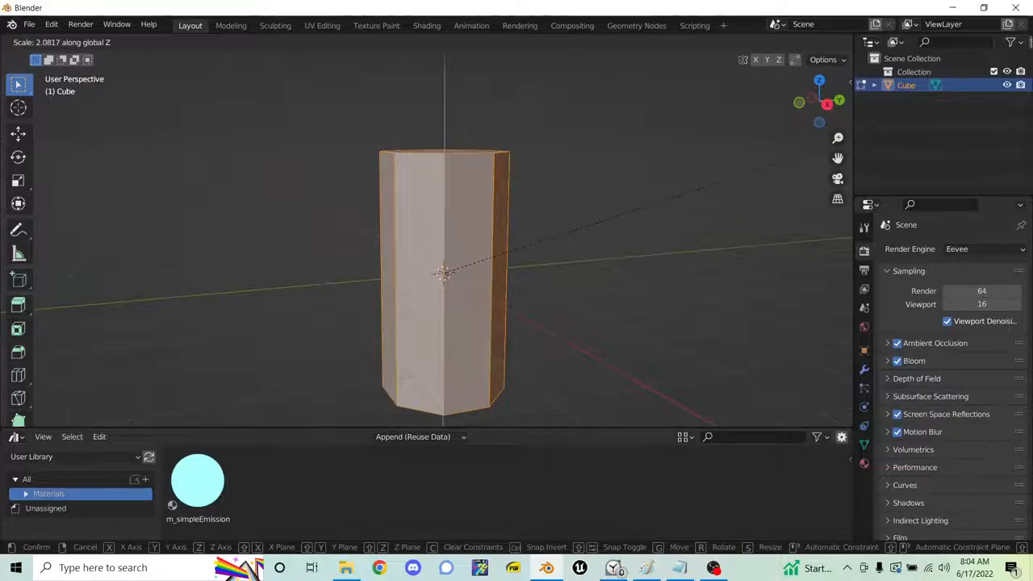
pyautogui.click(7, 142)
pyautogui.moveTo(277, 224); pyautogui.dragTo(242, 202, button='middle')
pyautogui.press('s')
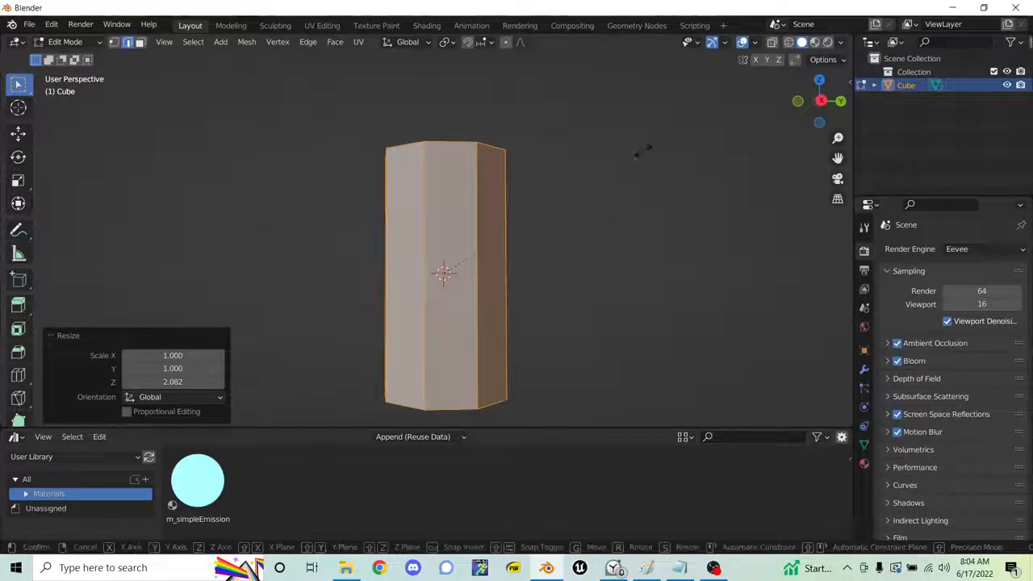
pyautogui.press('z')
pyautogui.click(600, 185)
pyautogui.keyDown('shift'); pyautogui.moveTo(600, 185); pyautogui.dragTo(569, 252, button='middle'); pyautogui.keyUp('shift')
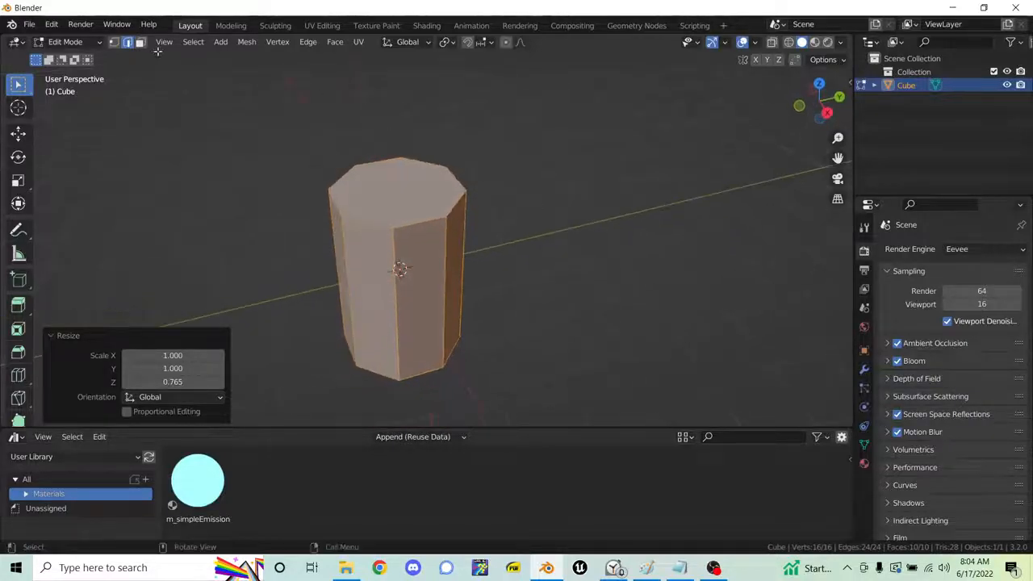
# - Select the prism's top face in face select mode and inset it by about 0.48 m
pyautogui.click(140, 42)
pyautogui.click(396, 198)
pyautogui.moveTo(396, 199); pyautogui.dragTo(440, 201, button='middle')
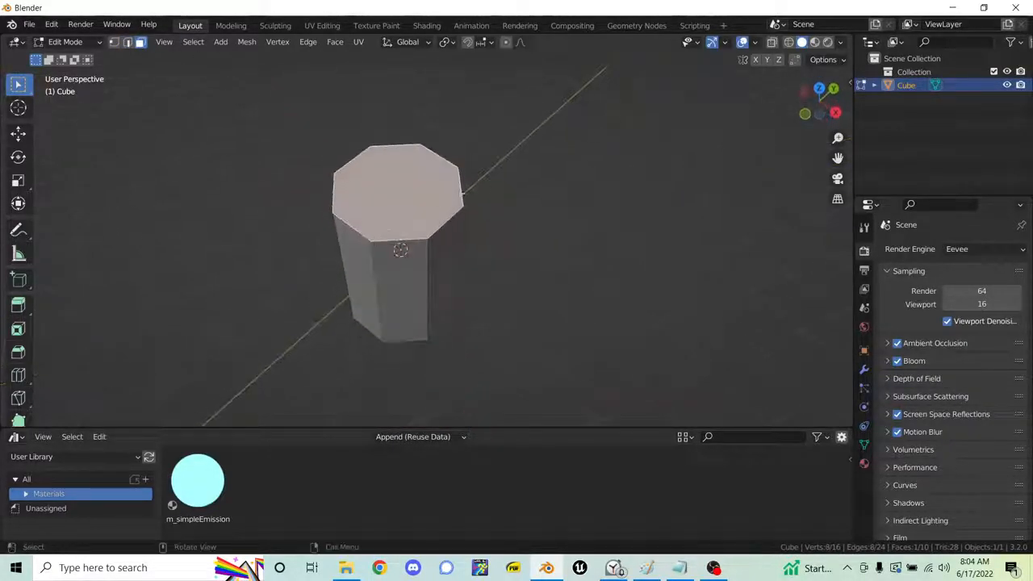
pyautogui.press('i')
pyautogui.click(570, 131)
# - Delete the inner top face to open a hole in the prism
pyautogui.moveTo(570, 131); pyautogui.dragTo(398, 184, button='middle')
pyautogui.press('x')
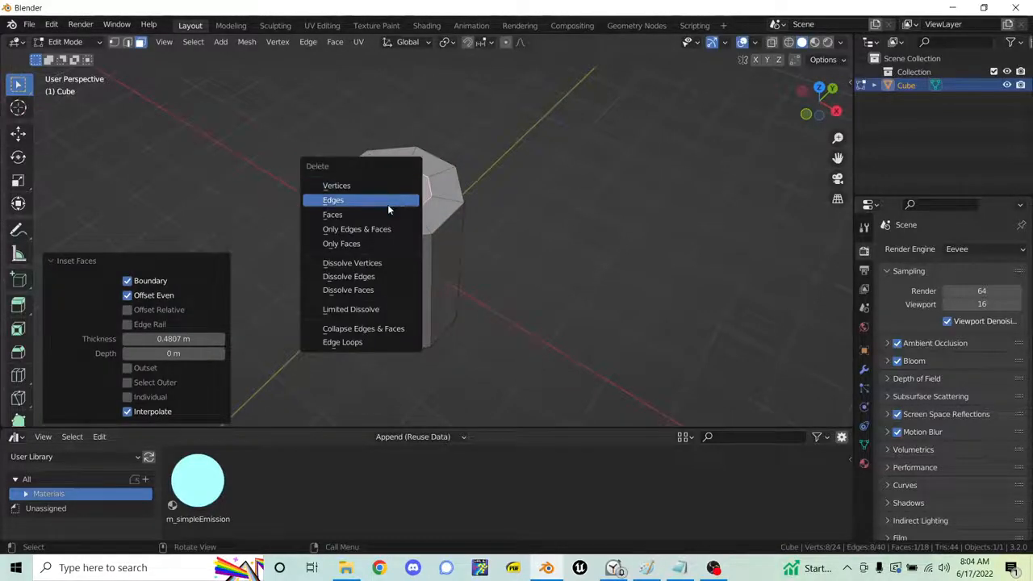
pyautogui.click(385, 214)
# - Select the edge loop around the top hole and extrude it inward, scaled to about 0.57
pyautogui.scroll(5, 417, 169)
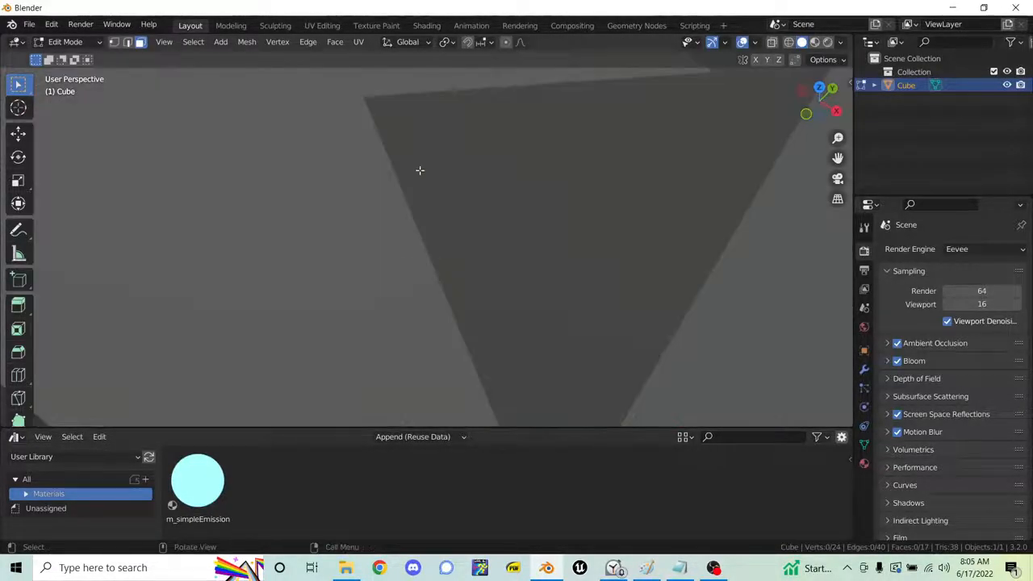
pyautogui.scroll(-3, 418, 170)
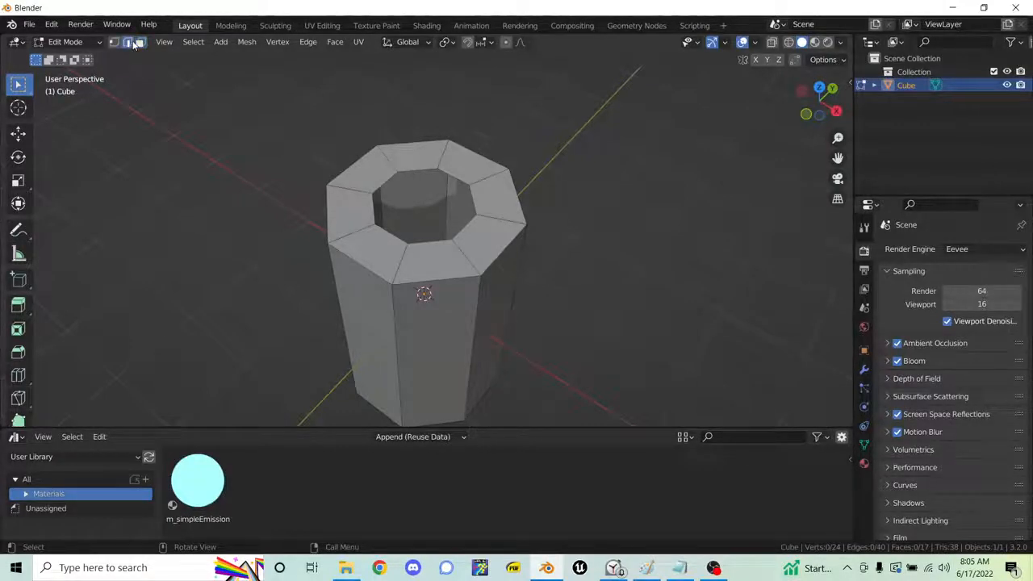
pyautogui.keyDown('alt'); pyautogui.click(421, 172); pyautogui.keyUp('alt')
pyautogui.moveTo(421, 173); pyautogui.dragTo(475, 203, button='middle')
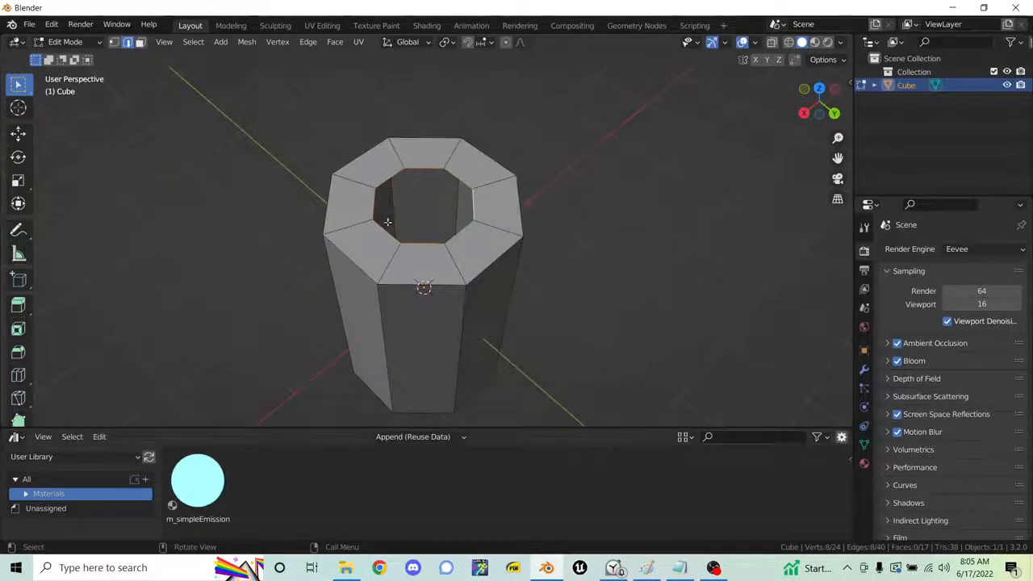
pyautogui.moveTo(447, 169); pyautogui.dragTo(417, 212, button='middle')
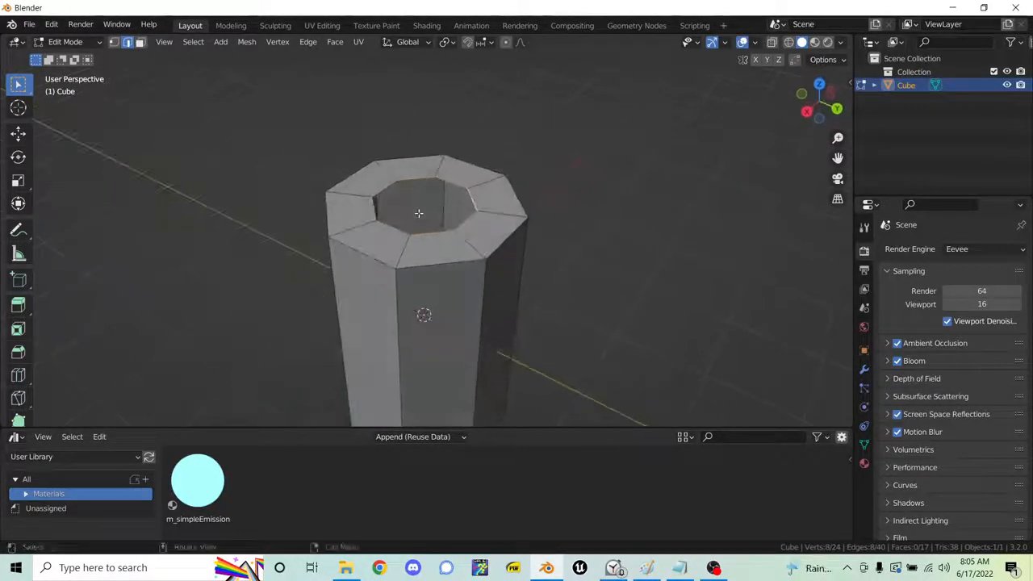
pyautogui.press('i')
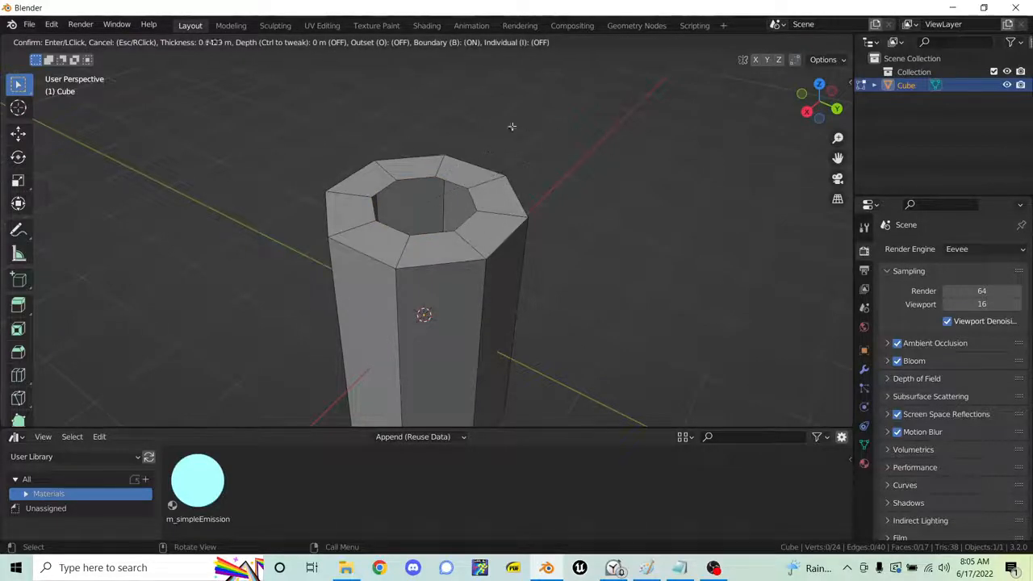
pyautogui.click(477, 168)
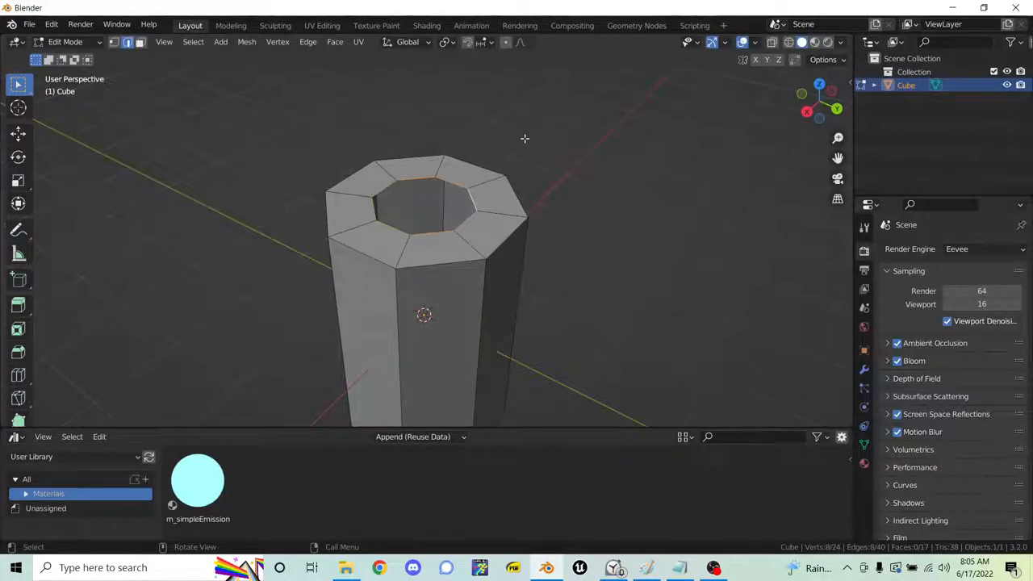
pyautogui.press('s')
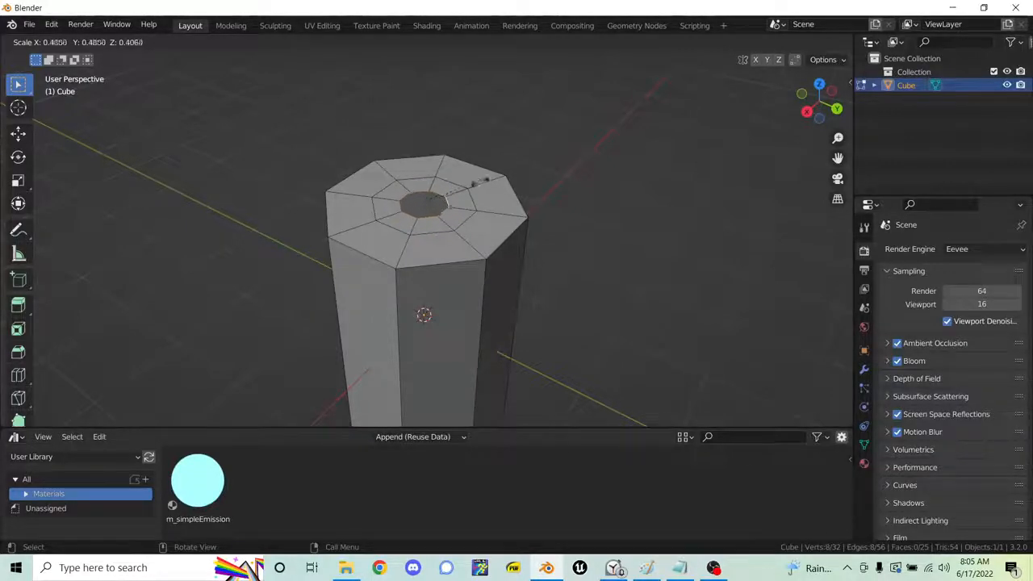
pyautogui.click(483, 175)
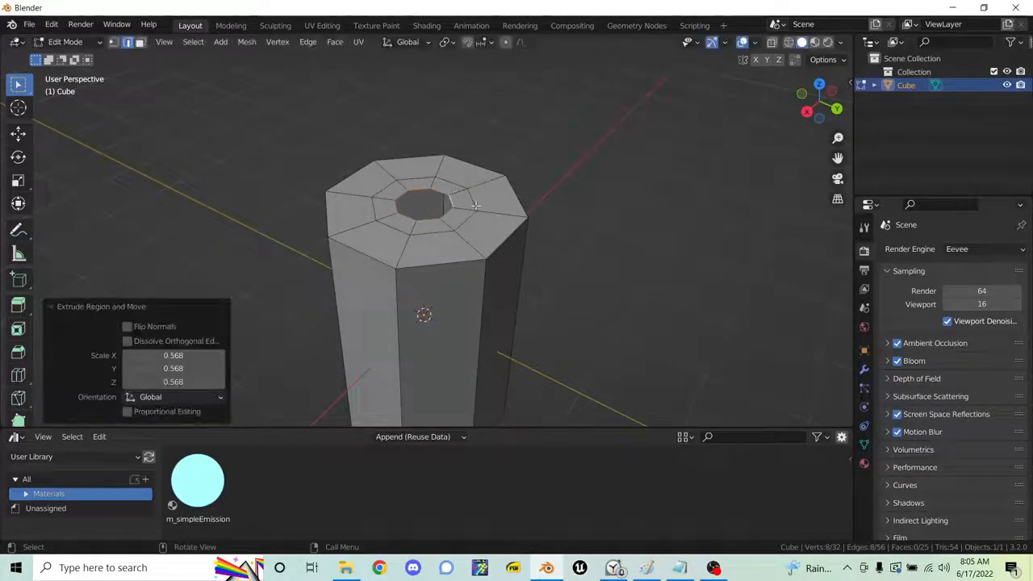
# - Extrude the edge loop around the top hole upward along Z by about 0.83 m to form a bottle neck
pyautogui.moveTo(477, 206); pyautogui.dragTo(480, 204, button='middle')
pyautogui.press('e')
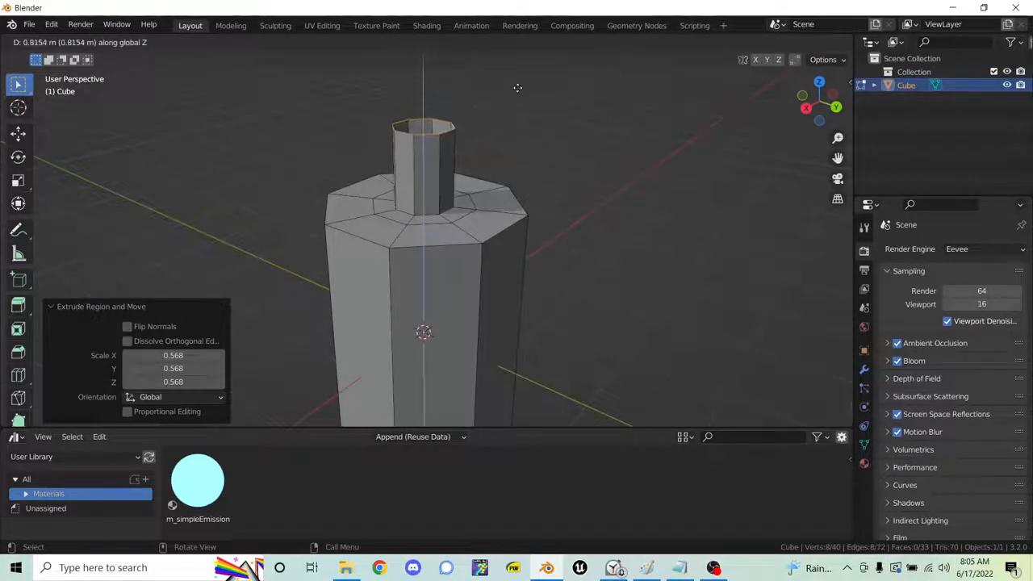
pyautogui.click(513, 85)
pyautogui.keyDown('shift'); pyautogui.moveTo(513, 84); pyautogui.dragTo(496, 212, button='middle'); pyautogui.keyUp('shift')
# - Extrude the neck's top edge loop in place, reselect that loop and try moving it freely
pyautogui.press('g')
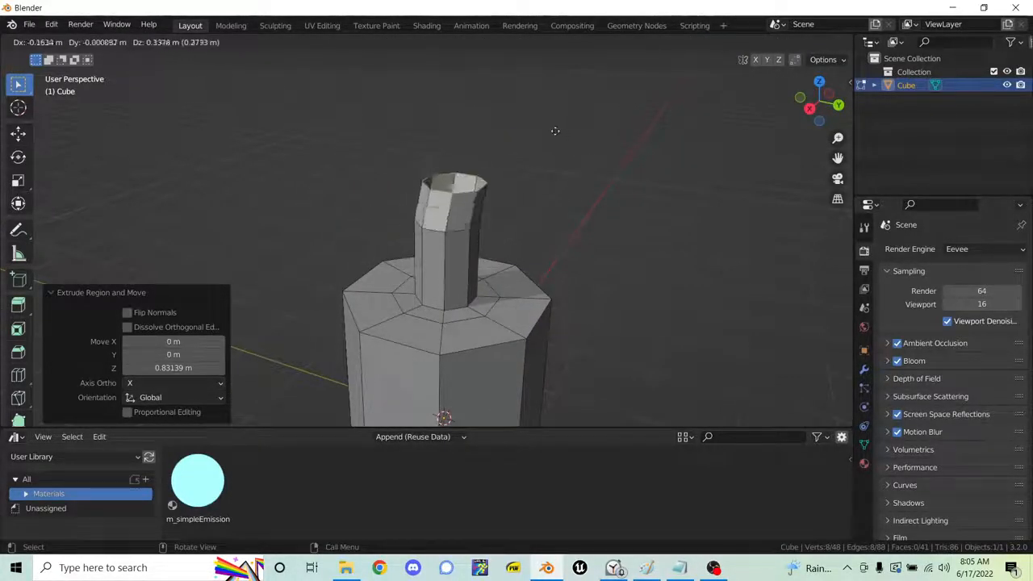
pyautogui.rightClick(578, 118)
pyautogui.moveTo(564, 146); pyautogui.dragTo(600, 157, button='middle')
pyautogui.hotkey('alt', 'a')
pyautogui.keyDown('alt'); pyautogui.click(447, 234); pyautogui.keyUp('alt')
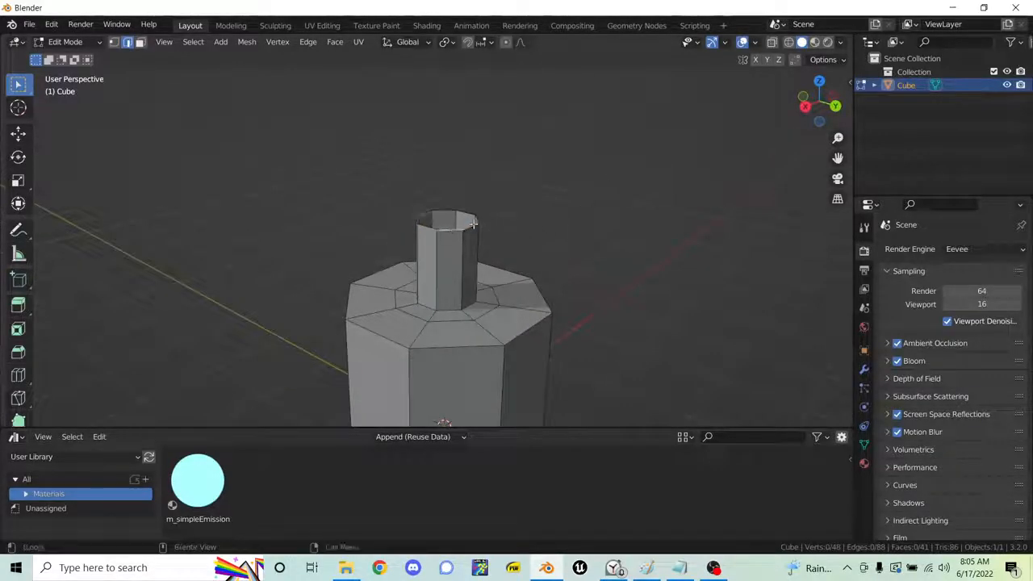
pyautogui.press('g')
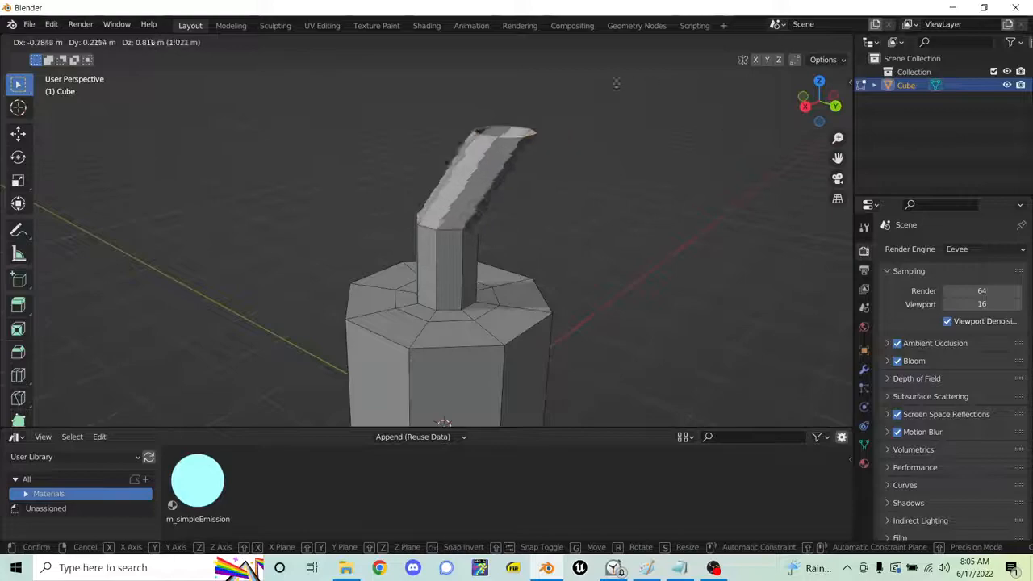
pyautogui.rightClick(564, 172)
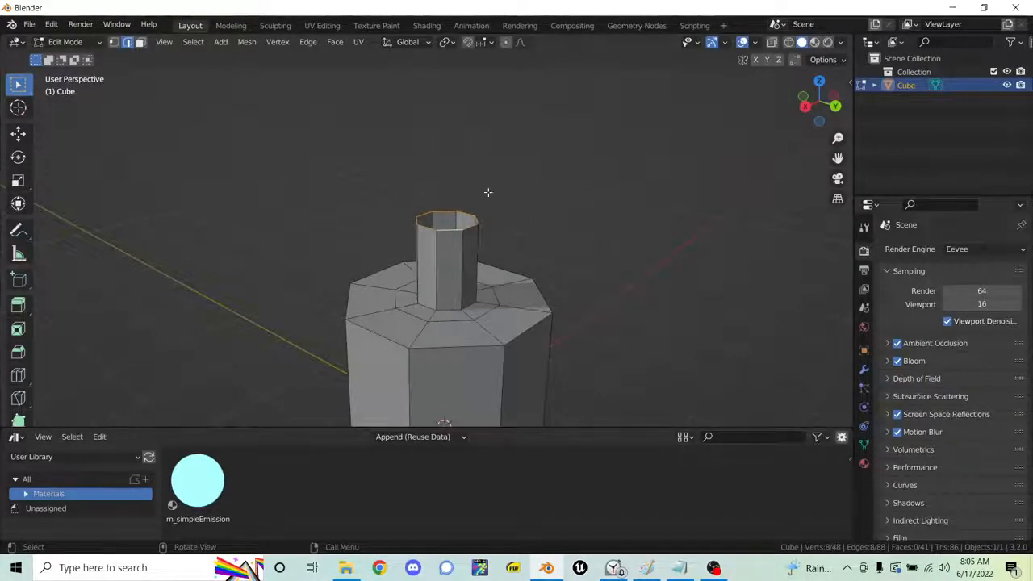
# - Scale the extruded loop at the neck's top inward to about 0.5 to form a flat rim
pyautogui.scroll(7, 484, 202)
pyautogui.scroll(-7, 484, 203)
pyautogui.scroll(6, 490, 208)
pyautogui.scroll(-6, 491, 206)
pyautogui.scroll(3, 492, 205)
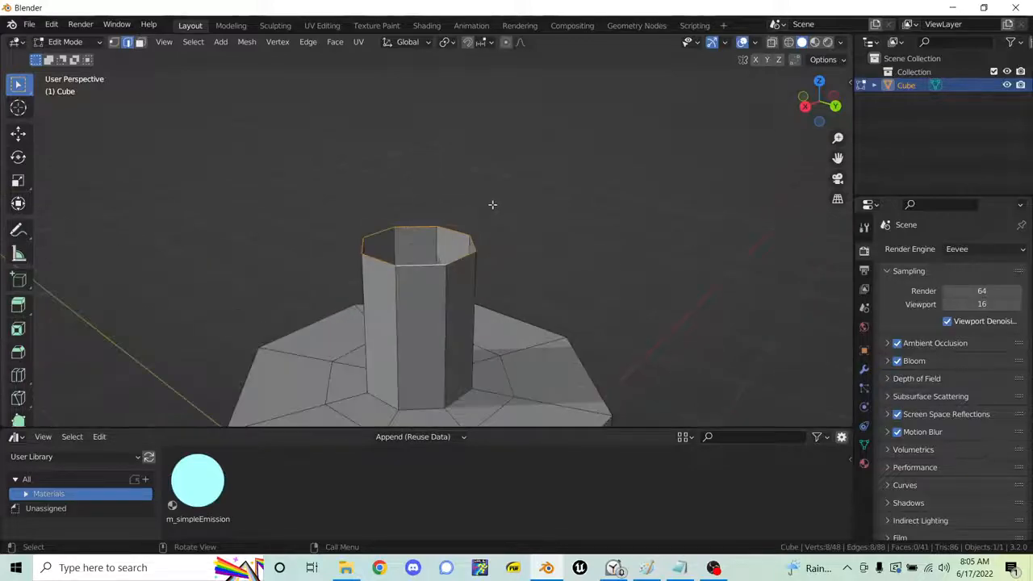
pyautogui.press('e')
pyautogui.press('s')
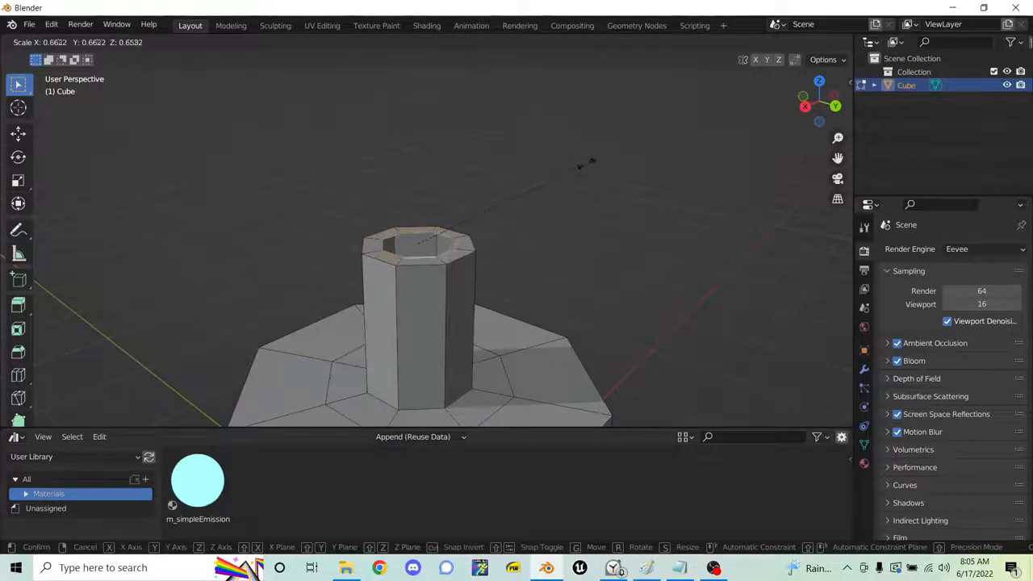
pyautogui.click(542, 194)
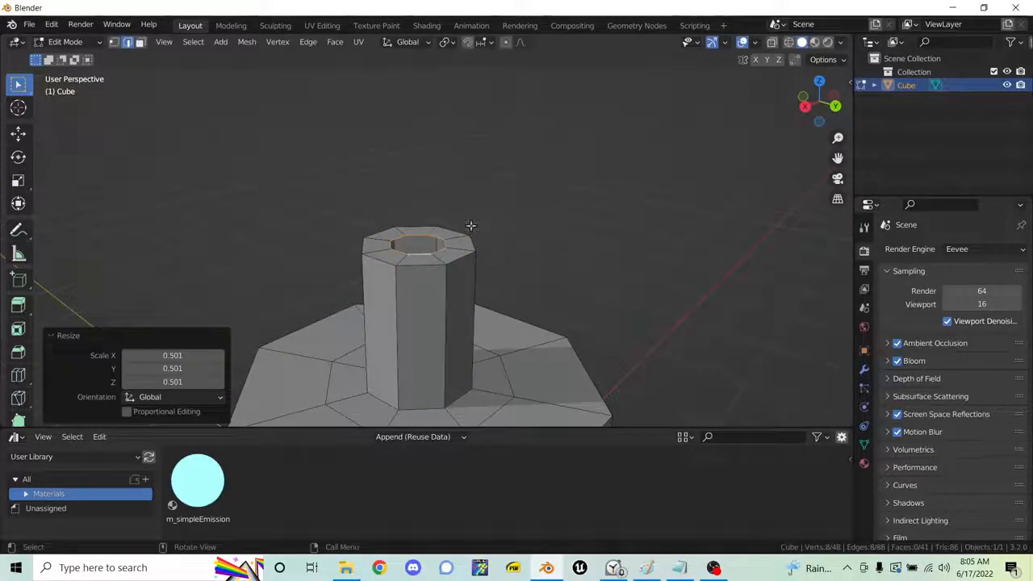
# - Extrude the rim's inner edge loop inward, scaled to about 0.42
pyautogui.keyDown('shift'); pyautogui.moveTo(464, 238); pyautogui.dragTo(516, 221, button='middle'); pyautogui.keyUp('shift')
pyautogui.scroll(1, 477, 235)
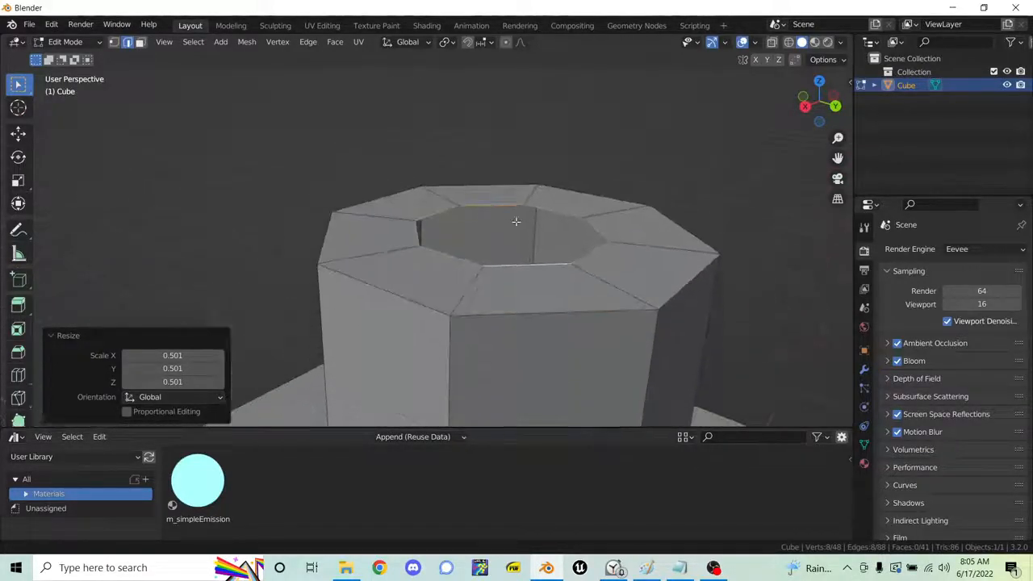
pyautogui.keyDown('shift'); pyautogui.moveTo(615, 143); pyautogui.dragTo(608, 142, button='middle'); pyautogui.keyUp('shift')
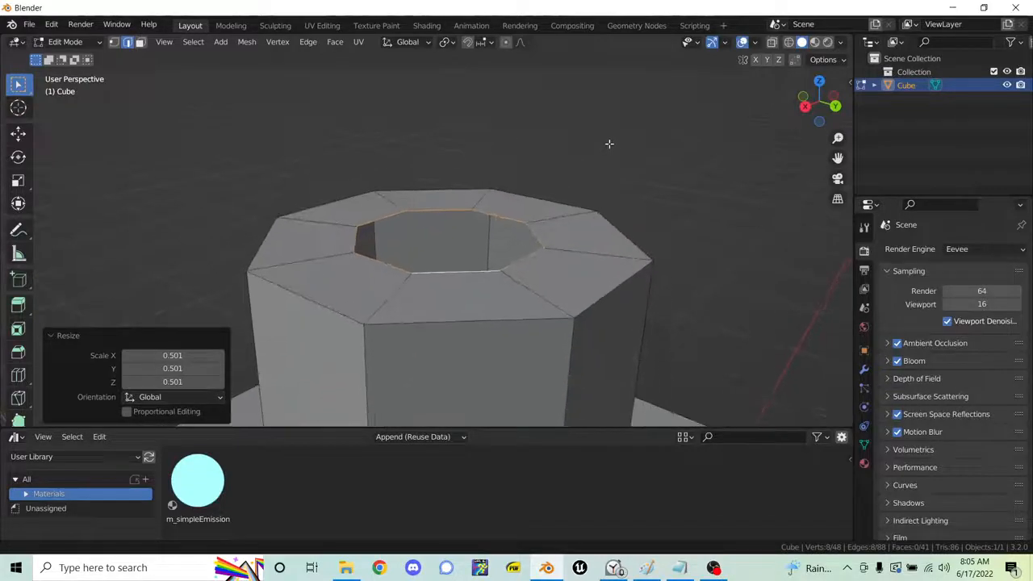
pyautogui.press('e')
pyautogui.press('s')
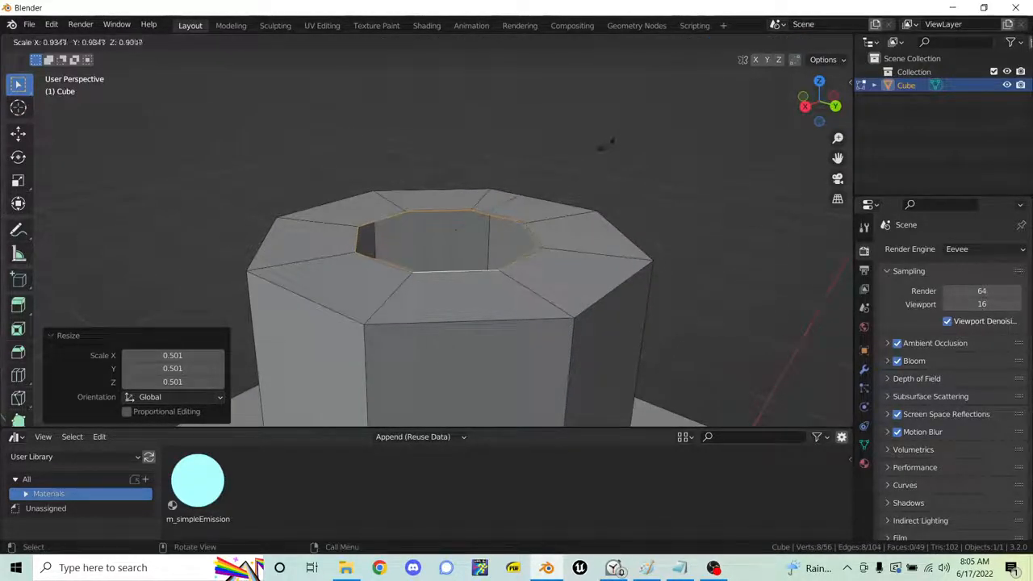
pyautogui.click(519, 208)
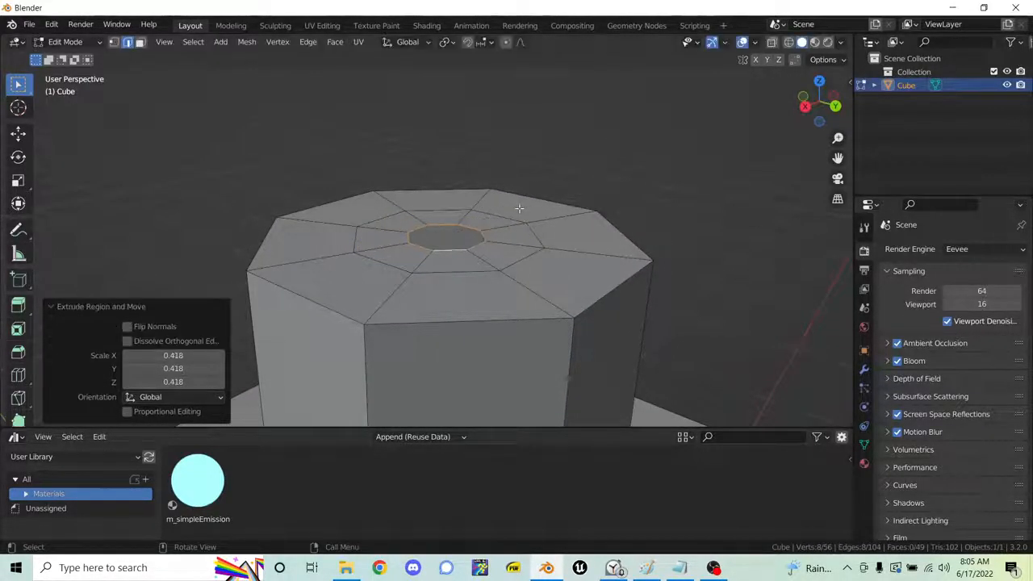
# - Extrude the smaller inner loop and scale it to 0 so the neck opening closes at a centre point
pyautogui.press('e')
pyautogui.press('s')
pyautogui.write('0')
pyautogui.press('Return')
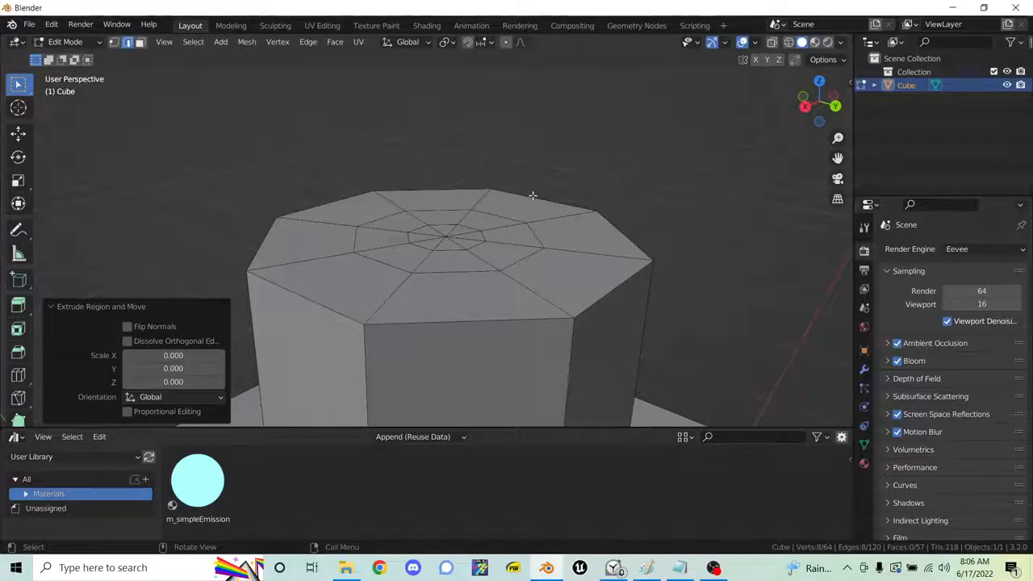
# - In vertex select mode, select a single vertex at the cap's centre and try moving it to expose the unmerged vertices
pyautogui.click(114, 43)
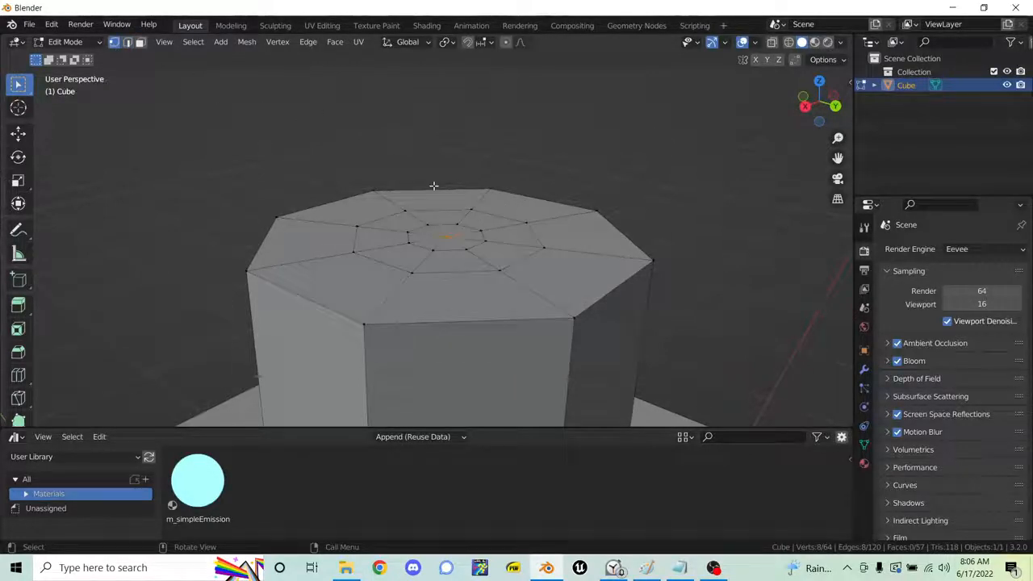
pyautogui.click(455, 243)
pyautogui.press('m')
pyautogui.click(433, 189)
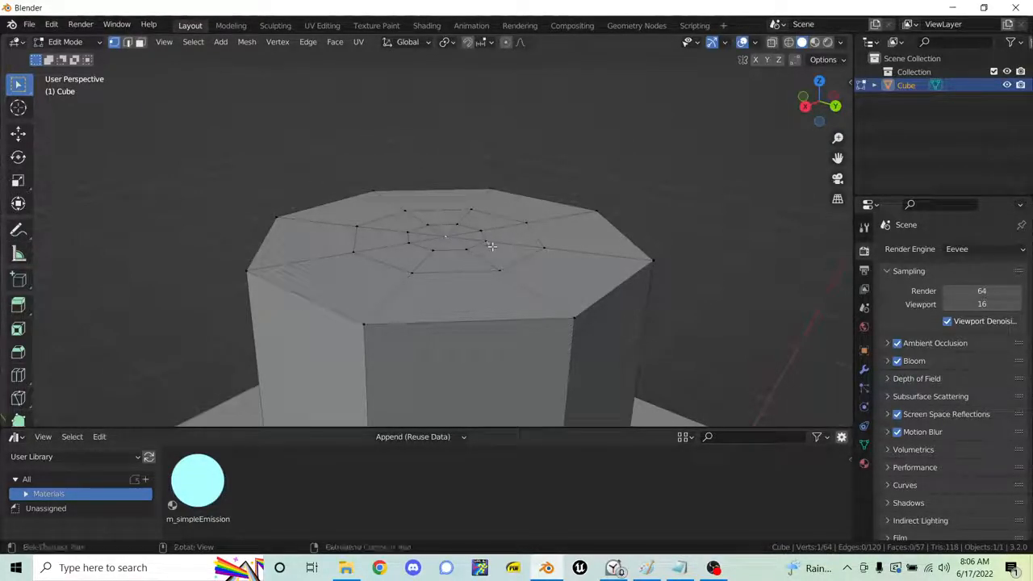
pyautogui.press('g')
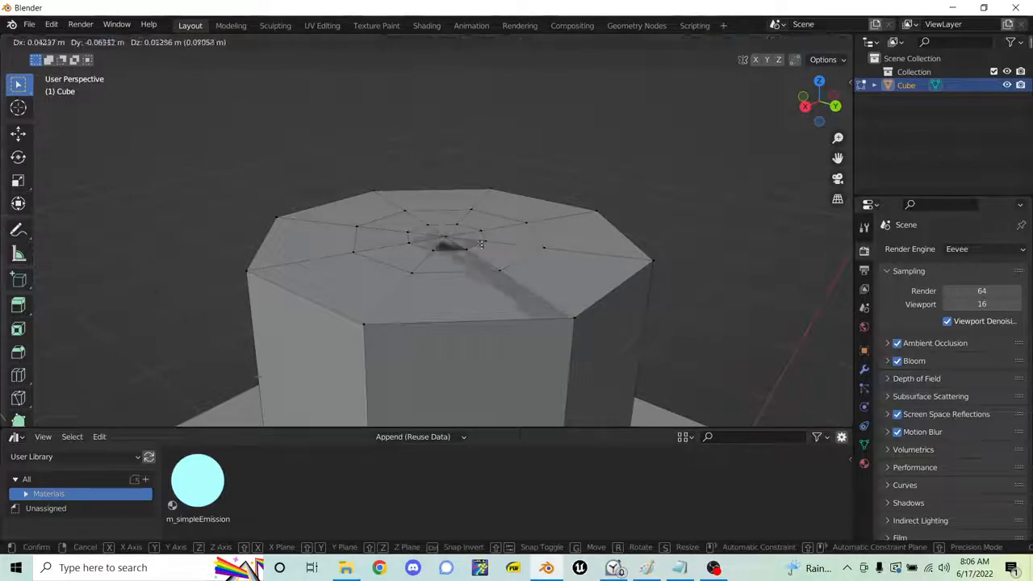
pyautogui.rightClick(476, 243)
pyautogui.moveTo(449, 252)
pyautogui.mouseDown(button='middle')
pyautogui.moveTo(491, 282)
pyautogui.moveTo(455, 242)
pyautogui.mouseUp(button='middle')
pyautogui.scroll(-5, 455, 260)
pyautogui.scroll(8, 466, 243)
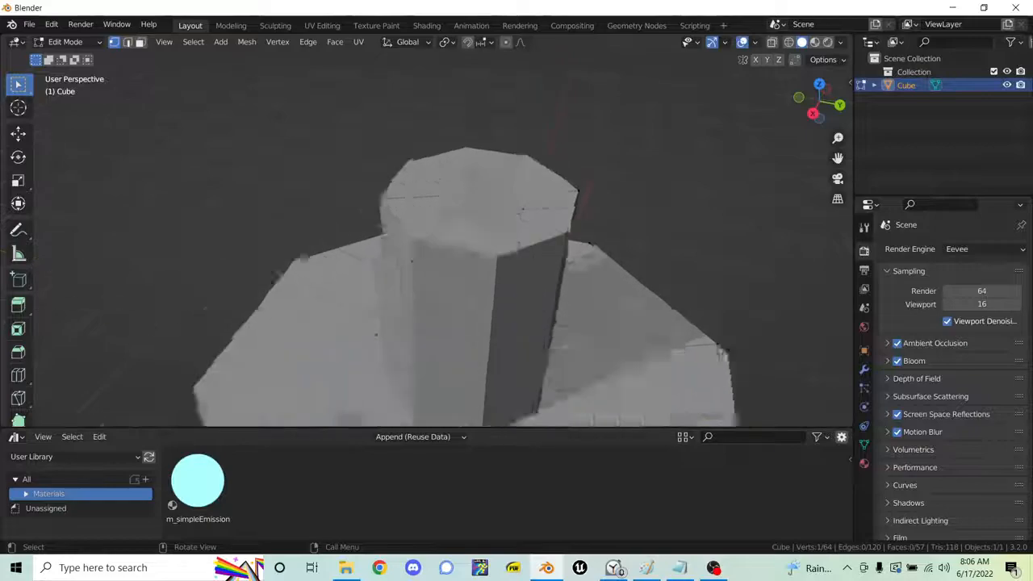
pyautogui.scroll(-5, 506, 203)
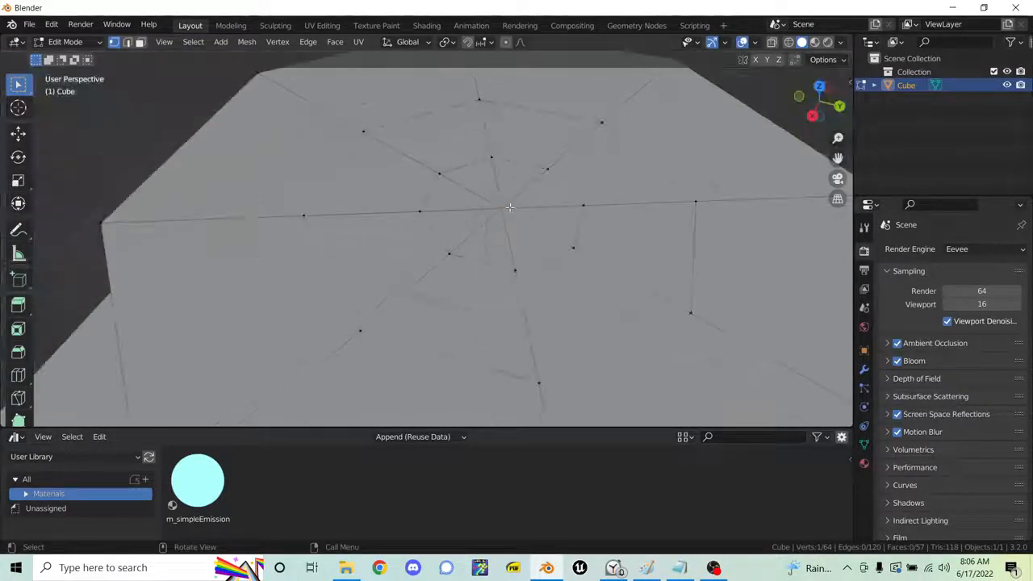
pyautogui.press('g')
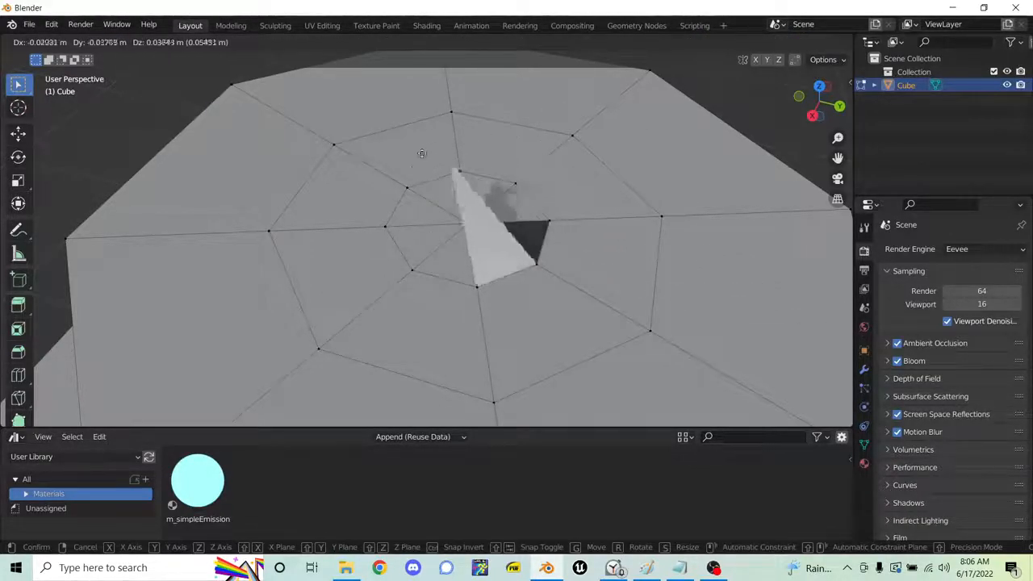
pyautogui.rightClick(470, 230)
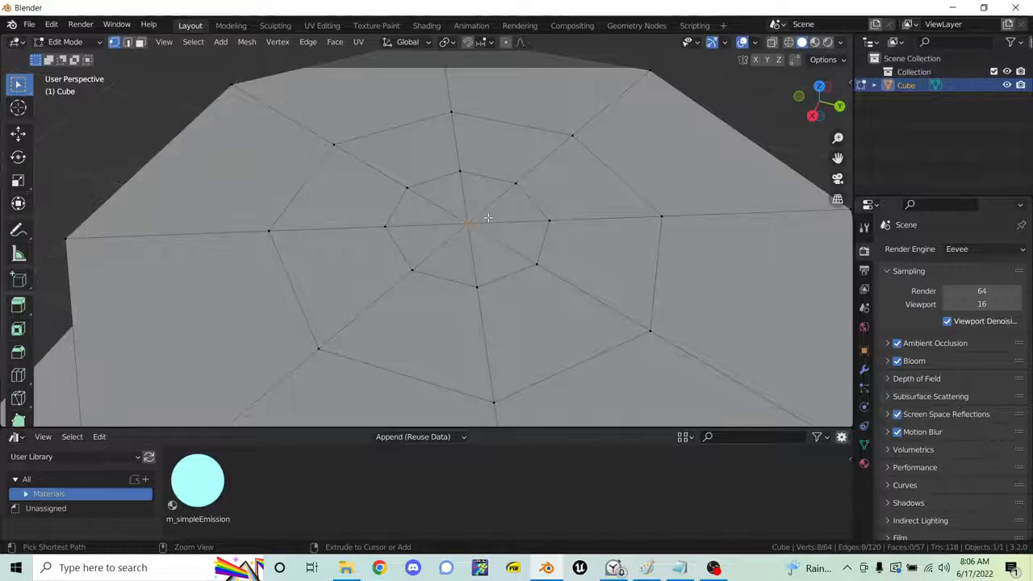
# - Undo the centre collapse and the inward extrusion before it, back to the rim's inner edge loop
pyautogui.hotkey('ctrl', 'z')
pyautogui.hotkey('ctrl', 'z')
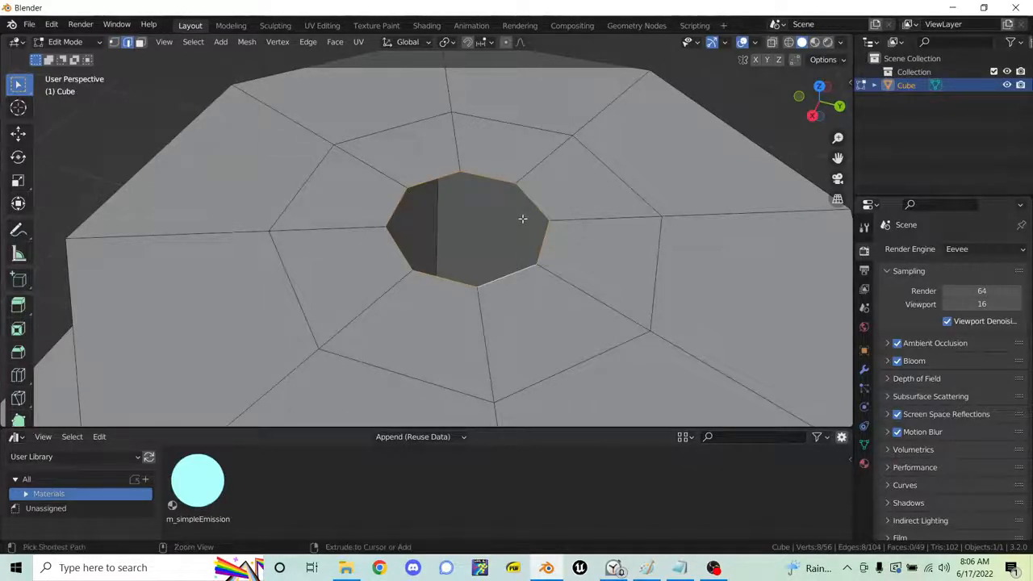
pyautogui.hotkey('ctrl', 'z')
# - Extrude the rim's inner edge loop and scale it to 0, closing the neck opening at its centre
pyautogui.press('e')
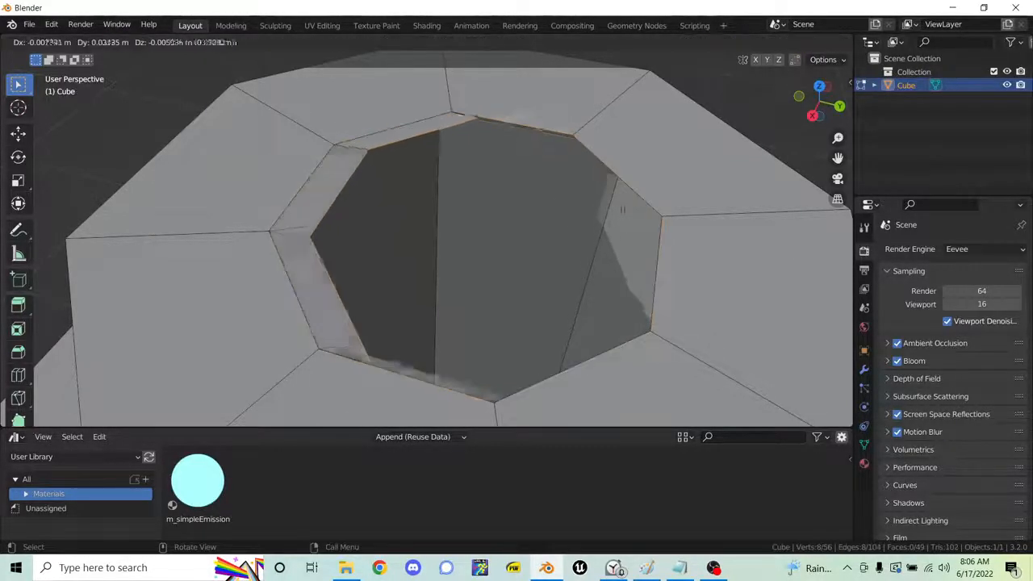
pyautogui.press('s')
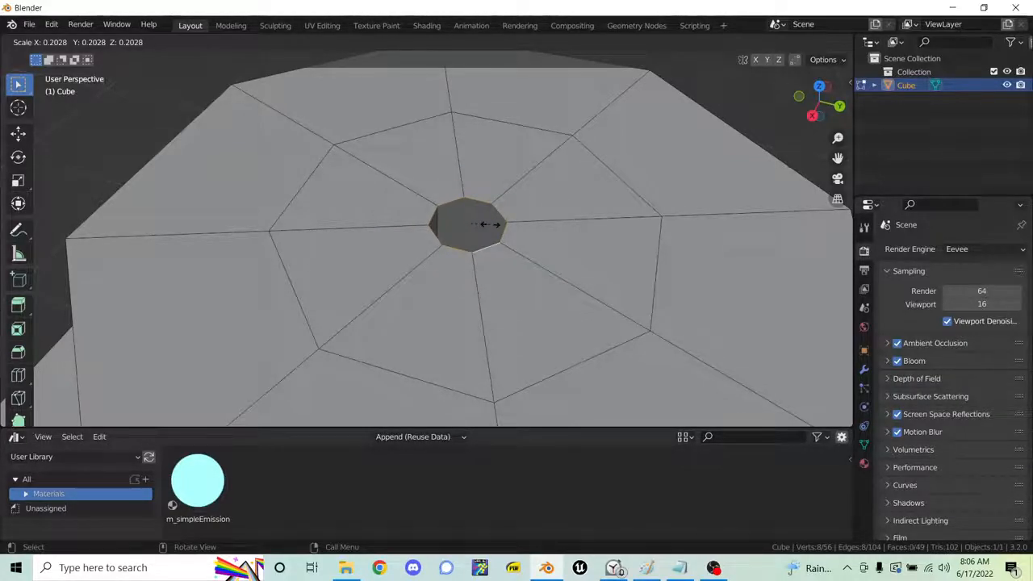
pyautogui.write('0')
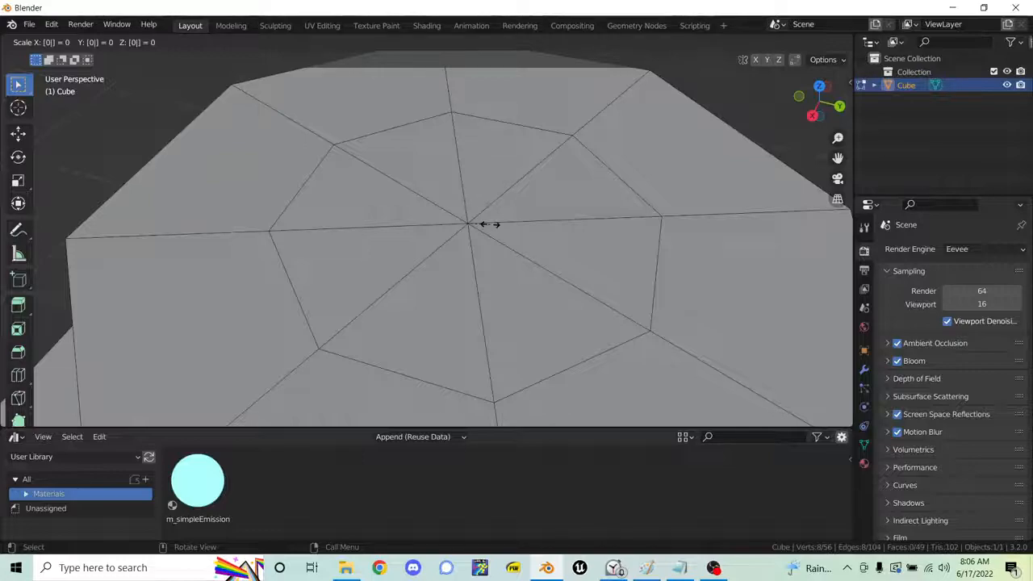
pyautogui.press('Return')
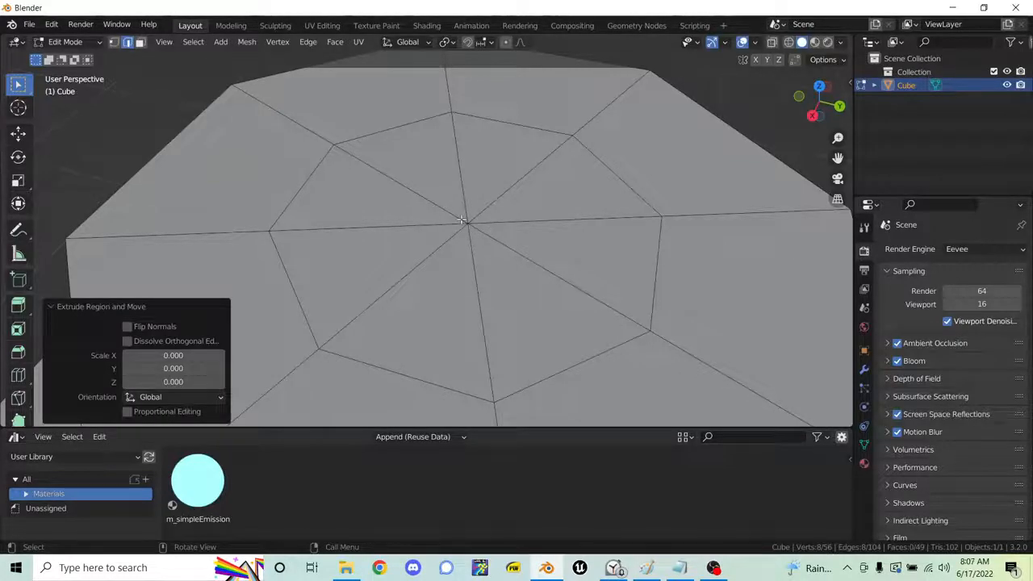
# - Try to merge the overlapping centre vertices at center in vertex select mode, and test by moving the centre vertex
pyautogui.click(462, 220)
pyautogui.click(474, 224)
pyautogui.click(467, 230)
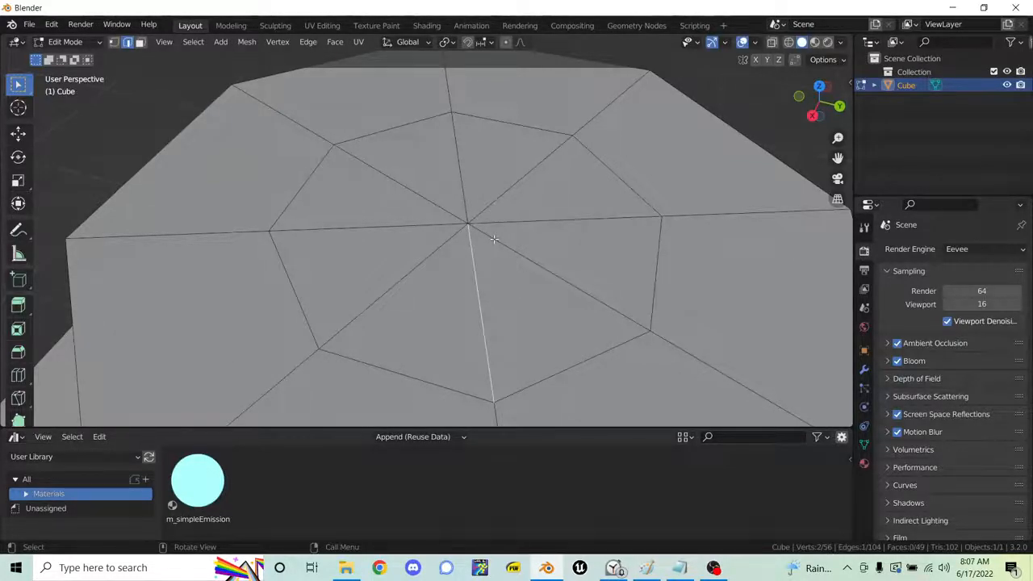
pyautogui.press('1')
pyautogui.click(448, 217)
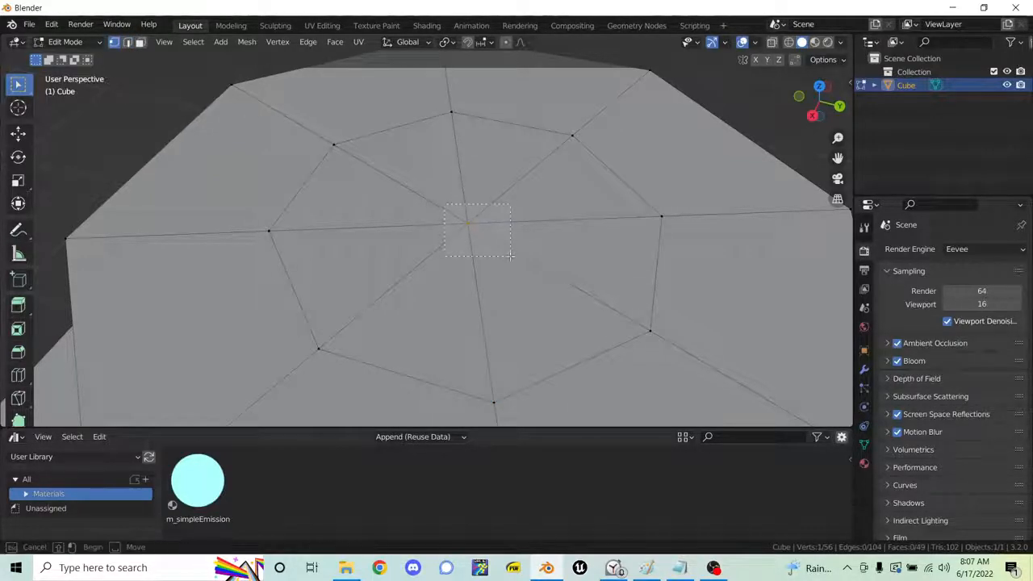
pyautogui.press('m')
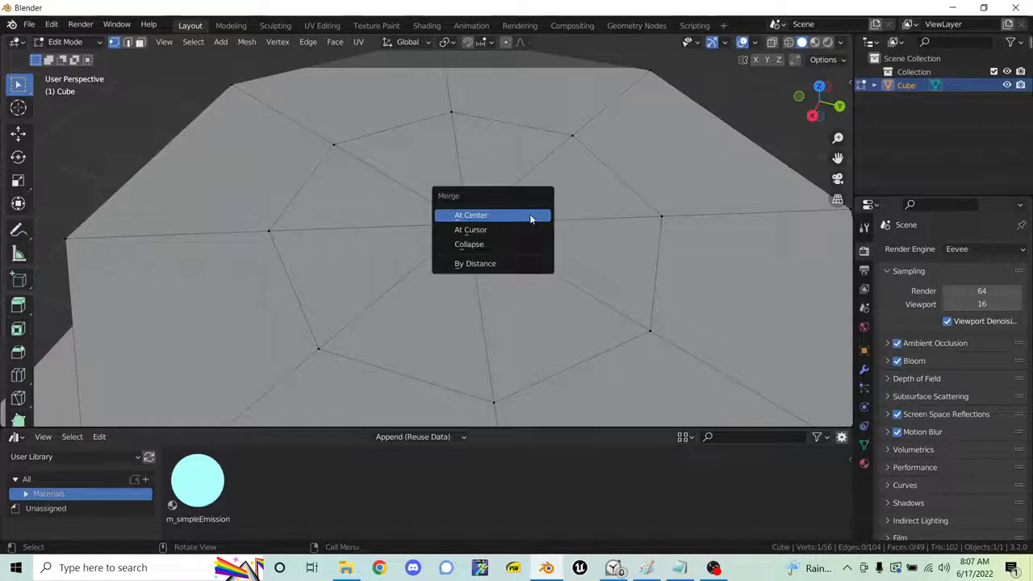
pyautogui.click(502, 215)
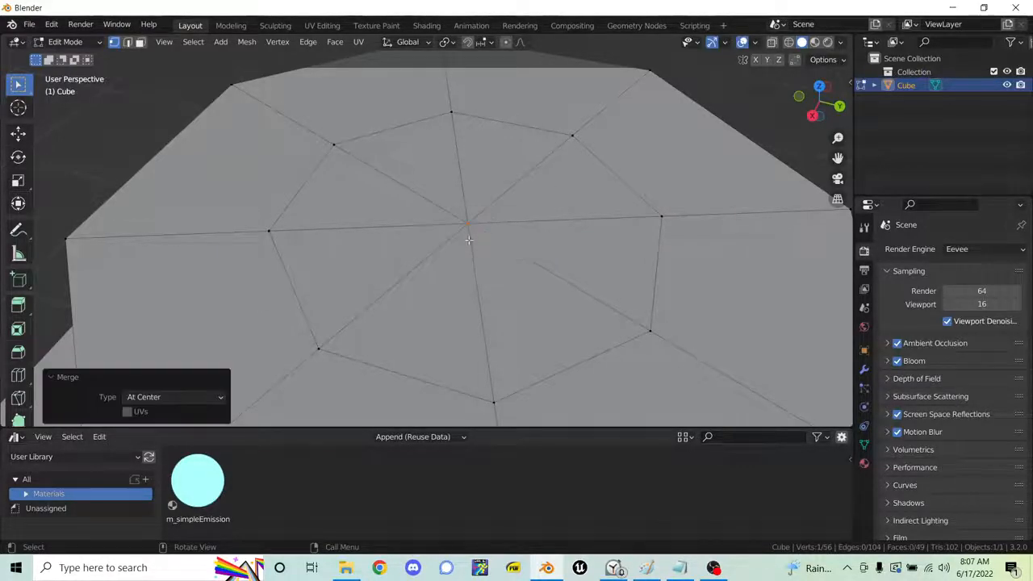
pyautogui.press('g')
pyautogui.rightClick(464, 223)
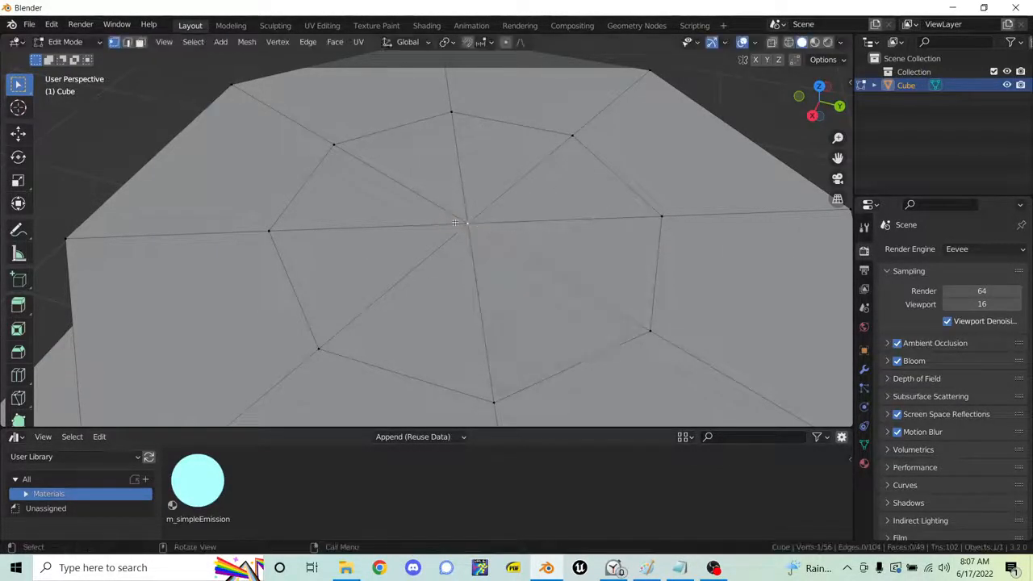
# - In wireframe shading, box-select all the overlapping centre vertices, merge them at center, and return to solid shading
pyautogui.press('z')
pyautogui.click(439, 214)
pyautogui.moveTo(443, 203); pyautogui.dragTo(484, 234)
pyautogui.press('m')
pyautogui.click(492, 229)
pyautogui.press('z')
pyautogui.click(564, 224)
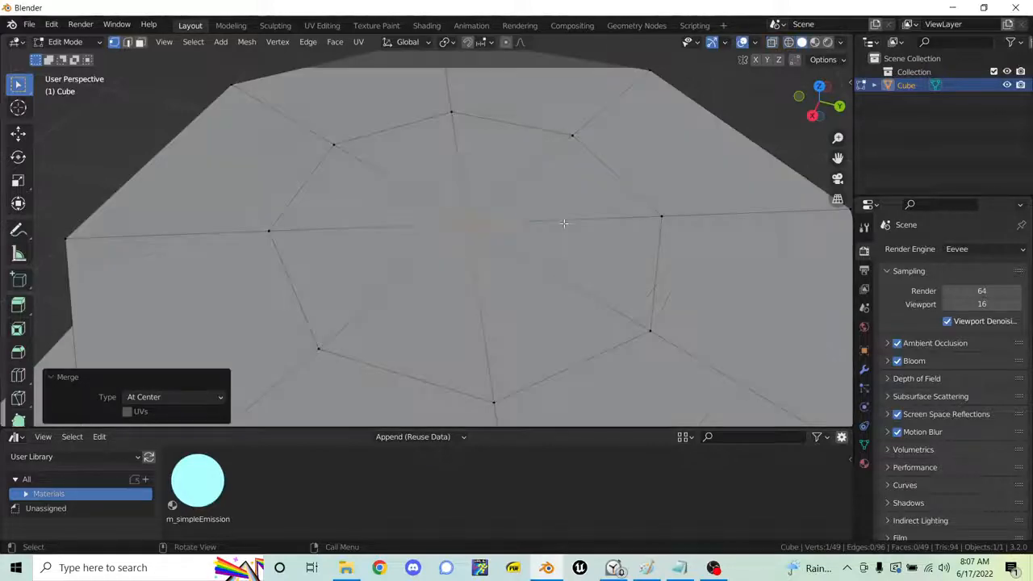
# - Raise the merged centre vertex along Z by about 0.11 m to form a pointed tip, and deselect everything
pyautogui.press('g')
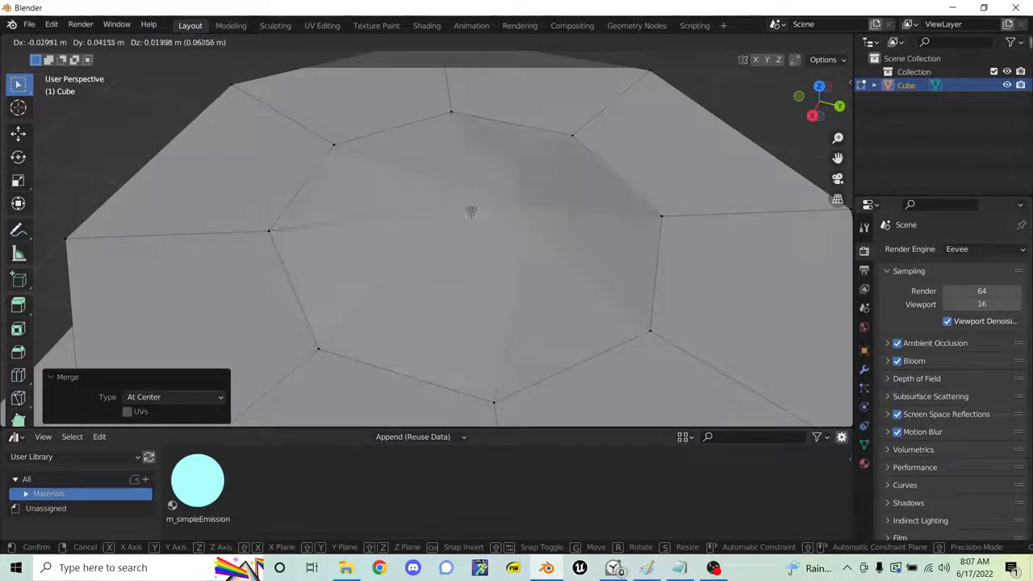
pyautogui.click(503, 234)
pyautogui.scroll(-5, 497, 277)
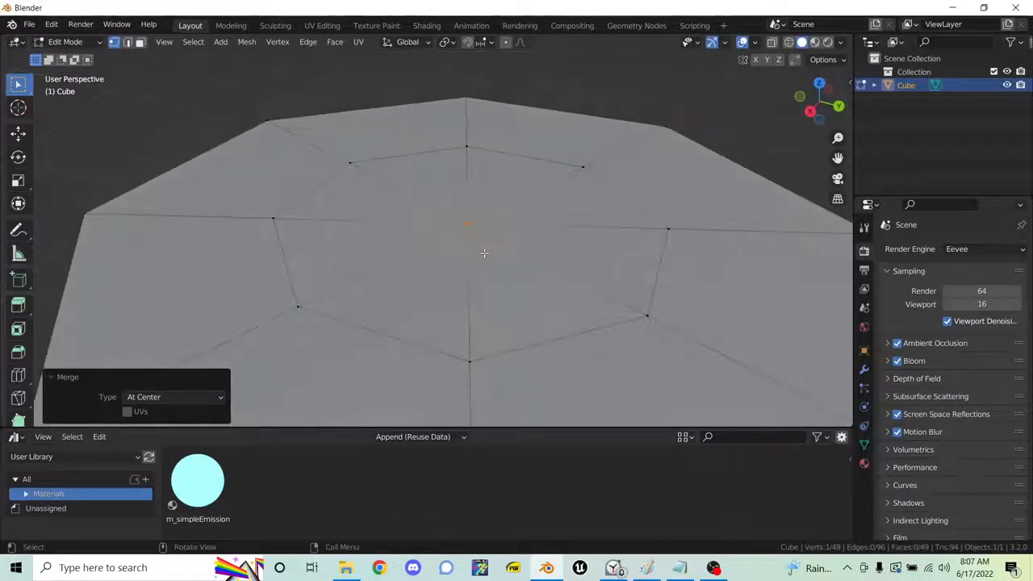
pyautogui.press('g')
pyautogui.press('z')
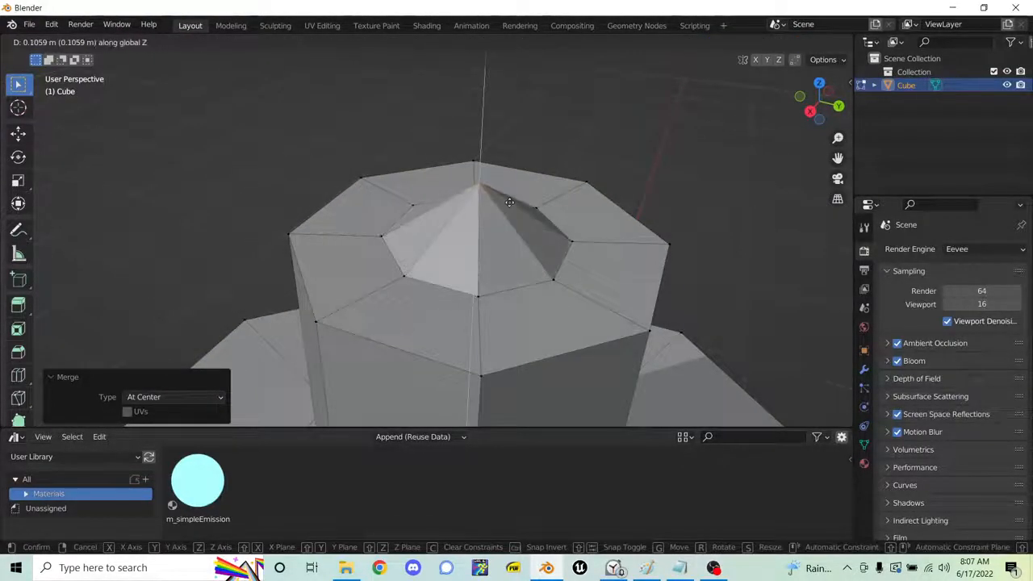
pyautogui.click(513, 195)
pyautogui.moveTo(444, 194); pyautogui.dragTo(460, 183, button='middle')
pyautogui.hotkey('alt', 'a')
pyautogui.scroll(-10, 564, 210)
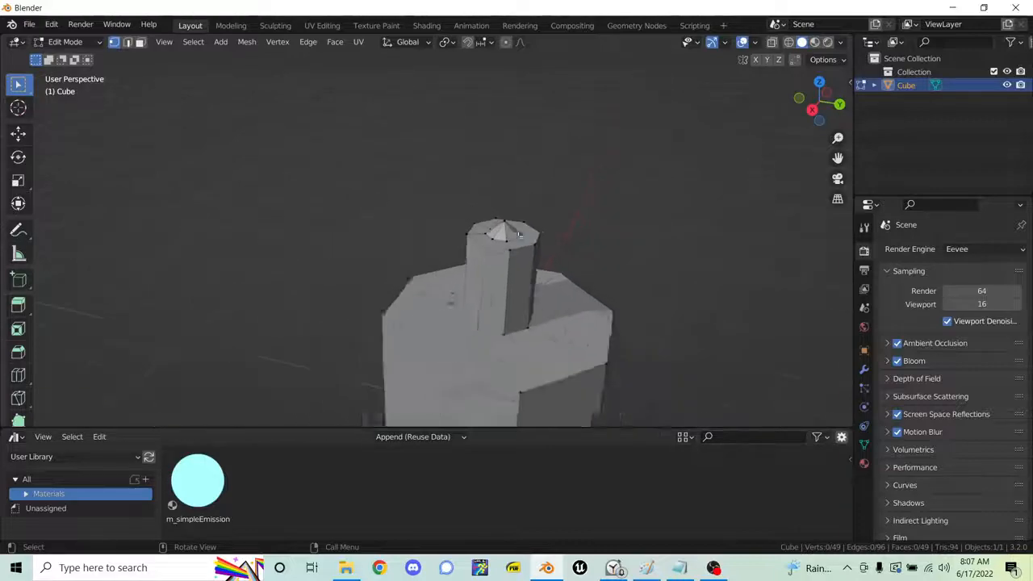
# - Return to Object Mode and delete the finished bottle-shaped cube from the scene
pyautogui.moveTo(466, 299); pyautogui.dragTo(495, 322, button='middle')
pyautogui.scroll(4, 487, 300)
pyautogui.scroll(-1, 541, 291)
pyautogui.hotkey('ctrl', 'Tab')
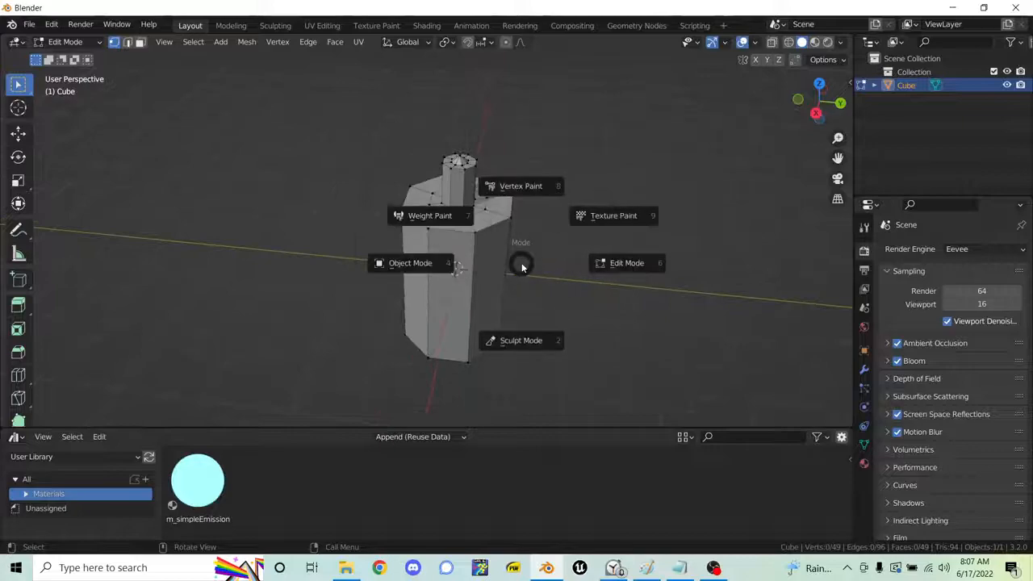
pyautogui.click(413, 261)
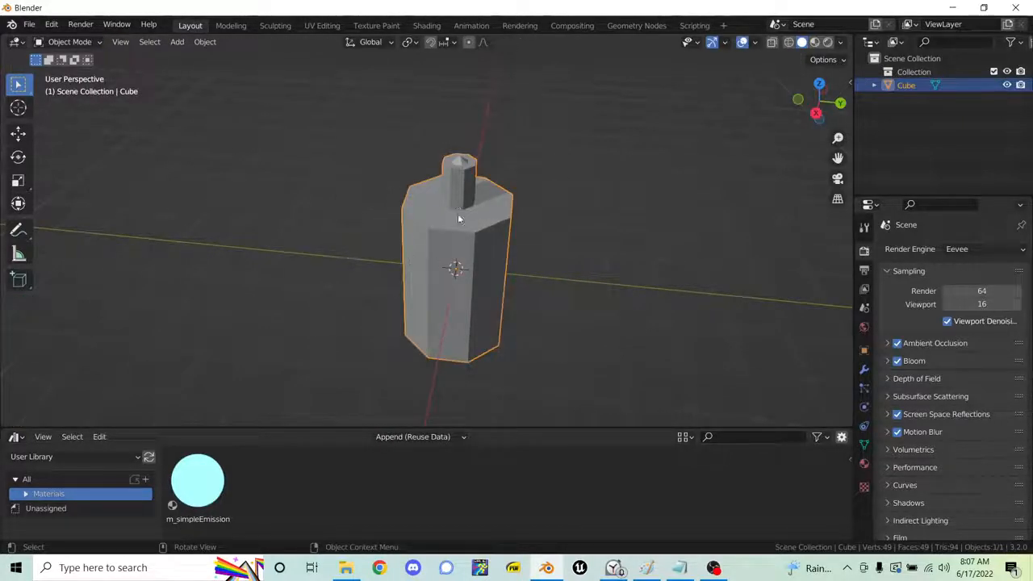
pyautogui.press('x')
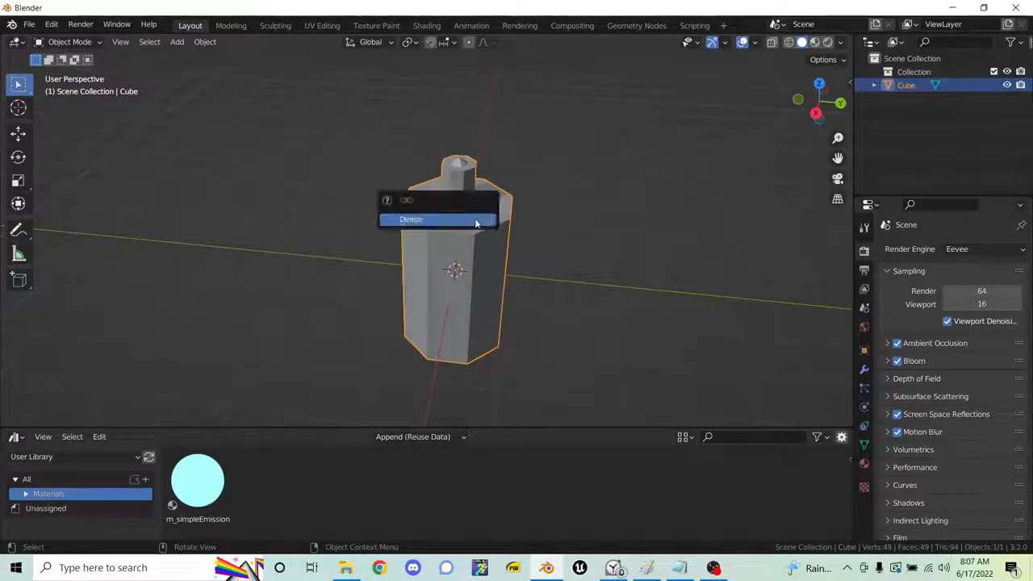
pyautogui.click(456, 220)
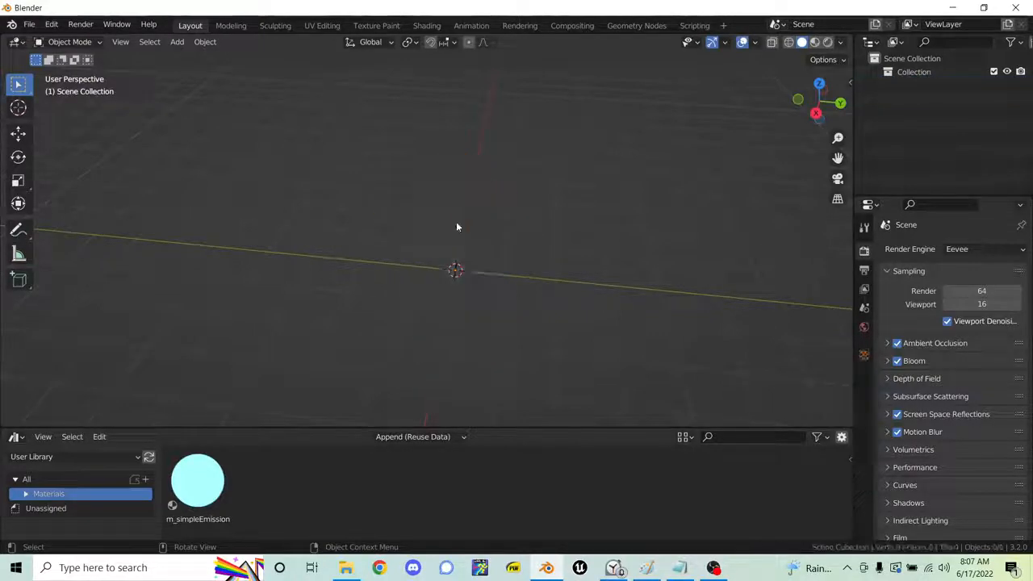
# - Add a 2 m plane mesh at the world origin, and test undoing and redoing its creation
pyautogui.hotkey('shift', 'a')
pyautogui.moveTo(469, 236)
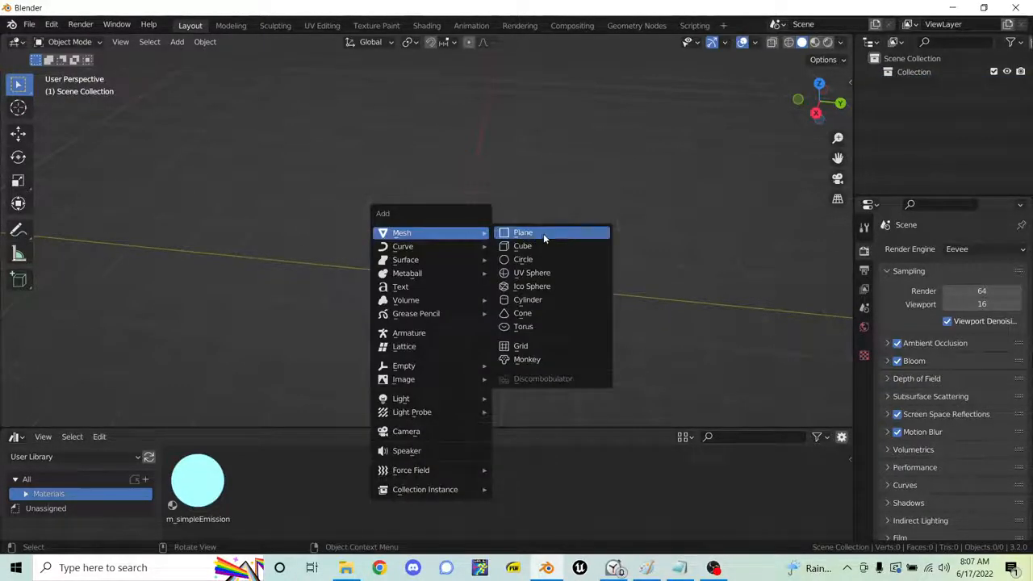
pyautogui.click(516, 233)
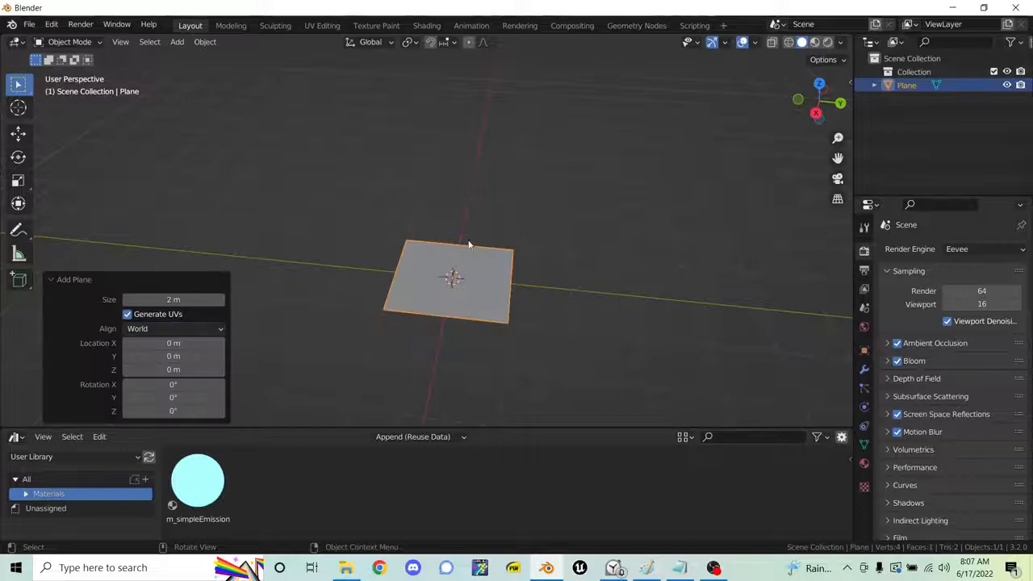
pyautogui.moveTo(455, 265); pyautogui.dragTo(455, 290, button='middle')
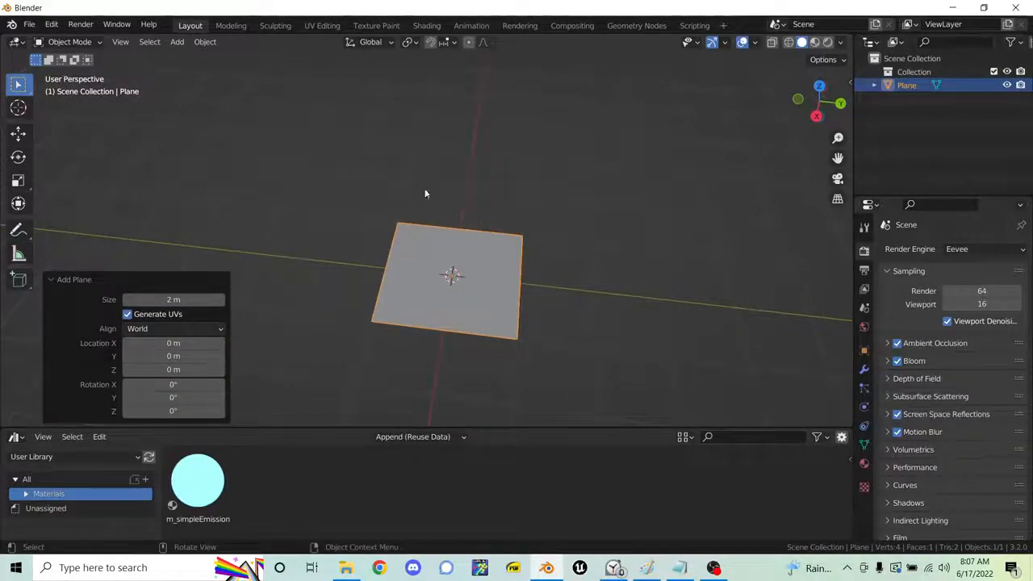
pyautogui.hotkey('ctrl', 'z')
pyautogui.hotkey('ctrl', 'shift', 'z')
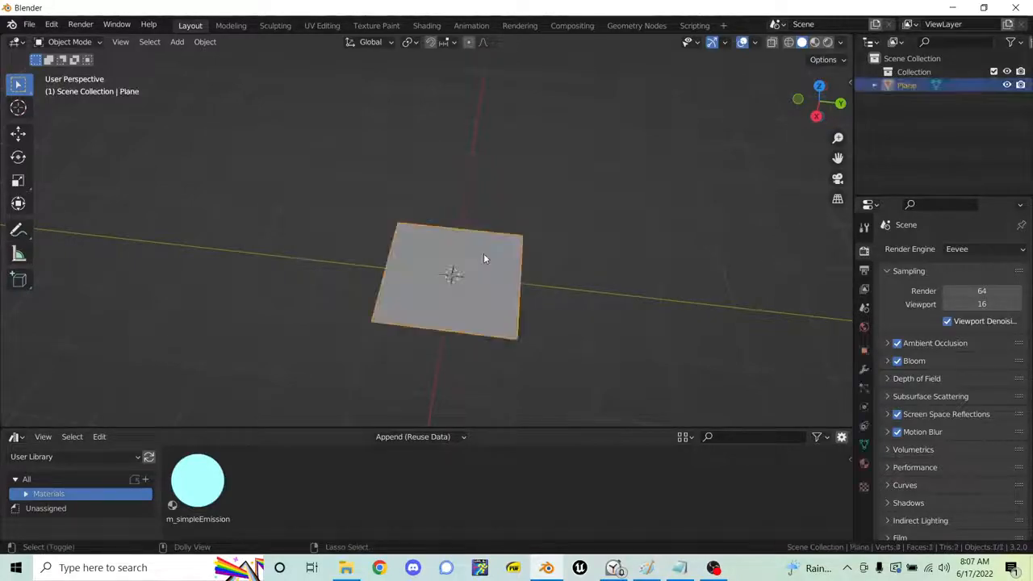
pyautogui.moveTo(462, 262); pyautogui.dragTo(404, 234, button='middle')
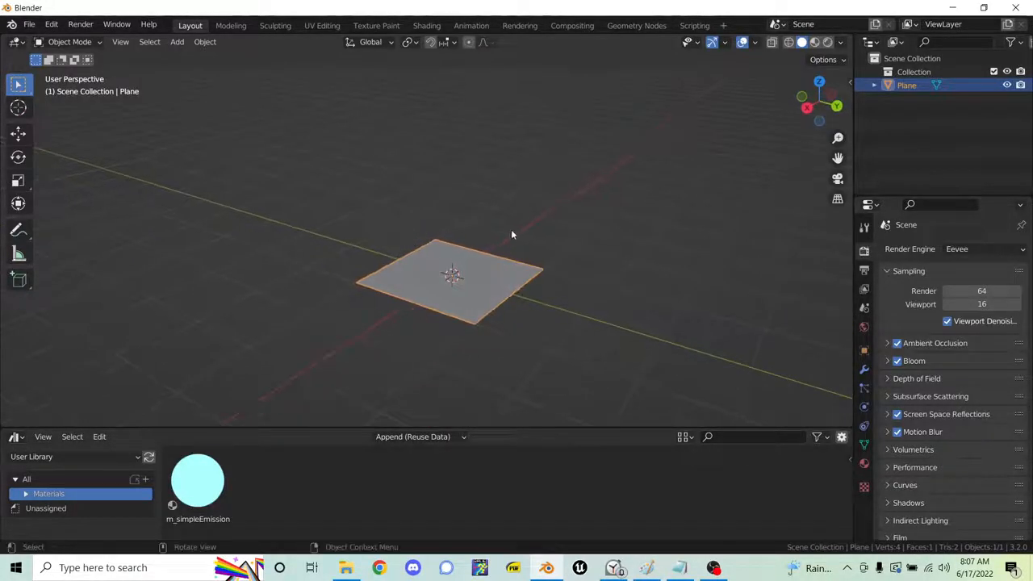
# - Rotate the plane 90° around the Y axis so it stands upright, and enter Edit Mode
pyautogui.write('ry90')
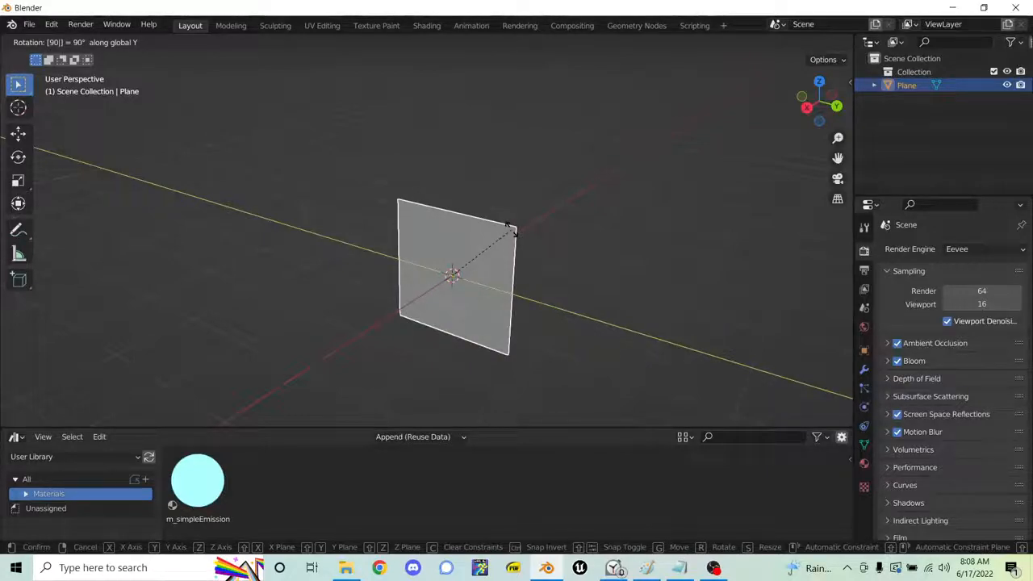
pyautogui.press('Return')
pyautogui.moveTo(512, 231); pyautogui.dragTo(566, 237, button='middle')
pyautogui.hotkey('ctrl', 'Tab')
pyautogui.click(627, 235)
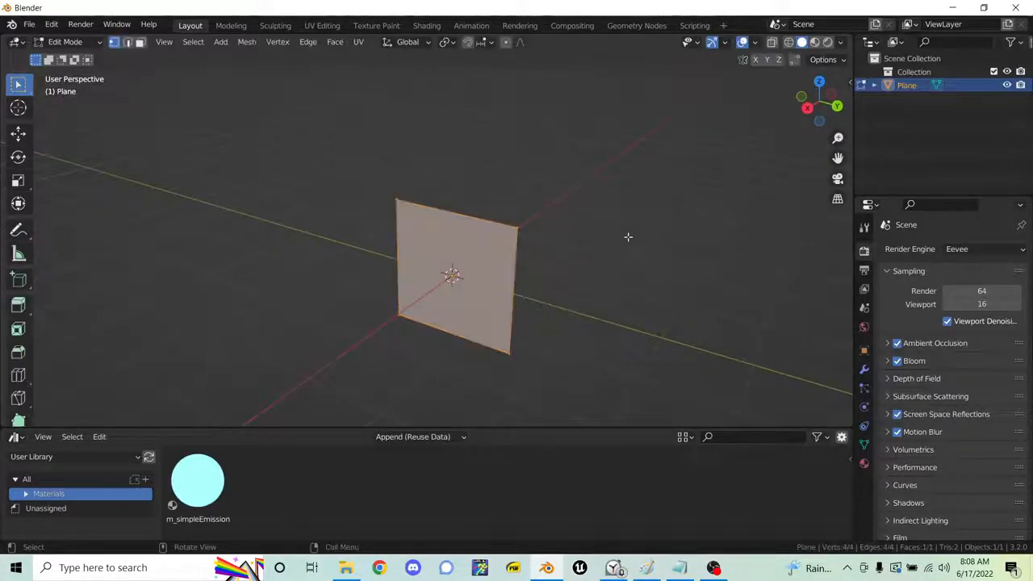
# - Extrude the plane's upper edge with Y locked, about -1.72 m in X and 1.19 m in Z, as the first roof slope
pyautogui.moveTo(522, 176); pyautogui.dragTo(479, 240, button='middle')
pyautogui.click(420, 237)
pyautogui.moveTo(512, 187)
pyautogui.mouseDown(button='middle')
pyautogui.moveTo(504, 190)
pyautogui.moveTo(514, 190)
pyautogui.mouseUp(button='middle')
pyautogui.press('e')
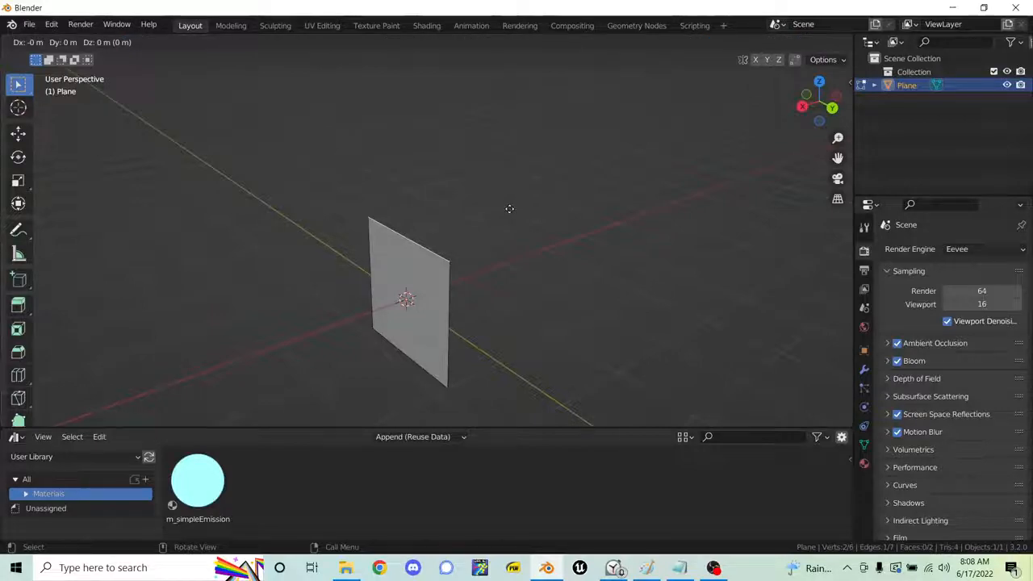
pyautogui.hotkey('shift', 'y')
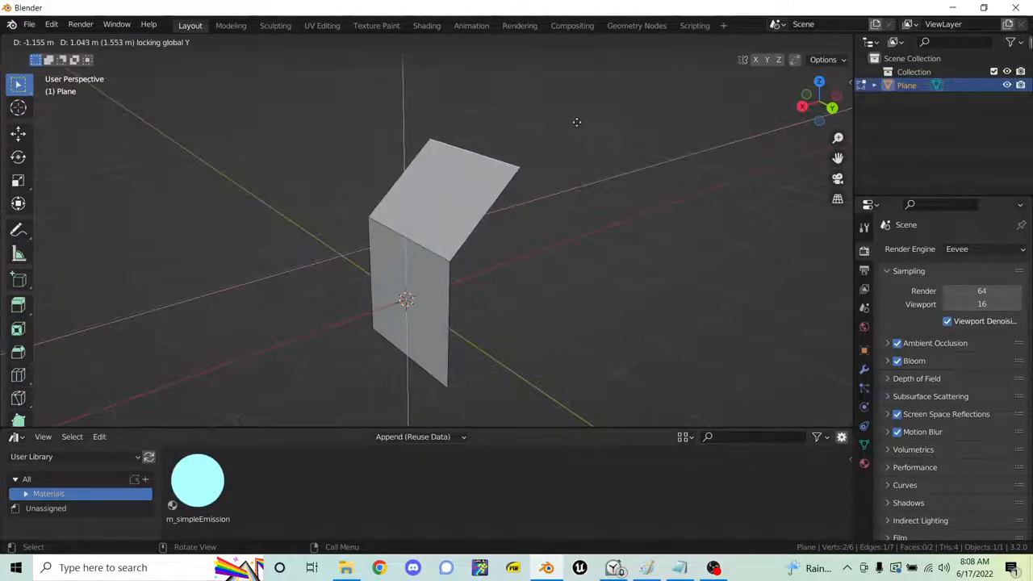
pyautogui.click(601, 109)
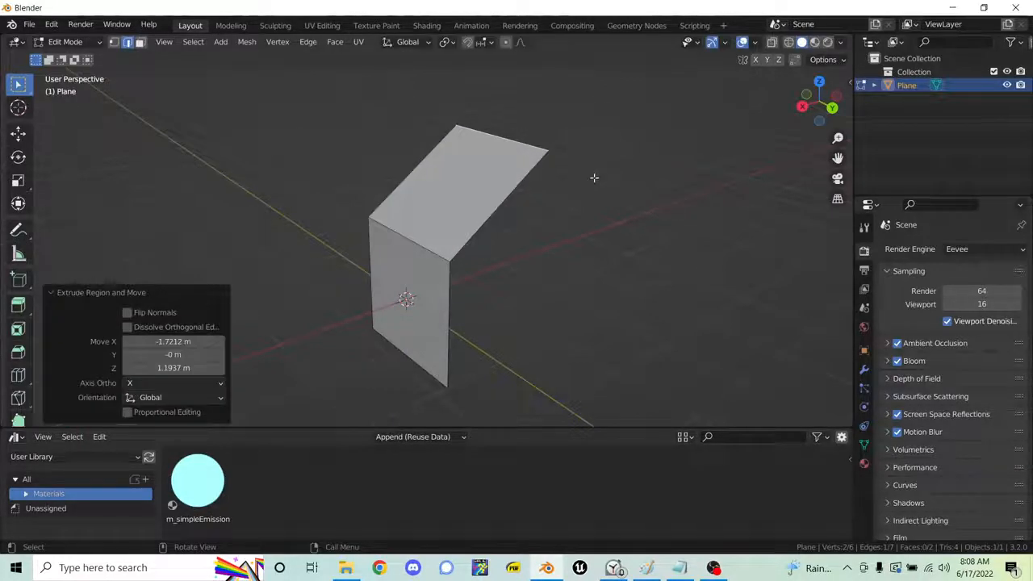
# - Extrude the ridge edge with Y locked, about -2 m in X and -1.57 m in Z, forming the second roof slope
pyautogui.press('e')
pyautogui.hotkey('shift', 'y')
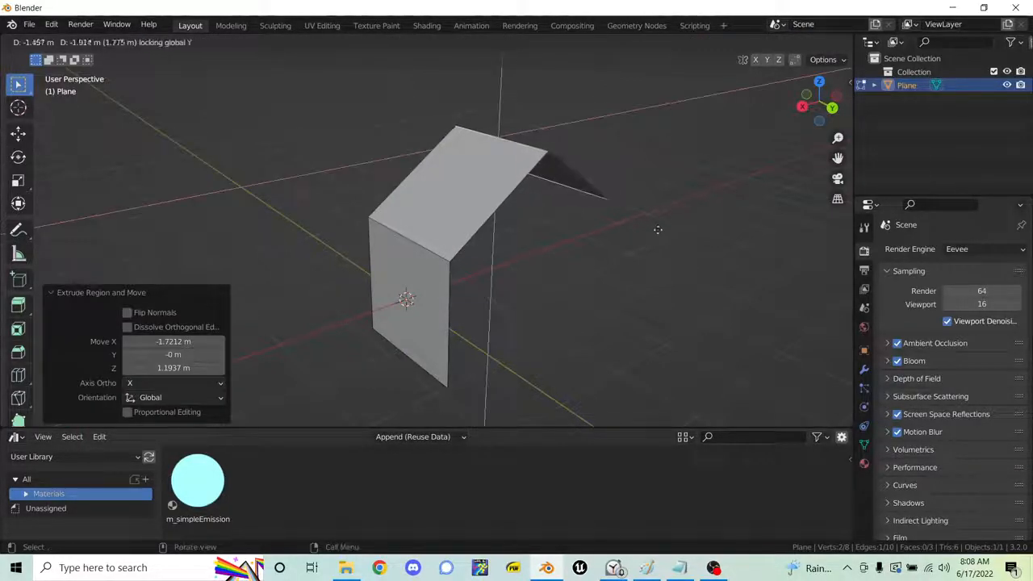
pyautogui.click(674, 251)
# - Extrude the second slope's lower edge about 2.25 m down along Z as a wall, and raise its bottom edge by about 0.6 m
pyautogui.press('e')
pyautogui.press('z')
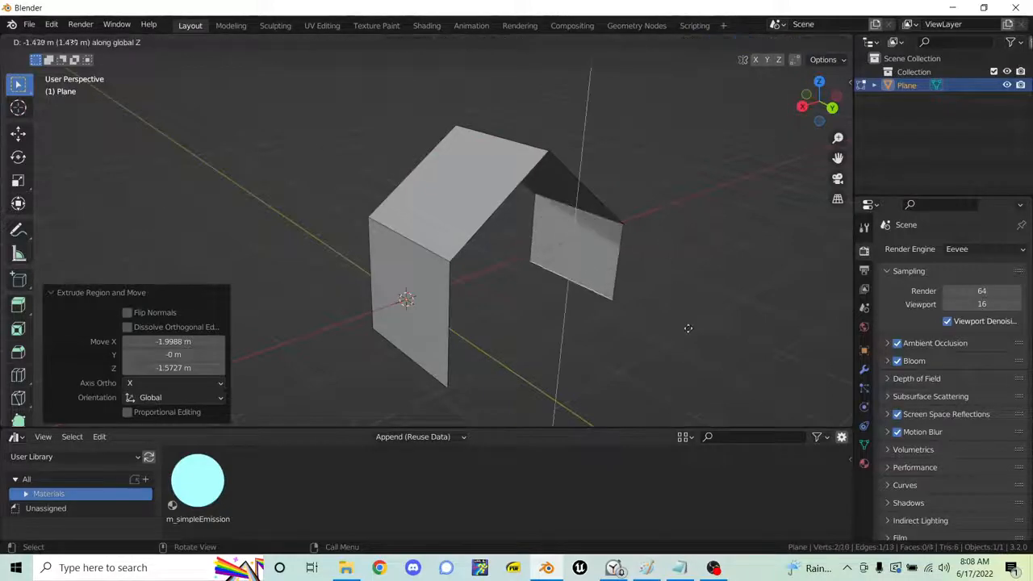
pyautogui.click(699, 364)
pyautogui.moveTo(636, 311); pyautogui.dragTo(553, 276, button='middle')
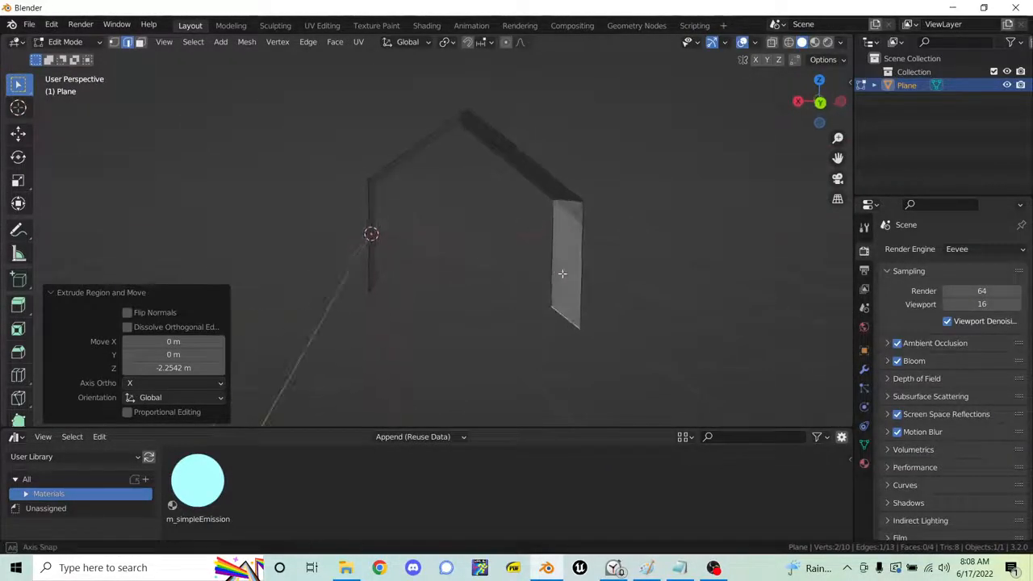
pyautogui.press('g')
pyautogui.press('z')
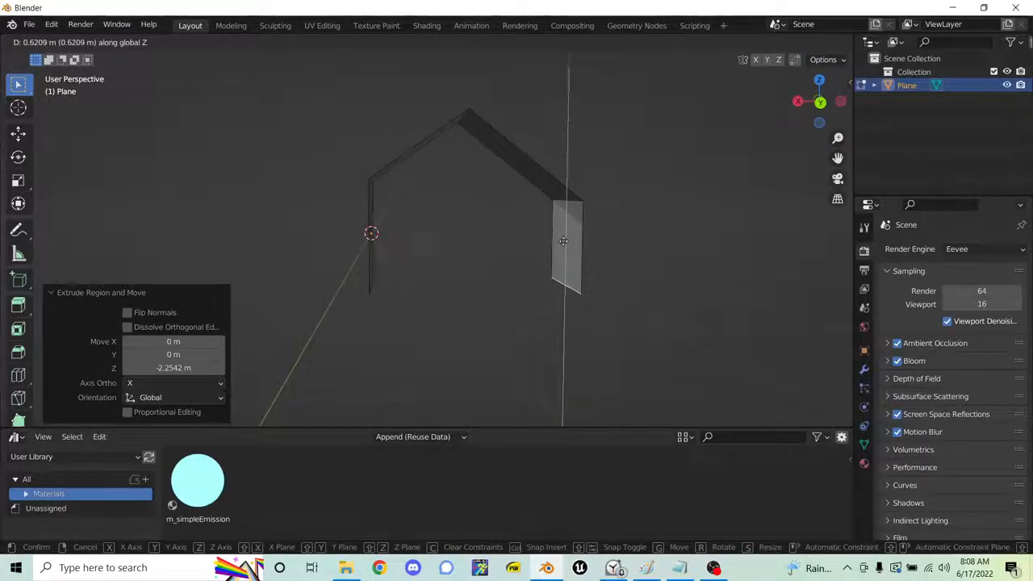
pyautogui.click(569, 238)
pyautogui.moveTo(574, 237); pyautogui.dragTo(645, 256, button='middle')
pyautogui.moveTo(433, 268); pyautogui.dragTo(461, 269, button='middle')
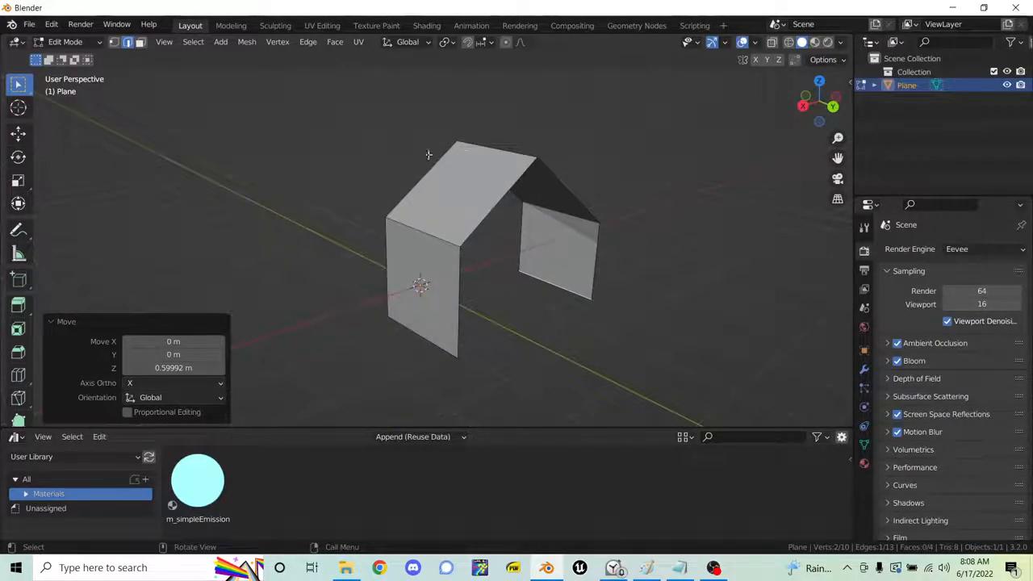
# - Return to Object Mode and delete the house-shaped plane
pyautogui.click(456, 270)
pyautogui.moveTo(438, 276); pyautogui.dragTo(447, 279, button='middle')
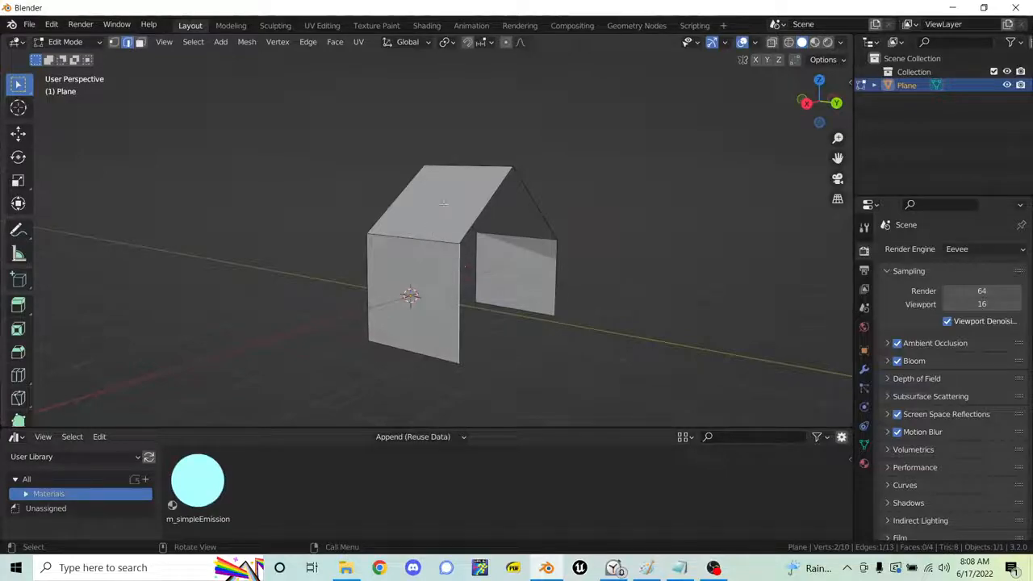
pyautogui.click(440, 182)
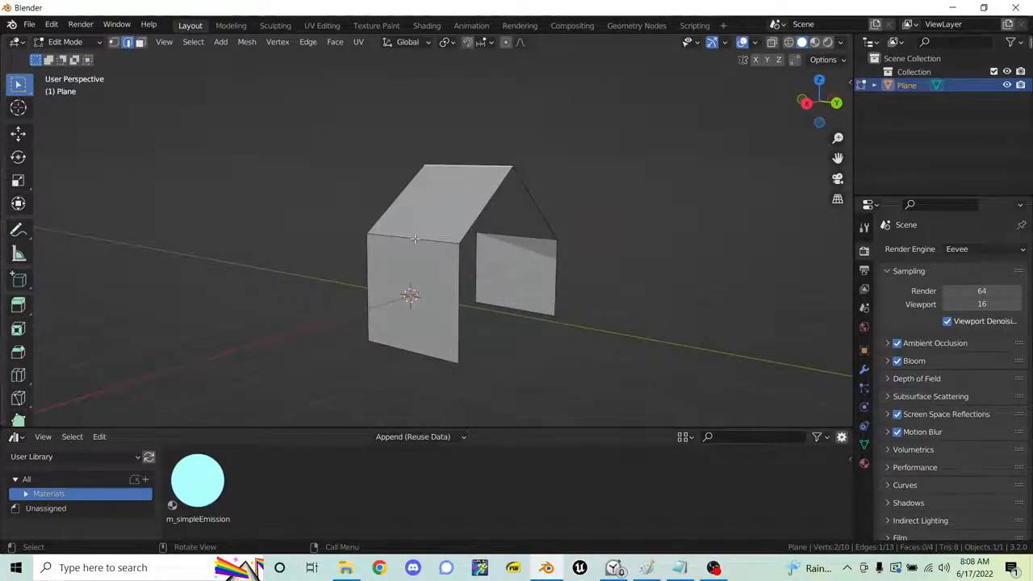
pyautogui.hotkey('ctrl', 'Tab')
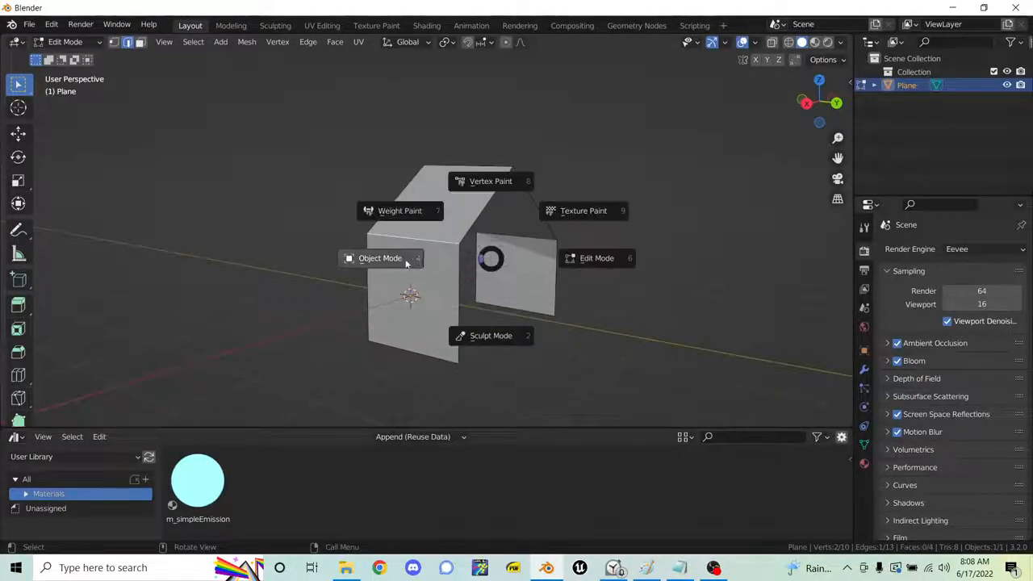
pyautogui.click(425, 247)
pyautogui.press('x')
pyautogui.click(438, 244)
# - Add a circle mesh with 32 vertices and a 1 m radius at the origin, keeping its creation settings expanded
pyautogui.moveTo(440, 238)
pyautogui.mouseDown(button='middle')
pyautogui.moveTo(479, 251)
pyautogui.moveTo(441, 254)
pyautogui.mouseUp(button='middle')
pyautogui.hotkey('shift', 'a')
pyautogui.moveTo(440, 254)
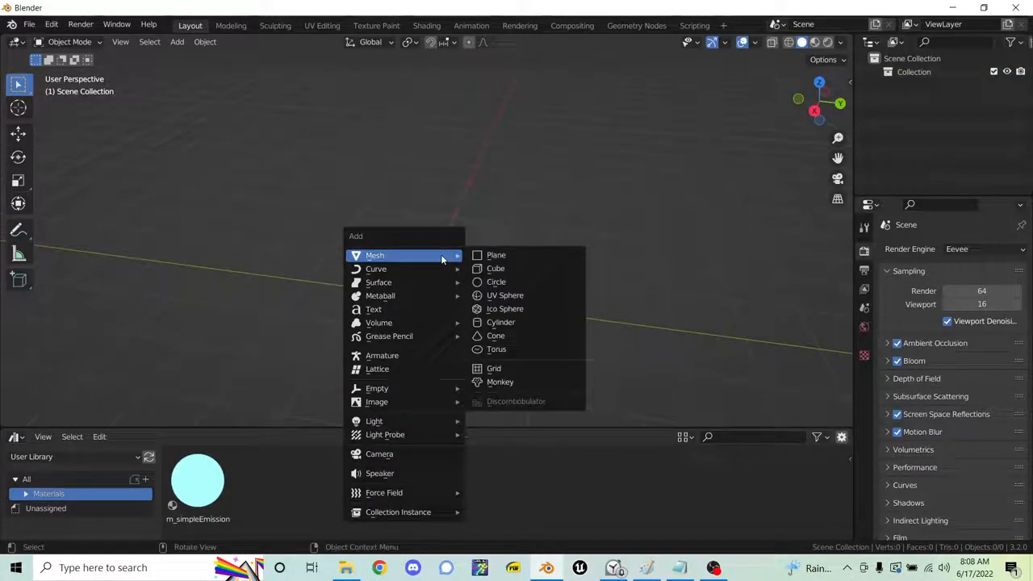
pyautogui.click(501, 283)
pyautogui.moveTo(514, 297); pyautogui.dragTo(521, 266, button='middle')
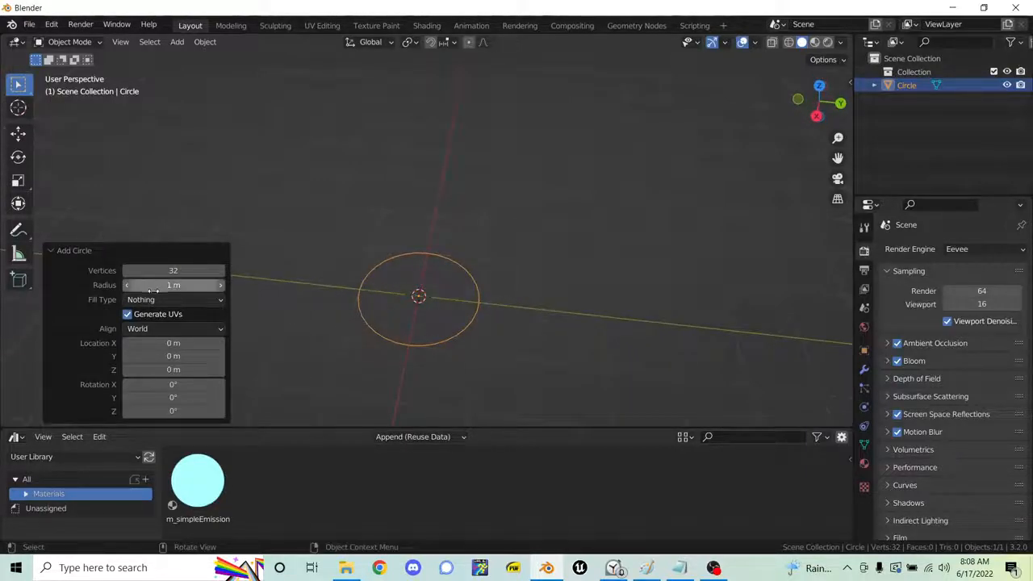
pyautogui.click(48, 250)
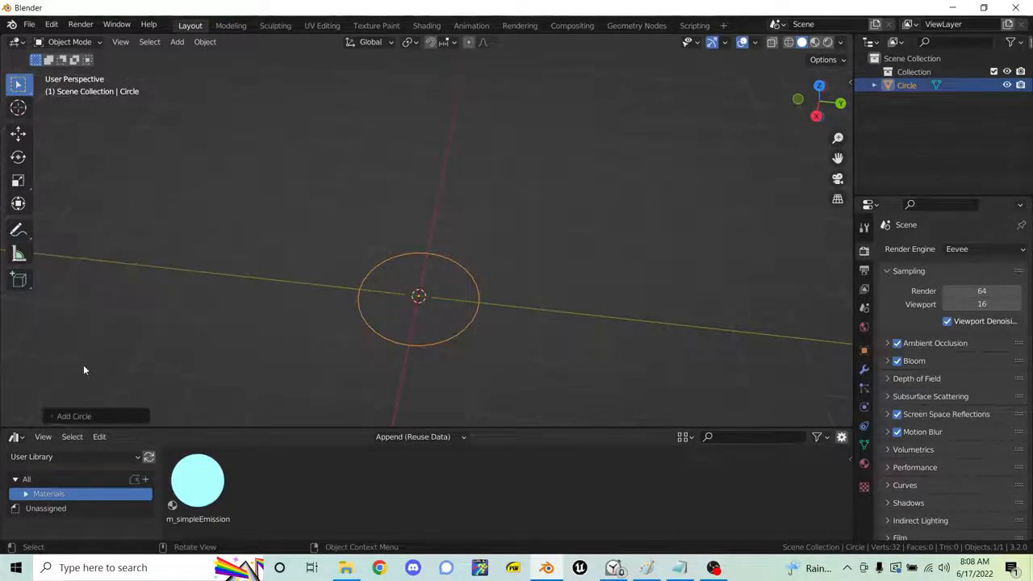
pyautogui.click(58, 415)
# - Try the N-Gon fill type on the new circle, and set the fill type back to Nothing
pyautogui.click(177, 300)
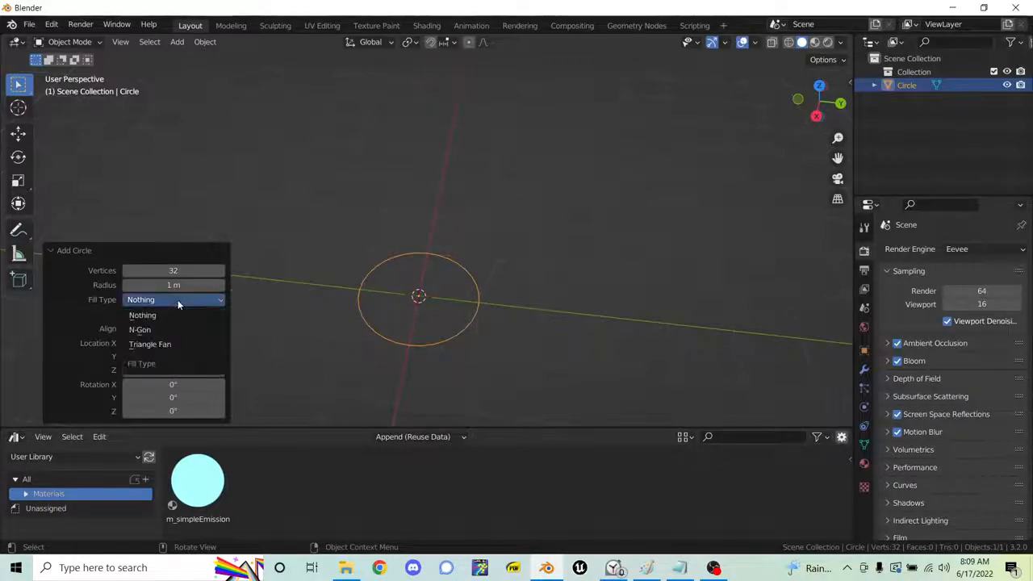
pyautogui.click(162, 329)
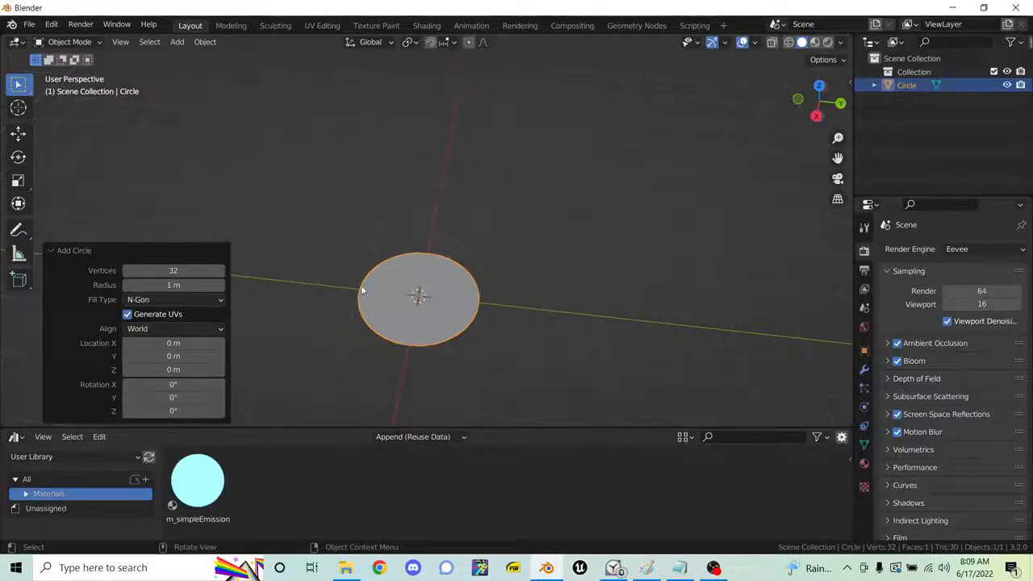
pyautogui.click(211, 299)
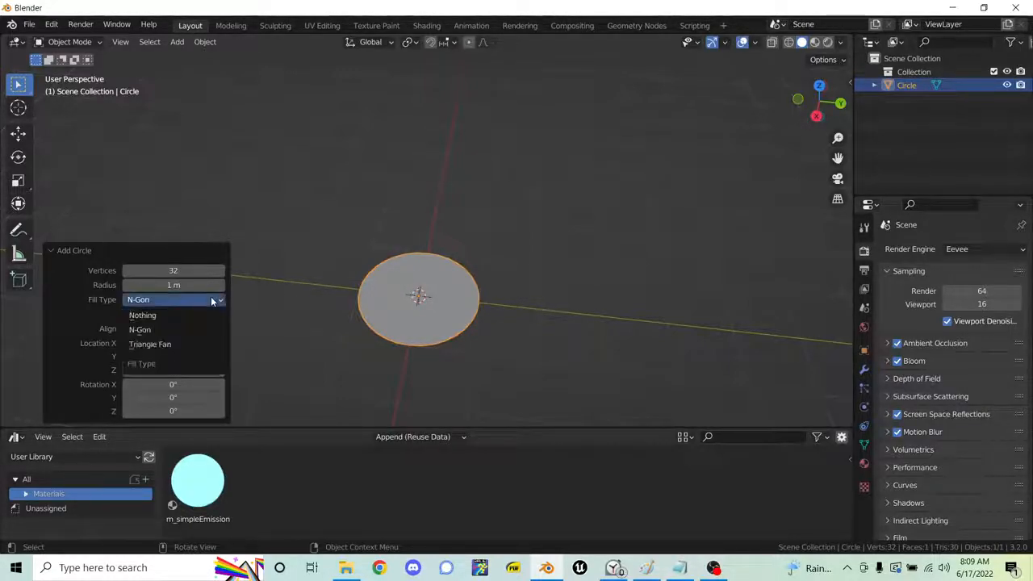
pyautogui.click(182, 316)
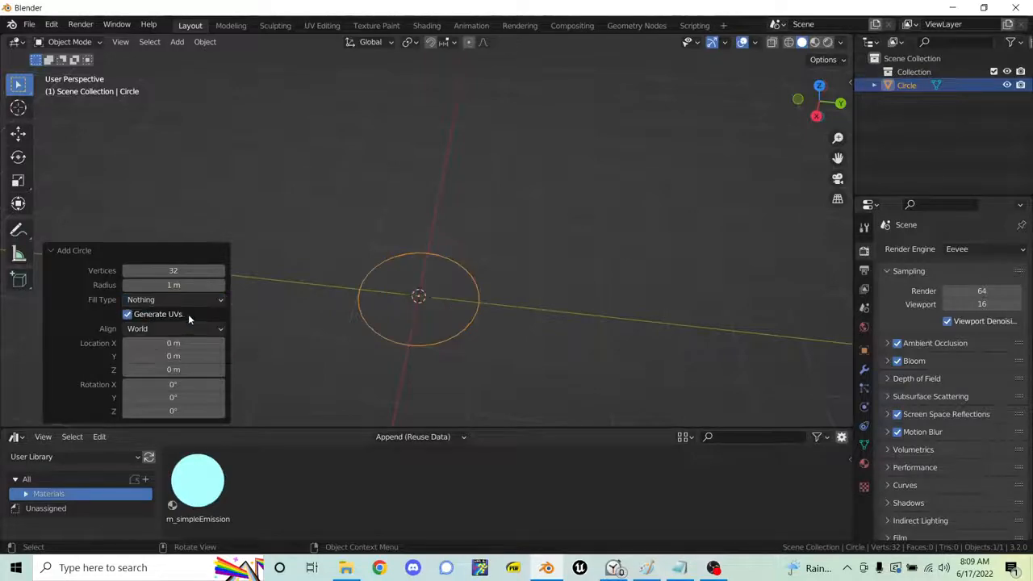
pyautogui.scroll(1, 428, 302)
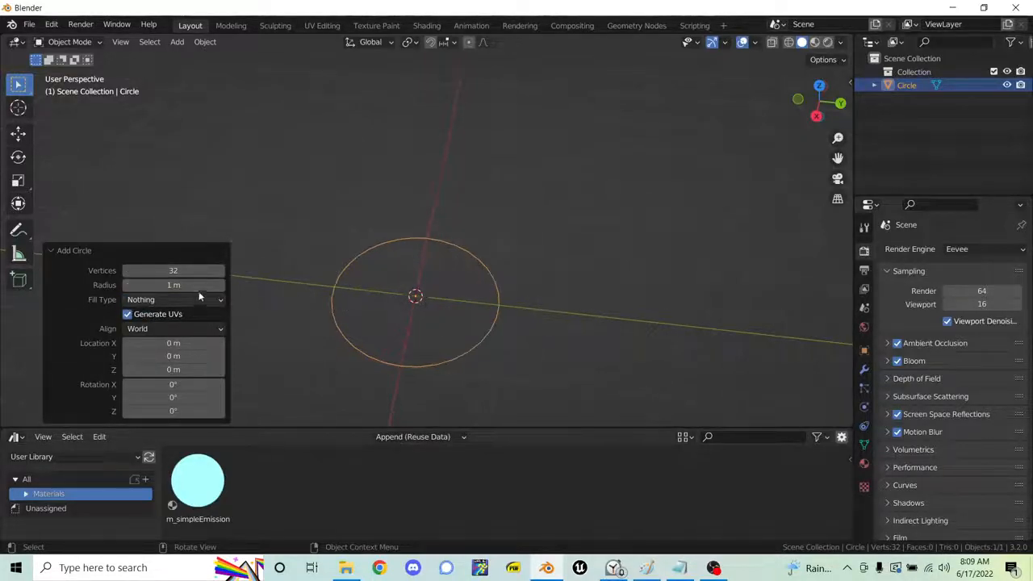
# - Try vertex counts of 16 and 8 for the new circle, and set the count back to 32
pyautogui.click(194, 269)
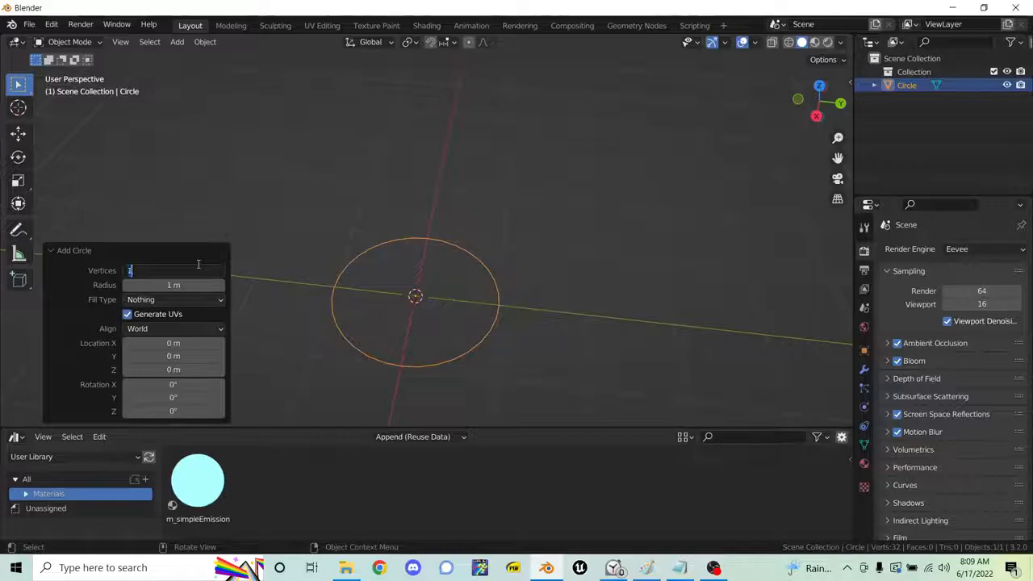
pyautogui.write('16')
pyautogui.press('Return')
pyautogui.click(196, 270)
pyautogui.write('8')
pyautogui.press('Return')
pyautogui.moveTo(529, 230); pyautogui.dragTo(323, 270, button='middle')
pyautogui.click(182, 271)
pyautogui.write('32')
pyautogui.press('Return')
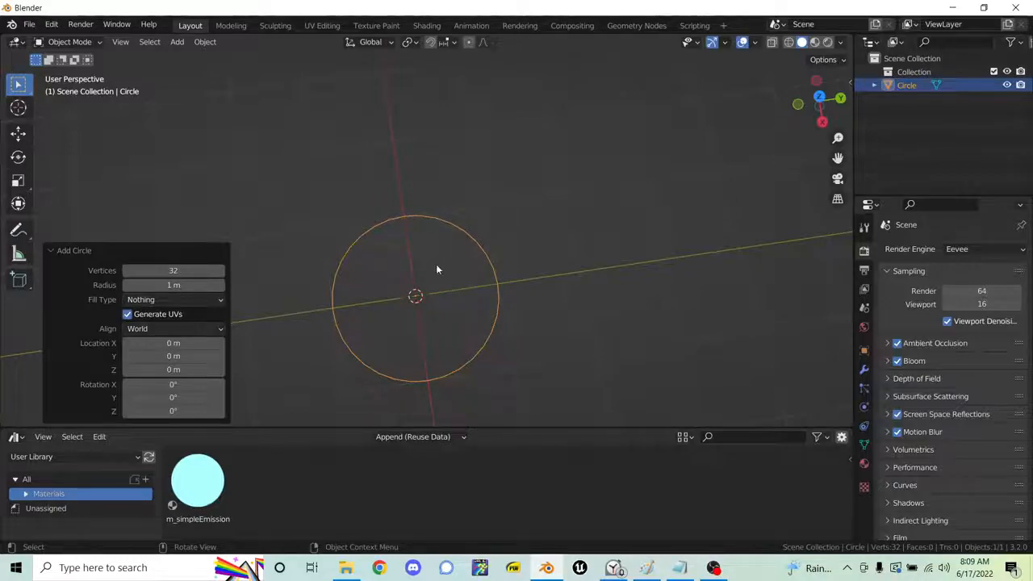
# - Set the new circle's radius to about 0.71 m and its Y rotation to about 61.4°
pyautogui.moveTo(190, 285); pyautogui.dragTo(170, 287)
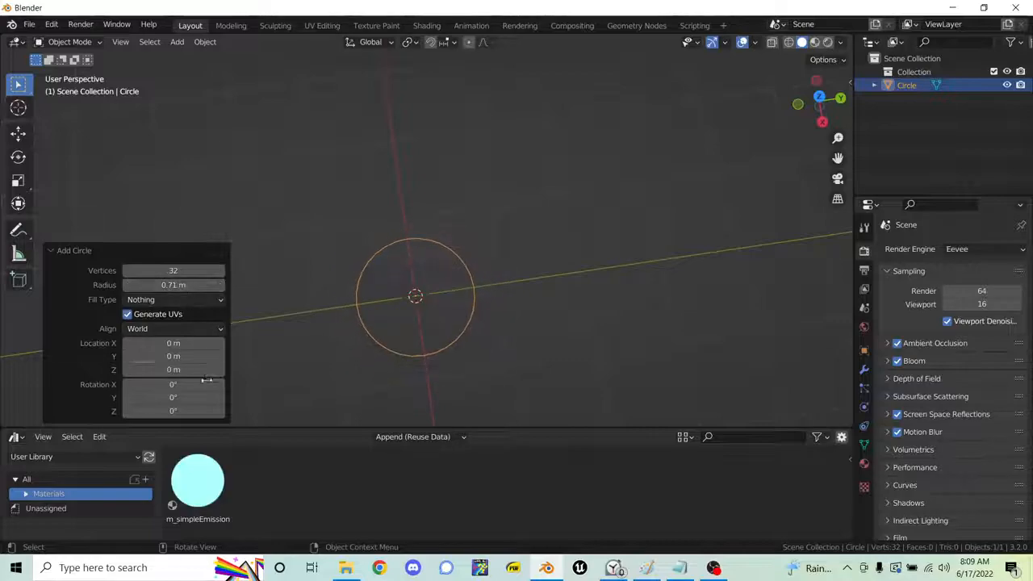
pyautogui.moveTo(181, 401); pyautogui.dragTo(258, 399)
pyautogui.moveTo(258, 398); pyautogui.dragTo(232, 378, button='middle')
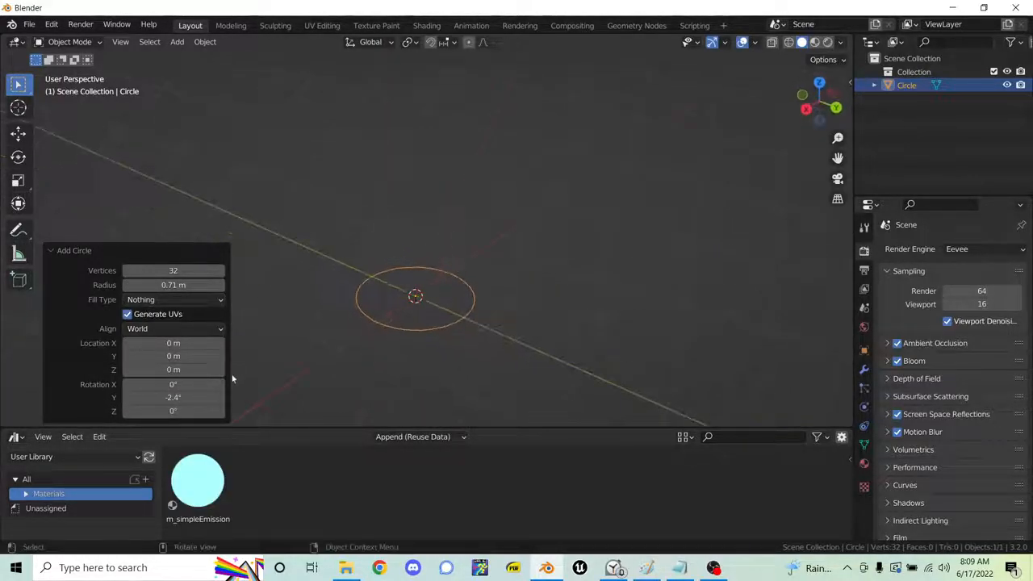
pyautogui.moveTo(174, 397); pyautogui.dragTo(565, 362)
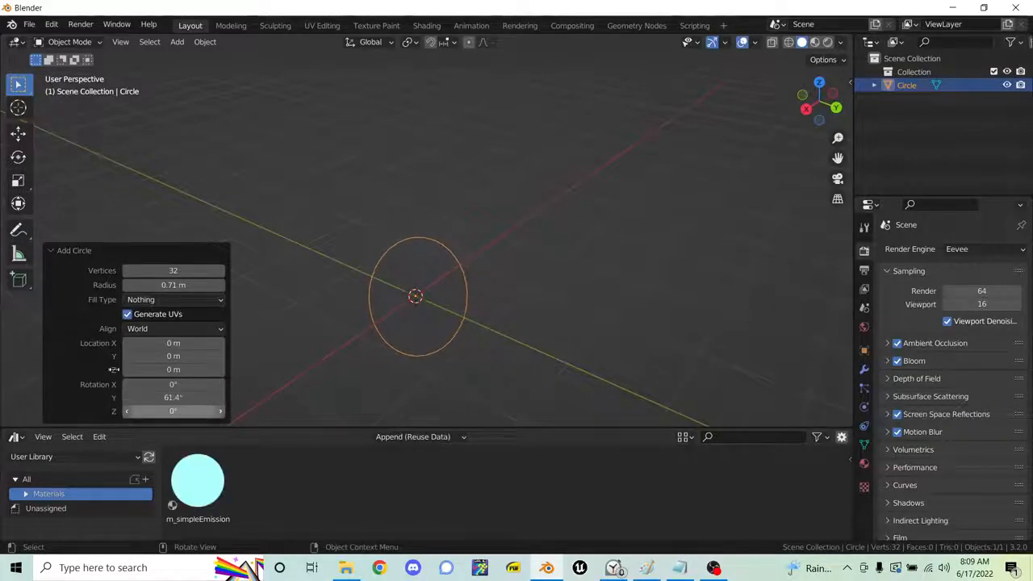
pyautogui.moveTo(127, 371); pyautogui.dragTo(421, 271, button='middle')
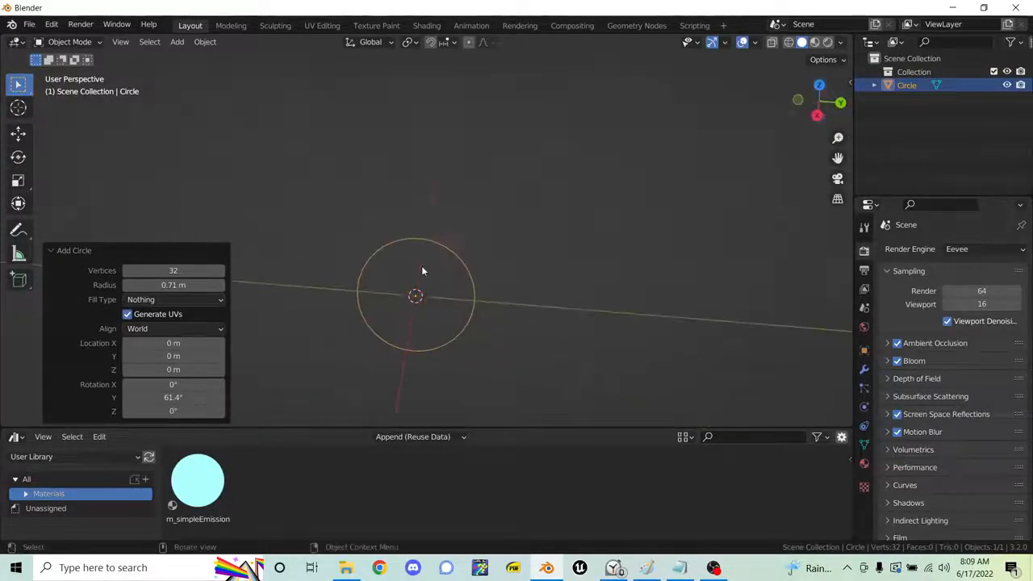
# - Enter Edit Mode on the circle and select a single edge of it
pyautogui.hotkey('ctrl', 'Tab')
pyautogui.click(531, 286)
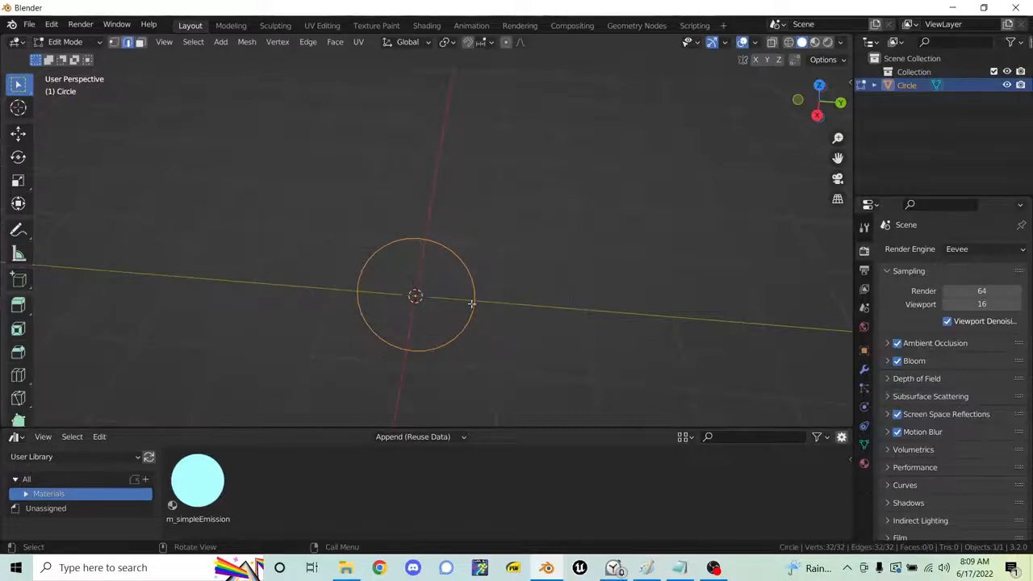
pyautogui.click(446, 235)
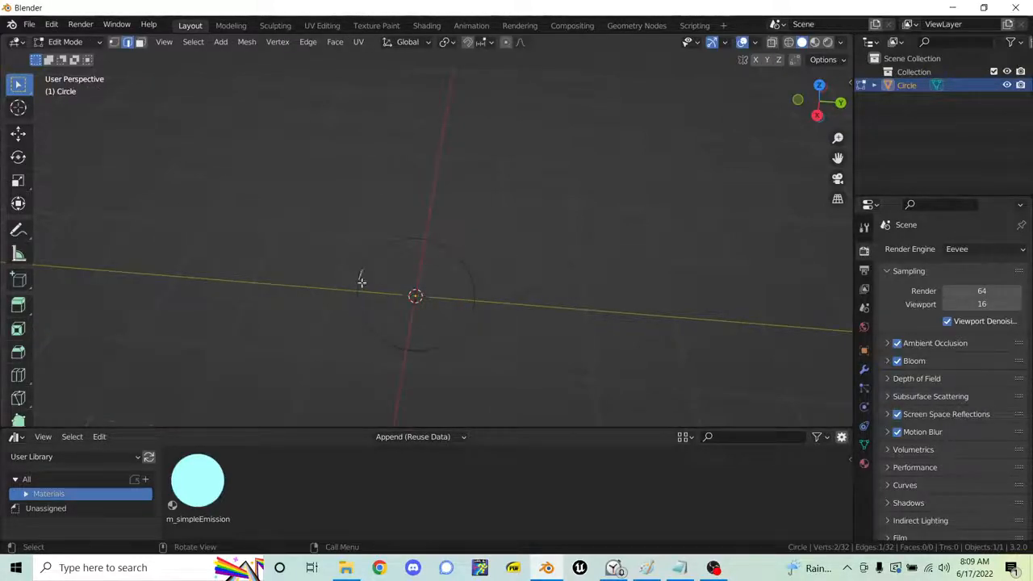
# - Return to Object Mode and delete the circle
pyautogui.hotkey('ctrl', 'Tab')
pyautogui.click(456, 274)
pyautogui.press('x')
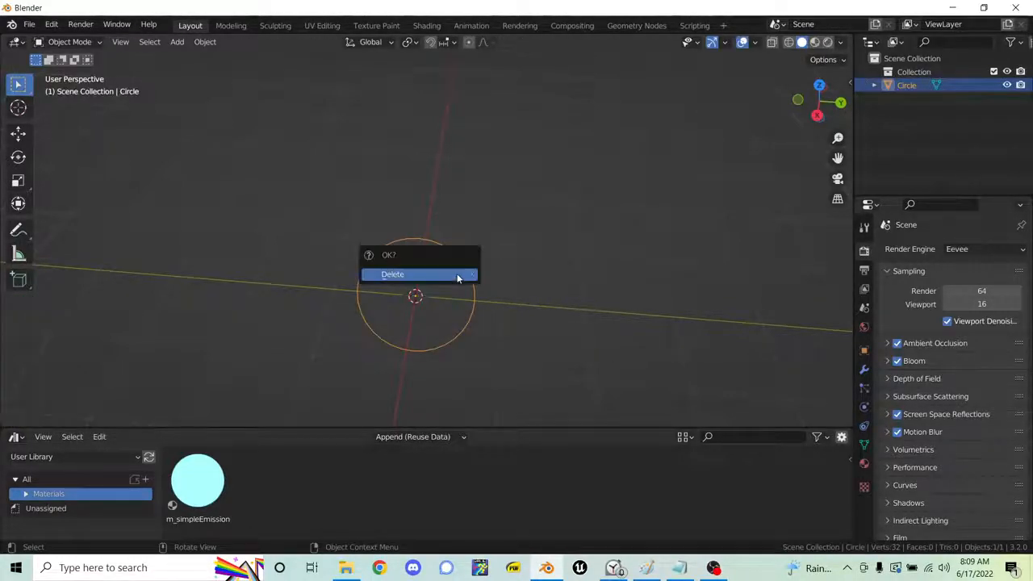
pyautogui.click(457, 275)
# - Add a UV sphere at the origin and inspect it in Wireframe shading
pyautogui.hotkey('shift', 'a')
pyautogui.moveTo(418, 295)
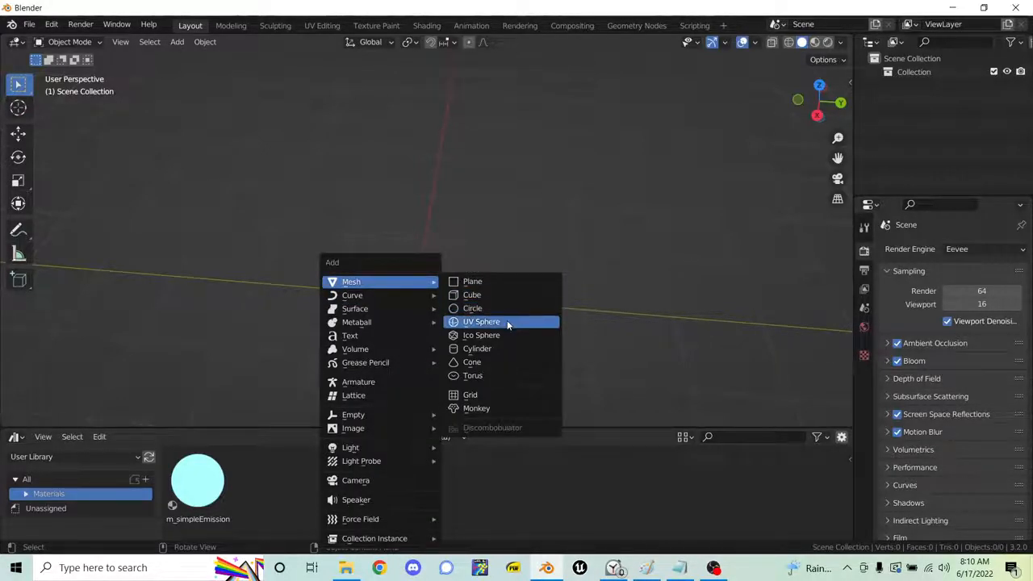
pyautogui.click(508, 322)
pyautogui.press('z')
pyautogui.click(391, 275)
pyautogui.moveTo(390, 275)
pyautogui.mouseDown(button='middle')
pyautogui.moveTo(456, 290)
pyautogui.moveTo(445, 336)
pyautogui.moveTo(486, 249)
pyautogui.moveTo(547, 223)
pyautogui.moveTo(544, 261)
pyautogui.moveTo(501, 310)
pyautogui.moveTo(533, 252)
pyautogui.moveTo(528, 290)
pyautogui.moveTo(413, 262)
pyautogui.mouseUp(button='middle')
pyautogui.scroll(3, 420, 254)
pyautogui.scroll(4, 424, 247)
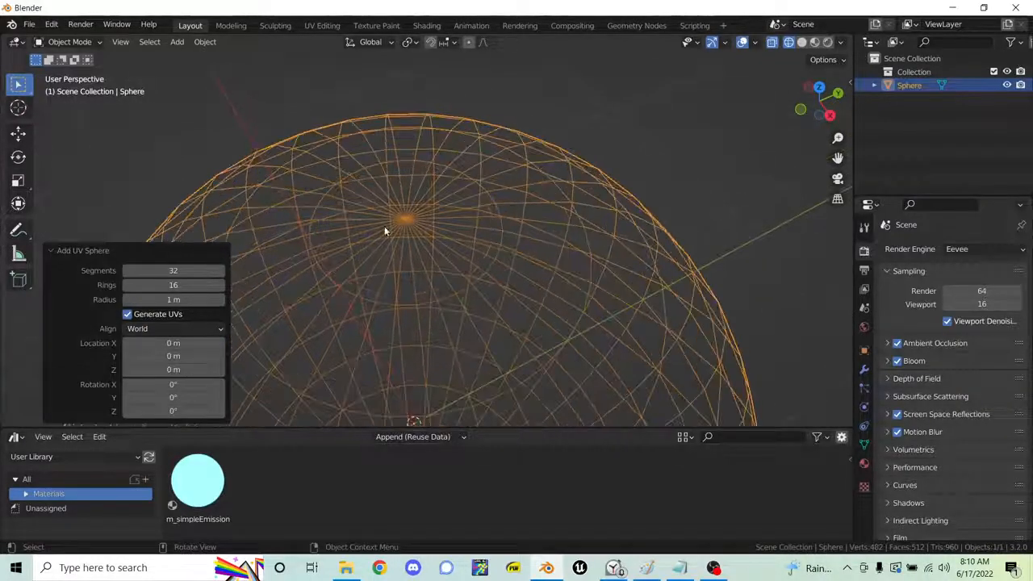
pyautogui.scroll(-6, 492, 265)
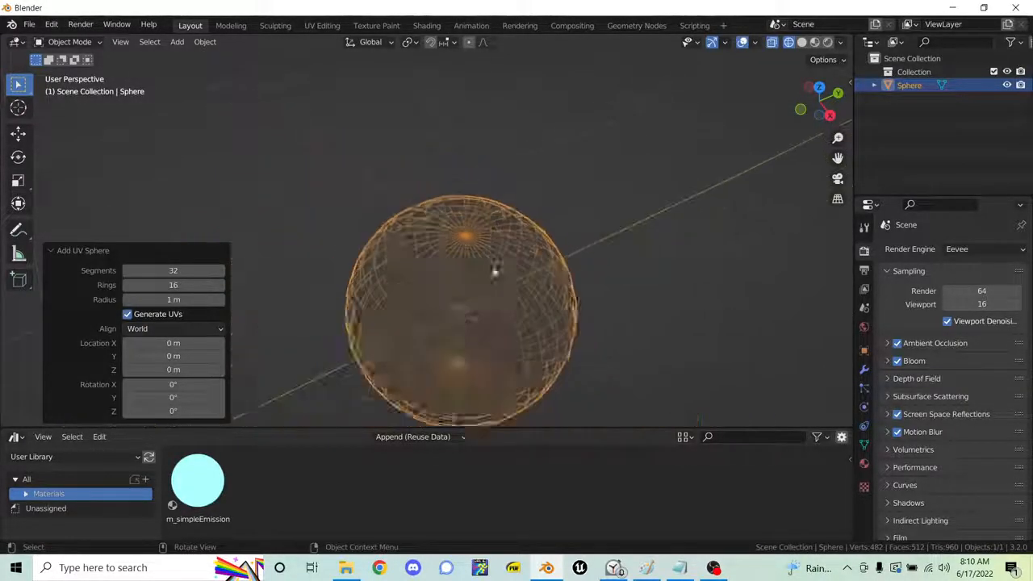
# - Compare Wireframe and Solid shading on the sphere in Object Mode, leaving the viewport in Solid
pyautogui.hotkey('ctrl', 'Tab')
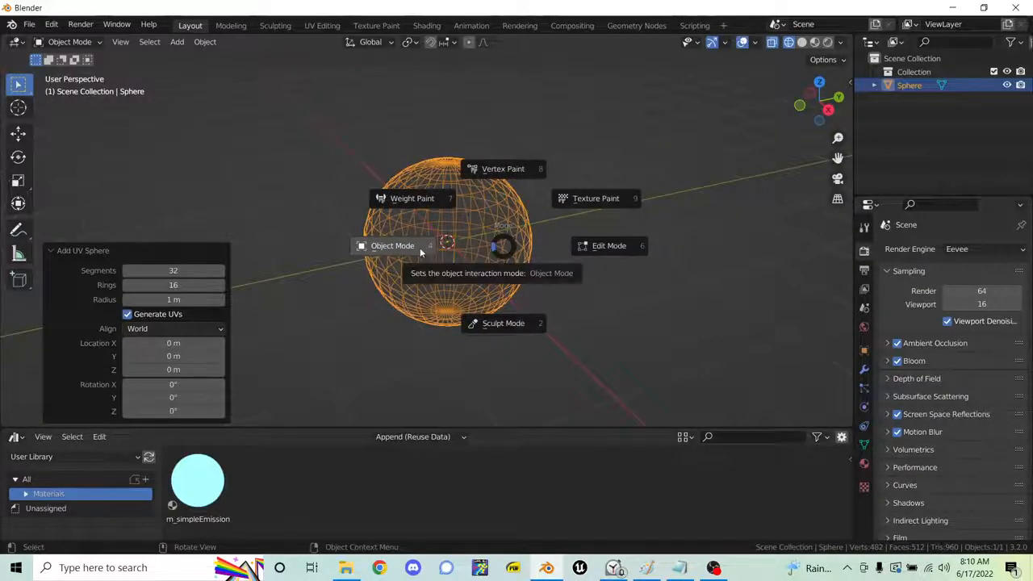
pyautogui.click(420, 251)
pyautogui.press('z')
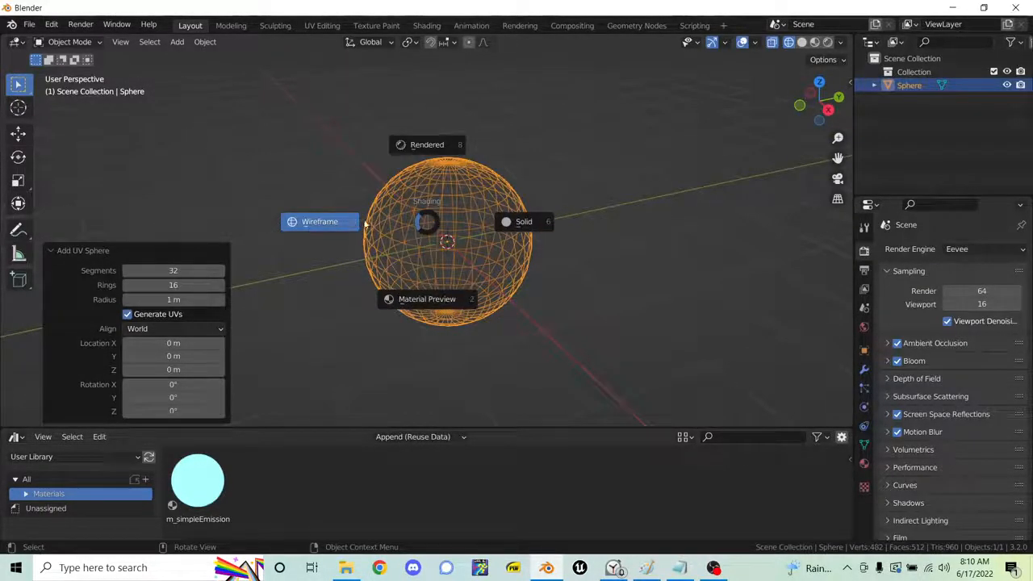
pyautogui.click(536, 224)
pyautogui.moveTo(521, 230)
pyautogui.mouseDown(button='middle')
pyautogui.moveTo(524, 201)
pyautogui.moveTo(525, 255)
pyautogui.moveTo(438, 281)
pyautogui.moveTo(468, 270)
pyautogui.moveTo(418, 235)
pyautogui.mouseUp(button='middle')
pyautogui.press('z')
pyautogui.click(421, 212)
pyautogui.press('z')
pyautogui.click(533, 232)
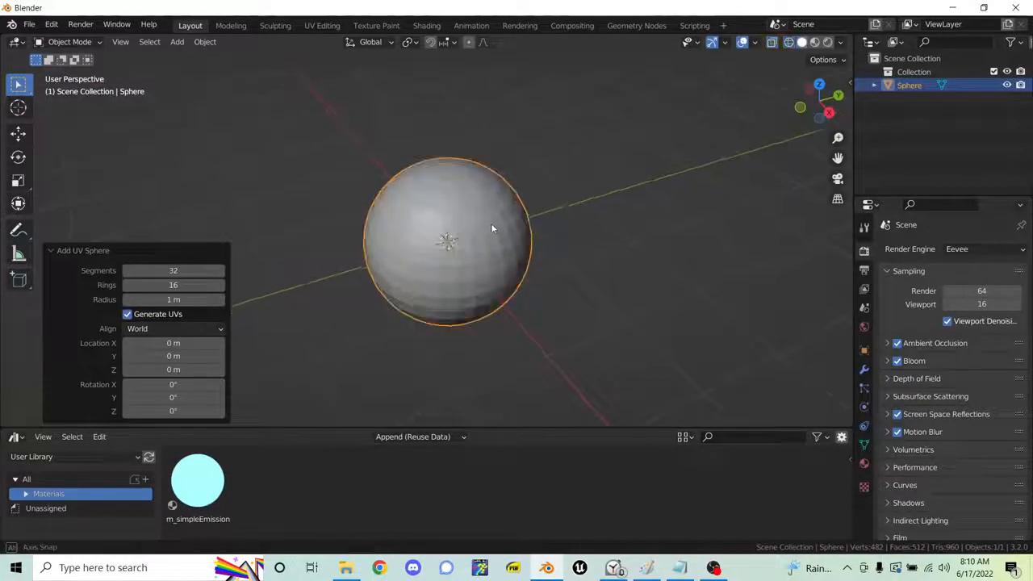
# - Enter Edit Mode on the sphere and show it from the front in Solid shading
pyautogui.hotkey('ctrl', 'Tab')
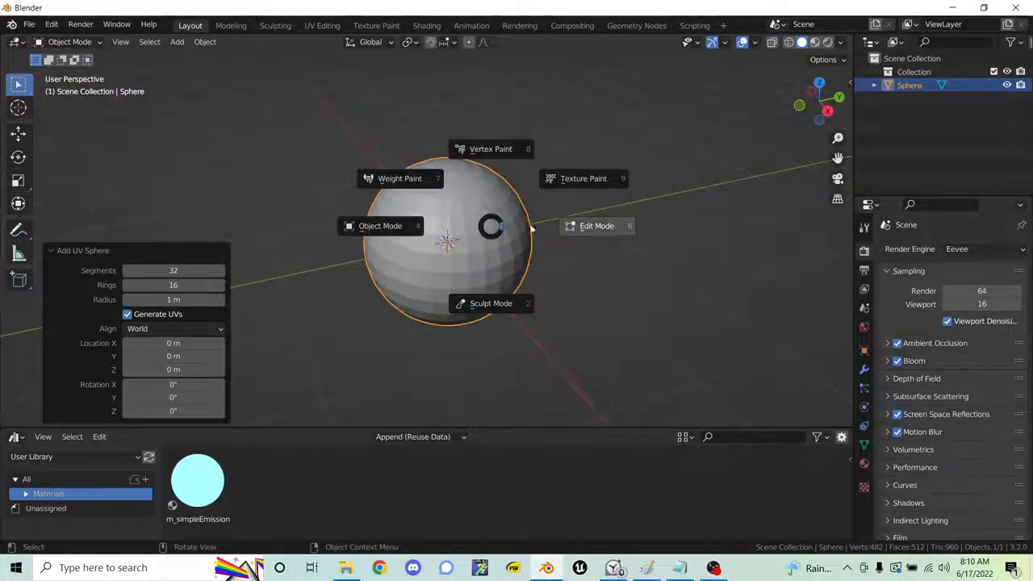
pyautogui.click(588, 221)
pyautogui.press('KP_1')
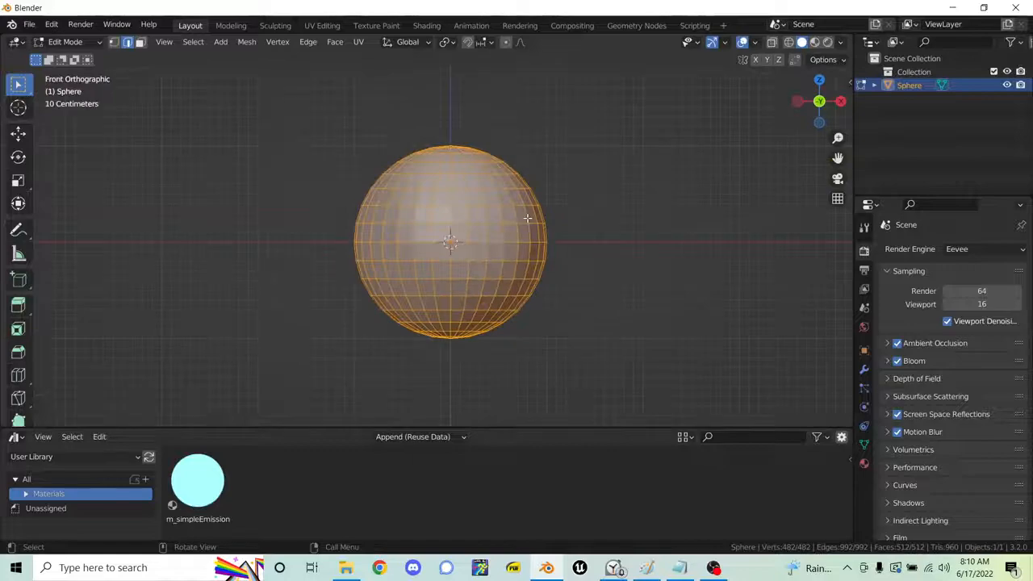
pyautogui.scroll(1, 540, 232)
pyautogui.scroll(-1, 520, 250)
pyautogui.press('z')
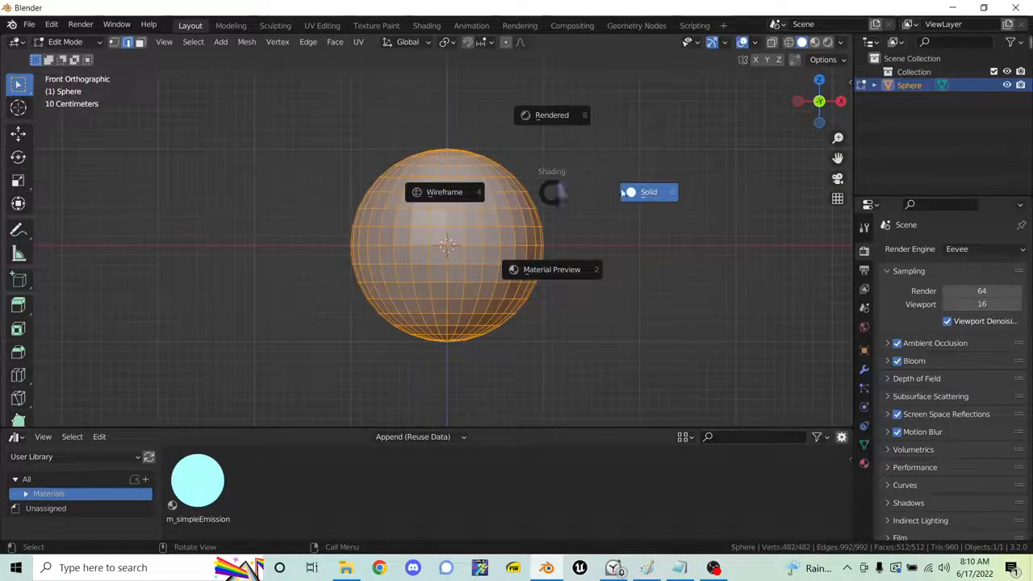
pyautogui.click(626, 194)
# - Try deleting the vertices of the sphere's +X half with Solid shading active, and undo the deletion
pyautogui.click(523, 184)
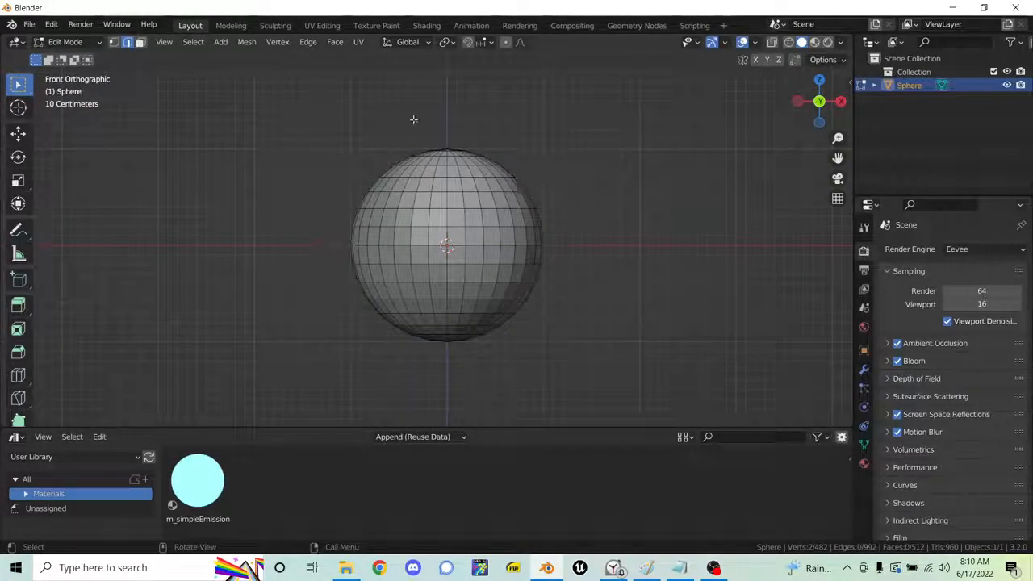
pyautogui.press('1')
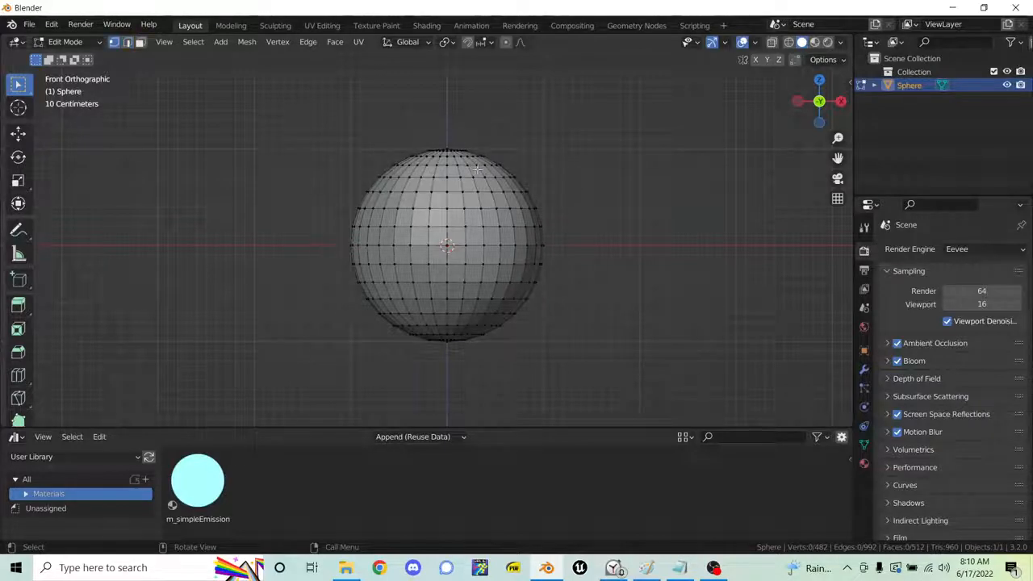
pyautogui.moveTo(446, 124); pyautogui.dragTo(650, 411)
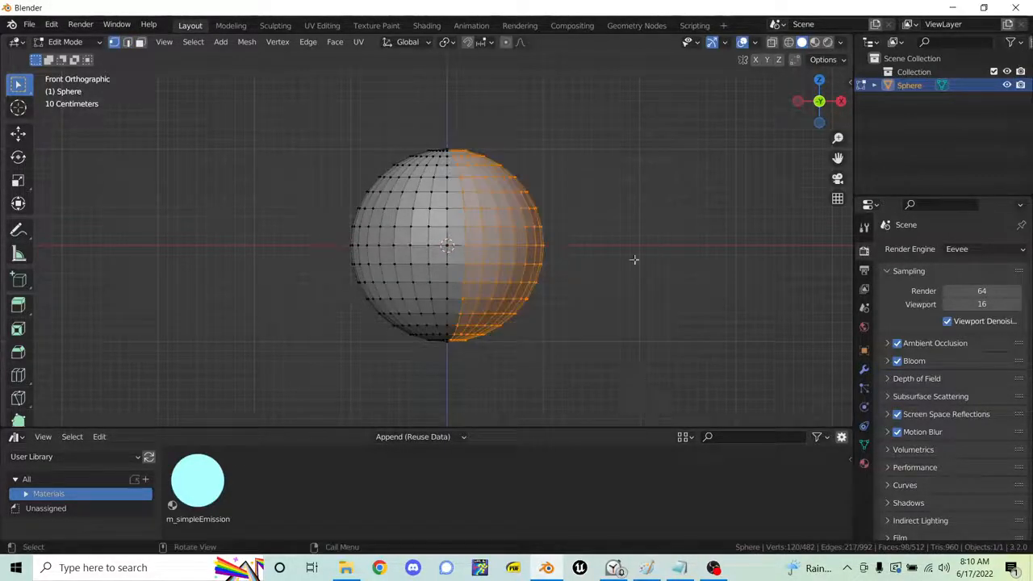
pyautogui.press('x')
pyautogui.click(614, 197)
pyautogui.press('x')
pyautogui.click(601, 169)
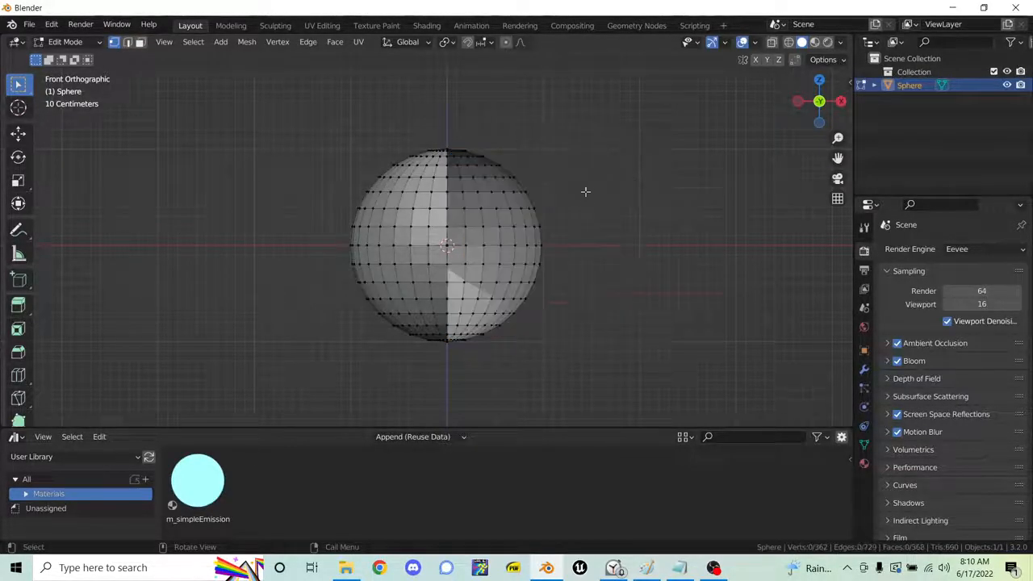
pyautogui.moveTo(613, 154); pyautogui.dragTo(607, 219, button='middle')
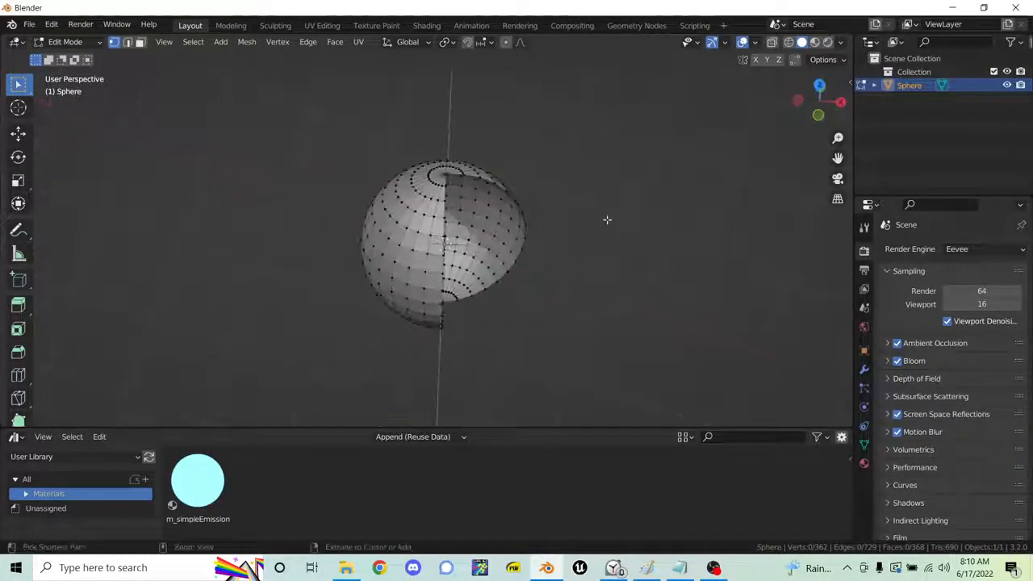
pyautogui.hotkey('ctrl', 'z')
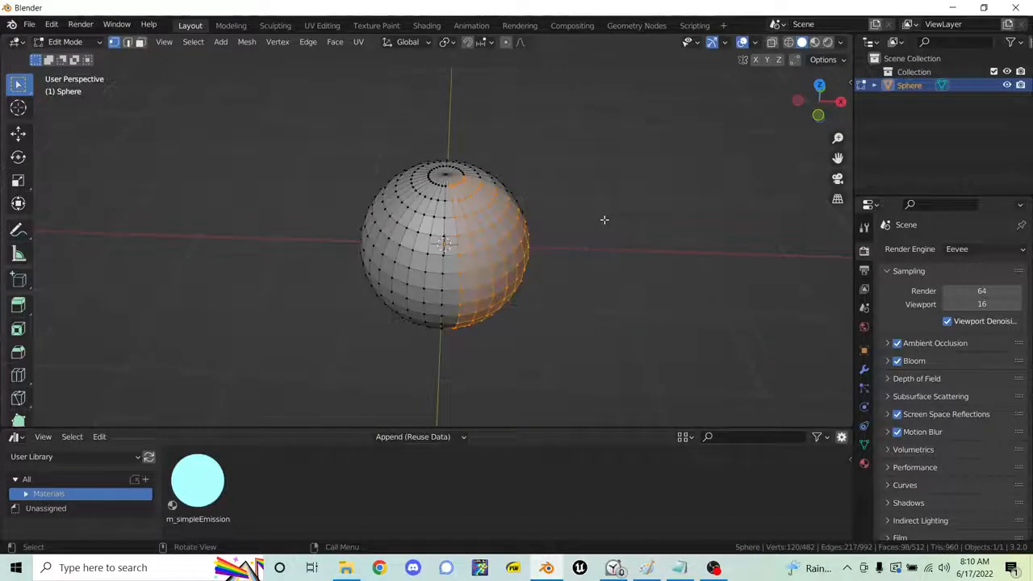
# - Delete all vertices of the sphere's -X half, selecting them from the front view in Wireframe shading
pyautogui.press('KP_1')
pyautogui.click(634, 160)
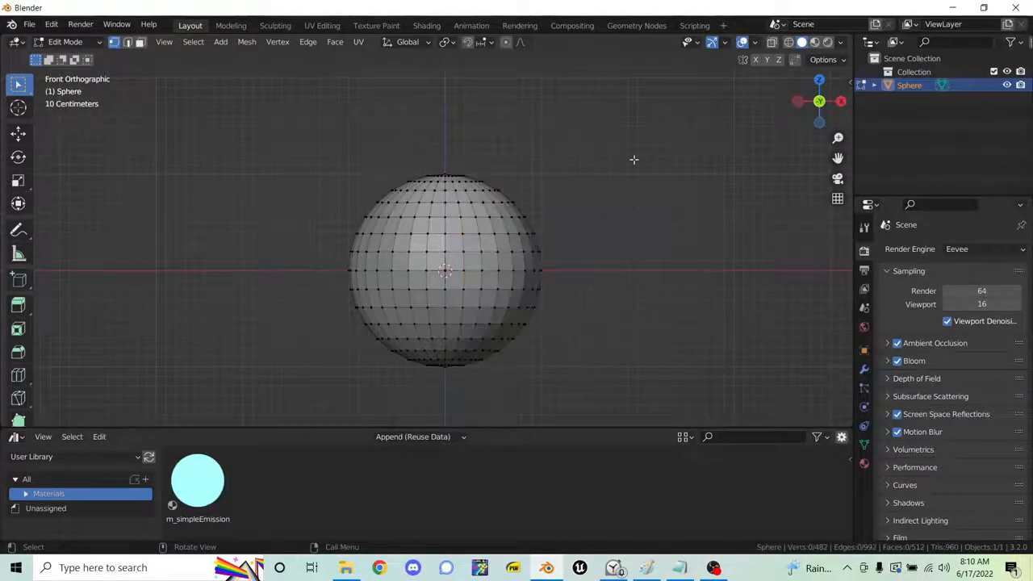
pyautogui.press('z')
pyautogui.click(531, 211)
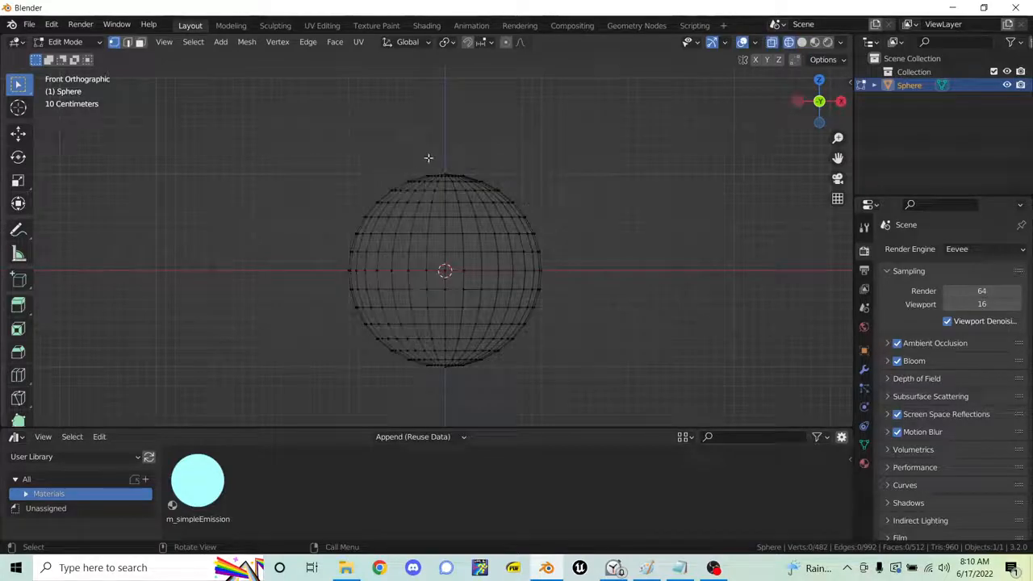
pyautogui.moveTo(442, 158); pyautogui.dragTo(275, 423)
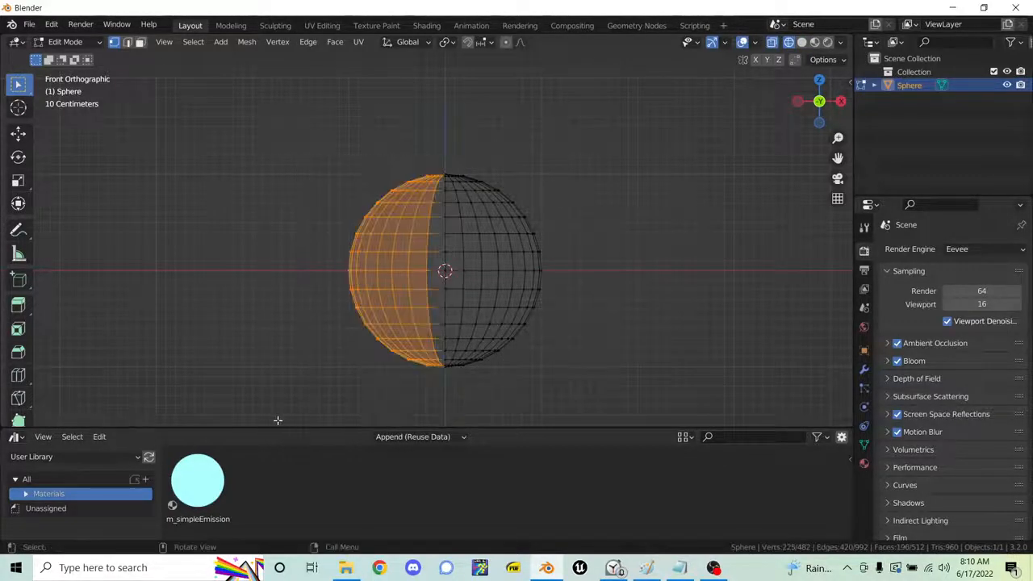
pyautogui.press('x')
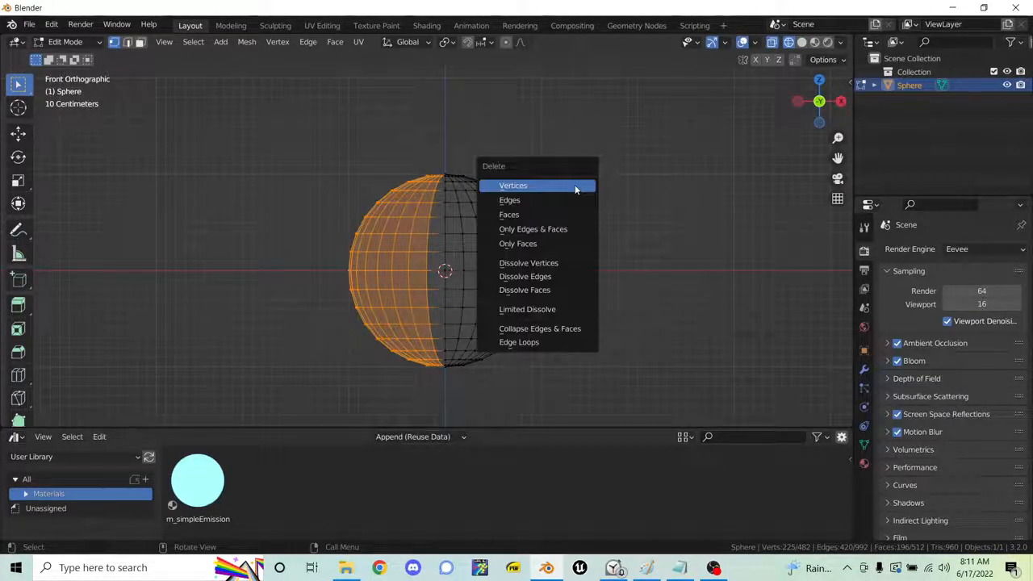
pyautogui.click(575, 189)
# - Check the remaining half sphere in Solid and Wireframe shading, ending in Solid
pyautogui.press('z')
pyautogui.click(611, 209)
pyautogui.moveTo(492, 184)
pyautogui.mouseDown(button='middle')
pyautogui.moveTo(533, 191)
pyautogui.moveTo(579, 275)
pyautogui.moveTo(570, 293)
pyautogui.moveTo(546, 221)
pyautogui.moveTo(396, 217)
pyautogui.moveTo(376, 180)
pyautogui.moveTo(508, 181)
pyautogui.moveTo(566, 247)
pyautogui.moveTo(512, 215)
pyautogui.moveTo(488, 214)
pyautogui.mouseUp(button='middle')
pyautogui.press('z')
pyautogui.click(466, 217)
pyautogui.press('z')
pyautogui.click(687, 180)
# - Try box-selecting small groups of vertices on the half sphere in Wireframe shading, return to Solid shading and clear the selection
pyautogui.press('z')
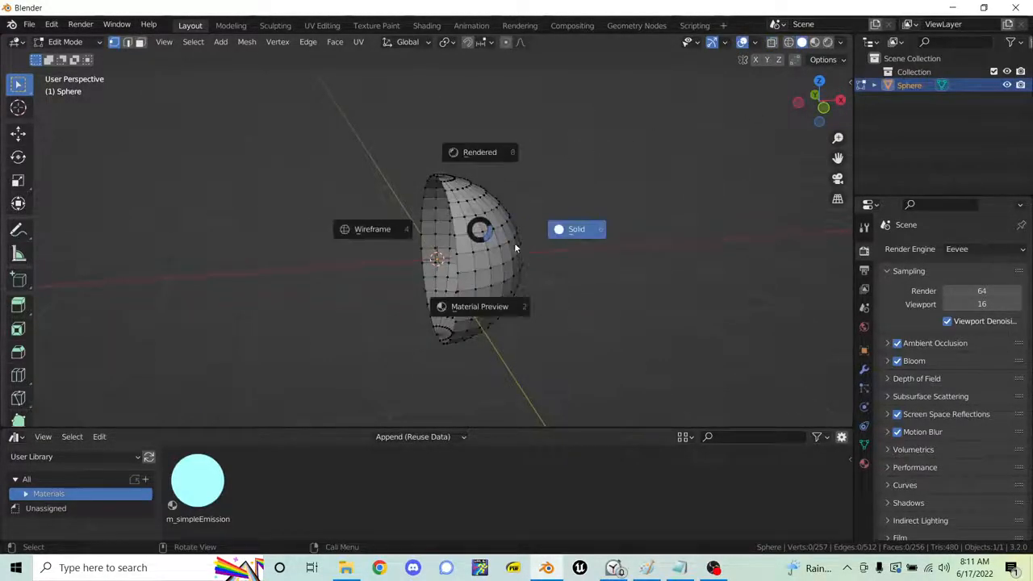
pyautogui.click(436, 240)
pyautogui.moveTo(475, 225); pyautogui.dragTo(494, 241)
pyautogui.moveTo(509, 204); pyautogui.dragTo(558, 231)
pyautogui.moveTo(485, 216); pyautogui.dragTo(493, 257)
pyautogui.moveTo(583, 193)
pyautogui.mouseDown(button='middle')
pyautogui.moveTo(416, 174)
pyautogui.moveTo(368, 183)
pyautogui.moveTo(592, 212)
pyautogui.mouseUp(button='middle')
pyautogui.press('z')
pyautogui.click(705, 206)
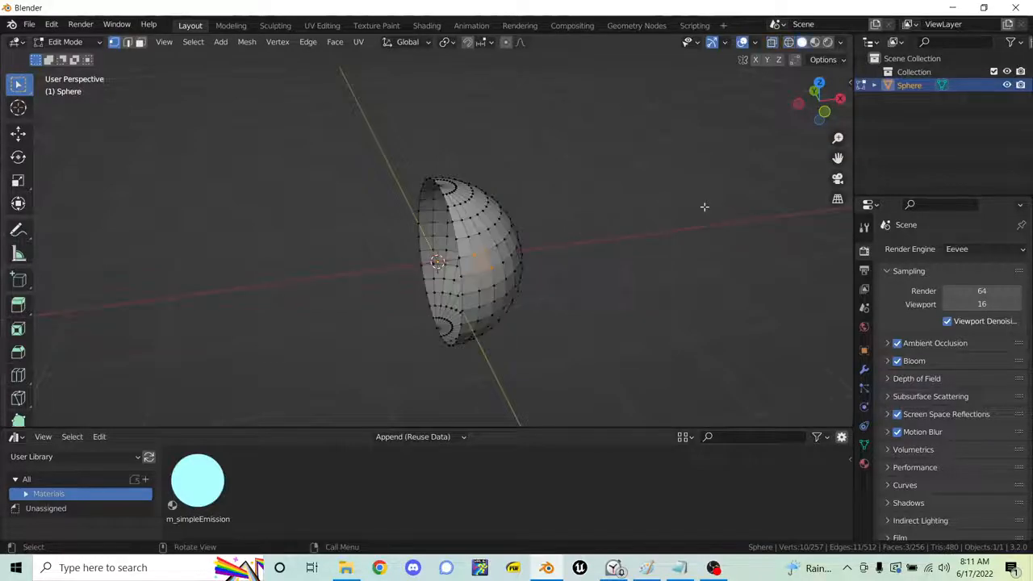
pyautogui.click(643, 203)
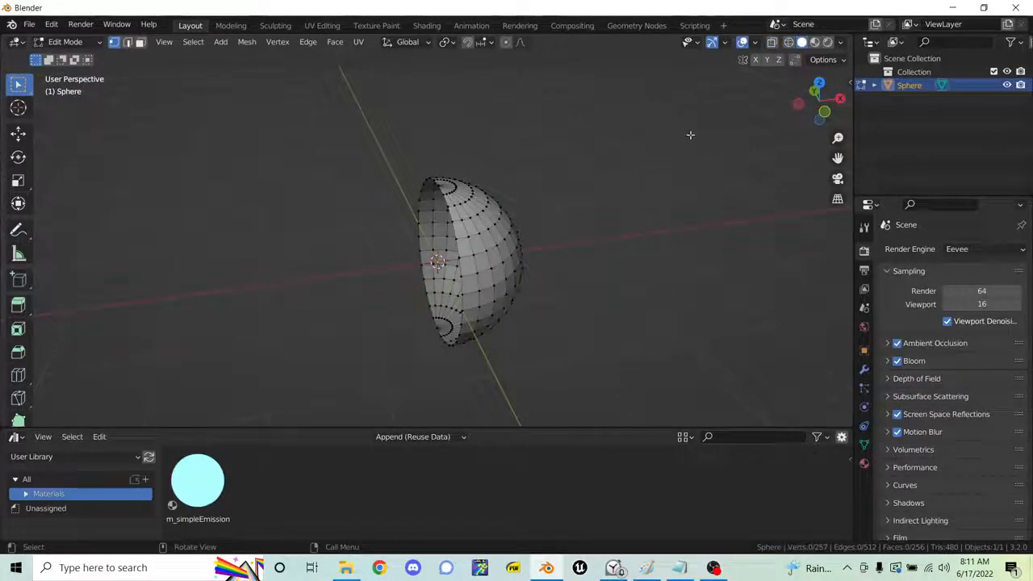
# - Turn on X-ray for the half sphere, look at its see-through mesh, and turn X-ray off again
pyautogui.click(772, 42)
pyautogui.moveTo(592, 247); pyautogui.dragTo(609, 272, button='middle')
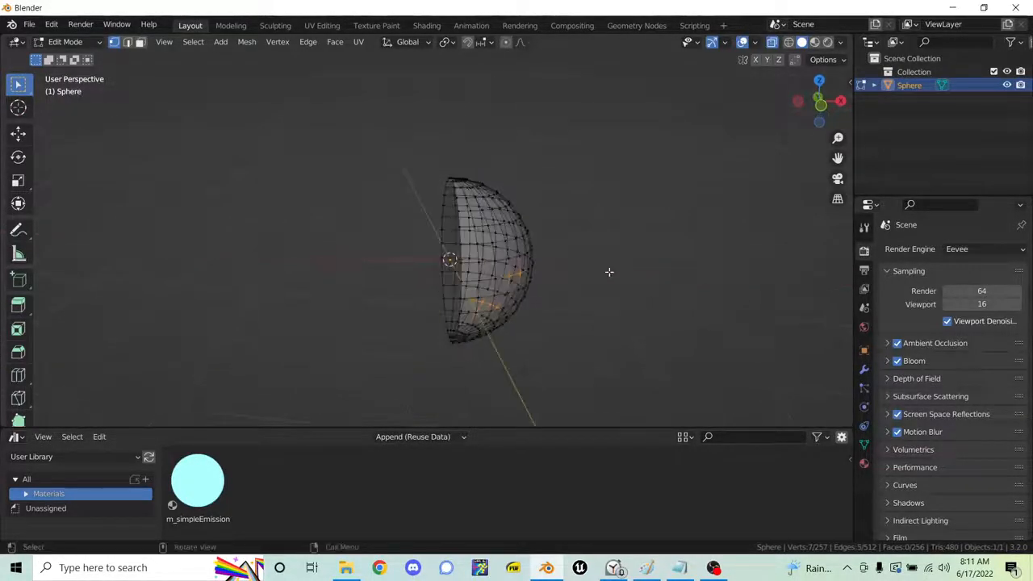
pyautogui.click(771, 42)
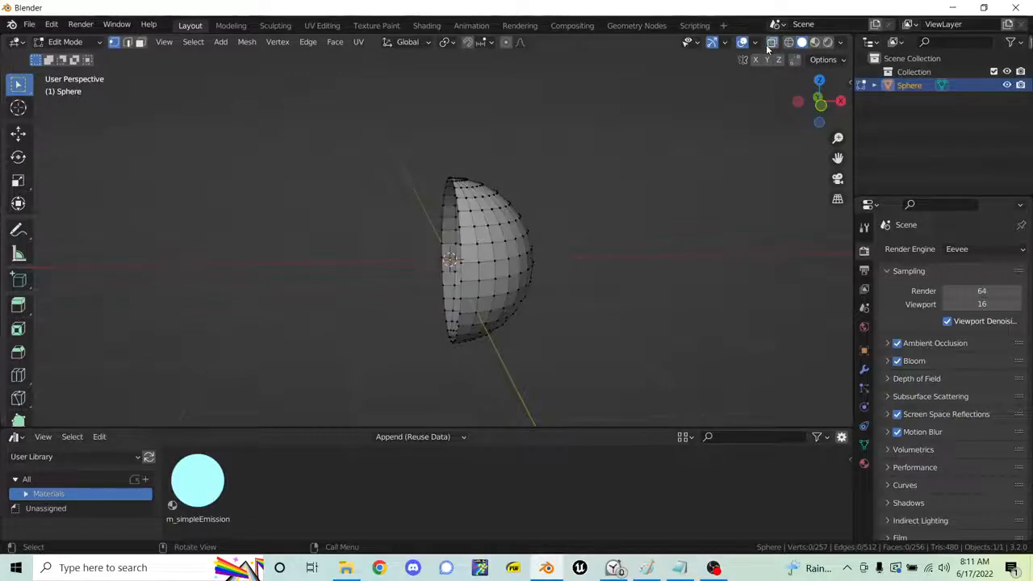
pyautogui.moveTo(562, 258); pyautogui.dragTo(667, 251, button='middle')
# - Return to Object Mode and delete the half sphere
pyautogui.hotkey('ctrl', 'Tab')
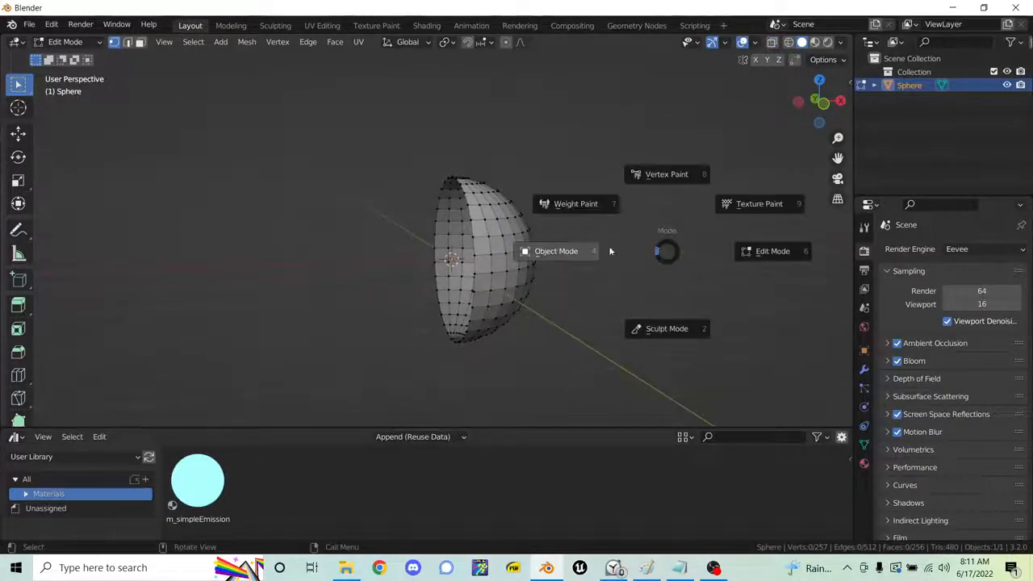
pyautogui.click(568, 256)
pyautogui.moveTo(567, 256); pyautogui.dragTo(640, 201, button='middle')
pyautogui.press('x')
pyautogui.click(552, 202)
# - Add a cylinder mesh at the scene origin and set its vertices to 64
pyautogui.keyDown('shift'); pyautogui.moveTo(529, 229); pyautogui.dragTo(540, 227, button='middle'); pyautogui.keyUp('shift')
pyautogui.hotkey('shift', 'a')
pyautogui.moveTo(540, 224)
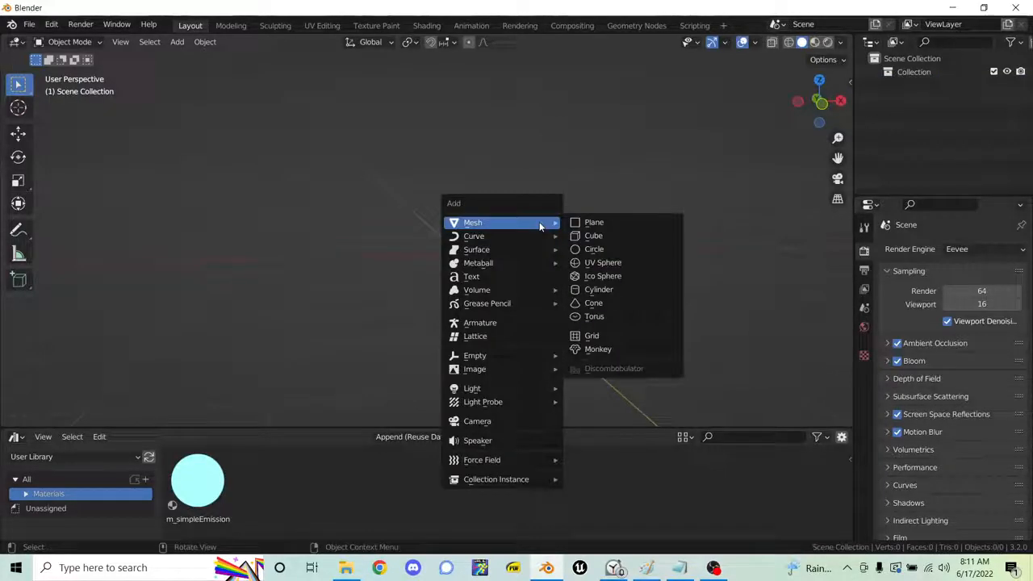
pyautogui.click(624, 291)
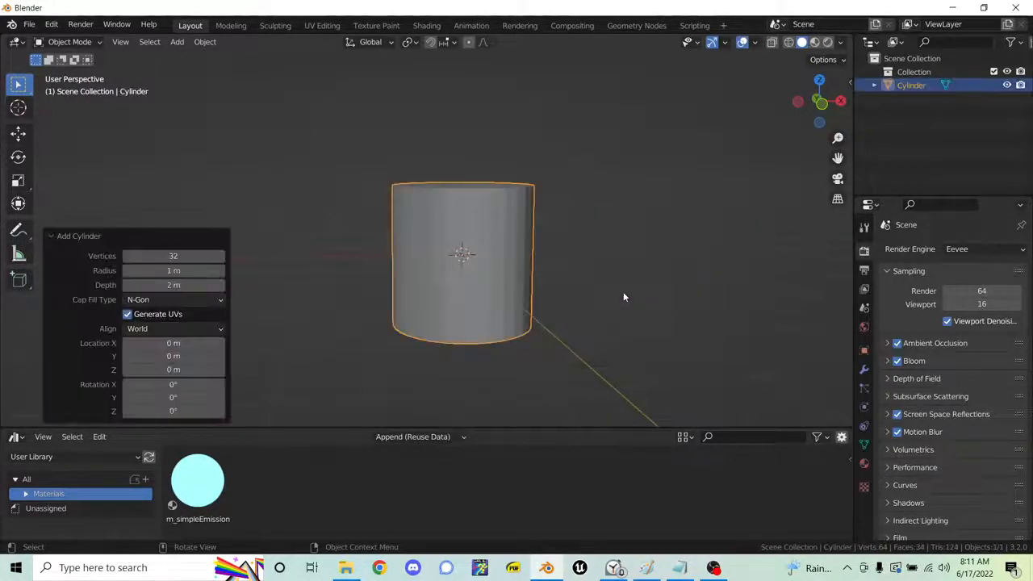
pyautogui.moveTo(641, 188); pyautogui.dragTo(411, 218, button='middle')
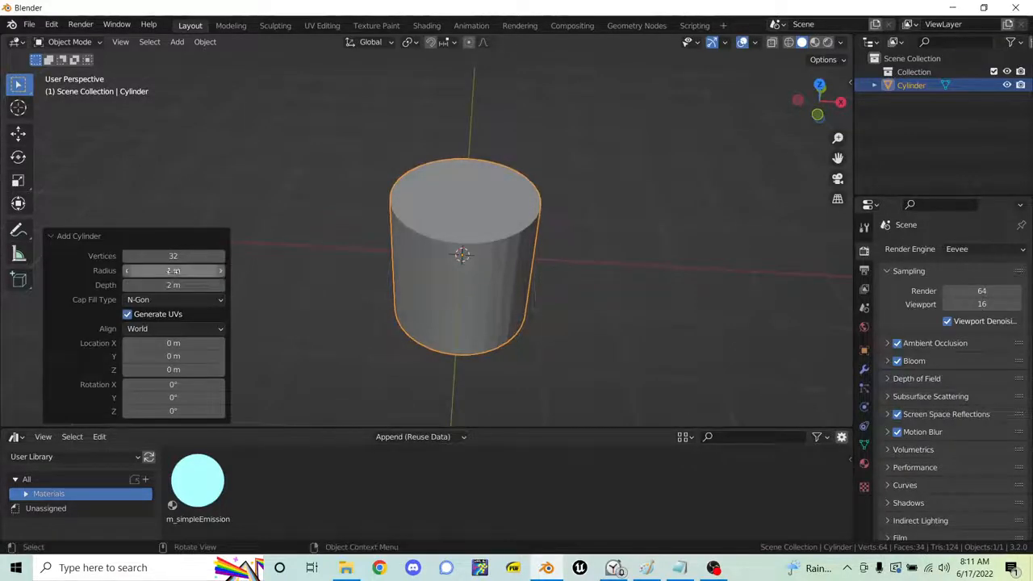
pyautogui.click(186, 255)
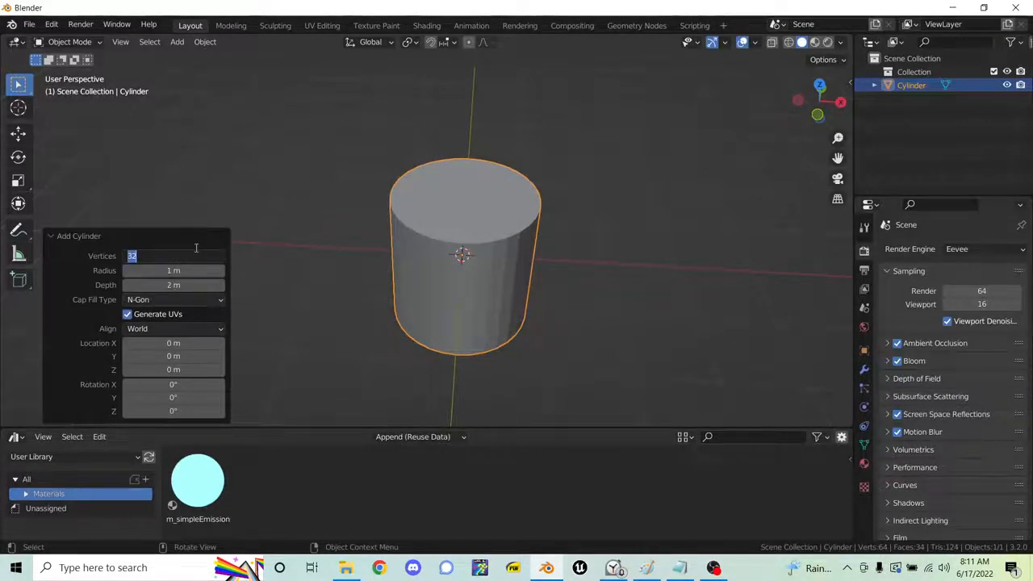
pyautogui.write('64')
pyautogui.press('Return')
# - Apply Shade Smooth to the cylinder and clear the selection to inspect its surface
pyautogui.scroll(4, 468, 234)
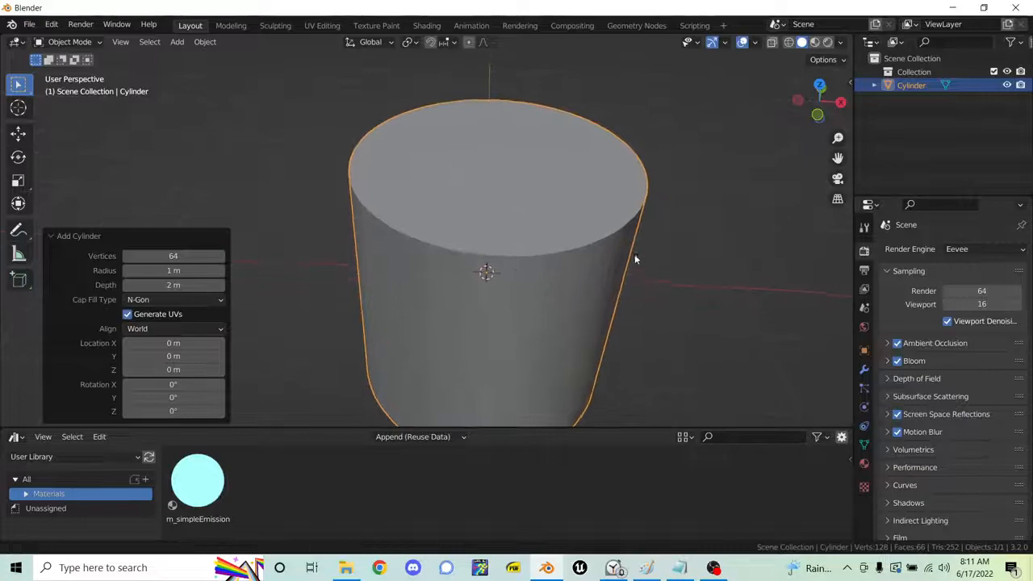
pyautogui.keyDown('shift'); pyautogui.moveTo(643, 264); pyautogui.dragTo(607, 242, button='middle'); pyautogui.keyUp('shift')
pyautogui.scroll(2, 502, 276)
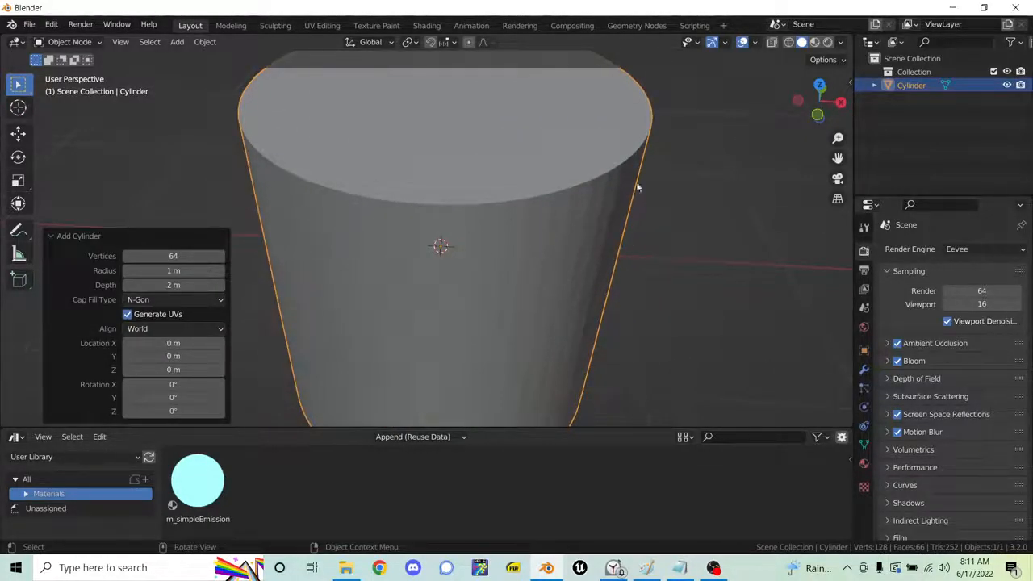
pyautogui.rightClick(484, 200)
pyautogui.scroll(-2, 574, 194)
pyautogui.rightClick(446, 206)
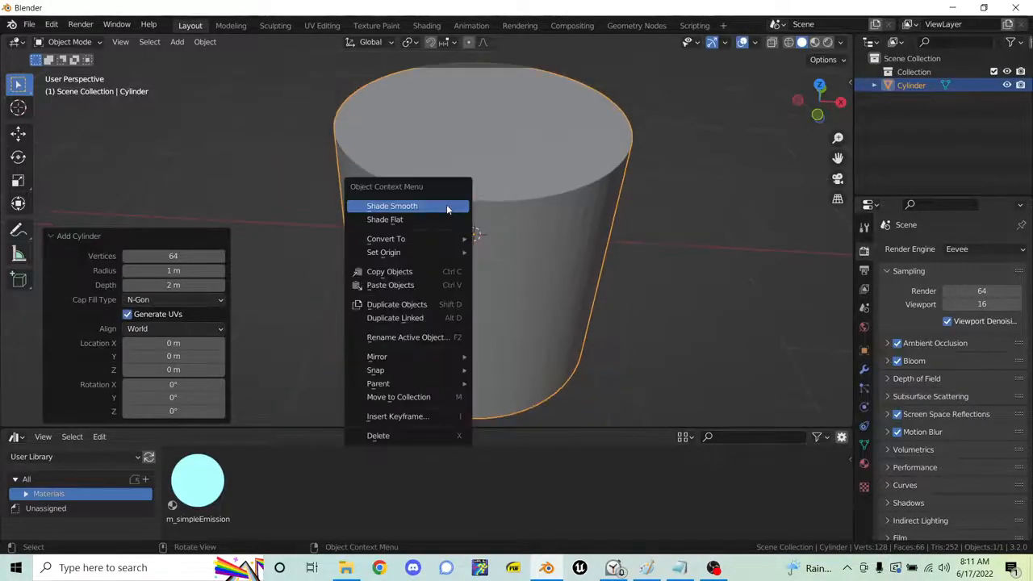
pyautogui.click(423, 208)
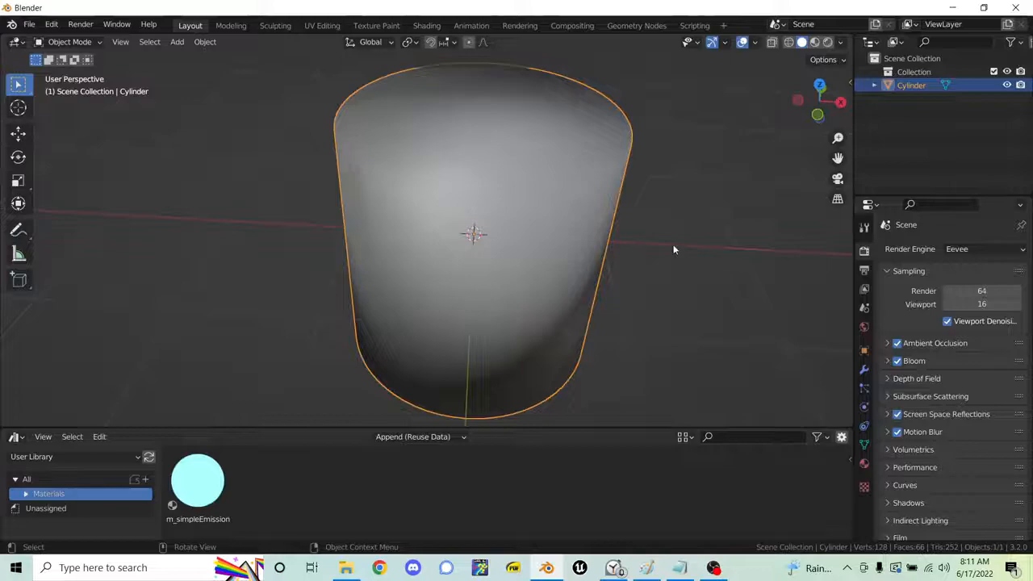
pyautogui.click(658, 264)
pyautogui.moveTo(658, 263); pyautogui.dragTo(613, 267, button='middle')
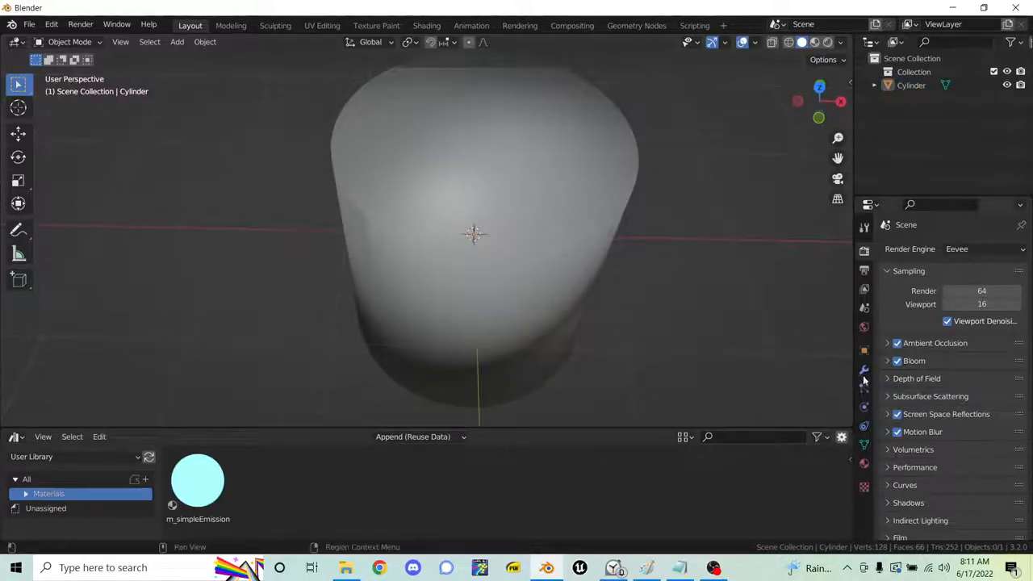
# - Enable Auto Smooth at 30° in the cylinder's normals settings
pyautogui.click(864, 446)
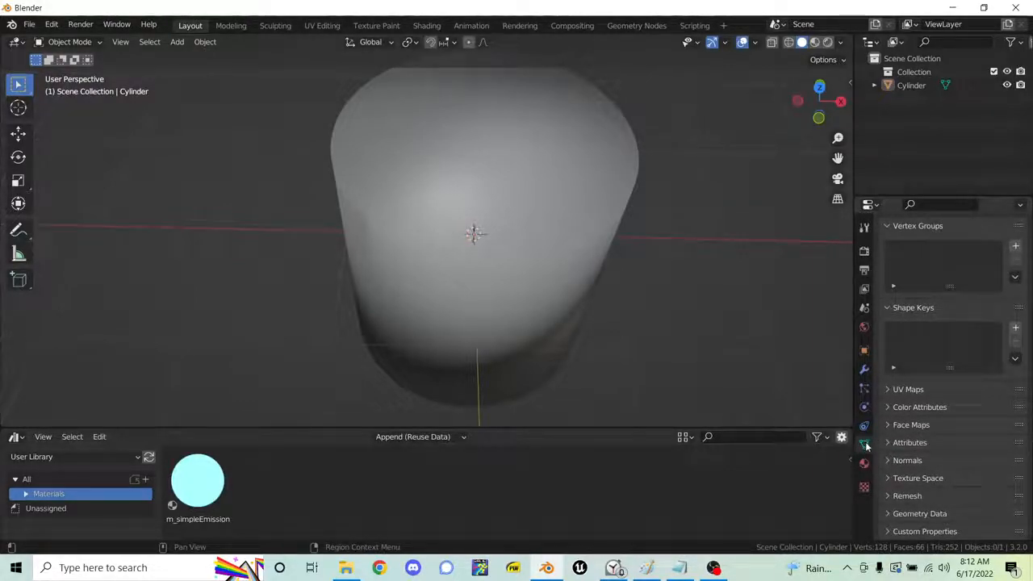
pyautogui.click(887, 460)
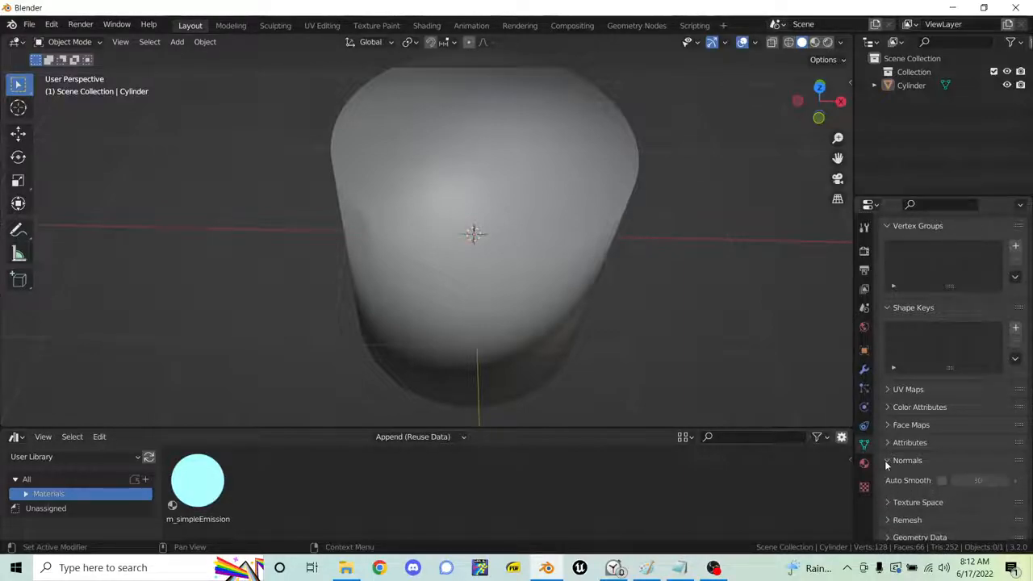
pyautogui.scroll(-1, 934, 468)
pyautogui.click(942, 457)
pyautogui.moveTo(559, 385)
pyautogui.mouseDown(button='middle')
pyautogui.moveTo(575, 342)
pyautogui.moveTo(559, 383)
pyautogui.mouseUp(button='middle')
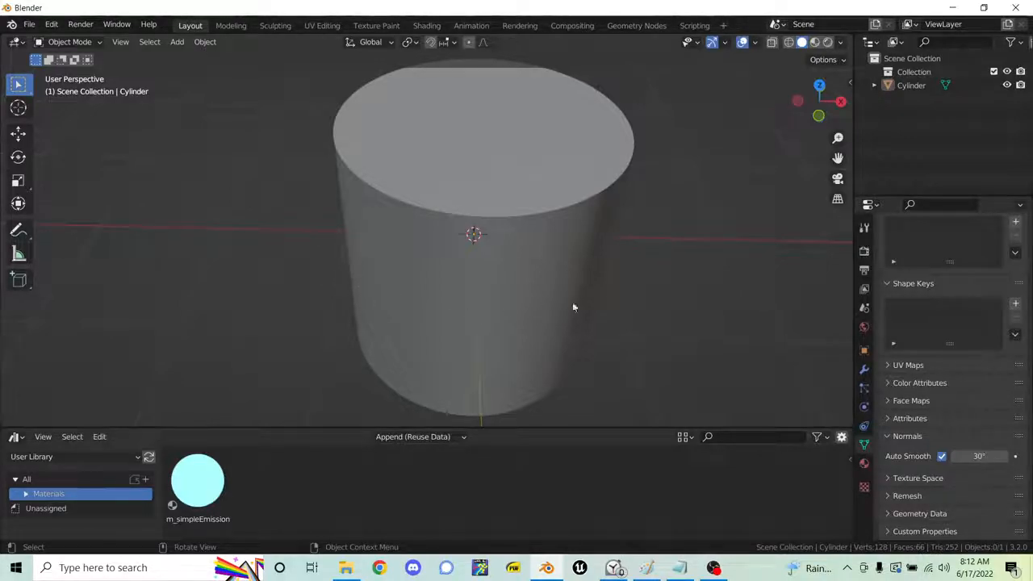
pyautogui.moveTo(461, 166); pyautogui.dragTo(475, 210, button='middle')
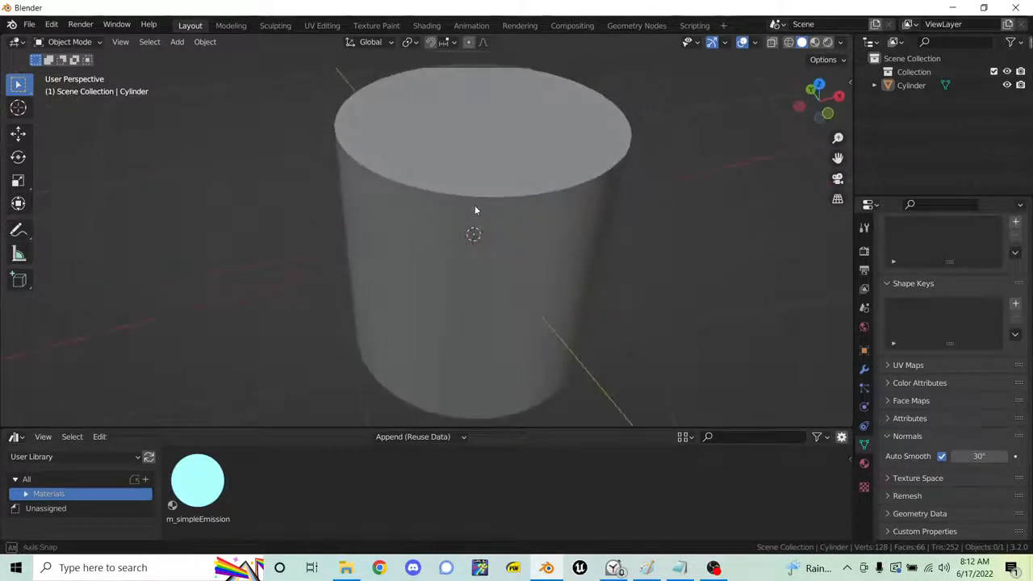
# - Compare the cylinder without and with Auto Smooth, leaving Auto Smooth enabled
pyautogui.click(941, 456)
pyautogui.moveTo(675, 340); pyautogui.dragTo(491, 183, button='middle')
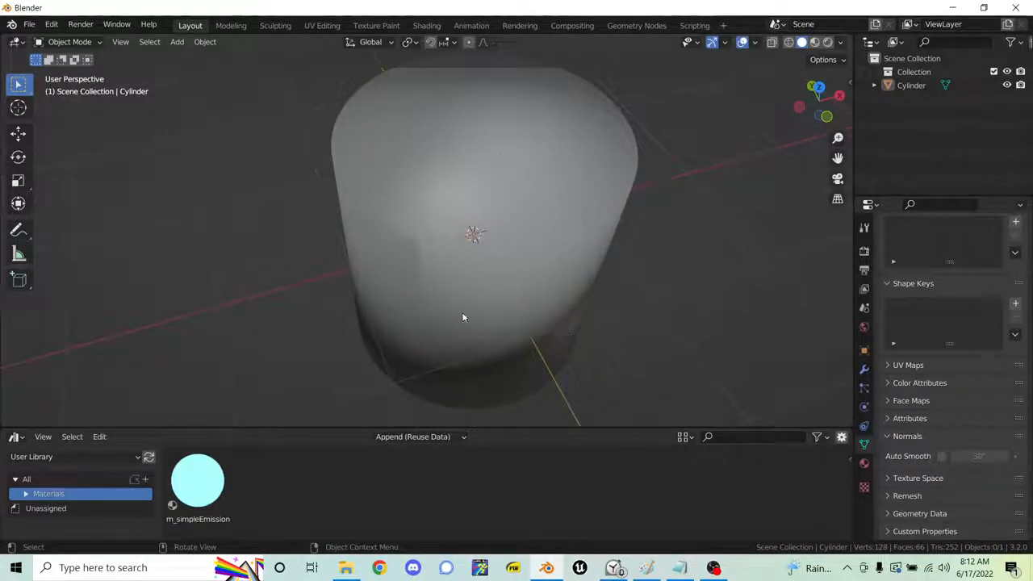
pyautogui.click(942, 457)
pyautogui.moveTo(655, 304); pyautogui.dragTo(638, 284, button='middle')
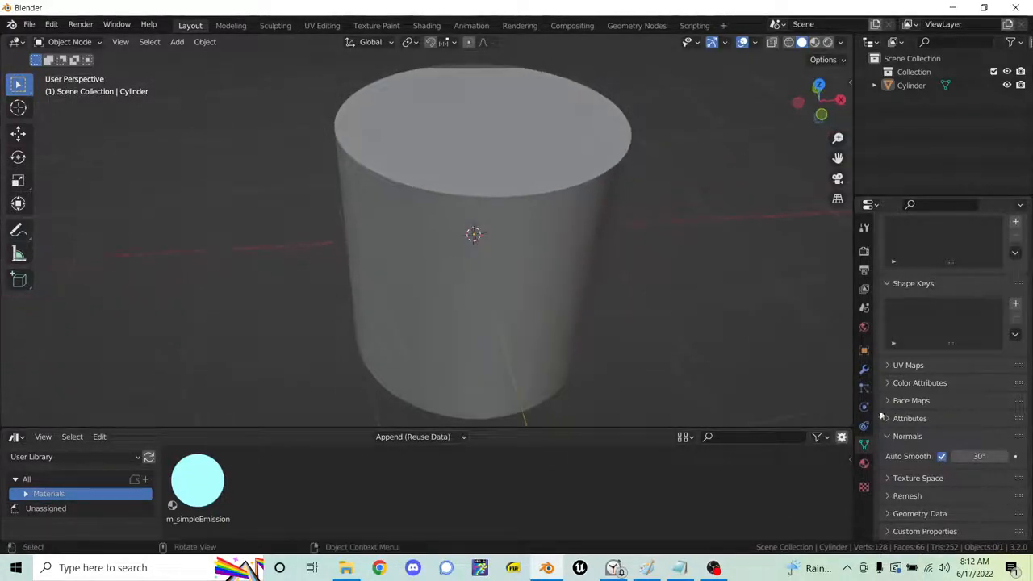
# - Select the cylinder, turn off Auto Smooth and apply Shade Flat
pyautogui.rightClick(489, 286)
pyautogui.click(591, 233)
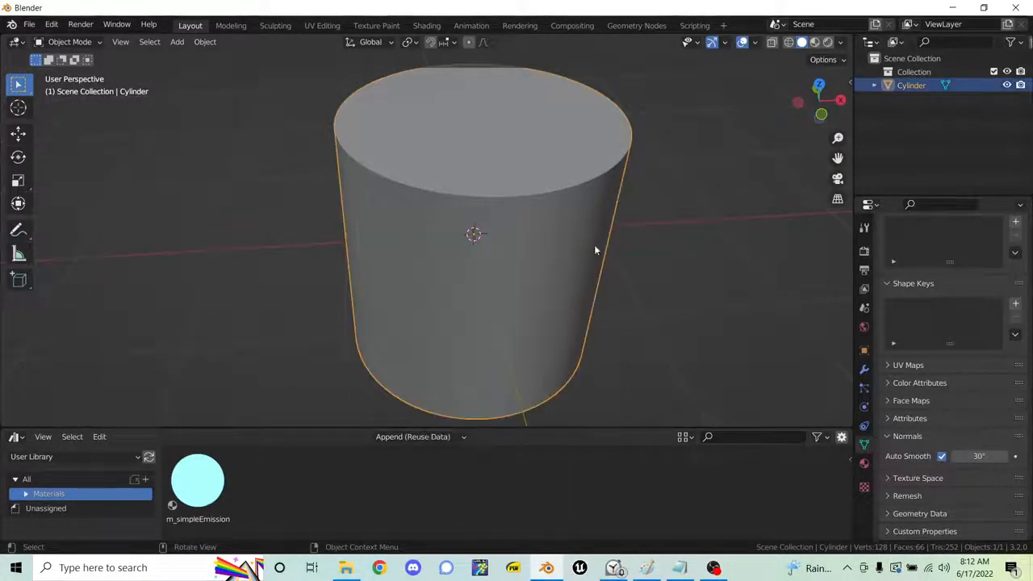
pyautogui.click(942, 457)
pyautogui.rightClick(457, 267)
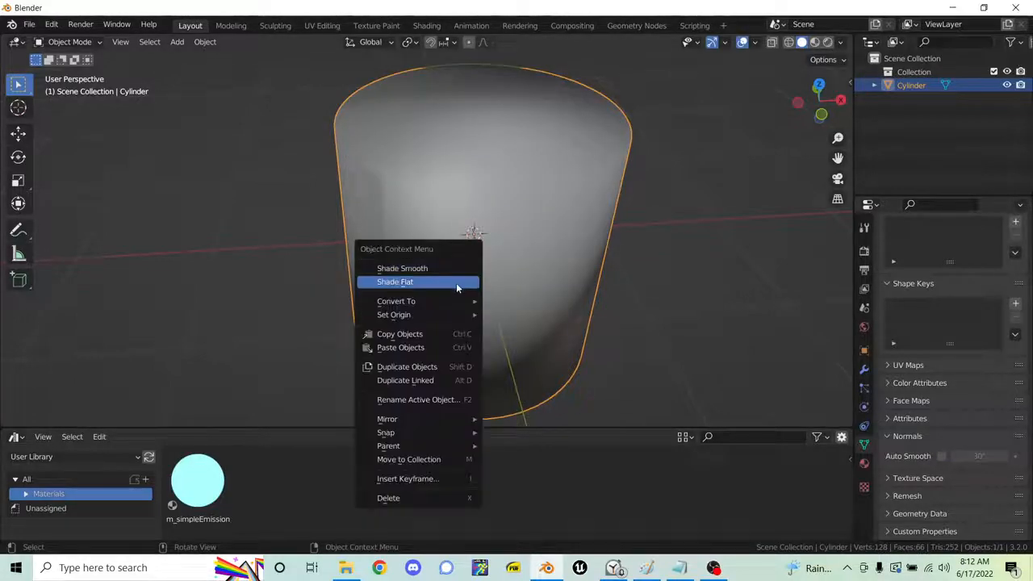
pyautogui.click(456, 281)
pyautogui.scroll(2, 512, 222)
pyautogui.scroll(-4, 541, 218)
pyautogui.keyDown('shift'); pyautogui.moveTo(568, 199); pyautogui.dragTo(538, 235, button='middle'); pyautogui.keyUp('shift')
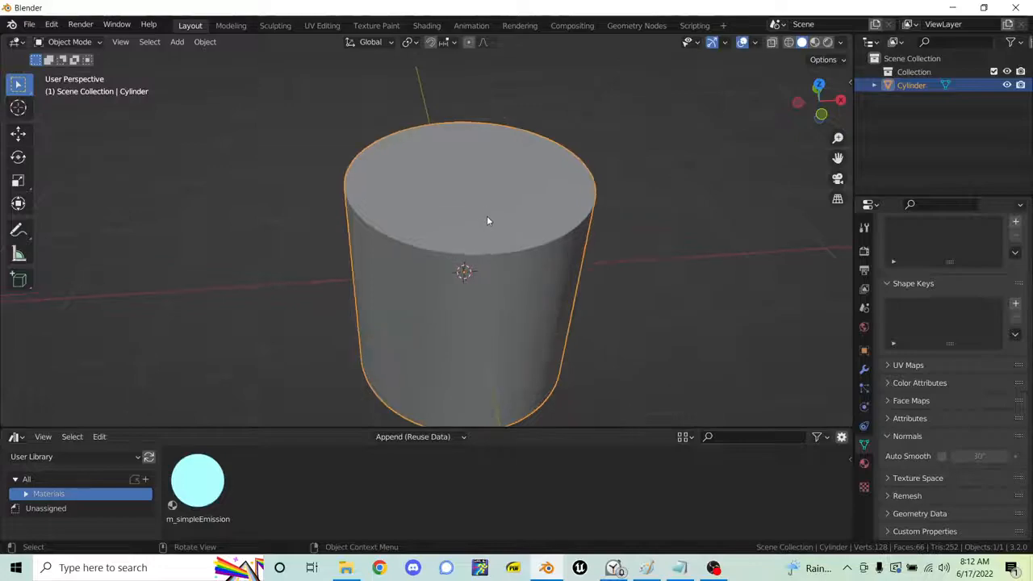
pyautogui.moveTo(523, 298); pyautogui.dragTo(519, 252, button='middle')
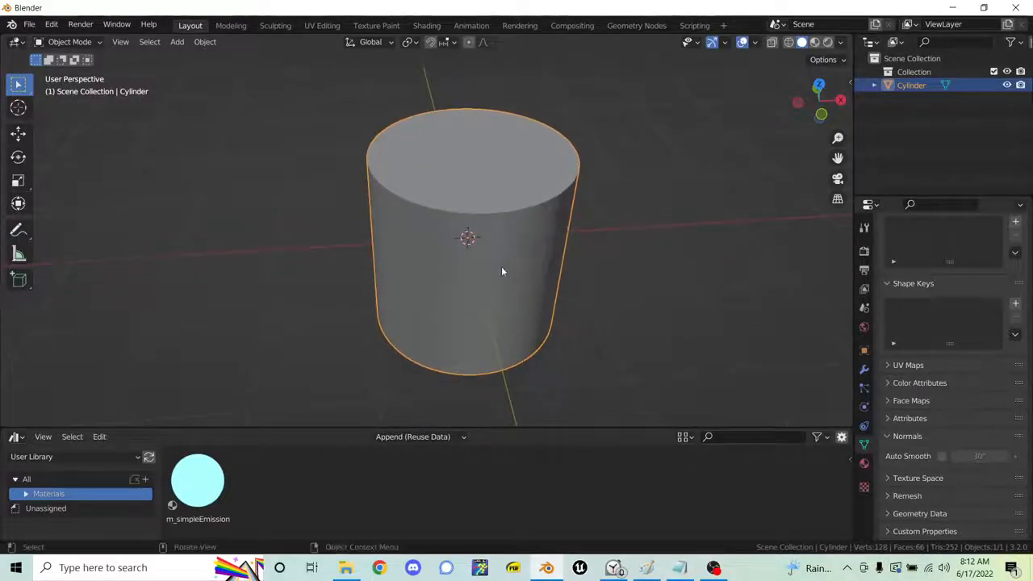
# - Sketch freehand annotation strokes over the cylinder's top and sides, and undo all of them
pyautogui.scroll(1, 502, 267)
pyautogui.scroll(1, 497, 269)
pyautogui.moveTo(505, 272); pyautogui.dragTo(515, 310, button='middle')
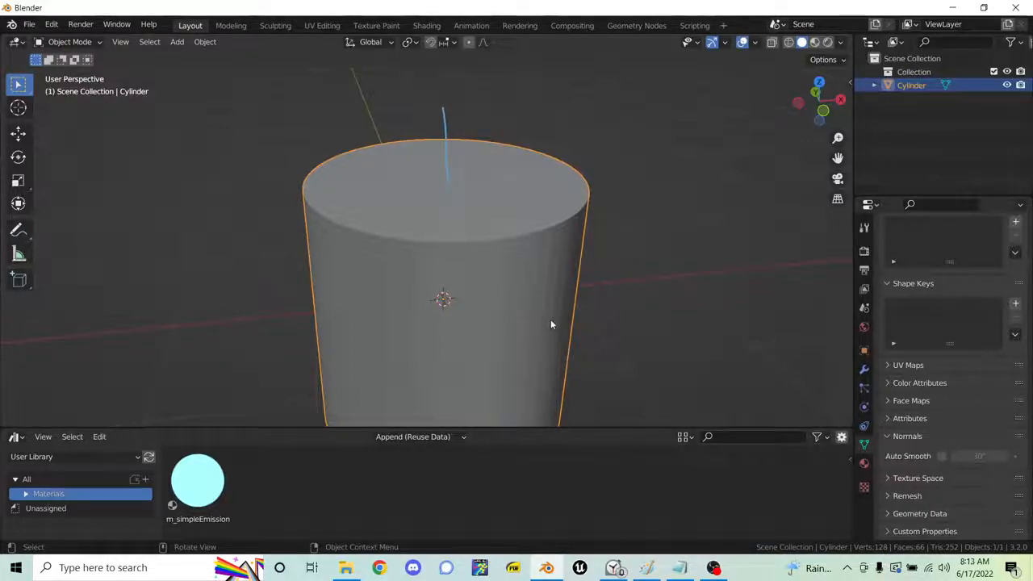
pyautogui.moveTo(550, 329); pyautogui.dragTo(590, 368)
pyautogui.moveTo(360, 347); pyautogui.dragTo(332, 391)
pyautogui.hotkey('ctrl', 'z')
pyautogui.hotkey('ctrl', 'z')
pyautogui.hotkey('ctrl', 'z')
pyautogui.hotkey('ctrl', 'z')
# - Apply Shade Smooth to the flat-shaded cylinder again
pyautogui.rightClick(462, 261)
pyautogui.click(460, 252)
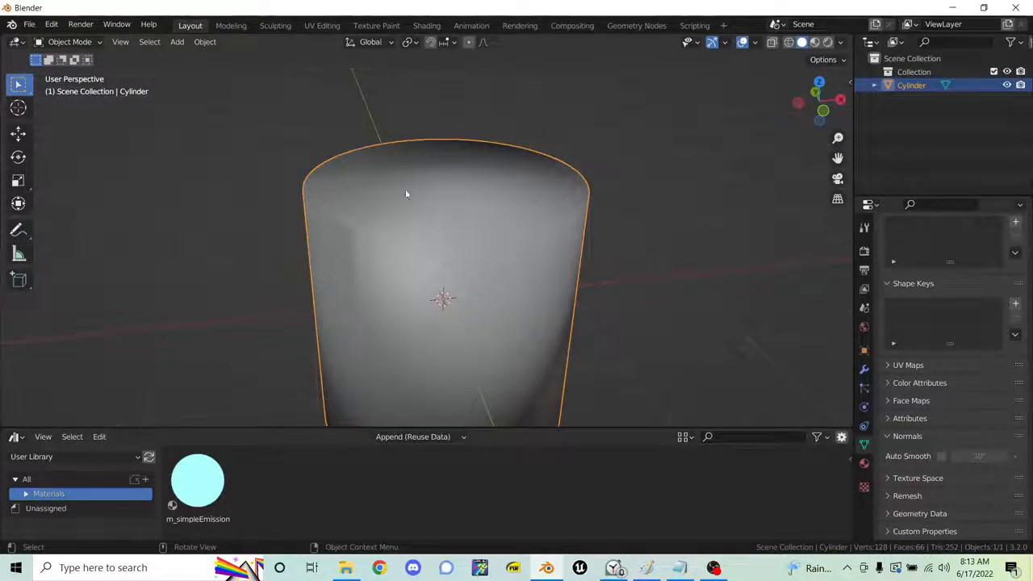
pyautogui.moveTo(455, 217)
pyautogui.mouseDown(button='middle')
pyautogui.moveTo(462, 202)
pyautogui.moveTo(451, 194)
pyautogui.moveTo(447, 225)
pyautogui.mouseUp(button='middle')
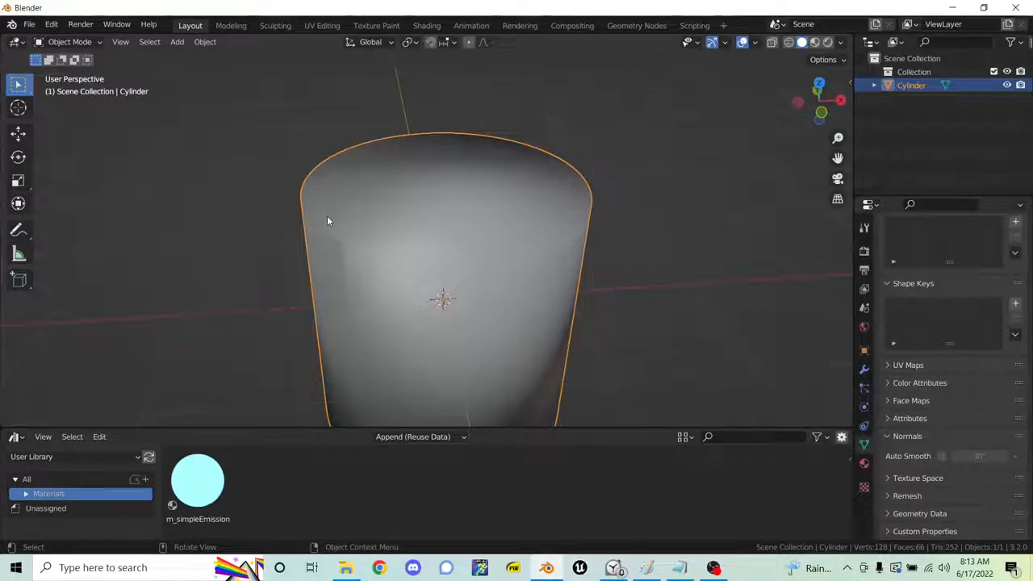
# - Try annotation strokes near the smooth-shaded cylinder's upper rim, and undo each of them
pyautogui.moveTo(325, 206); pyautogui.dragTo(321, 148)
pyautogui.hotkey('ctrl', 'z')
pyautogui.moveTo(317, 202); pyautogui.dragTo(271, 161)
pyautogui.moveTo(279, 199); pyautogui.dragTo(278, 201)
pyautogui.hotkey('ctrl', 'z')
pyautogui.hotkey('ctrl', 'z')
pyautogui.hotkey('ctrl', 'z')
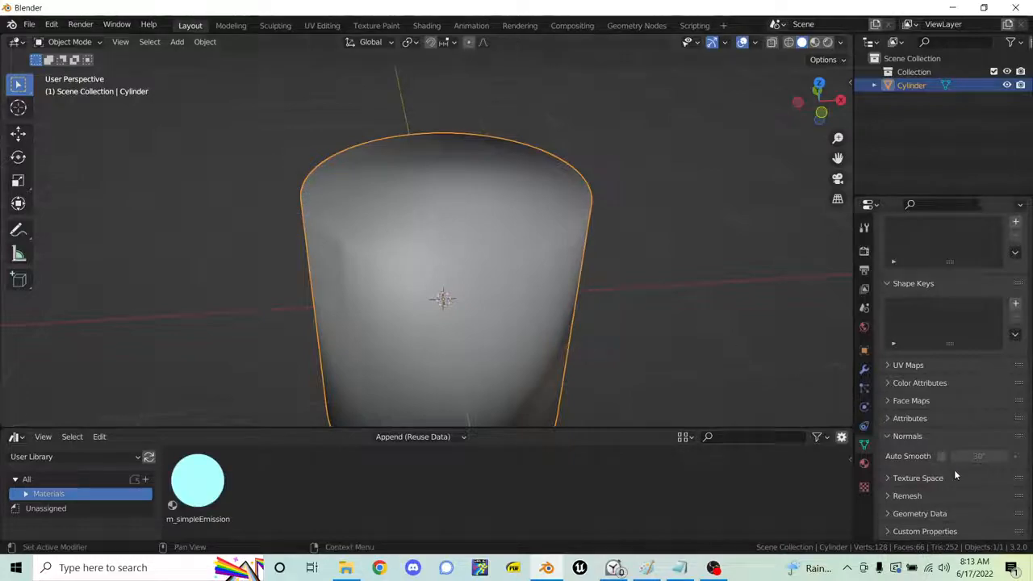
# - Turn Auto Smooth back on at 30° for the smooth-shaded cylinder
pyautogui.click(941, 456)
pyautogui.scroll(-3, 625, 317)
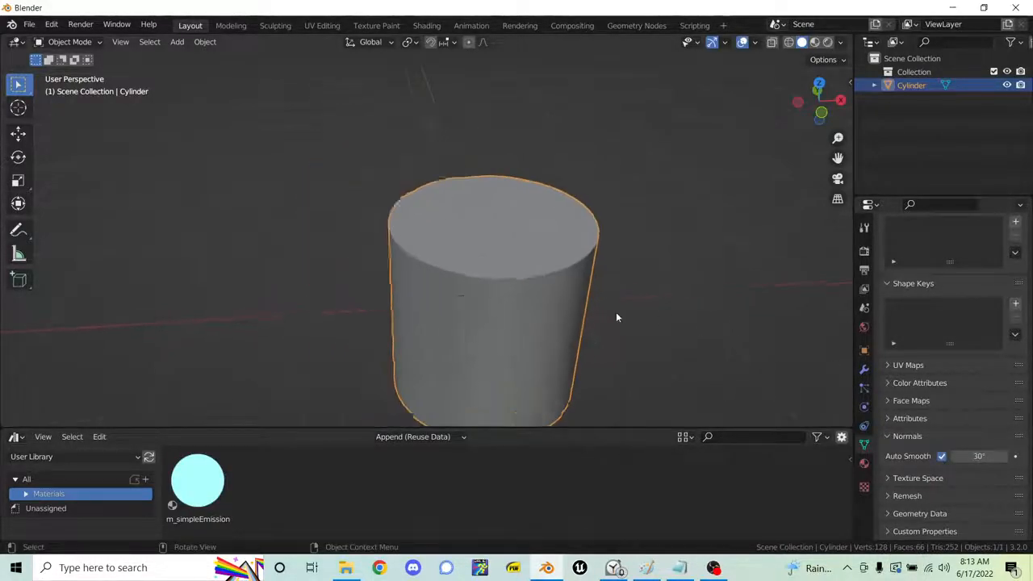
pyautogui.scroll(3, 616, 317)
pyautogui.keyDown('shift'); pyautogui.moveTo(616, 317); pyautogui.dragTo(596, 224, button='middle'); pyautogui.keyUp('shift')
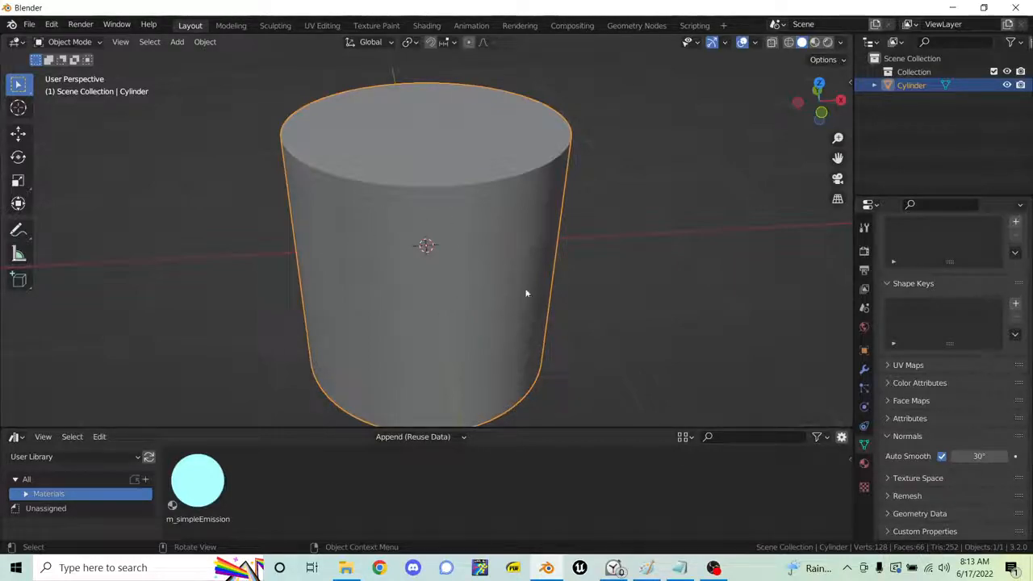
# - Inspect the cylinder's shading while switching Auto Smooth off and on again
pyautogui.scroll(-1, 633, 285)
pyautogui.scroll(1, 632, 285)
pyautogui.scroll(-2, 630, 275)
pyautogui.scroll(1, 597, 253)
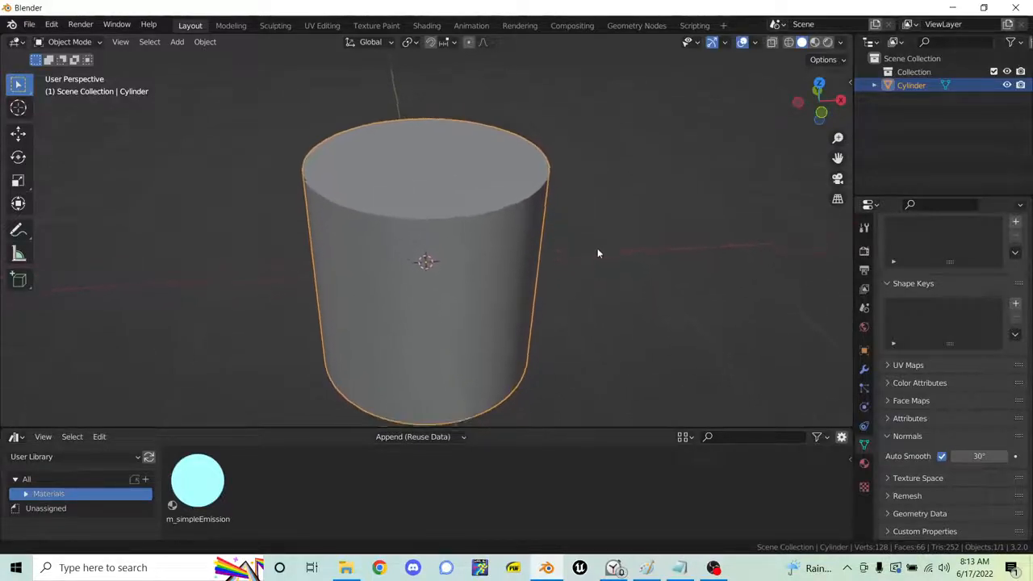
pyautogui.click(942, 457)
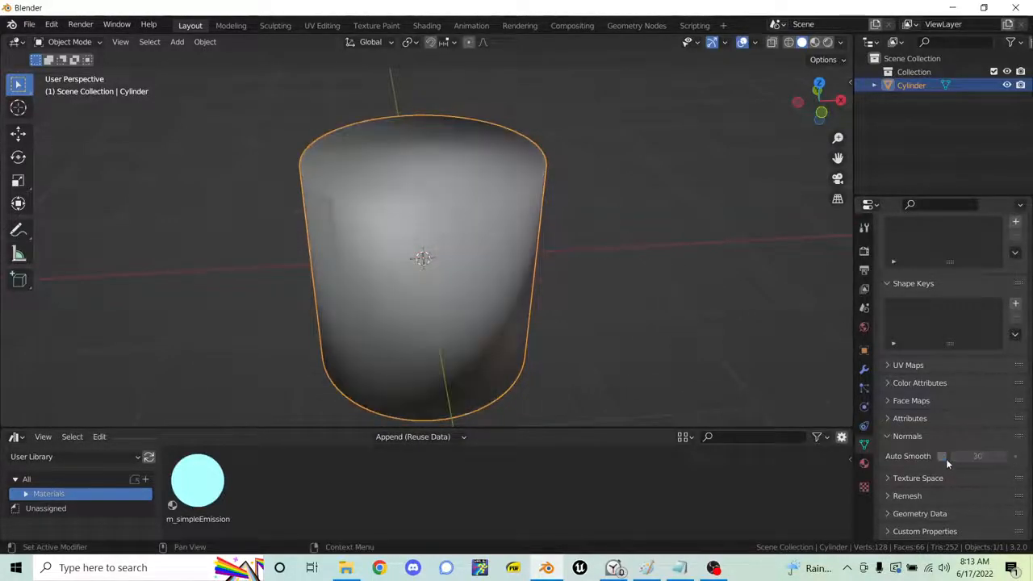
pyautogui.click(944, 457)
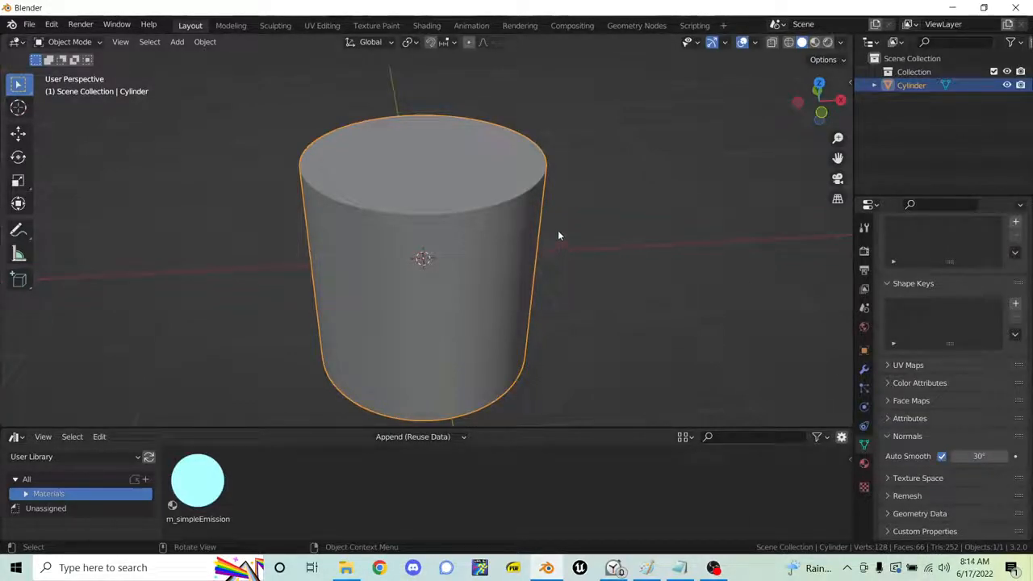
# - Show the cylinder's modifier properties and delete the cylinder from the scene
pyautogui.click(864, 369)
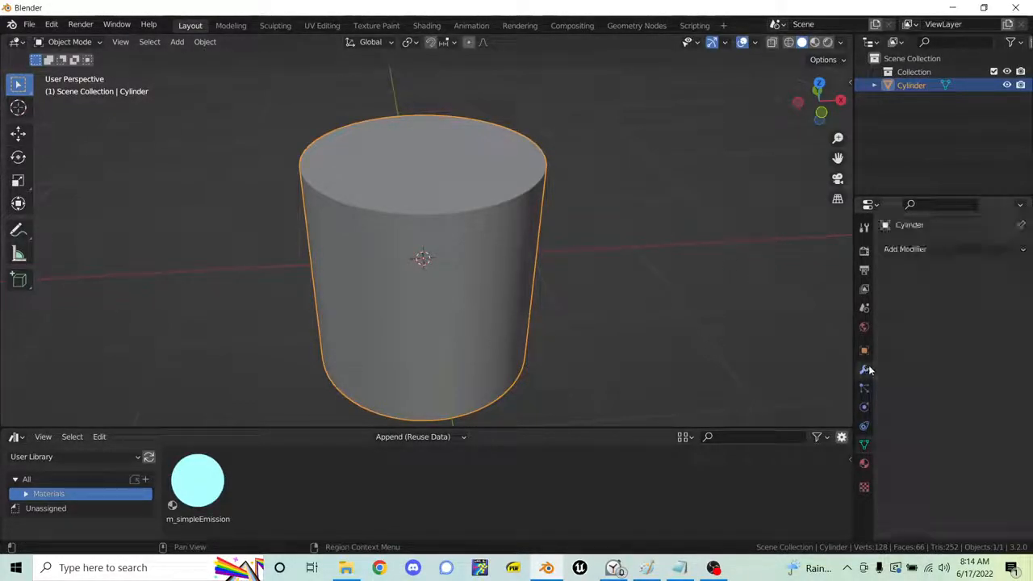
pyautogui.press('x')
pyautogui.click(445, 231)
# - Add a 2 m cube mesh at the scene origin
pyautogui.hotkey('shift', 'a')
pyautogui.moveTo(445, 230)
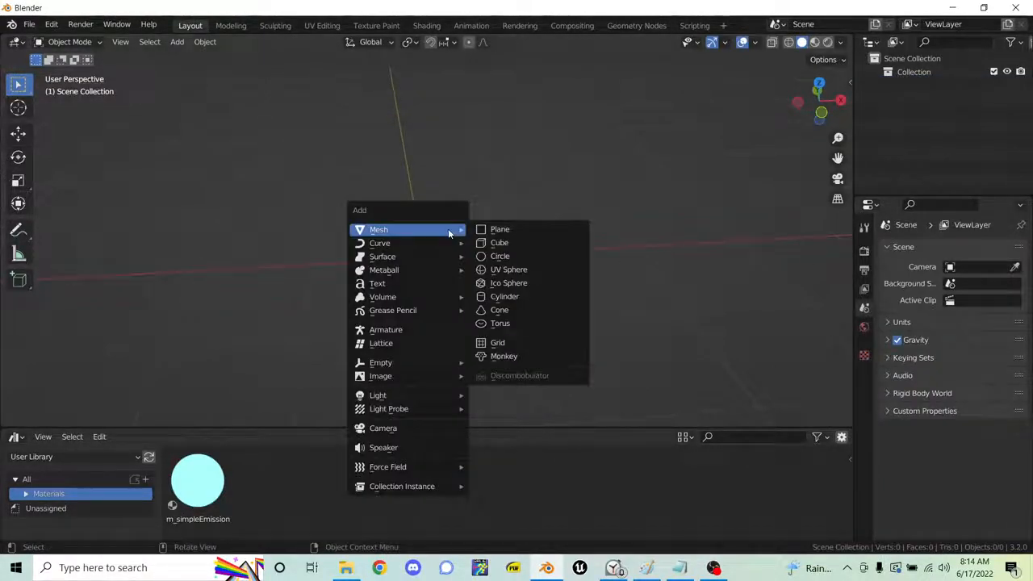
pyautogui.click(527, 242)
pyautogui.scroll(-2, 537, 230)
pyautogui.moveTo(562, 219)
pyautogui.mouseDown(button='middle')
pyautogui.moveTo(520, 214)
pyautogui.moveTo(528, 231)
pyautogui.moveTo(576, 211)
pyautogui.mouseUp(button='middle')
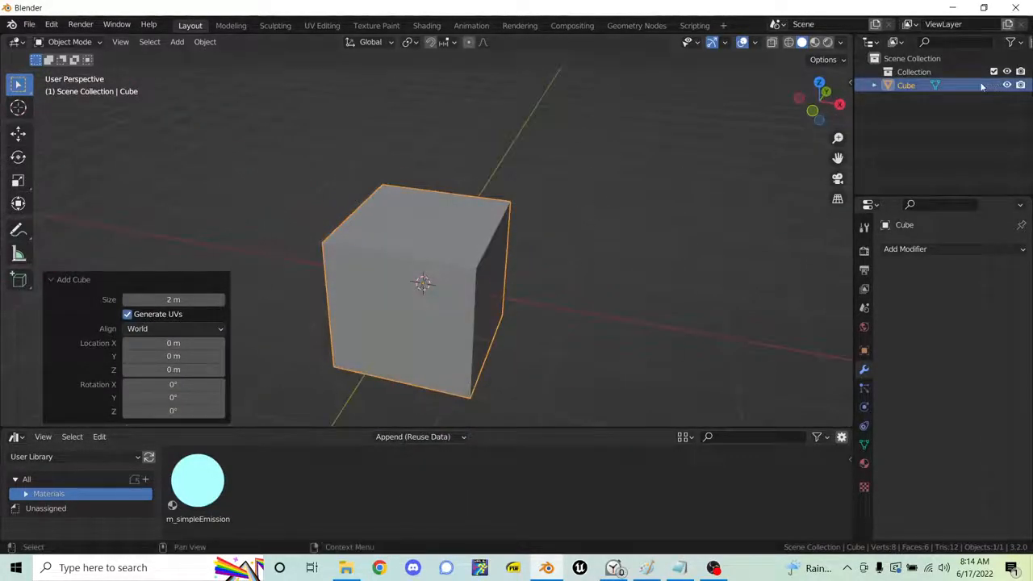
# - Make Collection active through the cube it holds, and add a 64-vertex cylinder overlapping the cube
pyautogui.click(911, 73)
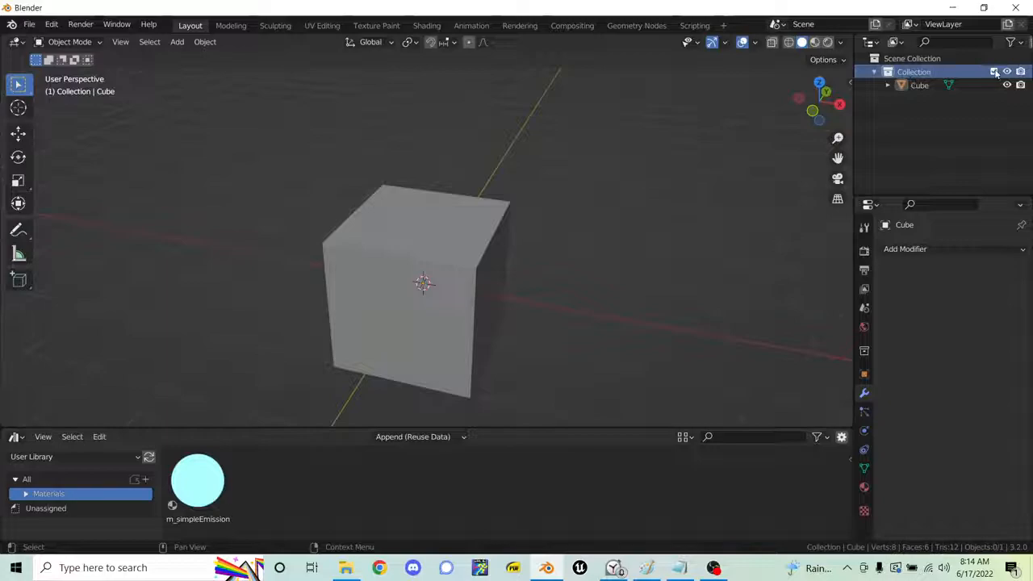
pyautogui.click(920, 84)
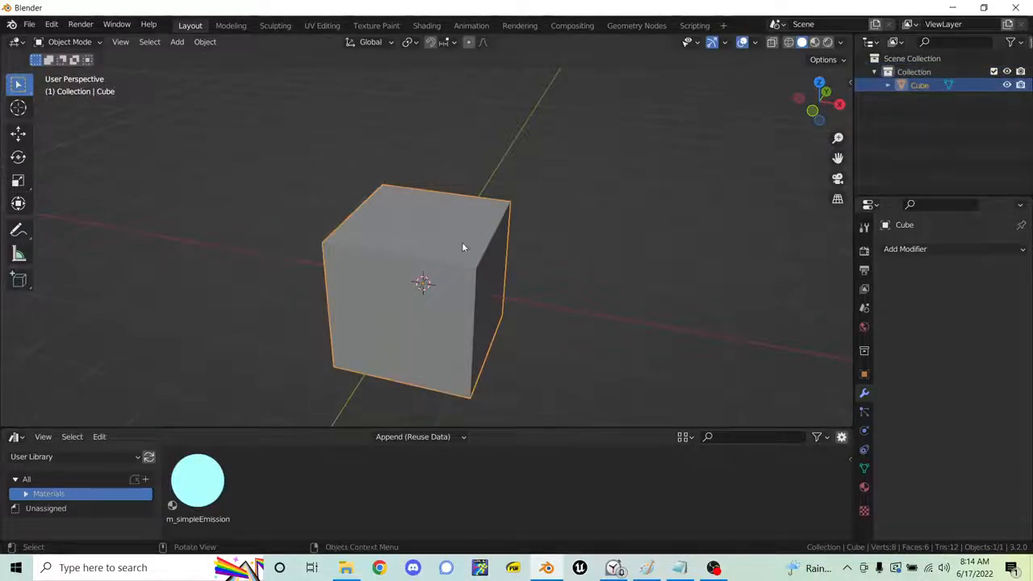
pyautogui.hotkey('shift', 'a')
pyautogui.moveTo(542, 190)
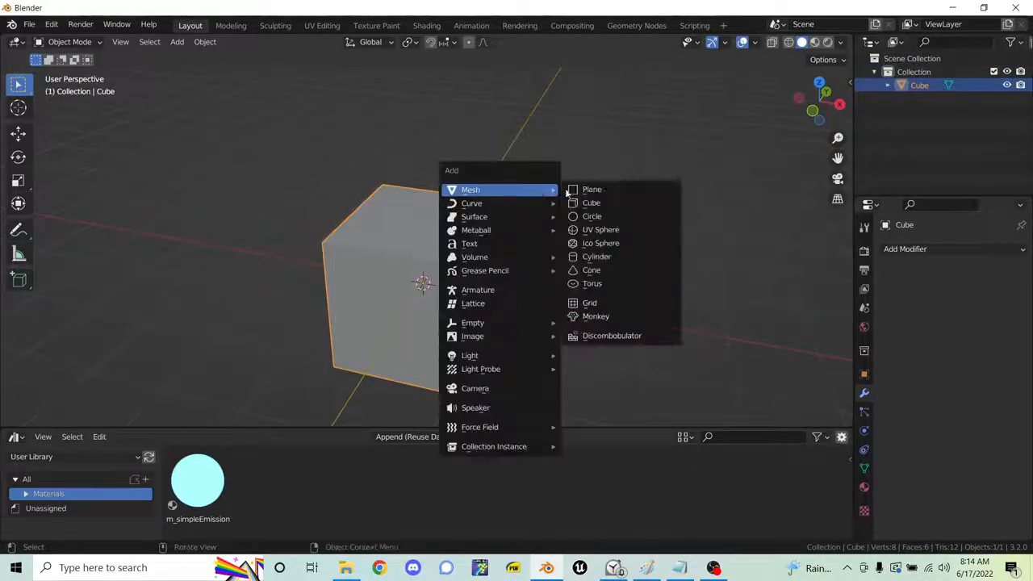
pyautogui.click(610, 258)
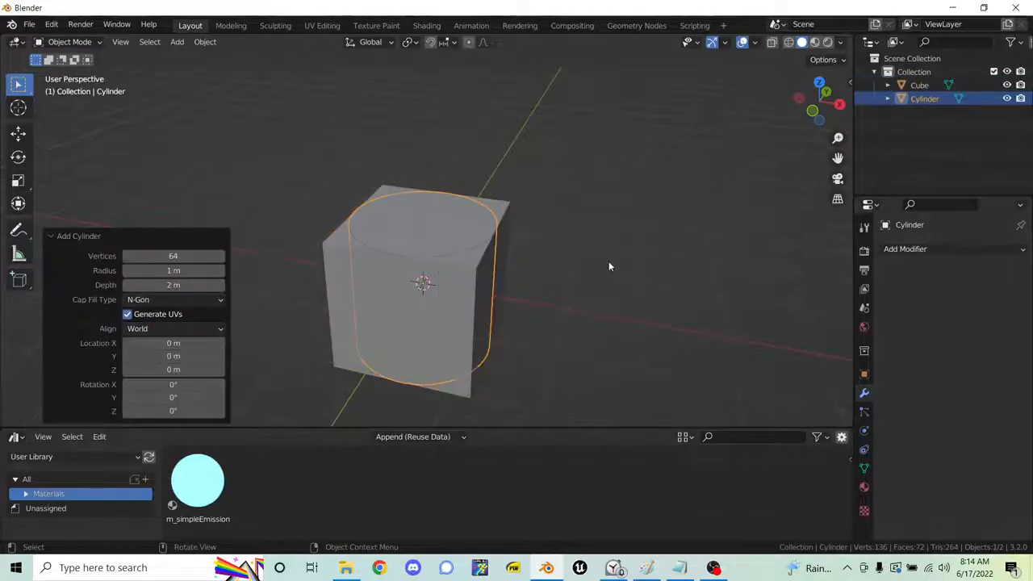
# - Scale the cylinder by about 1.59 along Z and to about 0.27 in X and Y, making it tall and thin
pyautogui.press('s')
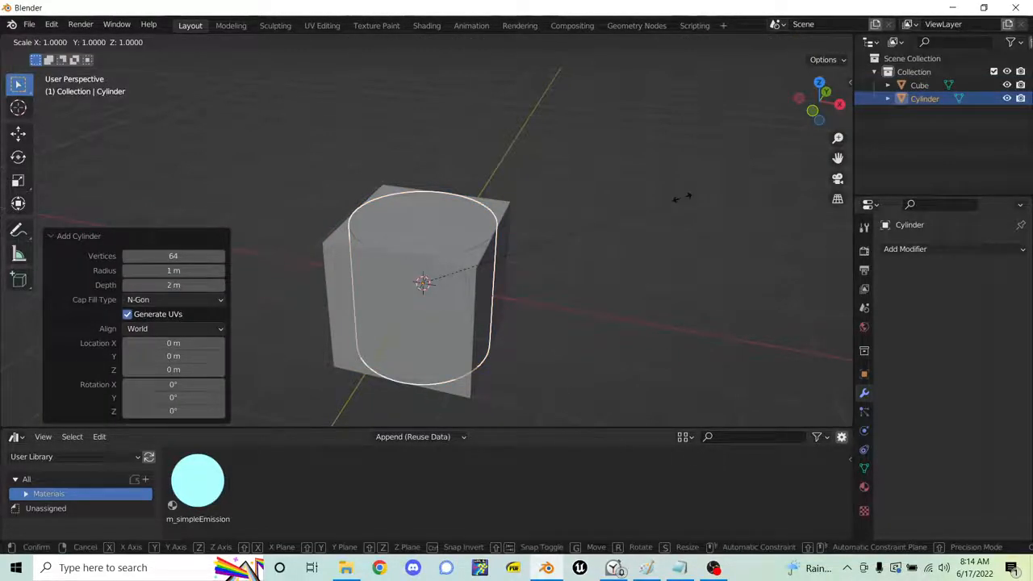
pyautogui.press('z')
pyautogui.click(766, 205)
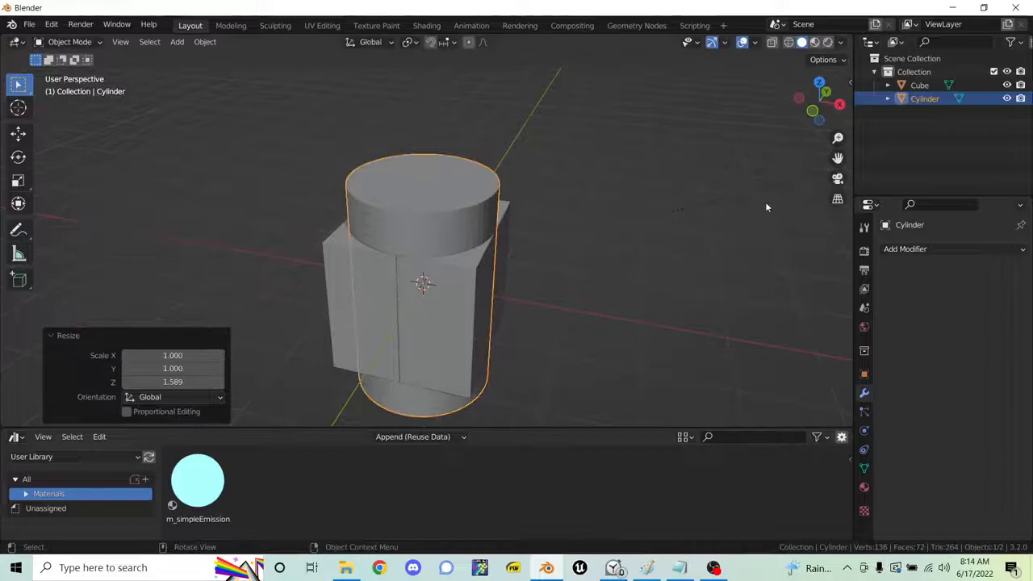
pyautogui.press('s')
pyautogui.hotkey('shift', 'z')
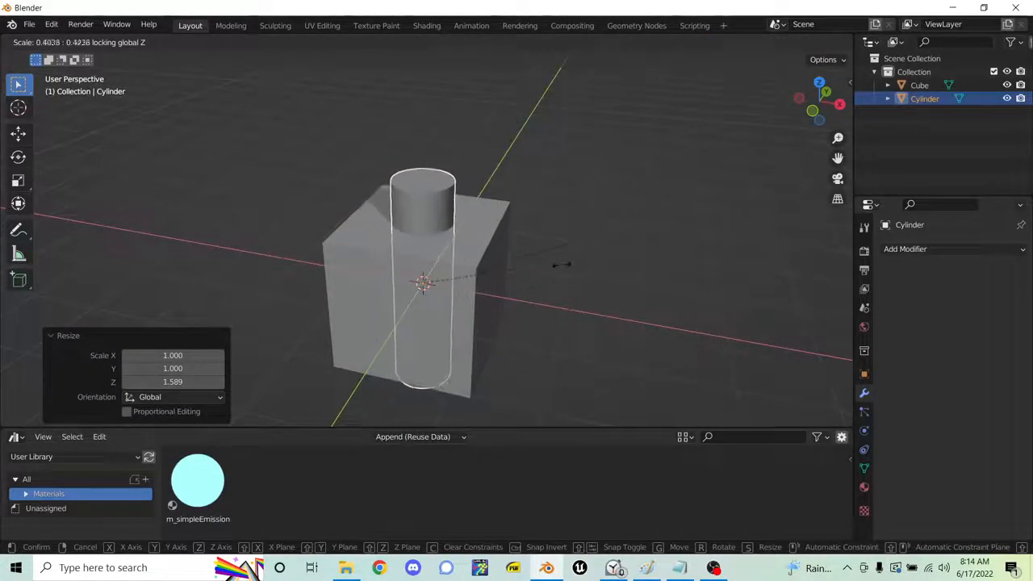
pyautogui.click(513, 279)
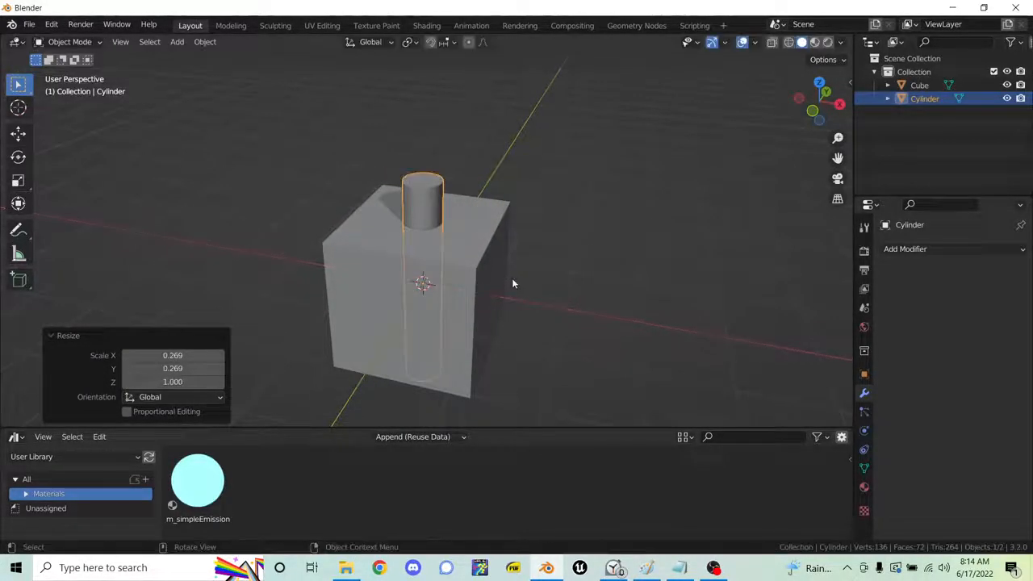
# - Move the cylinder horizontally toward the cube's back corner, about 0.57 m along X and 0.51 m along Y
pyautogui.press('g')
pyautogui.hotkey('shift', 'z')
pyautogui.click(599, 264)
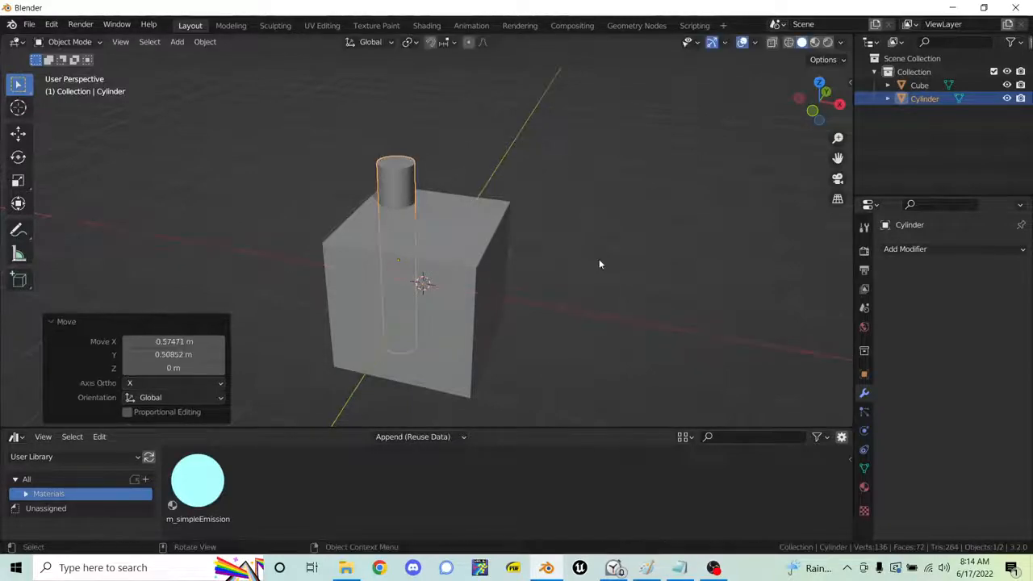
# - Duplicate the cylinder's mesh in Edit Mode, offset the copy about 1.12 m in X and -0.88 m in Y, and return to Object Mode
pyautogui.hotkey('ctrl', 'Tab')
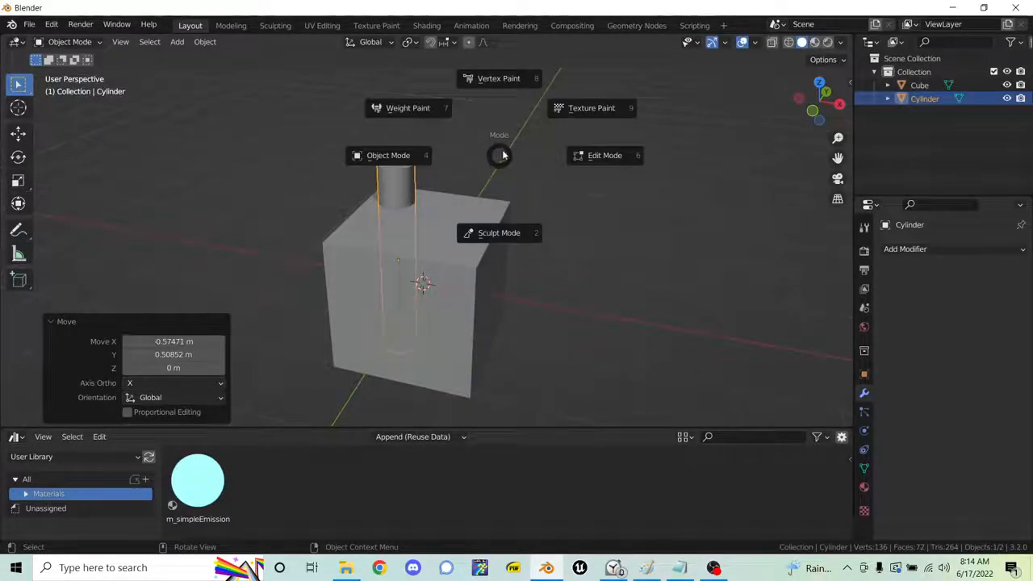
pyautogui.click(567, 156)
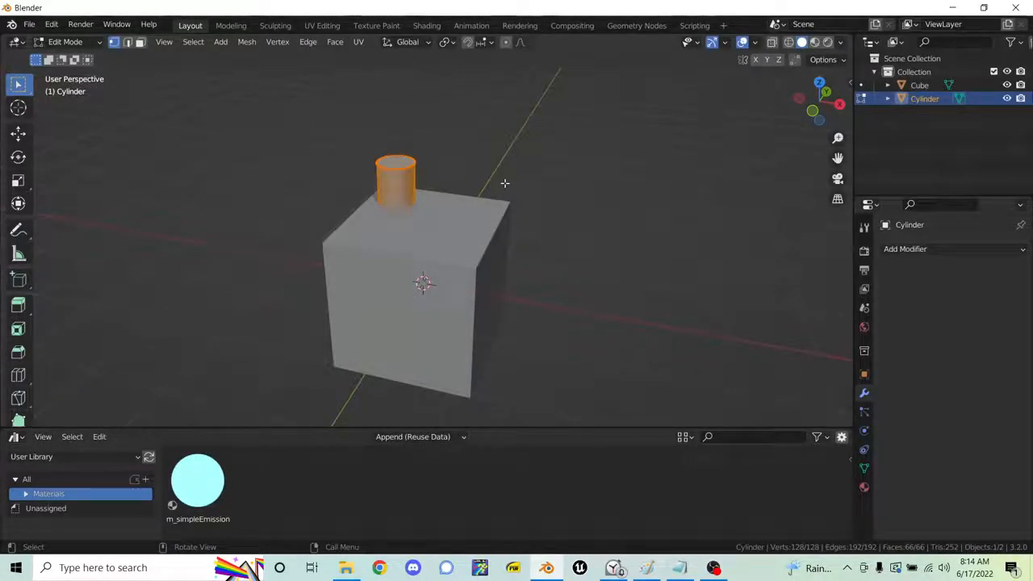
pyautogui.hotkey('shift', 'd')
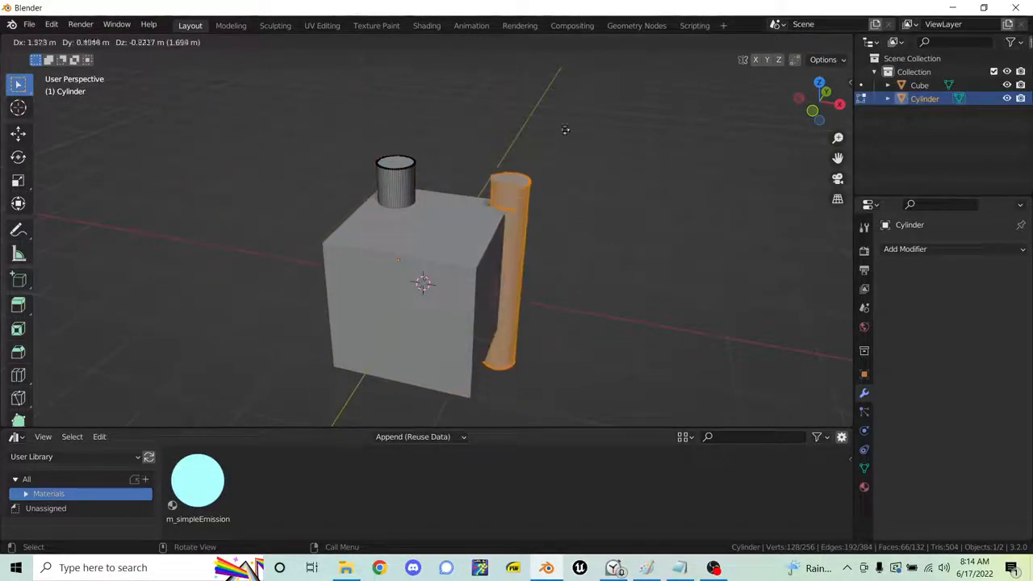
pyautogui.hotkey('shift', 'z')
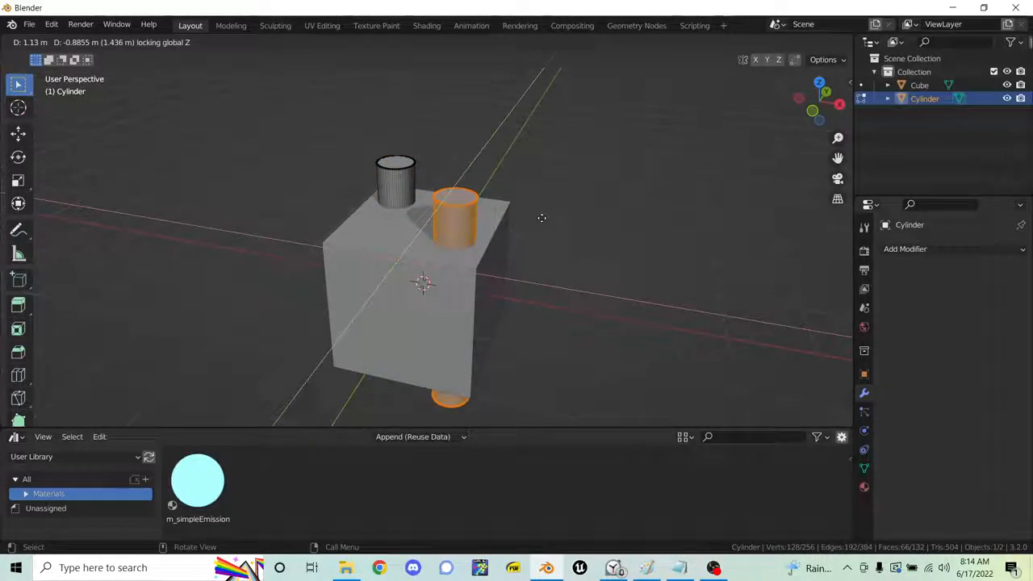
pyautogui.click(542, 217)
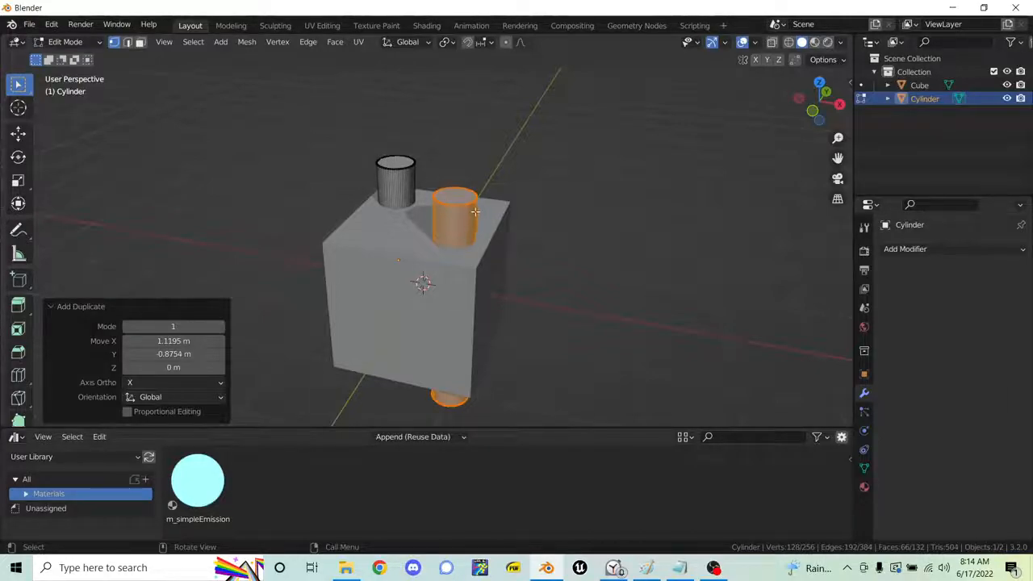
pyautogui.hotkey('ctrl', 'Tab')
pyautogui.click(404, 207)
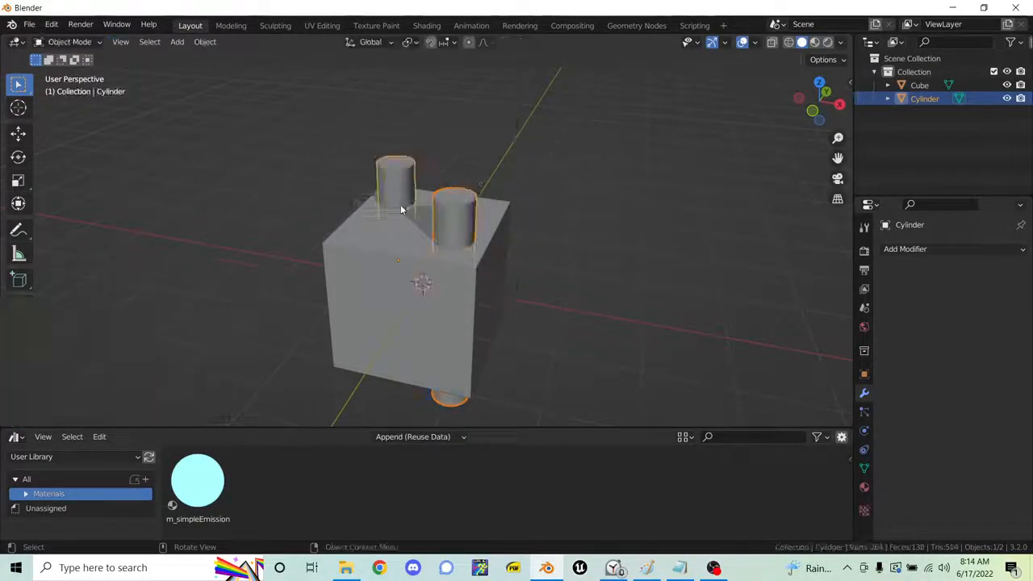
# - Select the cylinder object and move it into a new collection named Cutter Objects
pyautogui.click(920, 85)
pyautogui.click(927, 99)
pyautogui.click(920, 85)
pyautogui.click(927, 98)
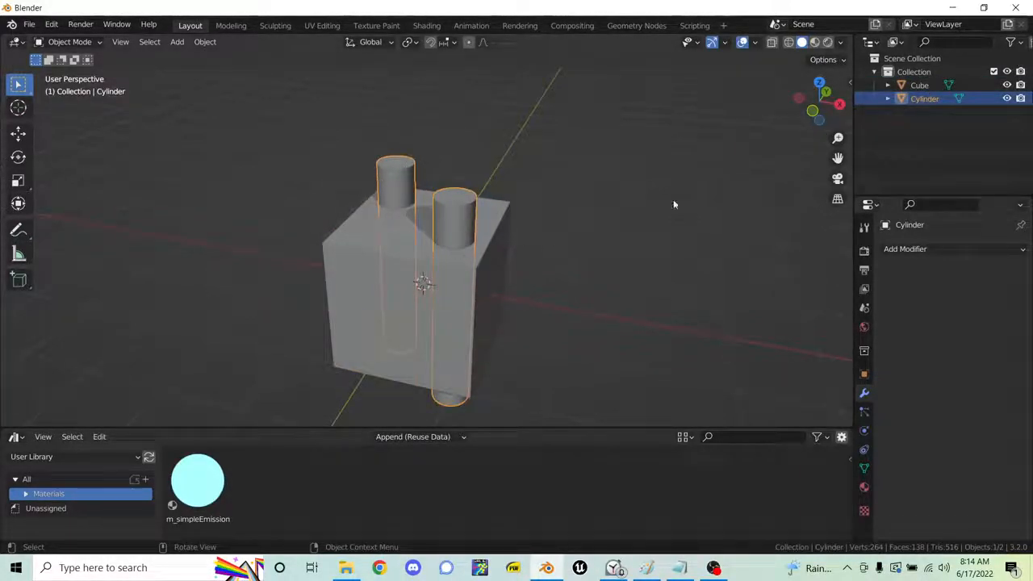
pyautogui.click(920, 85)
pyautogui.click(926, 99)
pyautogui.press('m')
pyautogui.click(573, 179)
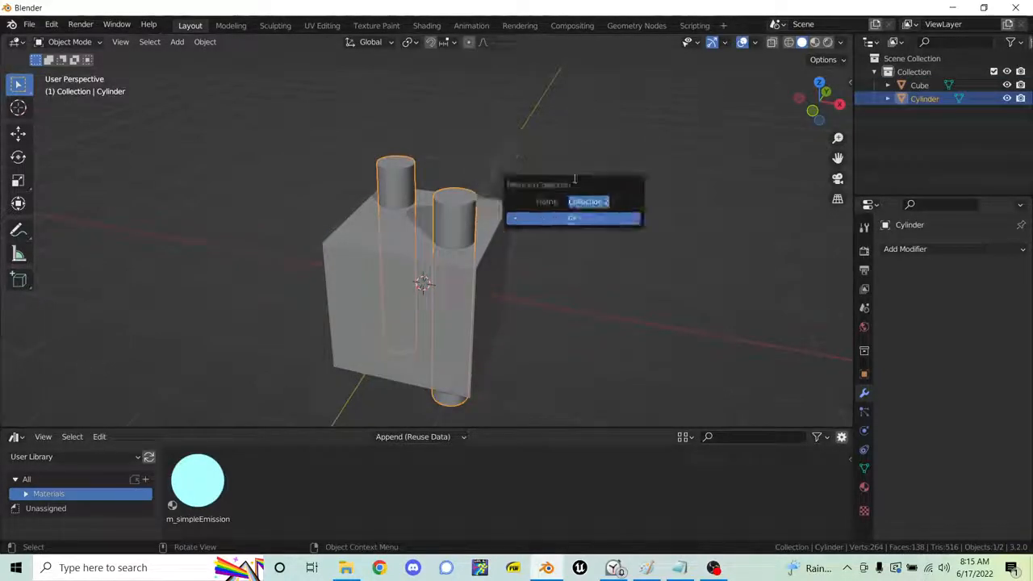
pyautogui.write('Cutter')
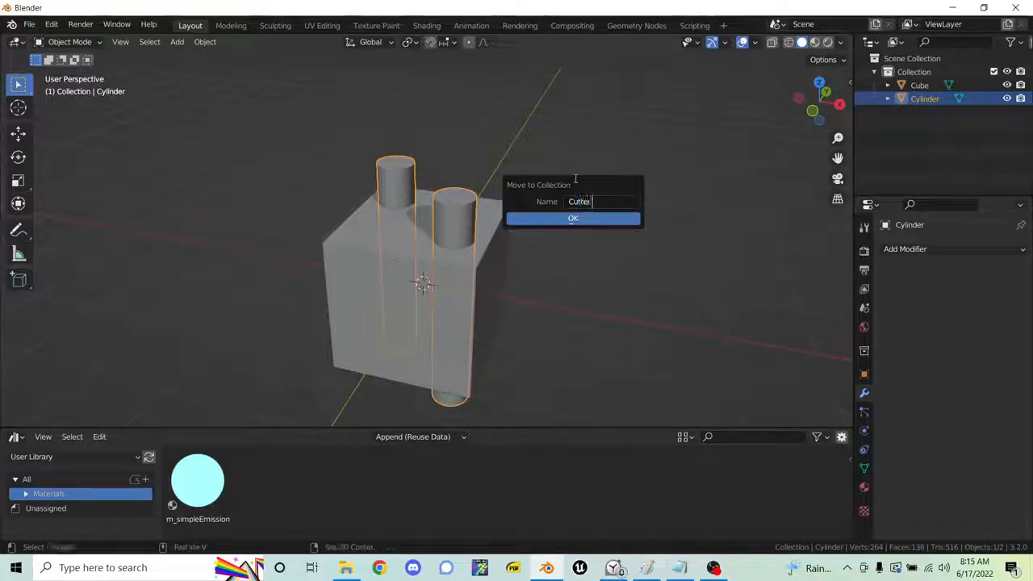
pyautogui.write(' Objects')
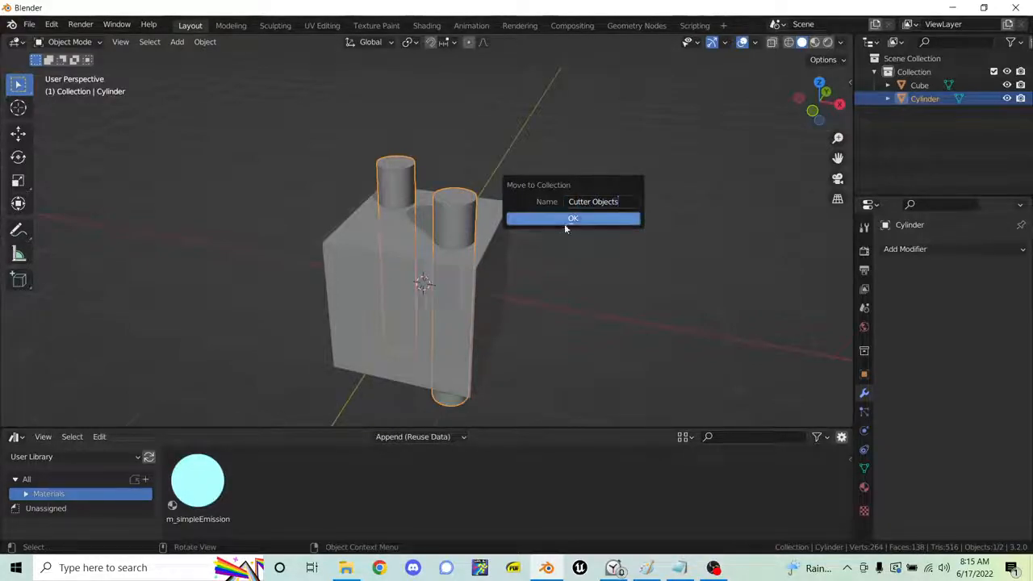
pyautogui.click(565, 220)
# - Add a Boolean modifier set to Difference to the cube, with the cylinder as its cutting object
pyautogui.click(919, 86)
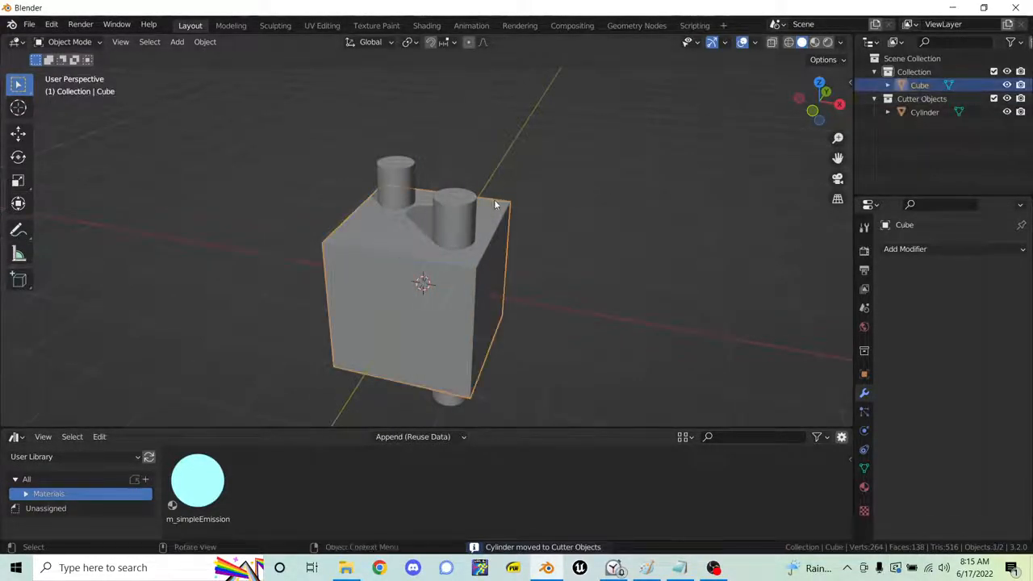
pyautogui.click(456, 208)
pyautogui.click(396, 249)
pyautogui.moveTo(477, 269); pyautogui.dragTo(442, 264, button='middle')
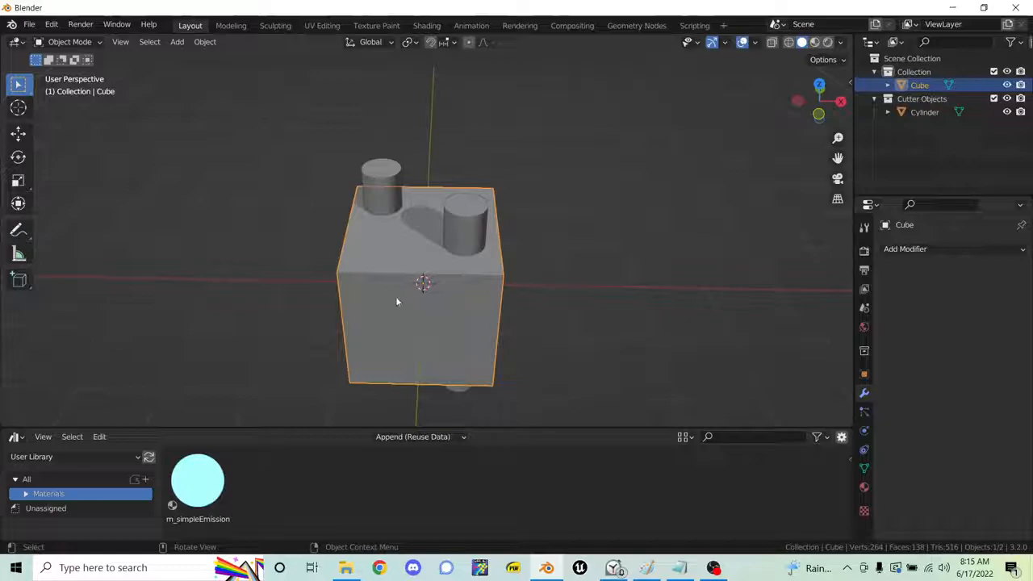
pyautogui.click(906, 251)
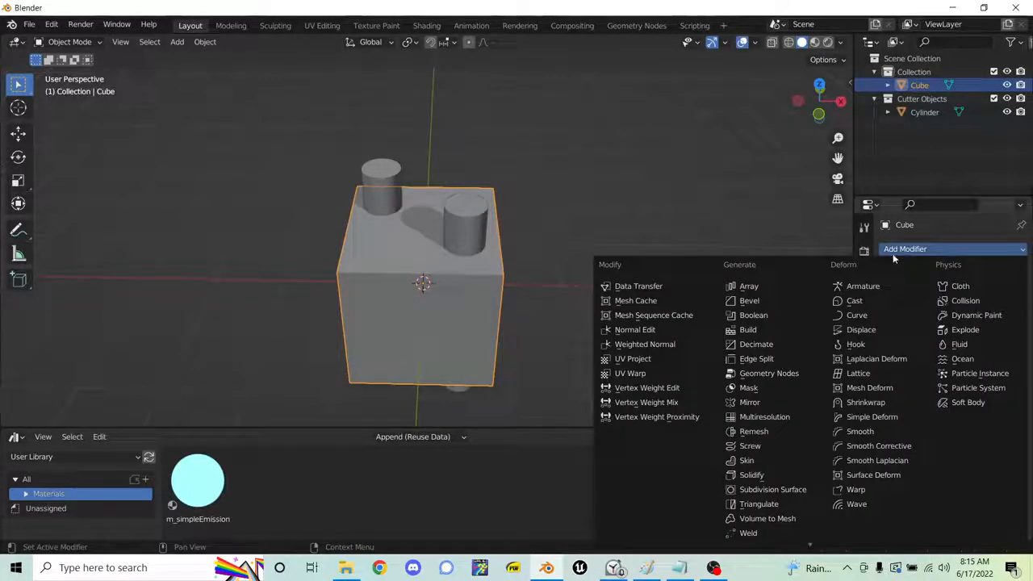
pyautogui.click(754, 316)
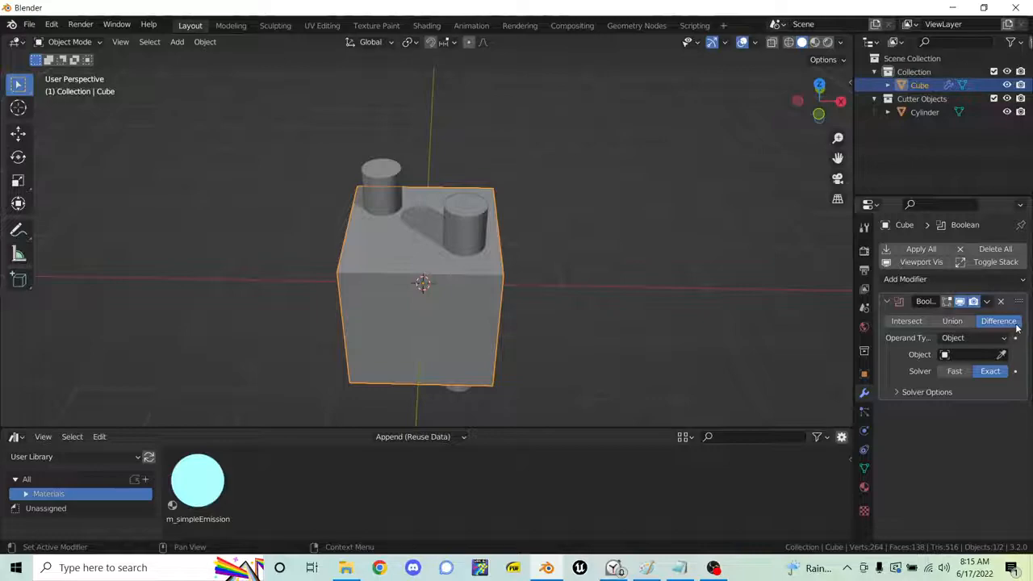
pyautogui.click(1003, 355)
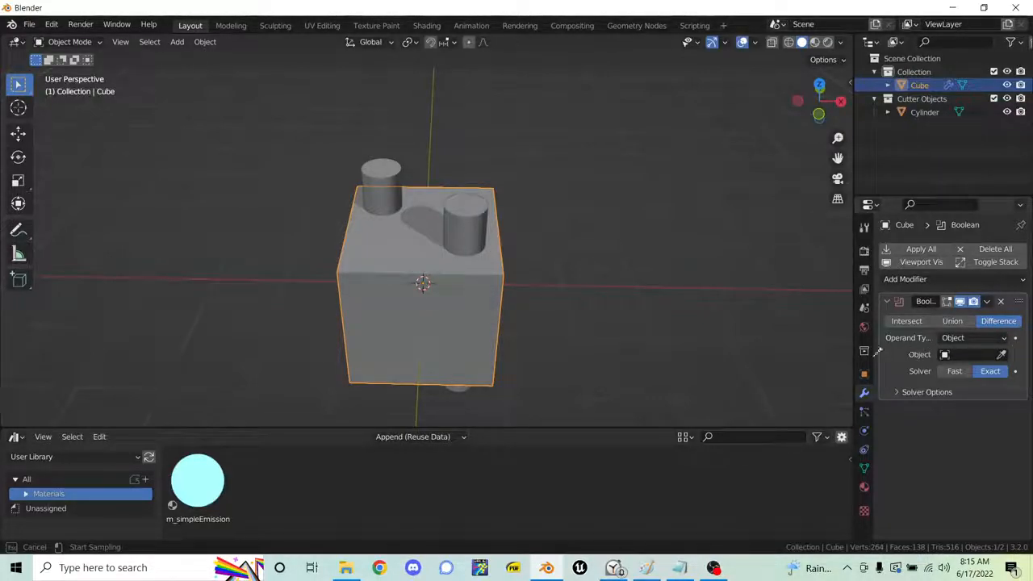
pyautogui.click(466, 218)
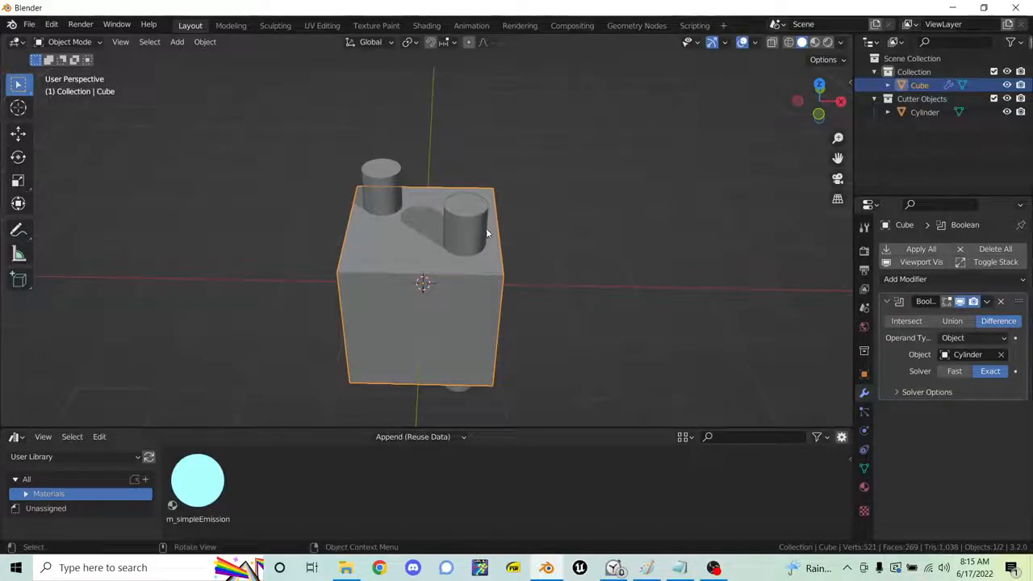
pyautogui.click(483, 235)
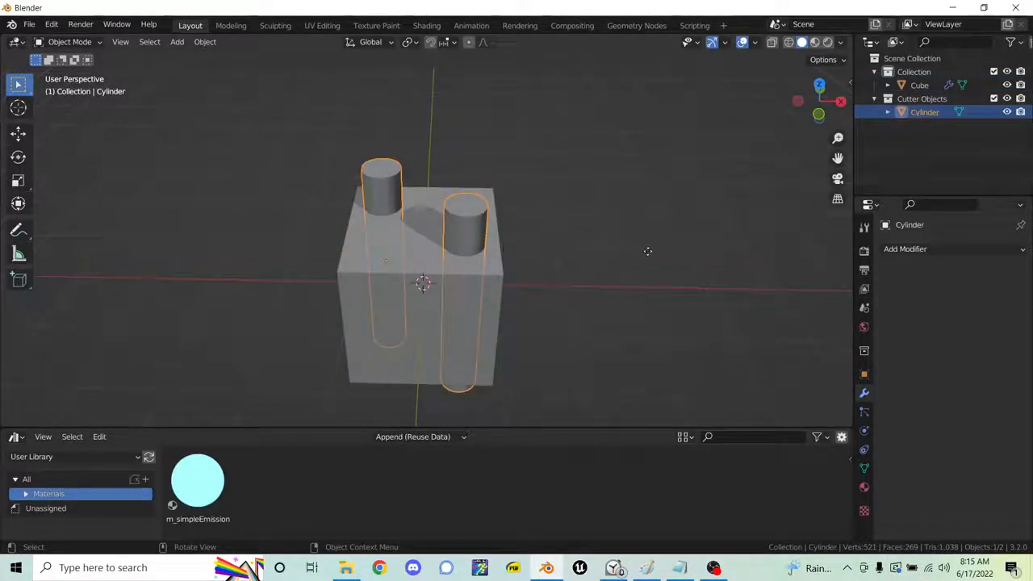
pyautogui.press('g')
pyautogui.hotkey('shift', 'z')
pyautogui.rightClick(701, 261)
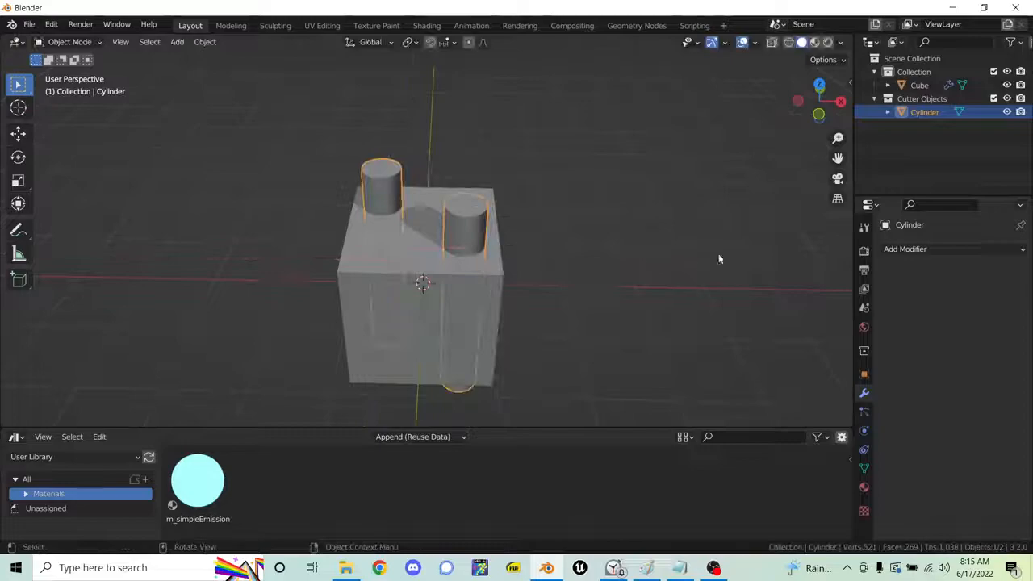
# - Exclude the Cutter Objects collection from the view layer and select the cube, viewing its holes from above
pyautogui.click(994, 99)
pyautogui.moveTo(558, 177); pyautogui.dragTo(586, 247, button='middle')
pyautogui.click(414, 237)
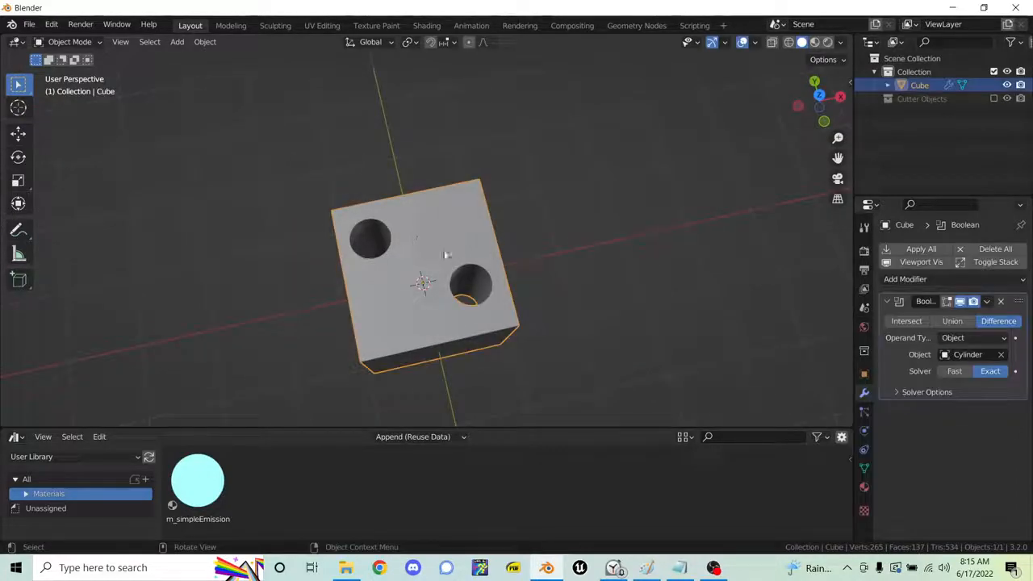
# - Compare the cube's original mesh in Edit Mode with the Boolean result in Object Mode from several sides
pyautogui.hotkey('ctrl', 'Tab')
pyautogui.click(531, 229)
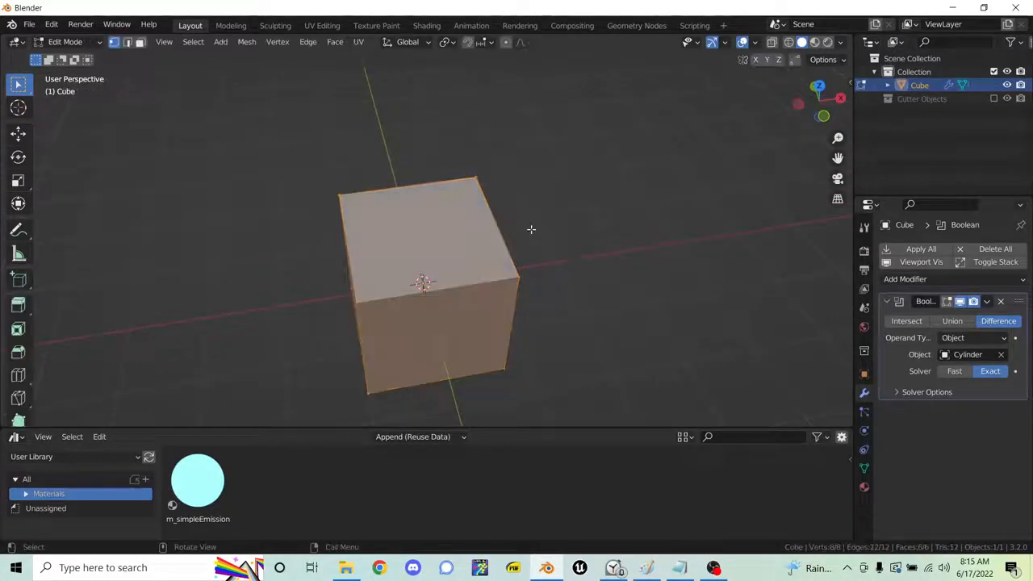
pyautogui.moveTo(439, 198); pyautogui.dragTo(390, 249, button='middle')
pyautogui.hotkey('ctrl', 'Tab')
pyautogui.click(317, 250)
pyautogui.hotkey('ctrl', 'Tab')
pyautogui.click(457, 248)
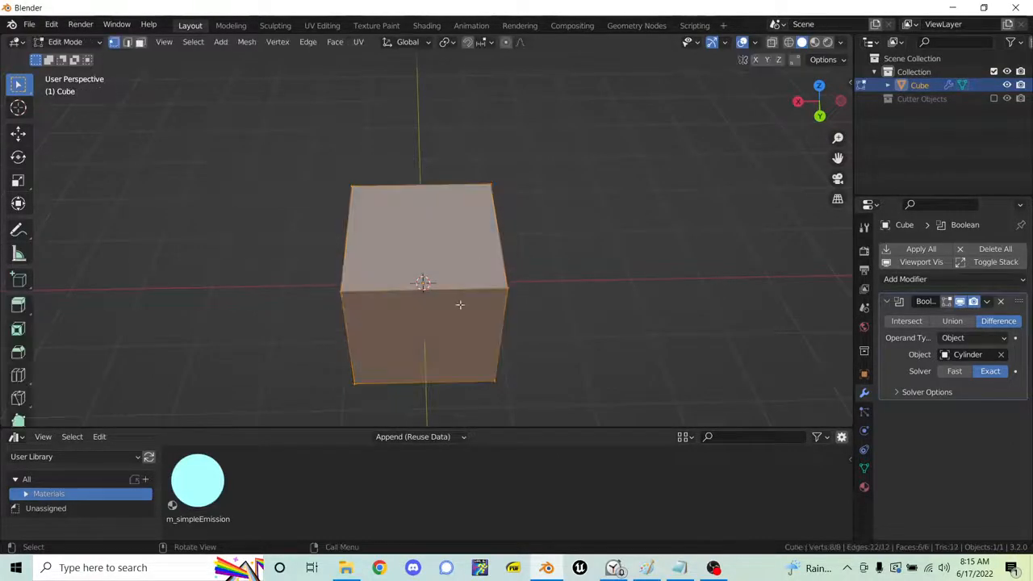
pyautogui.moveTo(434, 215); pyautogui.dragTo(560, 233, button='middle')
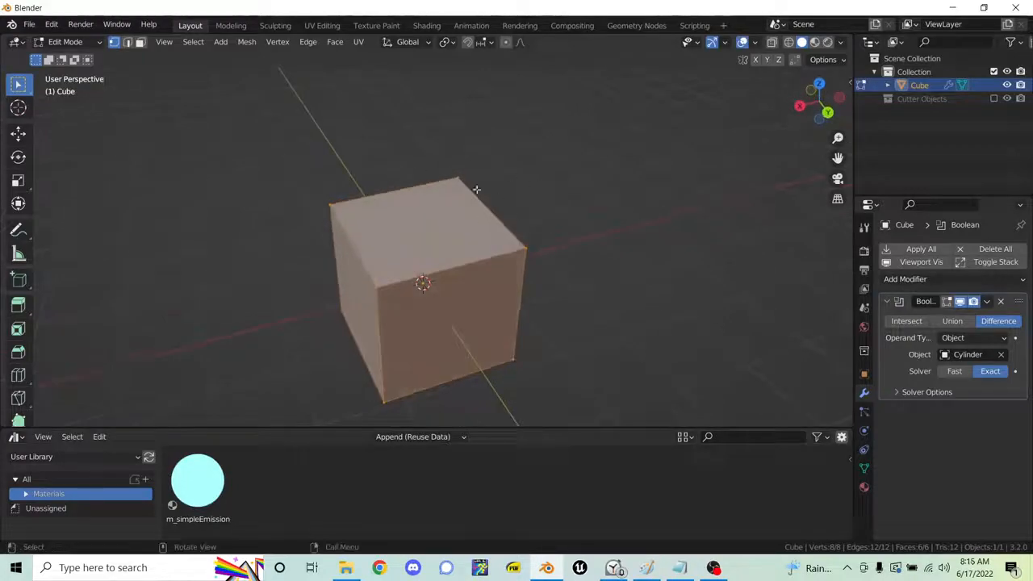
pyautogui.moveTo(499, 197); pyautogui.dragTo(488, 204, button='middle')
pyautogui.hotkey('ctrl', 'Tab')
pyautogui.click(406, 207)
pyautogui.moveTo(406, 210); pyautogui.dragTo(450, 316, button='middle')
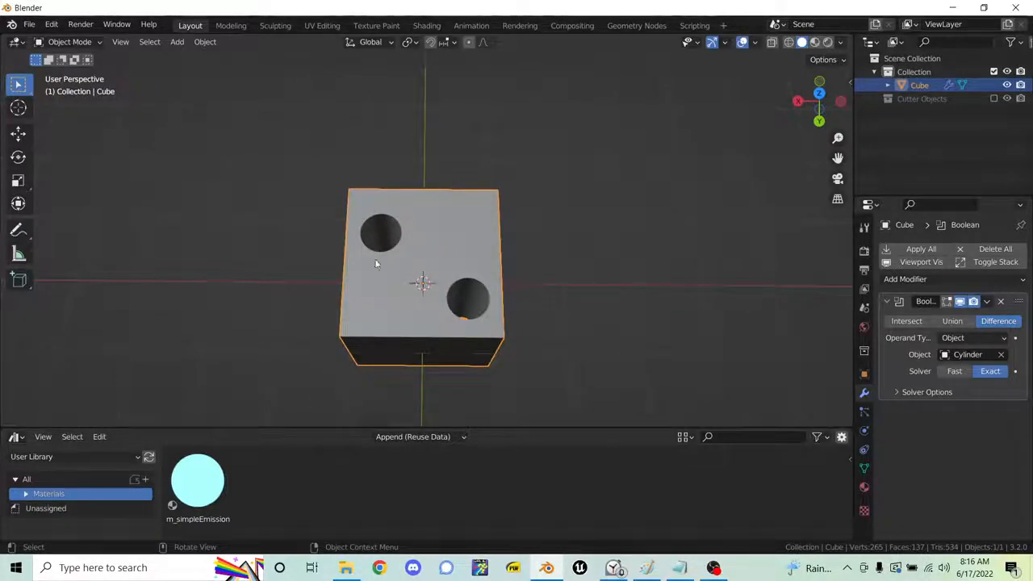
# - Include the Cutter Objects collection again and move its cylinders about 0.25 m along X and 0.37 m along Y
pyautogui.click(994, 98)
pyautogui.click(888, 99)
pyautogui.click(930, 113)
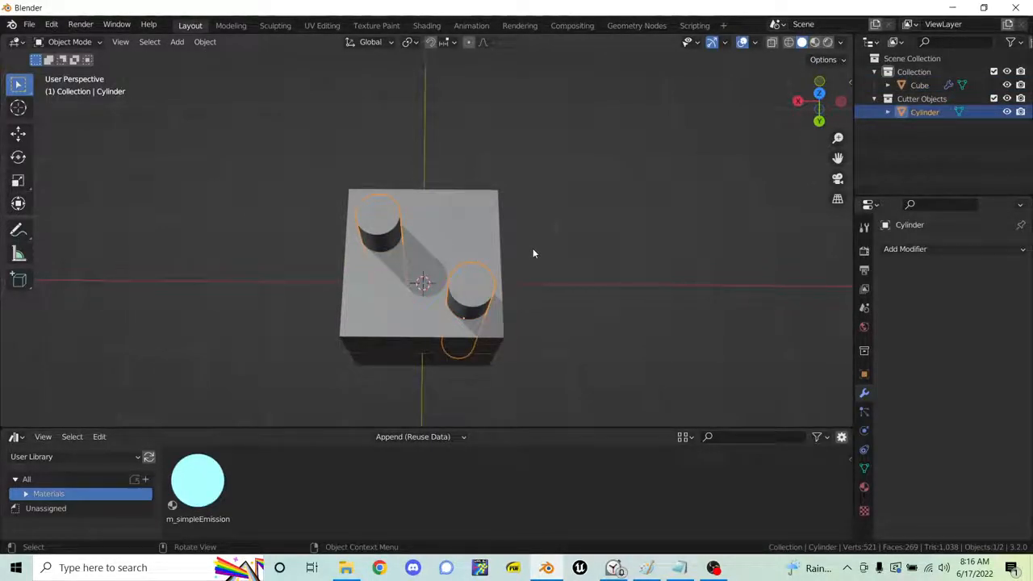
pyautogui.press('g')
pyautogui.click(620, 266)
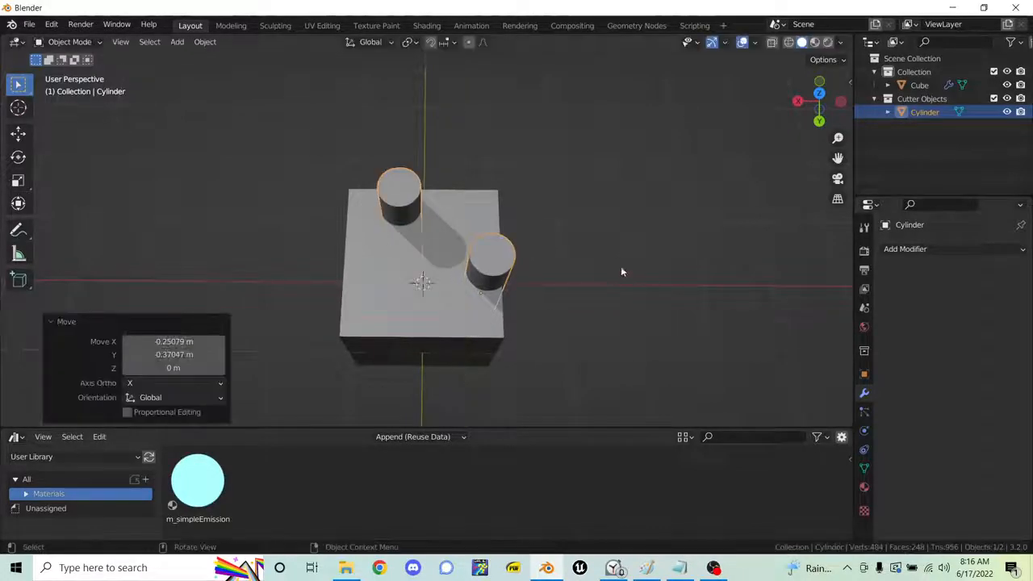
# - Rotate the cylinders about 34.7° around Z and shift them horizontally by about -0.10 m in X and -1.12 m in Y
pyautogui.press('r')
pyautogui.click(682, 150)
pyautogui.press('g')
pyautogui.hotkey('shift', 'z')
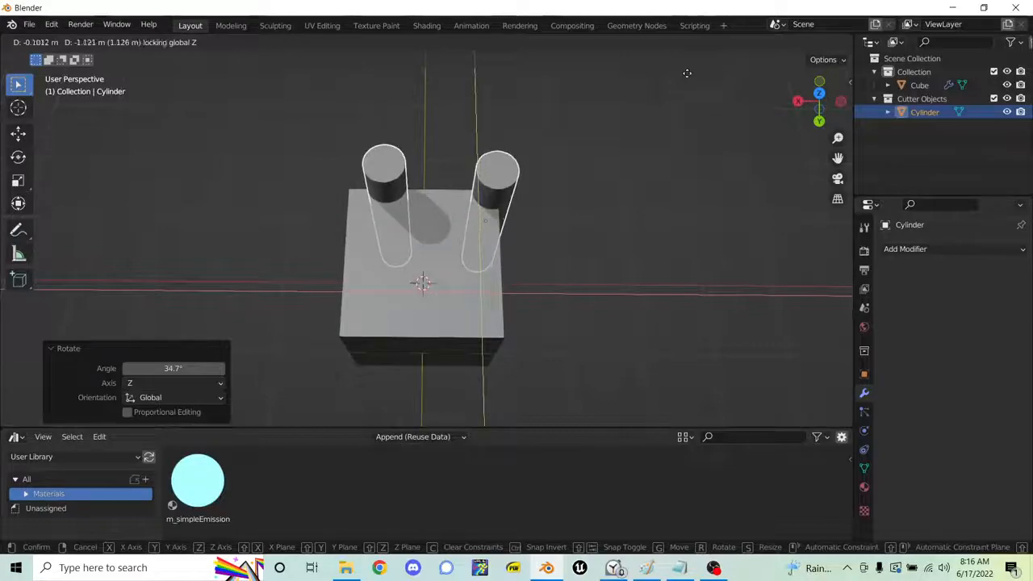
pyautogui.click(685, 76)
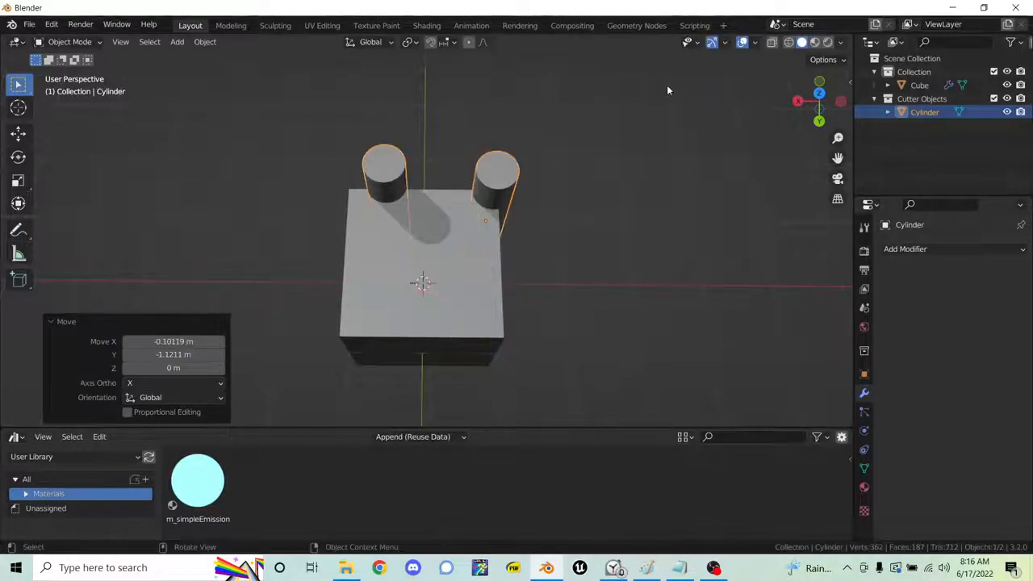
# - Exclude the Cutter Objects collection and examine the cube's new cutouts in Object Mode against its unmodified mesh in Edit Mode
pyautogui.click(994, 99)
pyautogui.moveTo(518, 179); pyautogui.dragTo(538, 261, button='middle')
pyautogui.moveTo(383, 272); pyautogui.dragTo(486, 259, button='middle')
pyautogui.click(441, 255)
pyautogui.hotkey('ctrl', 'Tab')
pyautogui.click(589, 269)
pyautogui.moveTo(388, 298); pyautogui.dragTo(452, 177, button='middle')
pyautogui.hotkey('ctrl', 'Tab')
pyautogui.click(392, 189)
pyautogui.moveTo(456, 251); pyautogui.dragTo(502, 271, button='middle')
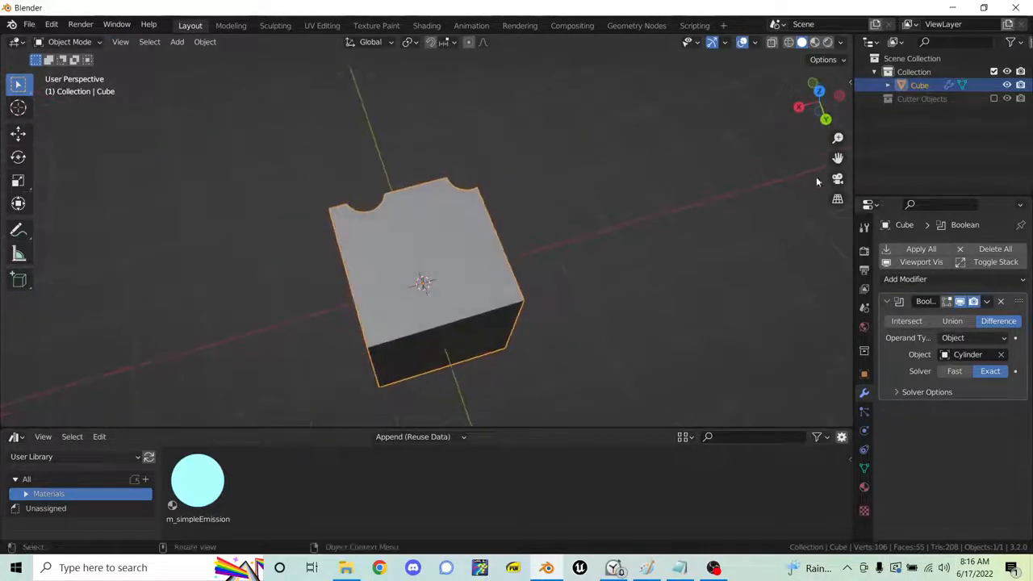
# - Remove the cube's Boolean modifier, and toggle the Cutter Objects collection on and off again
pyautogui.click(1001, 301)
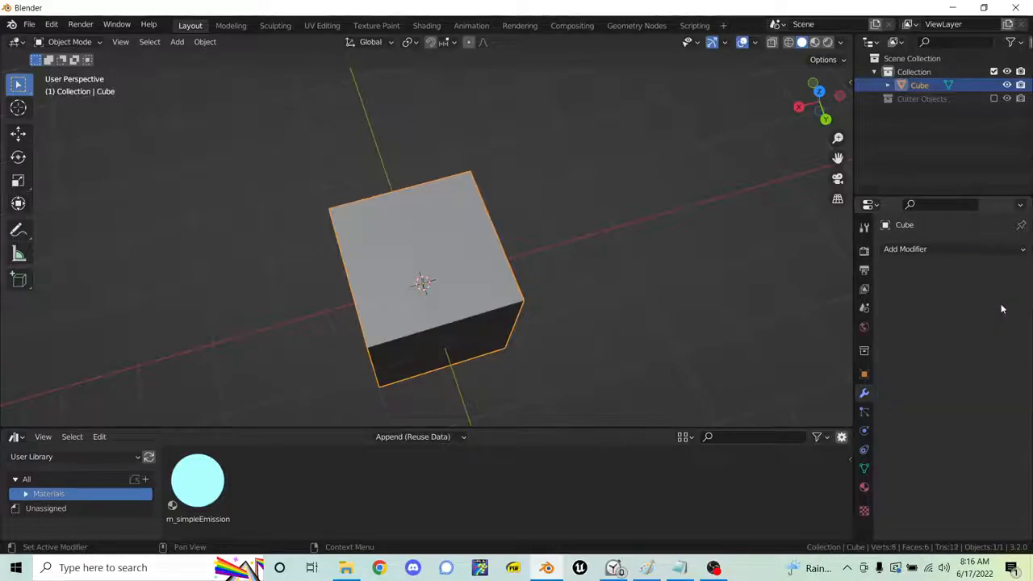
pyautogui.click(933, 100)
pyautogui.click(993, 98)
pyautogui.click(993, 98)
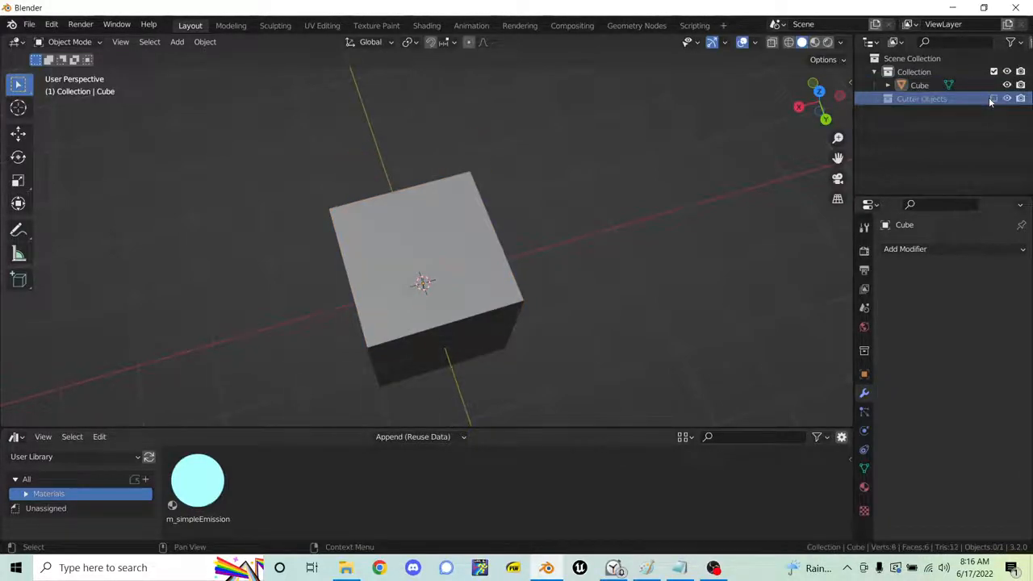
# - Undo the removal of the cube's Boolean modifier, then apply the modifier to its mesh
pyautogui.click(993, 99)
pyautogui.hotkey('ctrl', 'z')
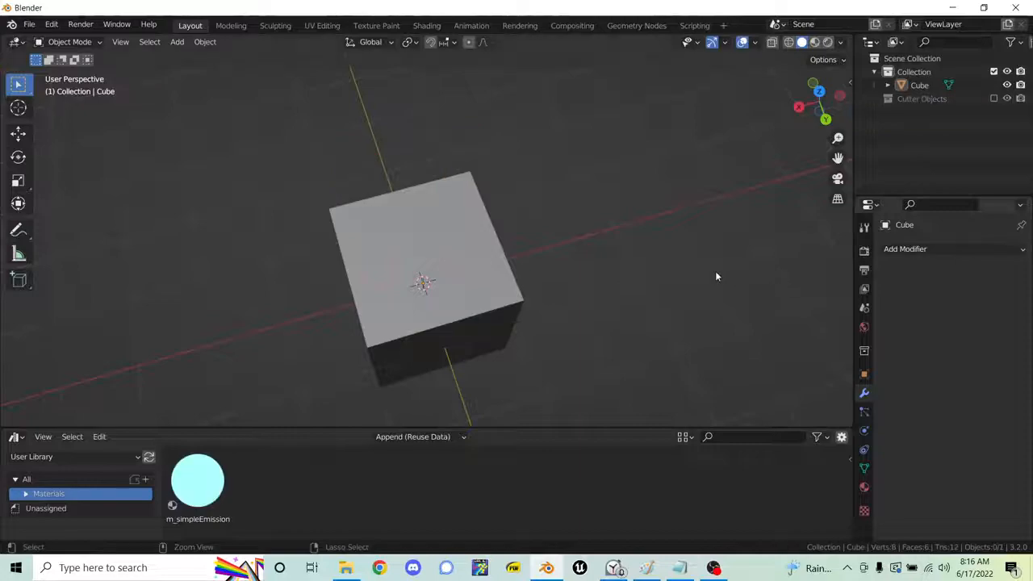
pyautogui.hotkey('ctrl', 'z')
pyautogui.hotkey('ctrl', 'z')
pyautogui.hotkey('ctrl', 'z')
pyautogui.hotkey('ctrl', 'z')
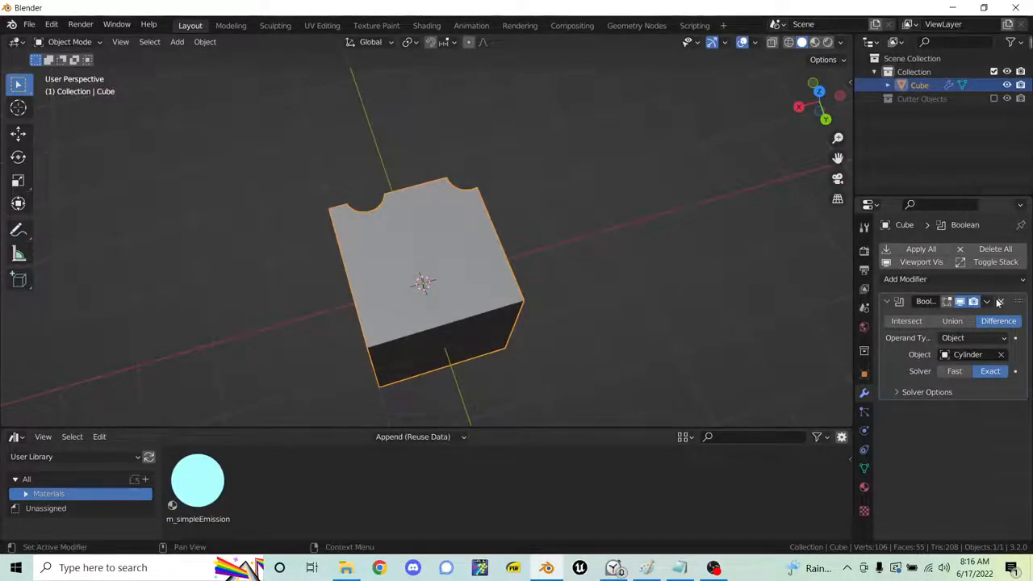
pyautogui.click(987, 302)
pyautogui.click(954, 318)
# - Examine the cube's applied cutouts in Edit Mode, selecting an edge loop along the cut and clearing the selection
pyautogui.moveTo(446, 252); pyautogui.dragTo(429, 238, button='middle')
pyautogui.hotkey('ctrl', 'Tab')
pyautogui.click(535, 244)
pyautogui.moveTo(486, 263); pyautogui.dragTo(481, 347, button='middle')
pyautogui.moveTo(456, 252)
pyautogui.mouseDown(button='middle')
pyautogui.moveTo(468, 185)
pyautogui.moveTo(475, 253)
pyautogui.mouseUp(button='middle')
pyautogui.hotkey('alt', 'a')
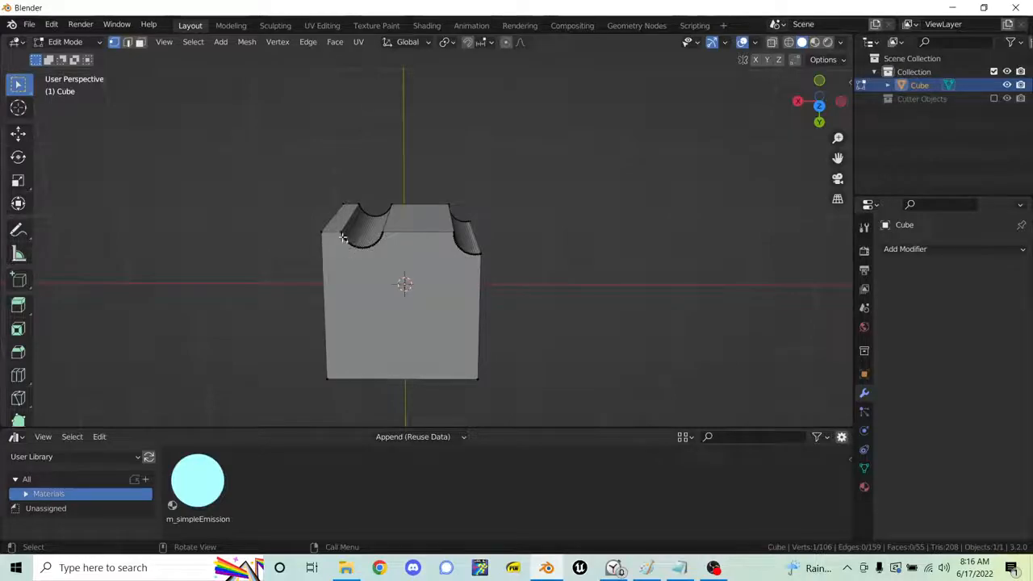
pyautogui.keyDown('alt'); pyautogui.click(378, 246); pyautogui.keyUp('alt')
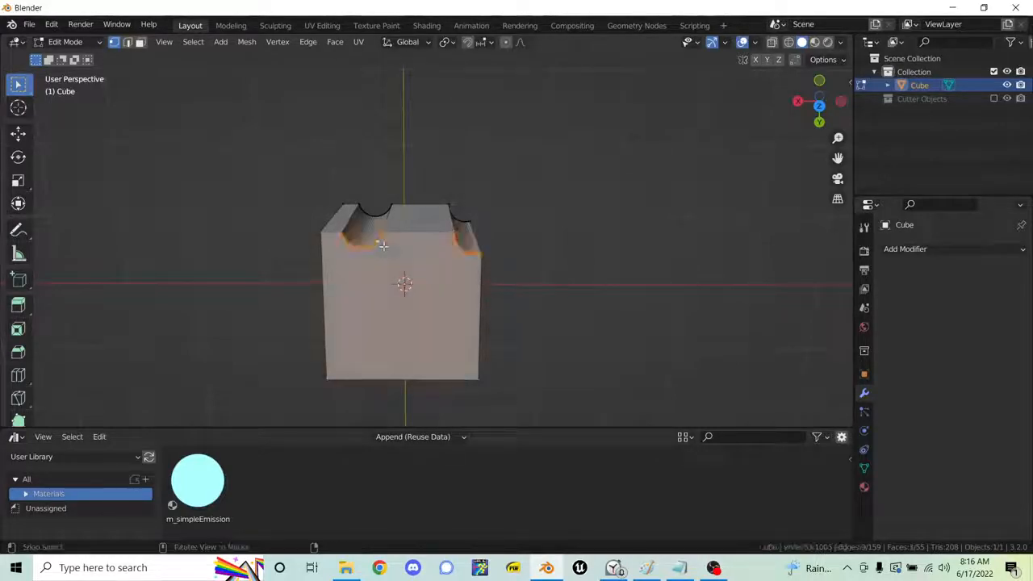
pyautogui.click(392, 262)
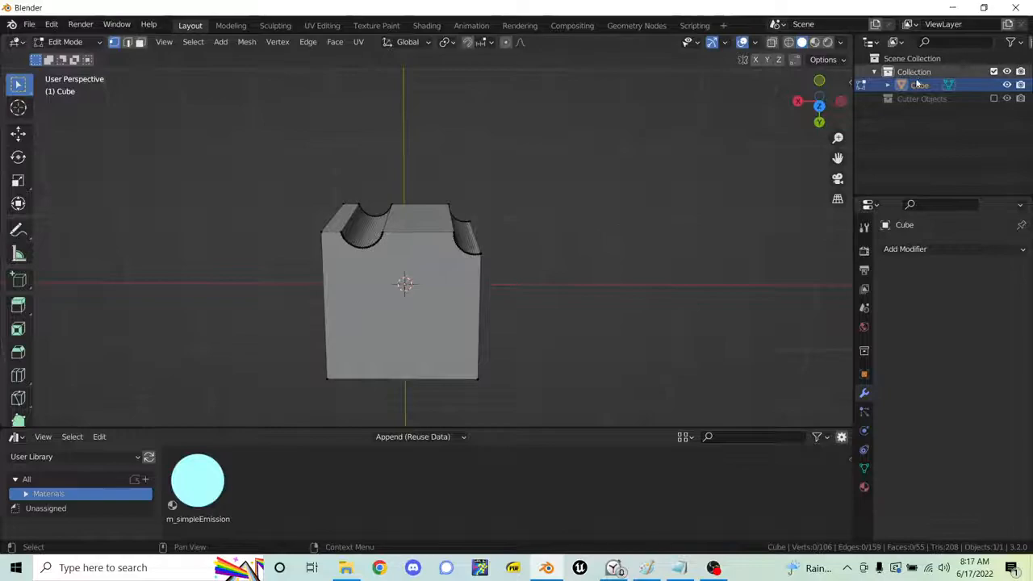
# - Compare the cutter cylinders with the cut cube in wireframe, returning to solid Object Mode and excluding the Cutter Objects collection
pyautogui.click(994, 99)
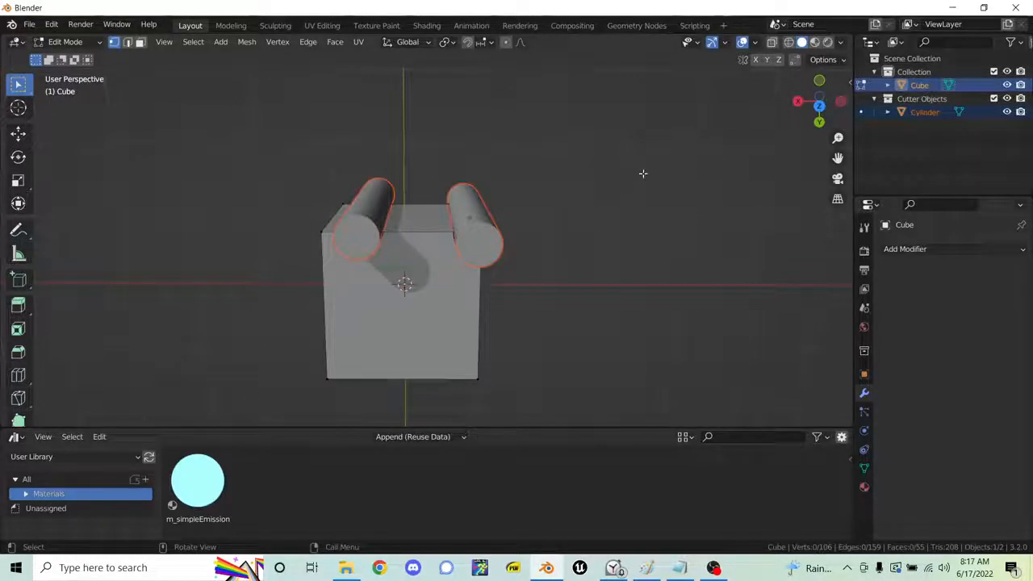
pyautogui.hotkey('shift', 'z')
pyautogui.hotkey('ctrl', 'Tab')
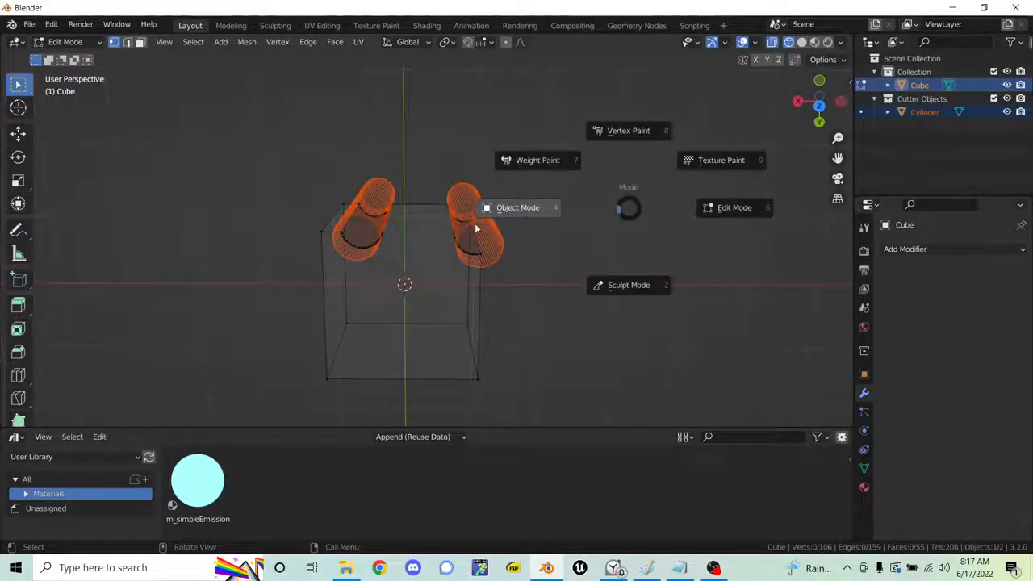
pyautogui.click(475, 230)
pyautogui.press('z')
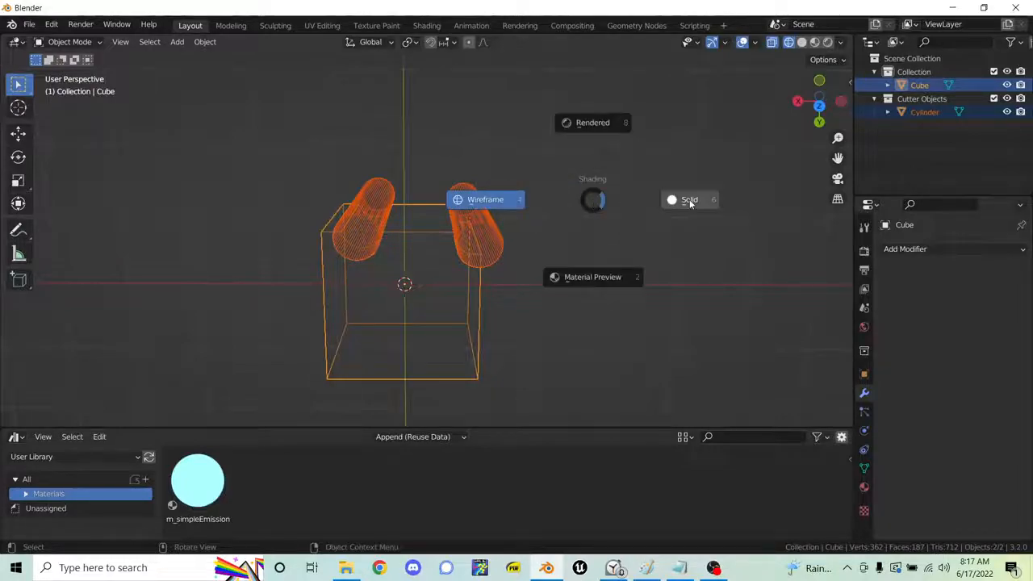
pyautogui.click(686, 200)
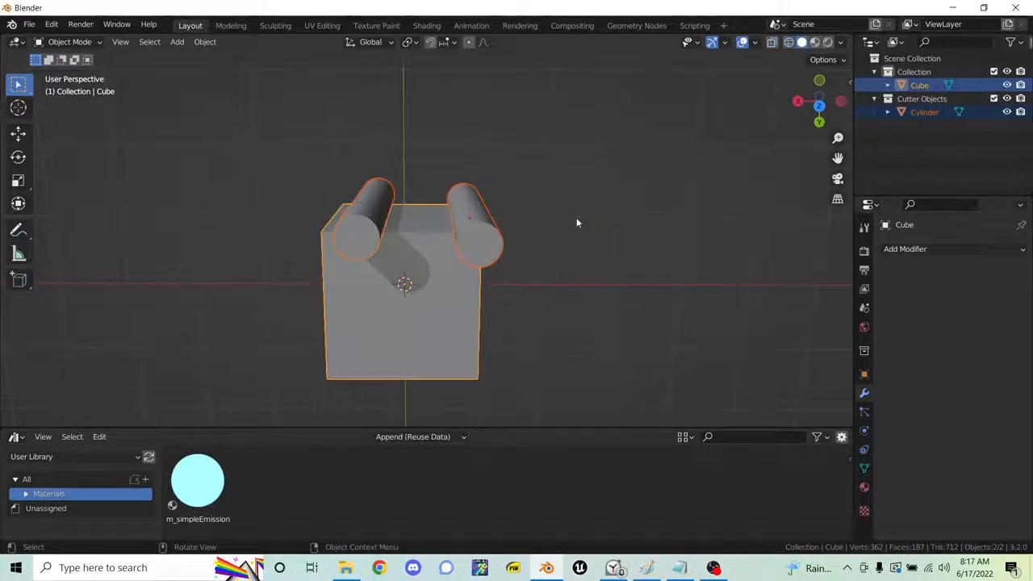
pyautogui.click(994, 98)
pyautogui.moveTo(767, 169); pyautogui.dragTo(698, 186, button='middle')
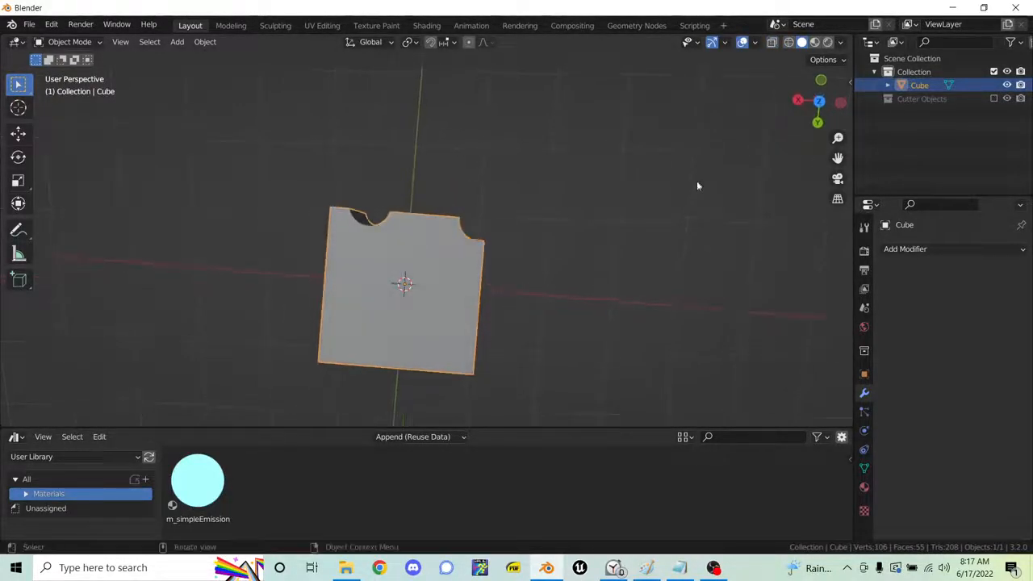
# - Include the Cutter Objects collection, move its cylinders about 0.44 m along X and 1.02 m along Y, and exclude it again
pyautogui.click(994, 99)
pyautogui.click(529, 216)
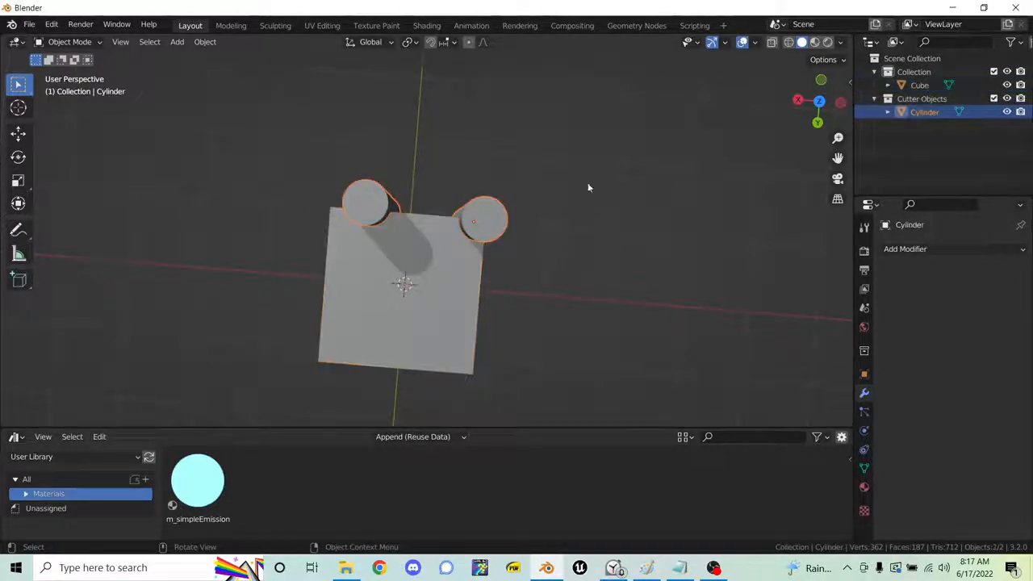
pyautogui.press('g')
pyautogui.hotkey('shift', 'z')
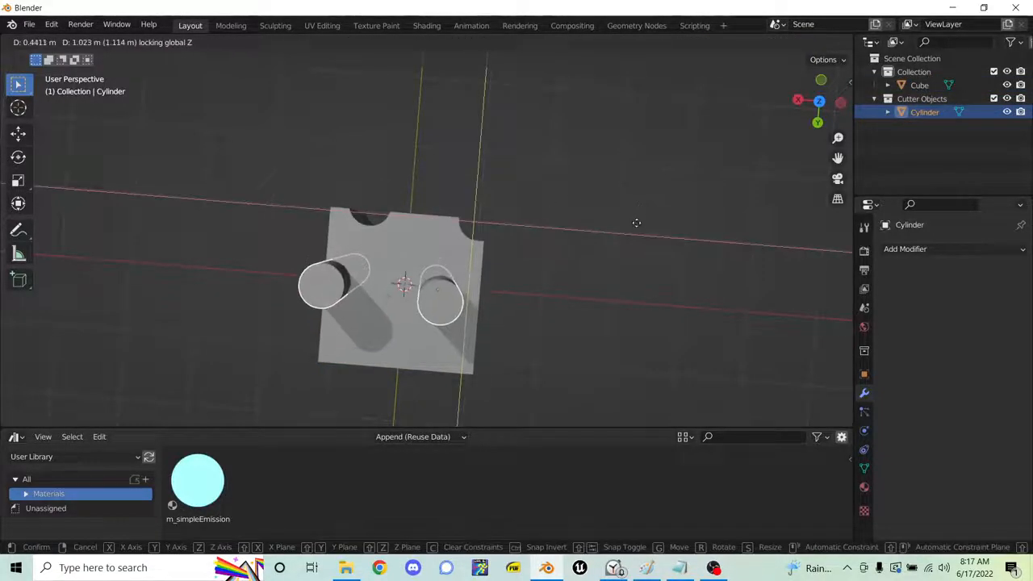
pyautogui.click(637, 222)
pyautogui.click(994, 99)
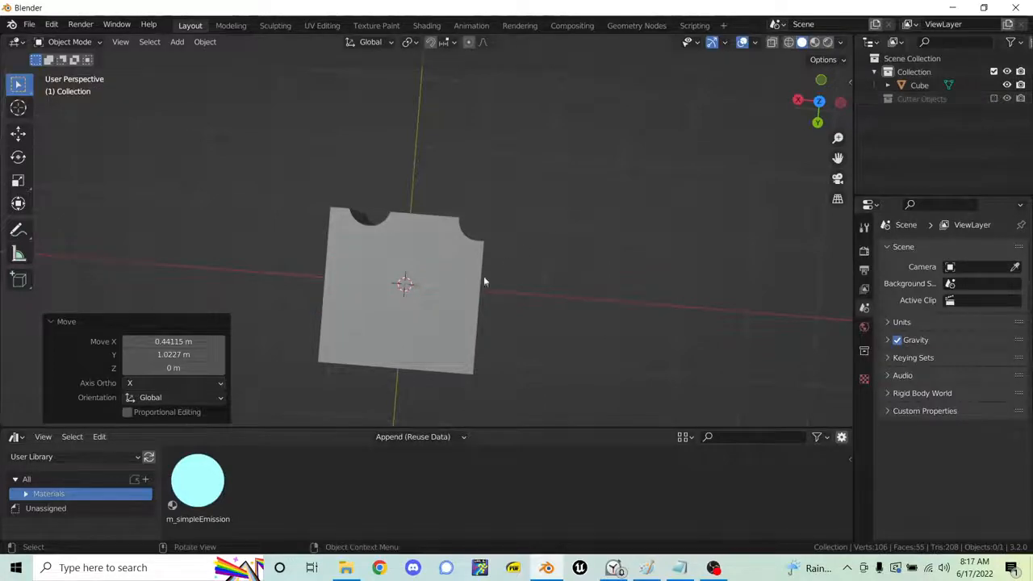
# - Examine the cube's cut mesh in Edit Mode from several angles and return to Object Mode
pyautogui.click(414, 247)
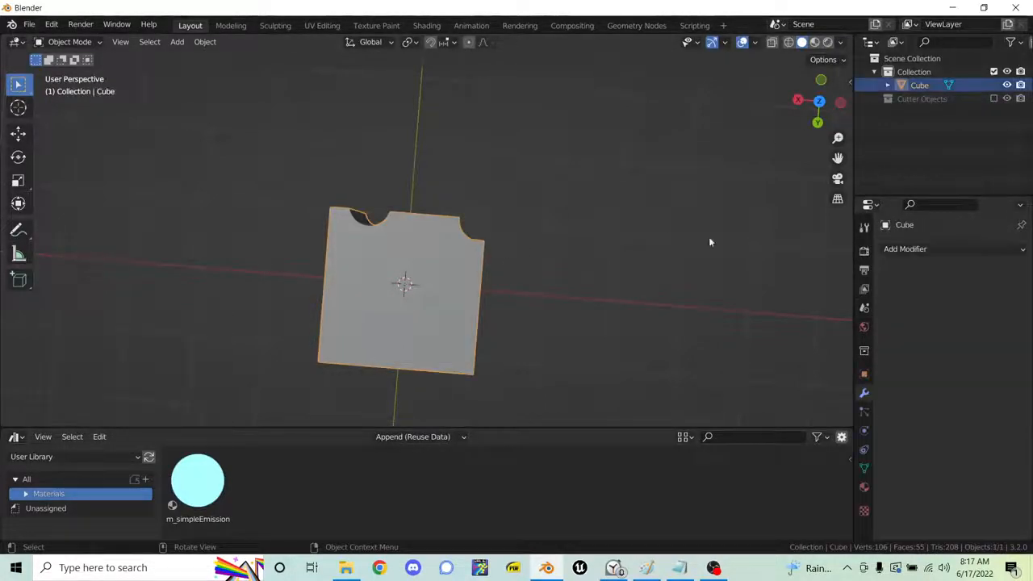
pyautogui.hotkey('ctrl', 'Tab')
pyautogui.click(533, 235)
pyautogui.moveTo(567, 228); pyautogui.dragTo(476, 198, button='middle')
pyautogui.moveTo(505, 322); pyautogui.dragTo(632, 182, button='middle')
pyautogui.hotkey('ctrl', 'Tab')
pyautogui.click(510, 187)
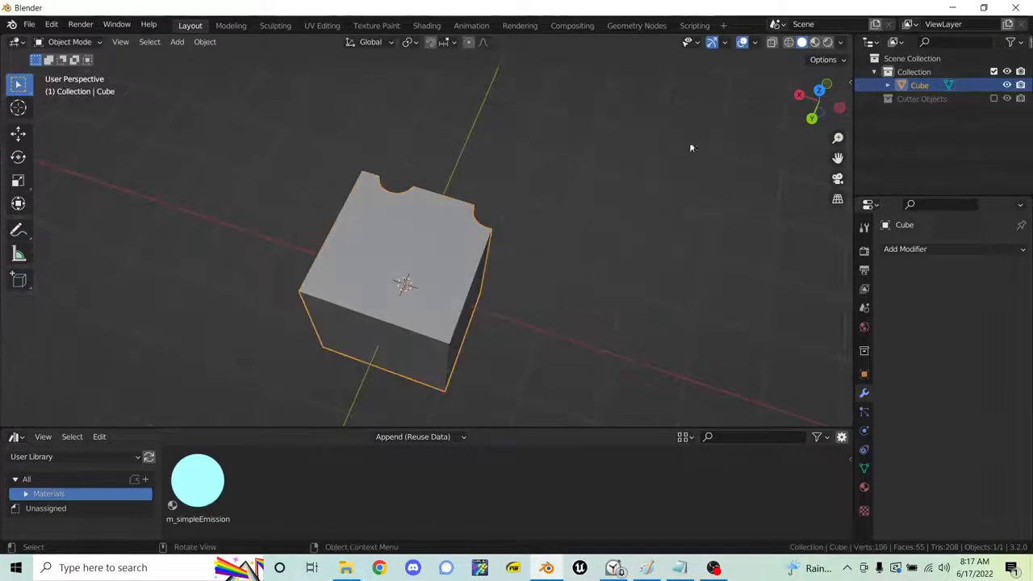
# - Include the Cutter Objects collection and delete all objects in the scene
pyautogui.click(995, 98)
pyautogui.click(607, 230)
pyautogui.press('a')
pyautogui.press('x')
pyautogui.click(607, 233)
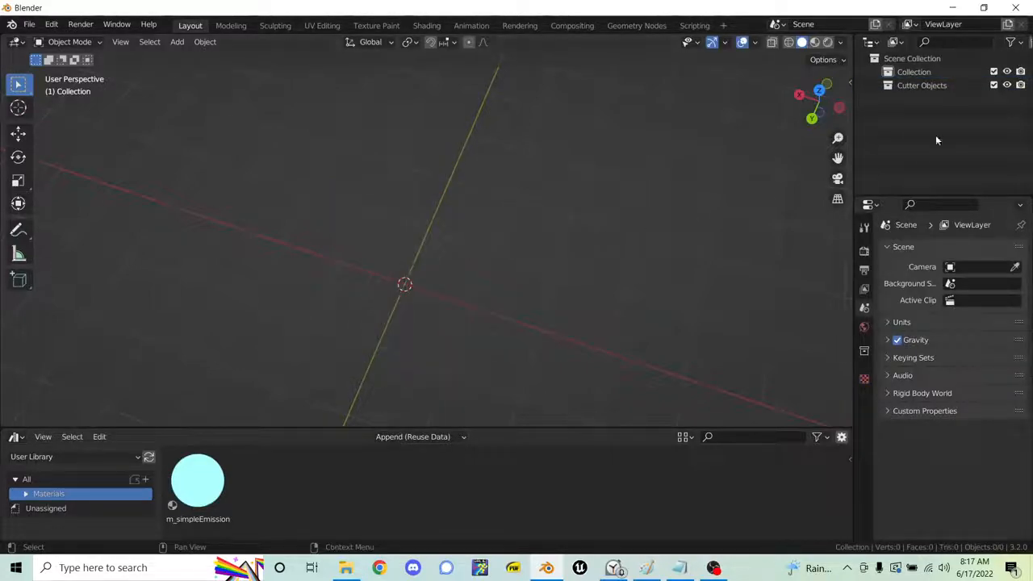
# - Add a new 2 m cube to the main Collection at the world origin
pyautogui.click(914, 72)
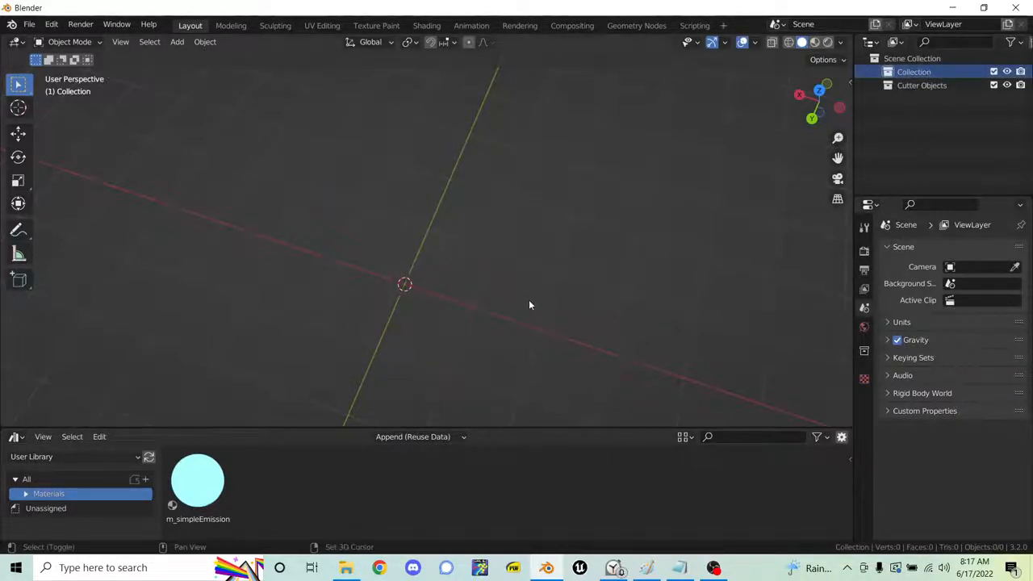
pyautogui.hotkey('shift', 'a')
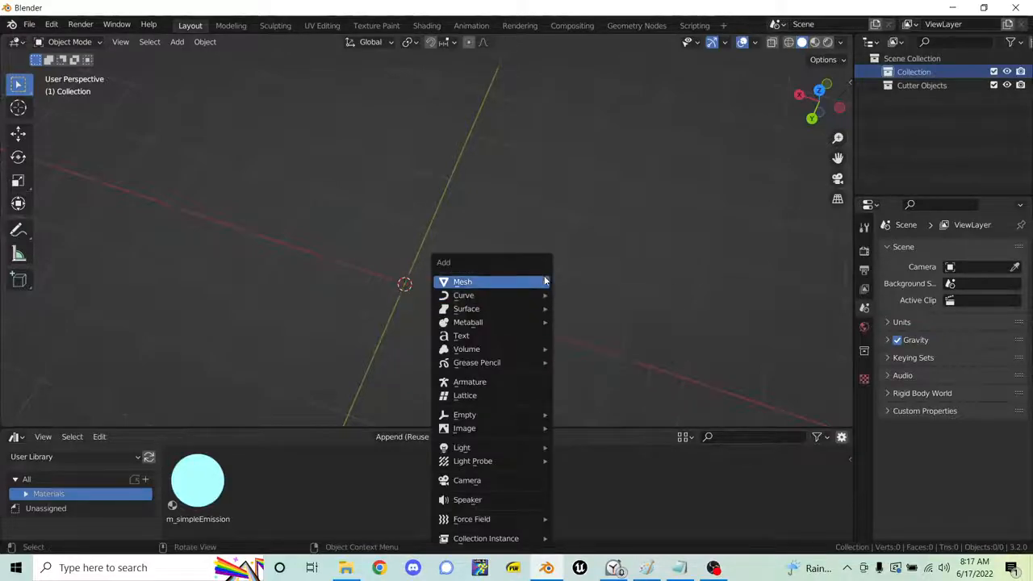
pyautogui.moveTo(545, 281)
pyautogui.click(598, 293)
pyautogui.moveTo(464, 350); pyautogui.dragTo(540, 298, button='middle')
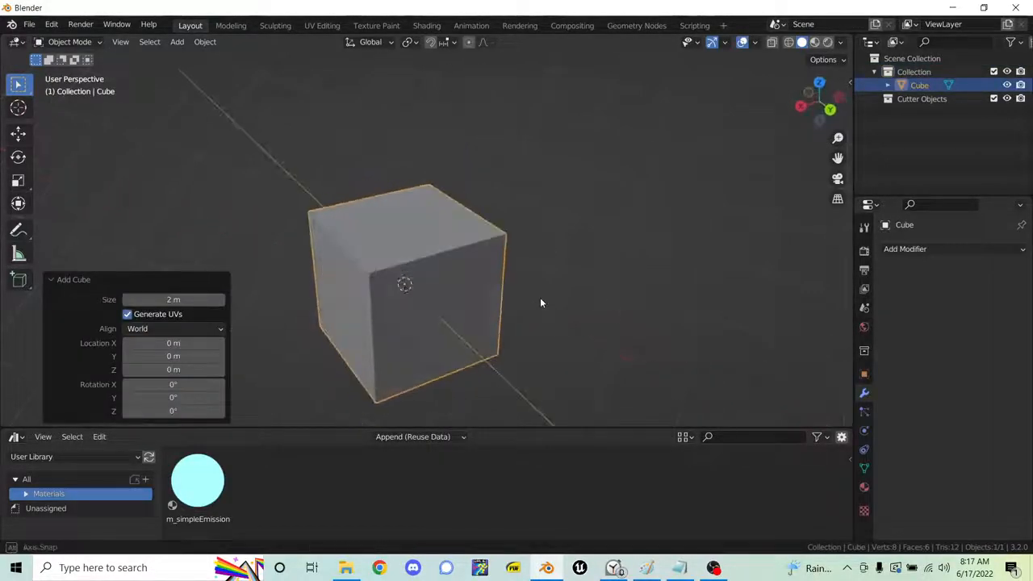
# - Add a Bevel modifier to the cube
pyautogui.click(986, 248)
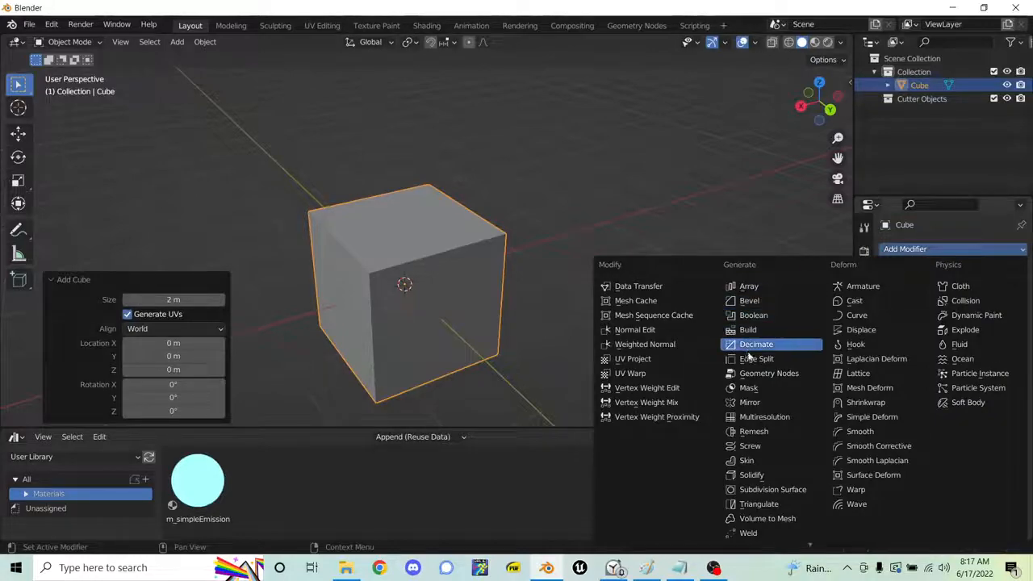
pyautogui.click(773, 304)
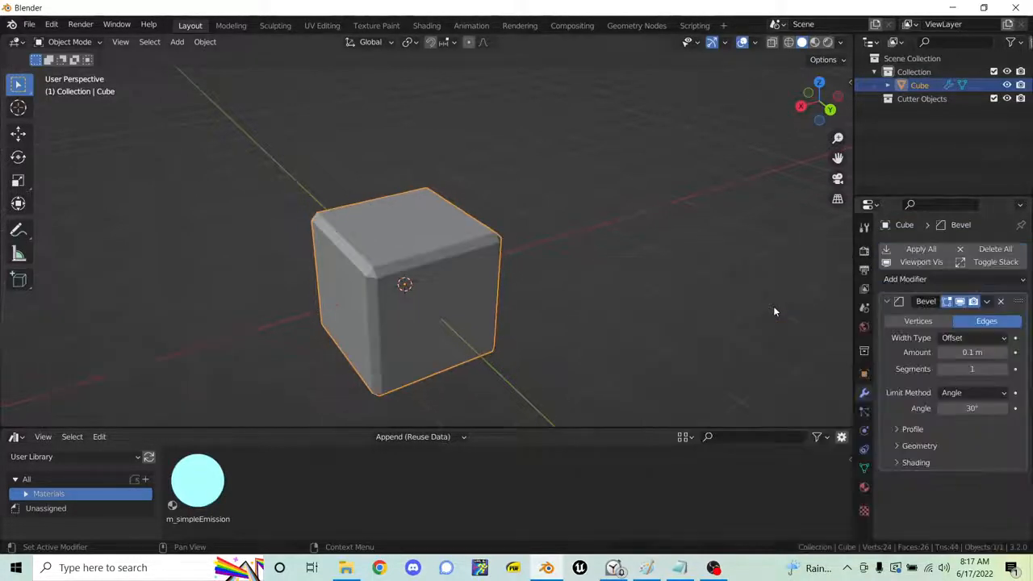
pyautogui.moveTo(526, 312); pyautogui.dragTo(563, 315, button='middle')
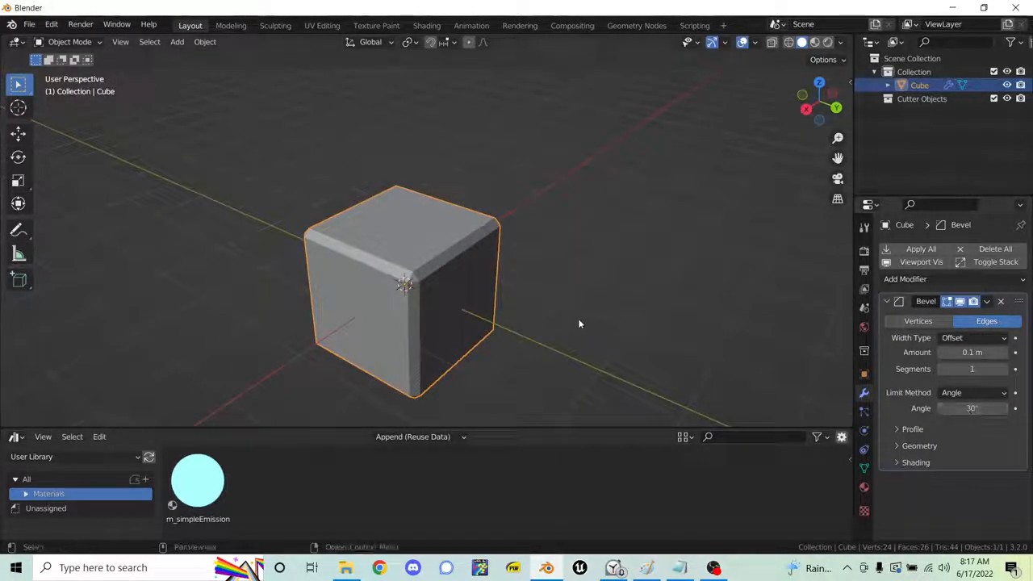
# - Enable Auto Smooth in the cube's normals settings, disable it again, and return to the modifier settings
pyautogui.click(865, 468)
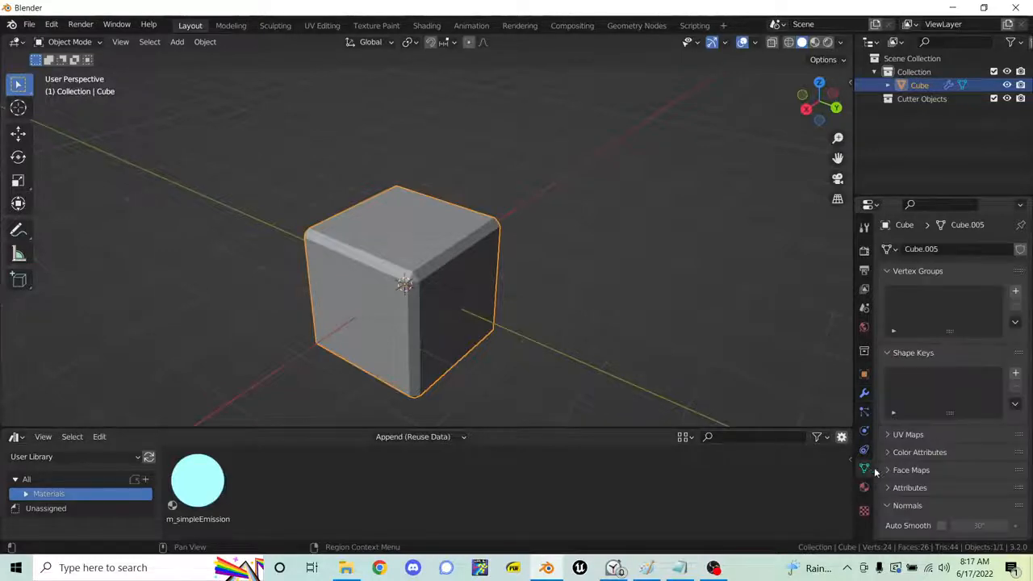
pyautogui.click(941, 457)
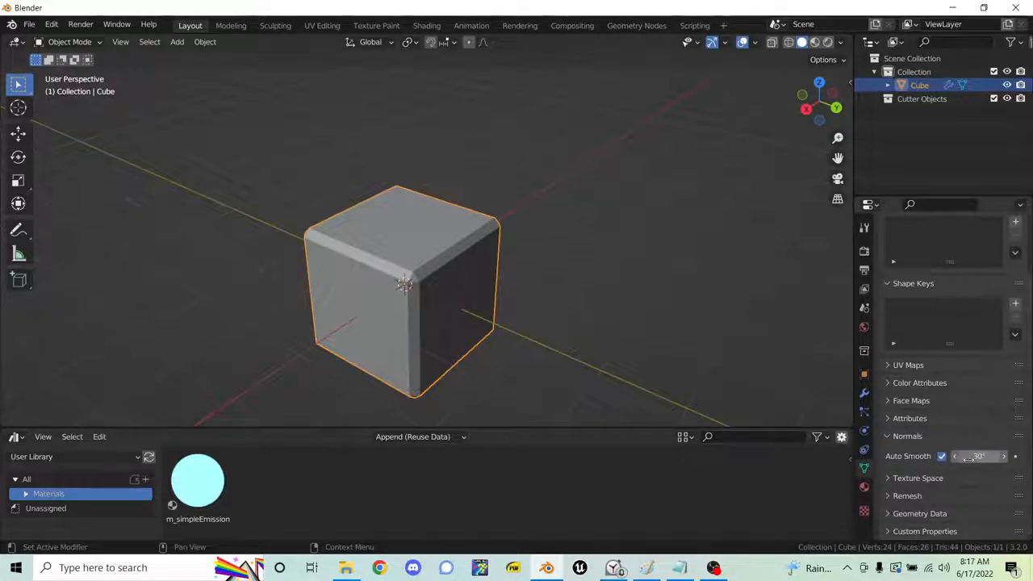
pyautogui.click(941, 457)
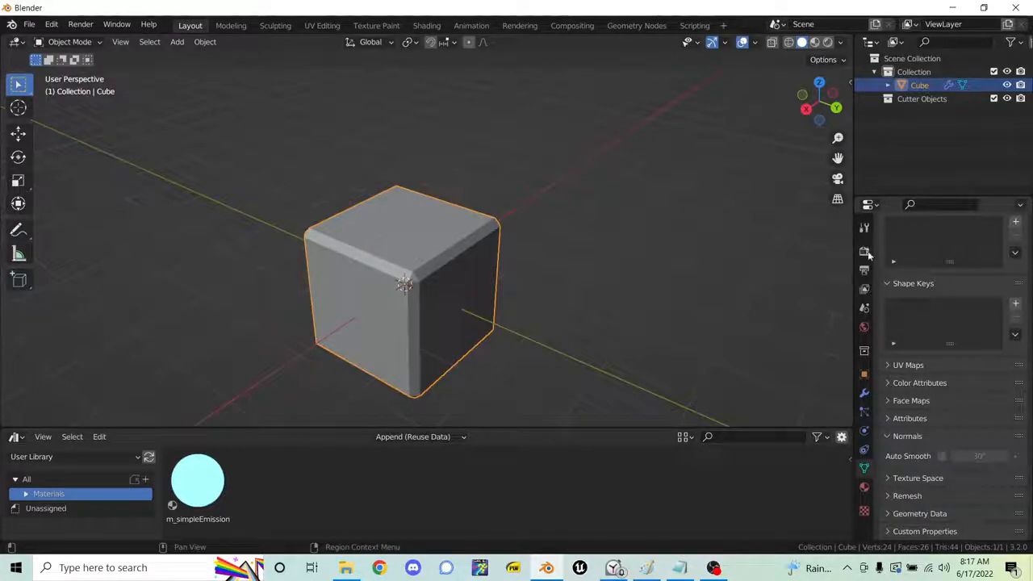
pyautogui.click(864, 394)
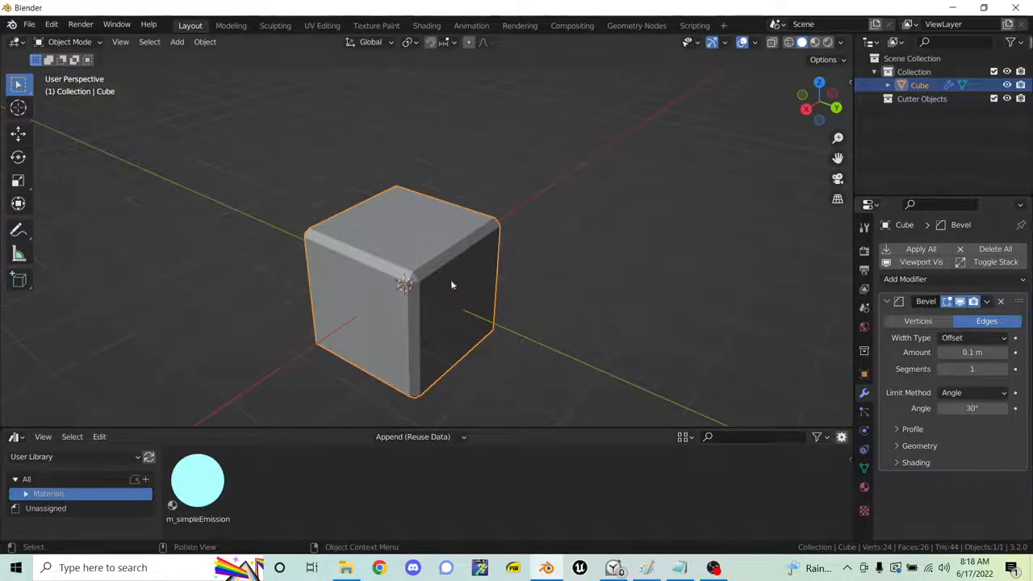
# - Examine the bevelled edges by toggling the Bevel modifier's viewport display off and on and viewing the cube in wireframe
pyautogui.moveTo(435, 288); pyautogui.dragTo(339, 259, button='middle')
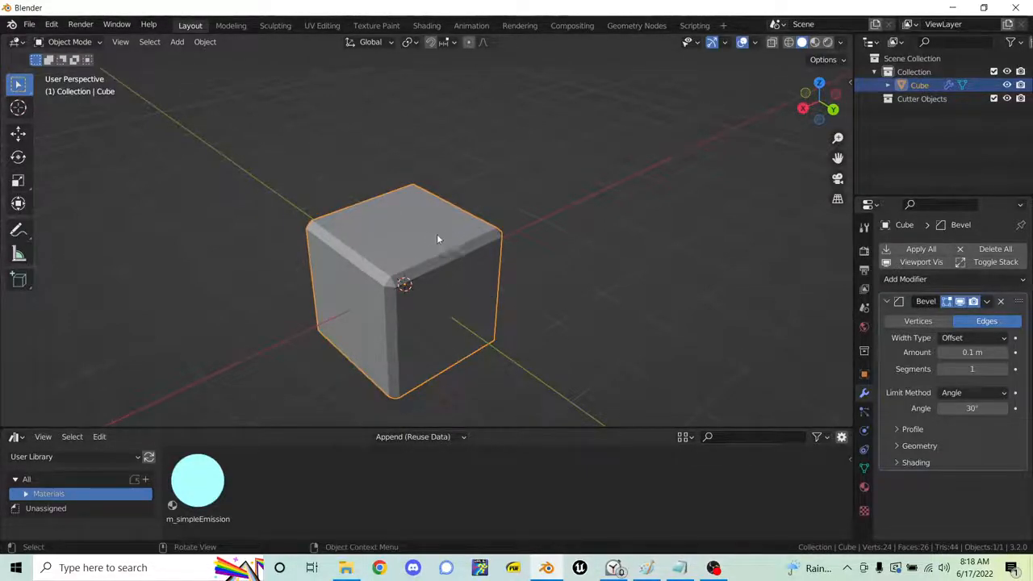
pyautogui.click(963, 302)
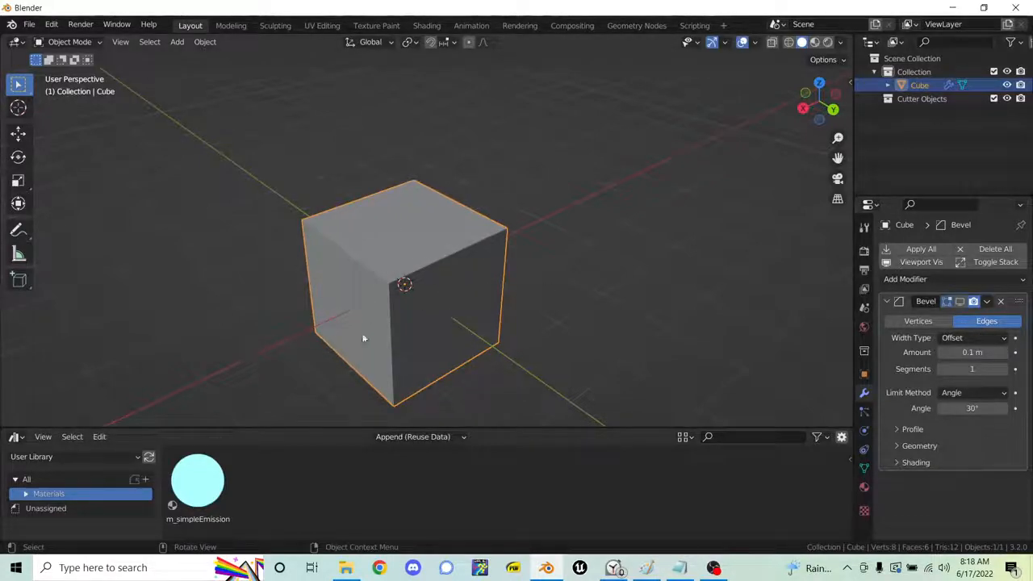
pyautogui.click(963, 302)
pyautogui.moveTo(420, 296)
pyautogui.mouseDown(button='middle')
pyautogui.moveTo(443, 285)
pyautogui.moveTo(425, 296)
pyautogui.moveTo(438, 258)
pyautogui.moveTo(406, 300)
pyautogui.moveTo(434, 305)
pyautogui.moveTo(489, 245)
pyautogui.moveTo(517, 266)
pyautogui.moveTo(482, 302)
pyautogui.mouseUp(button='middle')
pyautogui.press('z')
pyautogui.click(457, 254)
pyautogui.moveTo(443, 262); pyautogui.dragTo(441, 167, button='middle')
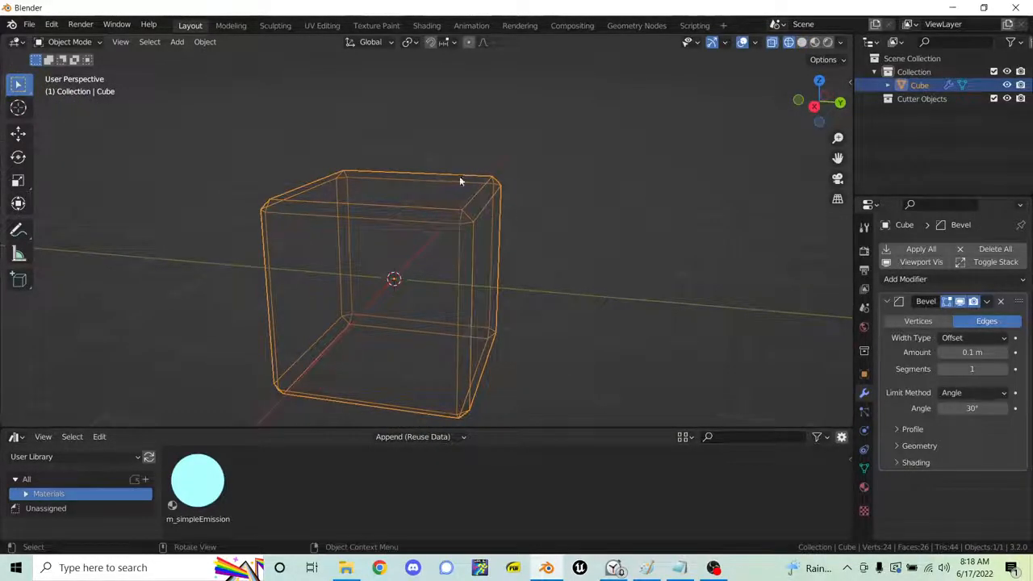
# - Set the Bevel modifier's segments to 3 and return the viewport to solid shading
pyautogui.click(1006, 370)
pyautogui.press('z')
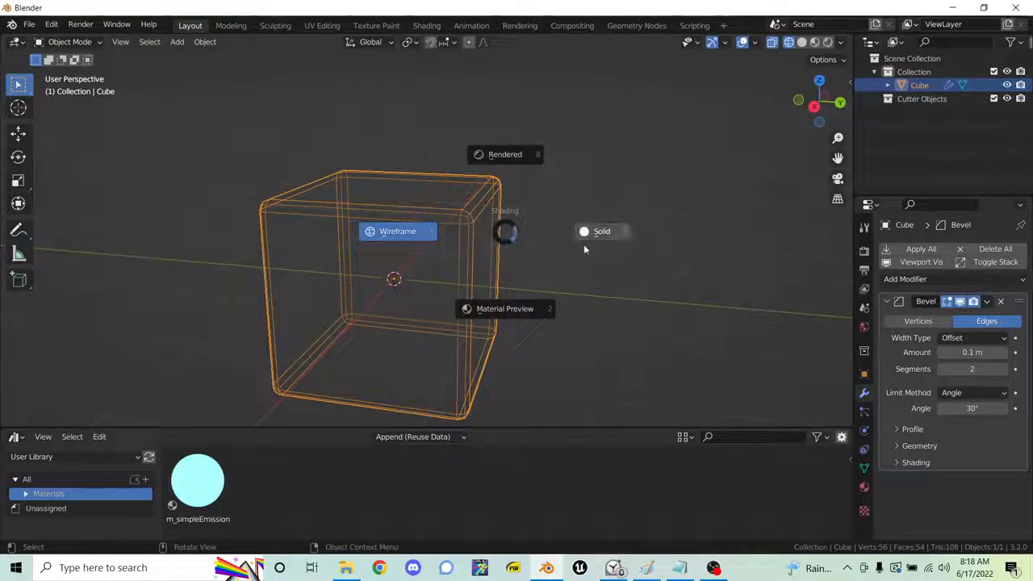
pyautogui.click(643, 231)
pyautogui.moveTo(645, 230)
pyautogui.mouseDown(button='middle')
pyautogui.moveTo(604, 231)
pyautogui.moveTo(609, 257)
pyautogui.mouseUp(button='middle')
pyautogui.click(1006, 369)
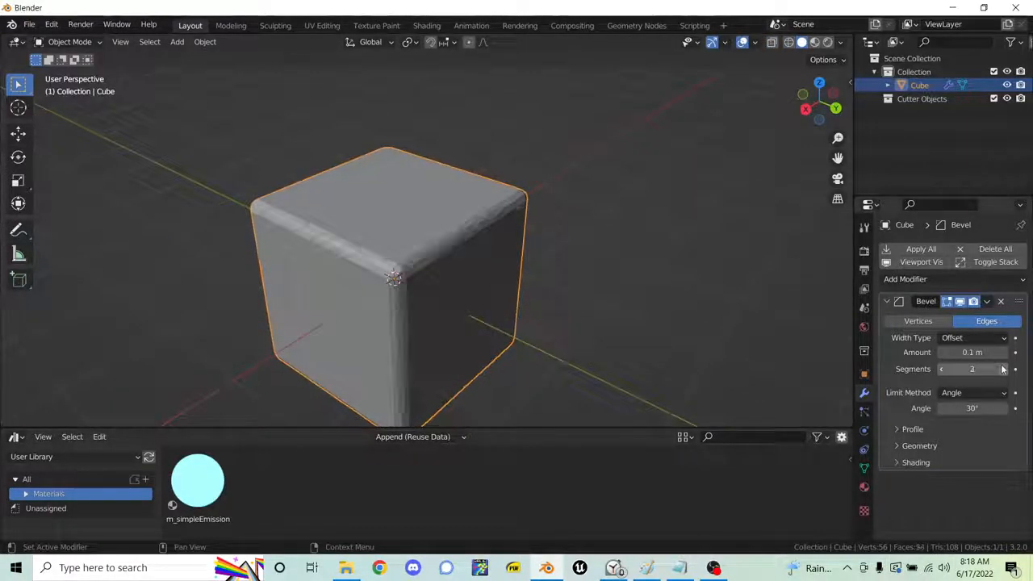
# - Shade the cube smooth and set the Bevel modifier's amount to 0.087 m
pyautogui.rightClick(392, 221)
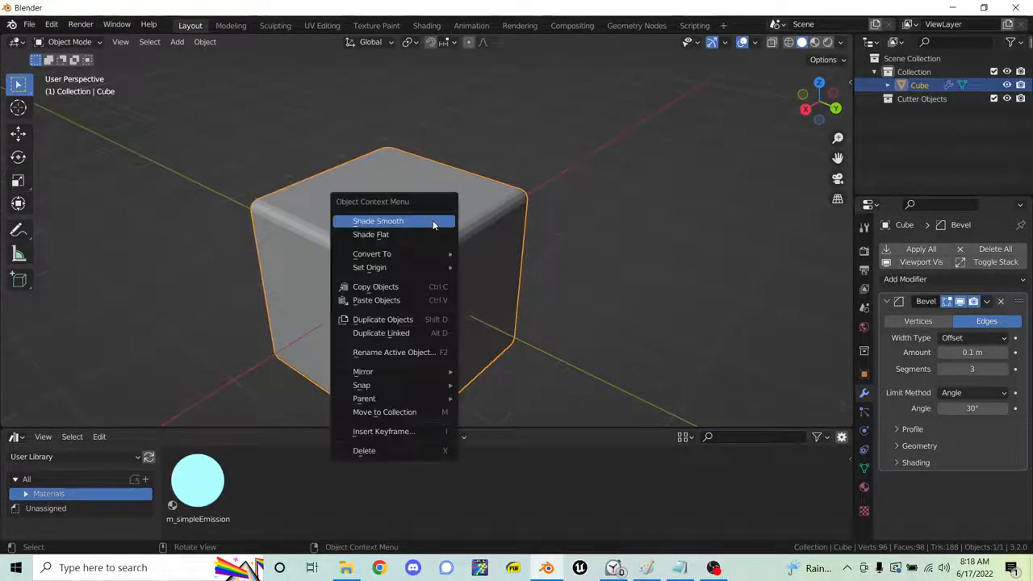
pyautogui.rightClick(381, 220)
pyautogui.click(380, 221)
pyautogui.moveTo(420, 227); pyautogui.dragTo(406, 344, button='middle')
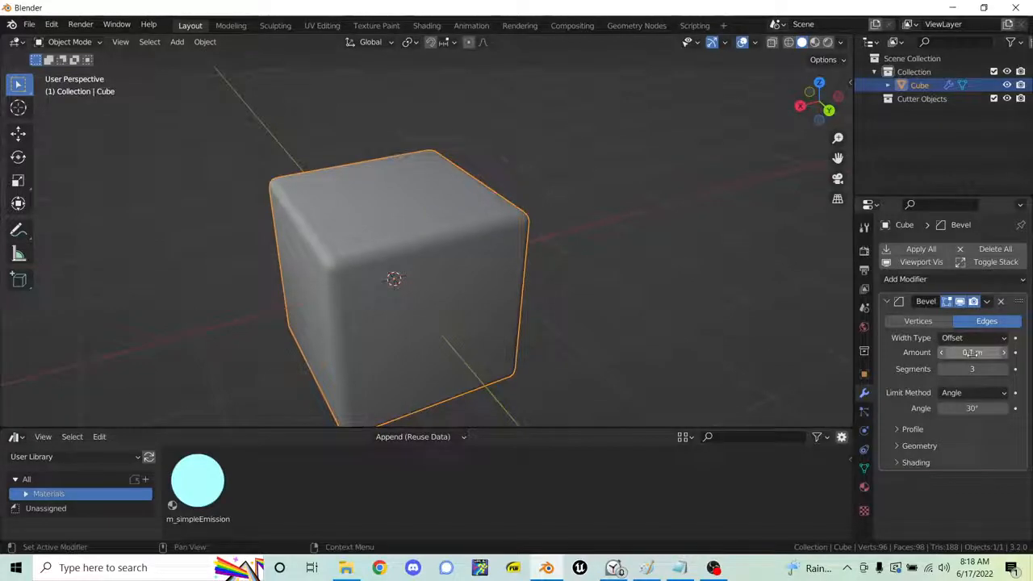
pyautogui.moveTo(968, 353)
pyautogui.mouseDown()
pyautogui.moveTo(997, 353)
pyautogui.moveTo(973, 353)
pyautogui.mouseUp()
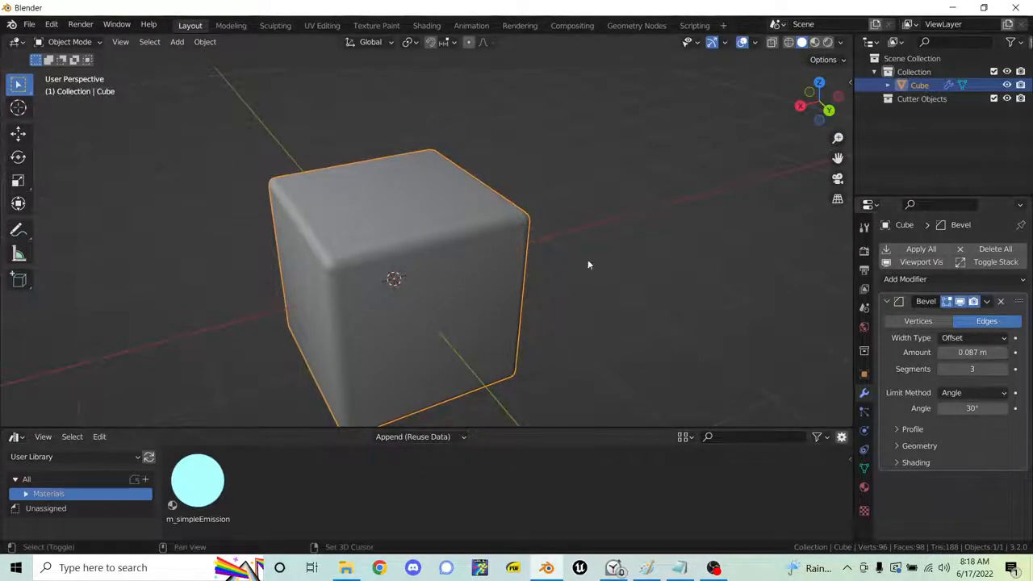
pyautogui.moveTo(438, 265); pyautogui.dragTo(462, 269, button='middle')
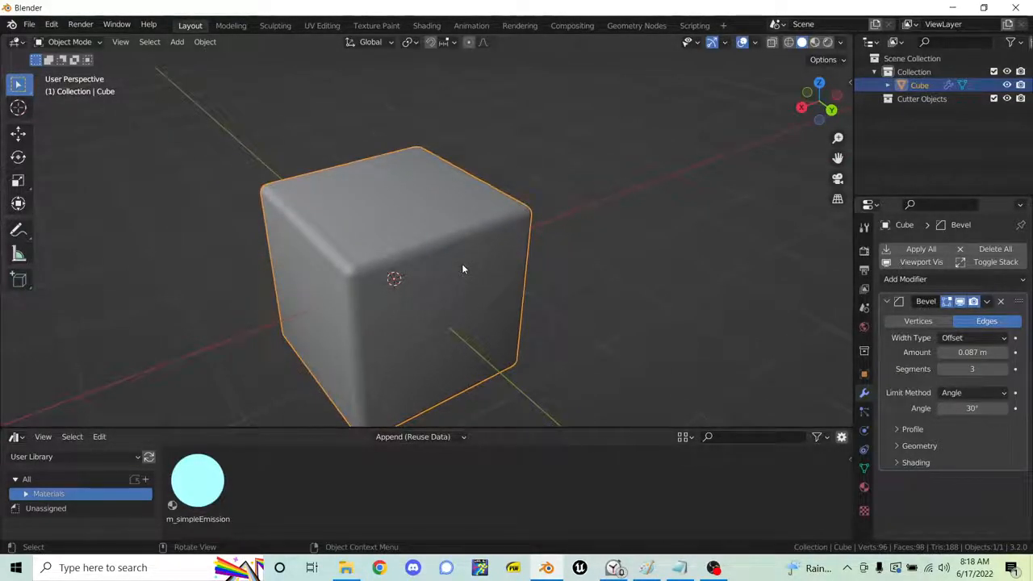
# - Set the Bevel modifier's amount to 0.07 m and examine the rounded edges of the cube
pyautogui.moveTo(473, 233); pyautogui.dragTo(445, 238, button='middle')
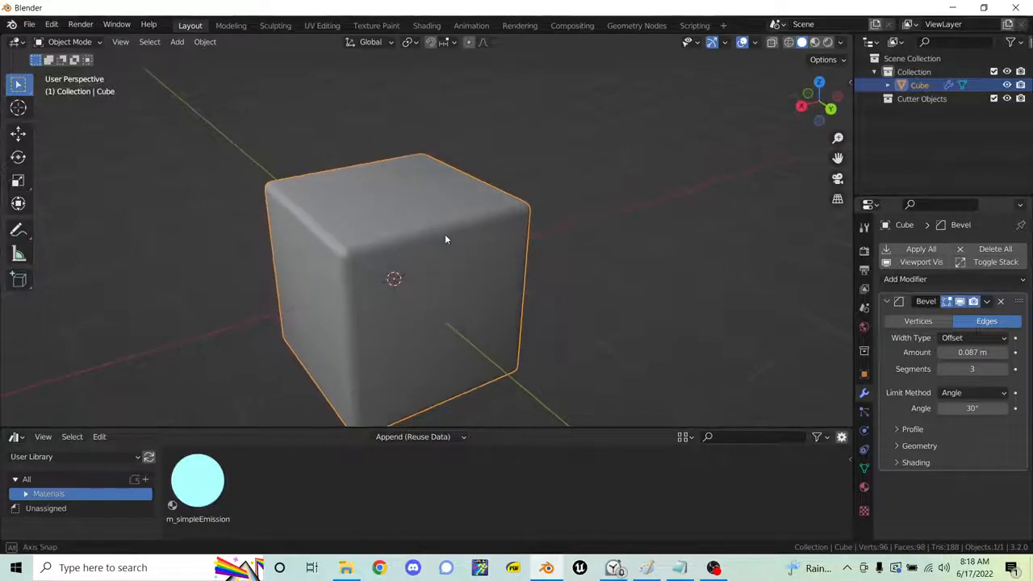
pyautogui.moveTo(973, 352); pyautogui.dragTo(949, 352)
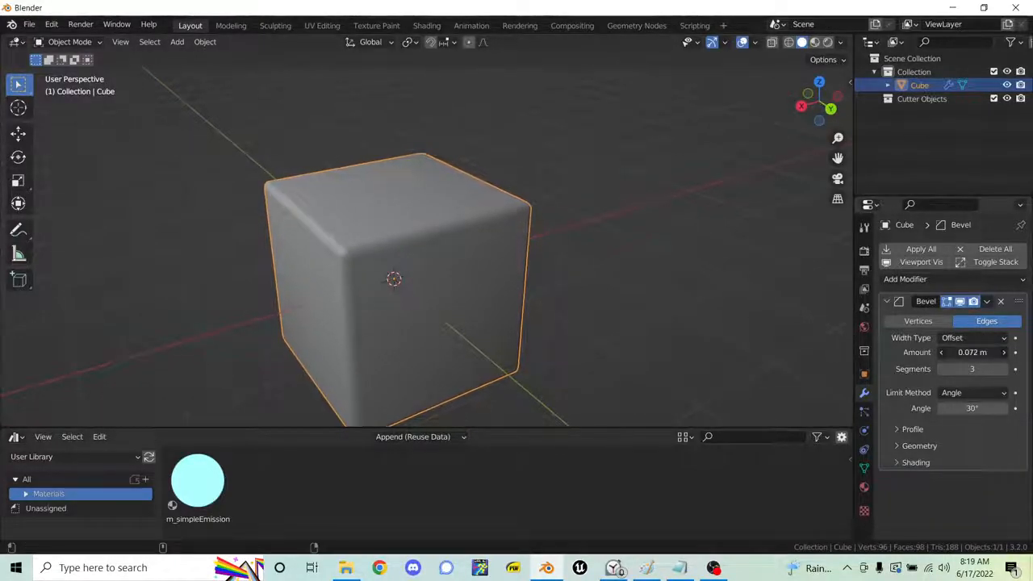
pyautogui.moveTo(595, 270); pyautogui.dragTo(531, 261, button='middle')
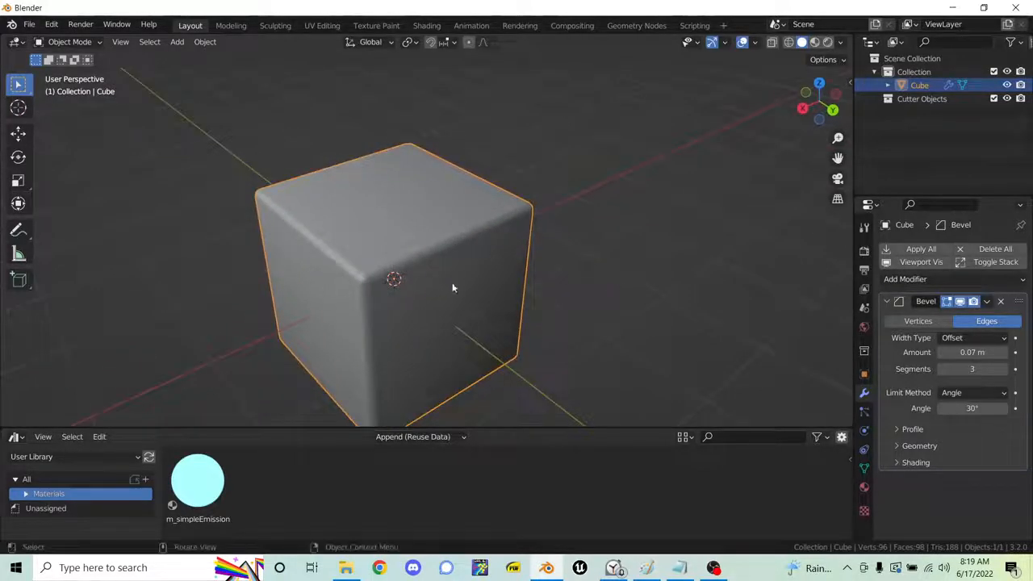
pyautogui.moveTo(475, 277)
pyautogui.mouseDown(button='middle')
pyautogui.moveTo(481, 286)
pyautogui.moveTo(466, 274)
pyautogui.moveTo(498, 301)
pyautogui.moveTo(487, 294)
pyautogui.mouseUp(button='middle')
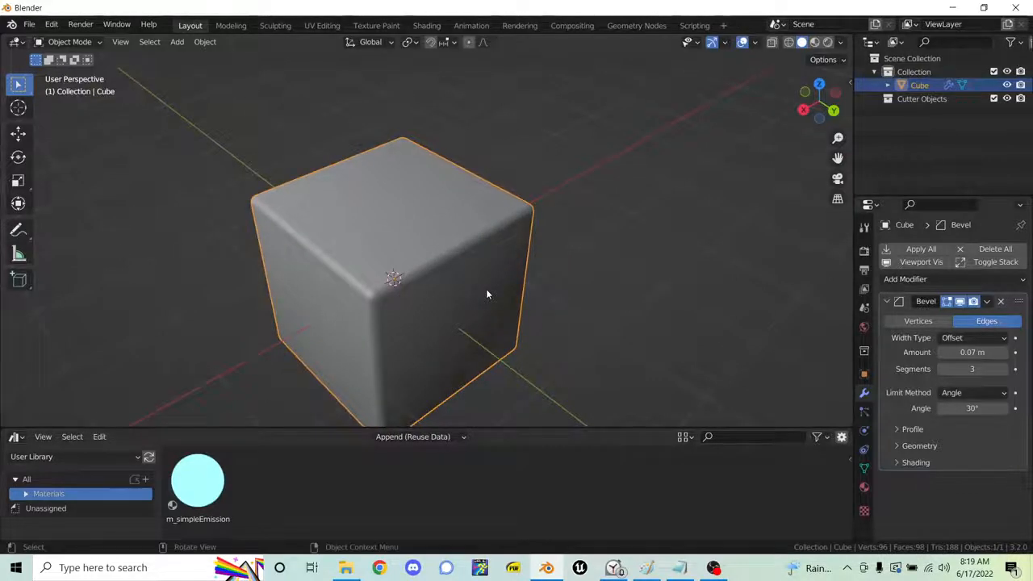
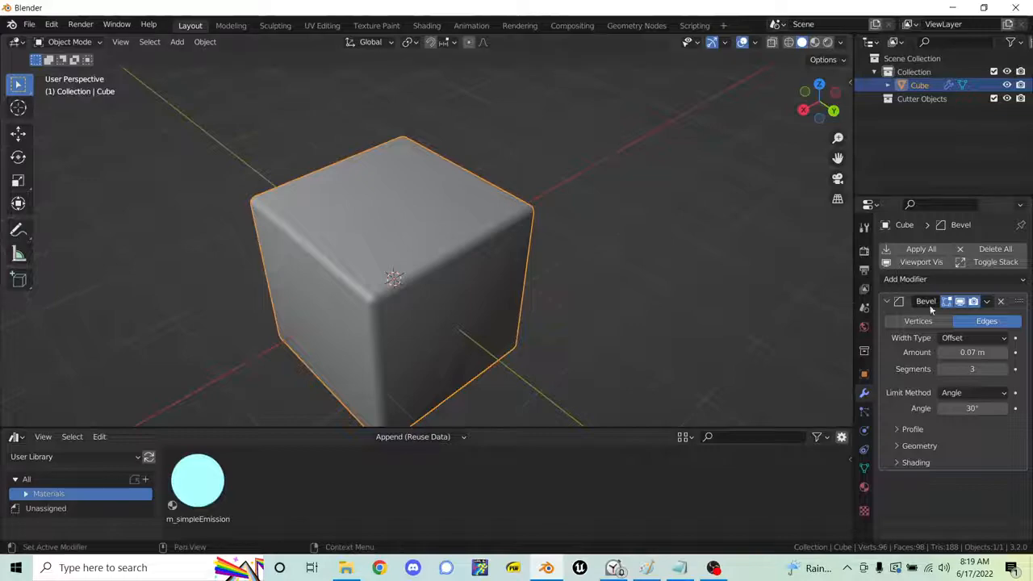
# - Delete the Bevel modifier from the cube and shade the cube flat
pyautogui.click(1001, 302)
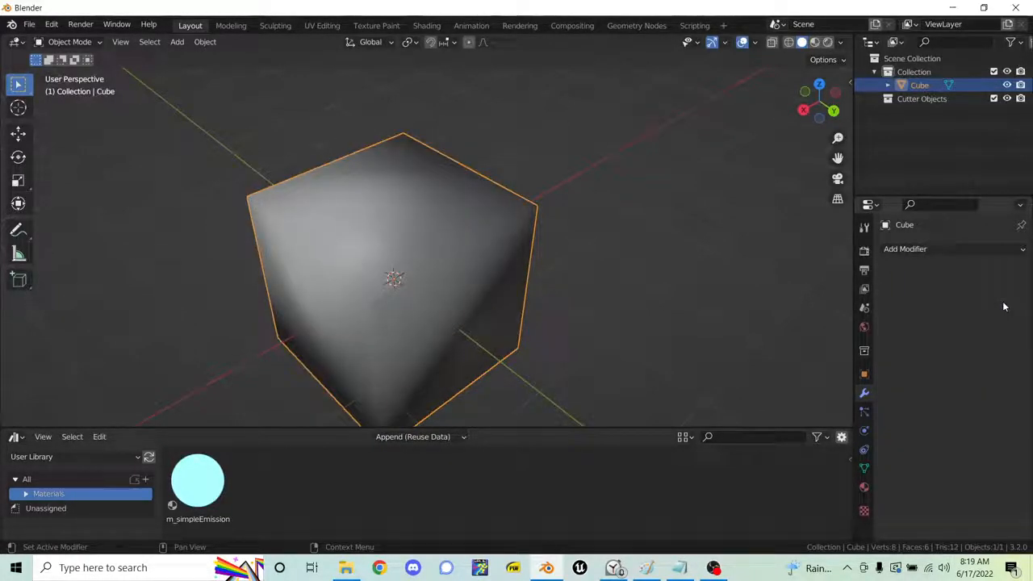
pyautogui.rightClick(452, 284)
pyautogui.click(436, 295)
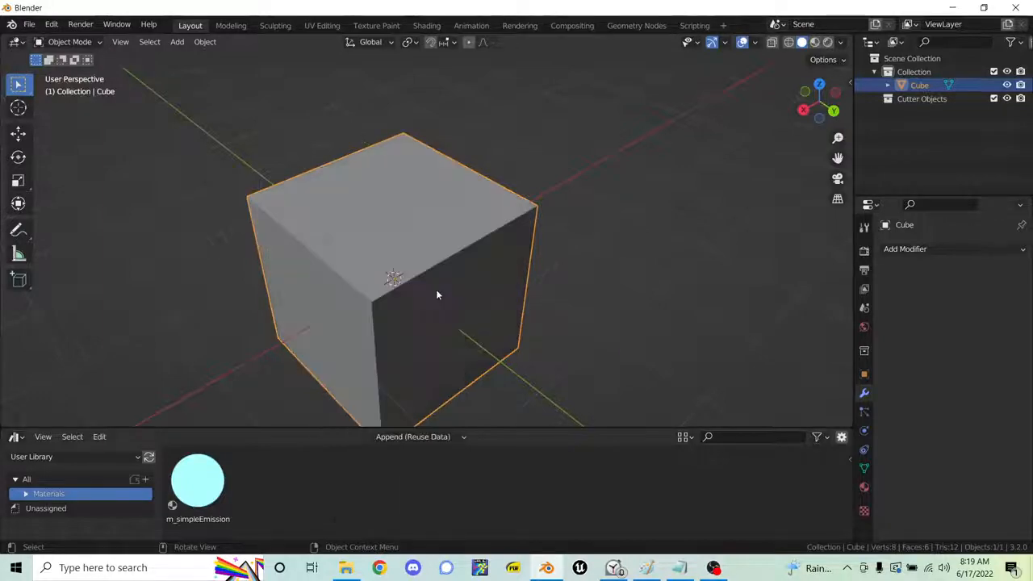
# - Add a Subdivision Surface modifier to the cube and view the result from several sides
pyautogui.click(907, 251)
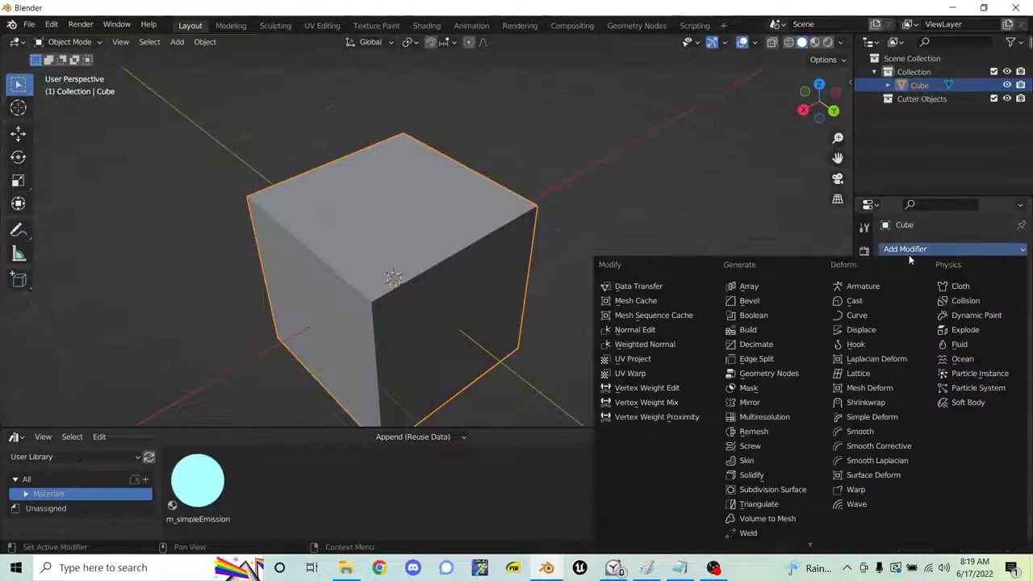
pyautogui.click(785, 490)
pyautogui.moveTo(372, 291); pyautogui.dragTo(687, 299, button='middle')
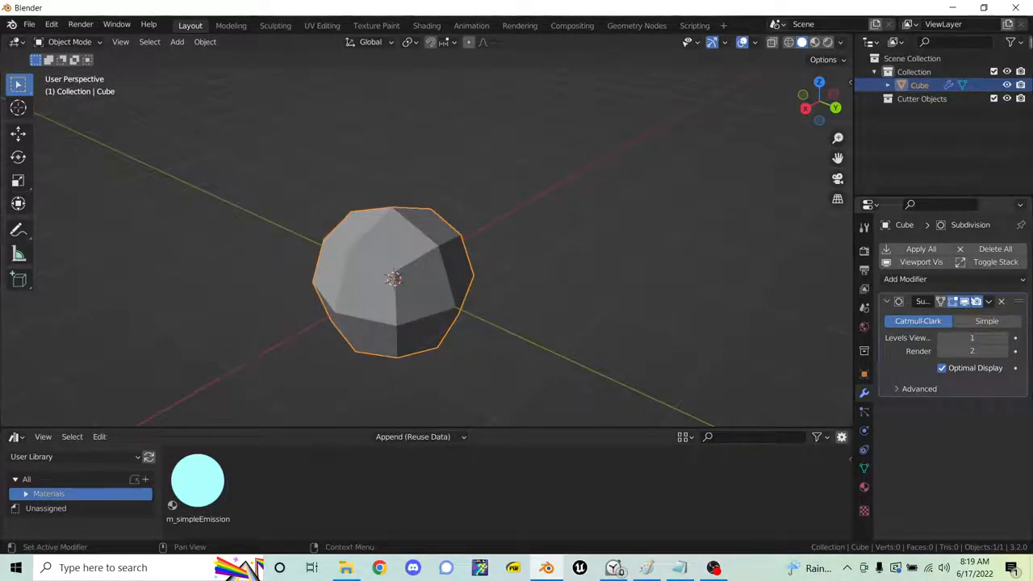
pyautogui.moveTo(807, 323); pyautogui.dragTo(466, 274, button='middle')
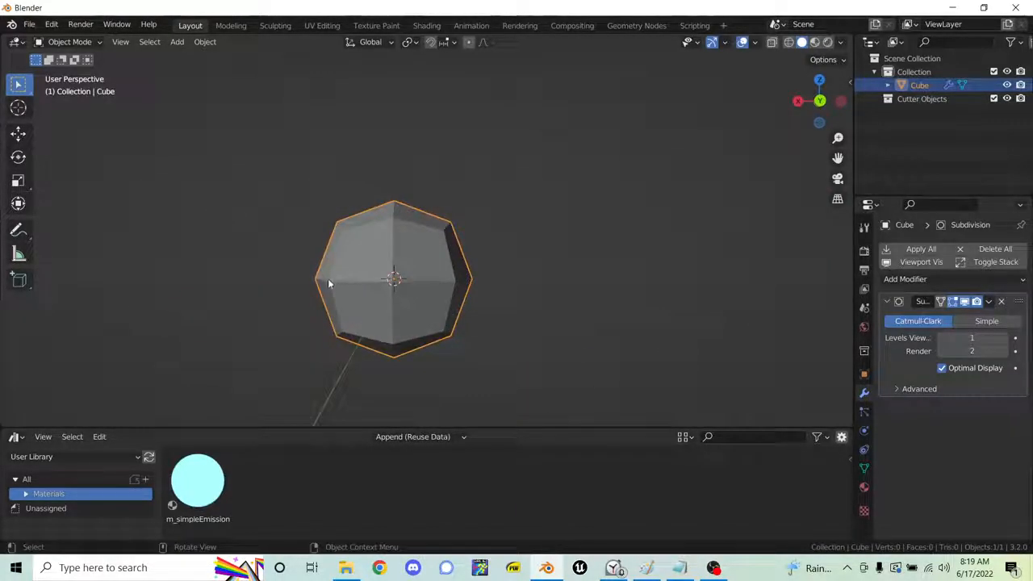
# - Compare the cube at Subdivision viewport levels 0 and 1, and set the viewport level to 2
pyautogui.click(943, 339)
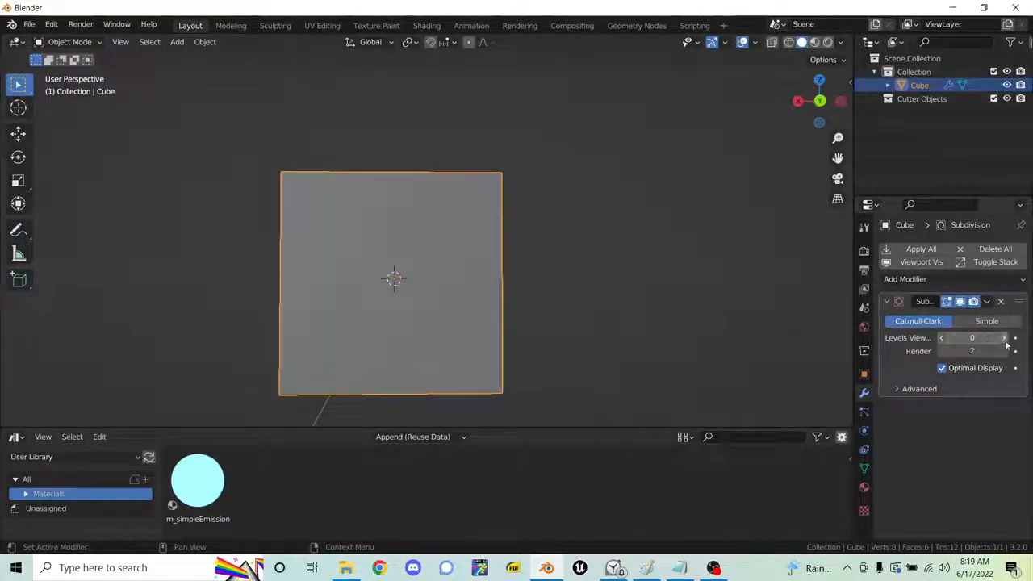
pyautogui.click(1005, 339)
pyautogui.click(943, 340)
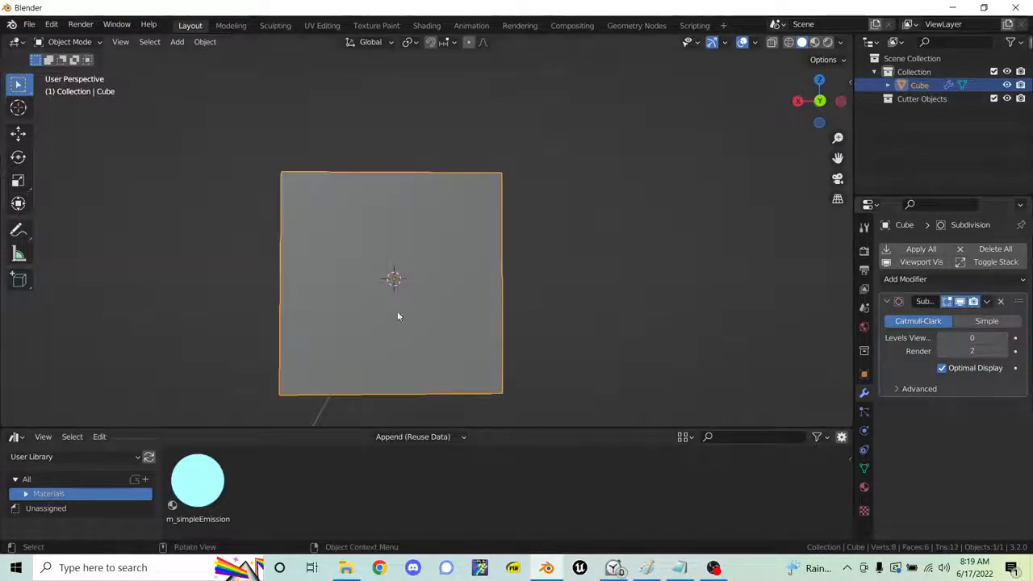
pyautogui.click(1006, 339)
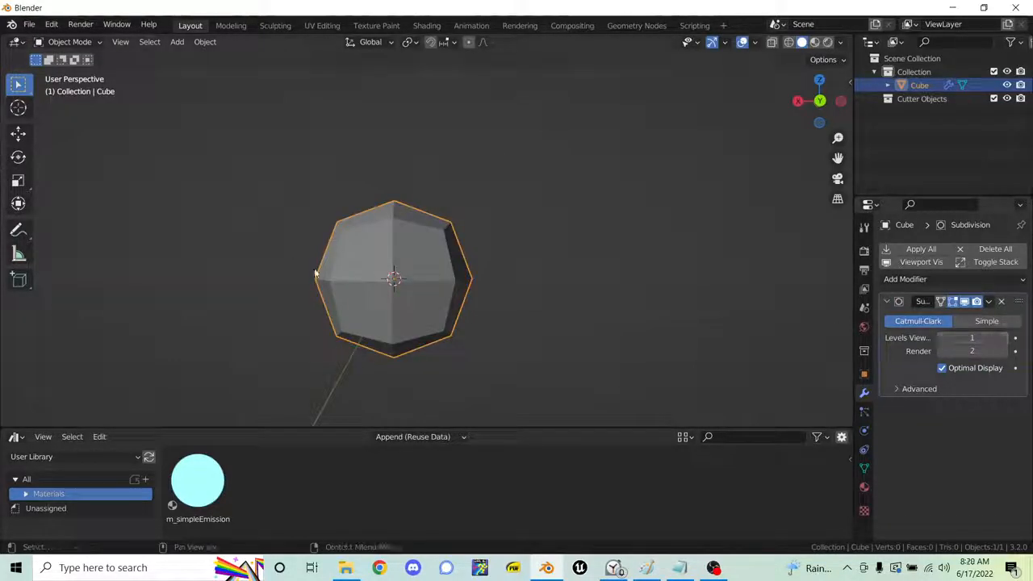
pyautogui.moveTo(395, 284); pyautogui.dragTo(360, 181, button='middle')
pyautogui.moveTo(363, 261); pyautogui.dragTo(452, 275, button='middle')
pyautogui.click(1005, 340)
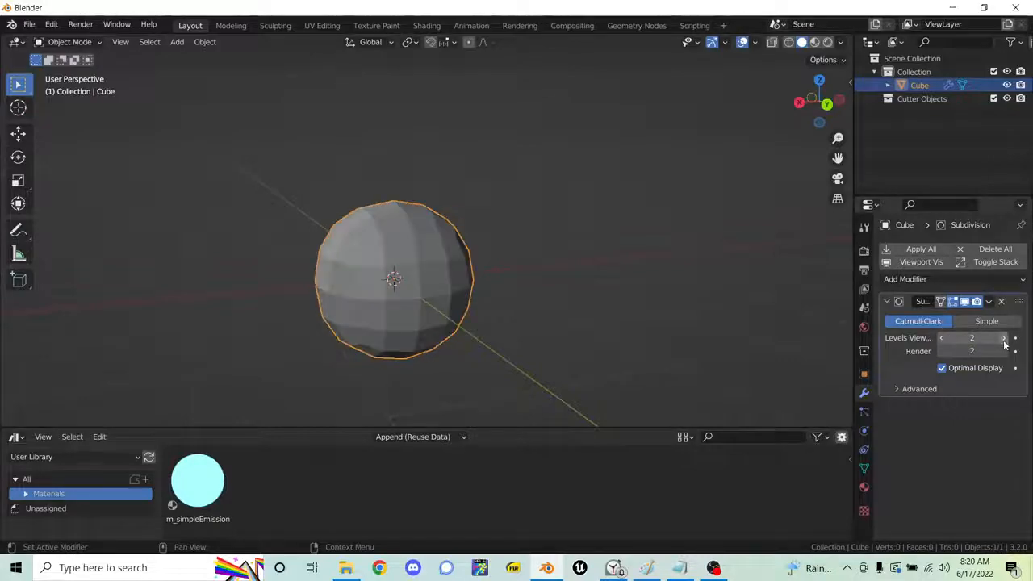
# - Hide the Subdivision modifier in Edit Mode and move one upper corner vertex about -1.38 m in X, 1.31 m in Y and 0.87 m in Z
pyautogui.moveTo(406, 347); pyautogui.dragTo(417, 234, button='middle')
pyautogui.hotkey('ctrl', 'Tab')
pyautogui.click(522, 232)
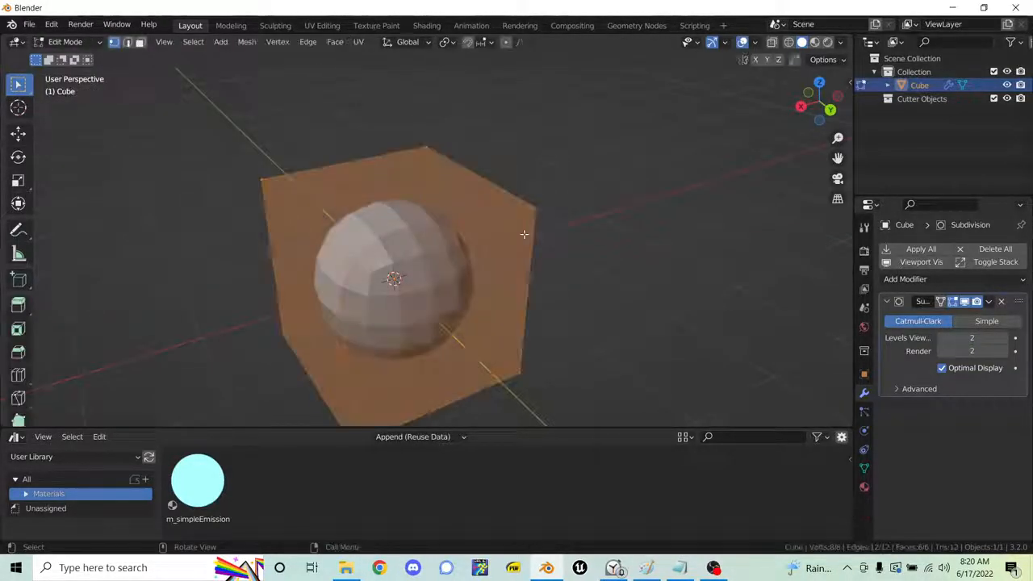
pyautogui.click(536, 212)
pyautogui.moveTo(605, 304); pyautogui.dragTo(343, 260, button='middle')
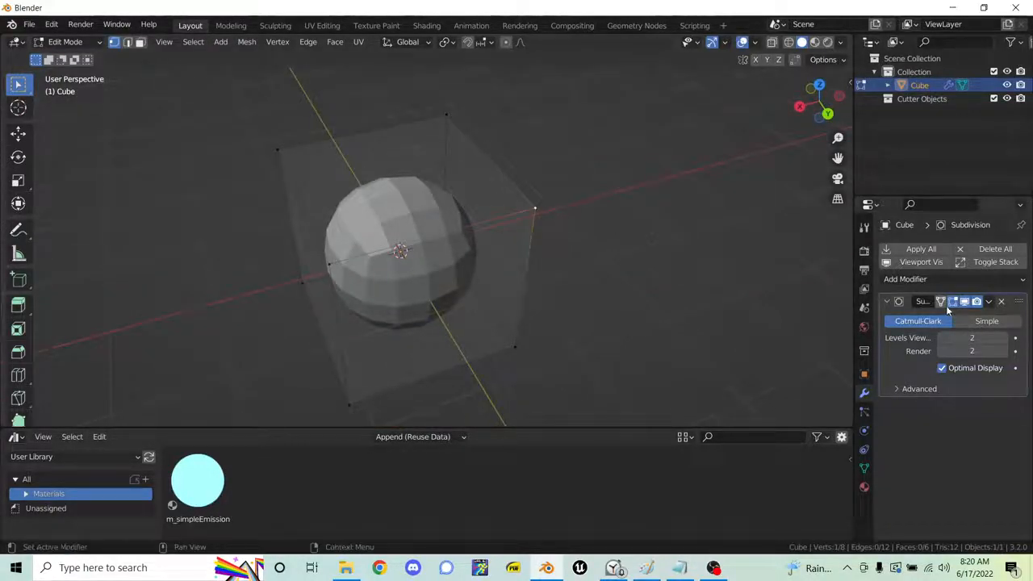
pyautogui.click(954, 304)
pyautogui.moveTo(454, 302); pyautogui.dragTo(533, 256, button='middle')
pyautogui.press('g')
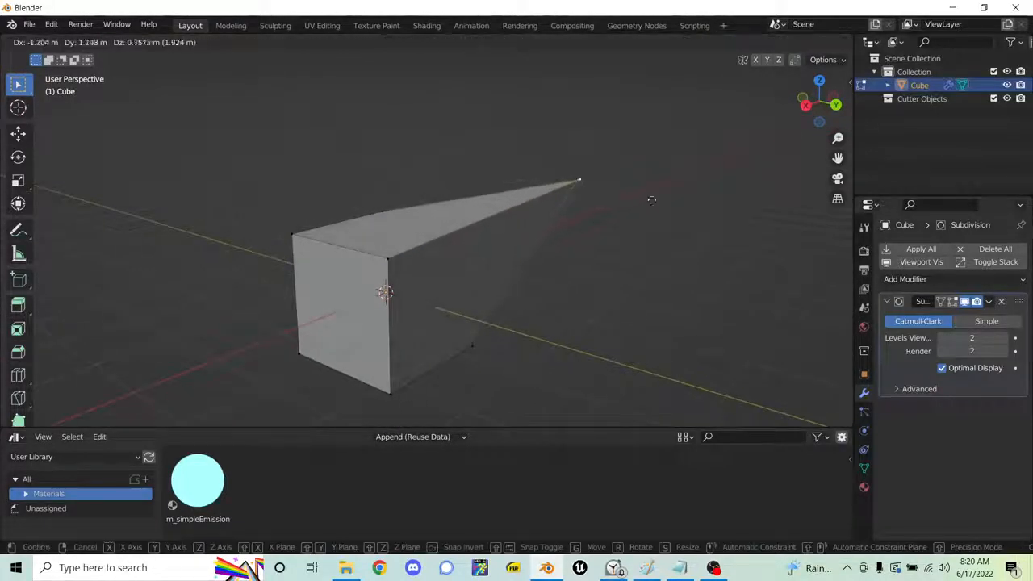
pyautogui.click(657, 202)
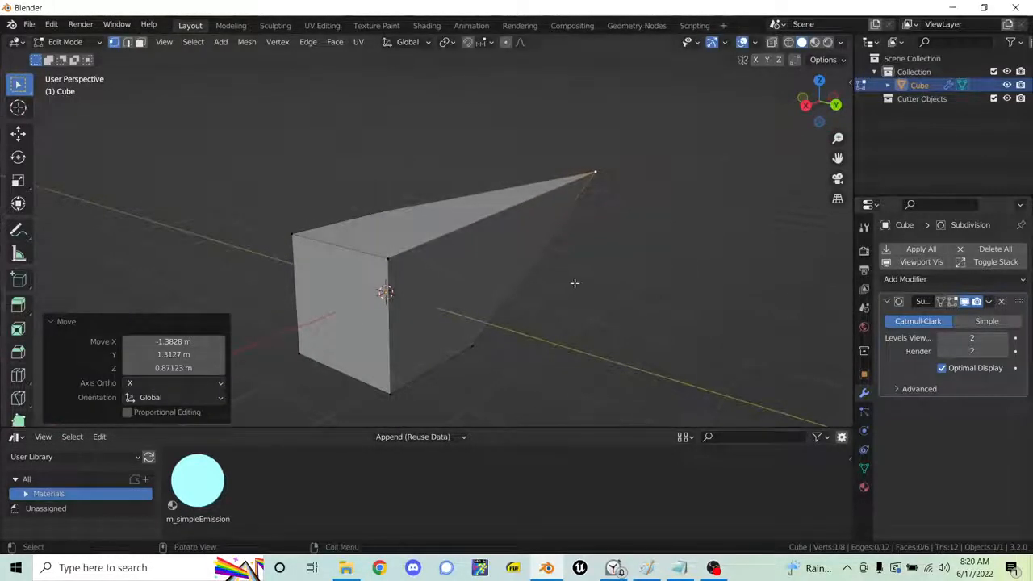
# - View the stretched shape in Object Mode, return to Edit Mode and show the Subdivision modifier there again
pyautogui.hotkey('ctrl', 'Tab')
pyautogui.click(443, 282)
pyautogui.moveTo(580, 269); pyautogui.dragTo(516, 267, button='middle')
pyautogui.hotkey('ctrl', 'Tab')
pyautogui.click(609, 264)
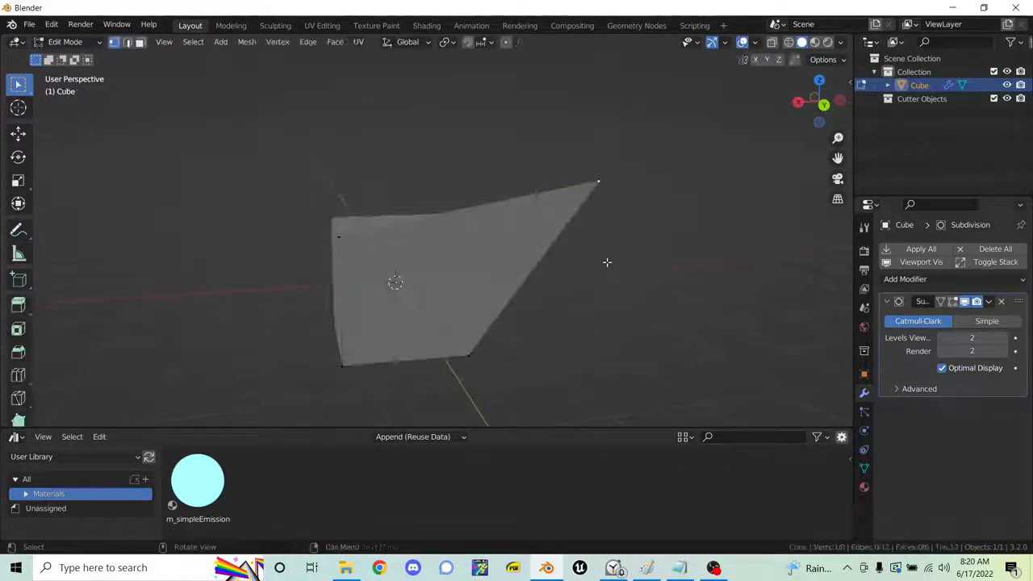
pyautogui.moveTo(598, 216); pyautogui.dragTo(780, 282, button='middle')
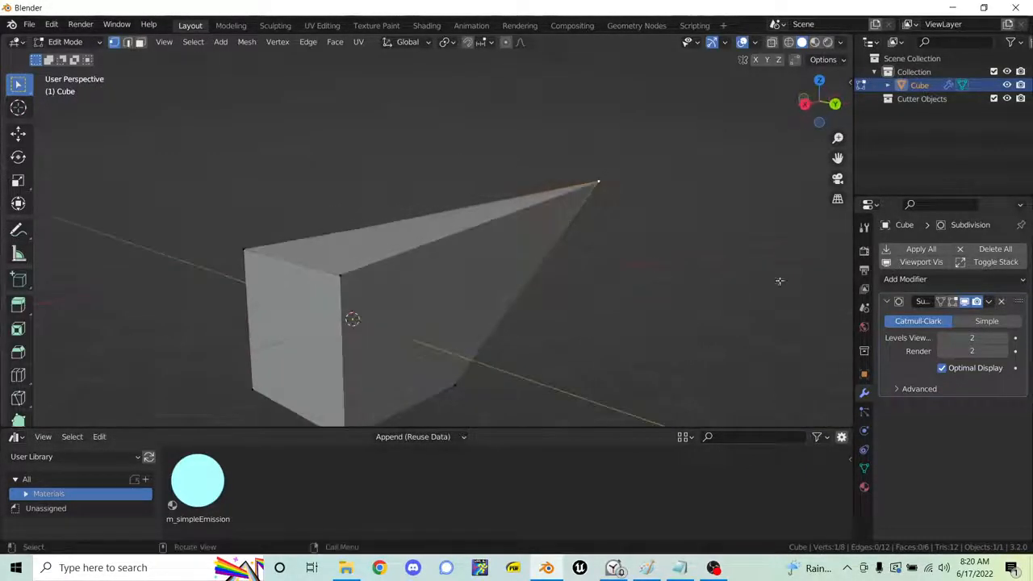
pyautogui.click(952, 301)
pyautogui.moveTo(657, 293); pyautogui.dragTo(619, 293, button='middle')
# - Try another move of the corner vertex, undo the vertex moves and return to Object Mode
pyautogui.press('g')
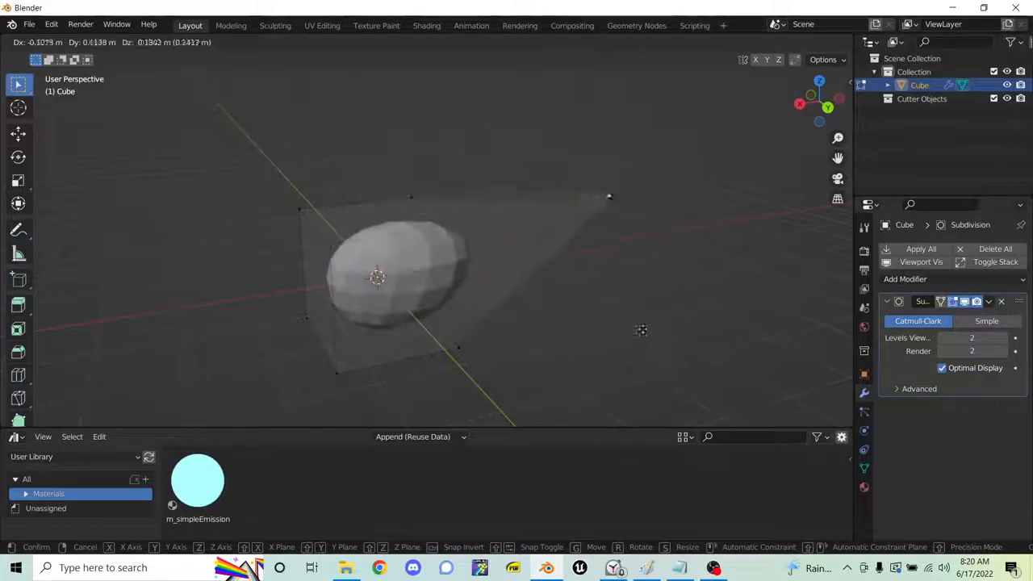
pyautogui.click(580, 311)
pyautogui.press('Tab')
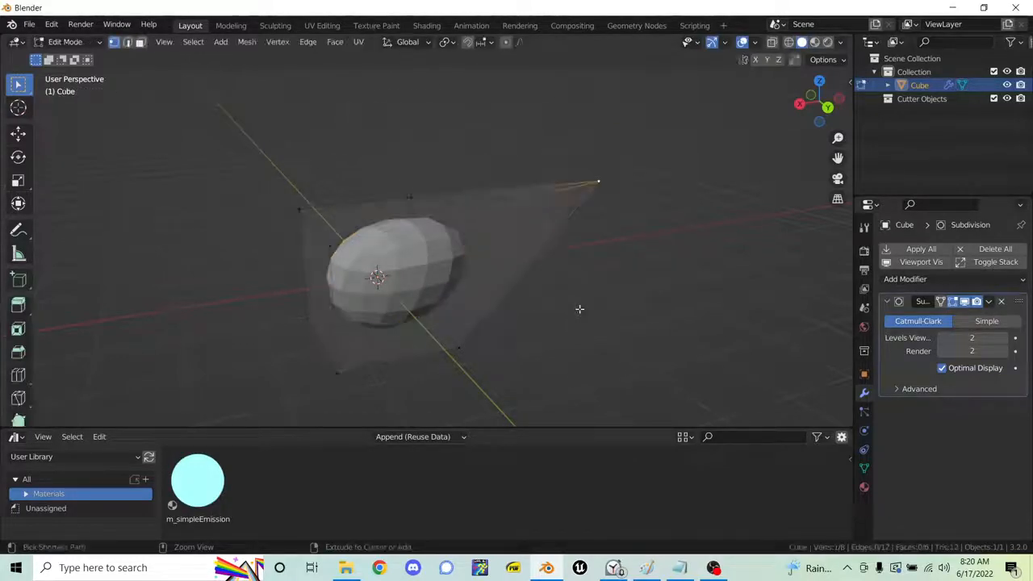
pyautogui.moveTo(578, 308); pyautogui.dragTo(404, 269, button='middle')
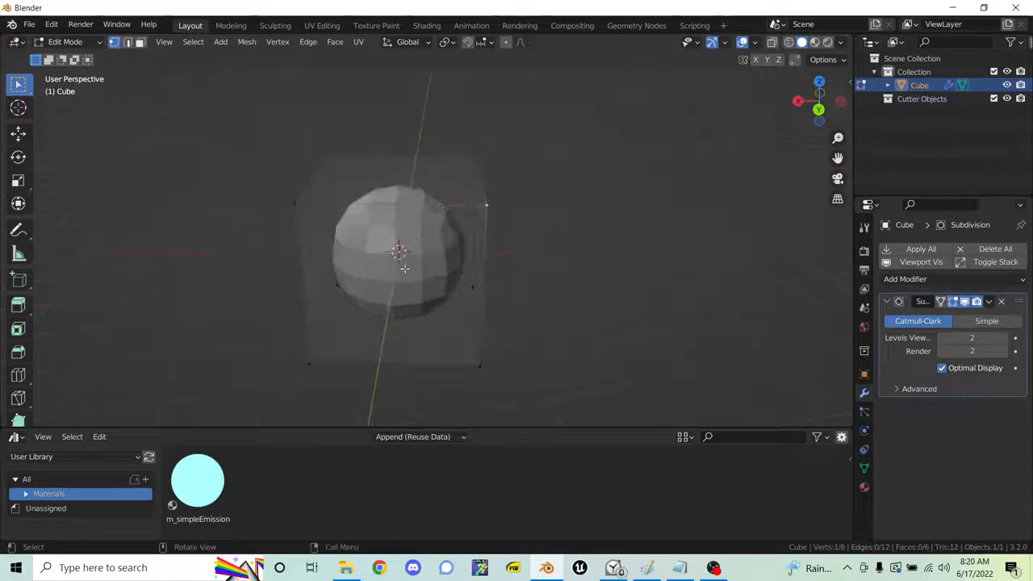
pyautogui.hotkey('ctrl', 'Tab')
pyautogui.click(455, 293)
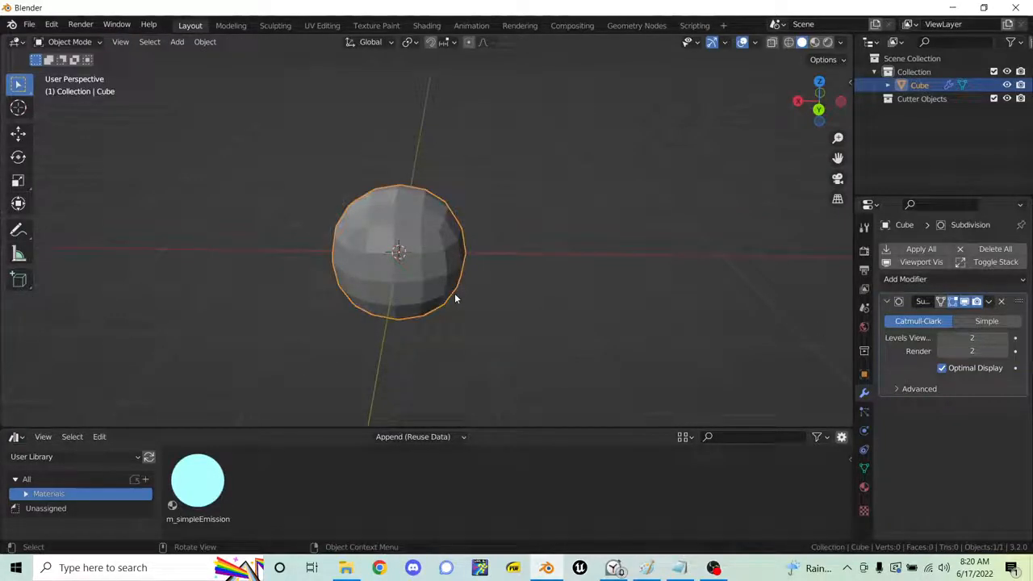
# - Apply the Subdivision modifier to the cube
pyautogui.click(989, 302)
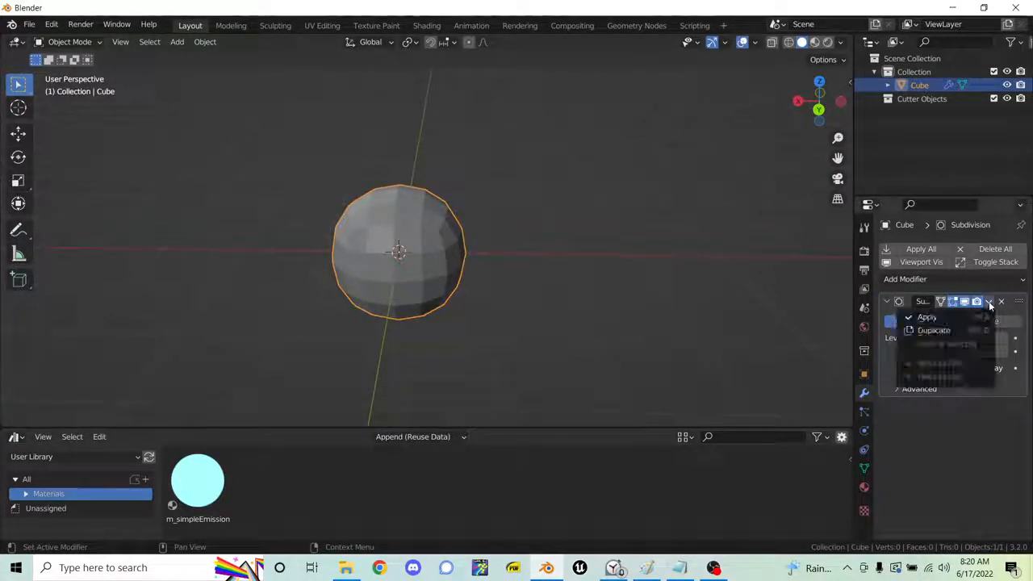
pyautogui.click(990, 304)
pyautogui.click(989, 304)
pyautogui.click(989, 305)
pyautogui.click(990, 304)
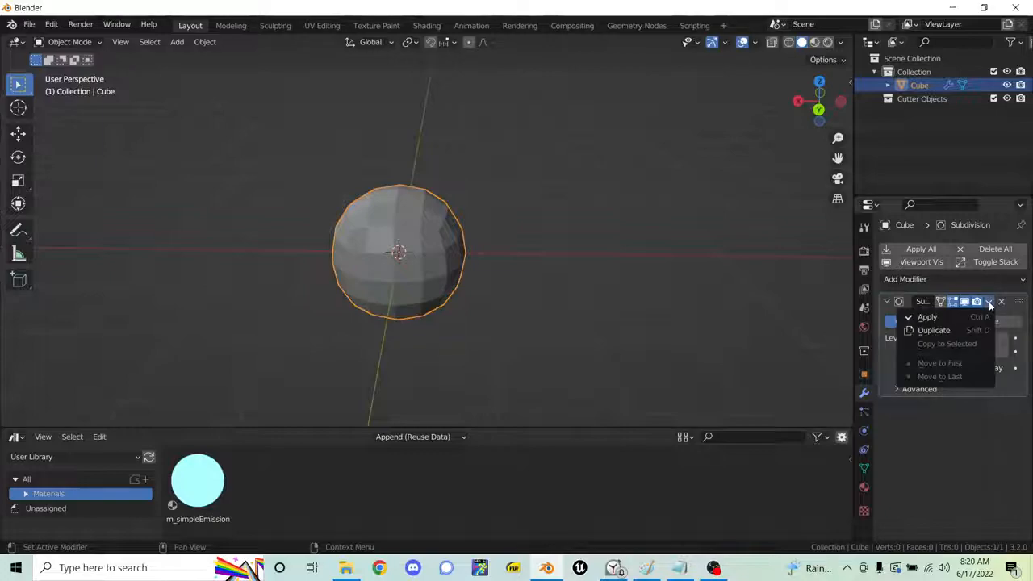
pyautogui.click(983, 315)
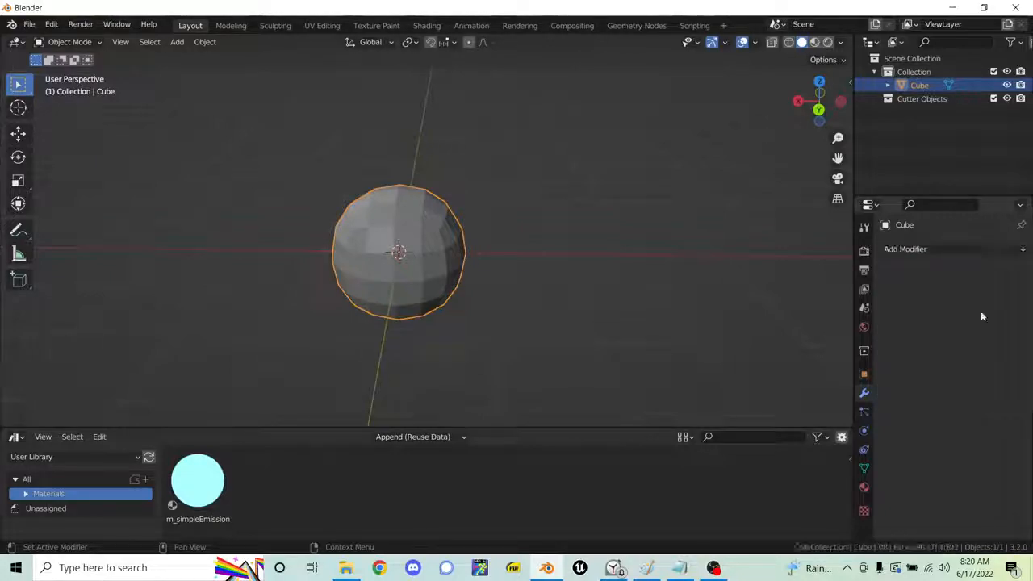
# - Enter Edit Mode on the subdivided cube and select a single vertex on its rounded surface
pyautogui.hotkey('ctrl', 'Tab')
pyautogui.click(490, 226)
pyautogui.moveTo(489, 224); pyautogui.dragTo(418, 259, button='middle')
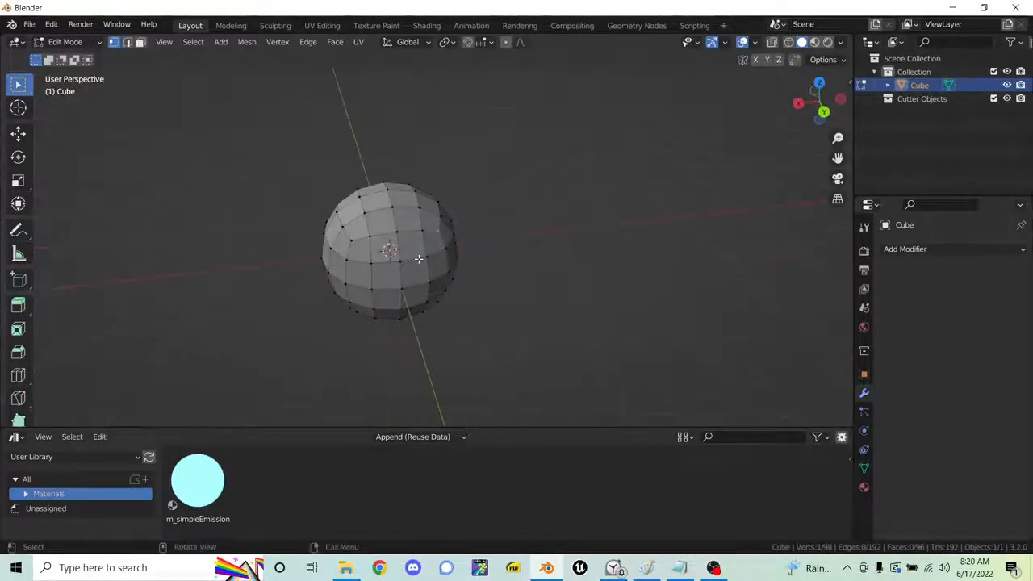
pyautogui.moveTo(497, 274); pyautogui.dragTo(455, 231, button='middle')
pyautogui.press('g')
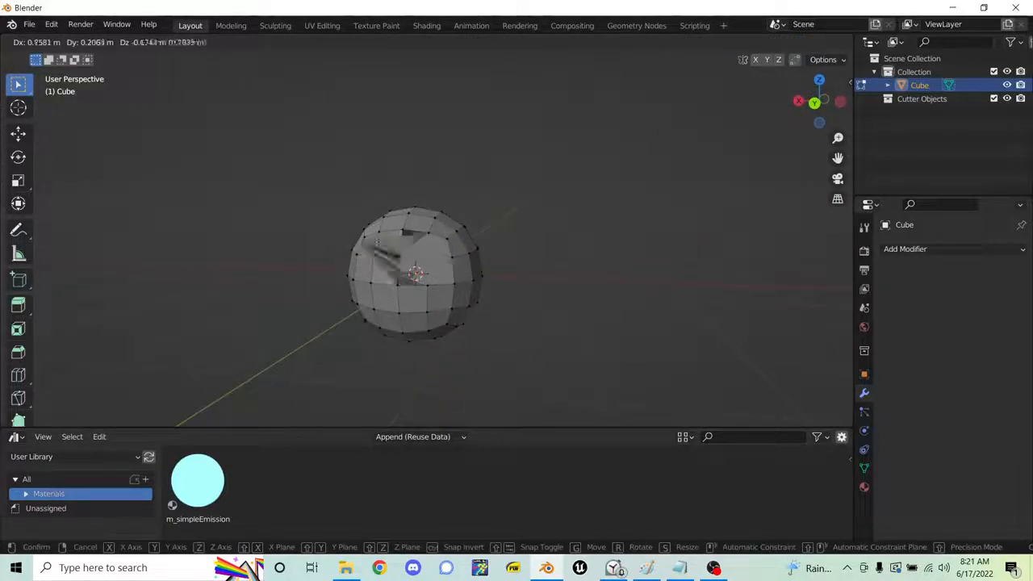
pyautogui.press('Escape')
pyautogui.moveTo(470, 193); pyautogui.dragTo(404, 226, button='middle')
pyautogui.press('g')
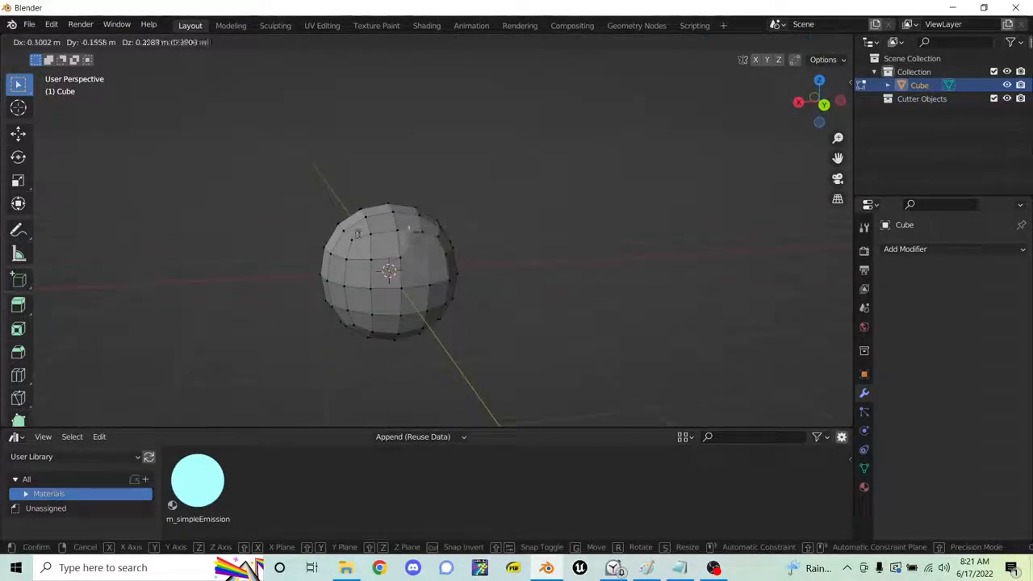
pyautogui.press('Escape')
# - Vertex Slide the selected vertex along its edge onto the neighbouring vertex with a factor of 1.000
pyautogui.scroll(3, 408, 267)
pyautogui.keyDown('shift'); pyautogui.moveTo(487, 229); pyautogui.dragTo(474, 249, button='middle'); pyautogui.keyUp('shift')
pyautogui.scroll(3, 471, 258)
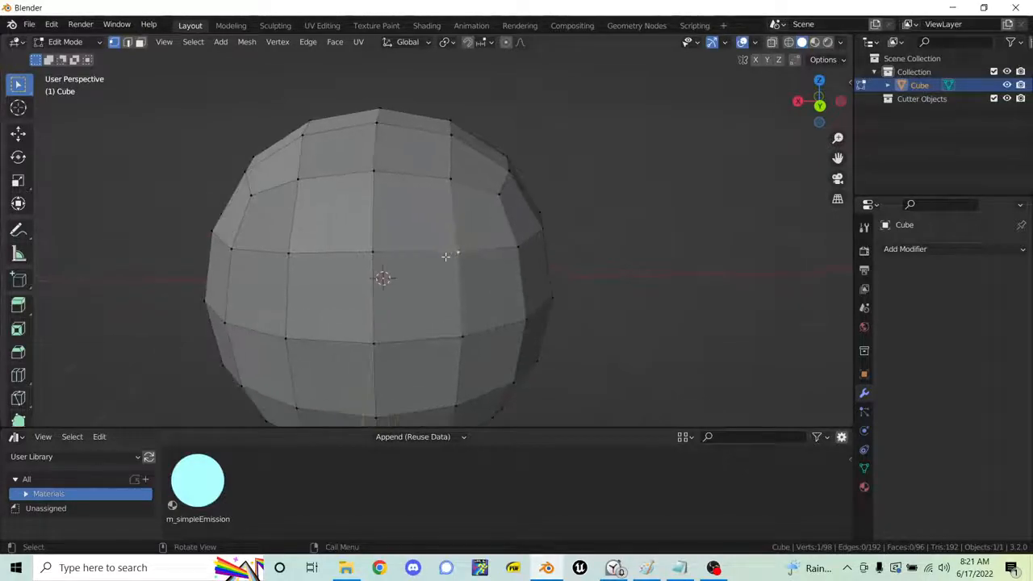
pyautogui.hotkey('shift', 'v')
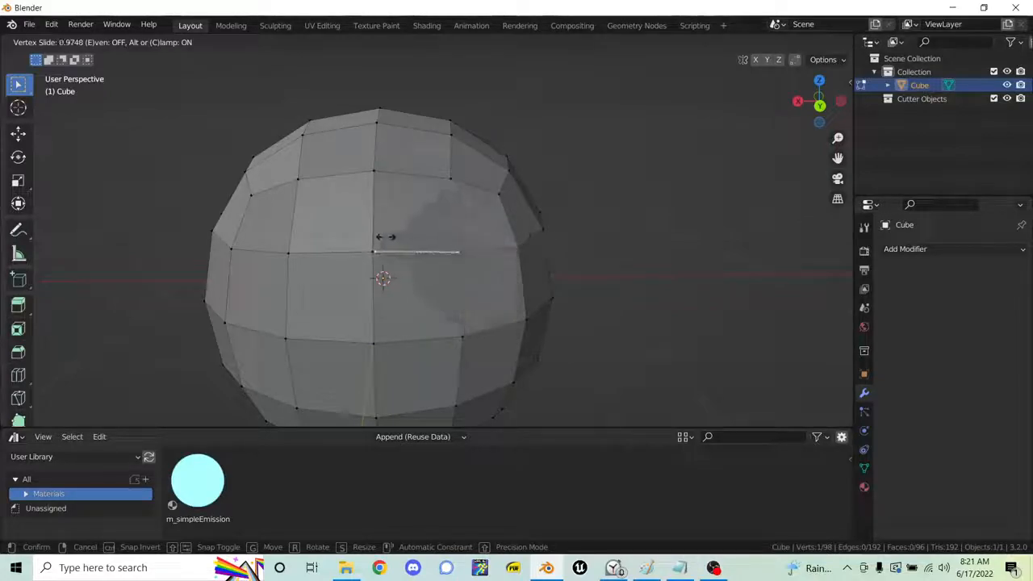
pyautogui.click(344, 229)
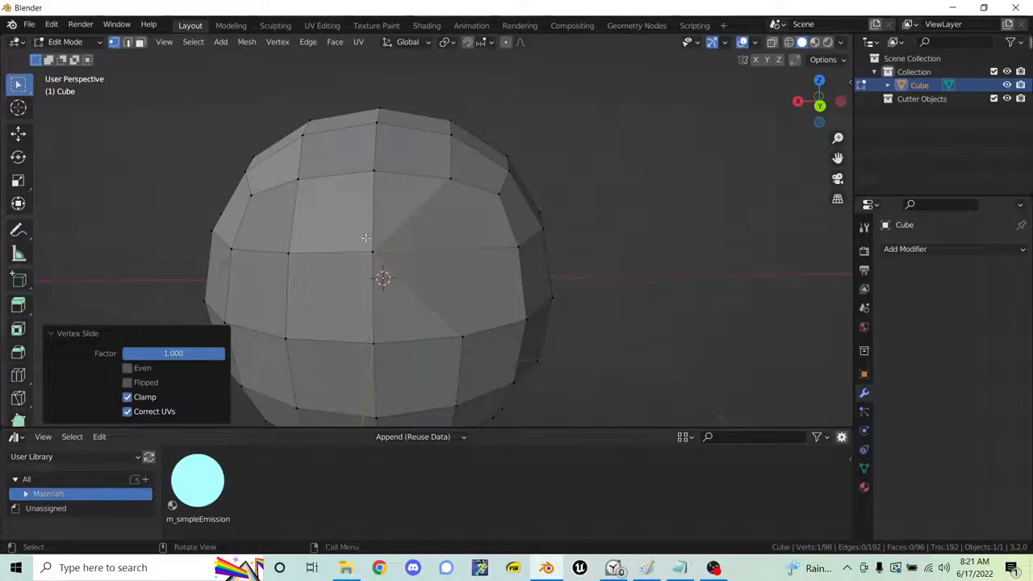
# - Select the two coincident vertices in wireframe display and merge them at center
pyautogui.moveTo(356, 237); pyautogui.dragTo(404, 264)
pyautogui.press('z')
pyautogui.click(343, 266)
pyautogui.keyDown('shift'); pyautogui.click(373, 256); pyautogui.keyUp('shift')
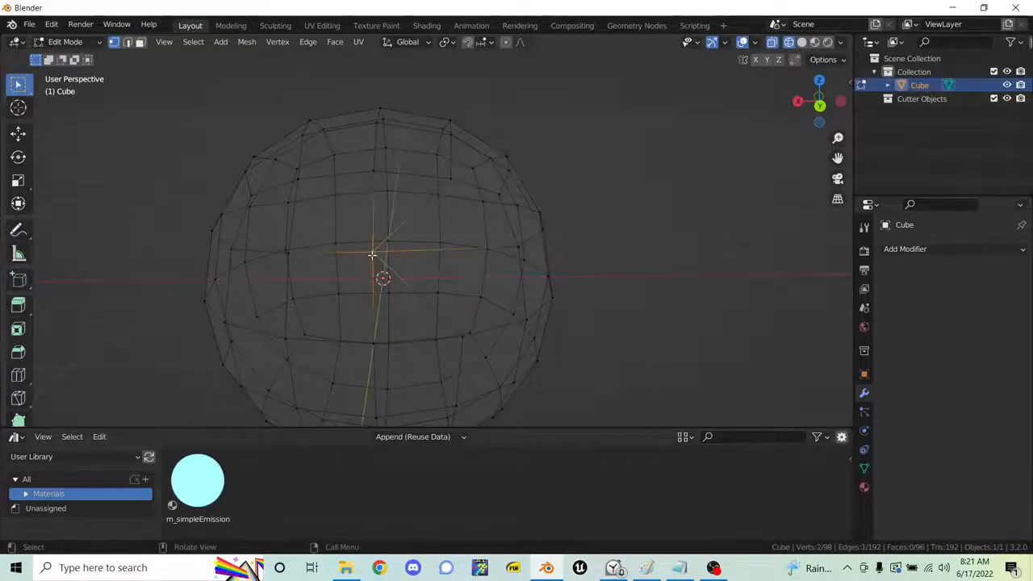
pyautogui.moveTo(386, 263); pyautogui.dragTo(421, 241, button='middle')
pyautogui.press('z')
pyautogui.click(463, 262)
pyautogui.press('m')
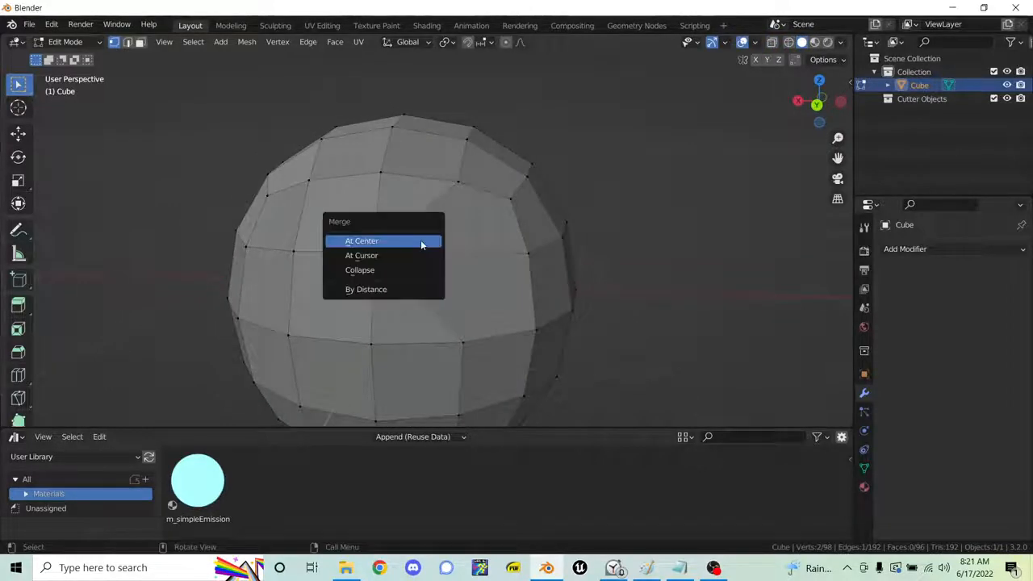
pyautogui.click(398, 242)
pyautogui.press('g')
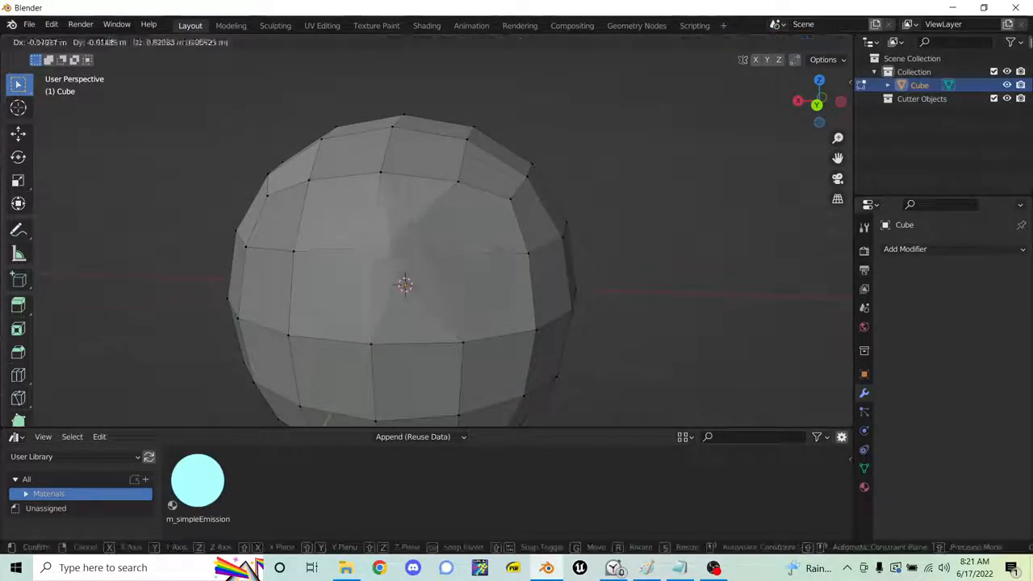
pyautogui.press('Escape')
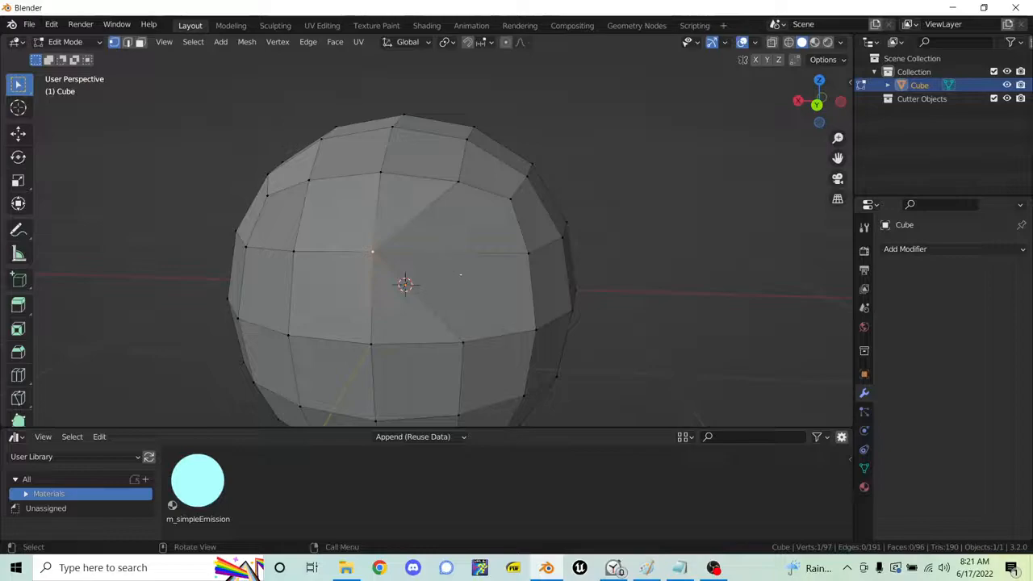
# - Vertex Slide another vertex beside the merged area up onto the vertex above it with a factor of 1.000
pyautogui.moveTo(526, 248); pyautogui.dragTo(574, 249, button='middle')
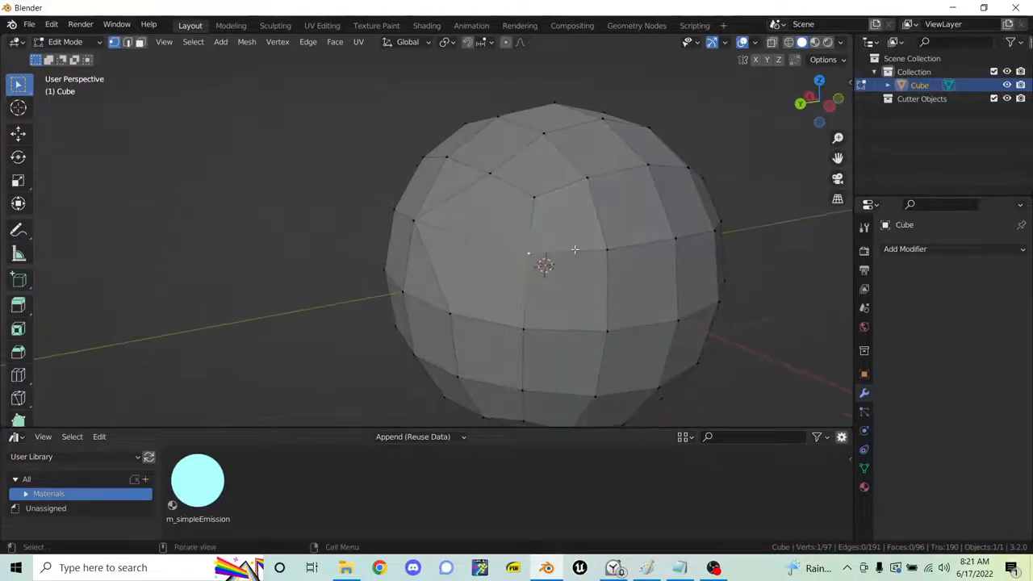
pyautogui.hotkey('shift', 'v')
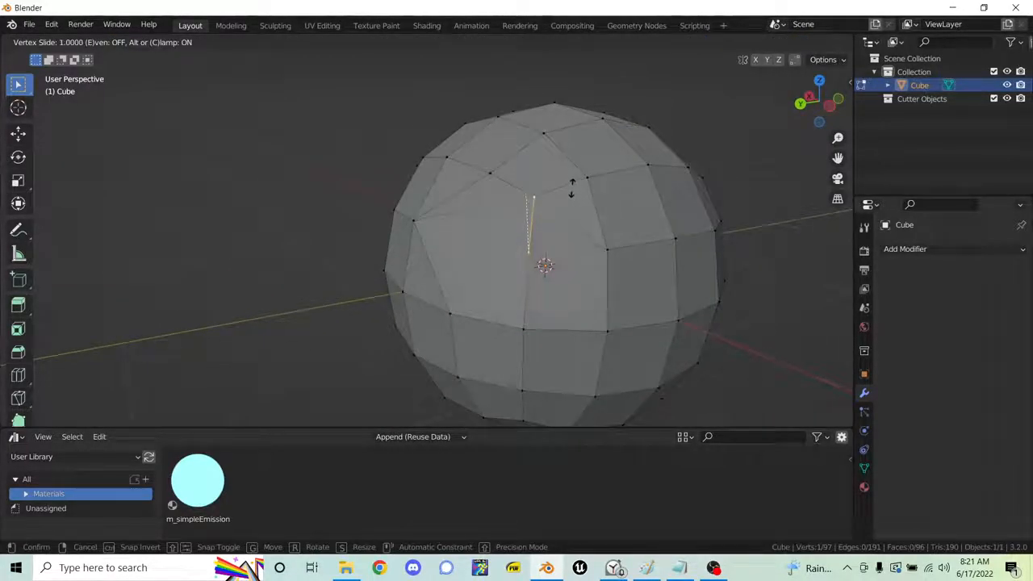
pyautogui.click(572, 175)
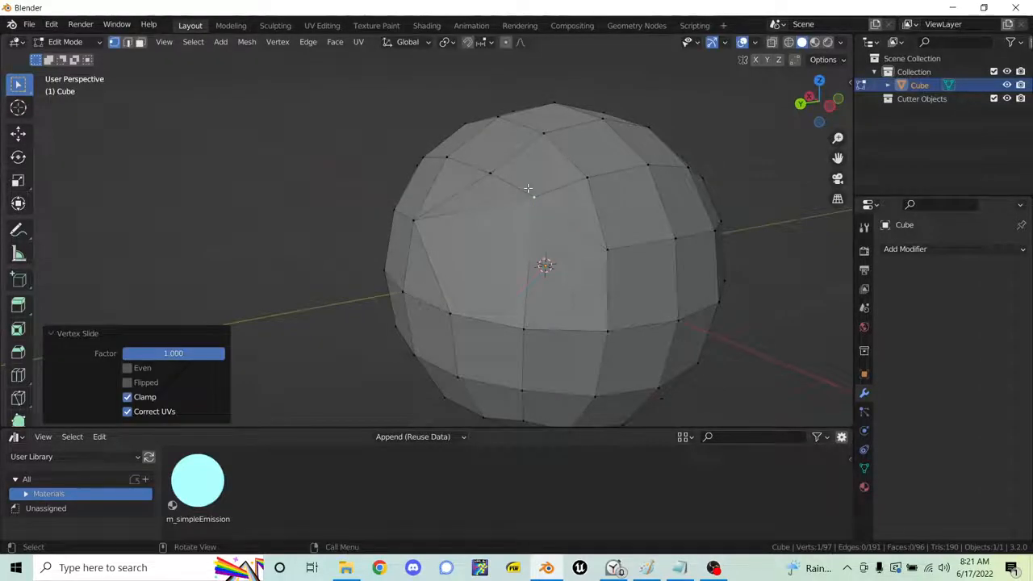
# - Try to merge the slid vertex with its neighbour by distance, and undo the vertex edits
pyautogui.press('F3')
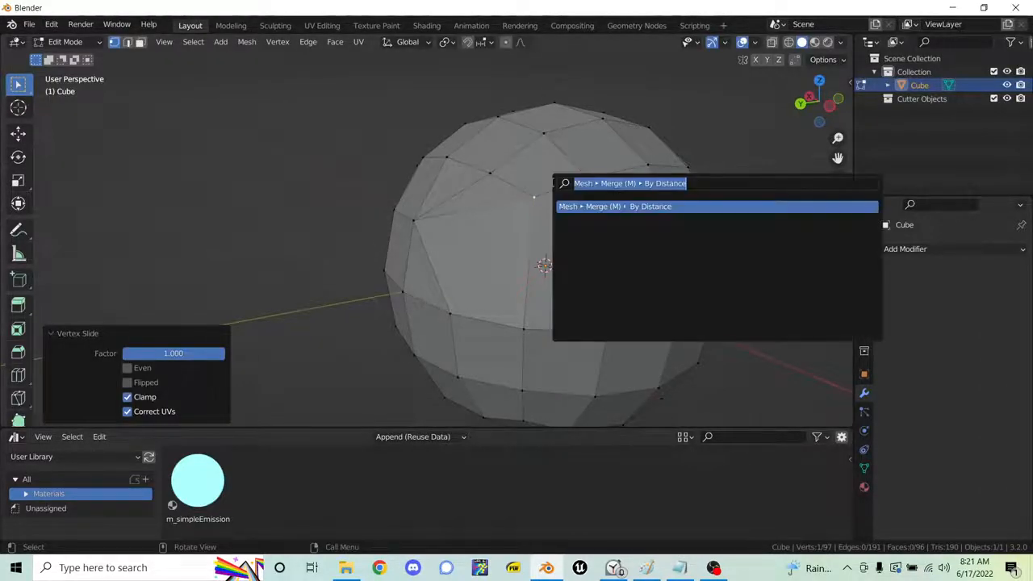
pyautogui.click(625, 207)
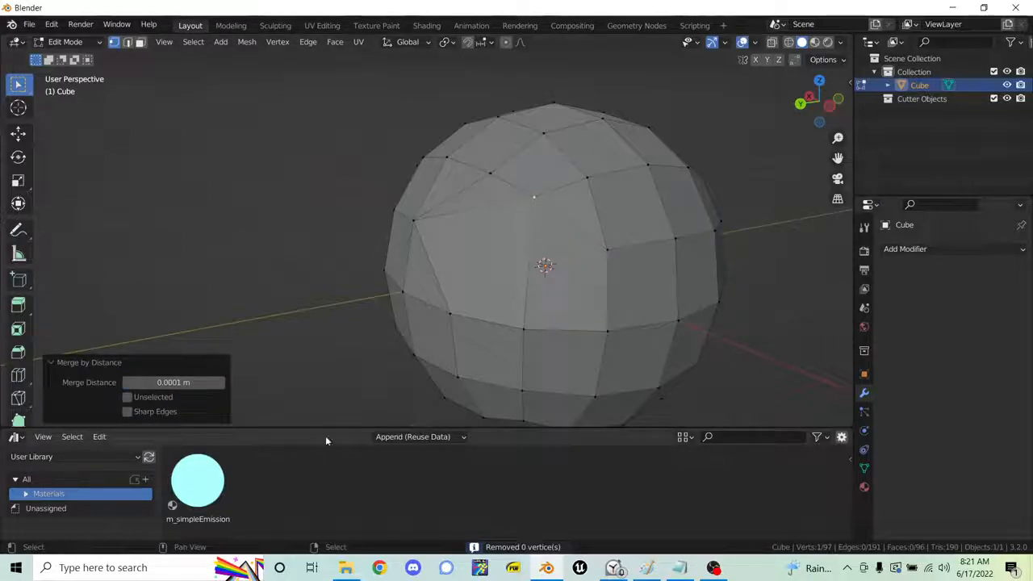
pyautogui.click(208, 383)
pyautogui.press('Return')
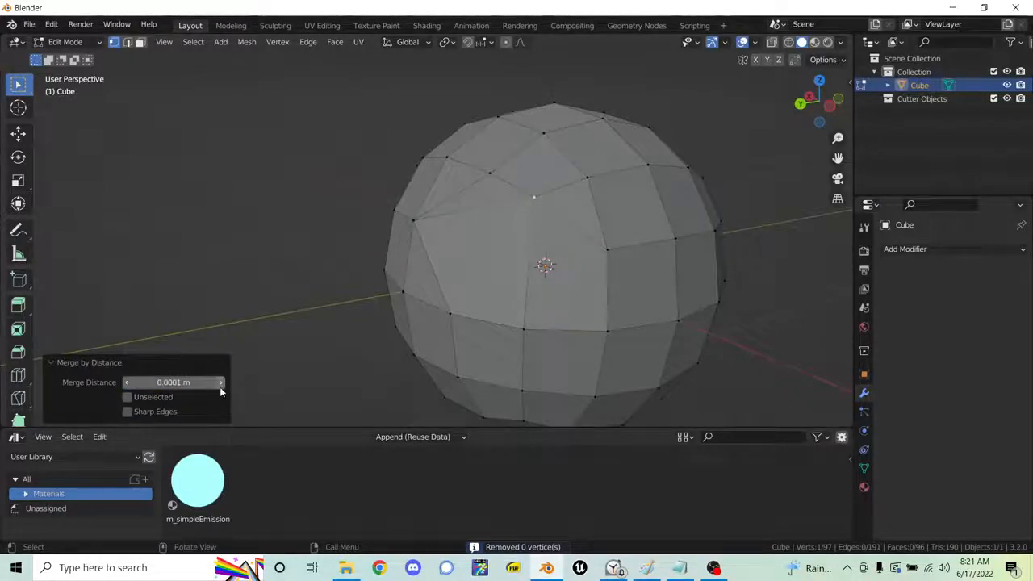
pyautogui.click(220, 383)
pyautogui.click(220, 382)
pyautogui.click(532, 202)
pyautogui.press('g')
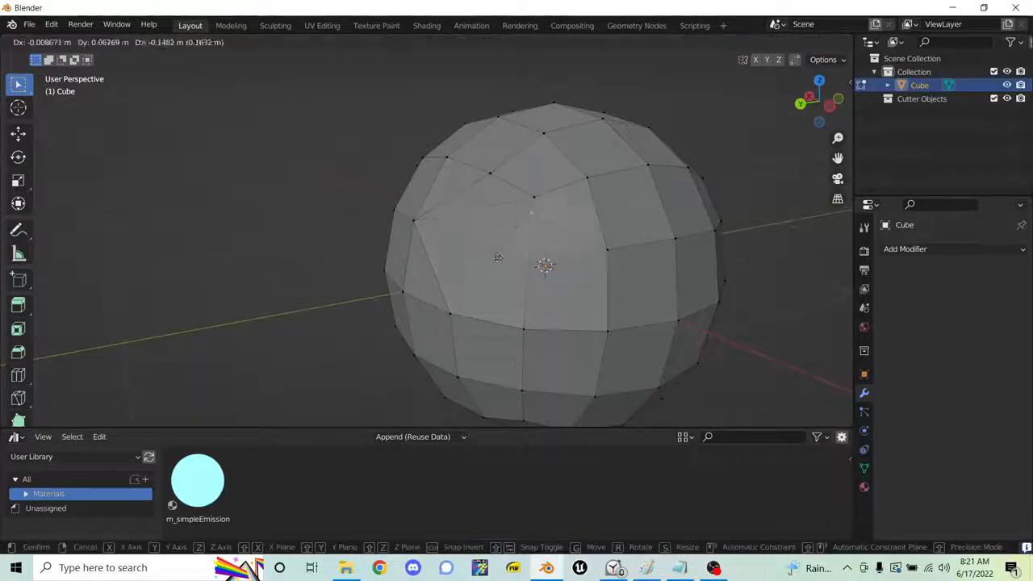
pyautogui.rightClick(524, 241)
pyautogui.moveTo(661, 262); pyautogui.dragTo(408, 266, button='middle')
pyautogui.hotkey('ctrl', 'z')
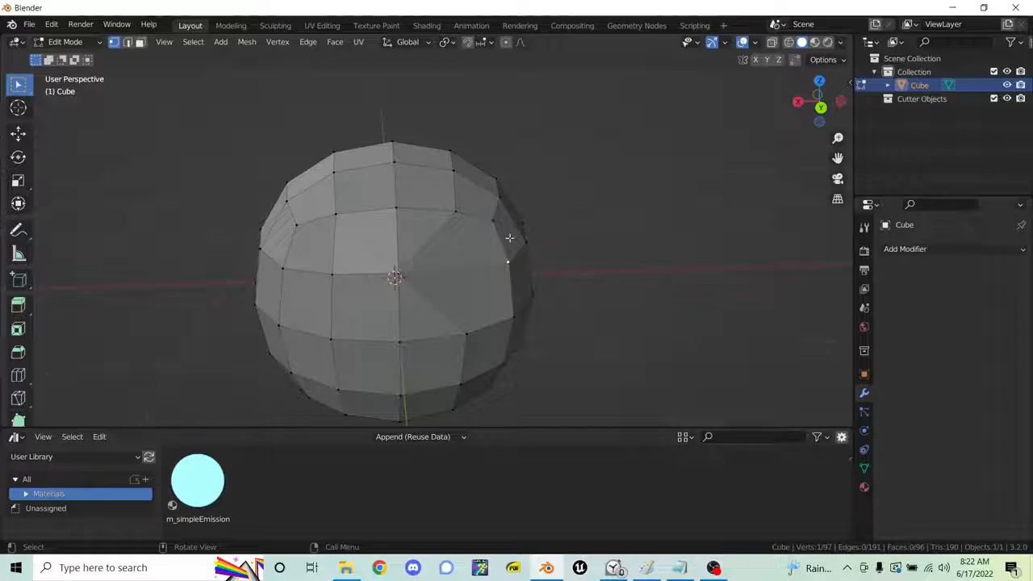
# - Switch to edge selection and select a vertical edge on an intact side of the sphere
pyautogui.scroll(1, 365, 267)
pyautogui.scroll(-1, 244, 165)
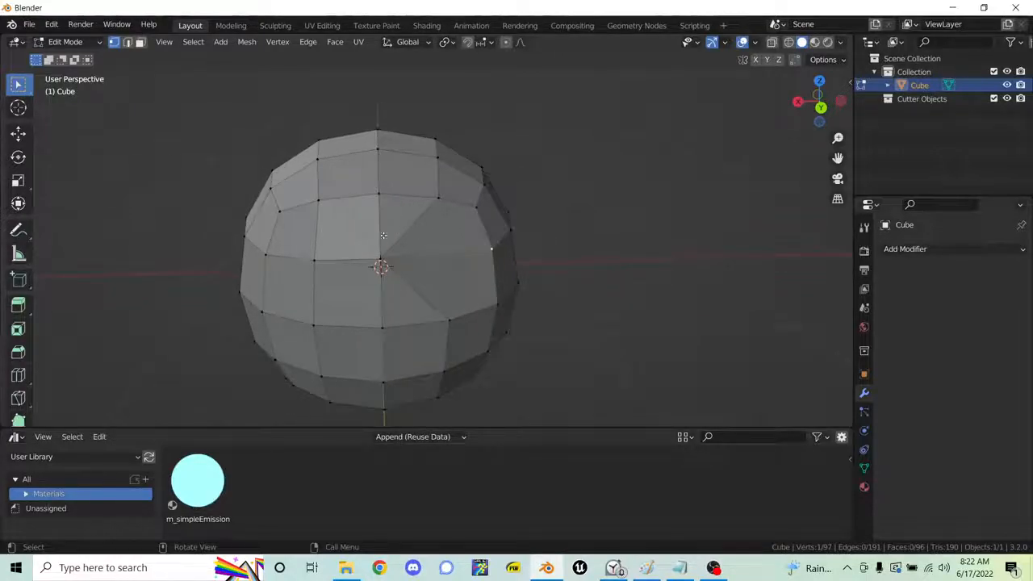
pyautogui.press('2')
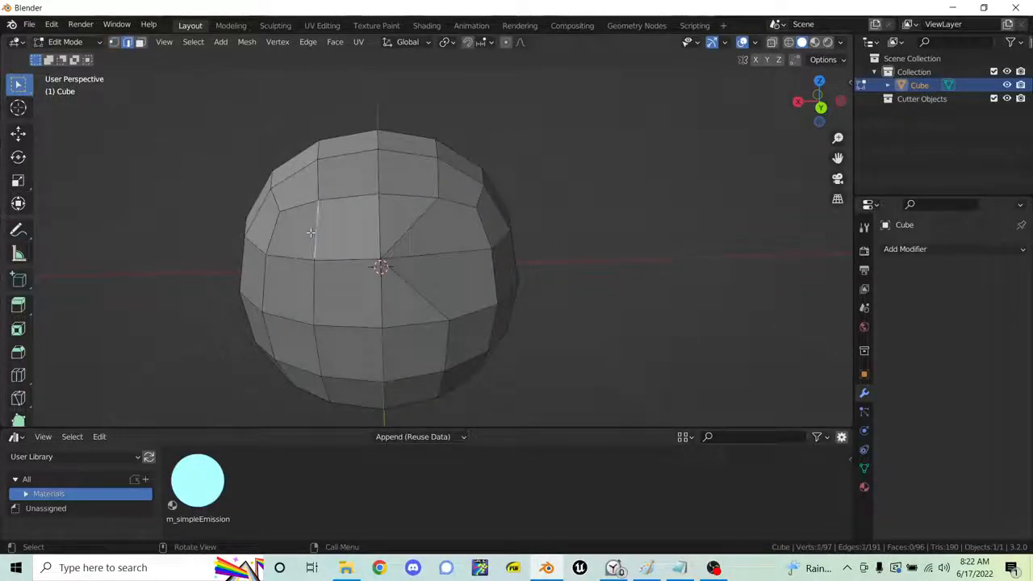
pyautogui.moveTo(301, 208); pyautogui.dragTo(376, 234, button='middle')
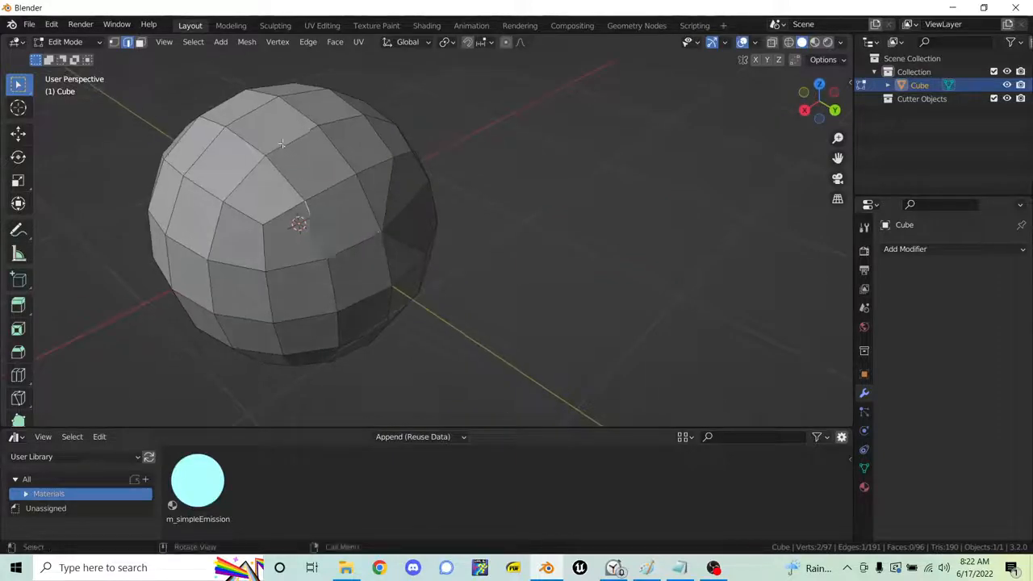
pyautogui.keyDown('shift'); pyautogui.moveTo(283, 144); pyautogui.dragTo(375, 242, button='middle'); pyautogui.keyUp('shift')
pyautogui.moveTo(323, 203); pyautogui.dragTo(424, 239, button='middle')
pyautogui.click(311, 225)
pyautogui.scroll(1, 312, 225)
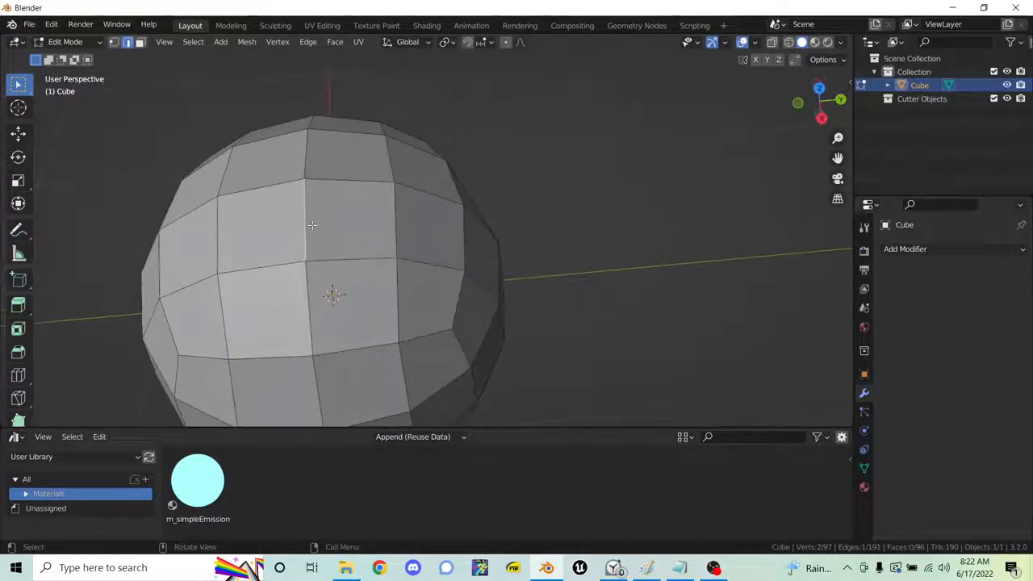
# - Try Edge Slide on the selected edge and on its full vertical edge loop
pyautogui.press('g')
pyautogui.press('g')
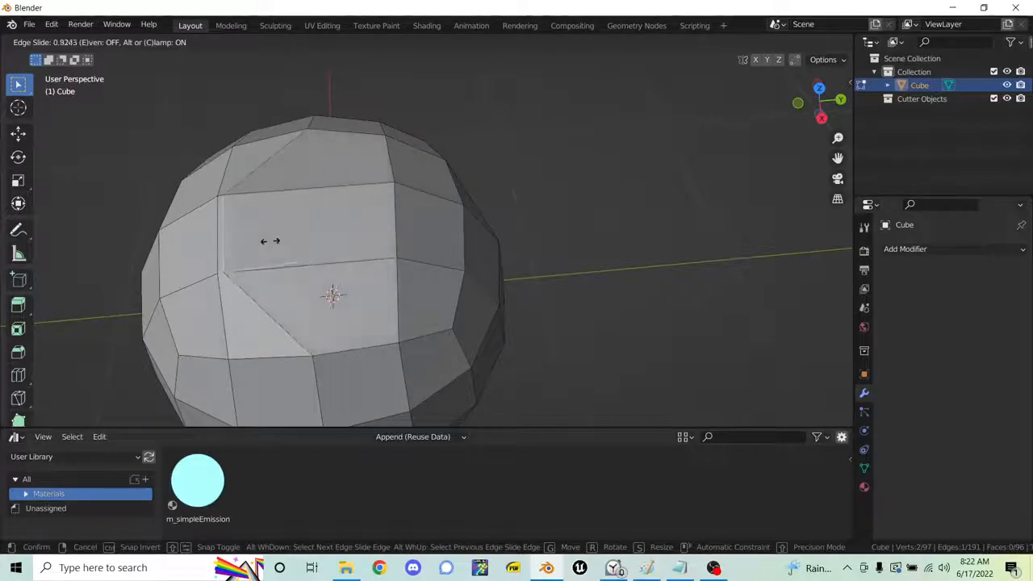
pyautogui.rightClick(319, 244)
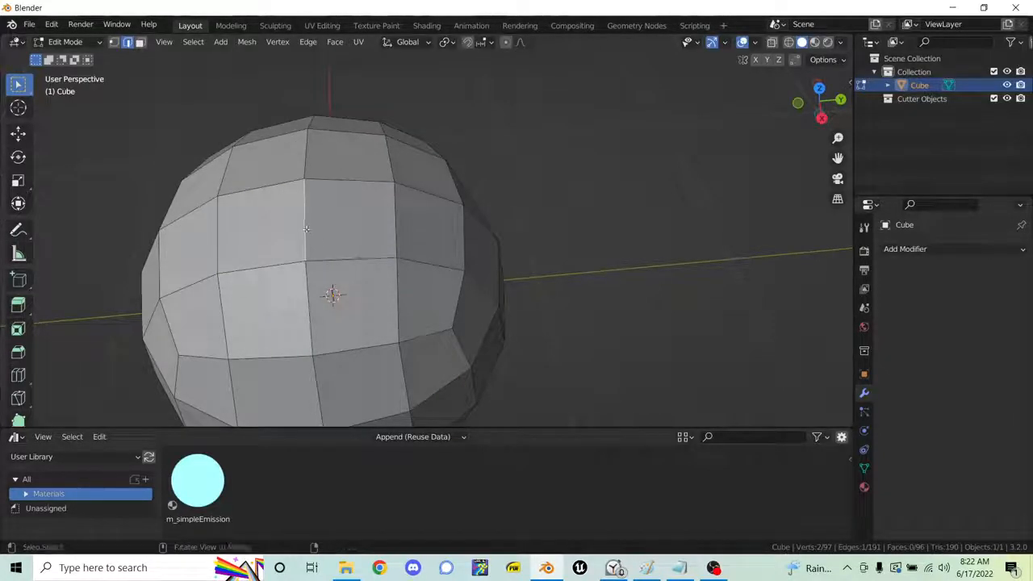
pyautogui.press('g')
pyautogui.press('g')
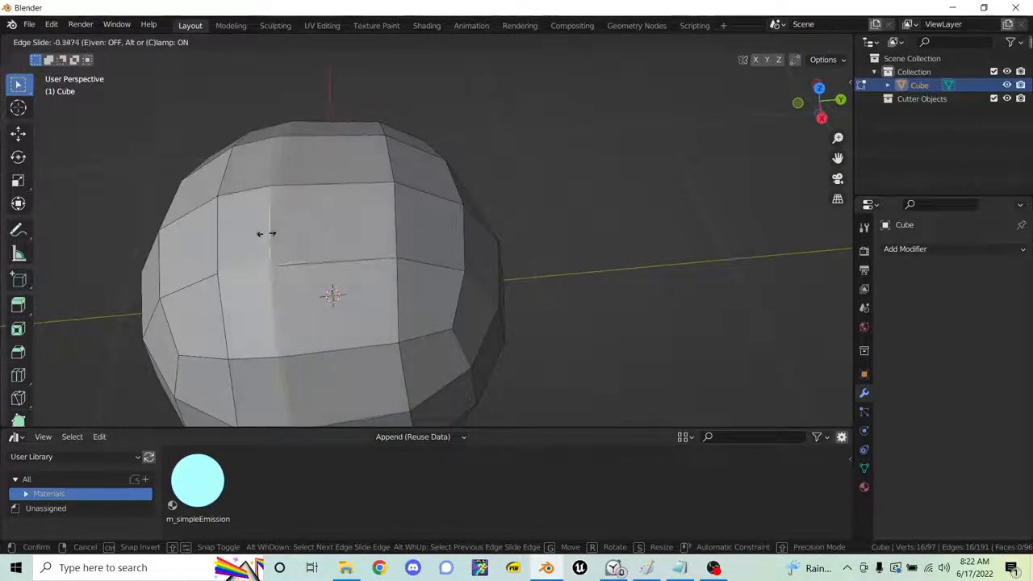
pyautogui.click(314, 227)
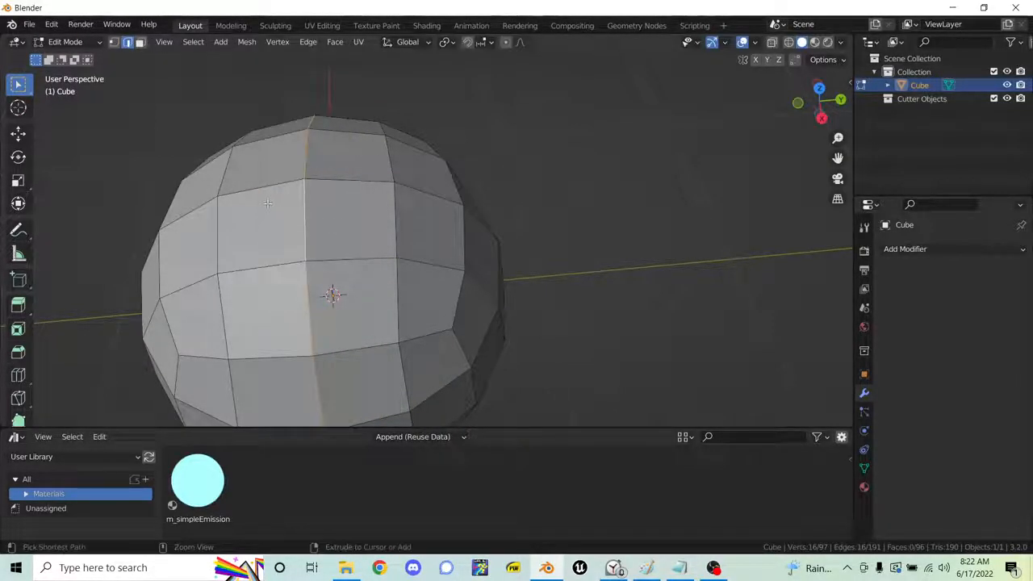
# - Add three evenly spaced loop cuts in the vertical face strip beside the selected edge loop
pyautogui.hotkey('ctrl', 'r')
pyautogui.scroll(1, 263, 176)
pyautogui.scroll(2, 263, 176)
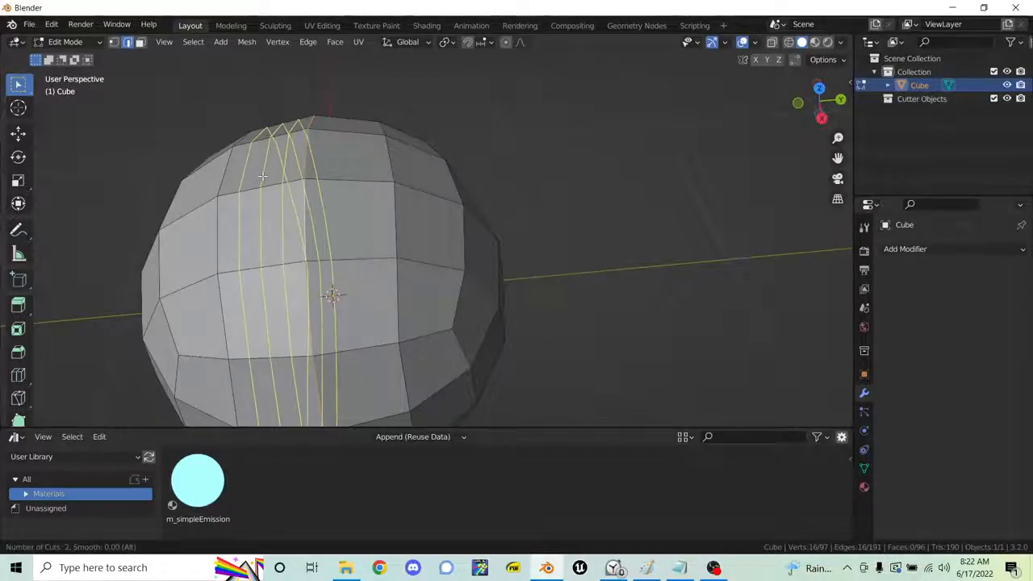
pyautogui.click(262, 176)
pyautogui.rightClick(263, 176)
pyautogui.click(263, 173)
pyautogui.press('F3')
pyautogui.press('Escape')
pyautogui.press('F3')
pyautogui.press('Escape')
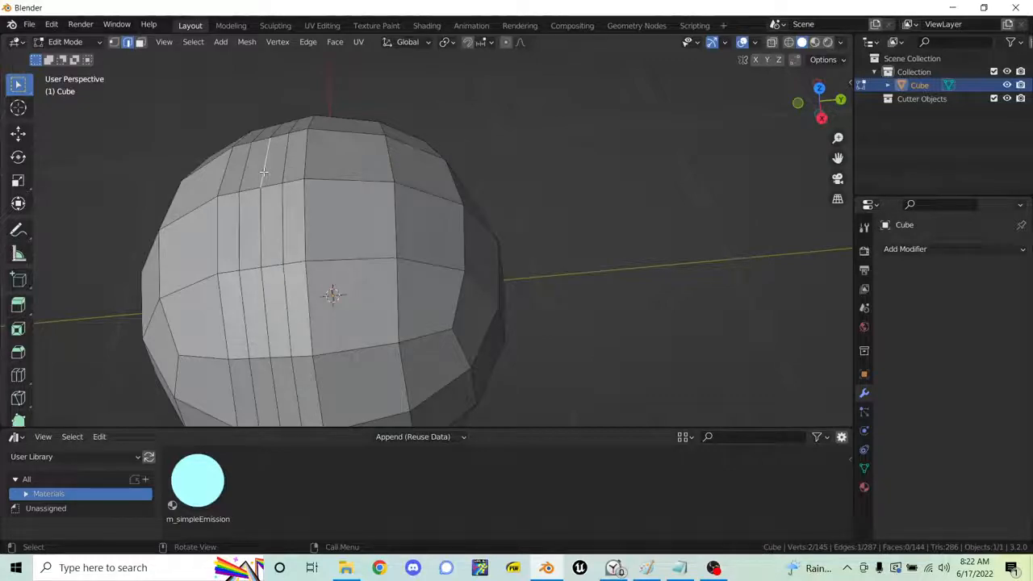
# - Fatten the middle of the three new edge loops outward by about 0.06 m with Shrink/Fatten
pyautogui.keyDown('alt'); pyautogui.click(264, 172); pyautogui.keyUp('alt')
pyautogui.moveTo(282, 174); pyautogui.dragTo(288, 149, button='middle')
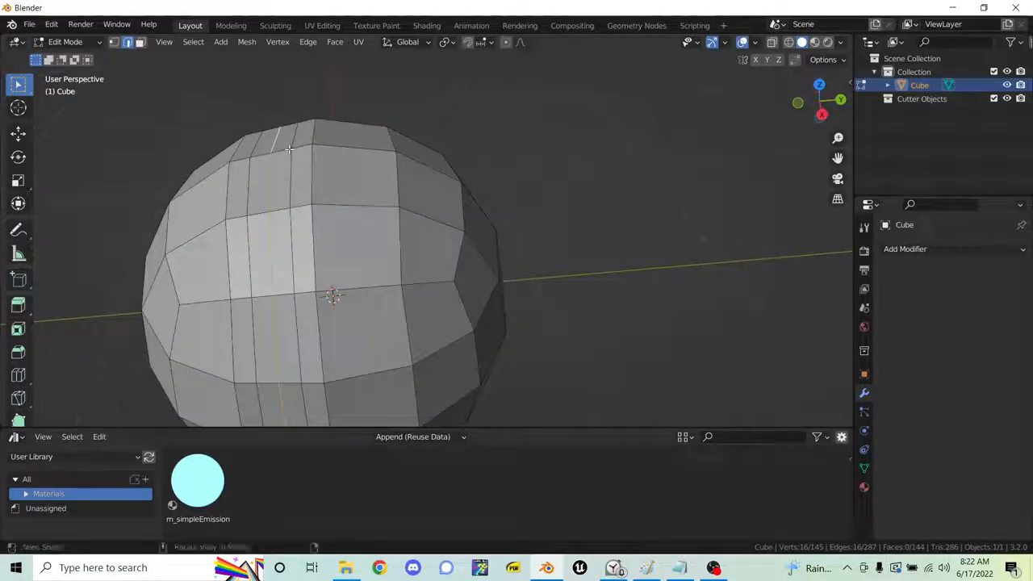
pyautogui.hotkey('alt', 's')
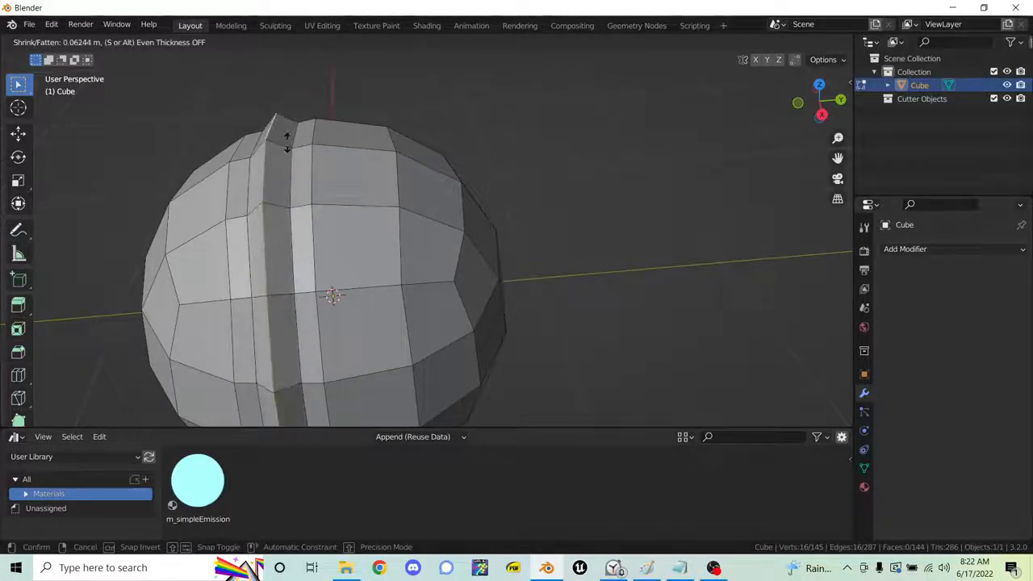
pyautogui.click(286, 141)
# - Fatten the adjacent new edge loop by about 0.052 m and pull it back in by about 0.01 m
pyautogui.keyDown('alt'); pyautogui.click(292, 161); pyautogui.keyUp('alt')
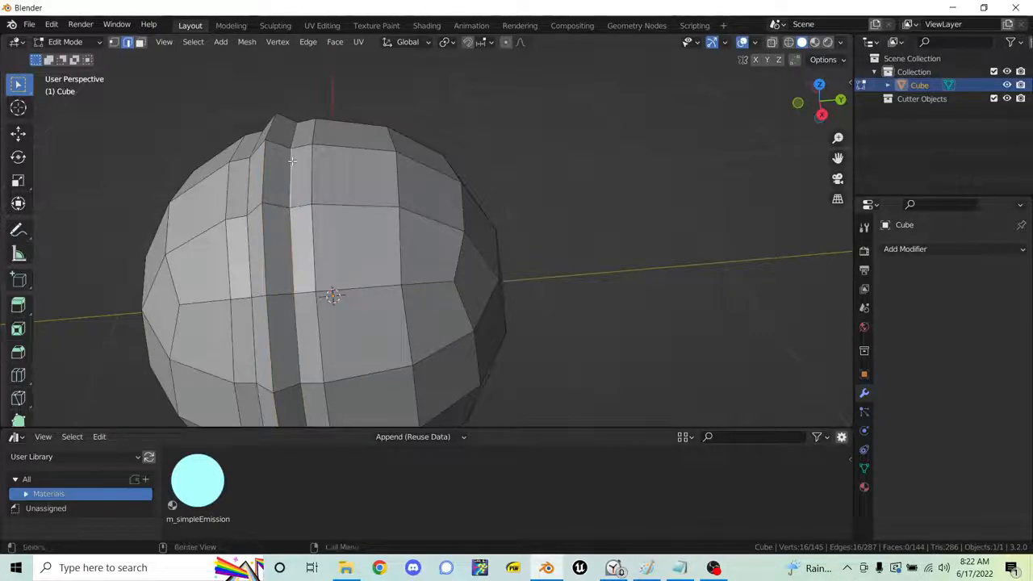
pyautogui.hotkey('alt', 's')
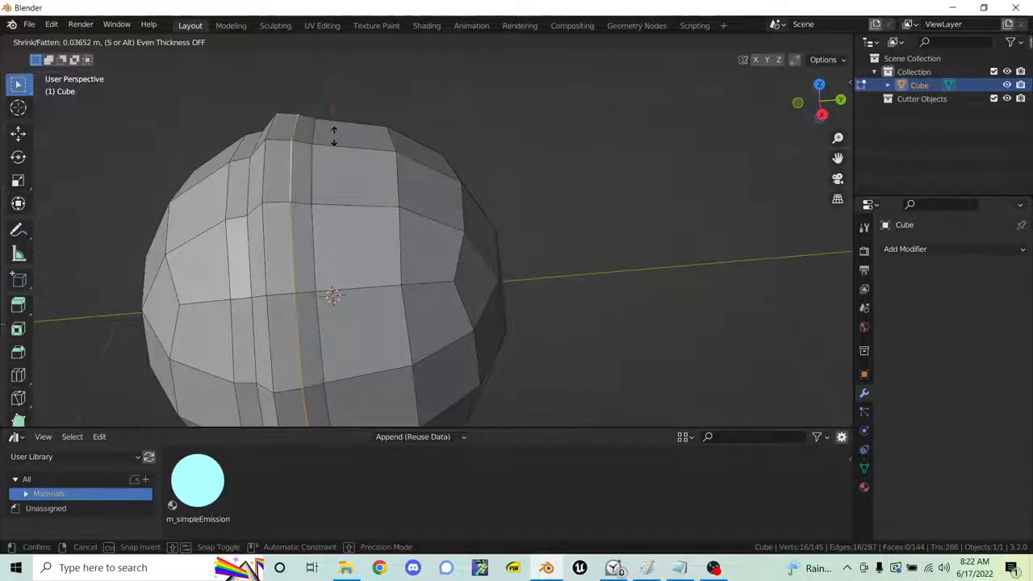
pyautogui.click(333, 135)
pyautogui.moveTo(333, 135); pyautogui.dragTo(381, 85, button='middle')
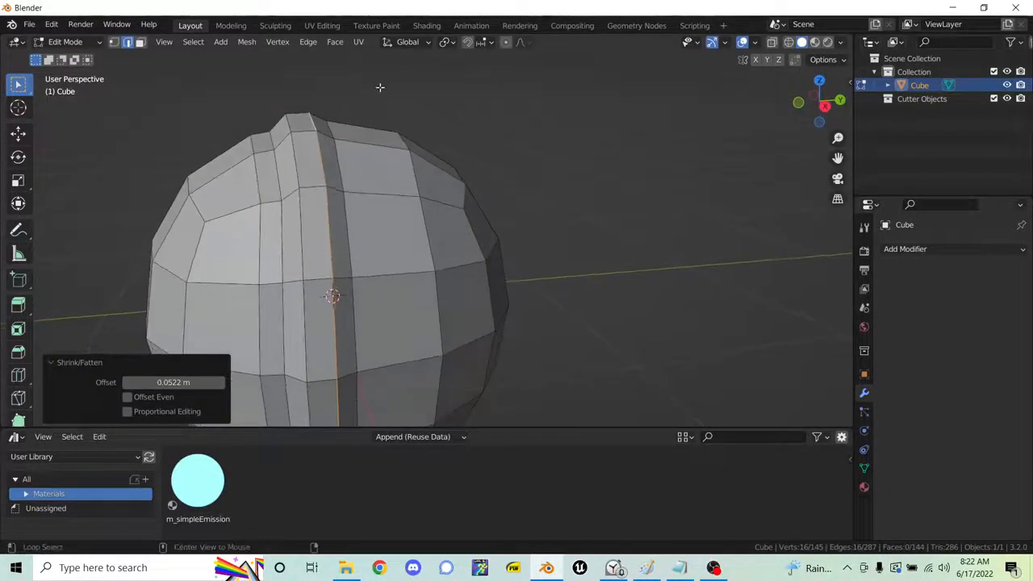
pyautogui.hotkey('alt', 's')
pyautogui.click(380, 88)
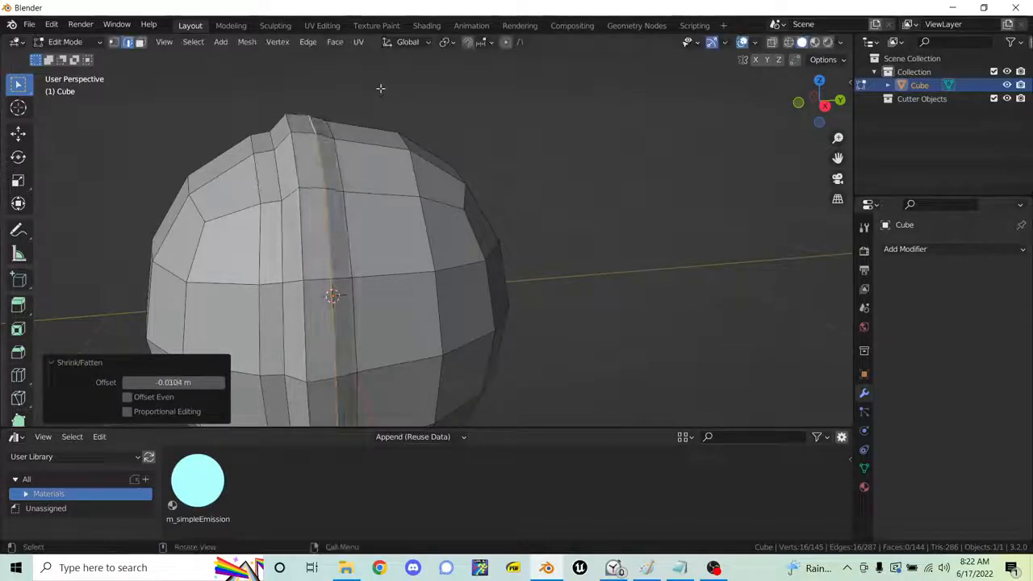
# - Fatten the new edge loop on the other side of the raised one by about 0.036 m
pyautogui.keyDown('alt'); pyautogui.click(272, 138); pyautogui.keyUp('alt')
pyautogui.hotkey('alt', 's')
pyautogui.click(272, 134)
pyautogui.moveTo(415, 146); pyautogui.dragTo(440, 117, button='middle')
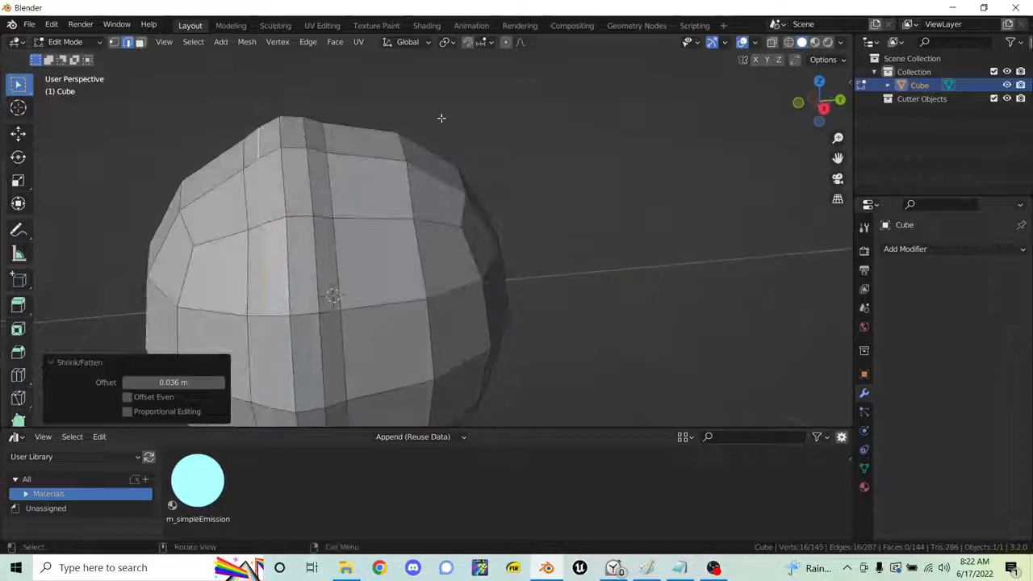
pyautogui.click(486, 134)
# - Add a single centred loop cut in the wide vertical face strip beside the raised band
pyautogui.moveTo(371, 226); pyautogui.dragTo(369, 190, button='middle')
pyautogui.hotkey('ctrl', 'r')
pyautogui.click(371, 174)
pyautogui.rightClick(371, 172)
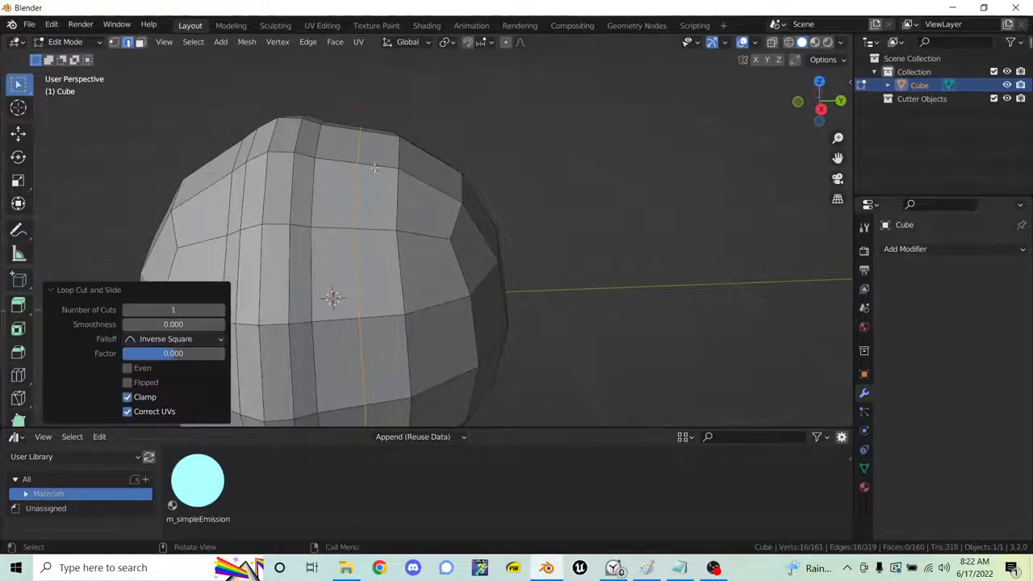
# - Shrink the newly cut edge loop inward by about 0.073 m to form a groove around the sphere
pyautogui.hotkey('alt', 's')
pyautogui.click(446, 153)
pyautogui.moveTo(446, 152); pyautogui.dragTo(427, 213, button='middle')
pyautogui.scroll(-3, 427, 213)
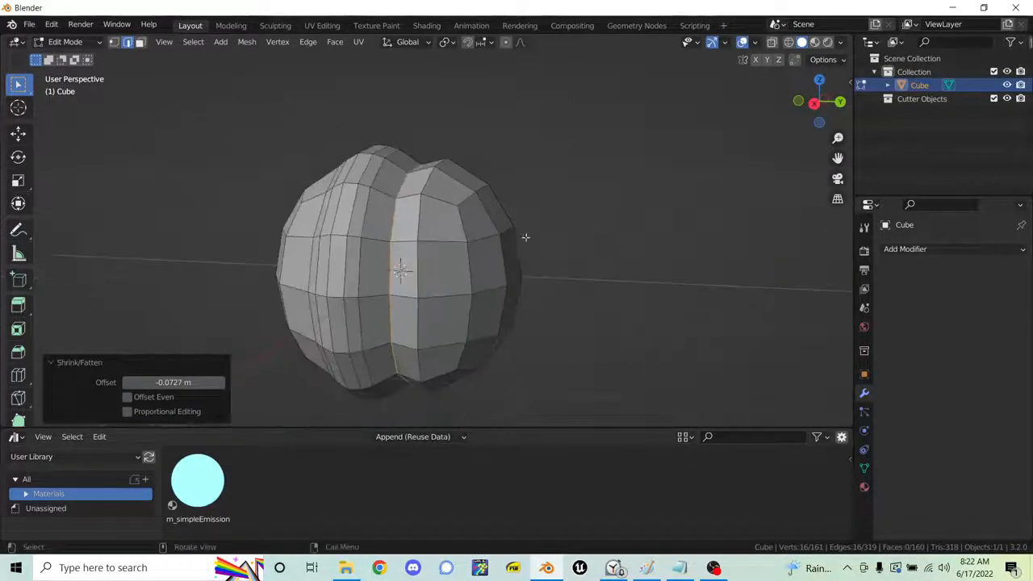
pyautogui.moveTo(526, 235); pyautogui.dragTo(559, 230, button='middle')
pyautogui.moveTo(489, 244); pyautogui.dragTo(535, 244, button='middle')
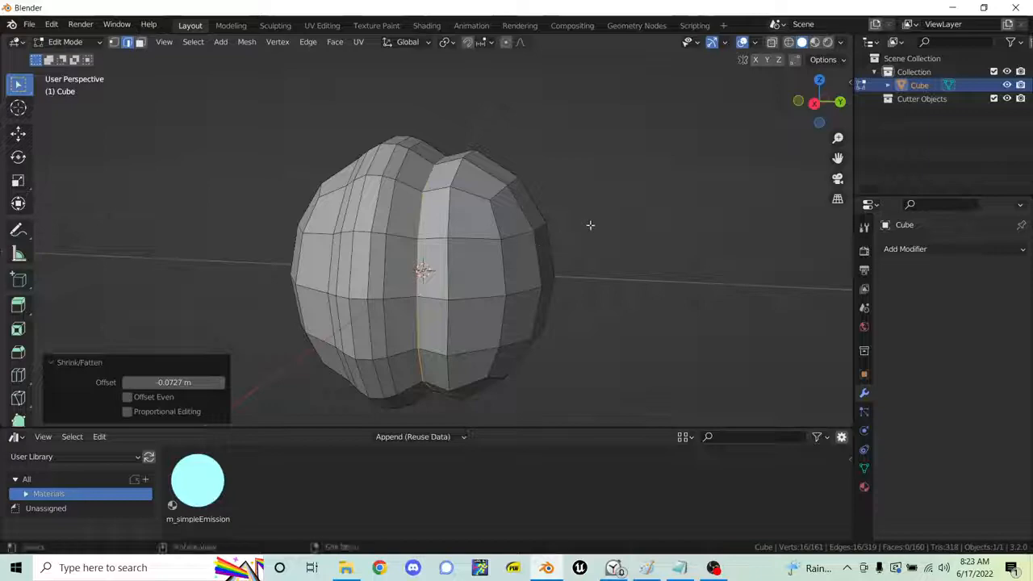
# - Return to Object Mode and look at the cube in the front orthographic view
pyautogui.hotkey('ctrl', 'Tab')
pyautogui.click(524, 231)
pyautogui.press('KP_1')
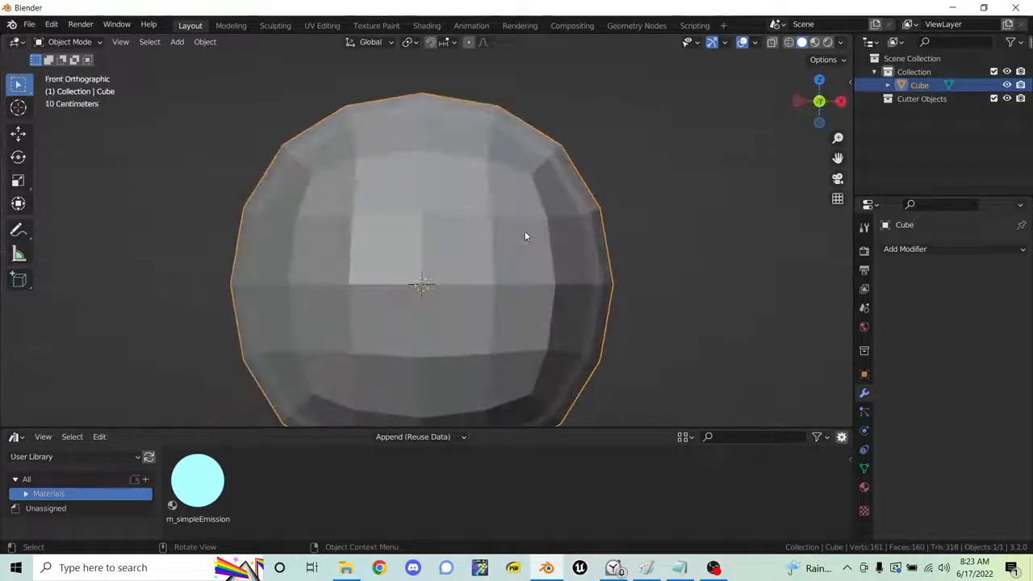
pyautogui.scroll(-5, 524, 231)
# - Delete the grooved sphere from the scene
pyautogui.keyDown('shift'); pyautogui.moveTo(485, 252); pyautogui.dragTo(481, 214, button='middle'); pyautogui.keyUp('shift')
pyautogui.scroll(2, 427, 245)
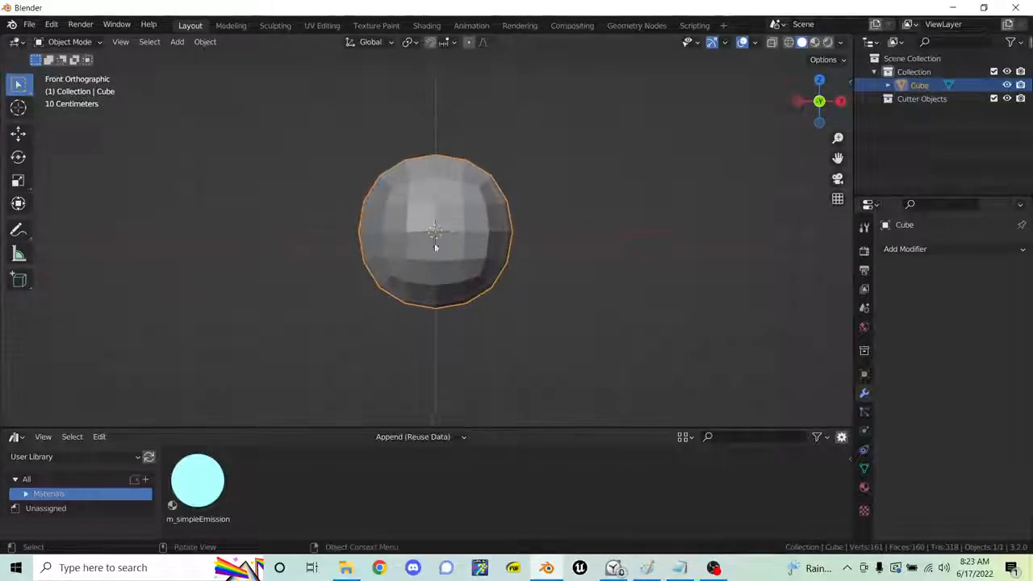
pyautogui.scroll(1, 470, 239)
pyautogui.press('x')
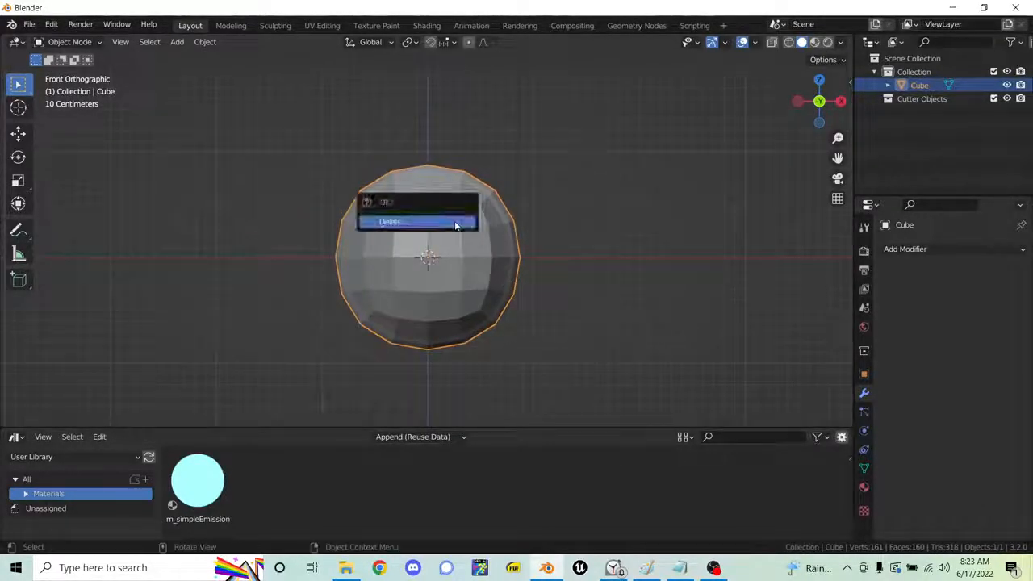
pyautogui.click(455, 221)
# - Add a new mesh cube and round it with an applied level 2 Subdivision Surface modifier
pyautogui.hotkey('shift', 'a')
pyautogui.moveTo(495, 213)
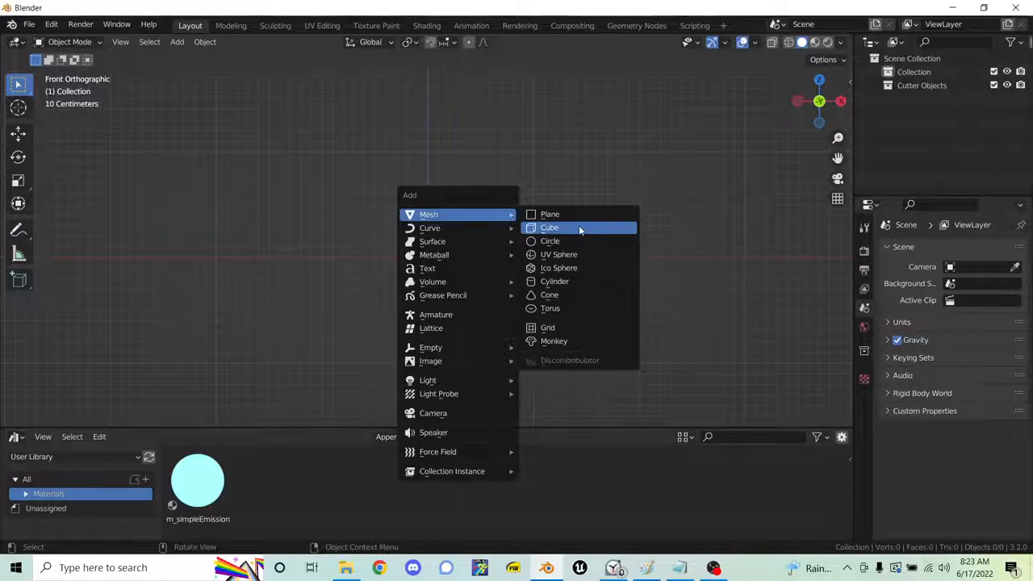
pyautogui.click(579, 226)
pyautogui.hotkey('ctrl', '2')
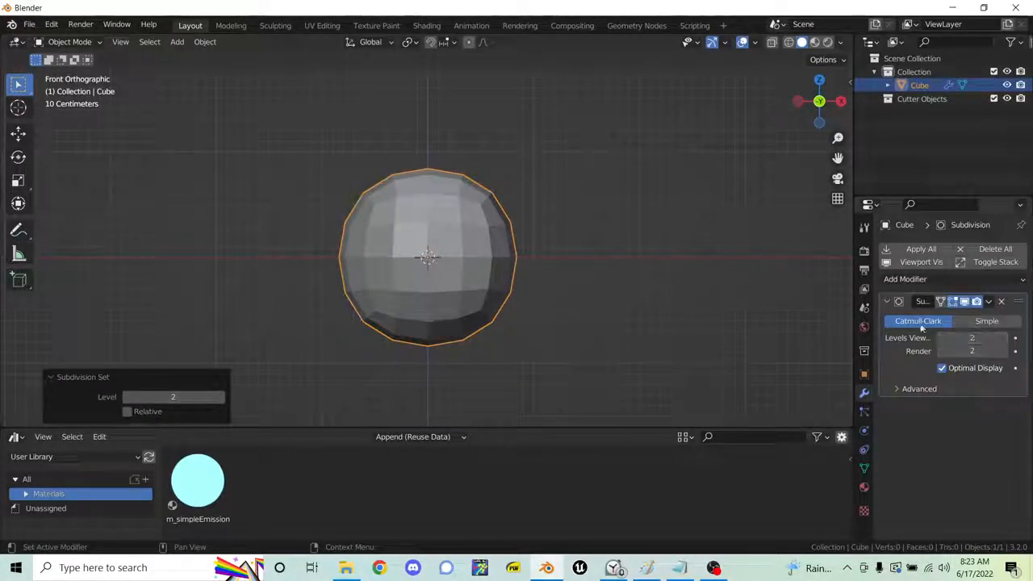
pyautogui.click(921, 250)
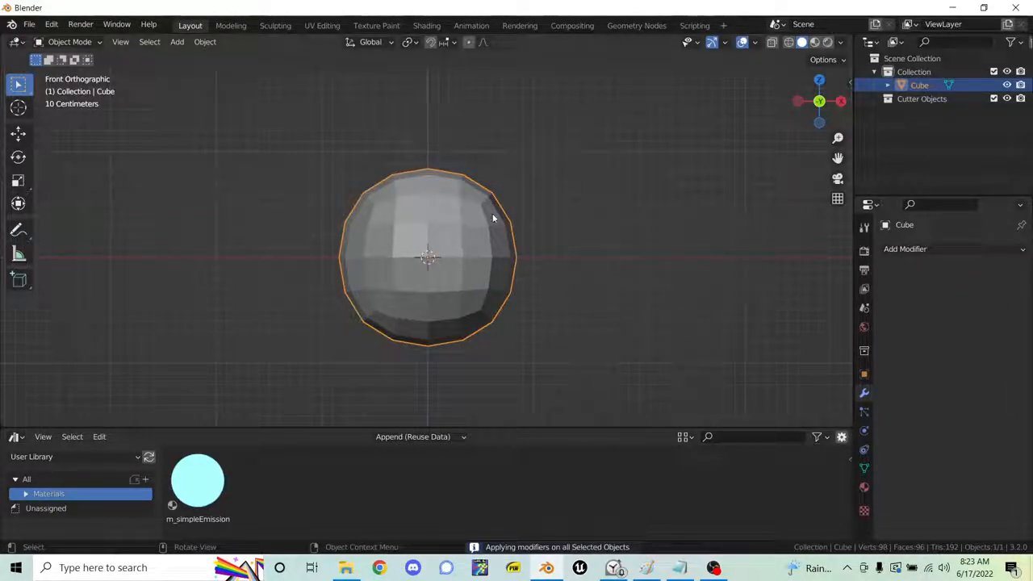
# - In Edit Mode with wireframe shading, delete all the vertices on the sphere's negative X half, keeping the centre seam
pyautogui.hotkey('ctrl', 'Tab')
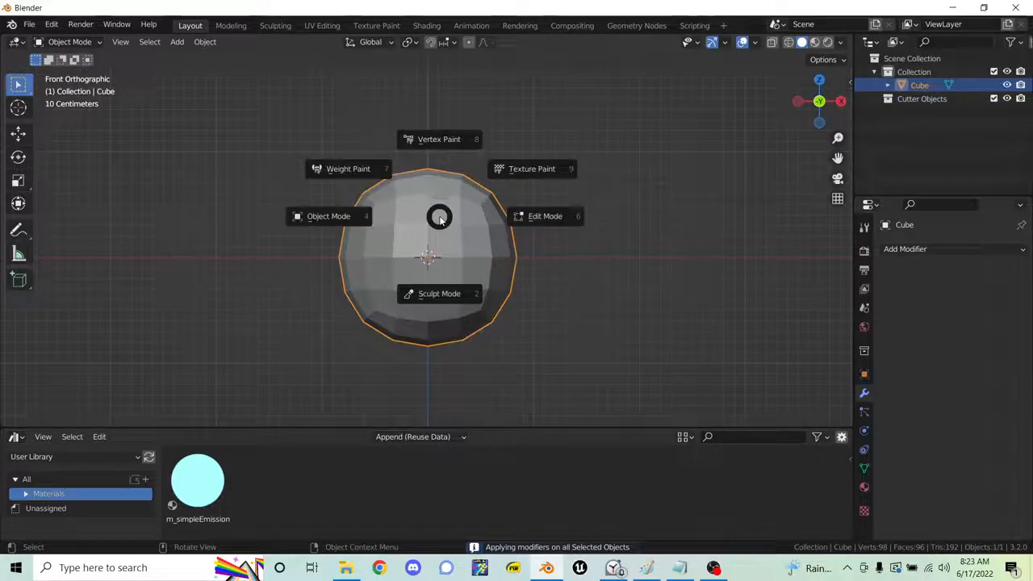
pyautogui.click(547, 218)
pyautogui.press('1')
pyautogui.hotkey('alt', 'a')
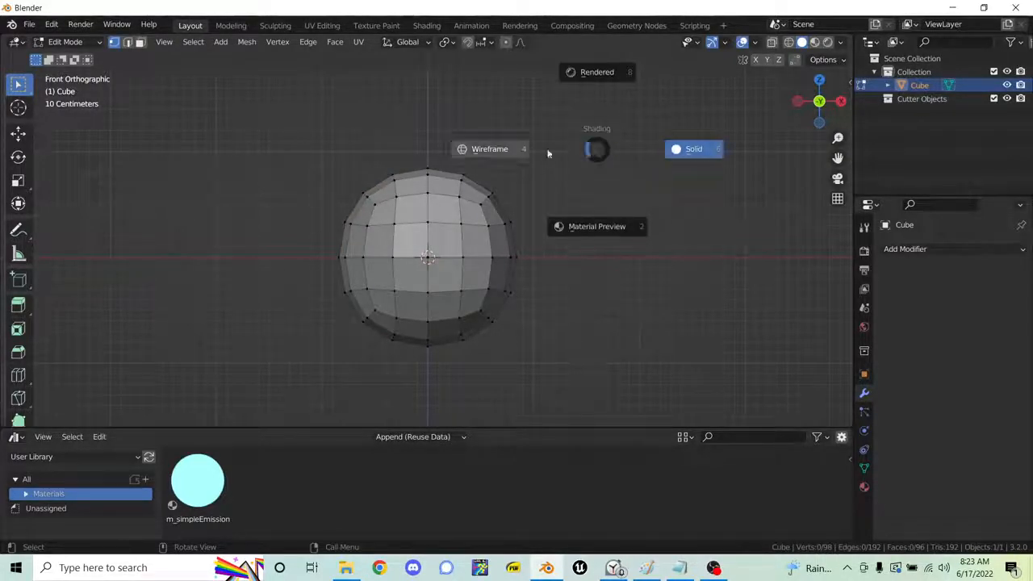
pyautogui.click(513, 154)
pyautogui.moveTo(244, 134); pyautogui.dragTo(409, 407)
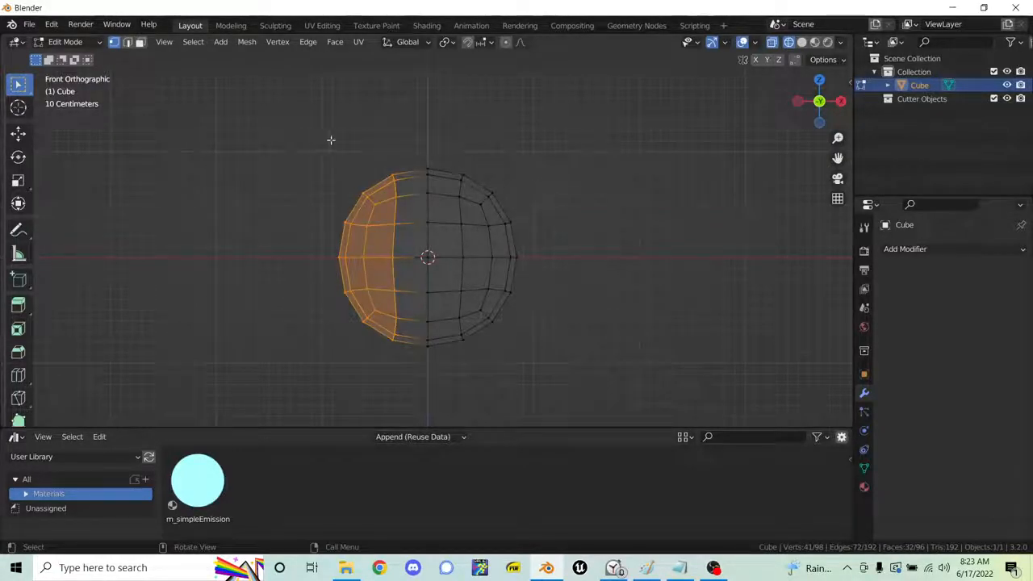
pyautogui.press('x')
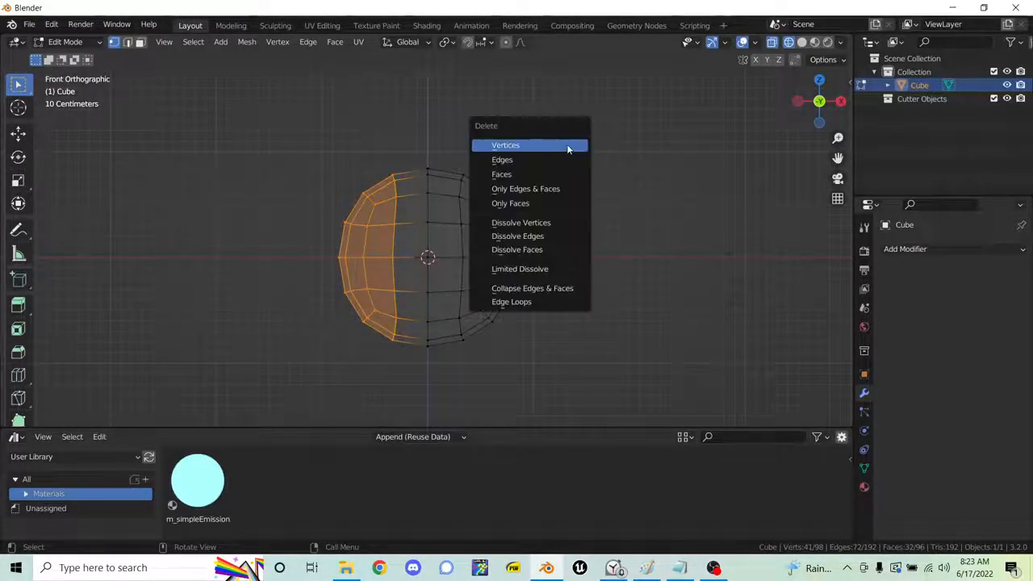
pyautogui.click(566, 144)
# - Return to Object Mode with solid shading and add a Mirror modifier to the half sphere
pyautogui.hotkey('ctrl', 'Tab')
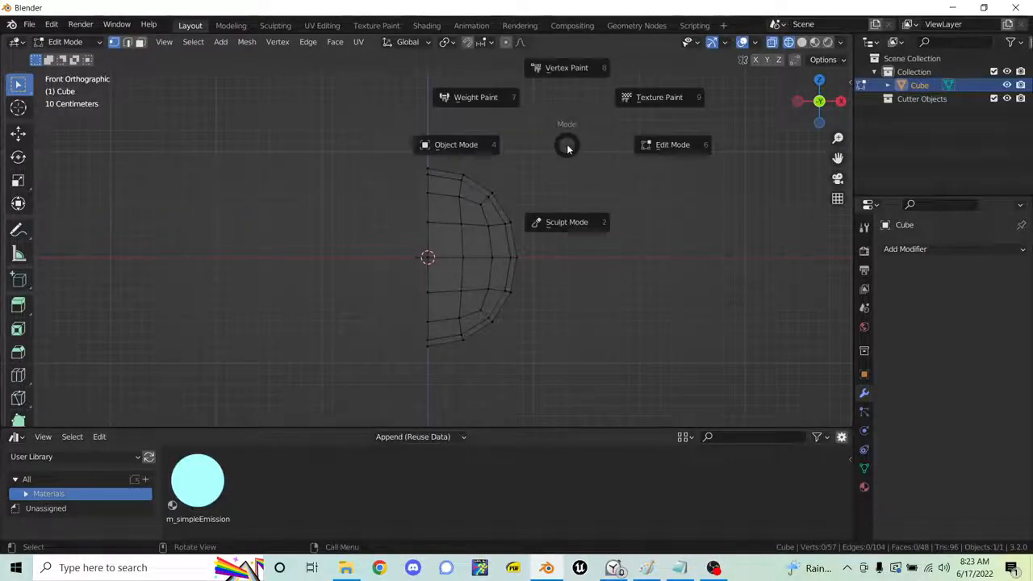
pyautogui.click(462, 146)
pyautogui.press('z')
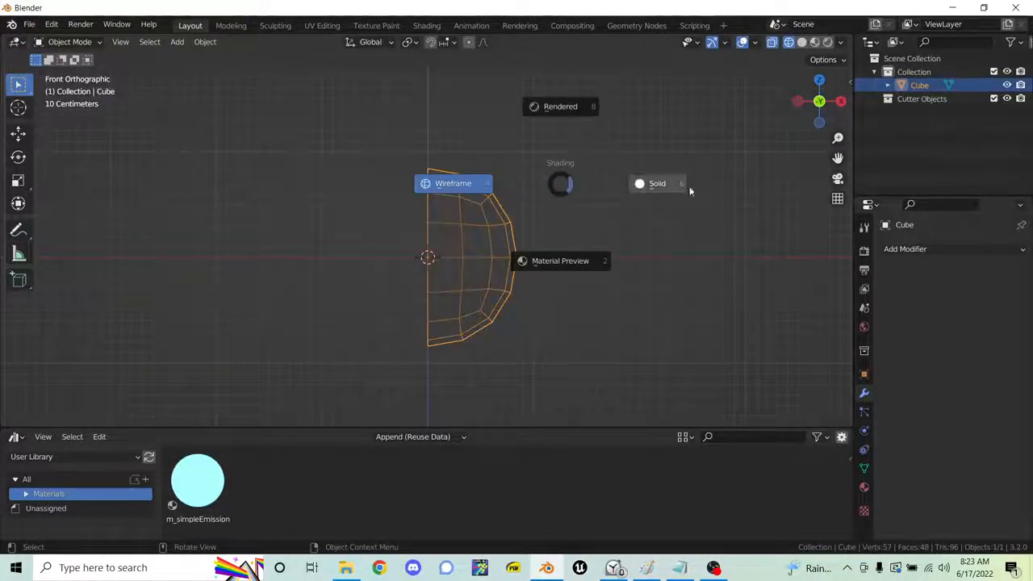
pyautogui.click(660, 185)
pyautogui.click(953, 249)
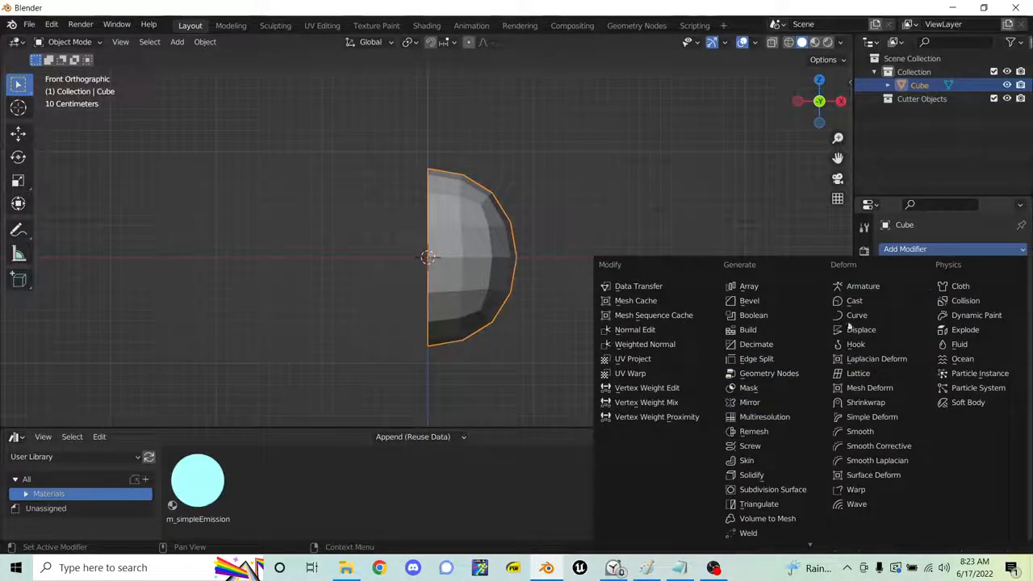
pyautogui.click(775, 402)
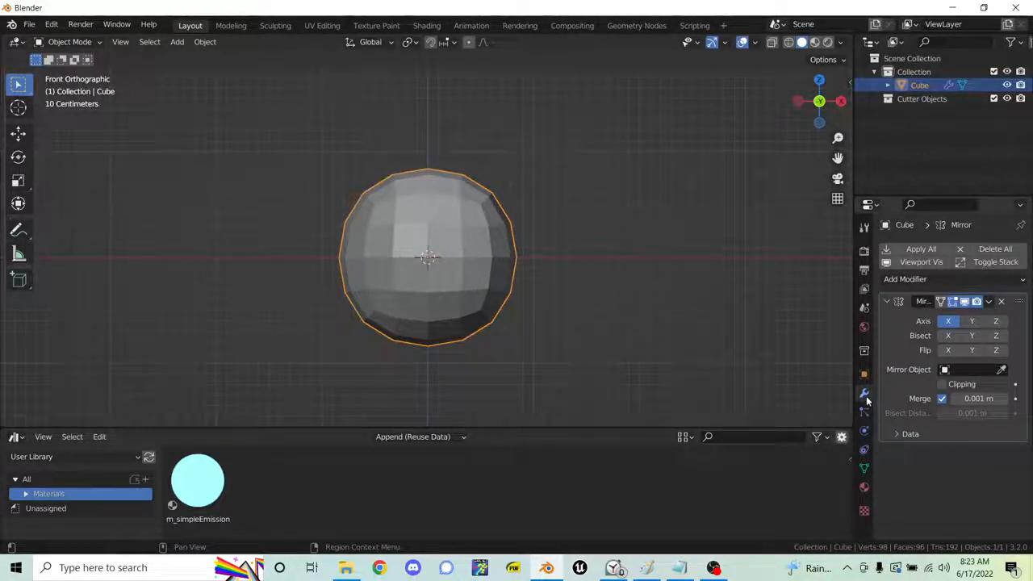
# - In Edit Mode, pull a mid-height vertex on the sphere's positive X side outward to form a mirrored spike
pyautogui.keyDown('shift'); pyautogui.moveTo(443, 240); pyautogui.dragTo(498, 246, button='middle'); pyautogui.keyUp('shift')
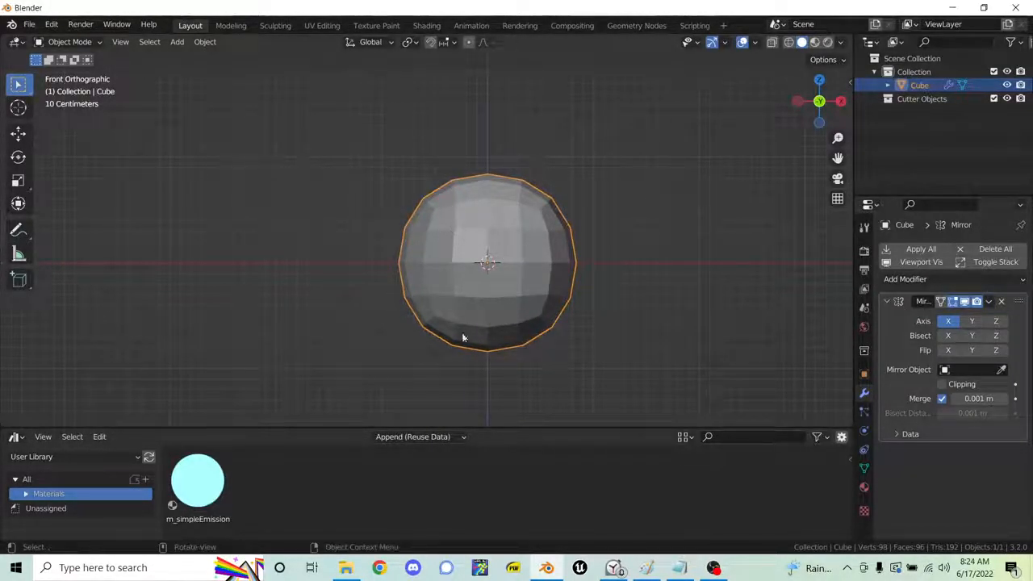
pyautogui.moveTo(537, 211); pyautogui.dragTo(521, 249, button='middle')
pyautogui.hotkey('ctrl', 'Tab')
pyautogui.click(583, 240)
pyautogui.moveTo(583, 240); pyautogui.dragTo(520, 267, button='middle')
pyautogui.press('g')
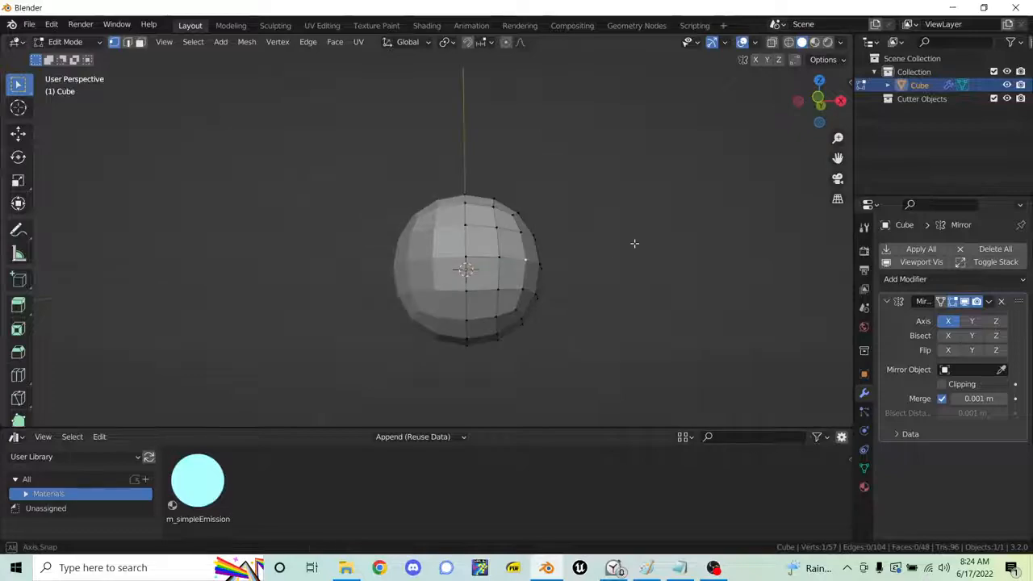
pyautogui.click(712, 274)
# - Pull an upper vertex on the positive X side up and outward into a second mirrored spike
pyautogui.click(521, 211)
pyautogui.press('g')
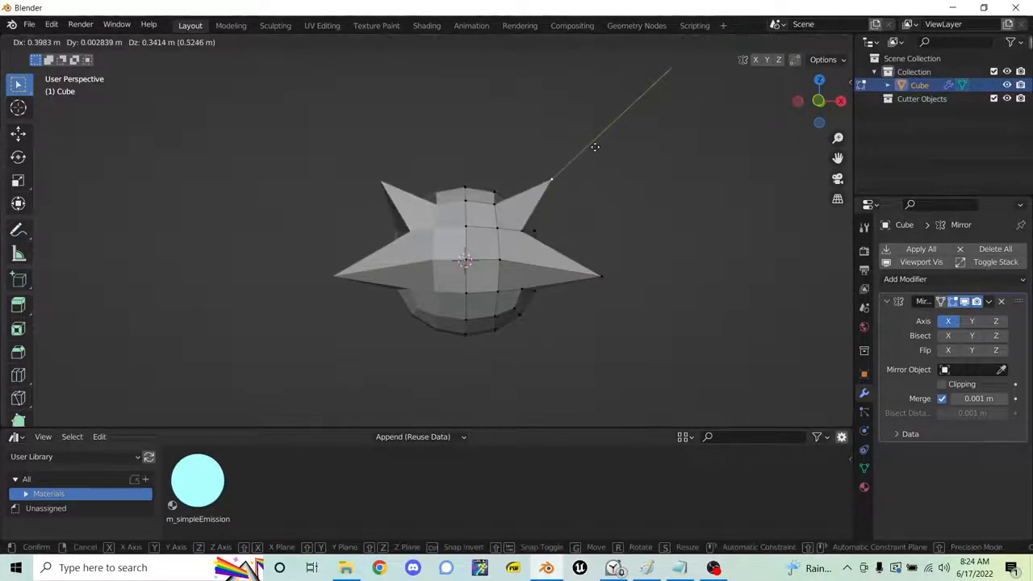
pyautogui.click(579, 173)
pyautogui.moveTo(579, 173); pyautogui.dragTo(544, 210, button='middle')
# - Pull a lower vertex on the positive X side into a third spike, moving it about 0.617, 0.340 and -0.298 m in X, Y and Z
pyautogui.click(519, 307)
pyautogui.press('g')
pyautogui.click(622, 339)
pyautogui.moveTo(512, 339); pyautogui.dragTo(578, 280, button='middle')
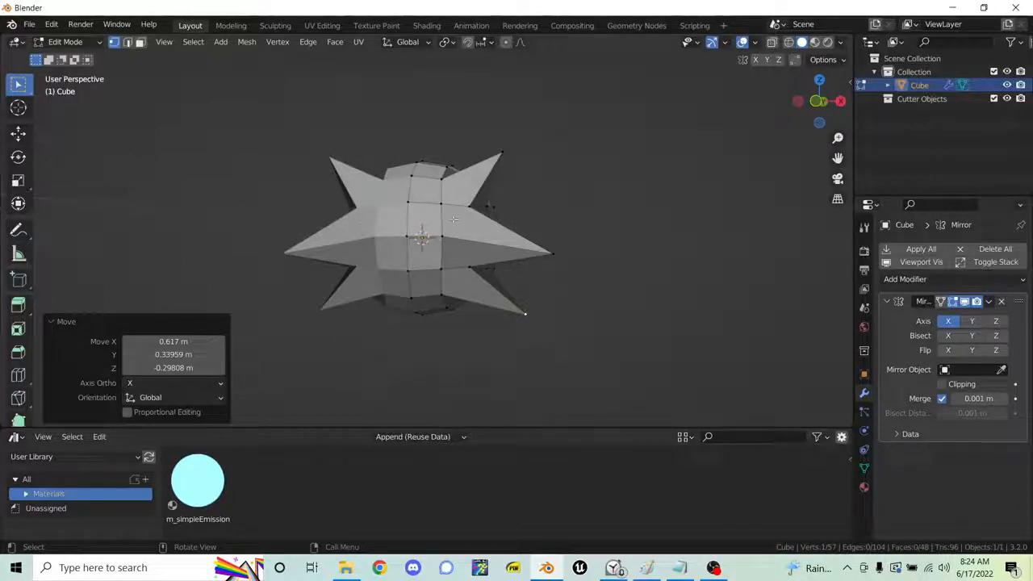
pyautogui.keyDown('shift'); pyautogui.moveTo(446, 229); pyautogui.dragTo(482, 260, button='middle'); pyautogui.keyUp('shift')
pyautogui.scroll(1, 463, 248)
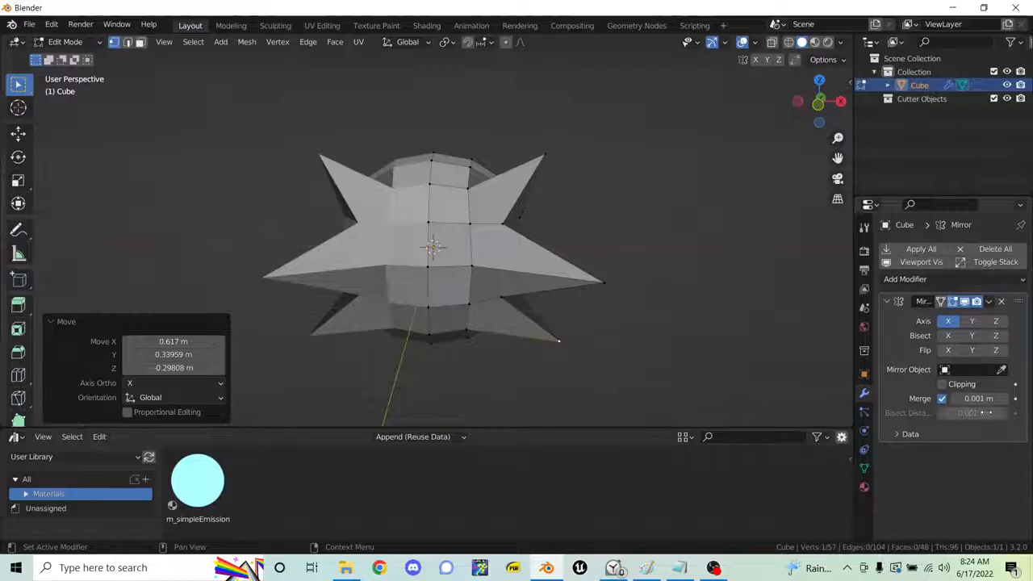
# - Try to move a centre-seam vertex sideways off the mirror plane with Clipping off
pyautogui.hotkey('ctrl', 'Tab')
pyautogui.click(736, 267)
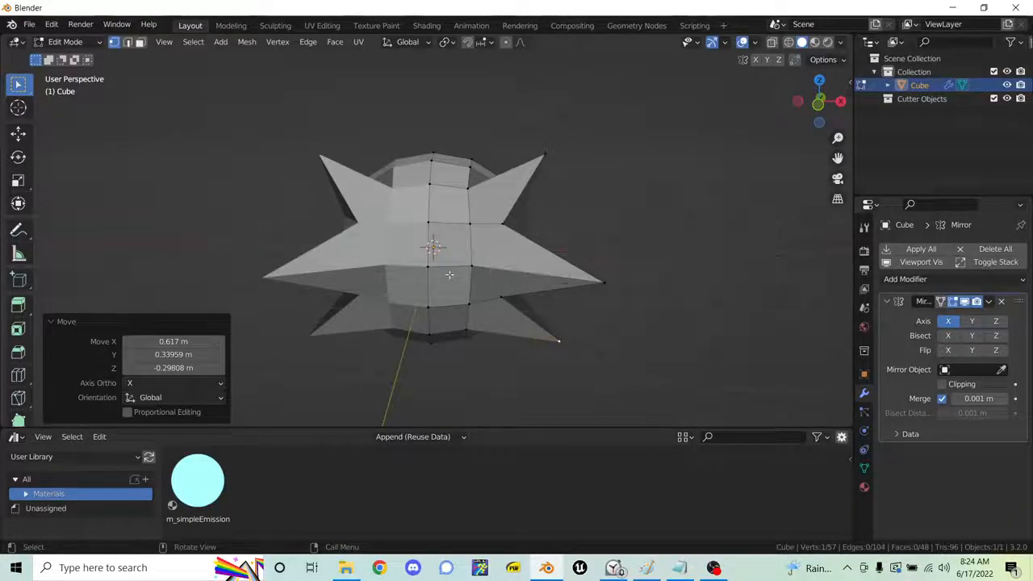
pyautogui.click(429, 223)
pyautogui.press('g')
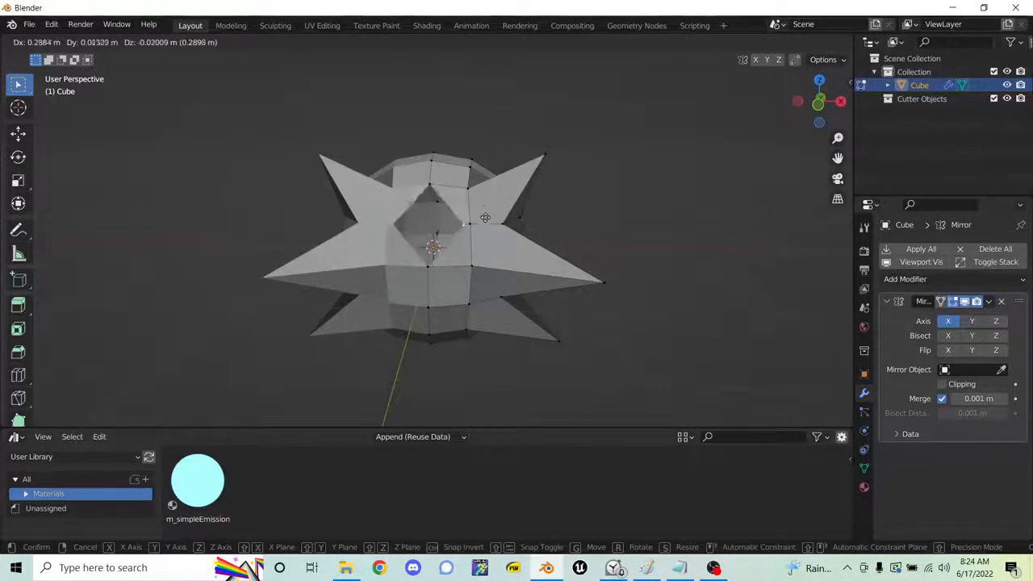
pyautogui.press('Escape')
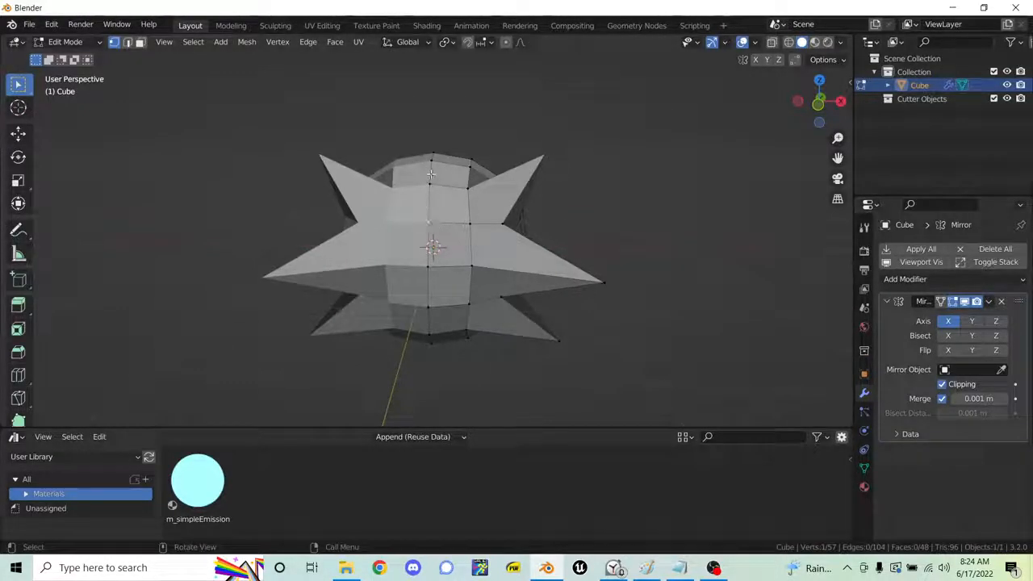
# - Enable Clipping on the Mirror modifier and test it by dragging the centre-seam vertex in several directions, cancelling each move
pyautogui.press('g')
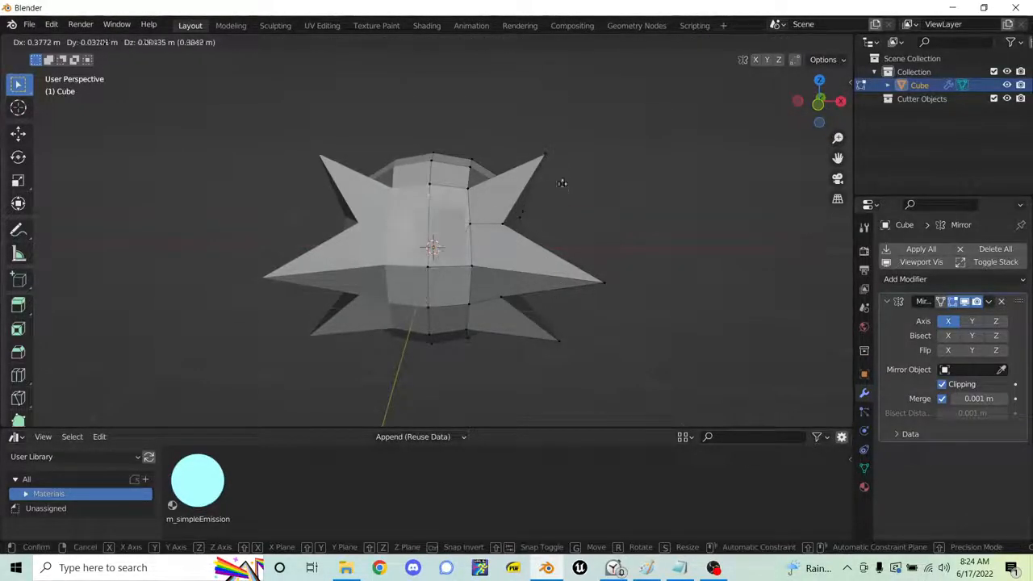
pyautogui.press('Escape')
pyautogui.press('g')
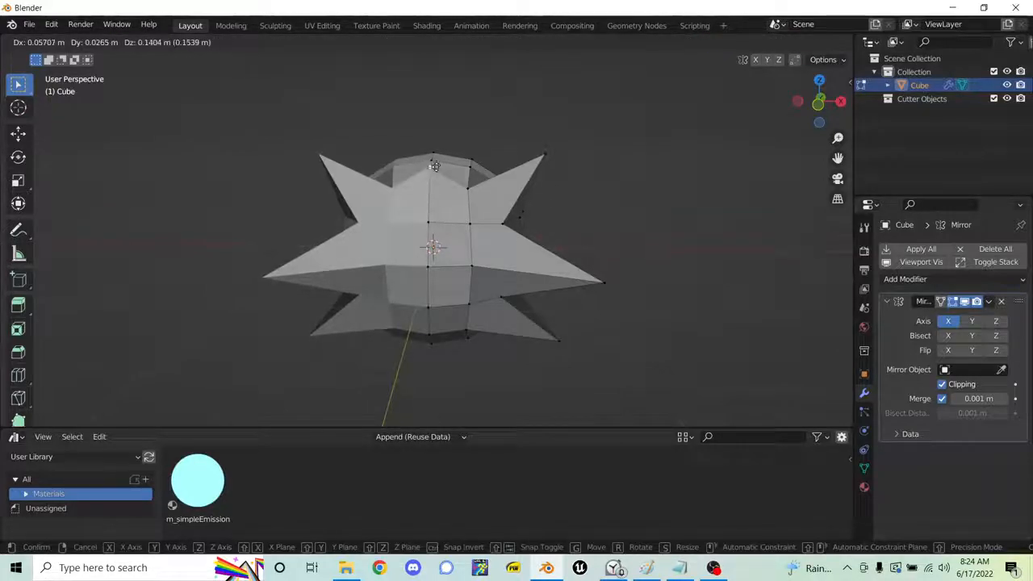
pyautogui.press('Escape')
pyautogui.press('g')
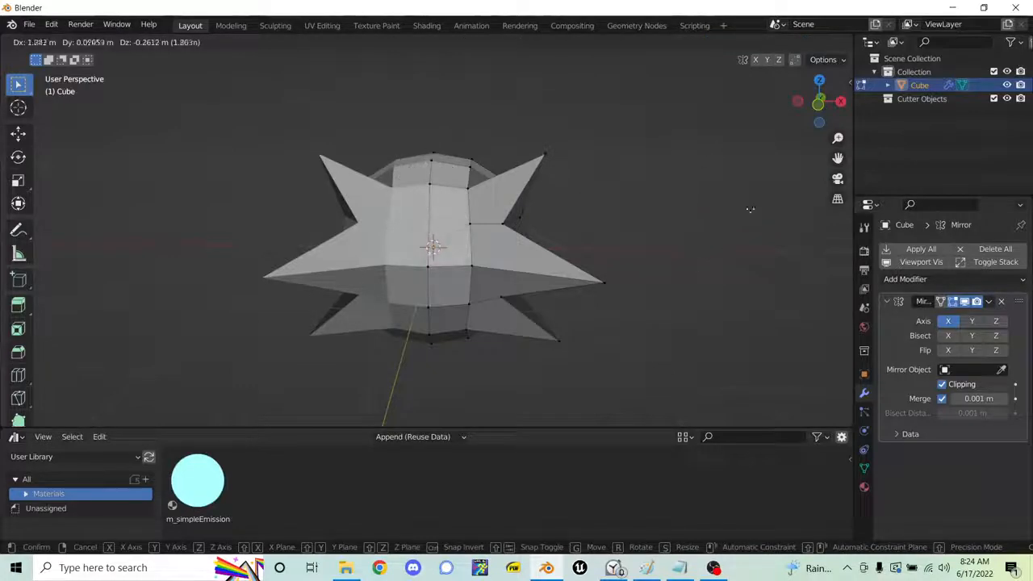
pyautogui.press('Escape')
pyautogui.moveTo(537, 225); pyautogui.dragTo(578, 201, button='middle')
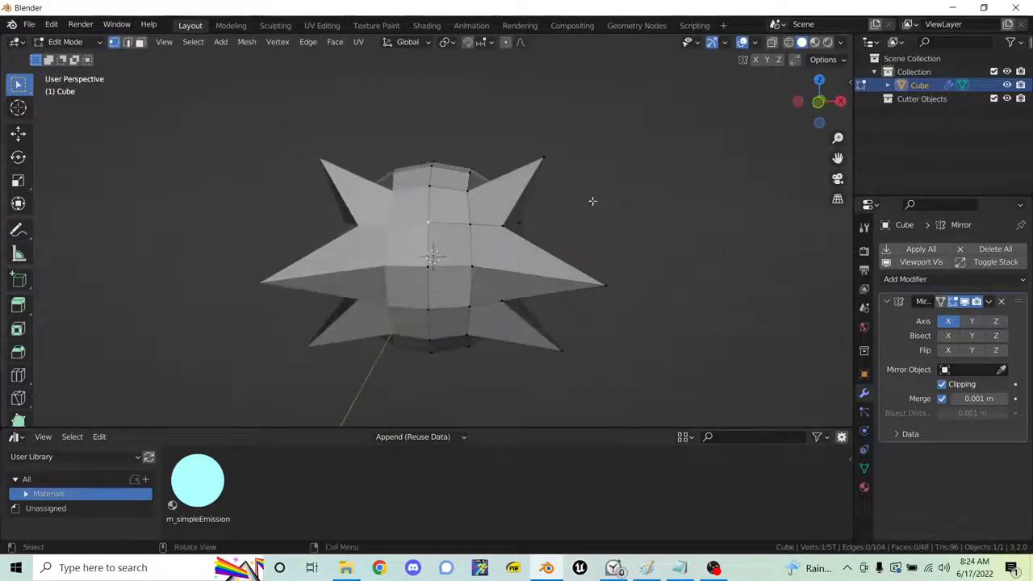
pyautogui.moveTo(488, 237); pyautogui.dragTo(505, 225, button='middle')
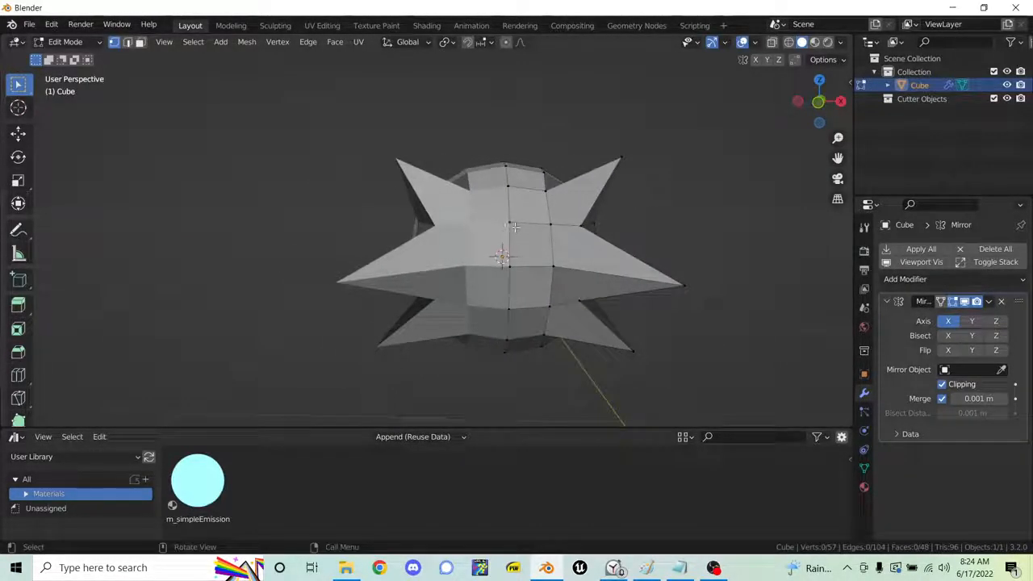
pyautogui.press('g')
pyautogui.press('Escape')
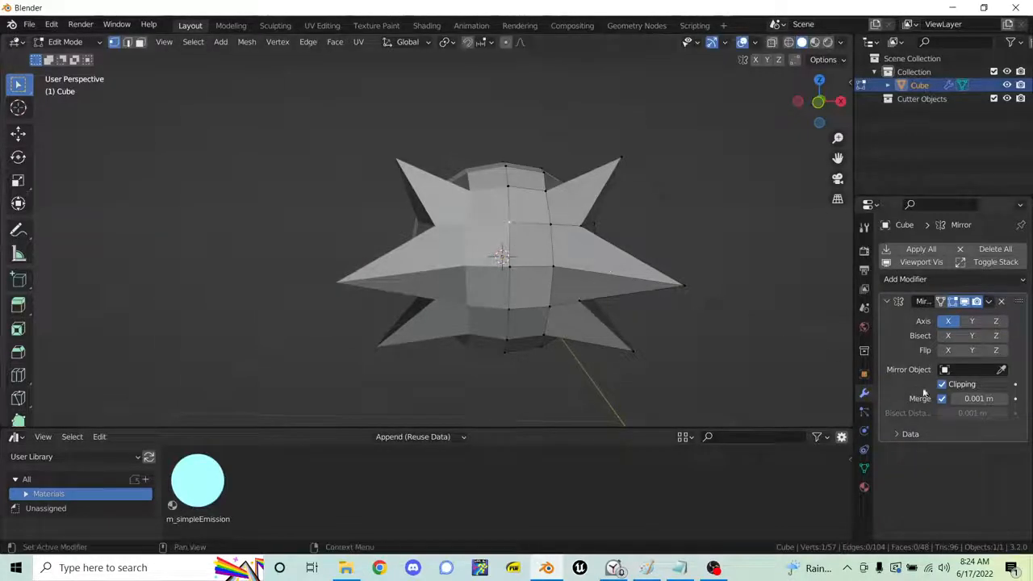
# - Try moving the seam vertex with Clipping off, and again with Clipping on and a merge distance of 0 m
pyautogui.press('g')
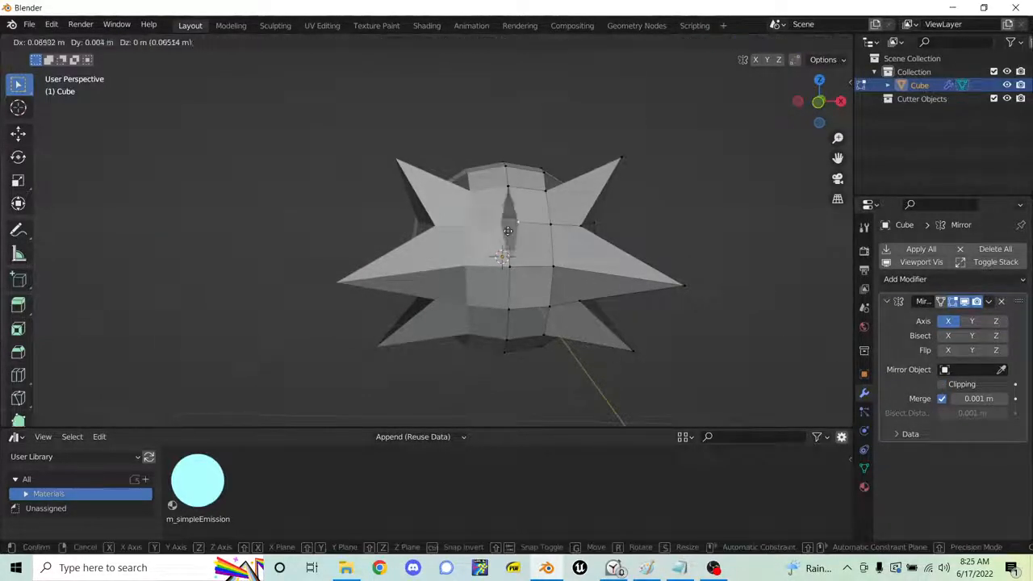
pyautogui.click(501, 226)
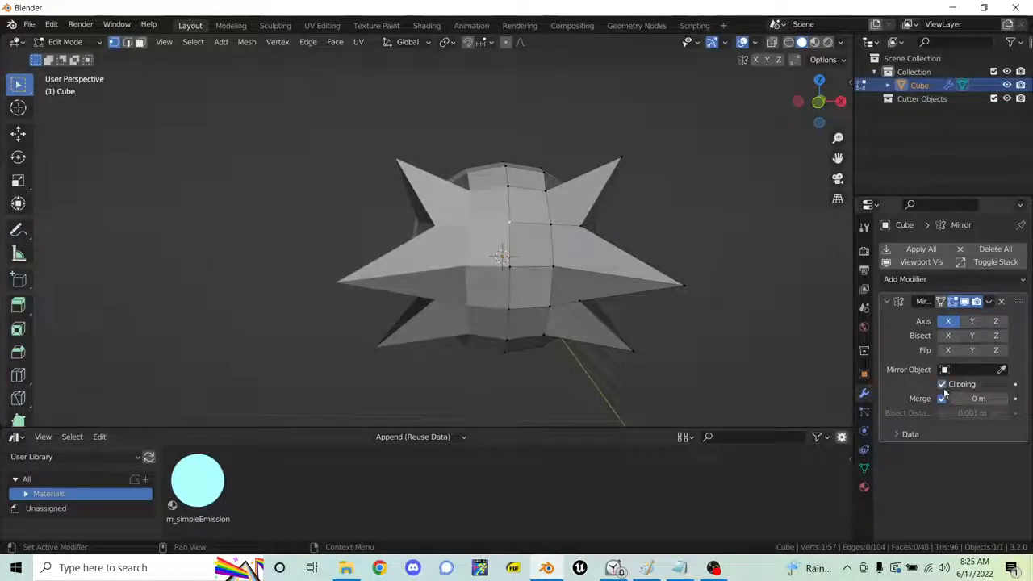
pyautogui.press('g')
pyautogui.press('Escape')
pyautogui.press('g')
pyautogui.press('Escape')
# - Set the Mirror modifier's merge distance to 0.001 m and test moving the centre-seam vertex again
pyautogui.click(942, 398)
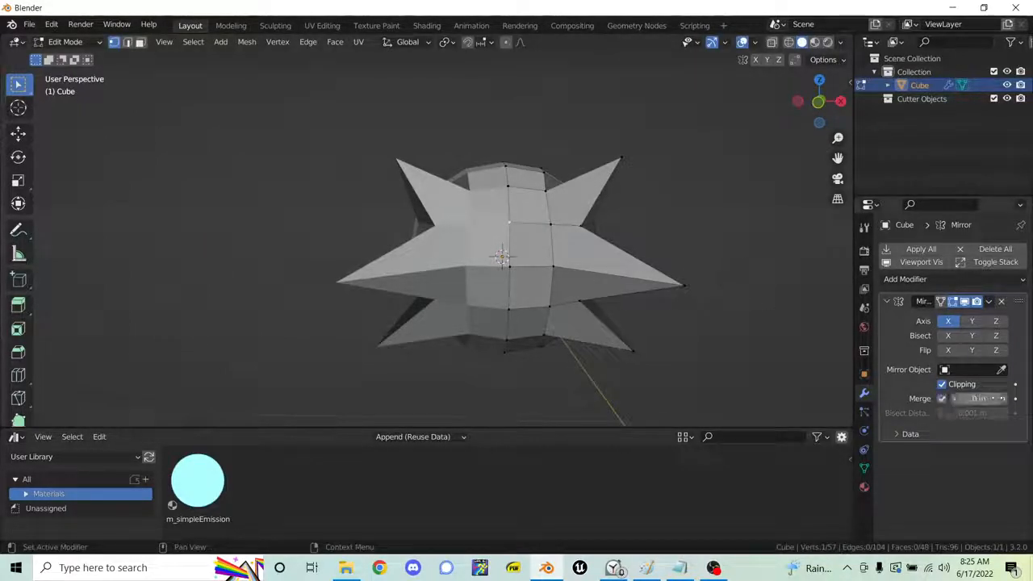
pyautogui.click(1006, 399)
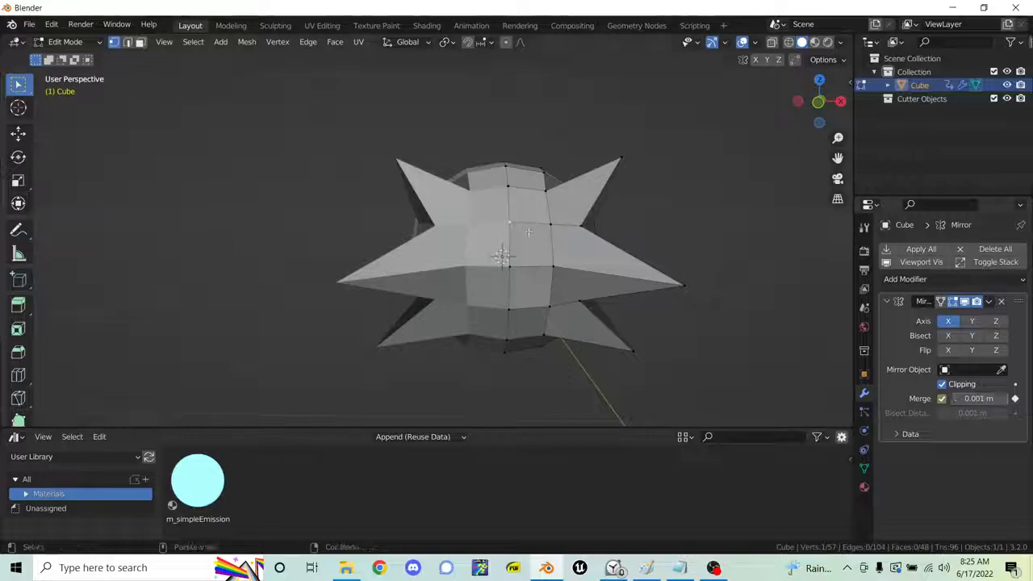
pyautogui.press('g')
pyautogui.press('Escape')
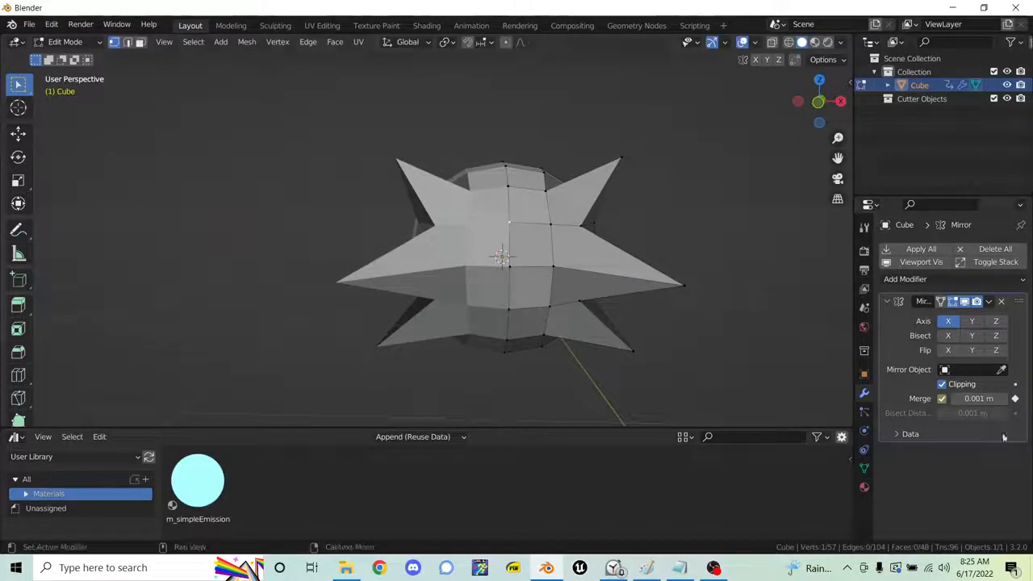
# - Apply the Mirror modifier in Object Mode
pyautogui.hotkey('ctrl', 'Tab')
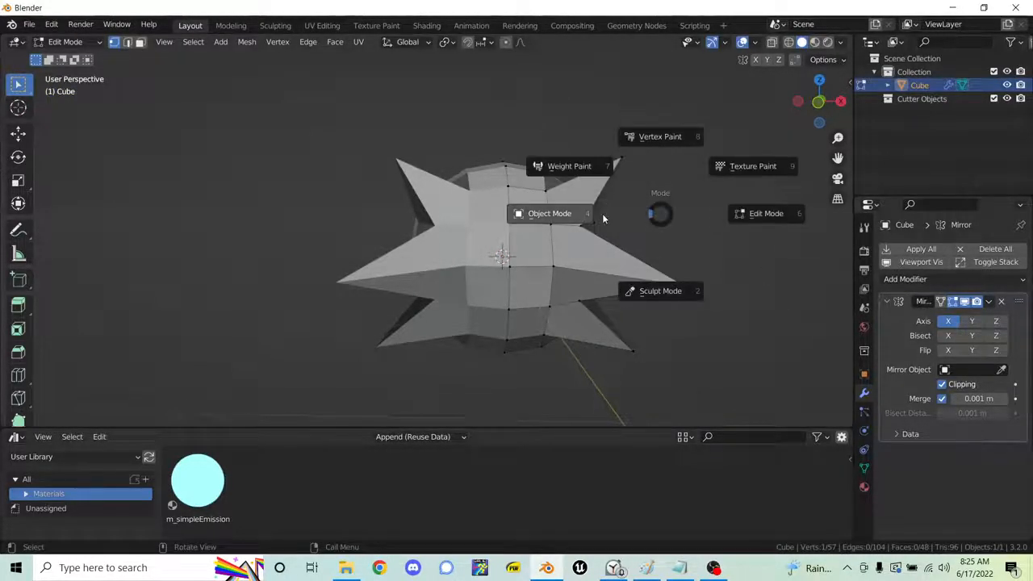
pyautogui.click(540, 234)
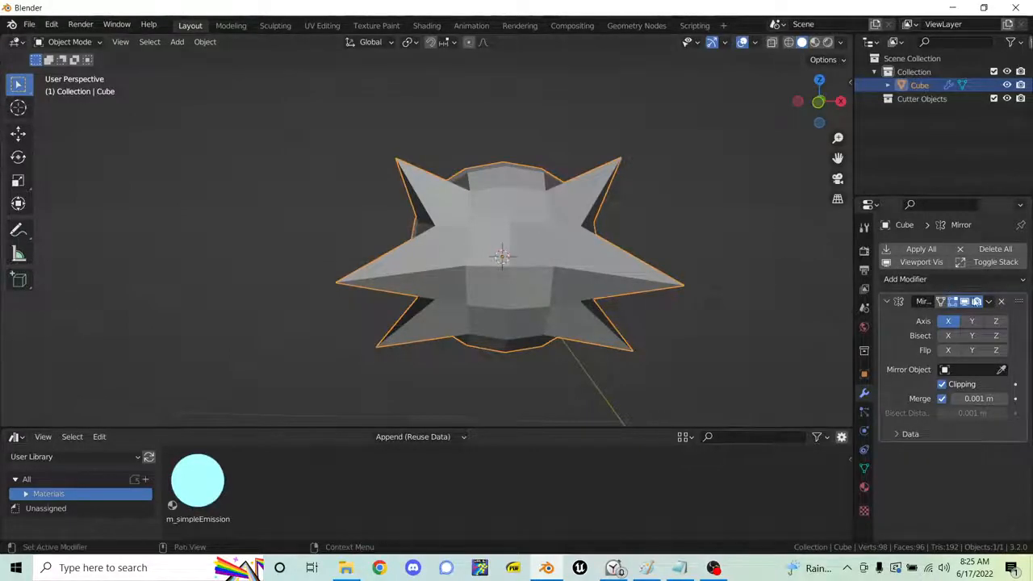
pyautogui.click(989, 302)
pyautogui.click(972, 317)
# - In Edit Mode, move only the positive X middle spike's tip by about 0.386, 0.346 and 0.839 m in X, Y and Z
pyautogui.hotkey('ctrl', 'Tab')
pyautogui.click(564, 211)
pyautogui.moveTo(358, 282); pyautogui.dragTo(515, 288, button='middle')
pyautogui.moveTo(599, 184); pyautogui.dragTo(698, 301, button='middle')
pyautogui.click(669, 297)
pyautogui.press('g')
pyautogui.click(729, 186)
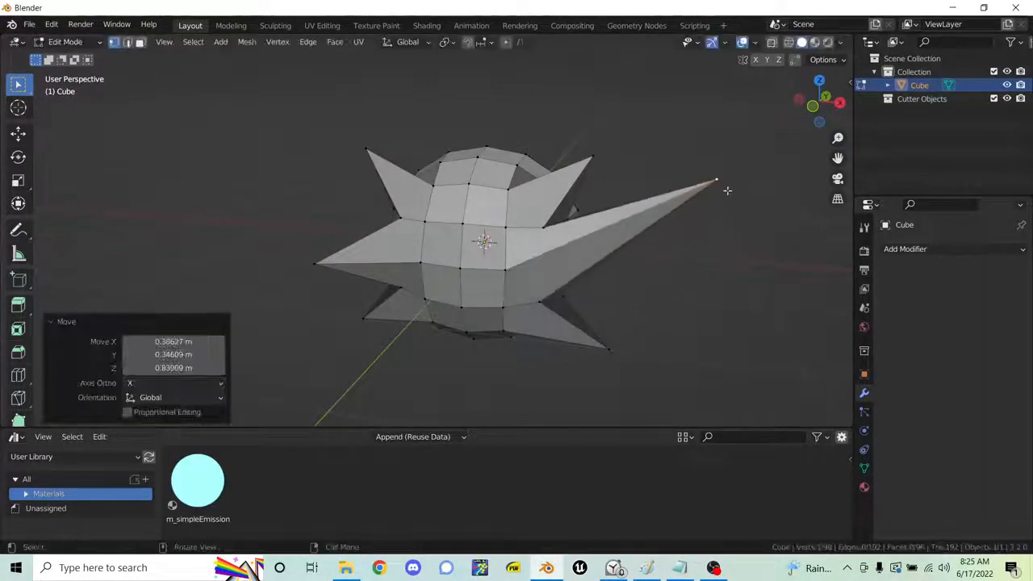
# - Move three other spike tips individually: the negative X middle one down, and both upper ones outward
pyautogui.click(321, 268)
pyautogui.press('g')
pyautogui.click(406, 381)
pyautogui.click(592, 155)
pyautogui.press('g')
pyautogui.click(629, 95)
pyautogui.click(360, 164)
pyautogui.press('g')
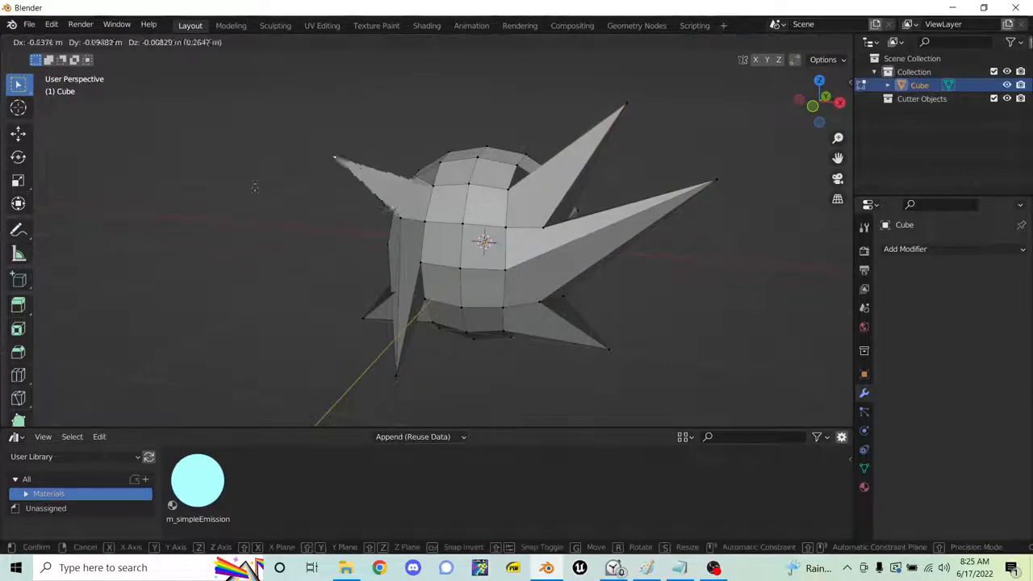
pyautogui.click(253, 198)
# - Return to Object Mode and delete the spiked object from the scene
pyautogui.hotkey('ctrl', 'Tab')
pyautogui.click(319, 222)
pyautogui.moveTo(445, 247)
pyautogui.mouseDown(button='middle')
pyautogui.moveTo(490, 229)
pyautogui.moveTo(520, 242)
pyautogui.moveTo(510, 254)
pyautogui.moveTo(443, 257)
pyautogui.mouseUp(button='middle')
pyautogui.press('x')
pyautogui.click(493, 227)
# - Add a UV sphere with 32 segments, 16 rings and a 1 m radius at the origin
pyautogui.hotkey('shift', 'a')
pyautogui.moveTo(475, 260)
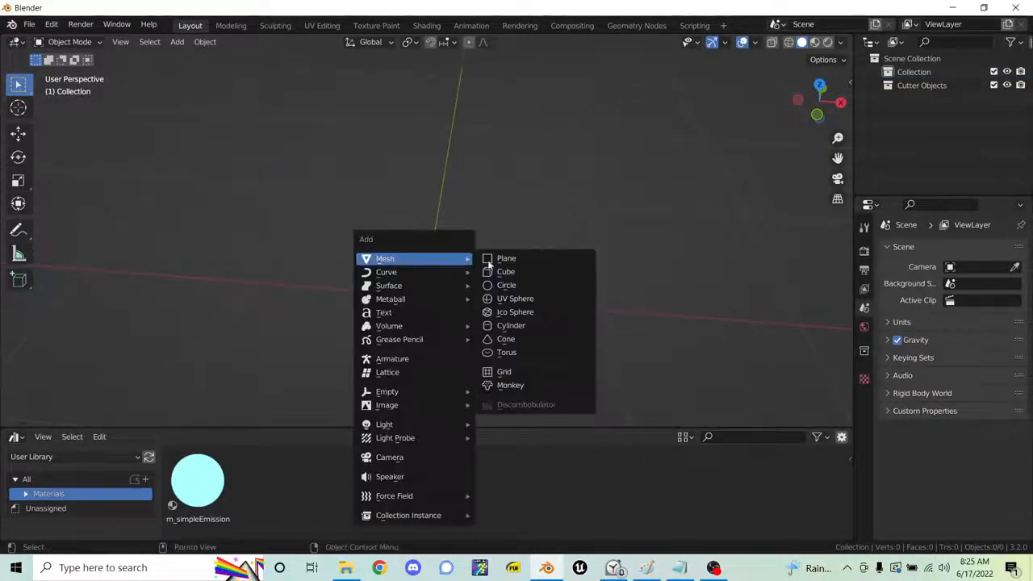
pyautogui.click(515, 299)
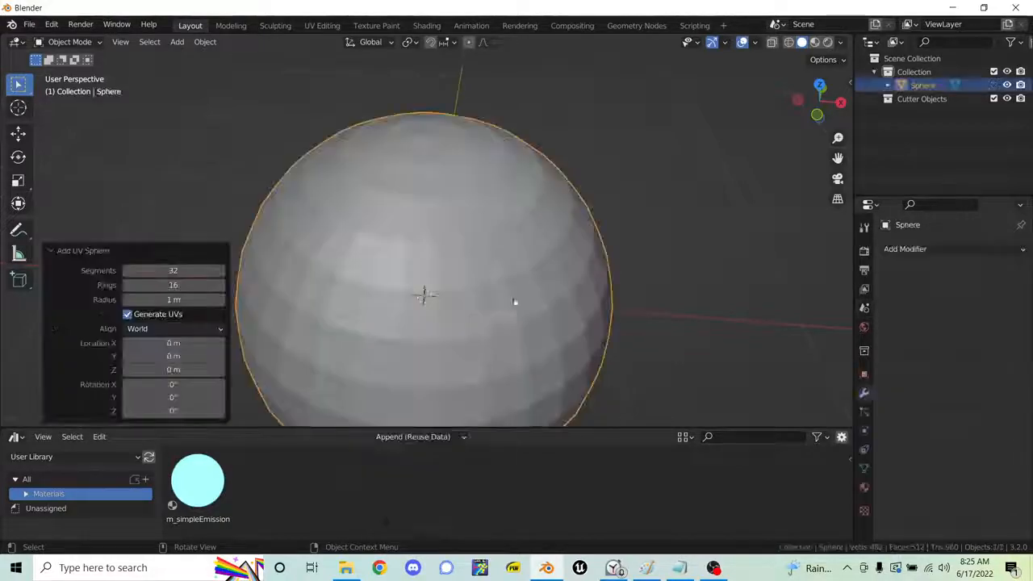
# - In Edit Mode, using front view and wireframe shading, delete the vertices of the sphere's negative X half
pyautogui.press('KP_1')
pyautogui.hotkey('ctrl', 'Tab')
pyautogui.click(627, 236)
pyautogui.press('z')
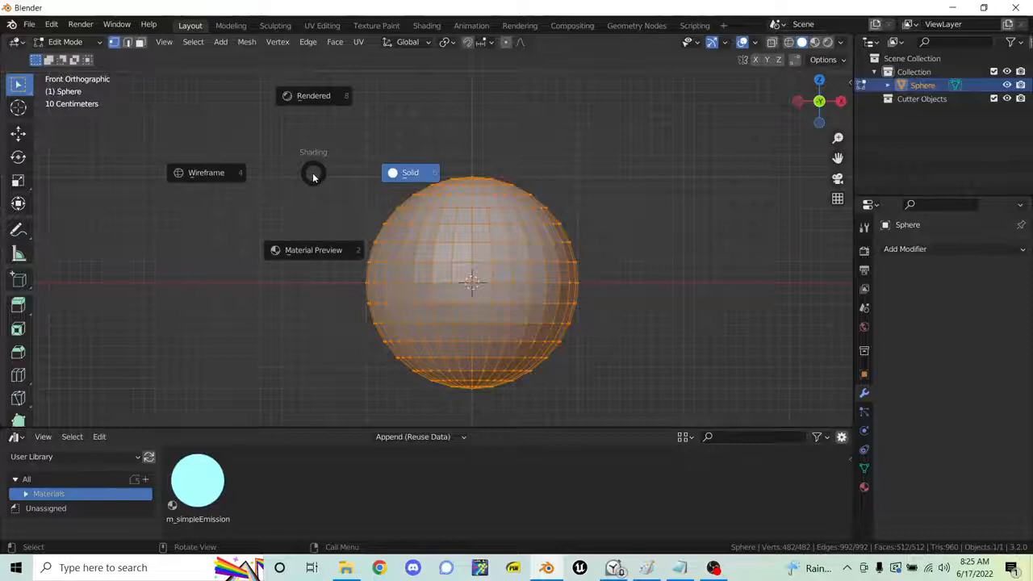
pyautogui.click(274, 162)
pyautogui.moveTo(270, 132); pyautogui.dragTo(471, 437)
pyautogui.press('x')
pyautogui.click(476, 363)
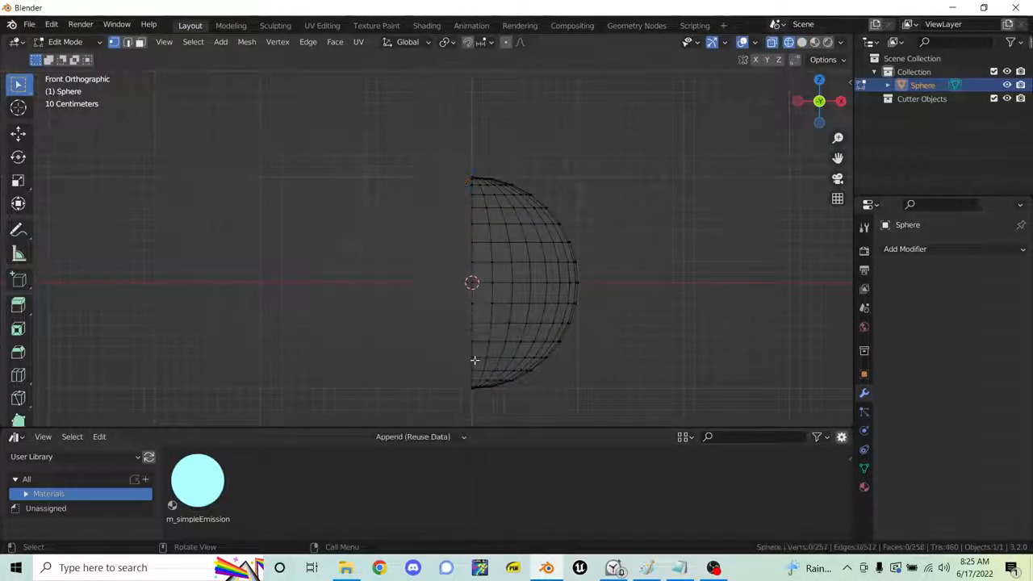
# - Add a Mirror modifier on the X axis to the half sphere and return to Edit Mode with solid shading
pyautogui.click(906, 248)
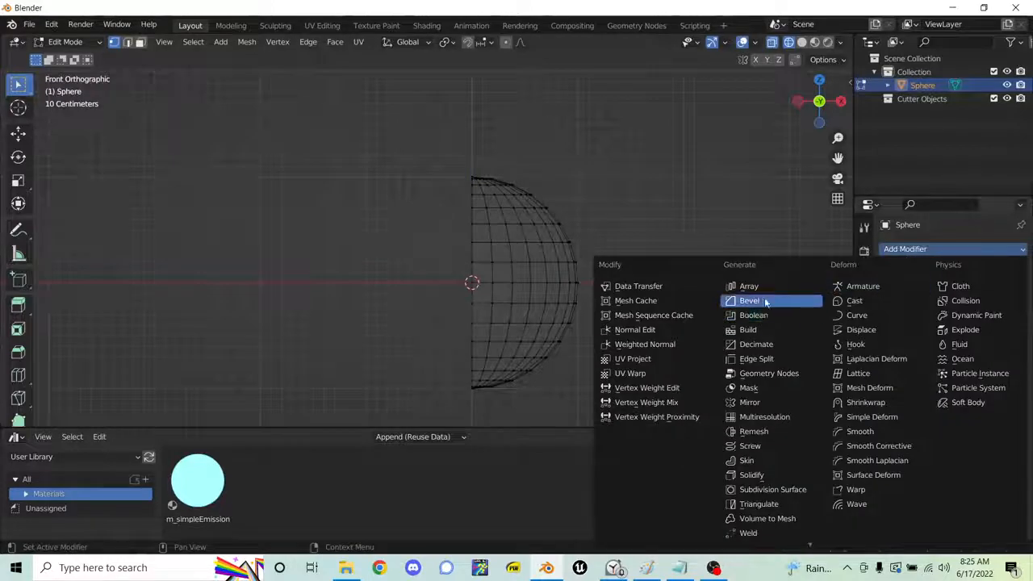
pyautogui.click(755, 390)
pyautogui.hotkey('ctrl', 'Tab')
pyautogui.click(519, 265)
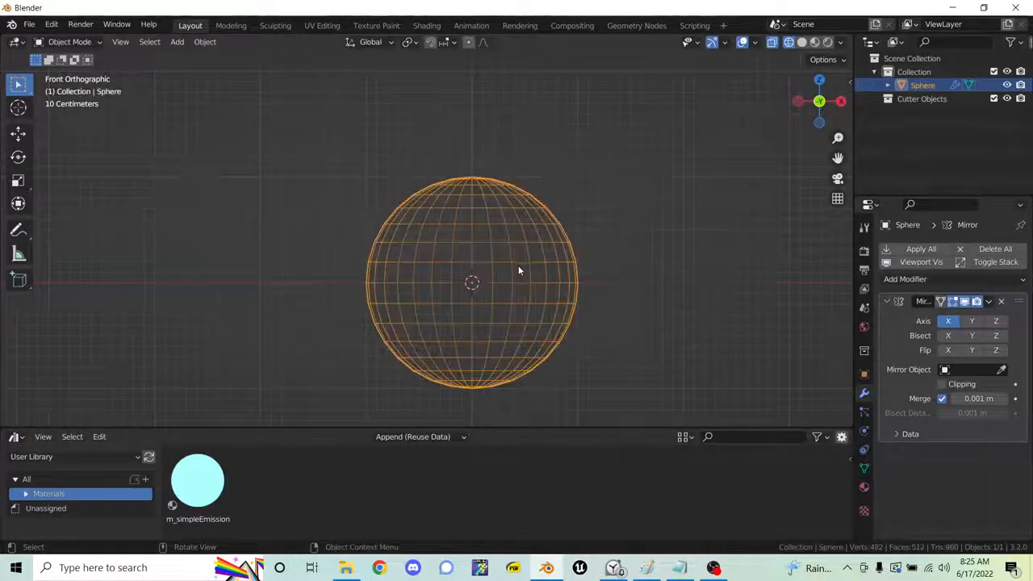
pyautogui.hotkey('ctrl', 'Tab')
pyautogui.click(654, 267)
pyautogui.press('z')
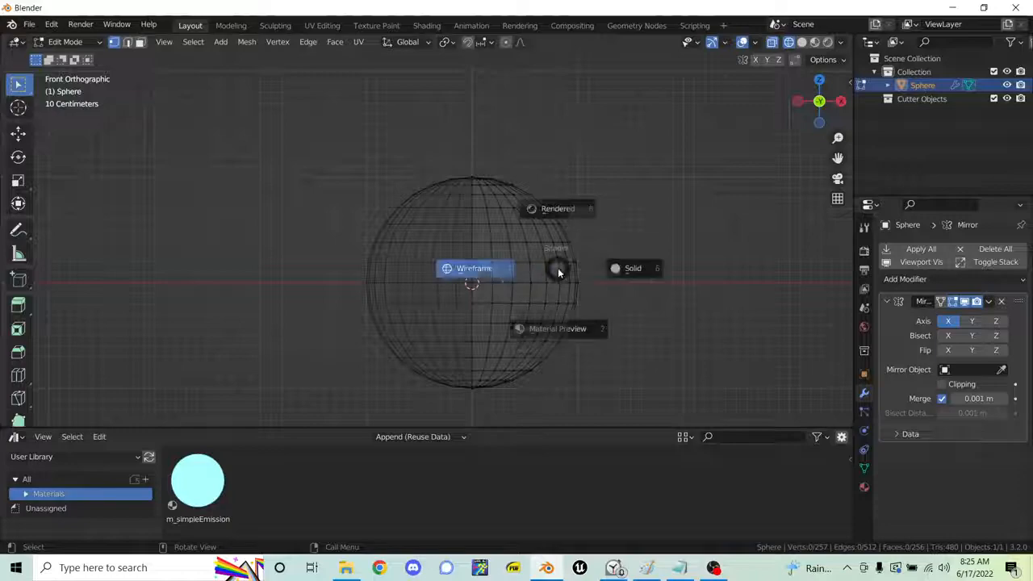
pyautogui.click(627, 268)
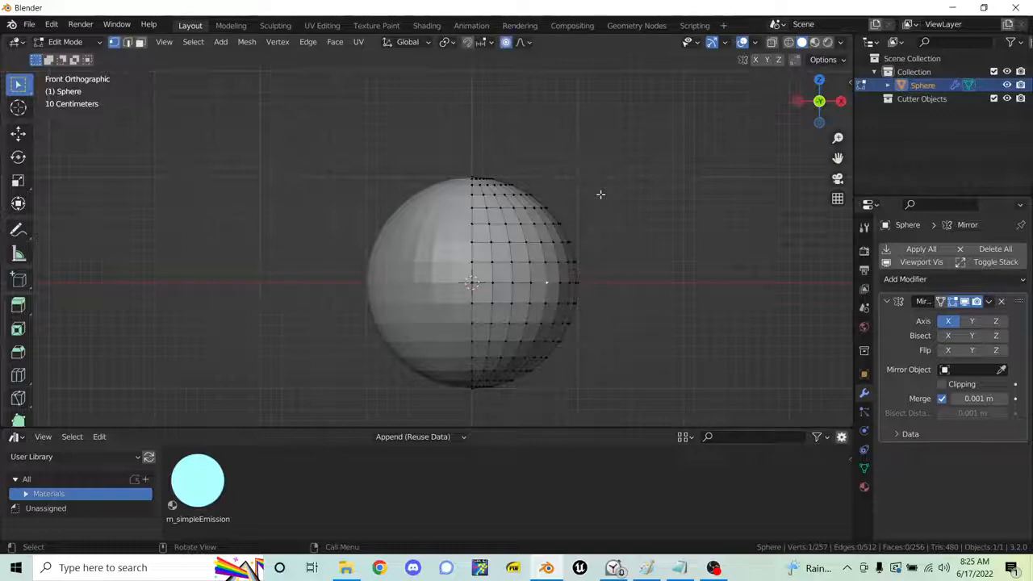
# - Enable Mirror Clipping and move an equator vertex about 0.39 m in X and 0.17 m in Z with Smooth proportional editing, size 0.683 m
pyautogui.press('g')
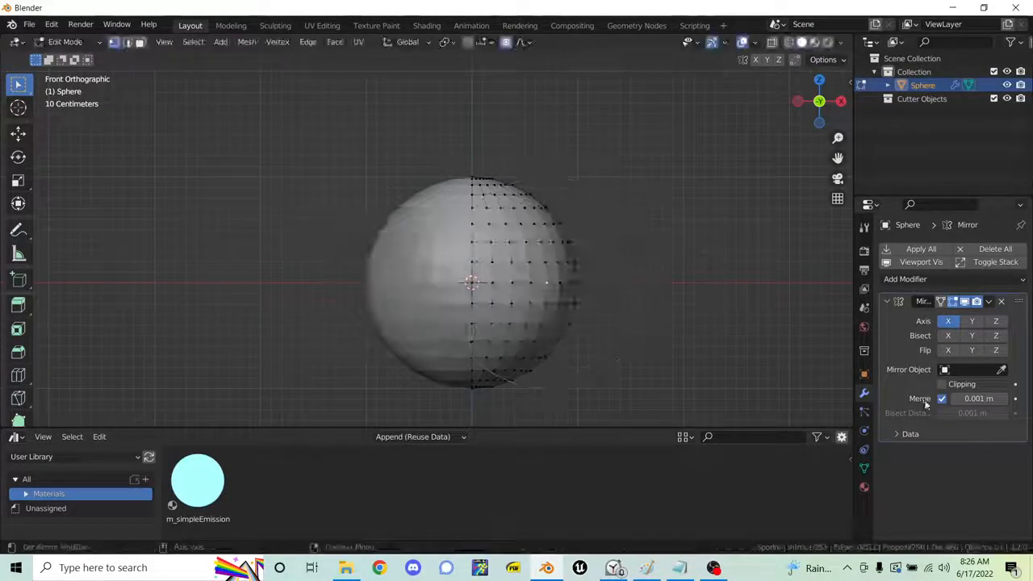
pyautogui.click(941, 385)
pyautogui.press('g')
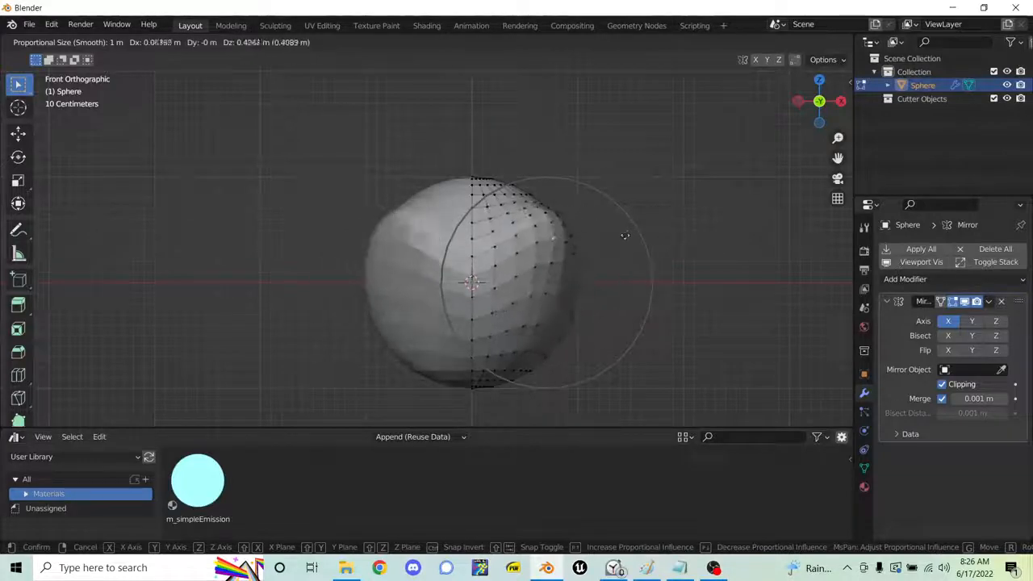
pyautogui.scroll(2, 657, 234)
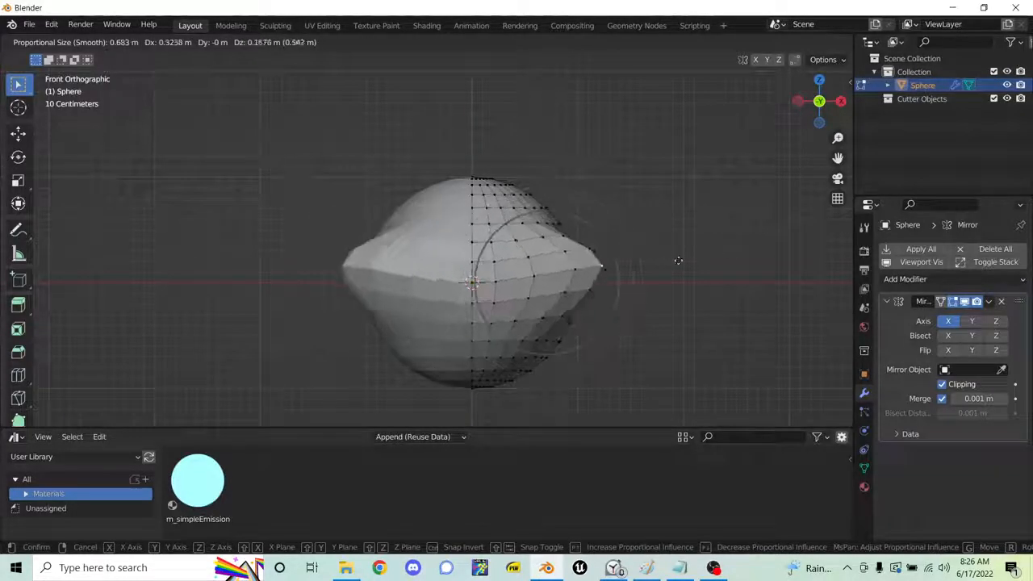
pyautogui.scroll(2, 710, 243)
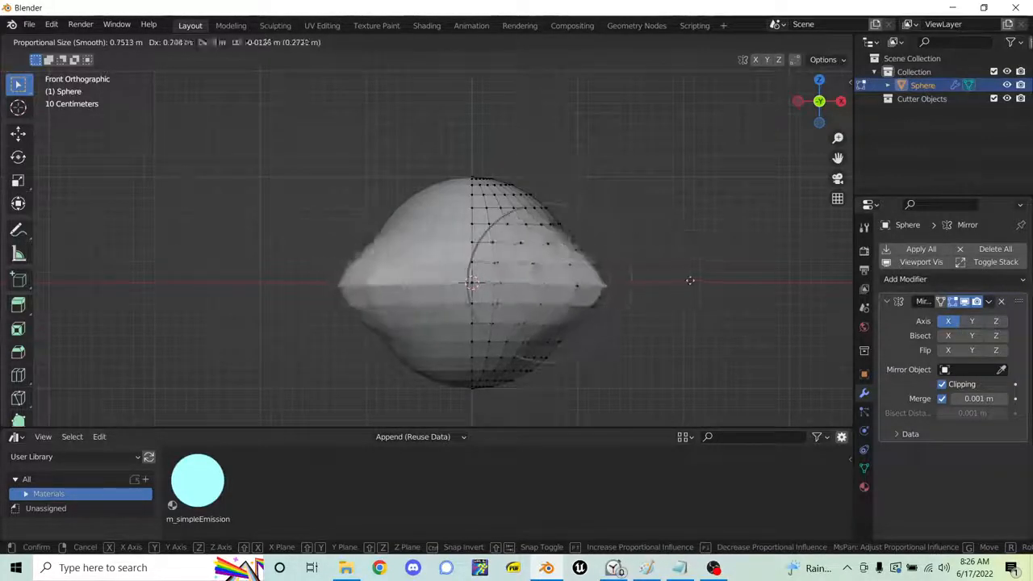
pyautogui.scroll(-8, 685, 282)
pyautogui.scroll(6, 710, 283)
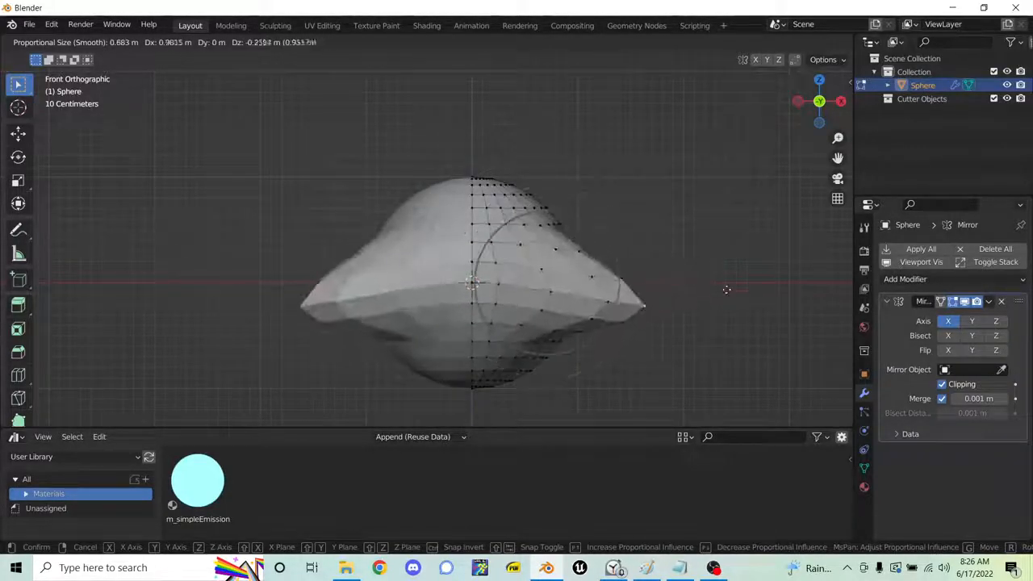
pyautogui.click(664, 259)
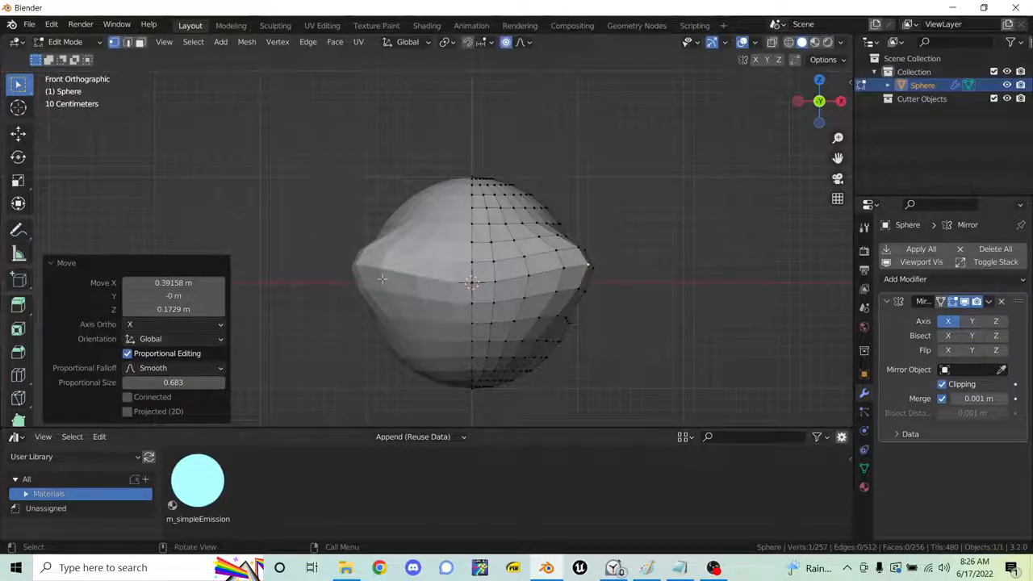
# - Set the proportional falloff to Random and move the same vertex about 0.64 m in X and 0.50 m in Z, size 0.826 m
pyautogui.hotkey('ctrl', 'Tab')
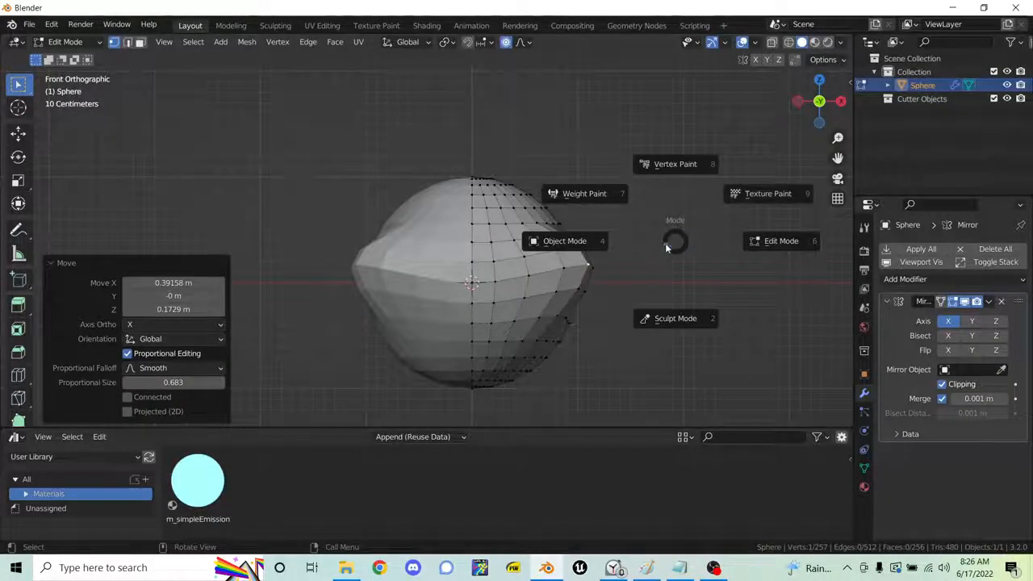
pyautogui.press('Escape')
pyautogui.click(525, 44)
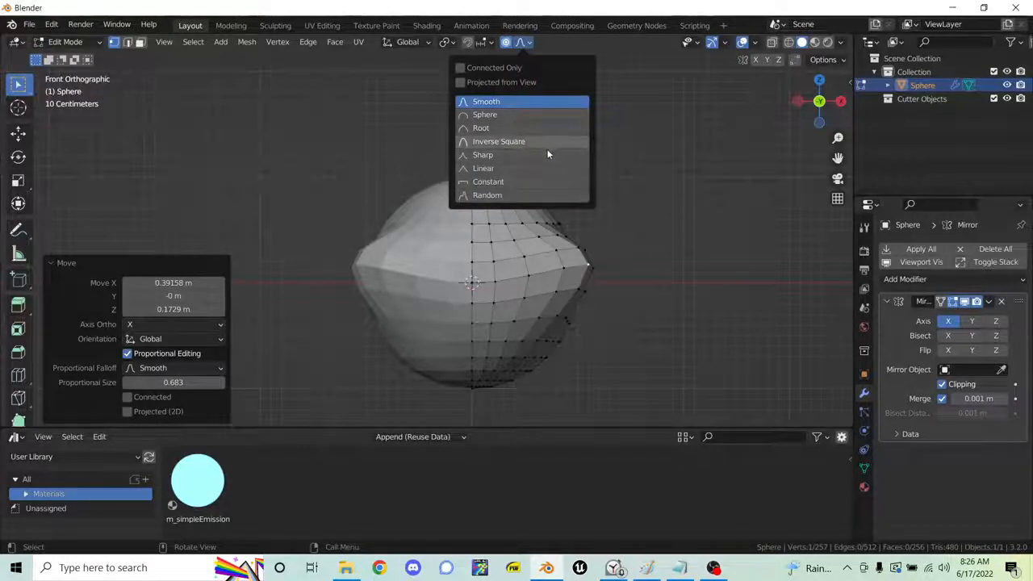
pyautogui.click(531, 195)
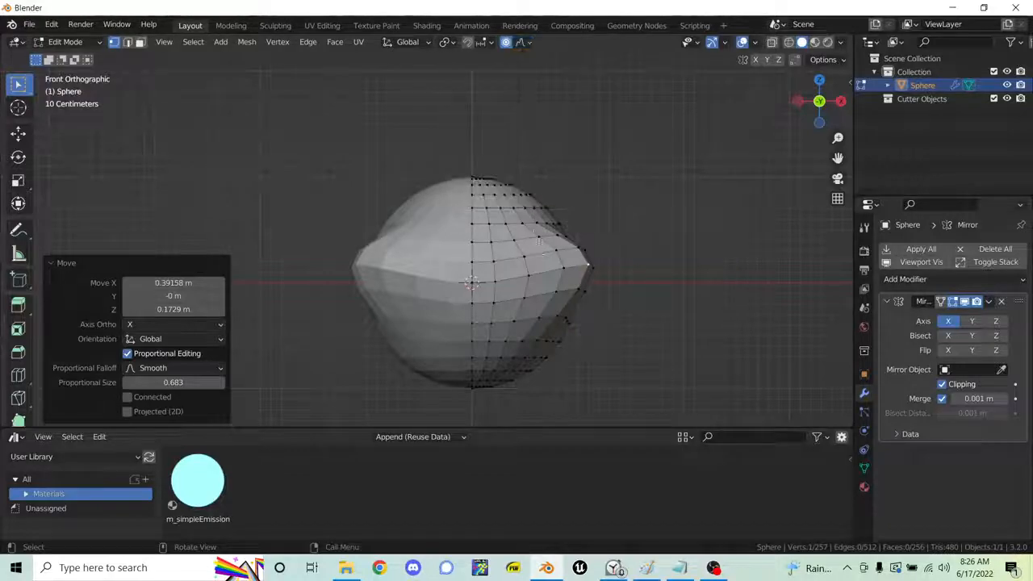
pyautogui.press('g')
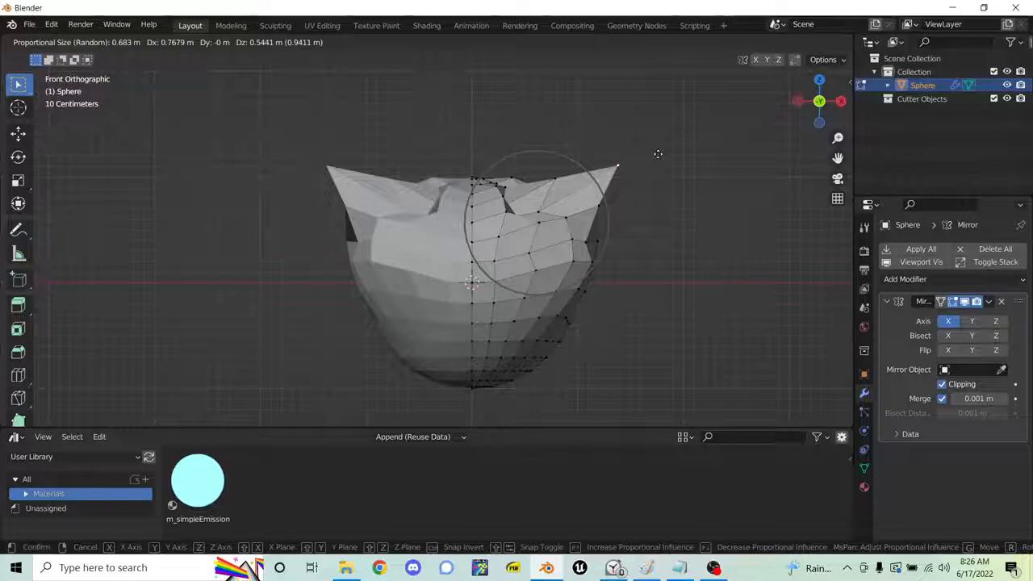
pyautogui.scroll(-1, 635, 161)
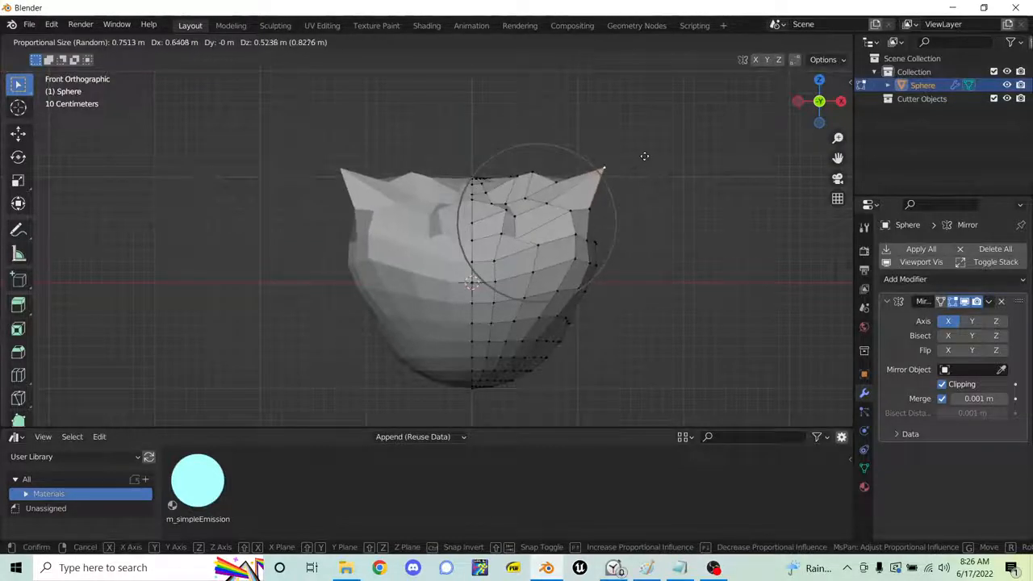
pyautogui.scroll(-1, 644, 156)
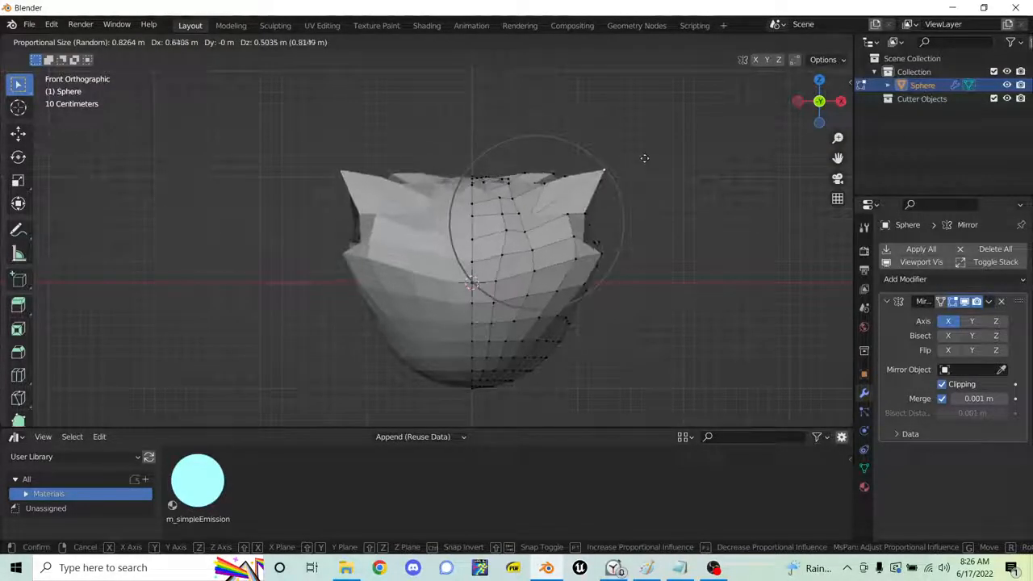
pyautogui.click(644, 159)
pyautogui.click(670, 201)
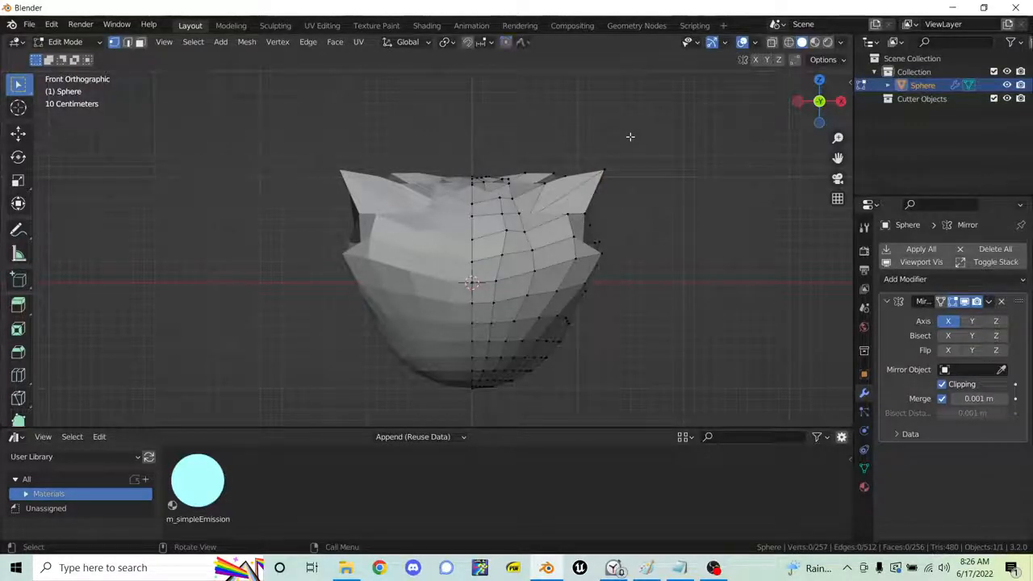
# - Compare the mirrored mesh in Edit Mode and Object Mode from several angles, finishing in Object Mode
pyautogui.moveTo(670, 166); pyautogui.dragTo(647, 211, button='middle')
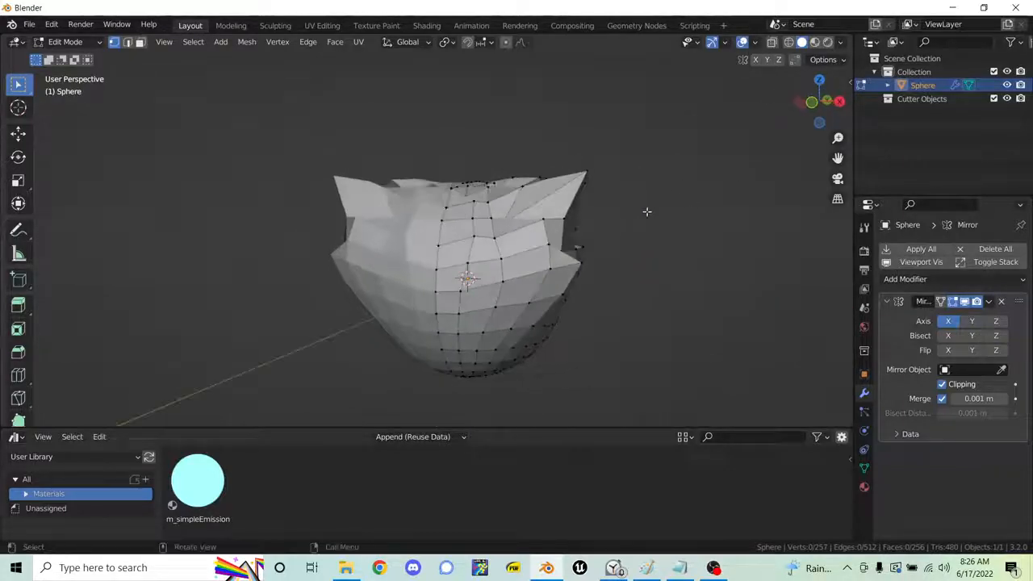
pyautogui.hotkey('ctrl', 'Tab')
pyautogui.click(525, 228)
pyautogui.hotkey('ctrl', 'Tab')
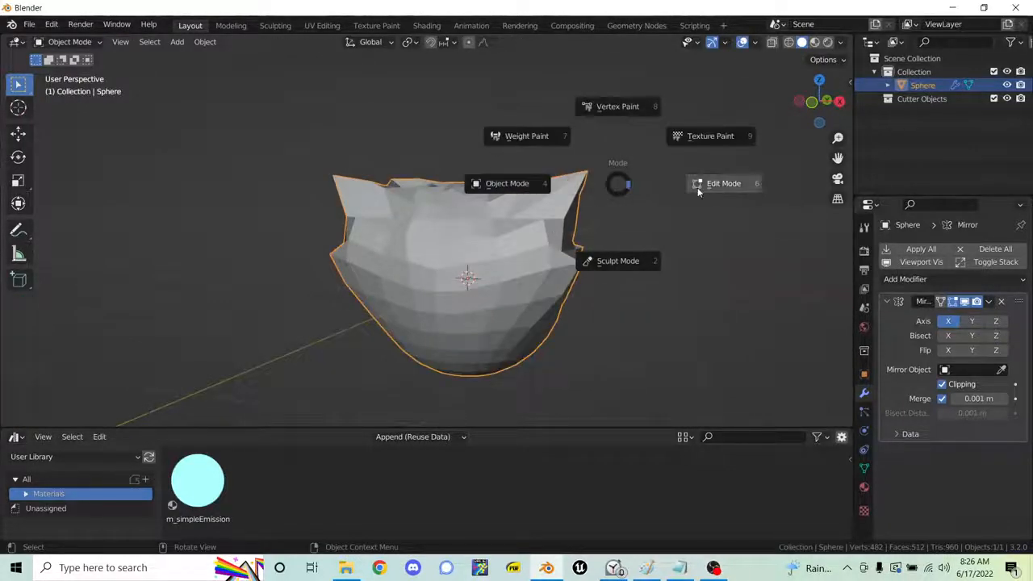
pyautogui.click(699, 186)
pyautogui.moveTo(578, 214); pyautogui.dragTo(614, 218, button='middle')
pyautogui.hotkey('ctrl', 'Tab')
pyautogui.click(535, 225)
pyautogui.moveTo(653, 166); pyautogui.dragTo(794, 263, button='middle')
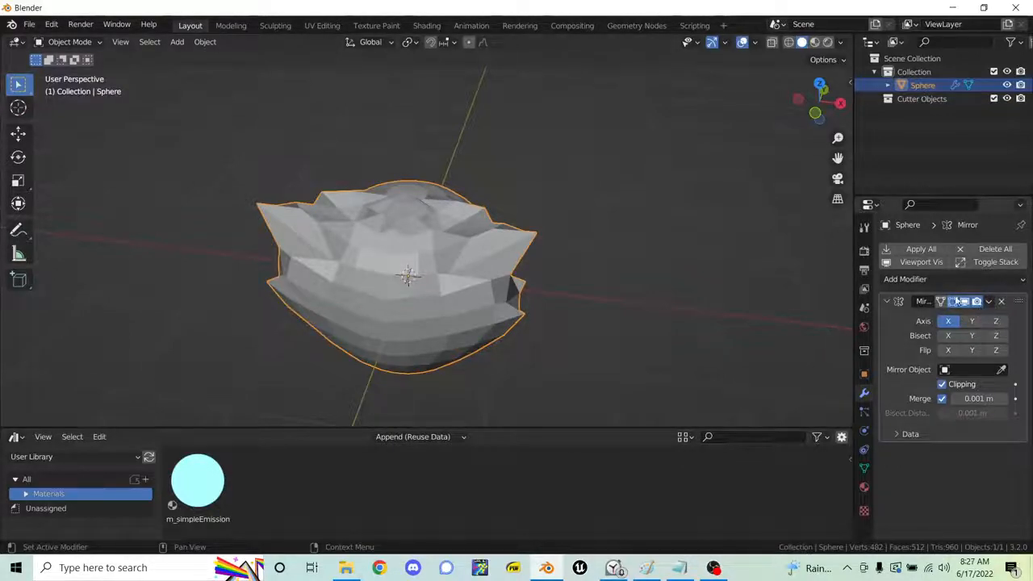
pyautogui.moveTo(519, 282); pyautogui.dragTo(612, 247, button='middle')
pyautogui.hotkey('ctrl', 'Tab')
pyautogui.click(674, 258)
pyautogui.moveTo(673, 259); pyautogui.dragTo(598, 281, button='middle')
pyautogui.hotkey('ctrl', 'Tab')
pyautogui.press('Tab')
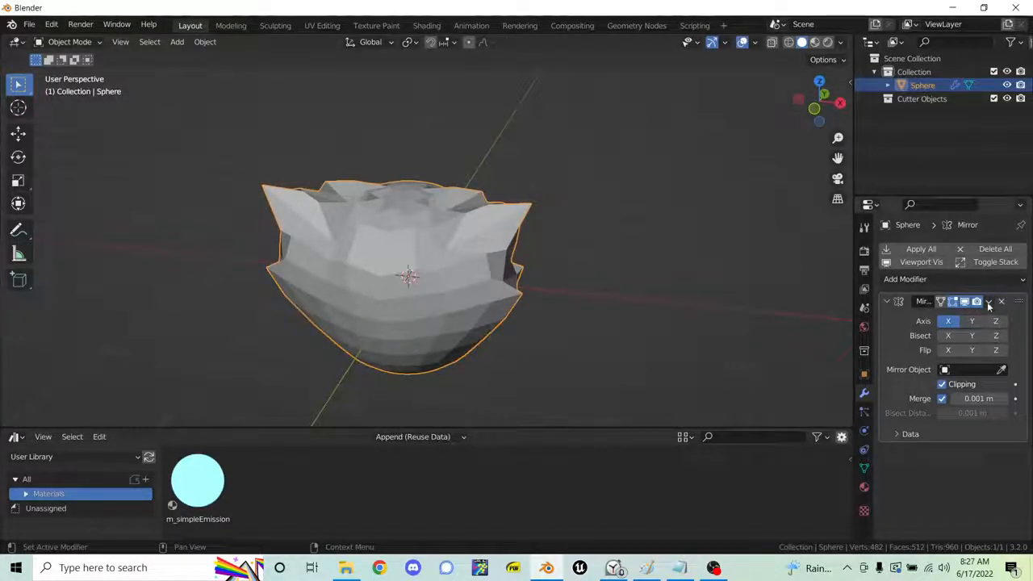
pyautogui.moveTo(420, 222); pyautogui.dragTo(478, 194, button='middle')
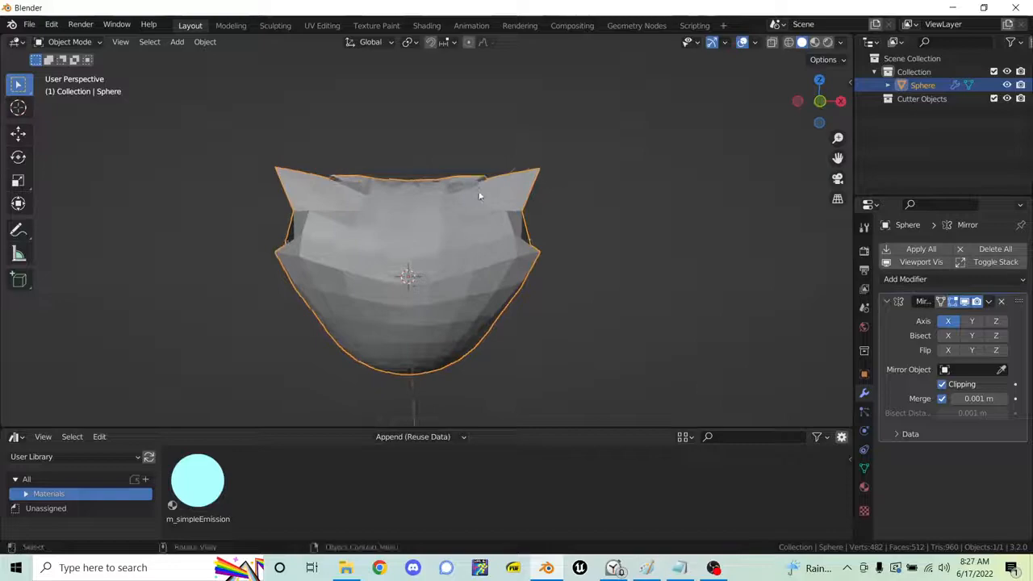
# - Add a Boolean modifier to the mirrored sphere and add a 2 m cube to the scene
pyautogui.click(942, 282)
pyautogui.click(758, 344)
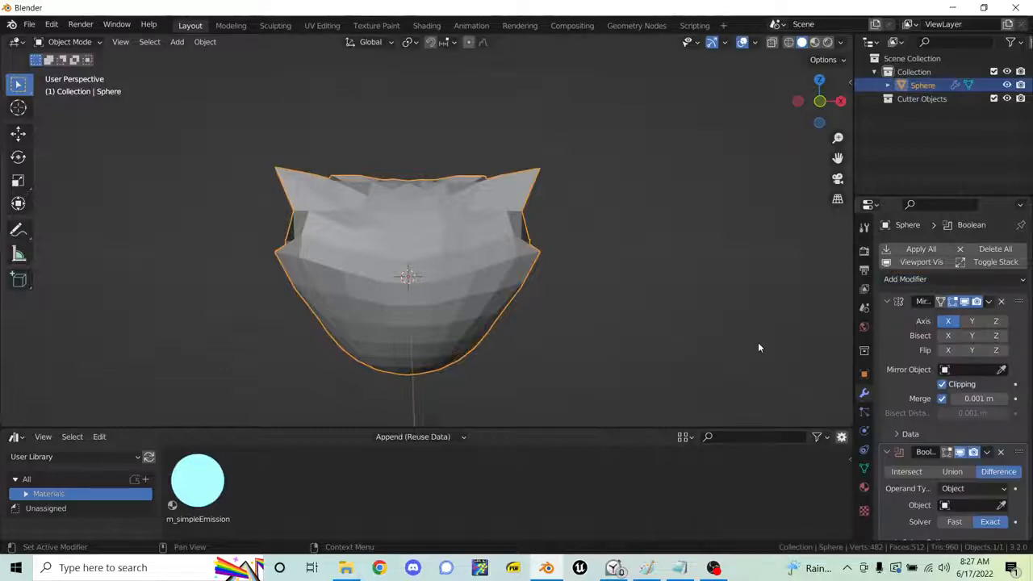
pyautogui.scroll(-2, 696, 309)
pyautogui.hotkey('shift', 'a')
pyautogui.moveTo(697, 282)
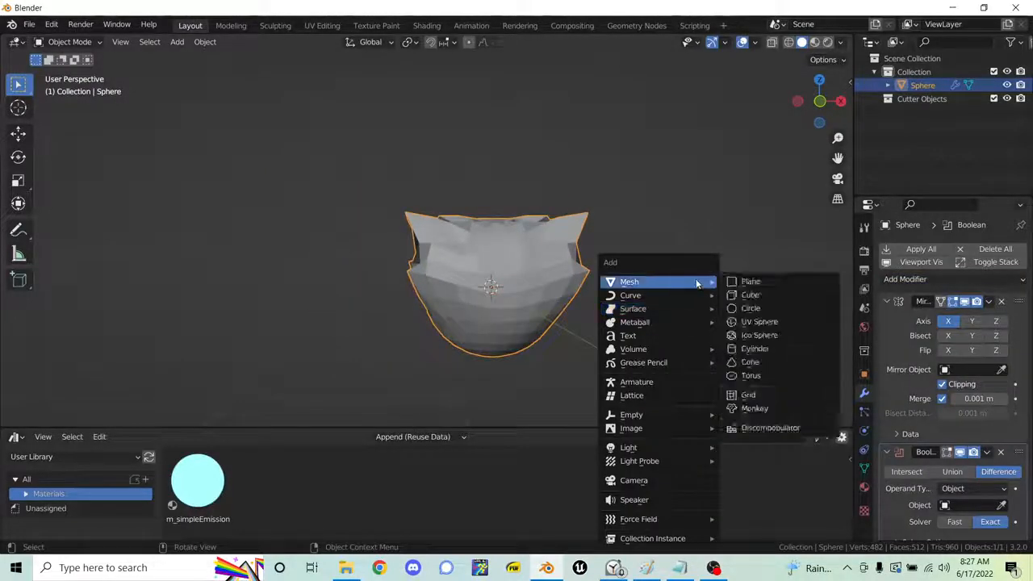
pyautogui.click(738, 293)
# - Move the cube about 1.32 m in X and 1.06 m in Z, and shift it forward along global Y
pyautogui.press('g')
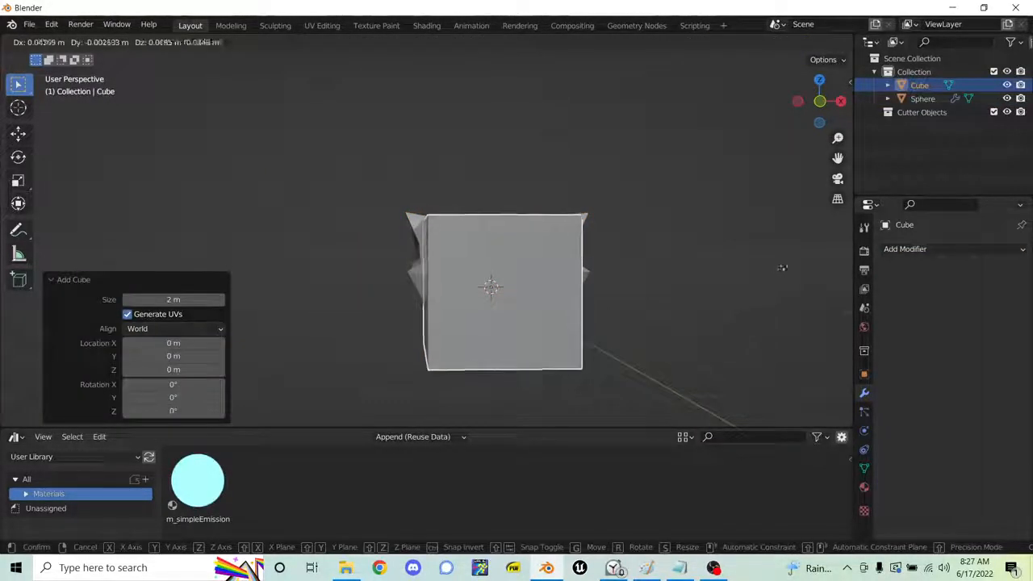
pyautogui.click(3, 211)
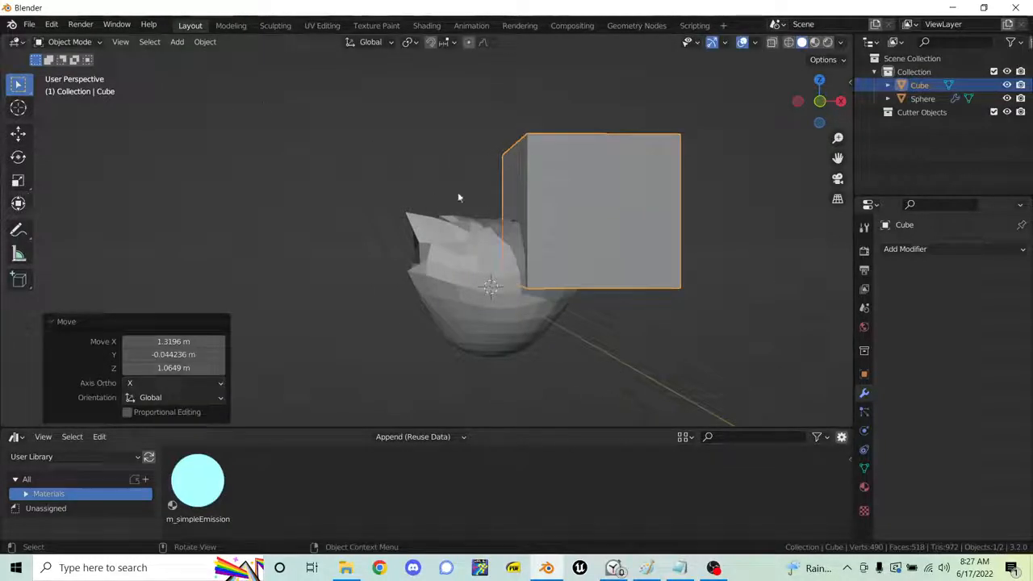
pyautogui.press('g')
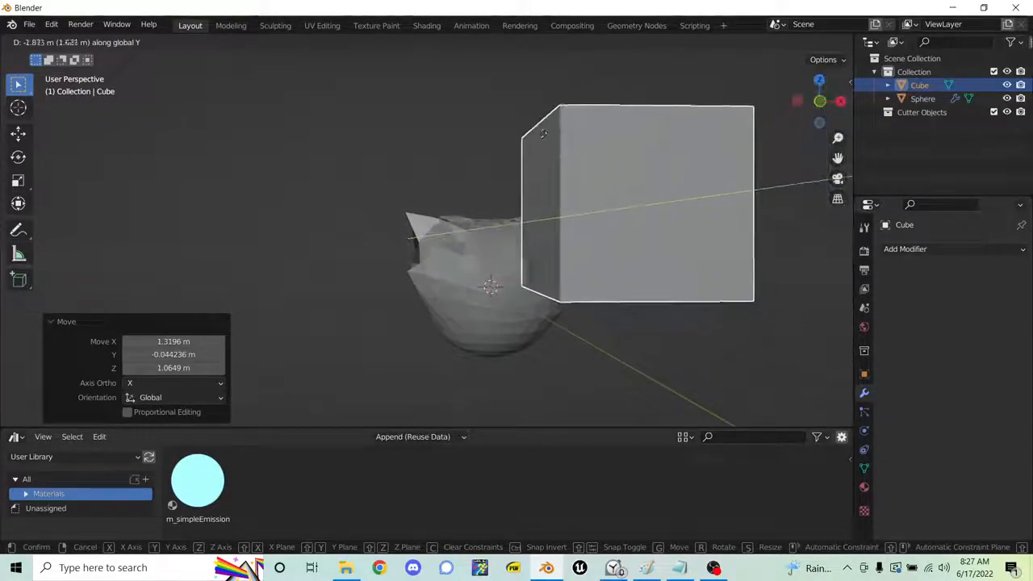
pyautogui.click(648, 235)
# - Set the cube as the target object of the sphere's Boolean Difference modifier
pyautogui.click(488, 267)
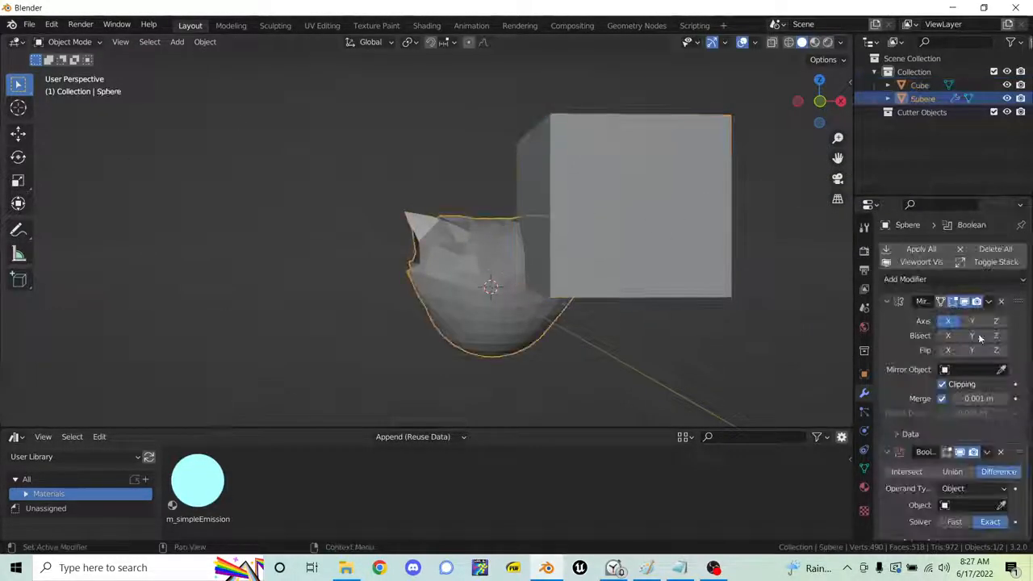
pyautogui.click(1003, 506)
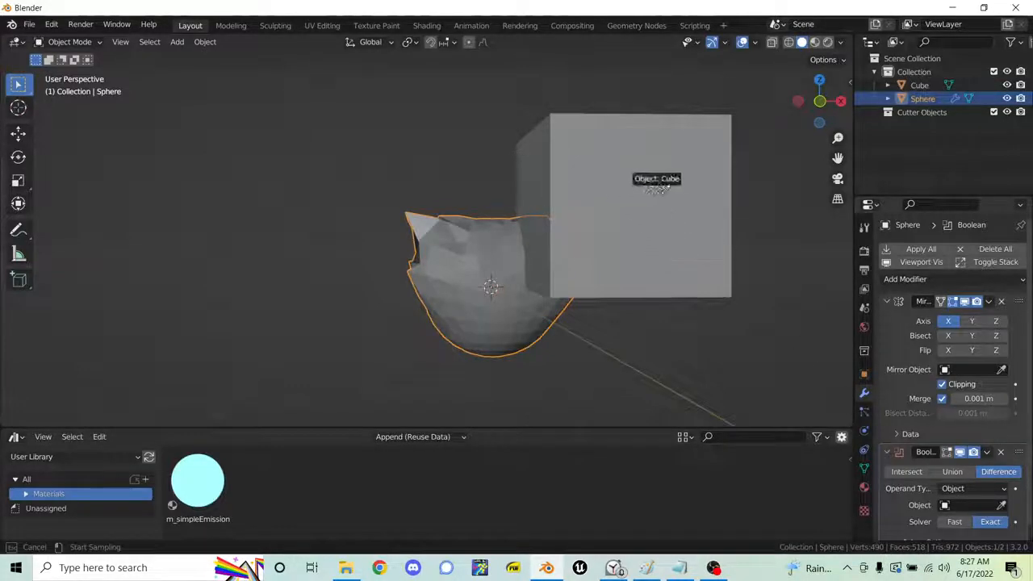
pyautogui.click(629, 142)
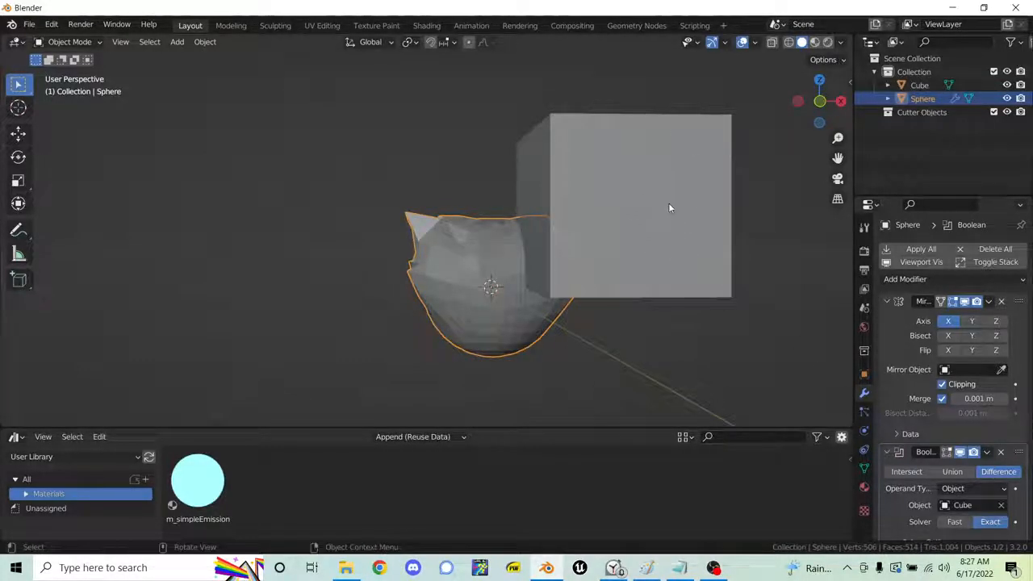
# - Move the cube into the Cutter Objects collection and toggle that collection off and on to check the Boolean cut
pyautogui.click(663, 191)
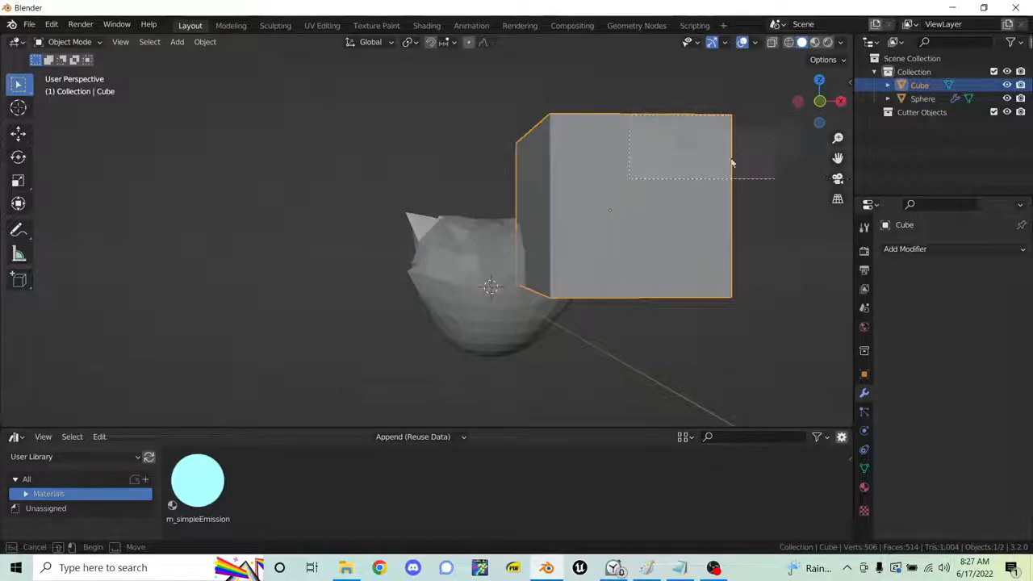
pyautogui.moveTo(917, 87); pyautogui.dragTo(925, 117)
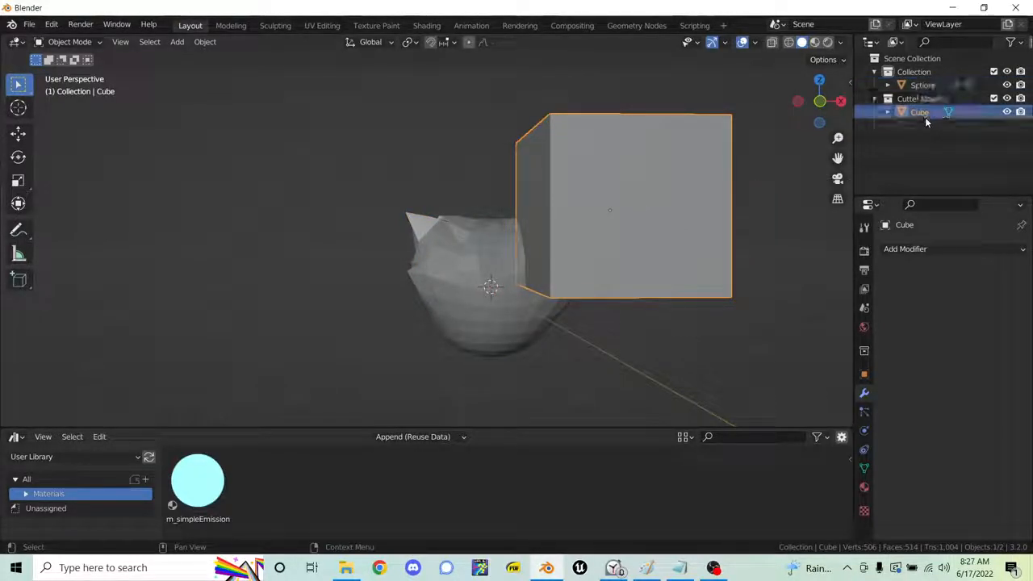
pyautogui.click(994, 99)
pyautogui.moveTo(731, 201); pyautogui.dragTo(678, 246, button='middle')
pyautogui.moveTo(584, 290); pyautogui.dragTo(556, 314, button='middle')
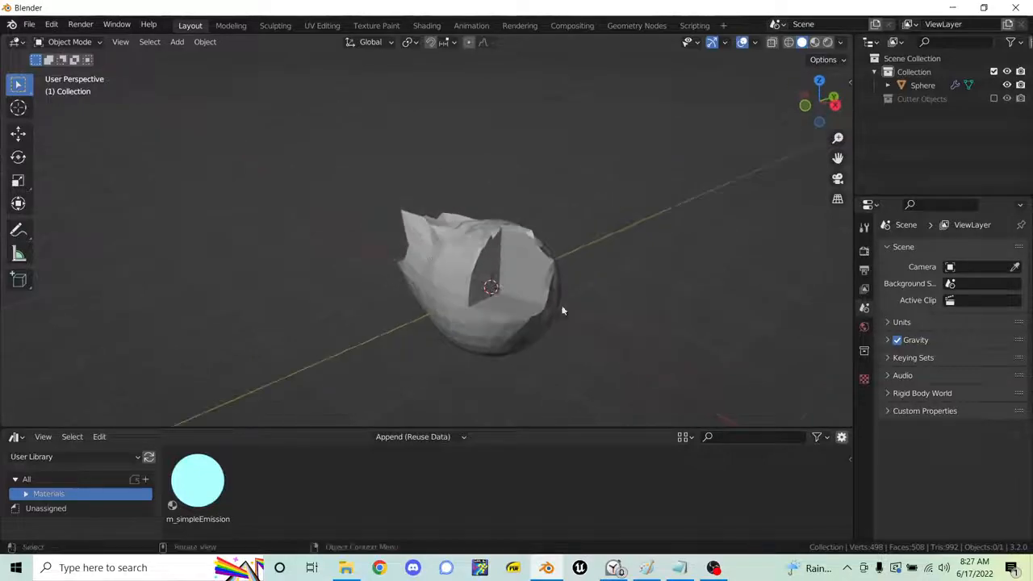
pyautogui.click(462, 280)
pyautogui.moveTo(538, 267); pyautogui.dragTo(510, 295, button='middle')
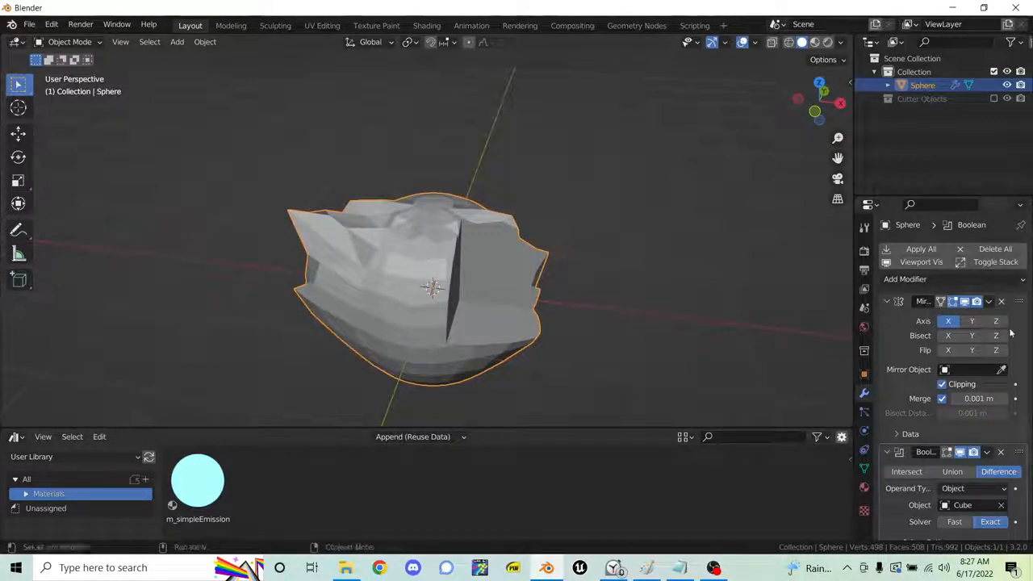
pyautogui.scroll(-1, 981, 364)
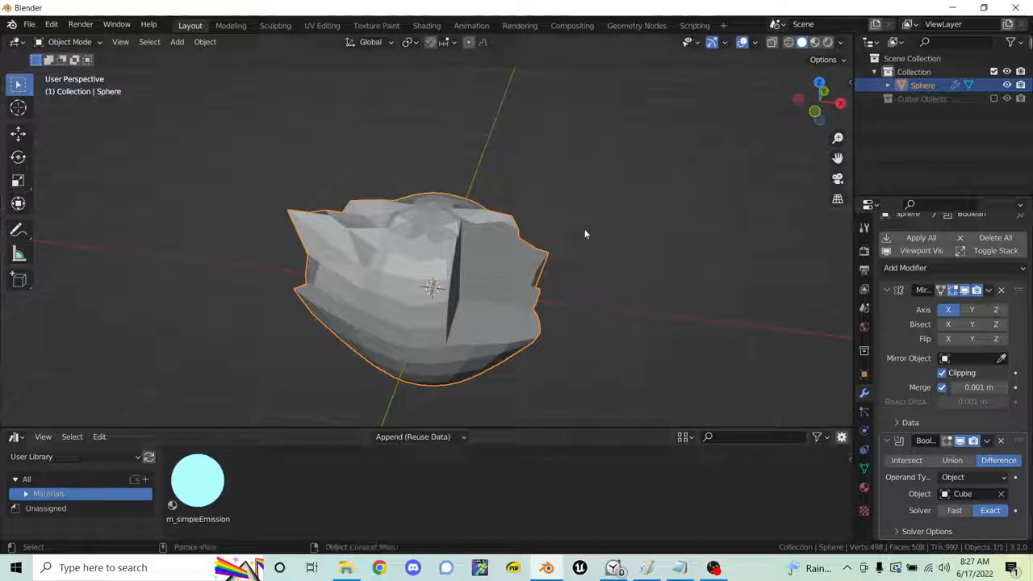
pyautogui.click(994, 99)
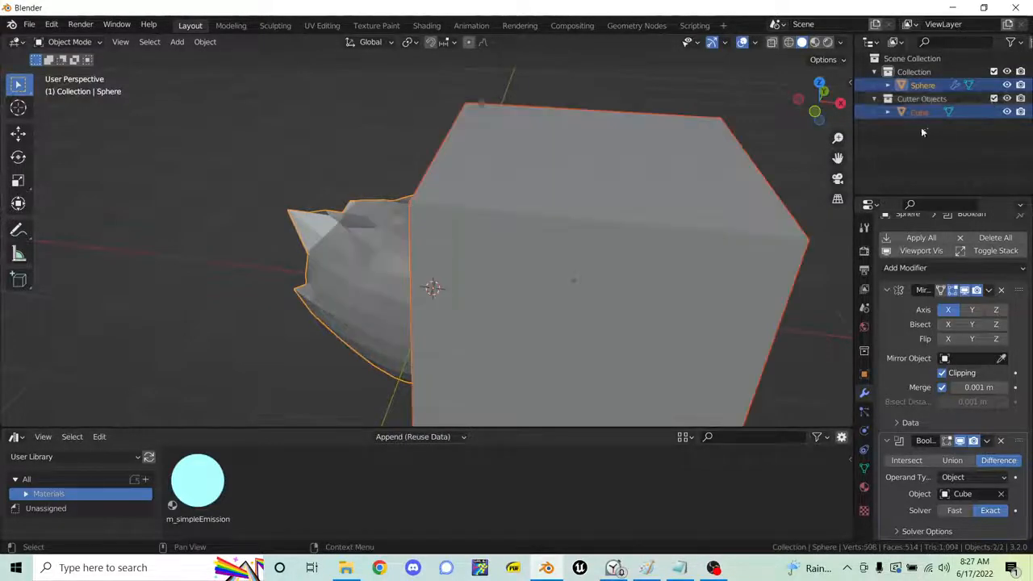
pyautogui.press('g')
pyautogui.hotkey('shift', 'z')
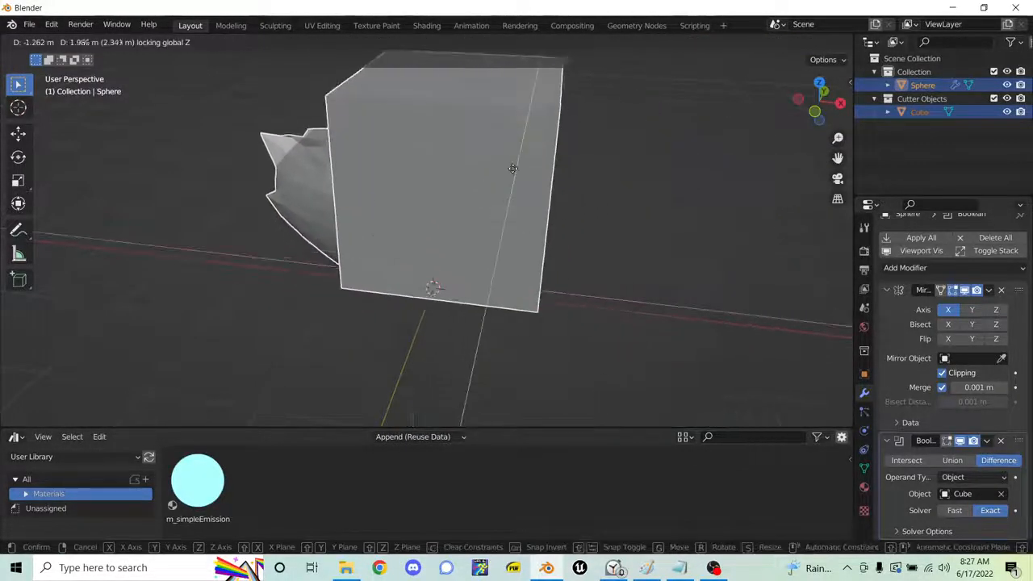
pyautogui.rightClick(597, 246)
# - Move only the cube to the rear negative-X side of the sphere and exclude the Cutter Objects collection from view
pyautogui.click(940, 115)
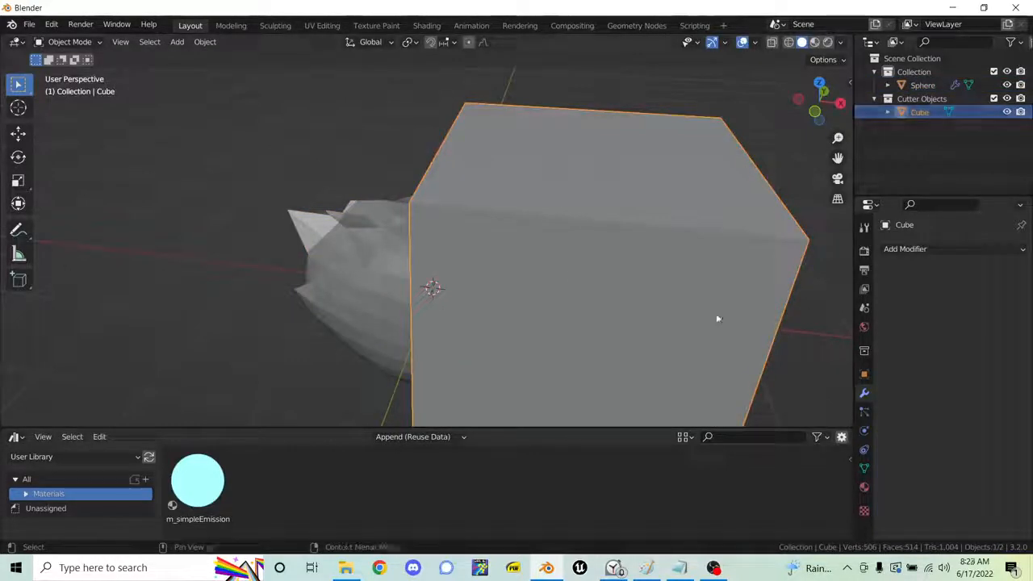
pyautogui.press('g')
pyautogui.click(499, 213)
pyautogui.click(497, 283)
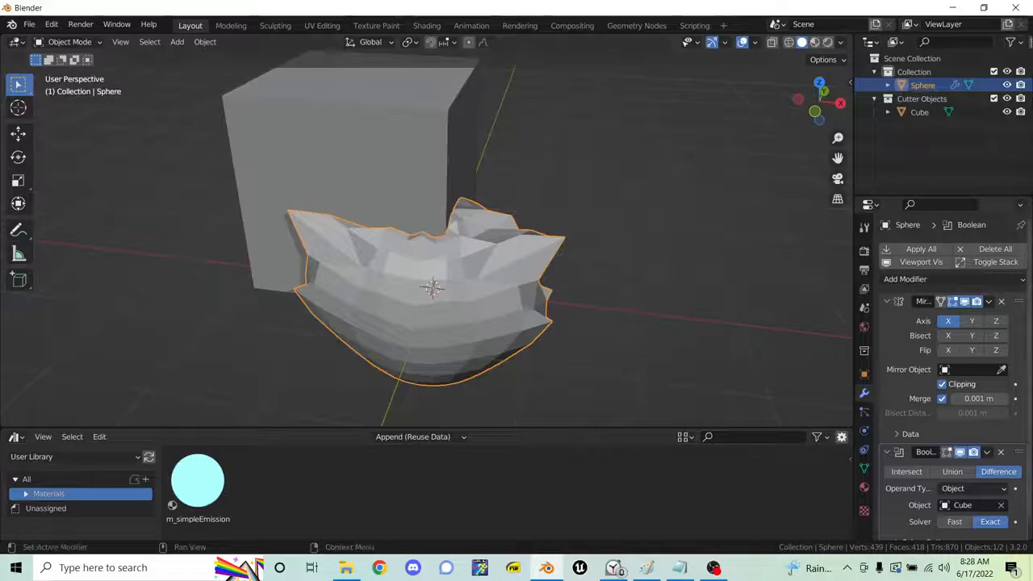
pyautogui.keyDown('shift'); pyautogui.click(504, 177); pyautogui.keyUp('shift')
pyautogui.click(993, 98)
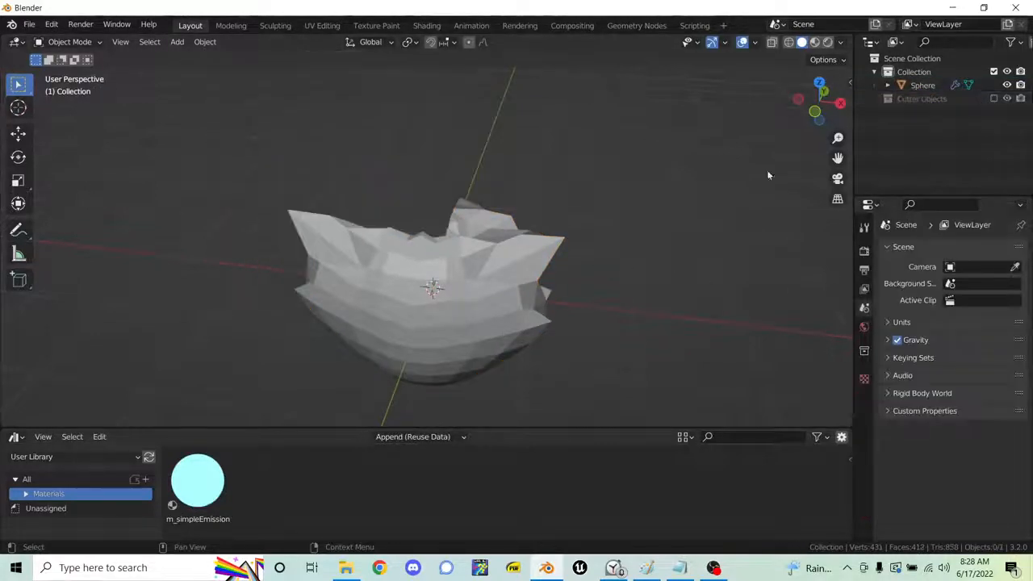
# - Pull a vertex on the sphere's positive-X side outward and upward in Edit Mode, finishing in Object Mode
pyautogui.click(491, 285)
pyautogui.moveTo(491, 285); pyautogui.dragTo(565, 298, button='middle')
pyautogui.hotkey('ctrl', 'Tab')
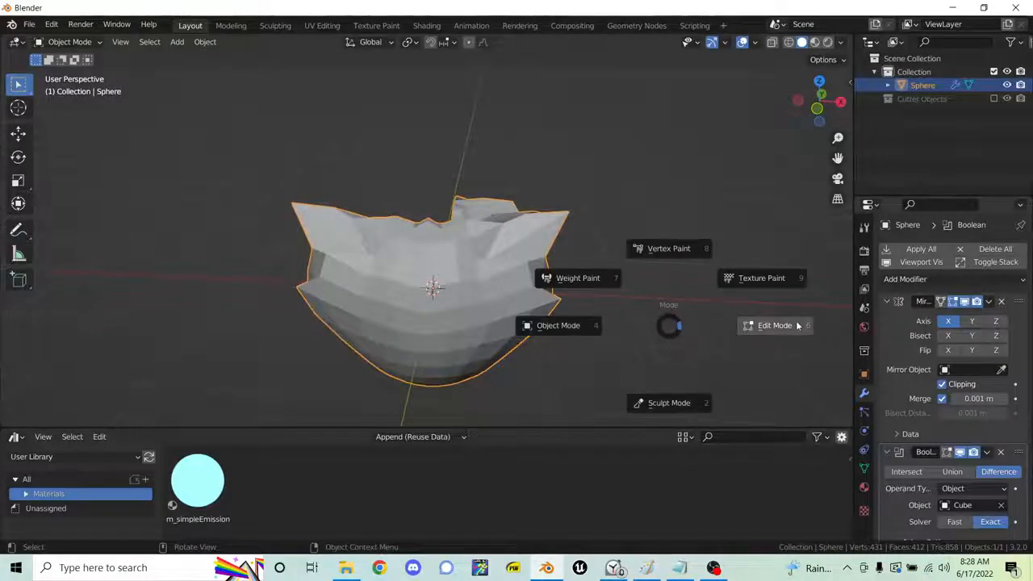
pyautogui.click(797, 322)
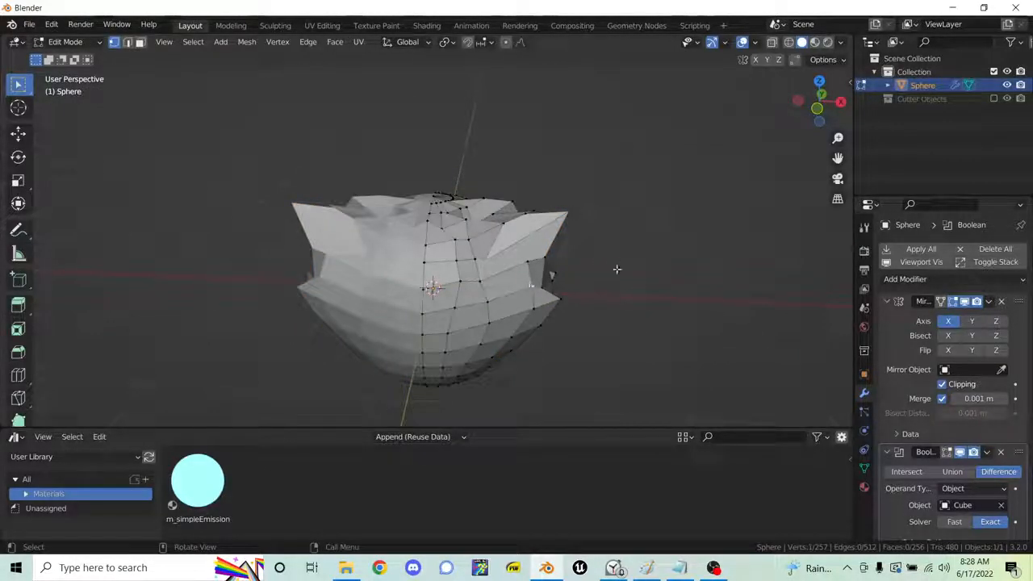
pyautogui.moveTo(590, 273); pyautogui.dragTo(625, 254, button='middle')
pyautogui.press('g')
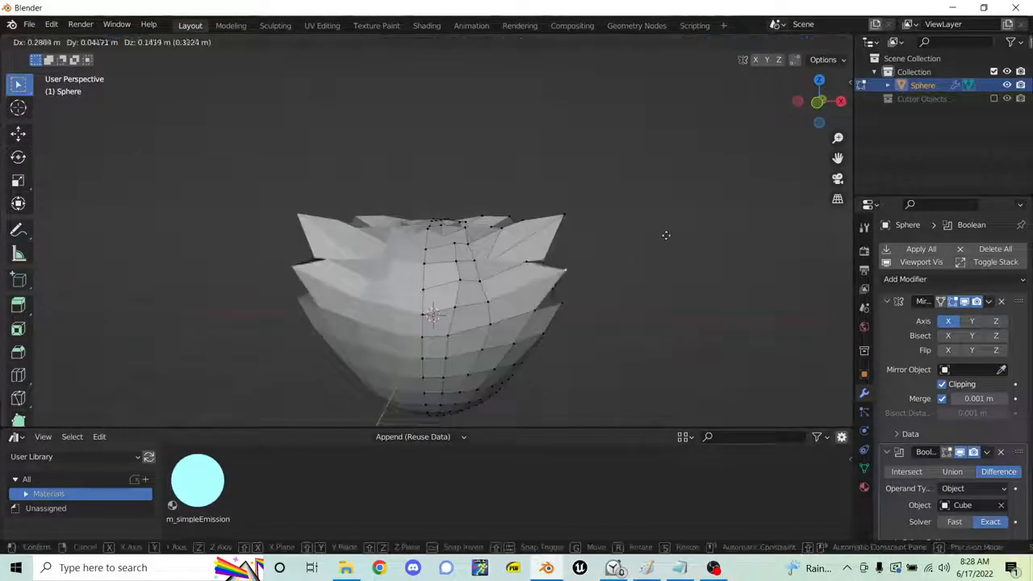
pyautogui.click(684, 239)
pyautogui.hotkey('ctrl', 'Tab')
pyautogui.click(534, 284)
pyautogui.moveTo(592, 247); pyautogui.dragTo(462, 292, button='middle')
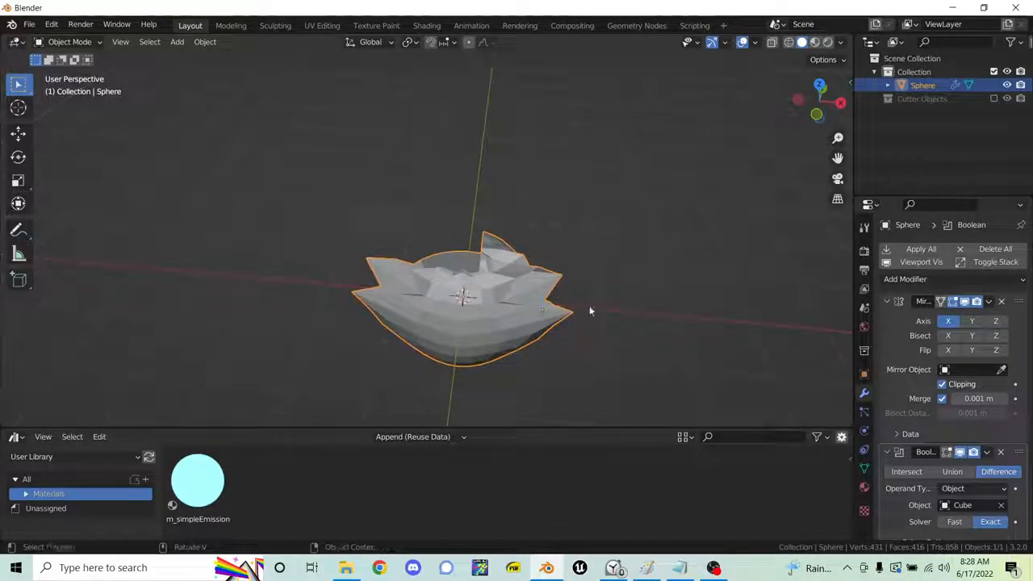
pyautogui.hotkey('shift', 'd')
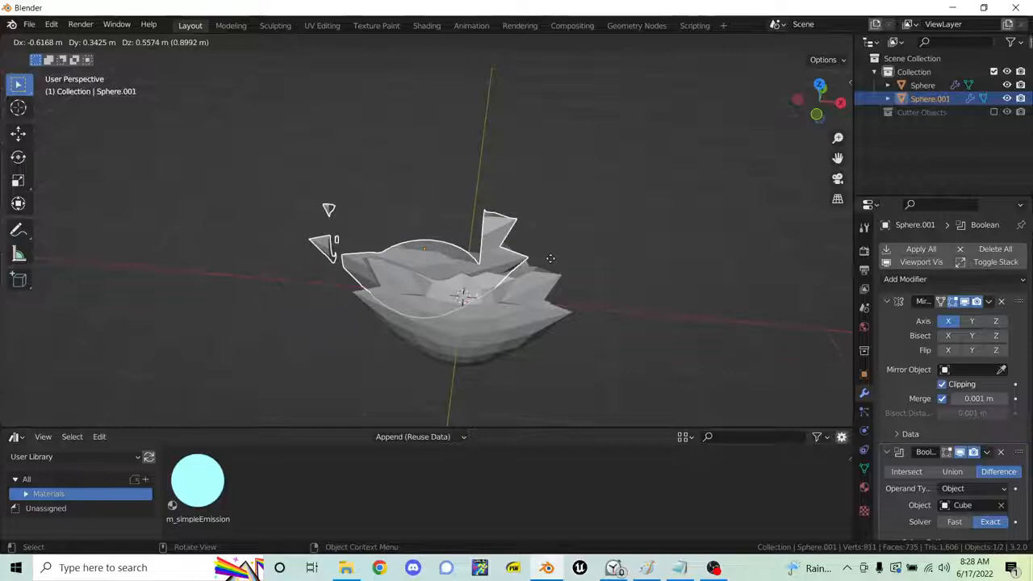
pyautogui.rightClick(551, 263)
pyautogui.hotkey('ctrl', 'z')
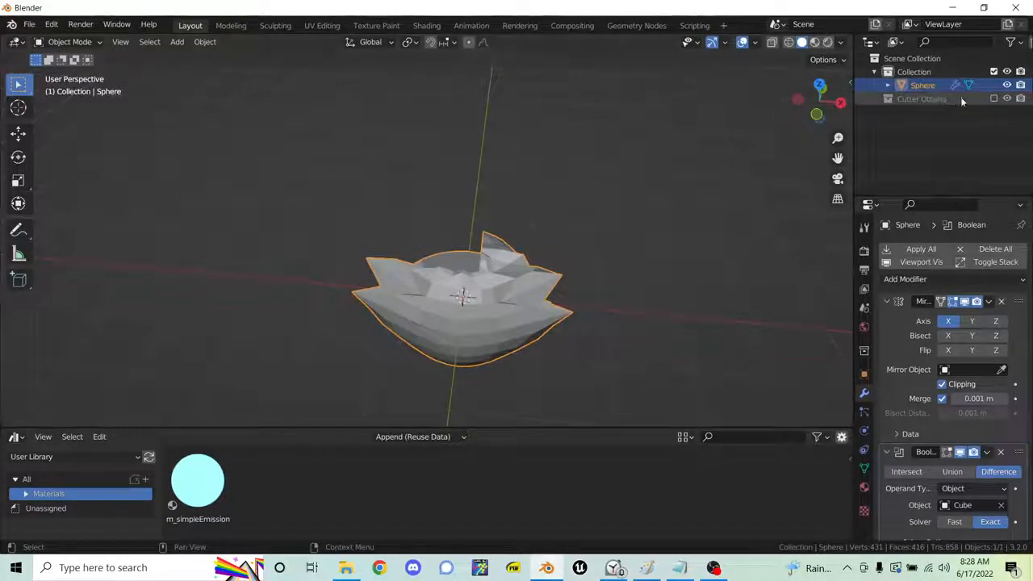
# - Re-enable the Cutter Objects collection and duplicate the sphere together with its cube, placing the copies beside the originals along negative X
pyautogui.click(994, 98)
pyautogui.click(480, 212)
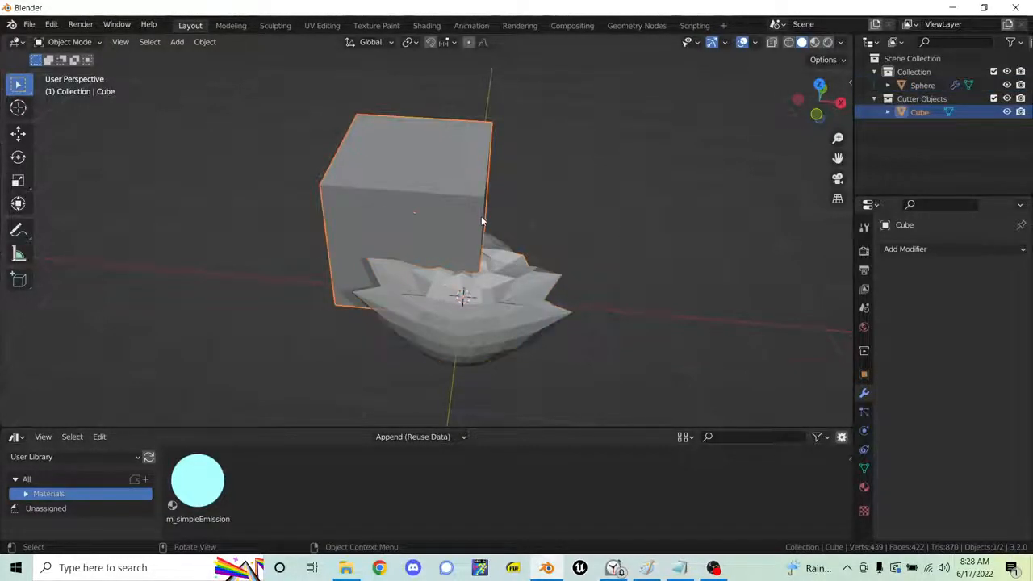
pyautogui.keyDown('shift'); pyautogui.click(485, 308); pyautogui.keyUp('shift')
pyautogui.hotkey('shift', 'd')
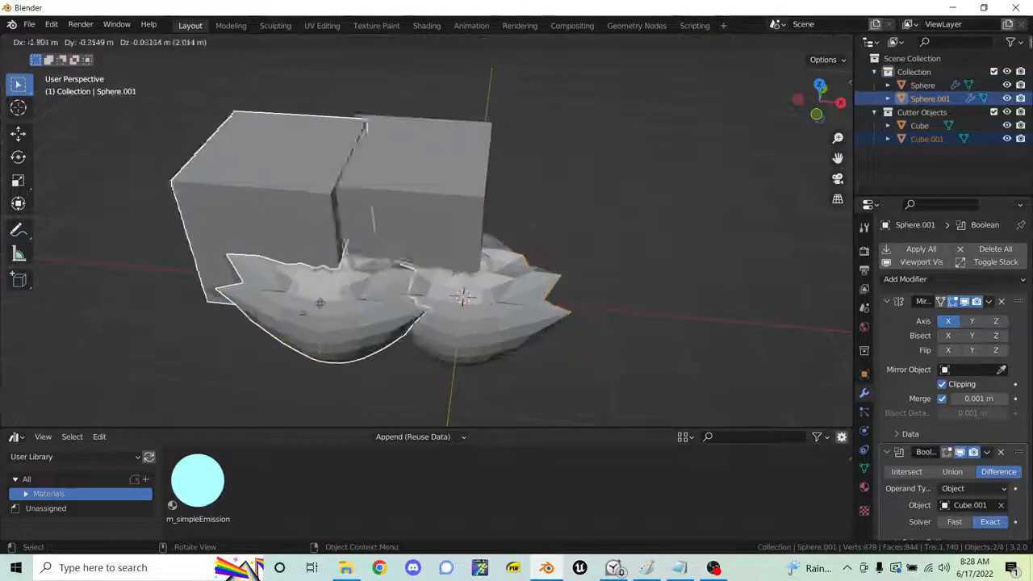
pyautogui.click(175, 217)
pyautogui.click(175, 215)
pyautogui.moveTo(175, 215); pyautogui.dragTo(198, 223, button='middle')
pyautogui.click(280, 272)
pyautogui.moveTo(279, 272); pyautogui.dragTo(361, 280, button='middle')
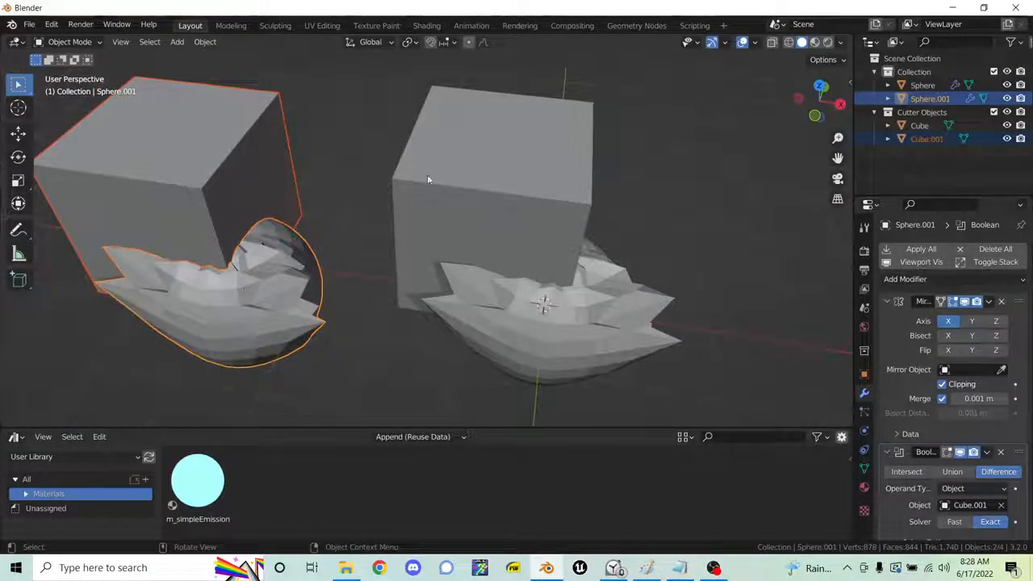
# - Exclude the Cutter Objects collection and compare the cuts on both spheres
pyautogui.click(994, 112)
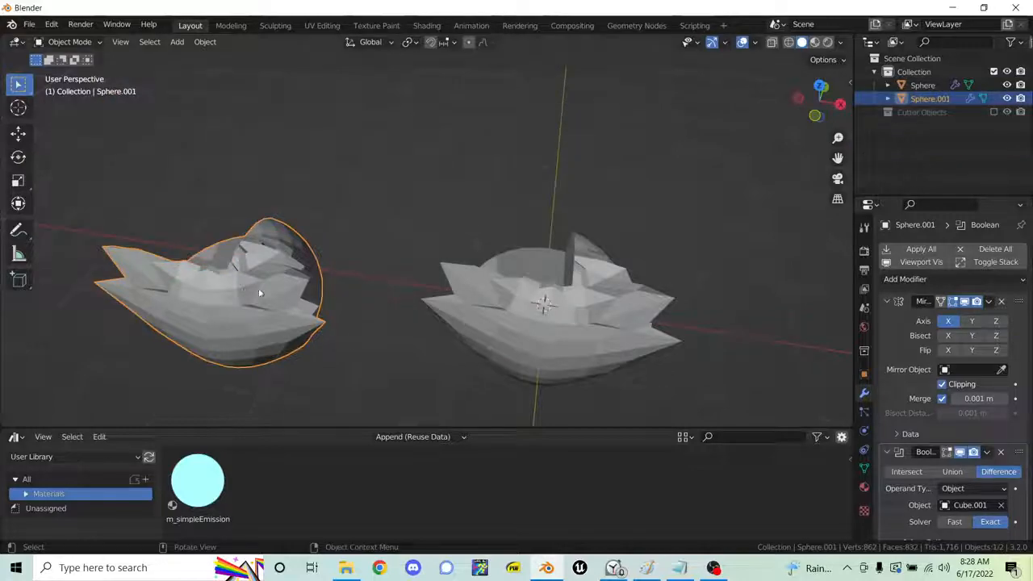
pyautogui.moveTo(272, 320); pyautogui.dragTo(362, 395, button='middle')
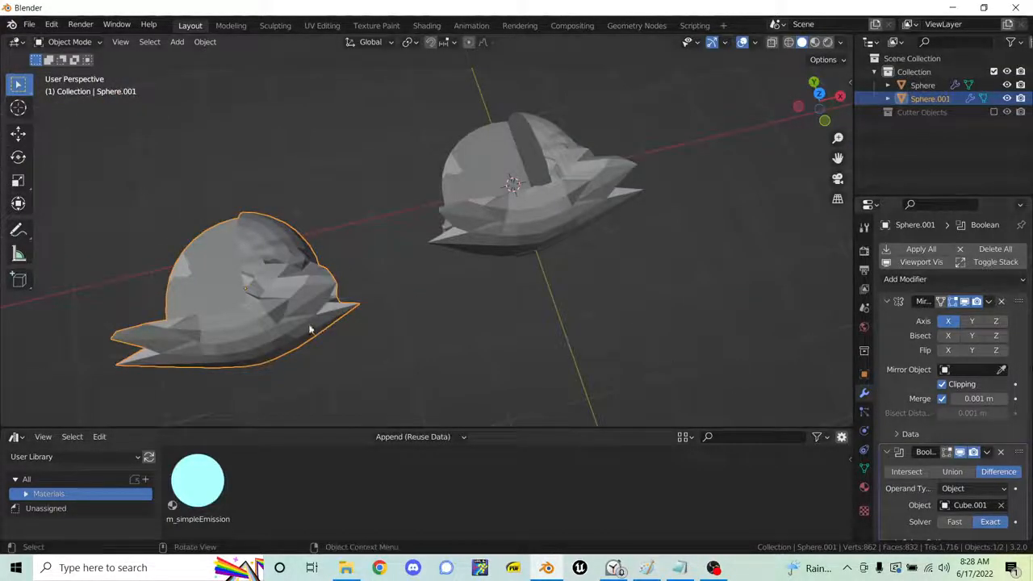
pyautogui.scroll(-1, 1021, 375)
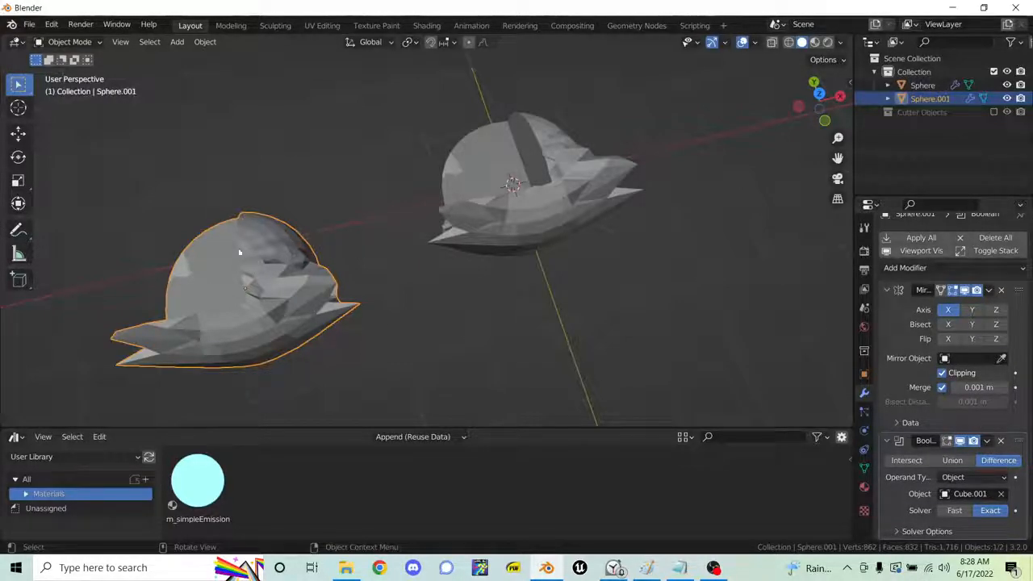
# - Apply all modifiers on the original sphere and inspect its mesh in Edit Mode, finishing in Object Mode
pyautogui.click(442, 210)
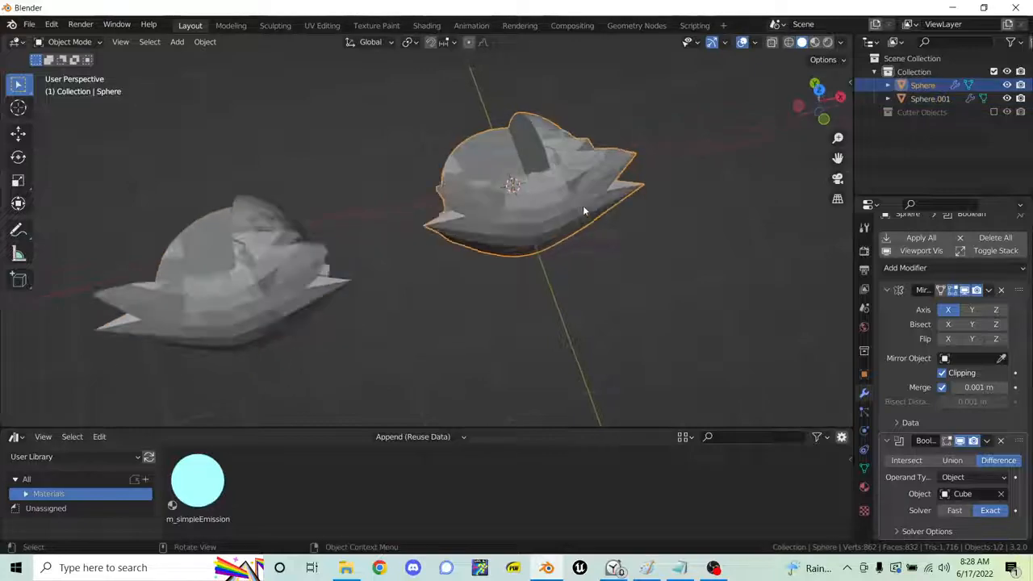
pyautogui.click(921, 238)
pyautogui.hotkey('ctrl', 'Tab')
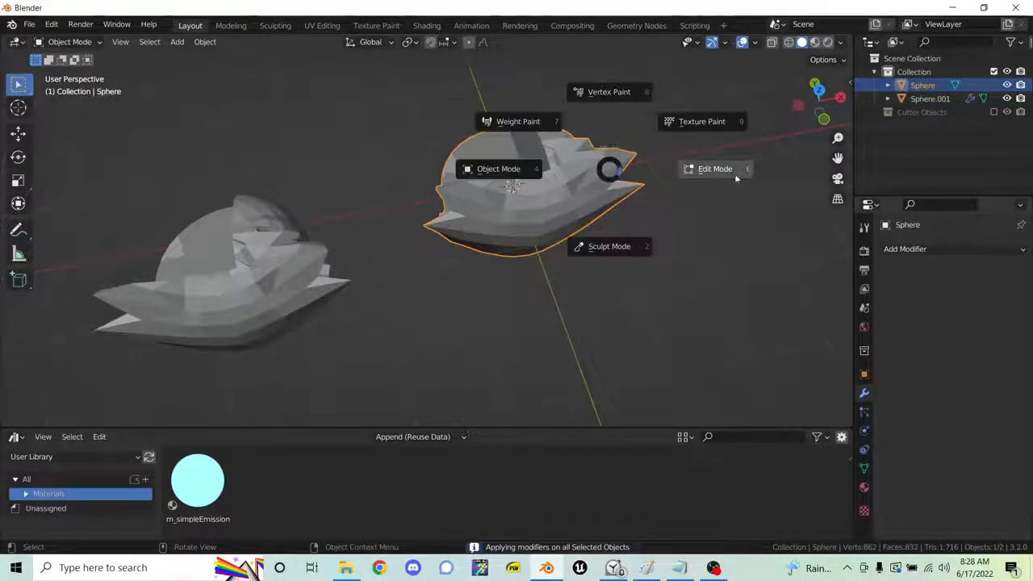
pyautogui.click(729, 175)
pyautogui.moveTo(729, 176)
pyautogui.mouseDown(button='middle')
pyautogui.moveTo(632, 185)
pyautogui.moveTo(729, 99)
pyautogui.moveTo(796, 178)
pyautogui.moveTo(655, 194)
pyautogui.moveTo(644, 261)
pyautogui.moveTo(401, 154)
pyautogui.moveTo(501, 152)
pyautogui.mouseUp(button='middle')
pyautogui.hotkey('ctrl', 'Tab')
pyautogui.click(360, 162)
# - Delete the original sphere with the applied modifiers, keeping the duplicate whose modifiers are still live
pyautogui.click(606, 135)
pyautogui.keyDown('shift'); pyautogui.moveTo(627, 136); pyautogui.dragTo(778, 147, button='middle'); pyautogui.keyUp('shift')
pyautogui.scroll(-3, 557, 203)
pyautogui.moveTo(557, 206); pyautogui.dragTo(560, 209, button='middle')
pyautogui.click(546, 267)
pyautogui.press('x')
pyautogui.click(559, 182)
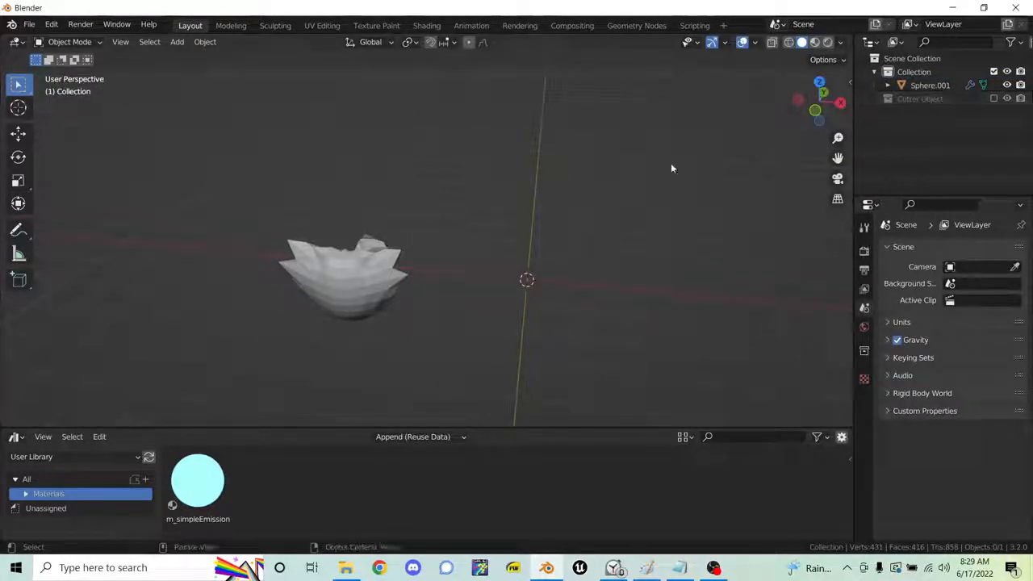
pyautogui.click(326, 276)
pyautogui.click(541, 172)
pyautogui.click(354, 274)
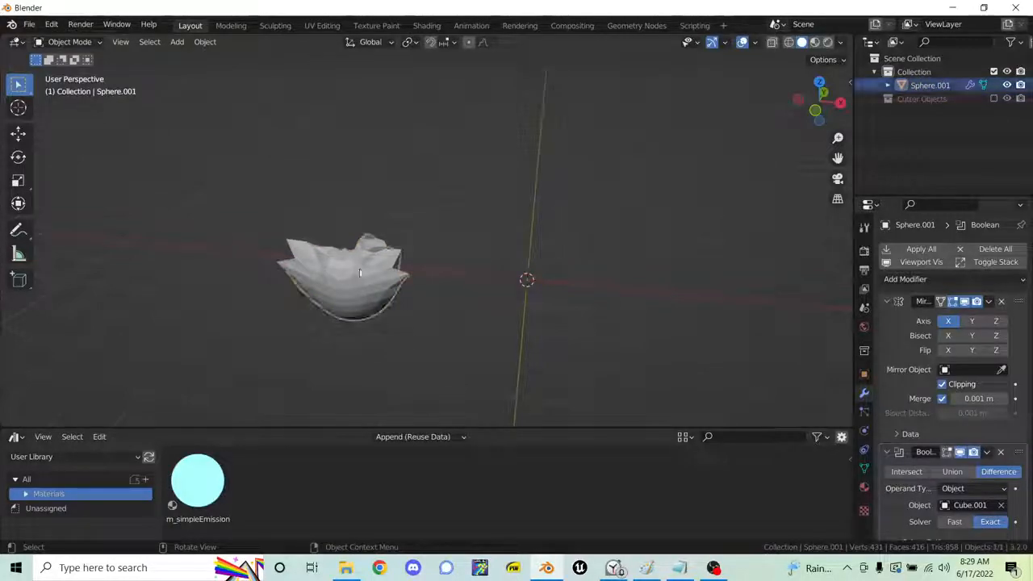
pyautogui.click(605, 169)
pyautogui.rightClick(544, 207)
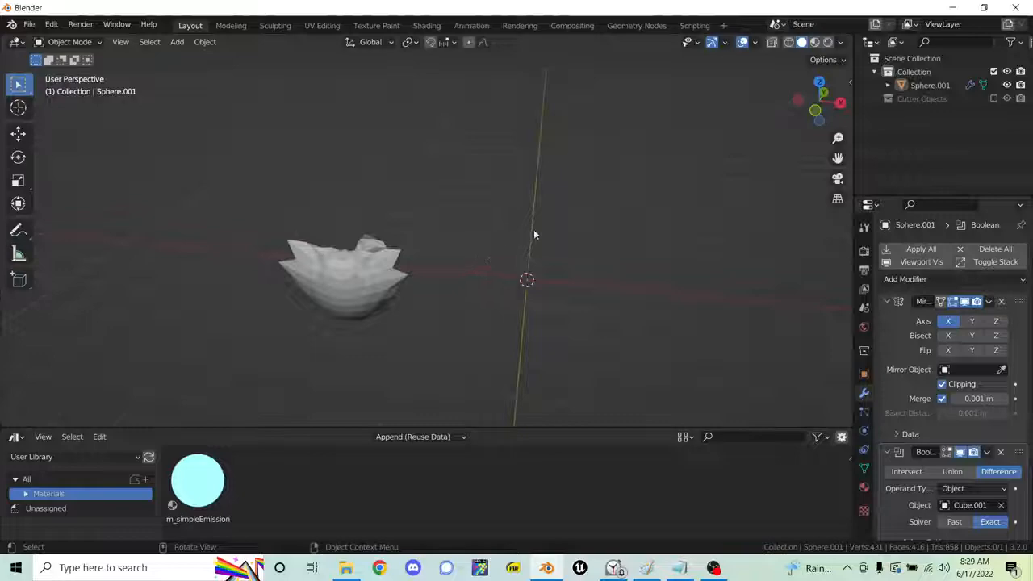
# - Check the video points outline in Notepad and return to Blender
pyautogui.click(680, 567)
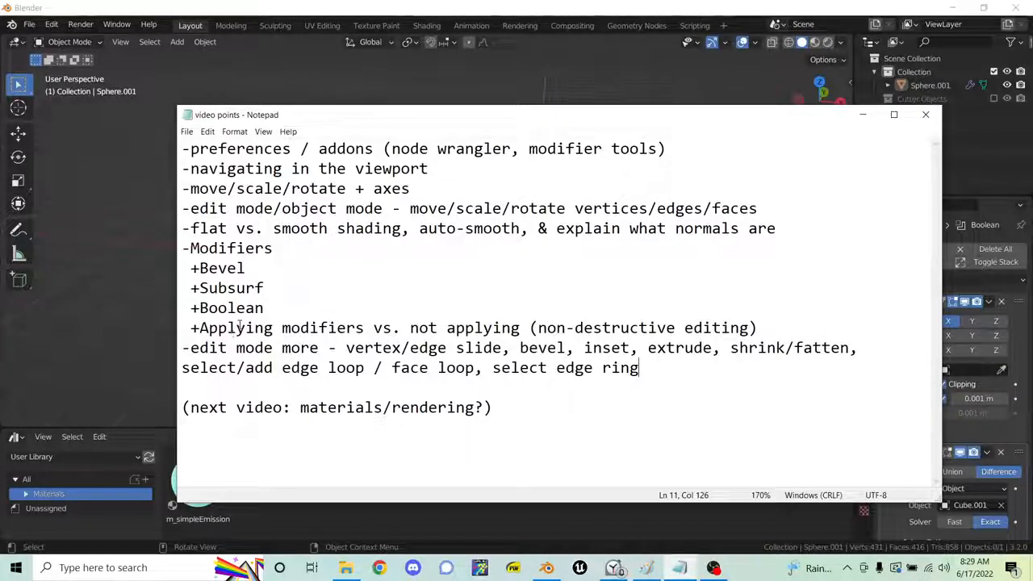
pyautogui.click(638, 5)
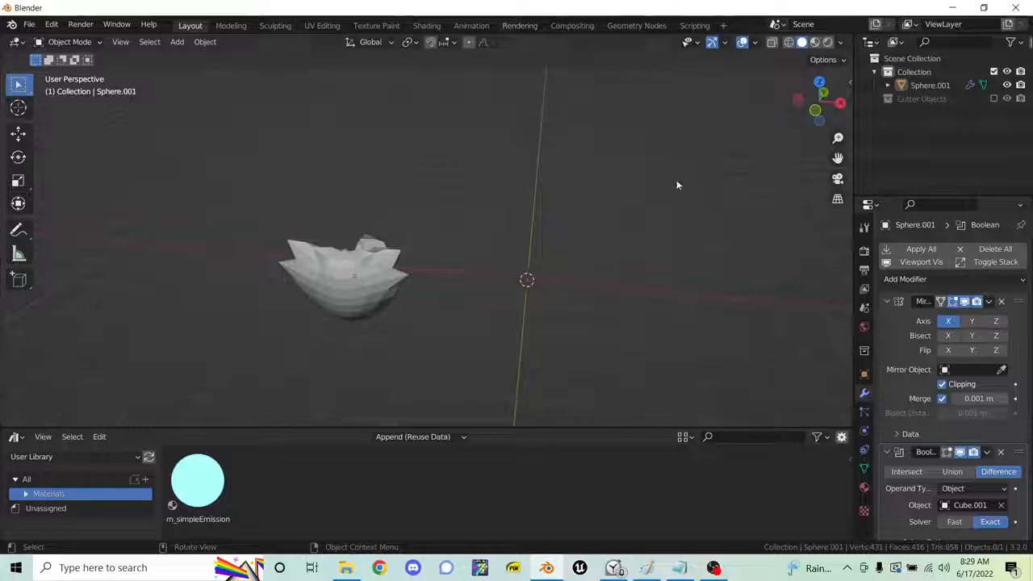